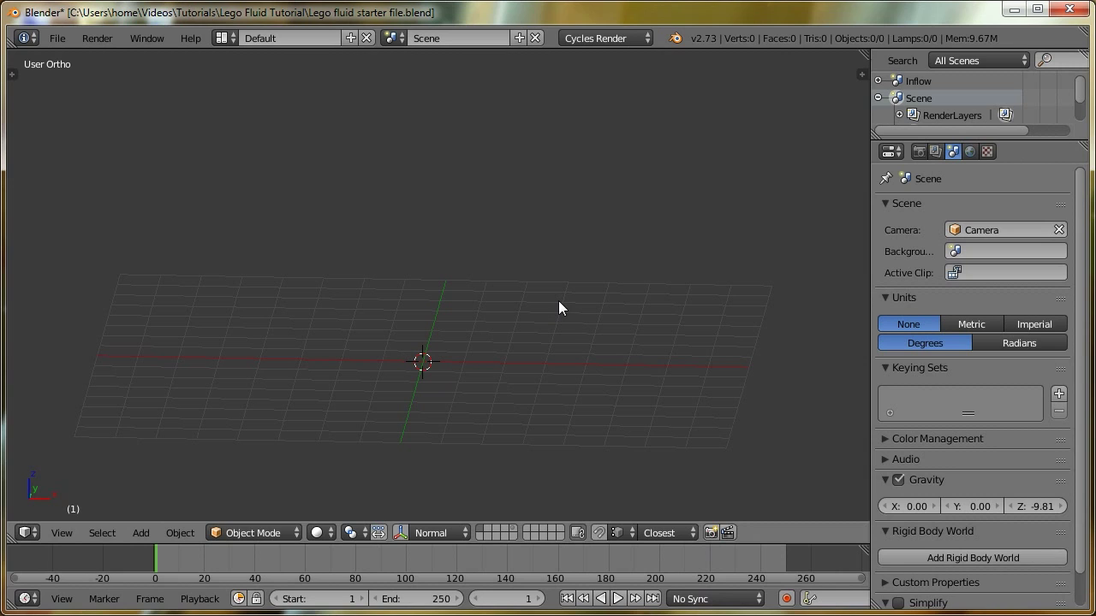
Add a mesh cube at the scene origin in the front orthographic view
middle_click_drag(478, 351, 446, 340)
key("KP_1")
middle_click_drag(573, 211, 472, 348, "shift")
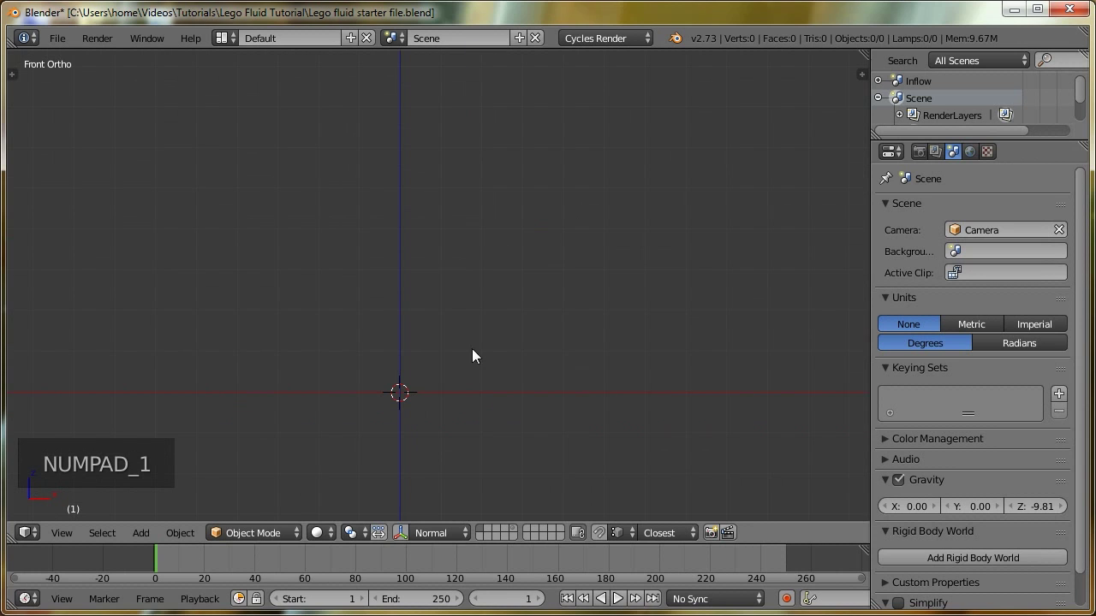
key("shift+a")
mouse_move(430, 308)
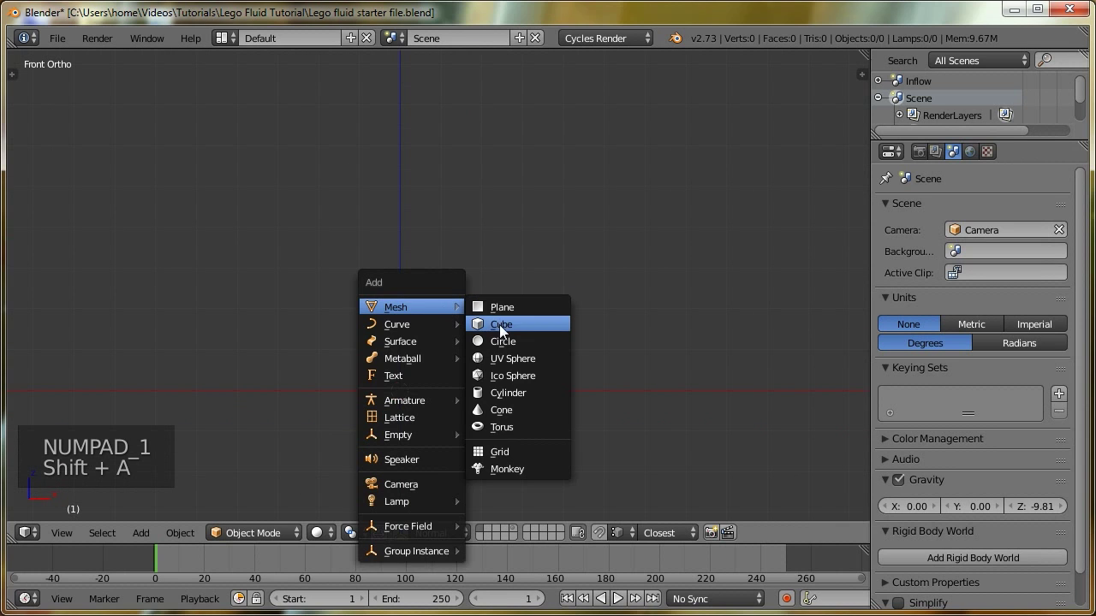
left_click(499, 323)
scroll(506, 360, "down", 1)
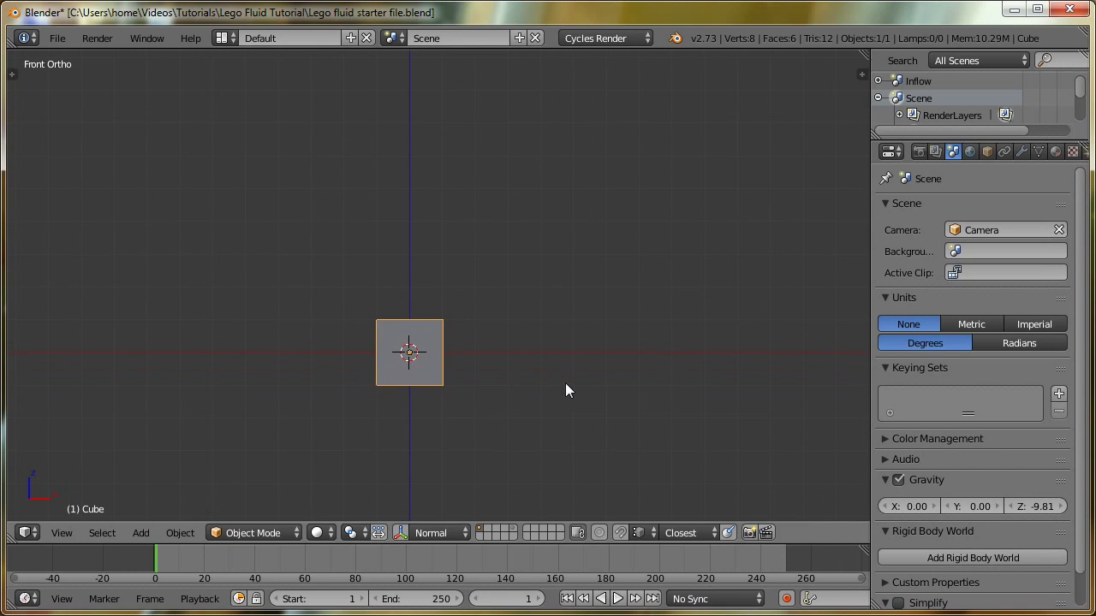
Duplicate the cube in place and scale the copy up to about 2
key("shift+d")
right_click(535, 396)
key("s")
left_click(642, 426)
Set the larger cube's maximum draw type to Wire in its object display settings
left_click(985, 152)
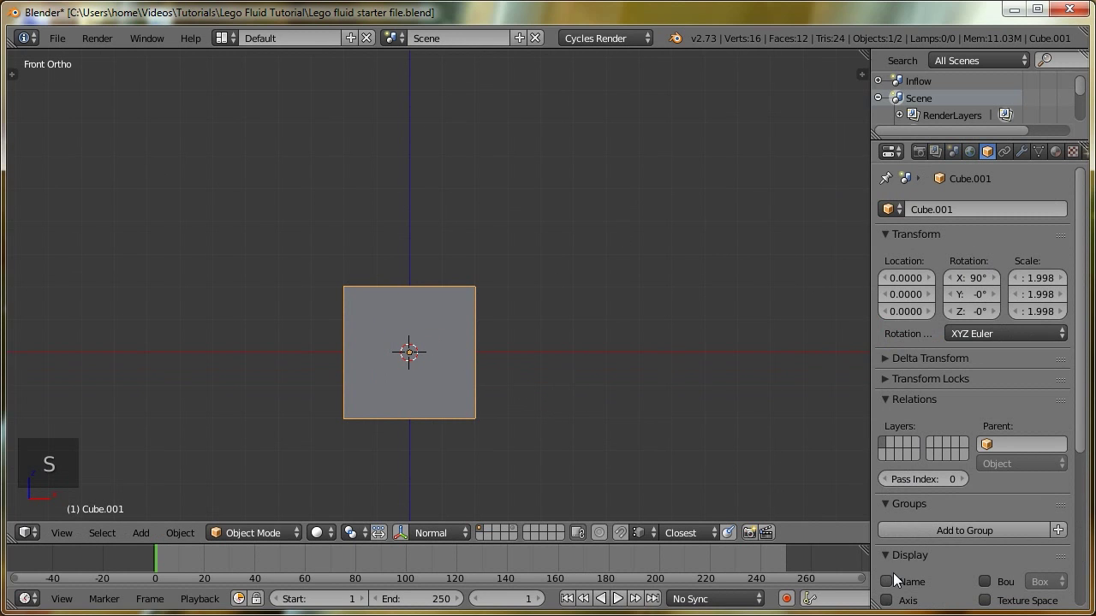
scroll(908, 502, "down", 5)
left_click(903, 520)
left_click(896, 480)
scroll(894, 477, "up", 3)
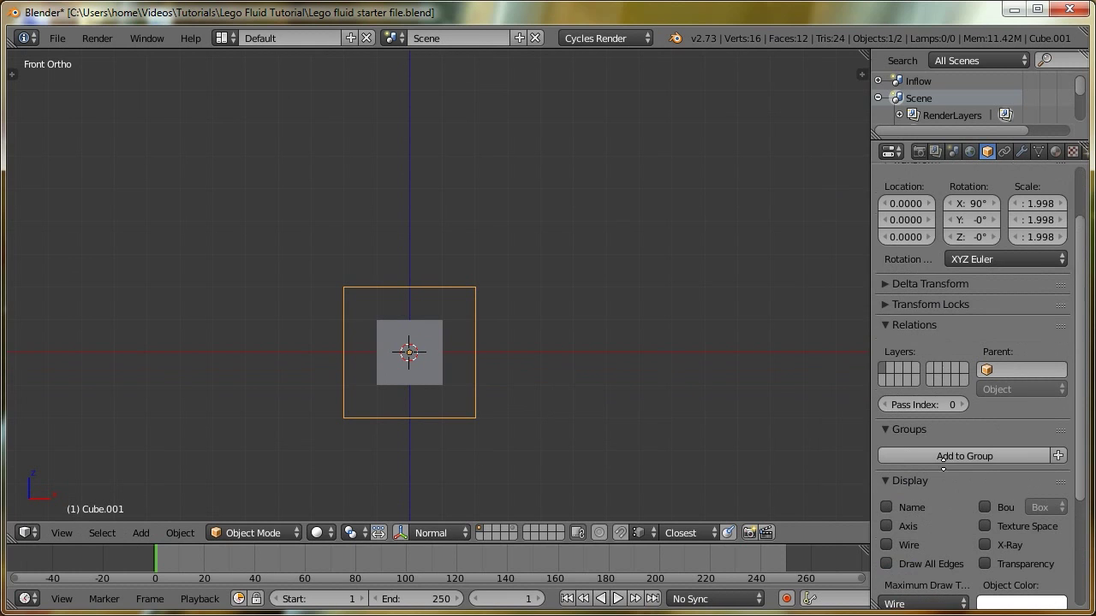
scroll(472, 418, "down", 3)
Enlarge the wireframe cube to about 4.83 overall and stretch it along X to a scale of about 7.37
key("s")
left_click(773, 441)
key("s")
key("x")
left_click(660, 429)
mouse_move(603, 394)
middle_mouse_down()
mouse_move(622, 437)
mouse_move(602, 413)
middle_mouse_up()
key("s")
key("x")
left_click(585, 419)
key("s")
right_click(580, 452)
Raise the wireframe box along Z to a location of about 2.54
key("g")
key("z")
left_click(560, 368)
Narrow the wireframe box along global Y to a scale of about 3.57, and shrink it uniformly by a factor of about 0.83
middle_click_drag(560, 368, 738, 345)
key("s")
key("x")
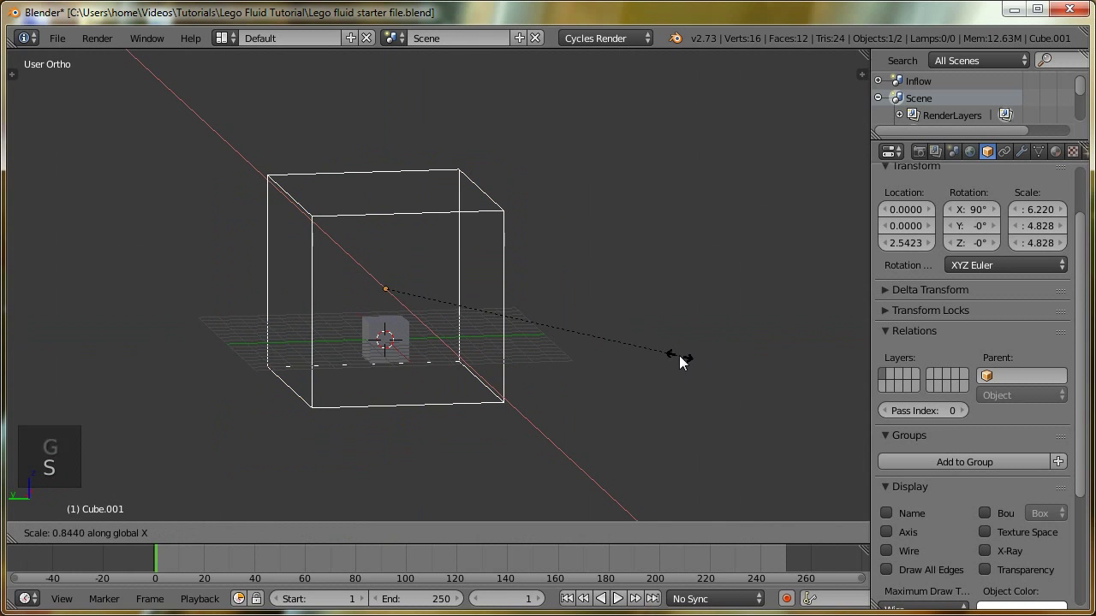
right_click(676, 361)
middle_click_drag(677, 360, 650, 357)
key("s")
key("y")
left_click(582, 330)
middle_click_drag(580, 328, 411, 328)
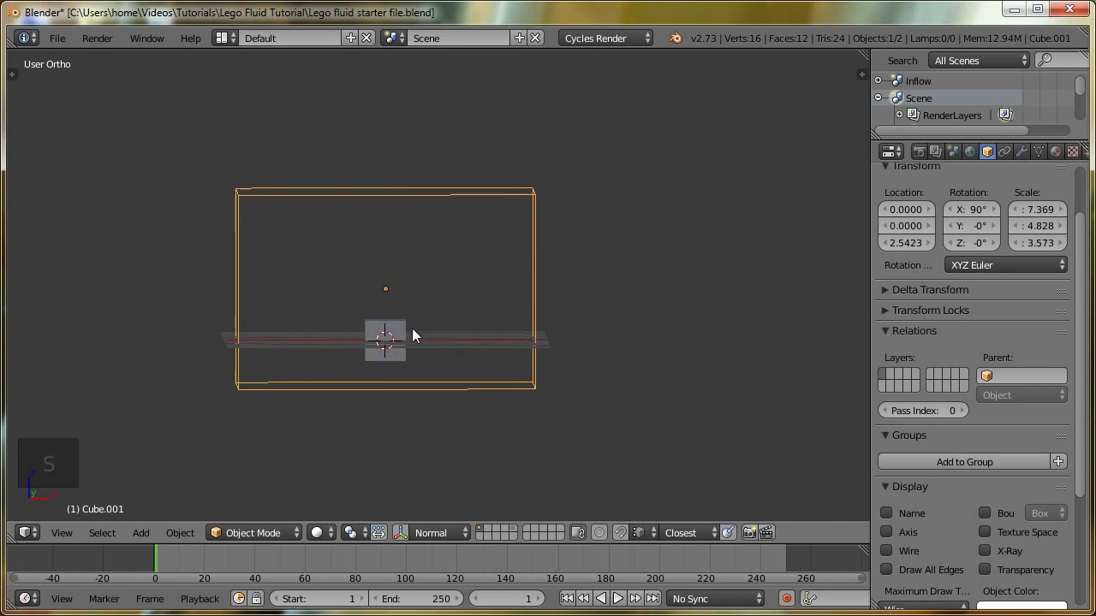
key("s")
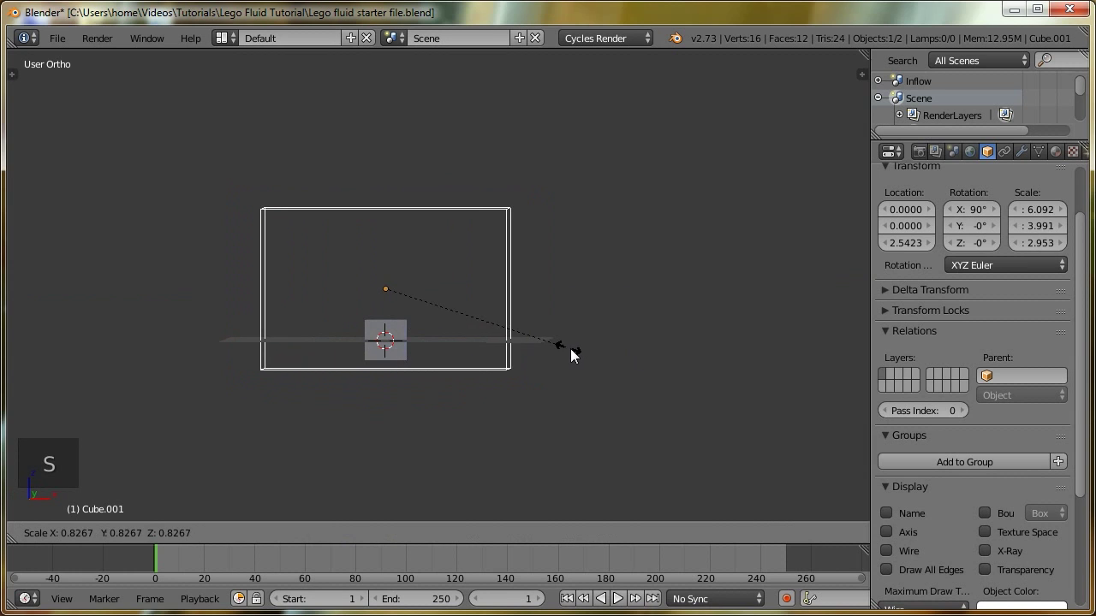
left_click(570, 355)
Lower the small solid cube along Z to about -0.27, near the floor of the wireframe box
right_click(384, 337)
key("KP_3")
key("KP_1")
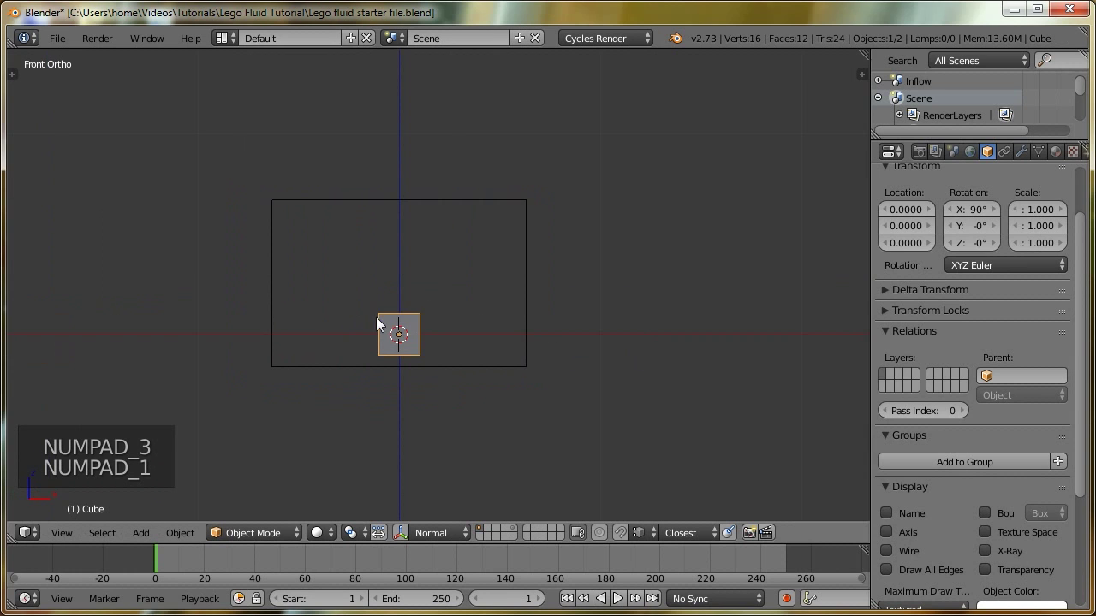
scroll(380, 329, "up", 4)
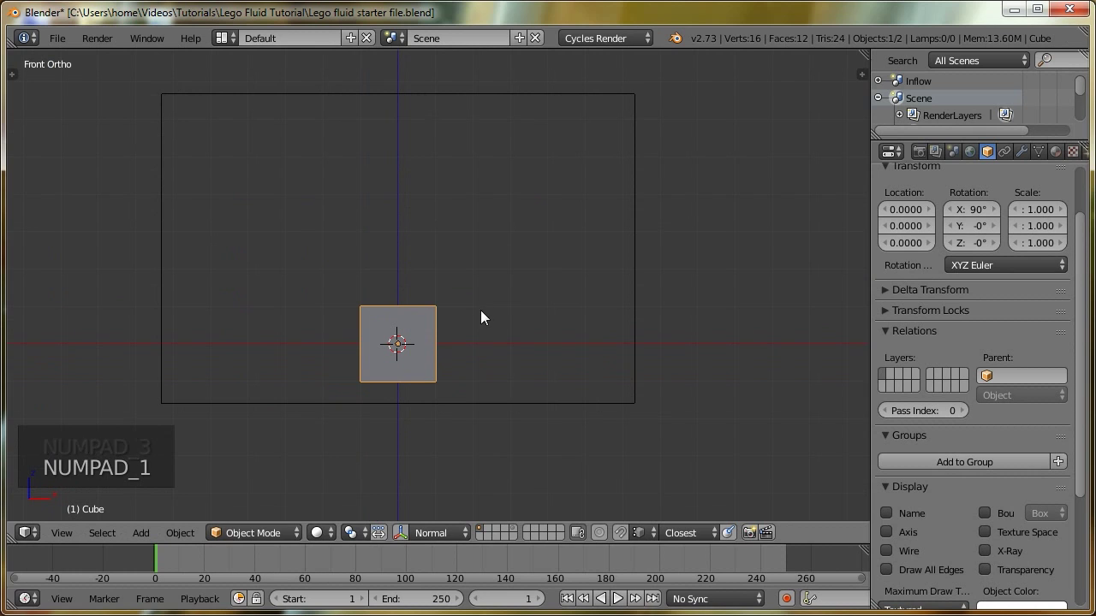
key("g")
key("z")
left_click(476, 335)
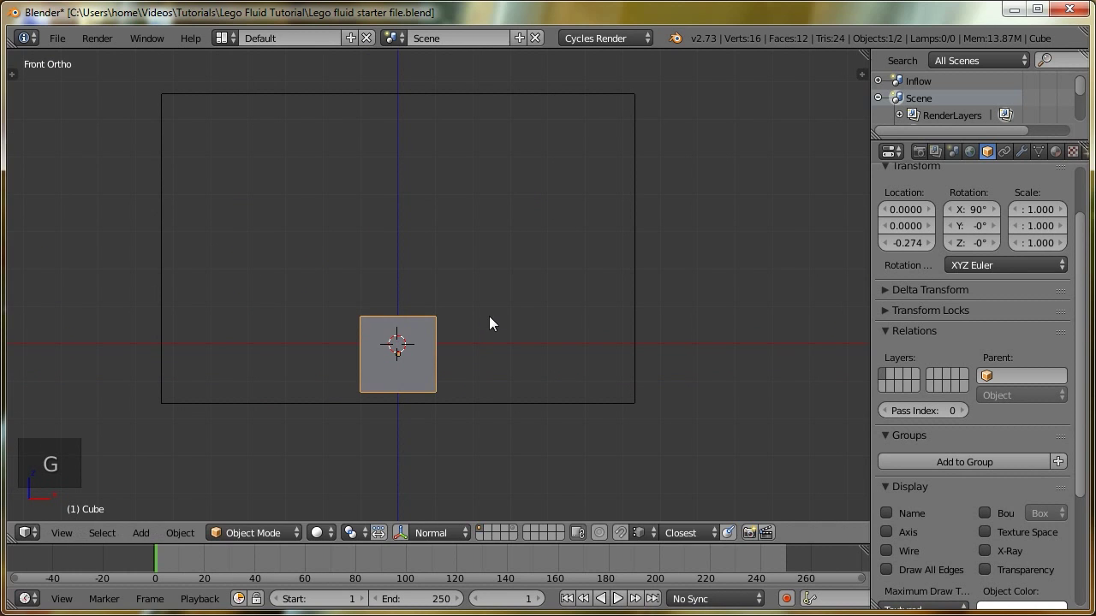
Scale the solid cube to about 6.01 along global X and about 2.78 along global Y to nearly fill the box's floor
key("s")
key("x")
left_click(944, 355)
middle_click_drag(944, 355, 801, 321)
key("s")
key("y")
left_click(897, 338)
Put the flat solid block into Edit Mode in the front view with wireframe shading
middle_click_drag(898, 339, 411, 262)
key("KP_3")
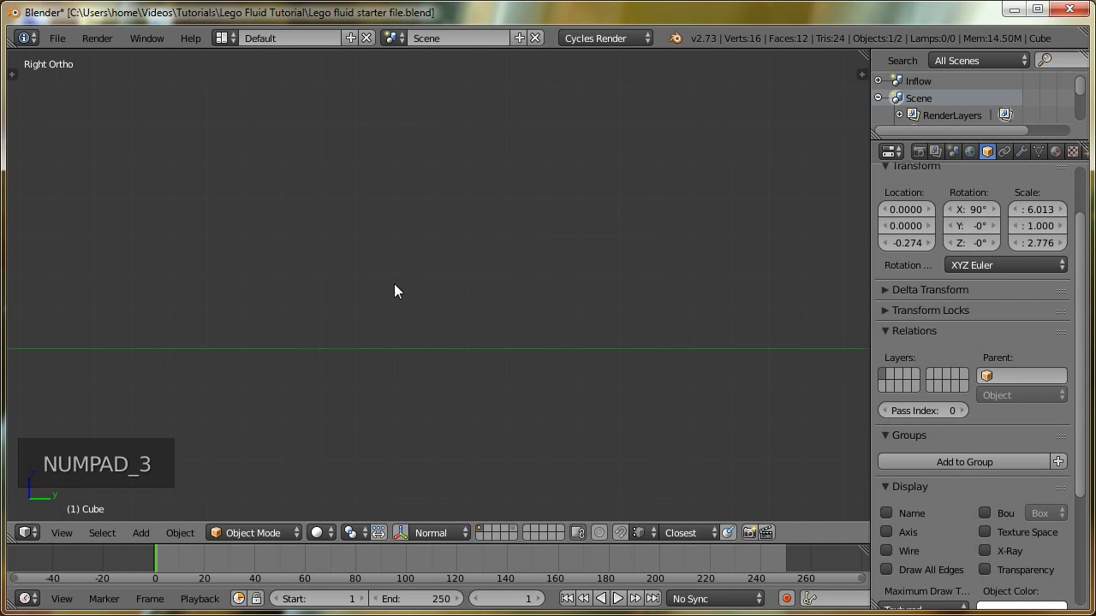
key("KP_1")
key("Tab")
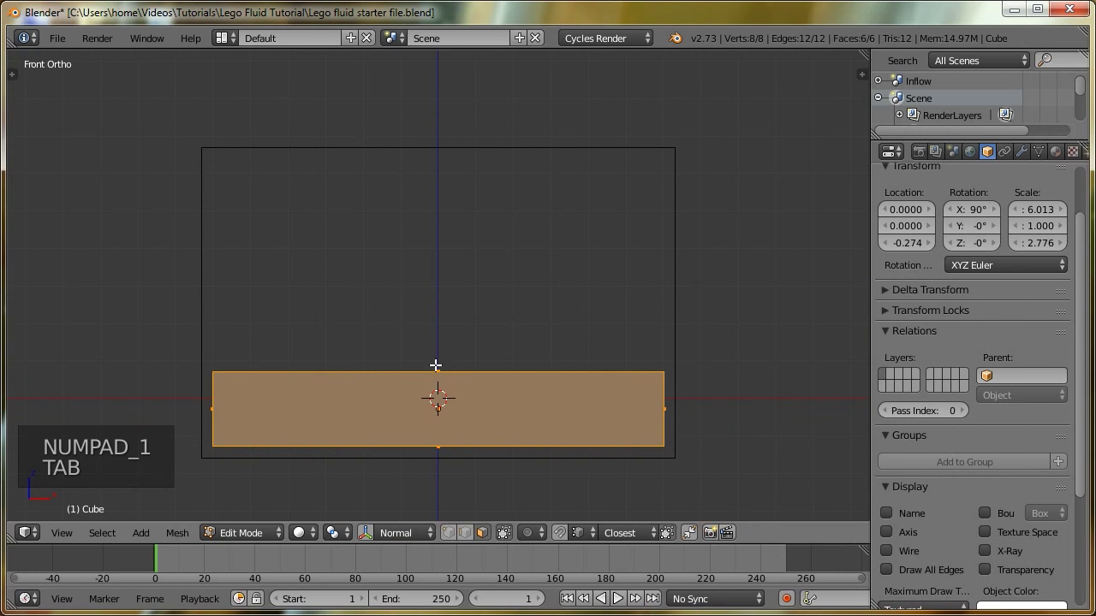
key("z")
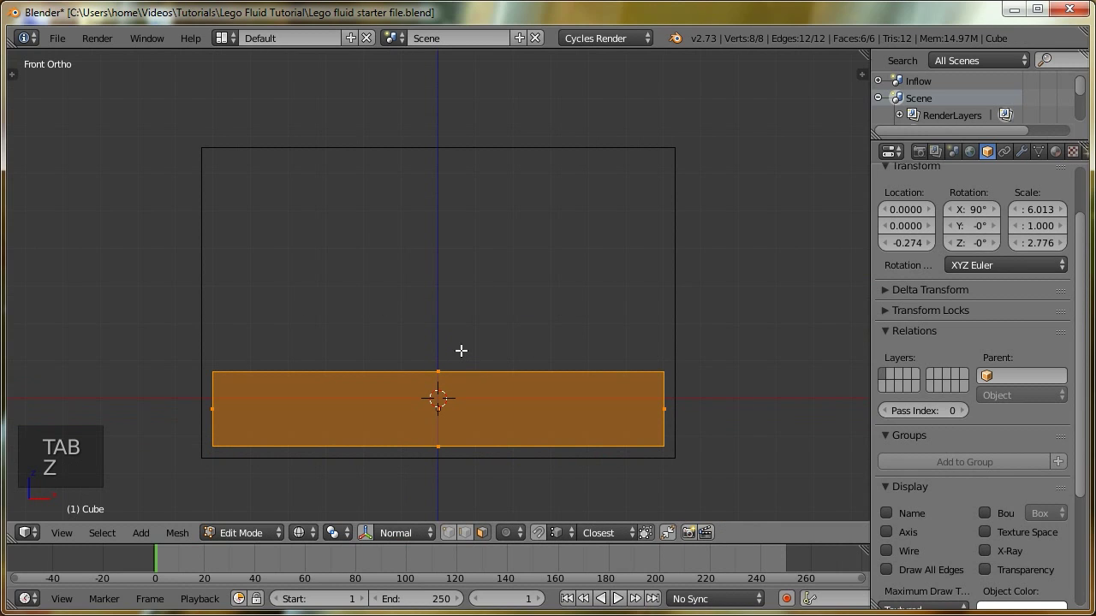
key("z")
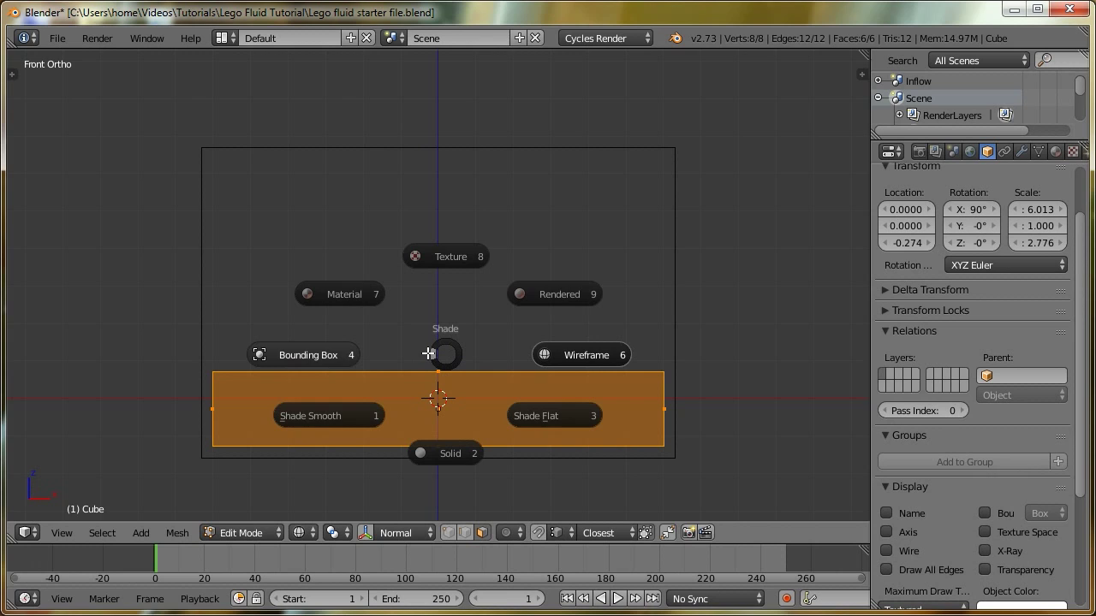
key("Escape")
Raise the block's top face along Z to make the block taller, and return to Object Mode
middle_click_drag(499, 344, 467, 362)
right_click(436, 366)
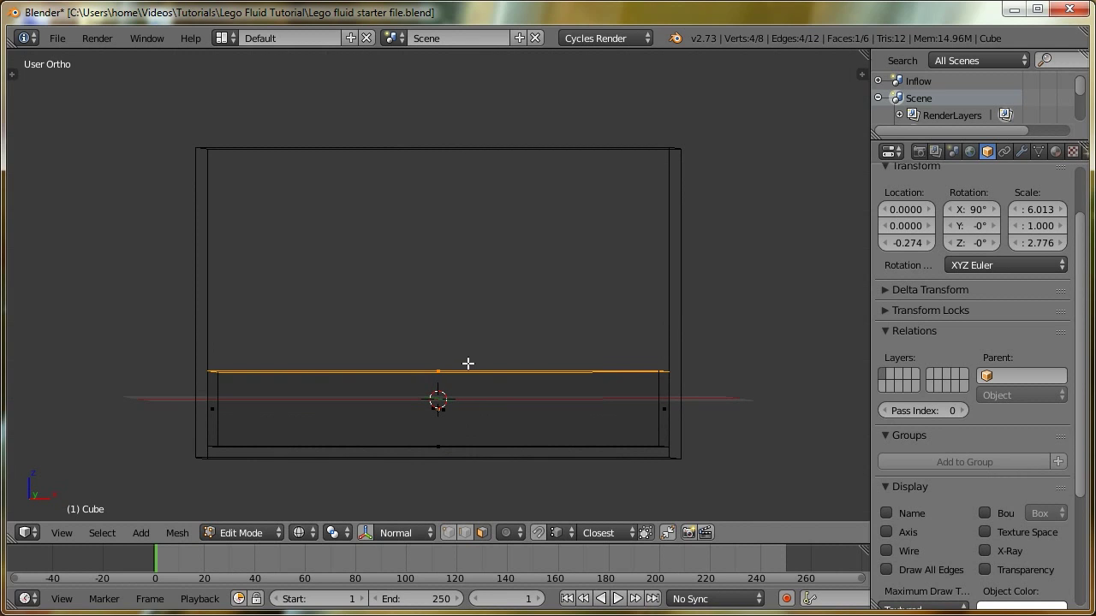
key("g")
key("z")
left_click(462, 334)
key("Tab")
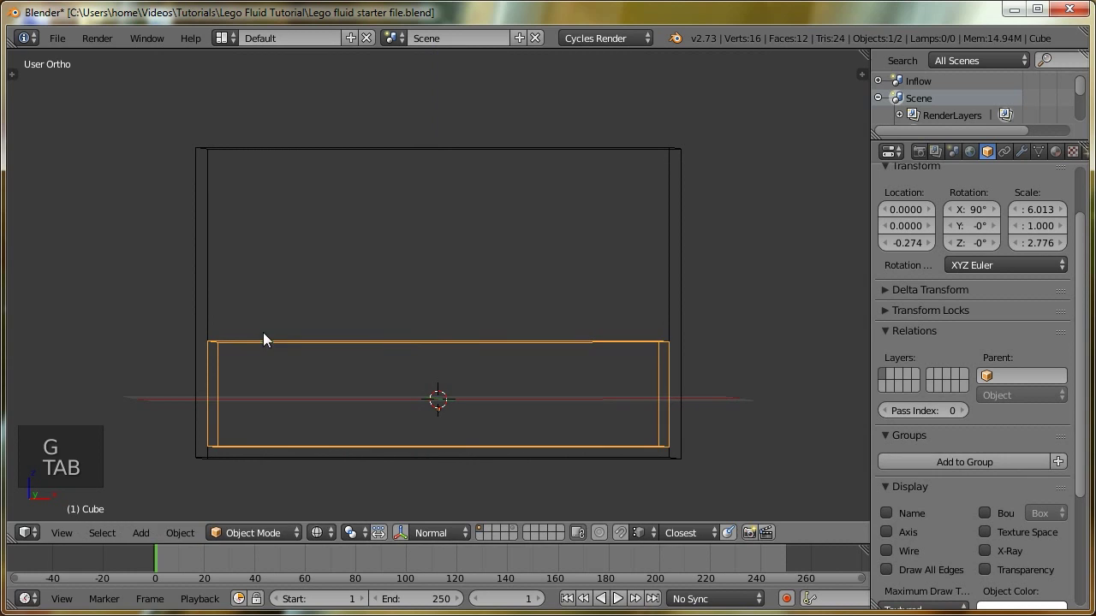
Duplicate the block, narrow the copy along X to about 1.26, and place it near the wireframe box's upper-left corner in front view
key("KP_1")
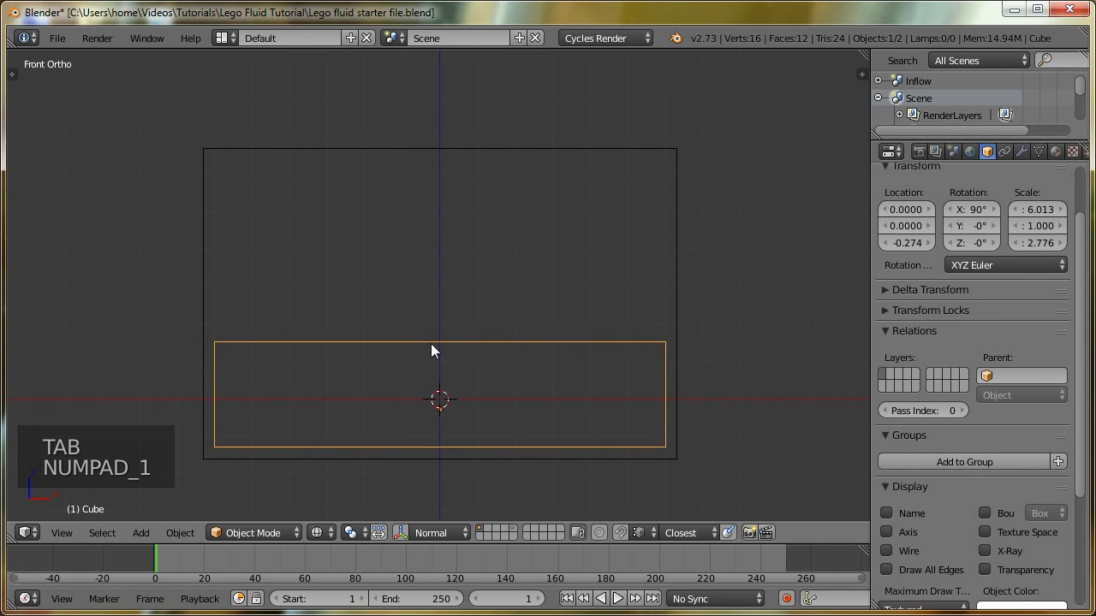
key("shift+d")
left_click(322, 217)
key("s")
key("x")
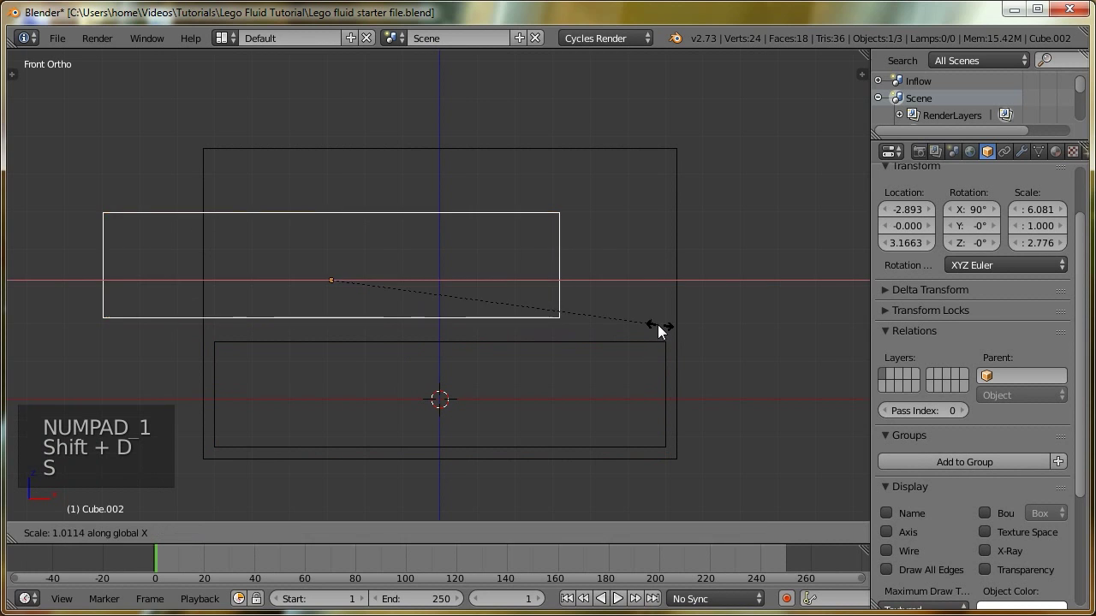
left_click(399, 270)
key("g")
left_click(330, 236)
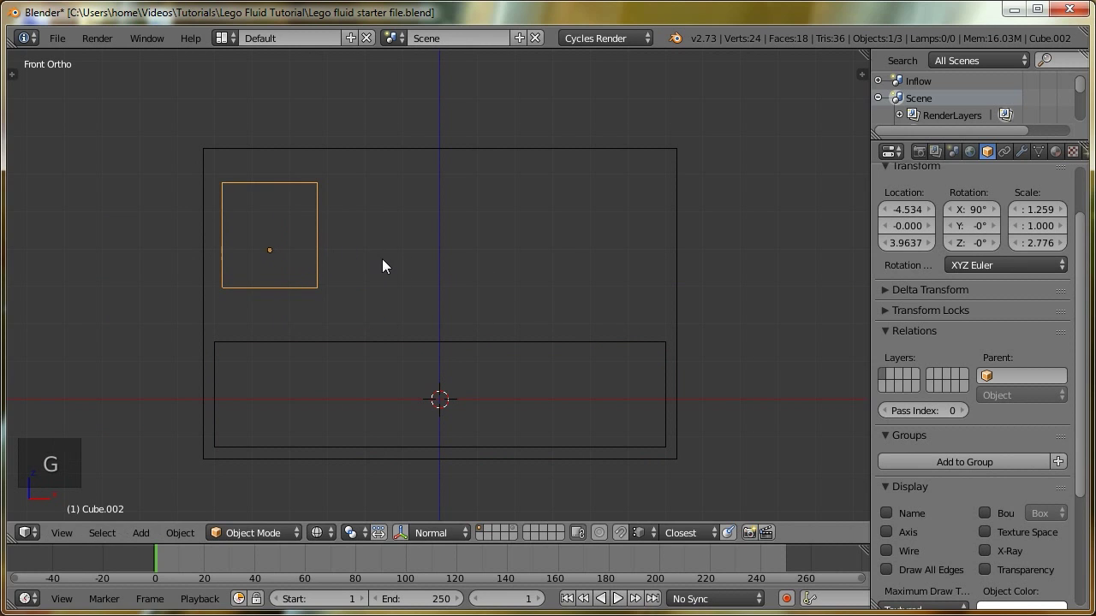
Resize the upper-left block to a scale of about 0.99 × 0.90 × 2.33 and reposition it at about X -4.65, Z 3.94
key("s")
key("x")
left_click(364, 255)
key("s")
key("z")
left_click(446, 304)
key("g")
left_click(442, 298)
middle_click_drag(443, 298, 406, 316)
key("s")
middle_click(562, 304)
left_click(540, 302)
Return to the front view and set the viewport shading to Solid
key("KP_1")
left_click(327, 538)
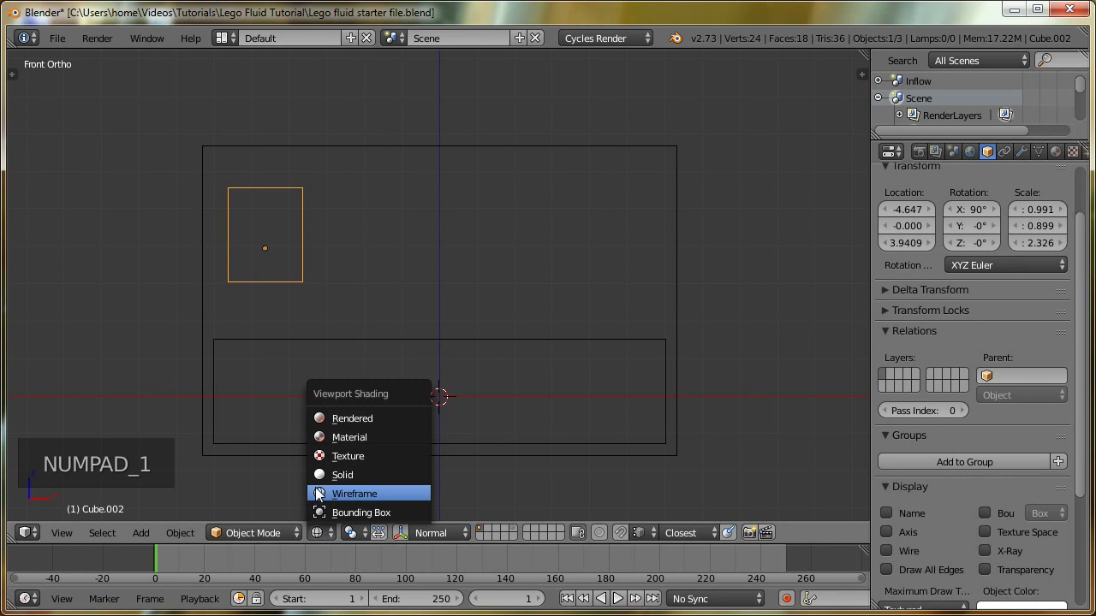
left_click(323, 476)
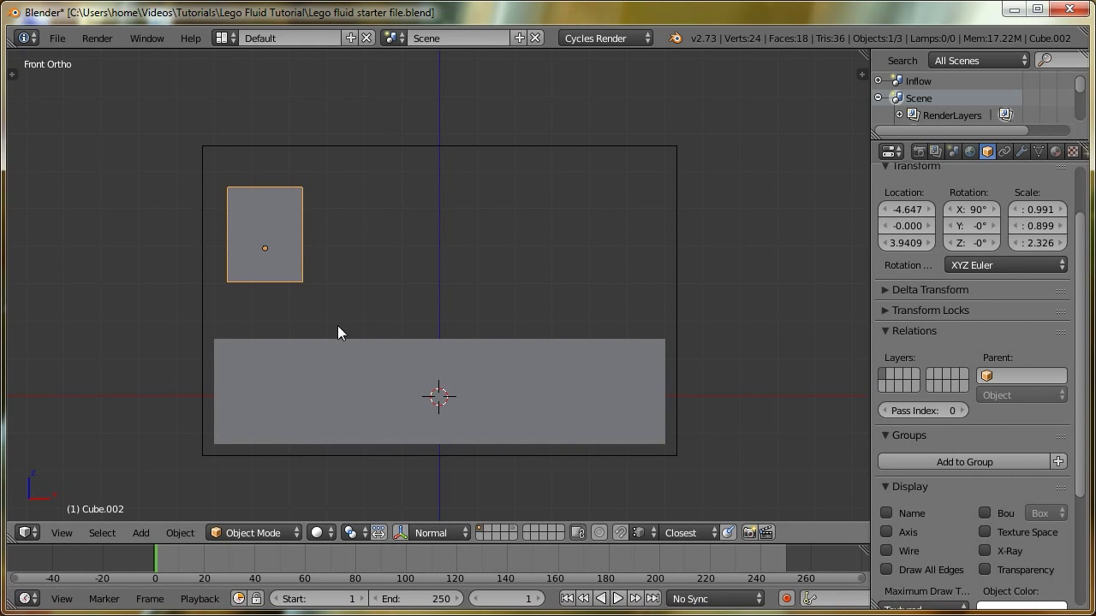
Apply Rotation & Scale to both solid blocks and the surrounding wireframe box
right_click(395, 145, "shift")
right_click(460, 350, "shift")
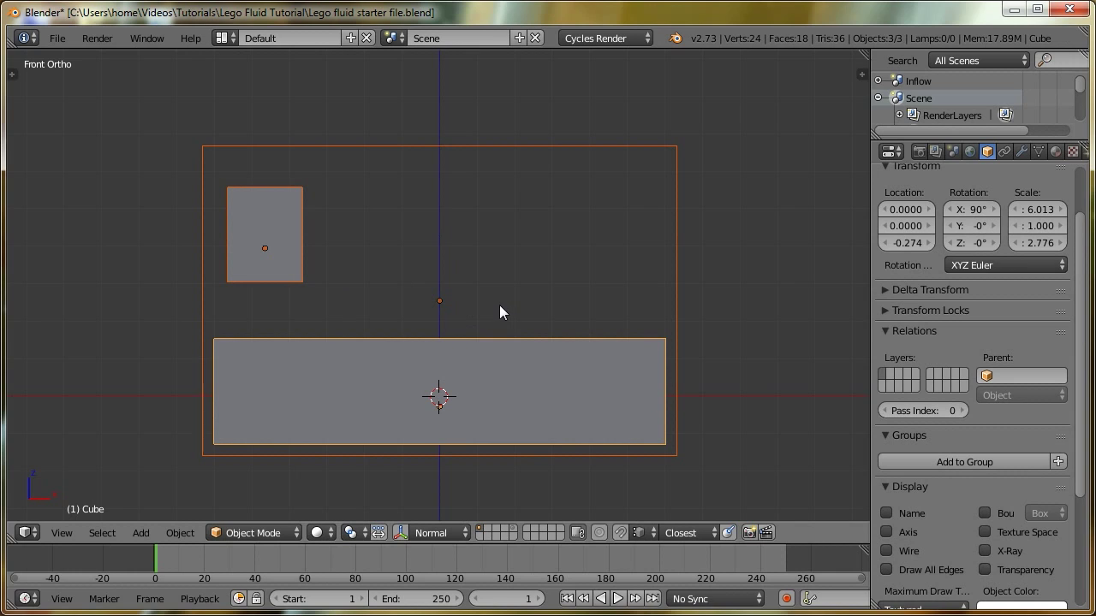
key("ctrl+a")
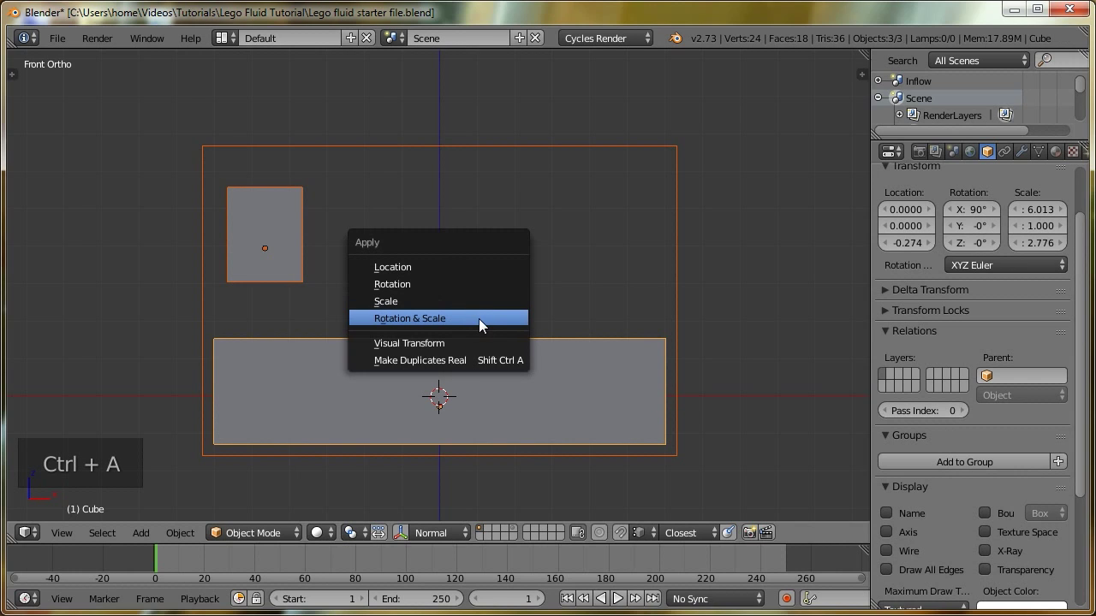
left_click(482, 318)
right_click(491, 366)
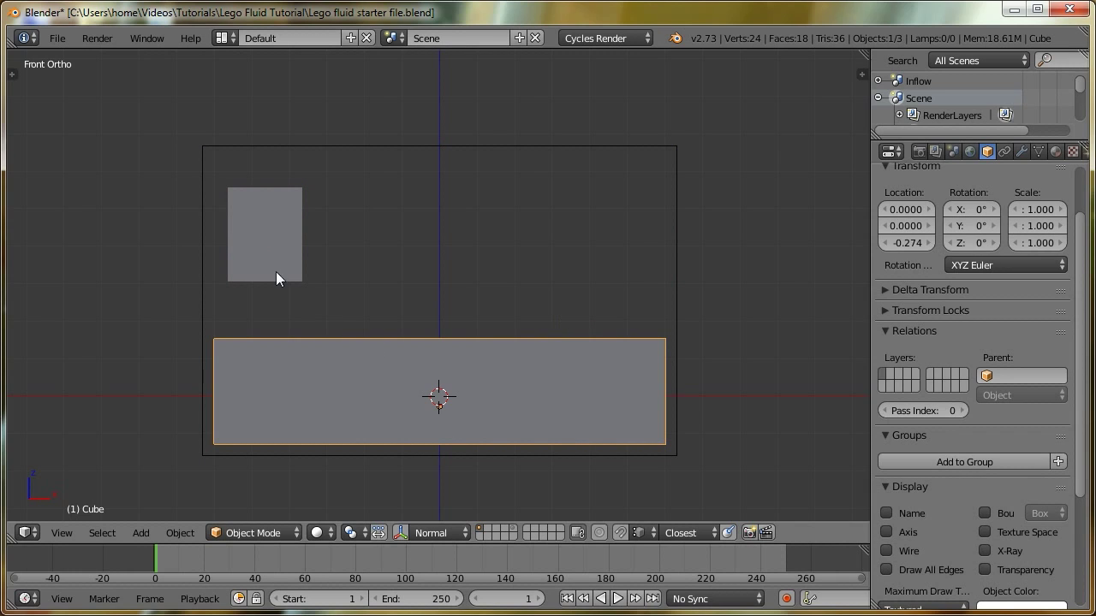
right_click(675, 194)
Enable fluid physics on the small upper-left block and set its type to Fluid
right_click(276, 228)
scroll(1011, 152, "right", 5)
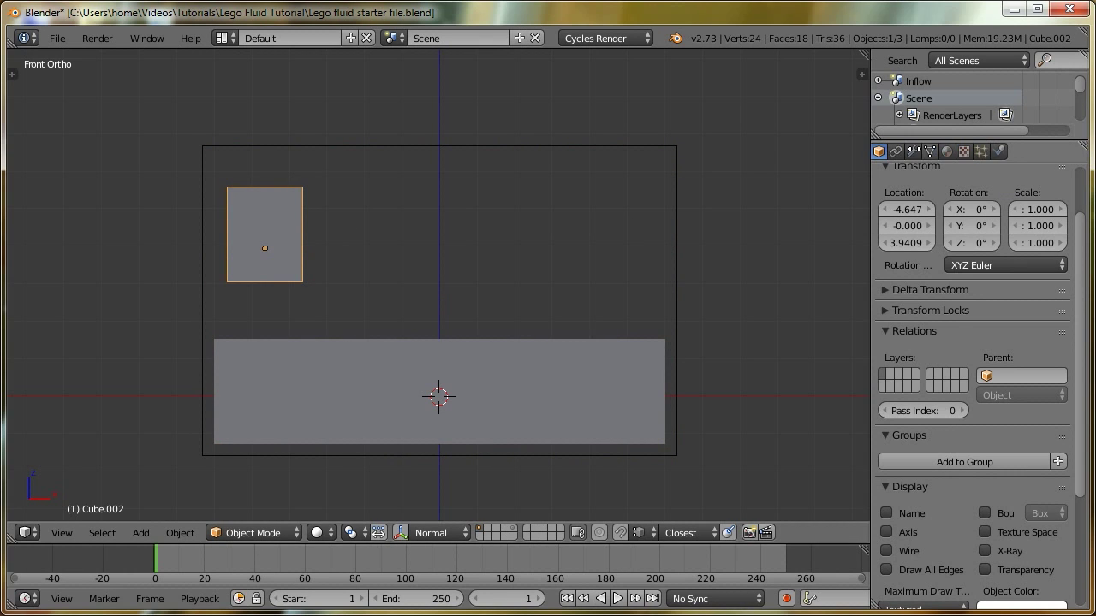
left_click(995, 152)
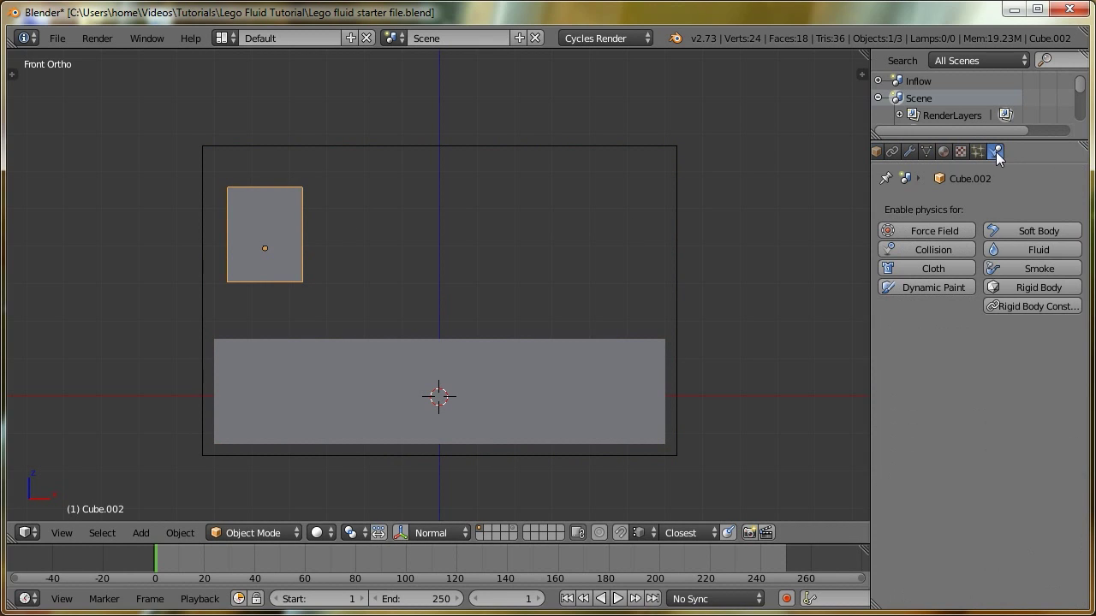
left_click(1011, 249)
left_click(979, 356)
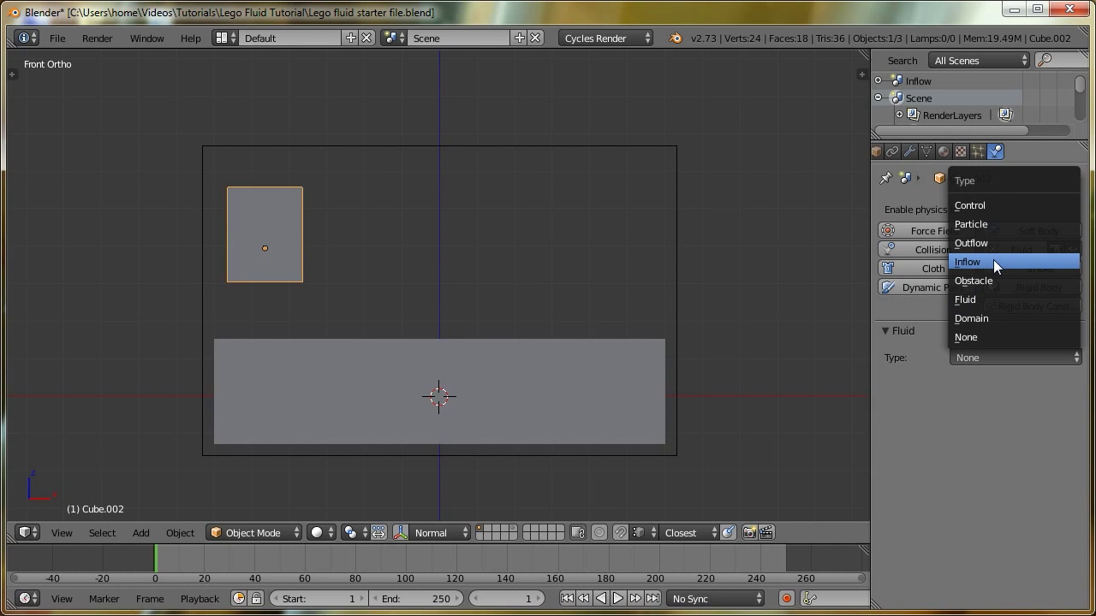
left_click(981, 299)
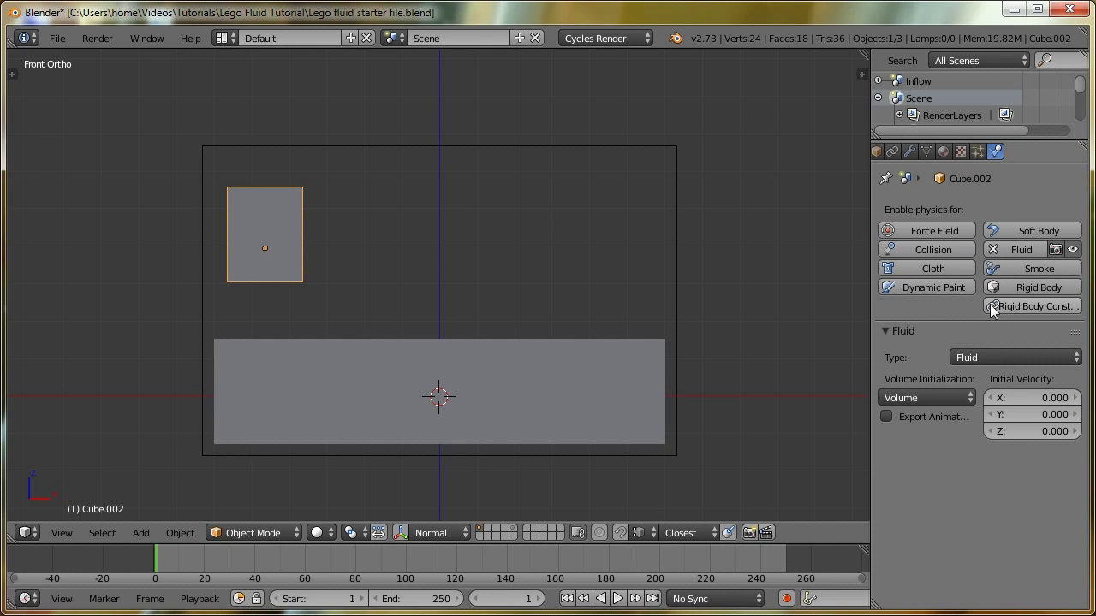
Set the small block's initial fluid velocity along Z to -1.5
left_click(1036, 433)
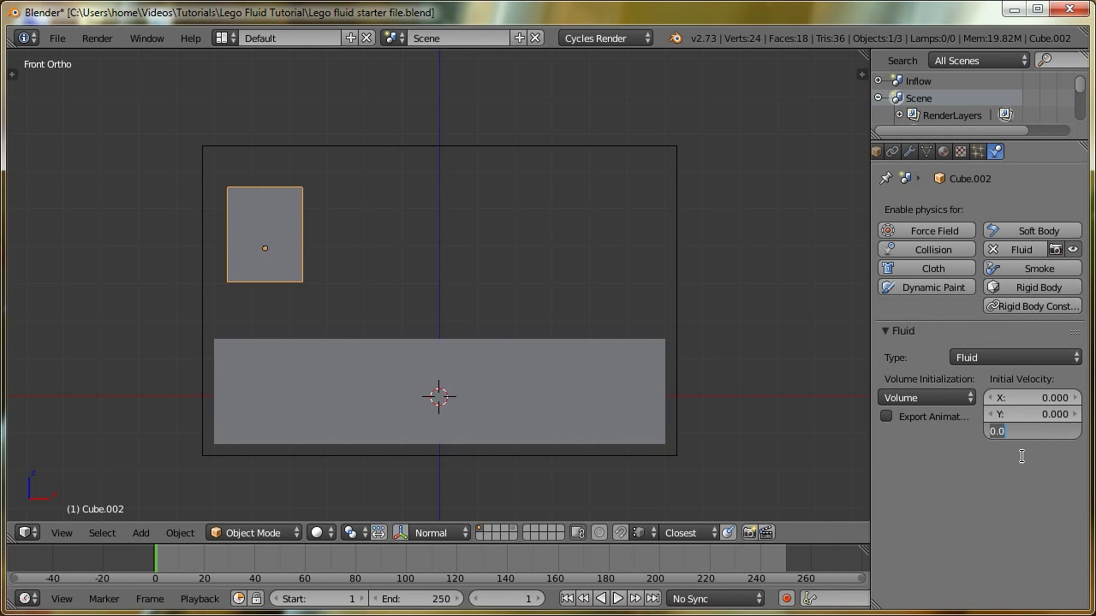
type("-1.5")
key("Return")
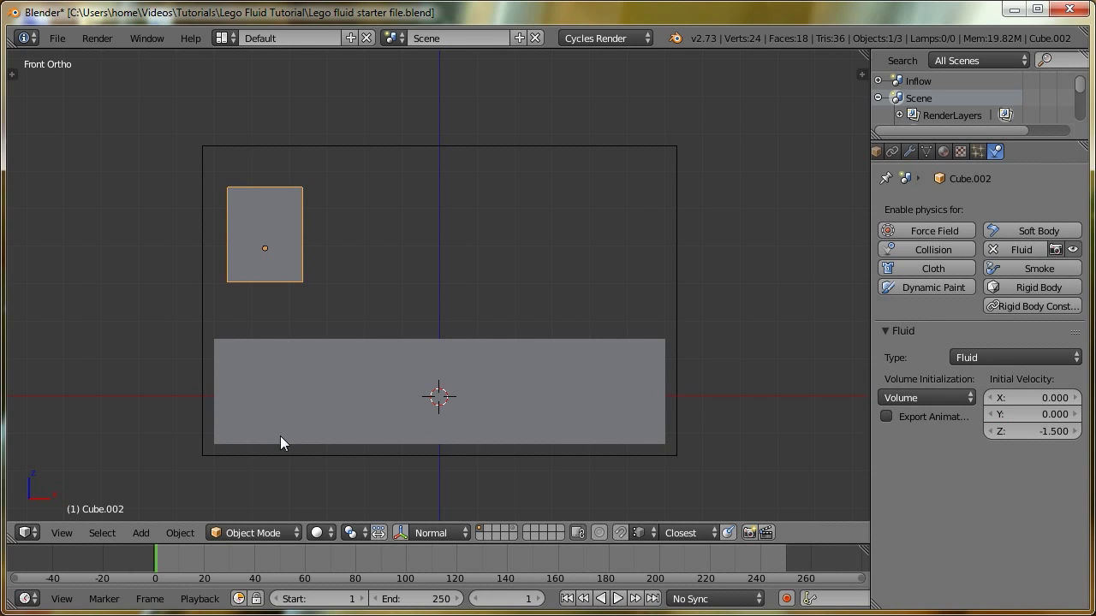
Enable fluid physics on the large bottom block and set its type to Fluid
right_click(536, 350)
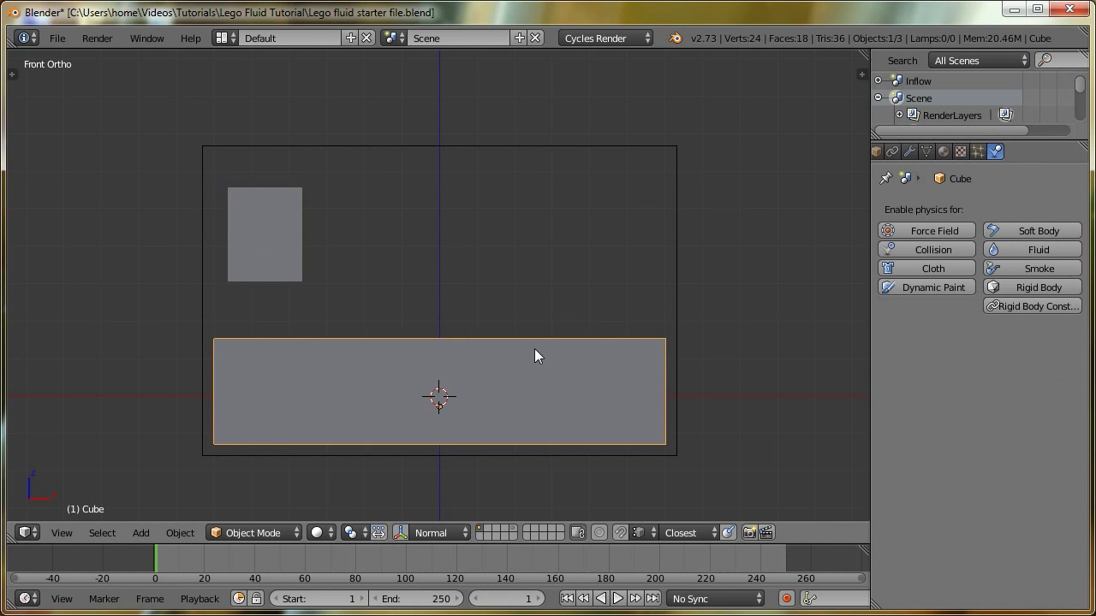
left_click(1019, 248)
left_click(971, 357)
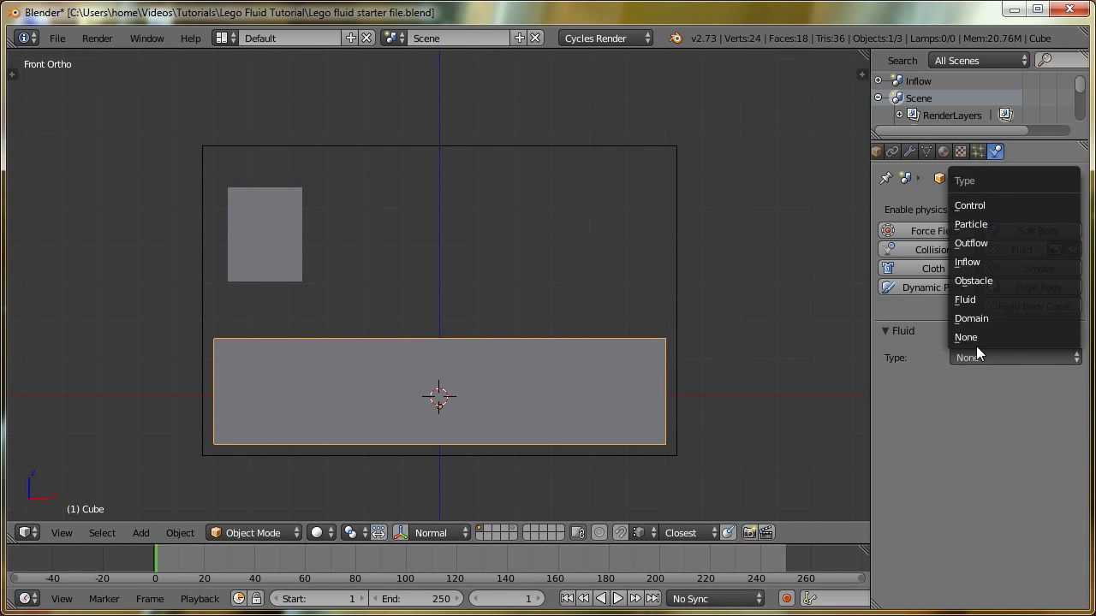
left_click(972, 300)
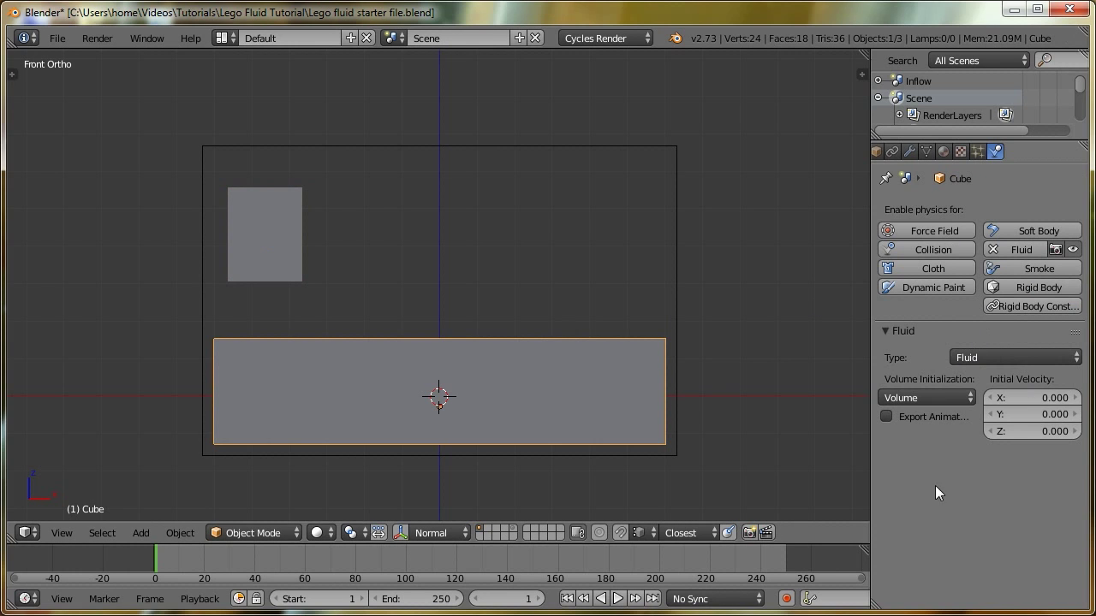
Enable fluid physics on the enclosing wireframe box and set its type to Domain
right_click(339, 146)
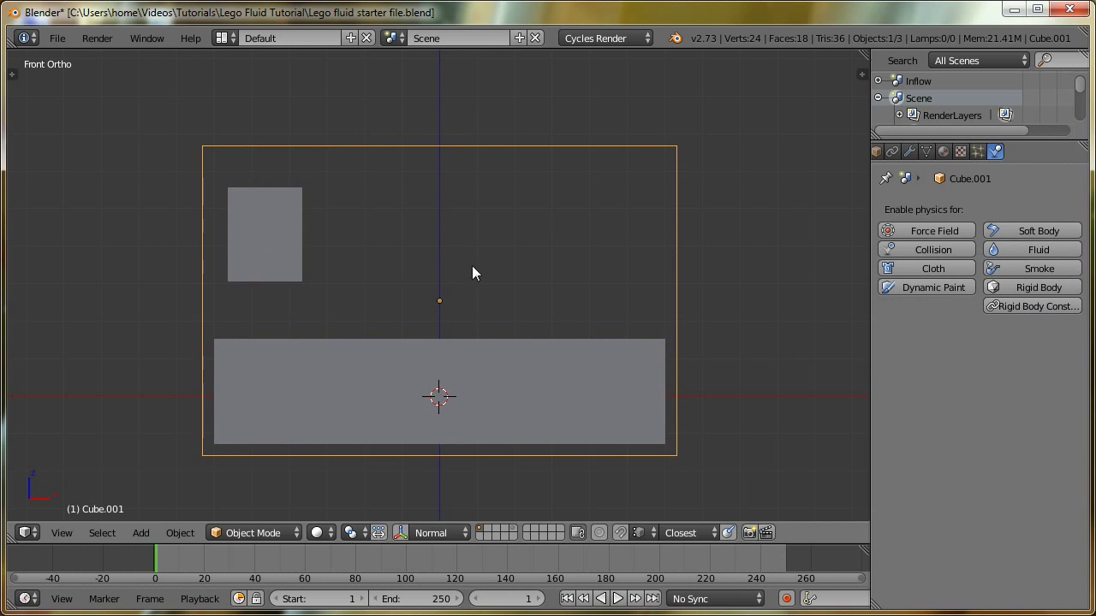
left_click(1010, 249)
left_click(981, 353)
left_click(981, 318)
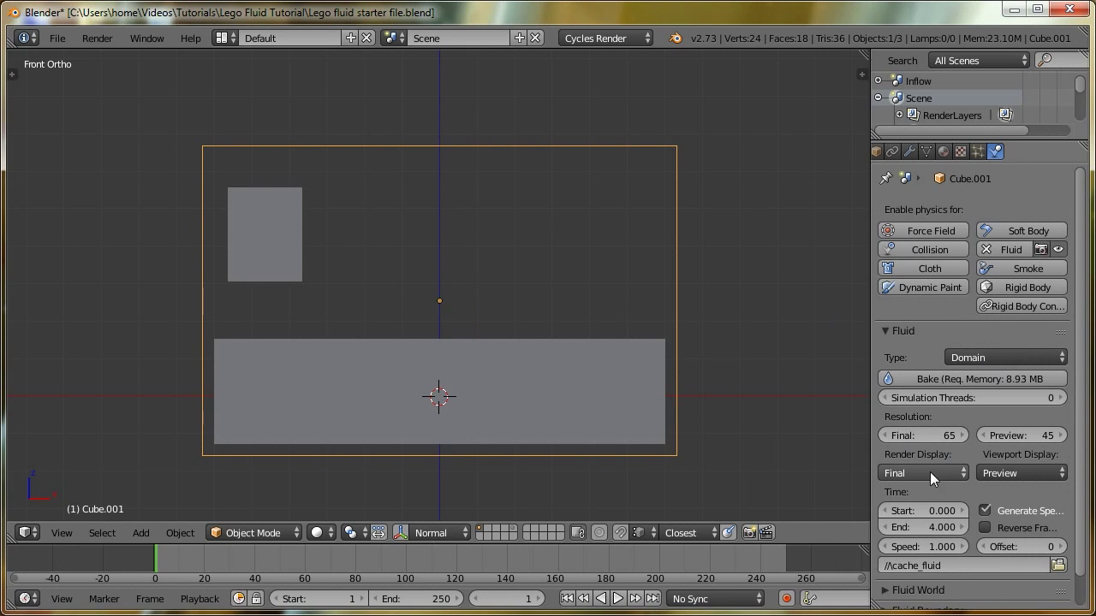
Set the domain's final and preview resolution to 85 and its viewport display to Final
scroll(930, 471, "down", 2)
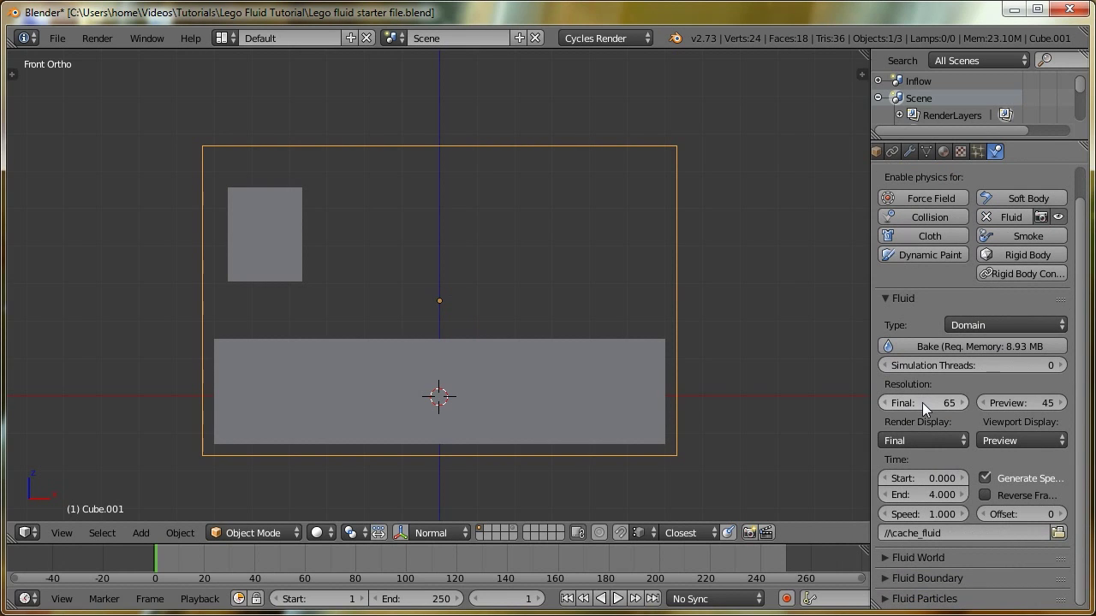
left_click(926, 403)
type("85")
key("Return")
left_click(1014, 407)
type("85")
key("Return")
left_click(1000, 443)
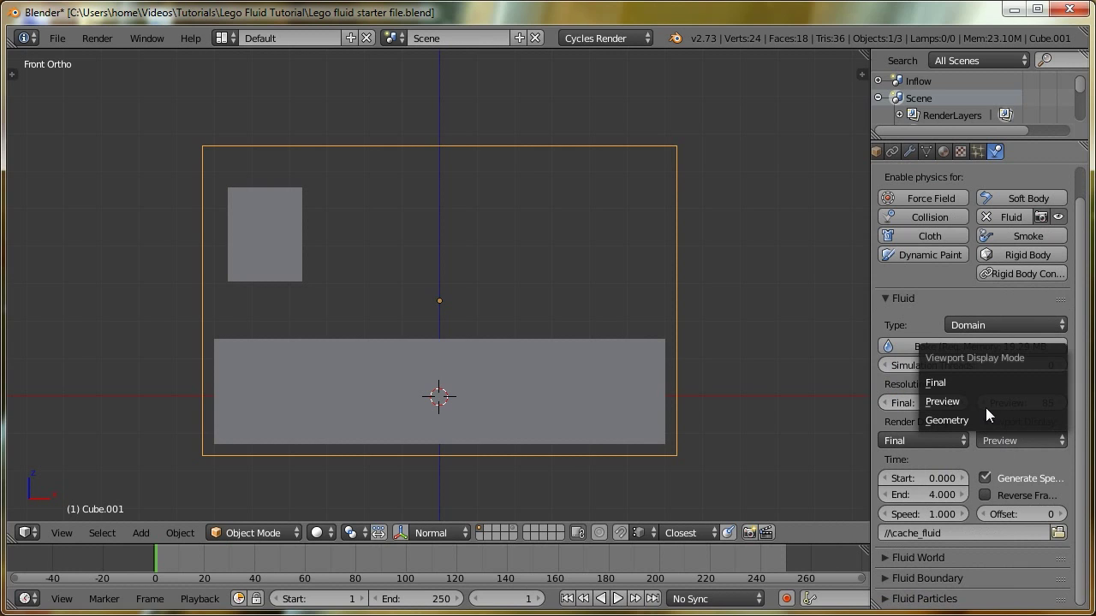
left_click(962, 385)
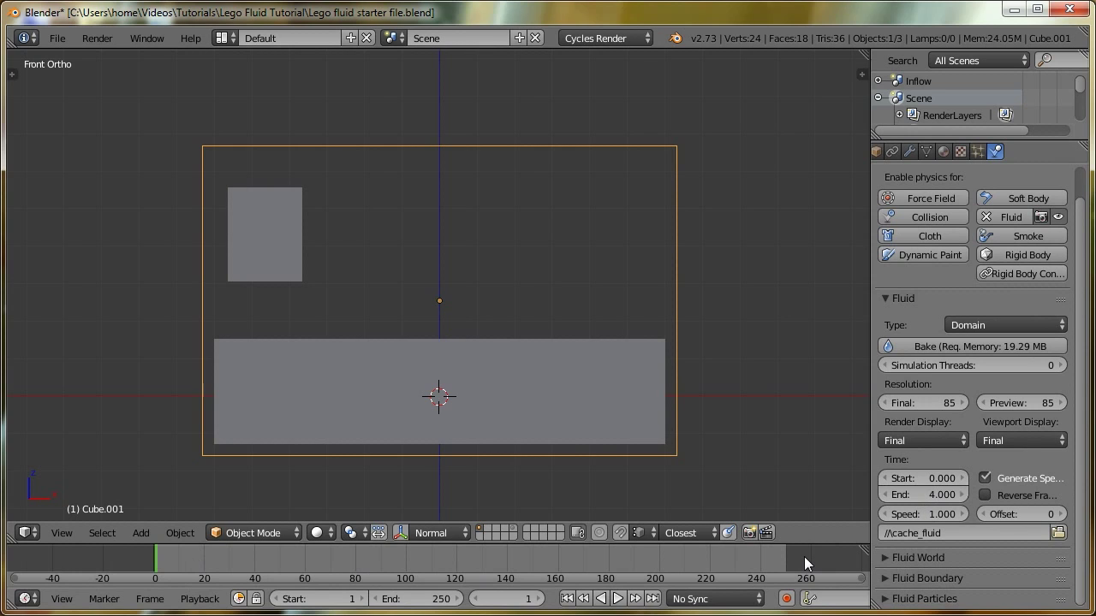
Set the domain's simulation end time to 7 seconds and bake the fluid
left_click(935, 494)
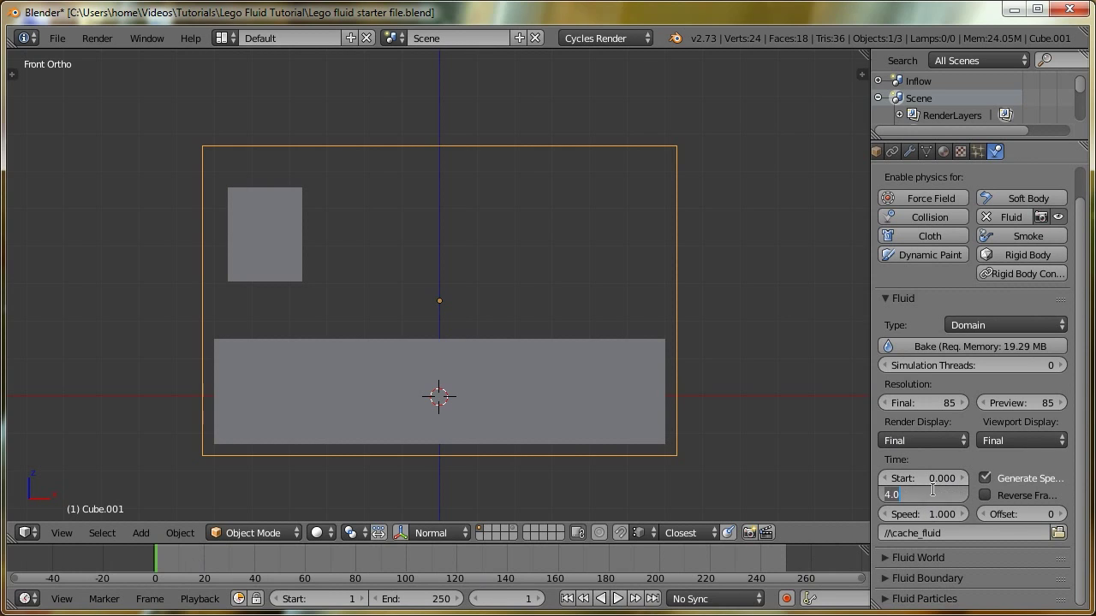
type("7")
key("Return")
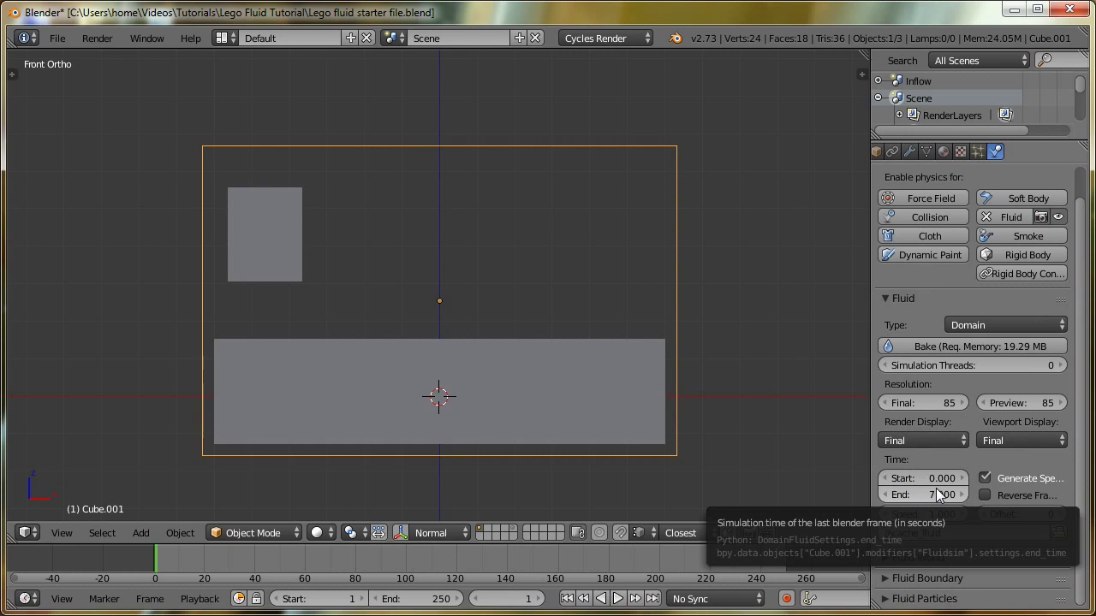
left_click(911, 346)
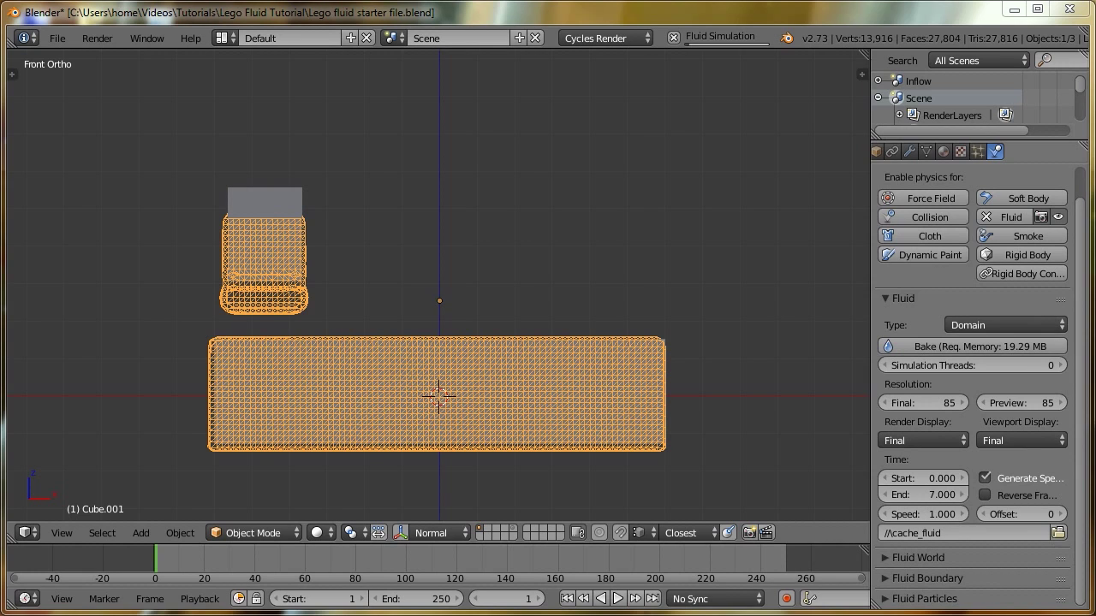
Switch to wireframe shading, select the two original fluid blocks and move them to layer 2
key("n")
key("n")
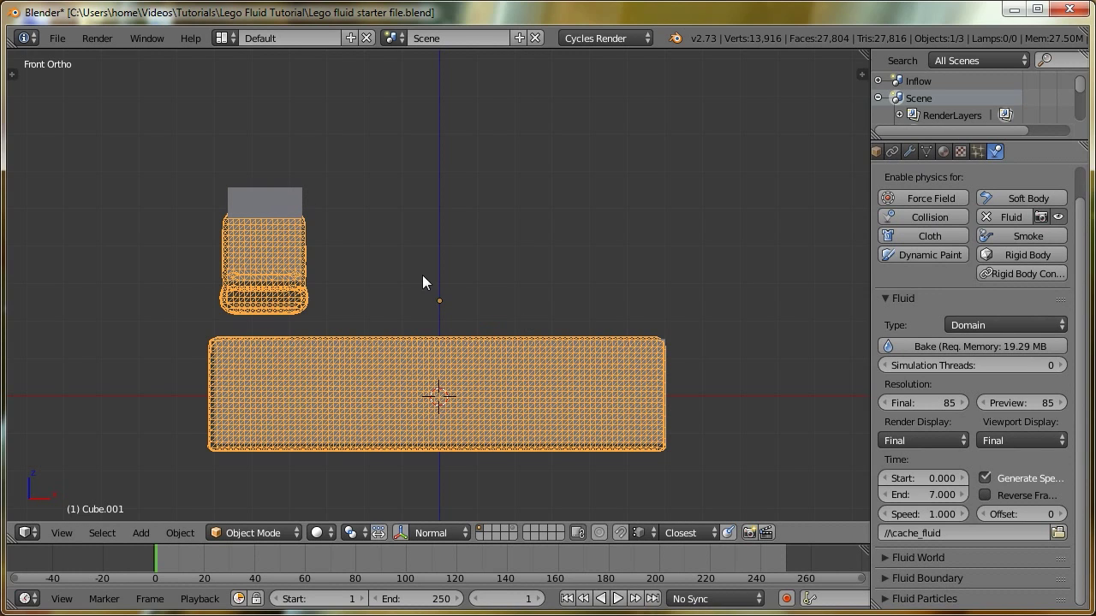
key("z")
left_click(634, 244)
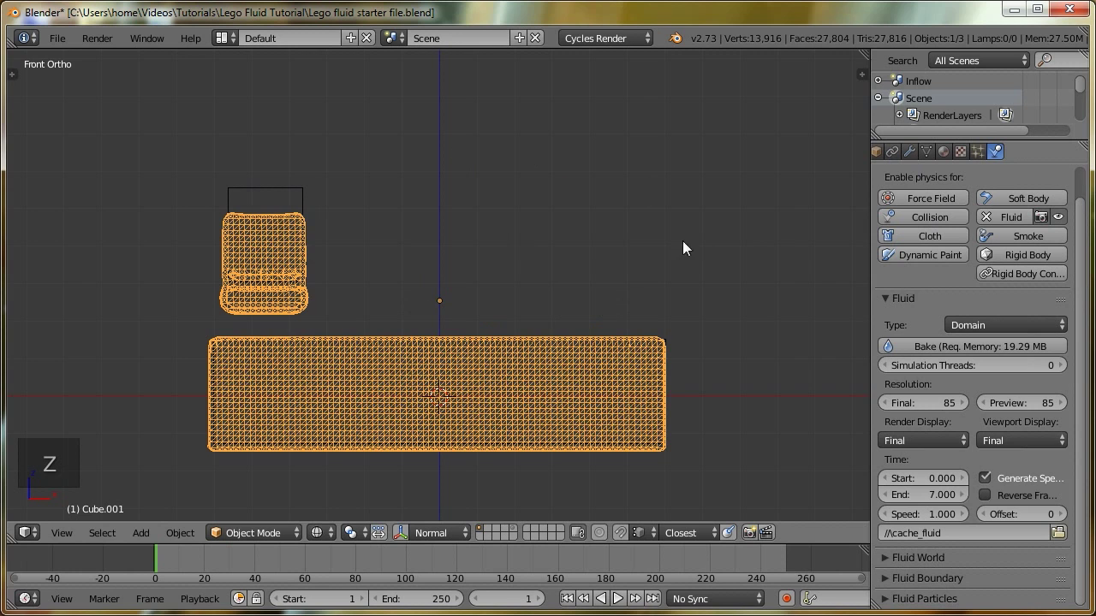
right_click(249, 186)
right_click(666, 342, "shift")
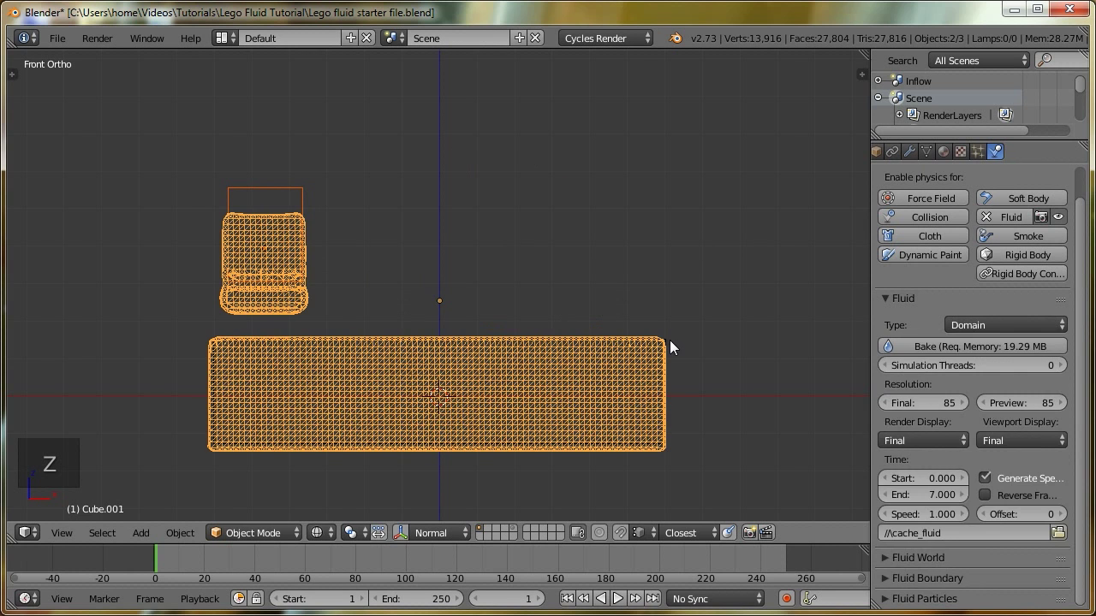
right_click(674, 340, "shift")
right_click(478, 373, "shift")
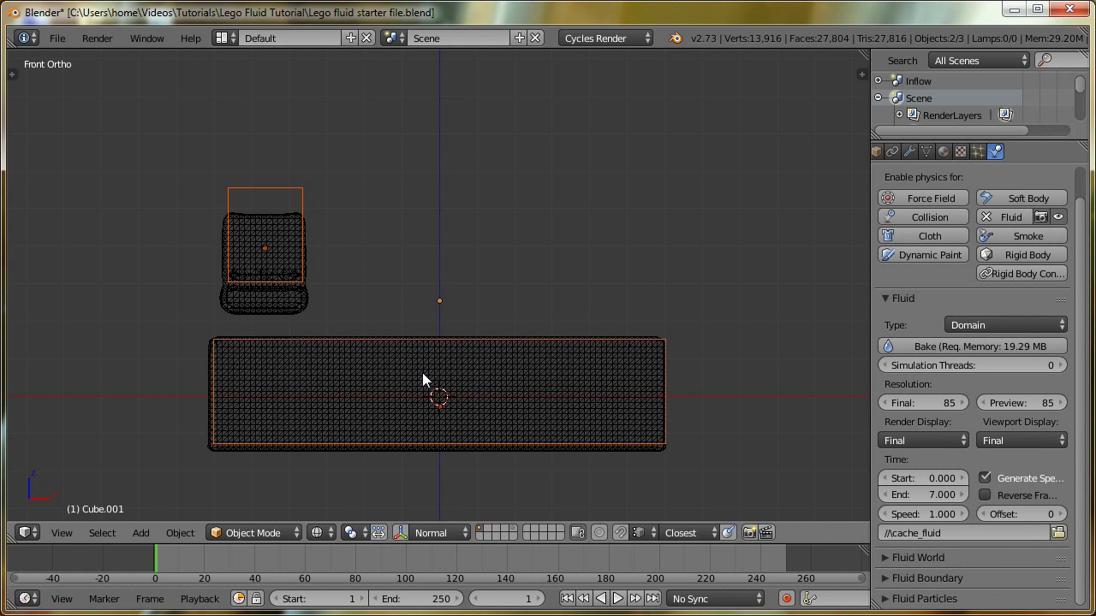
key("ctrl+z")
key("m")
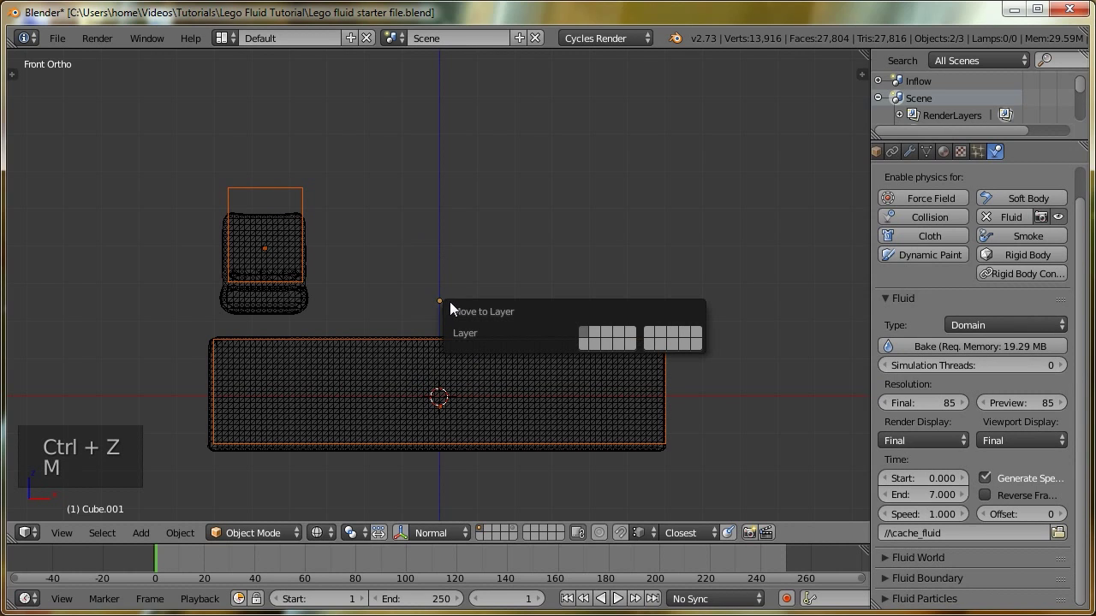
key("2")
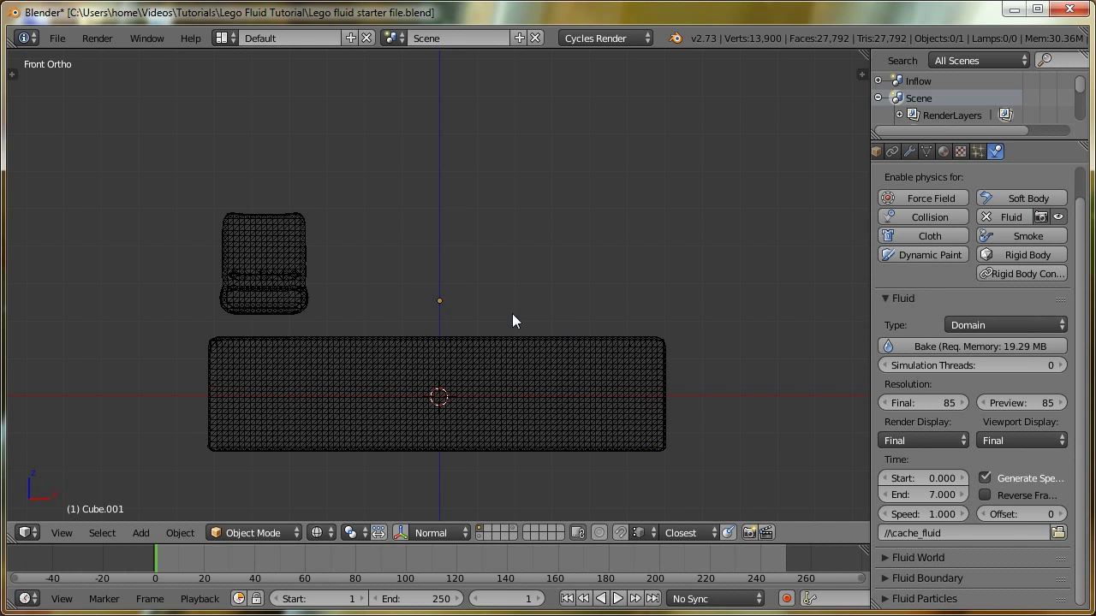
Set the fluid domain's maximum draw type to Solid and switch the viewport back to solid shading
key("a")
left_click(877, 152)
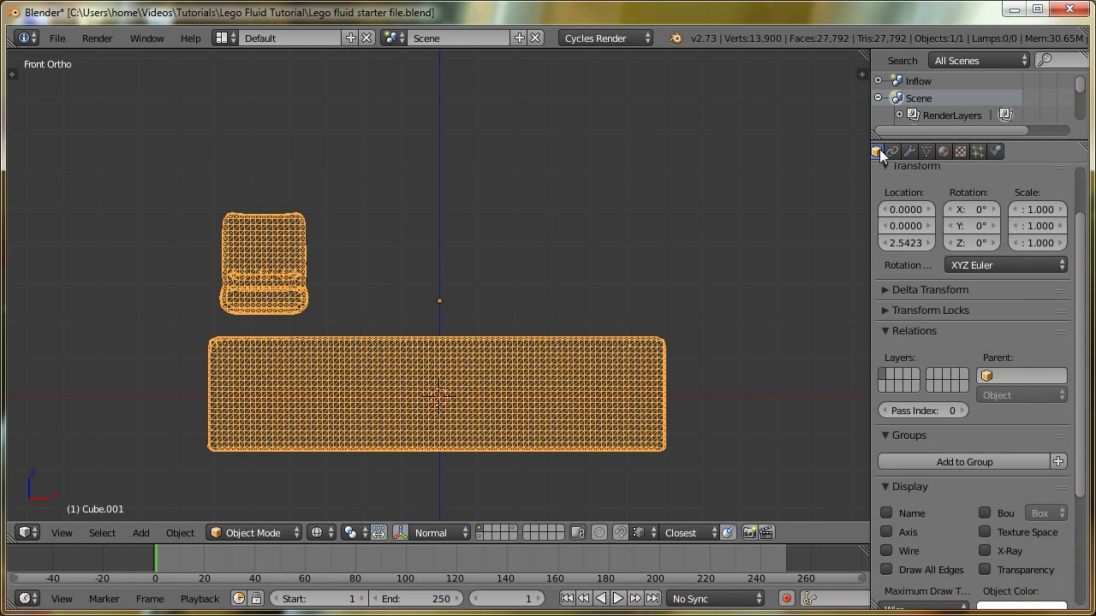
scroll(945, 325, "down", 5)
left_click(907, 438)
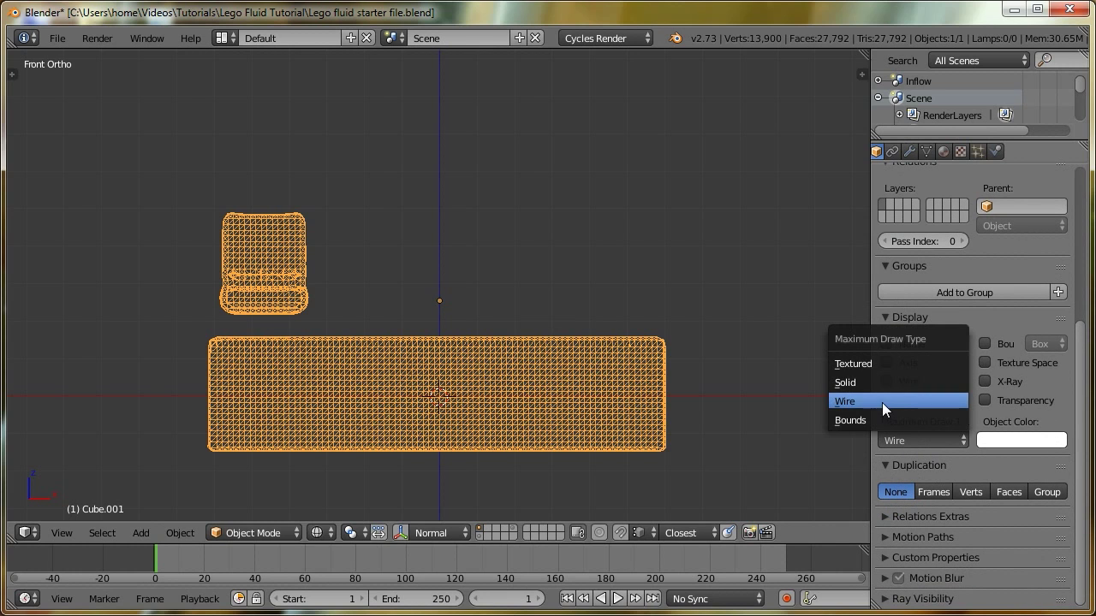
left_click(878, 382)
left_click(321, 531)
left_click(318, 470)
middle_click_drag(472, 344, 446, 330)
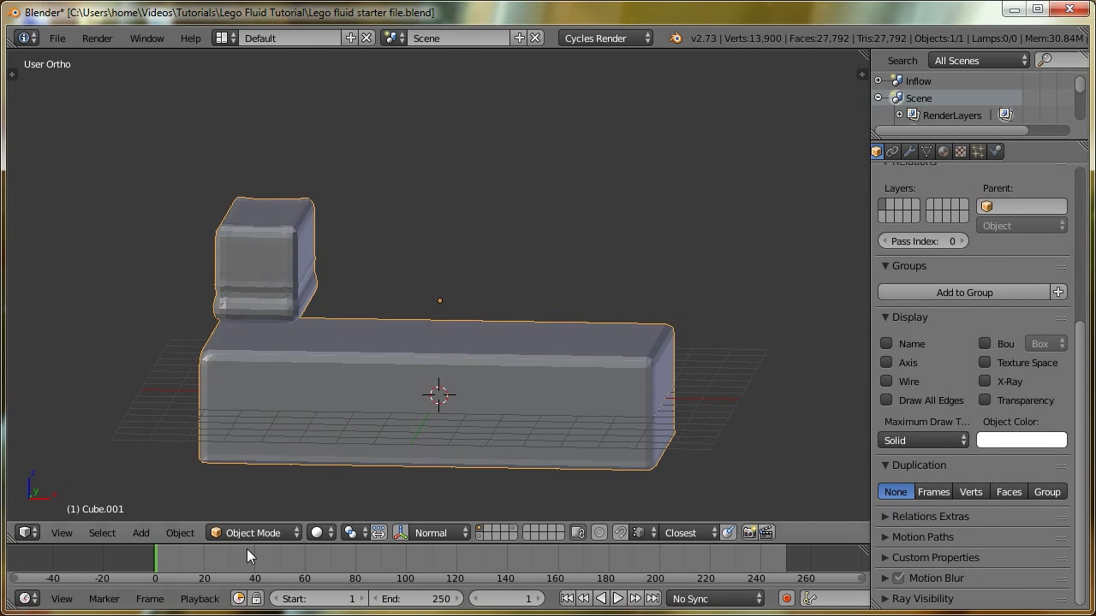
Add a Remesh modifier to the fluid domain in Blocks mode, with Remove Disconnected Pieces turned off
mouse_move(162, 553)
left_mouse_down()
mouse_move(214, 551)
mouse_move(143, 549)
mouse_move(231, 572)
mouse_move(381, 559)
mouse_move(158, 557)
left_mouse_up()
middle_click_drag(941, 144, 1018, 148)
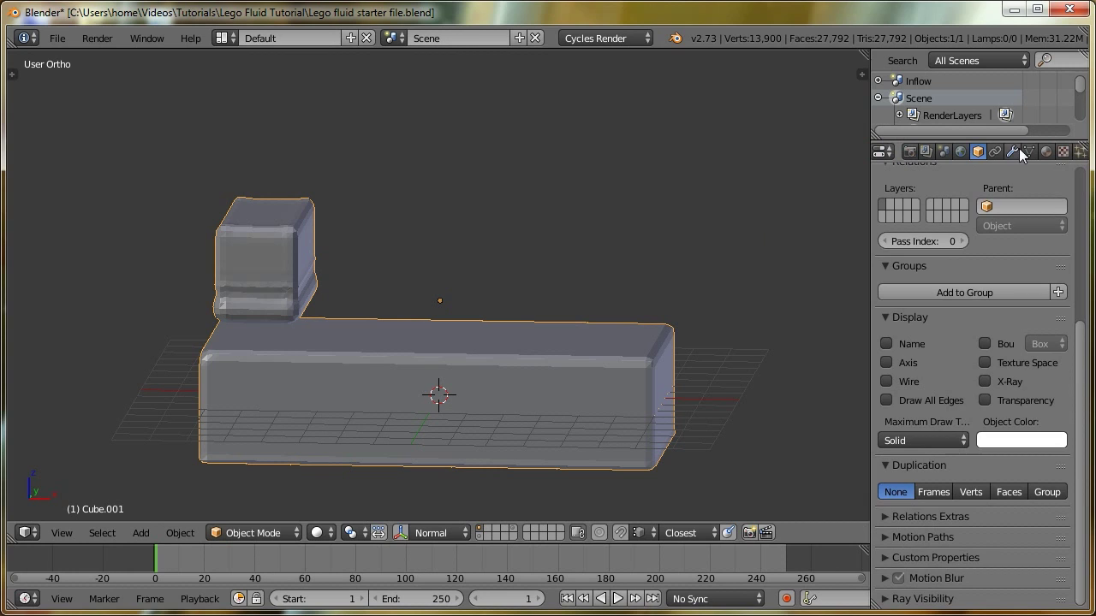
left_click(1012, 152)
left_click(905, 210)
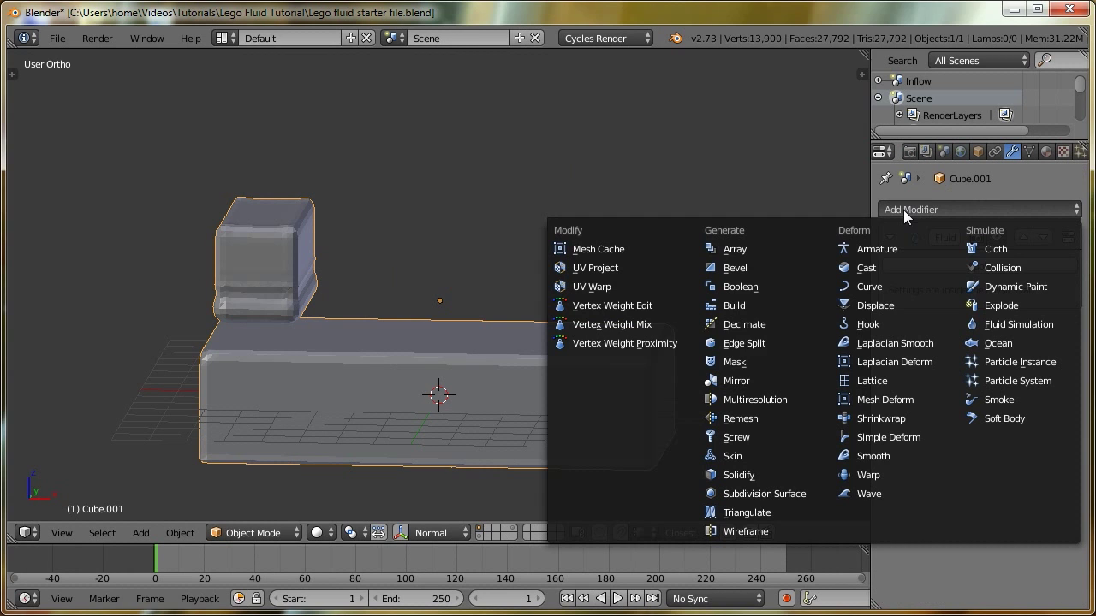
left_click(741, 418)
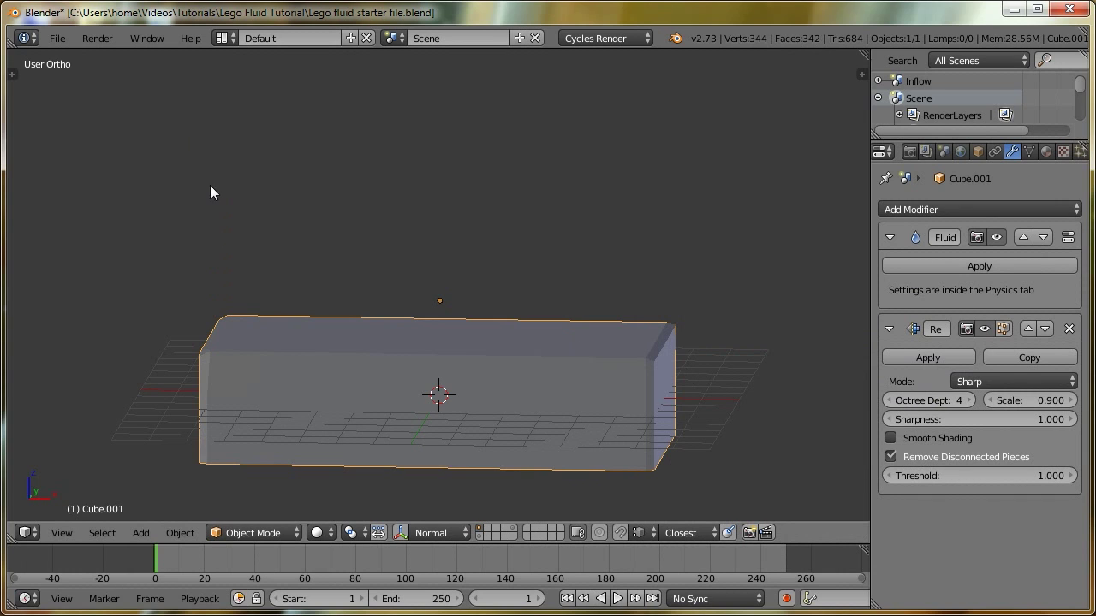
left_click(892, 457)
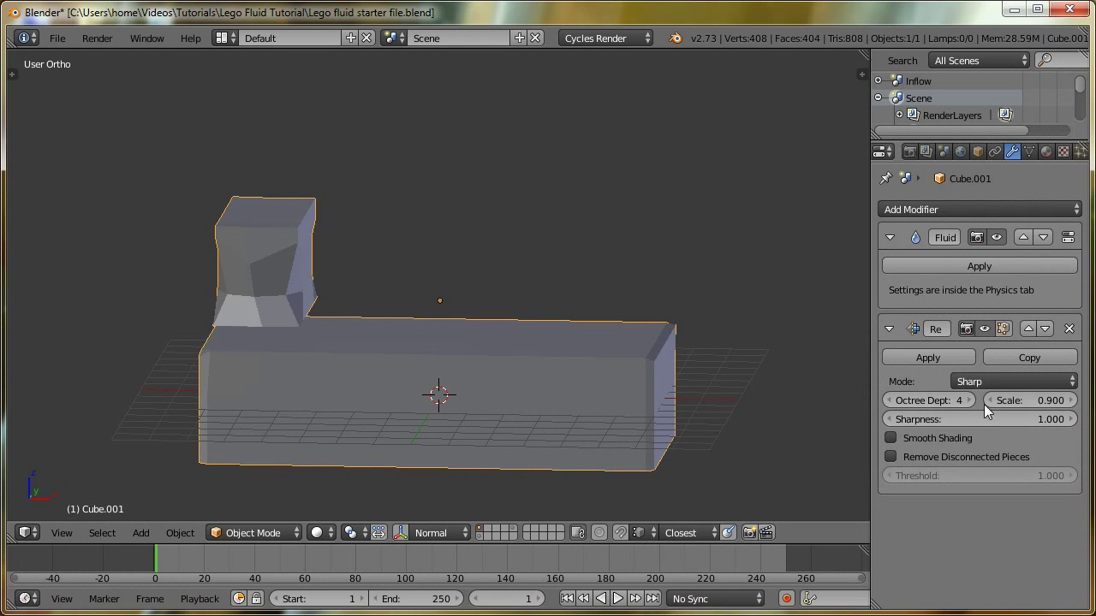
left_click(1001, 381)
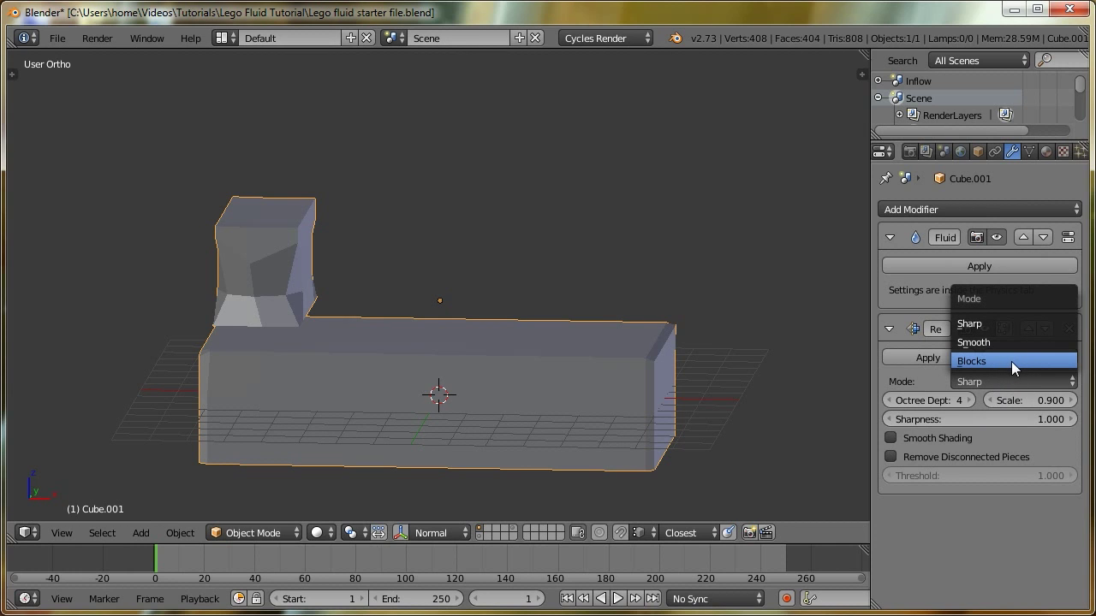
left_click(1010, 360)
mouse_move(599, 361)
middle_mouse_down()
mouse_move(546, 363)
mouse_move(620, 357)
middle_mouse_up()
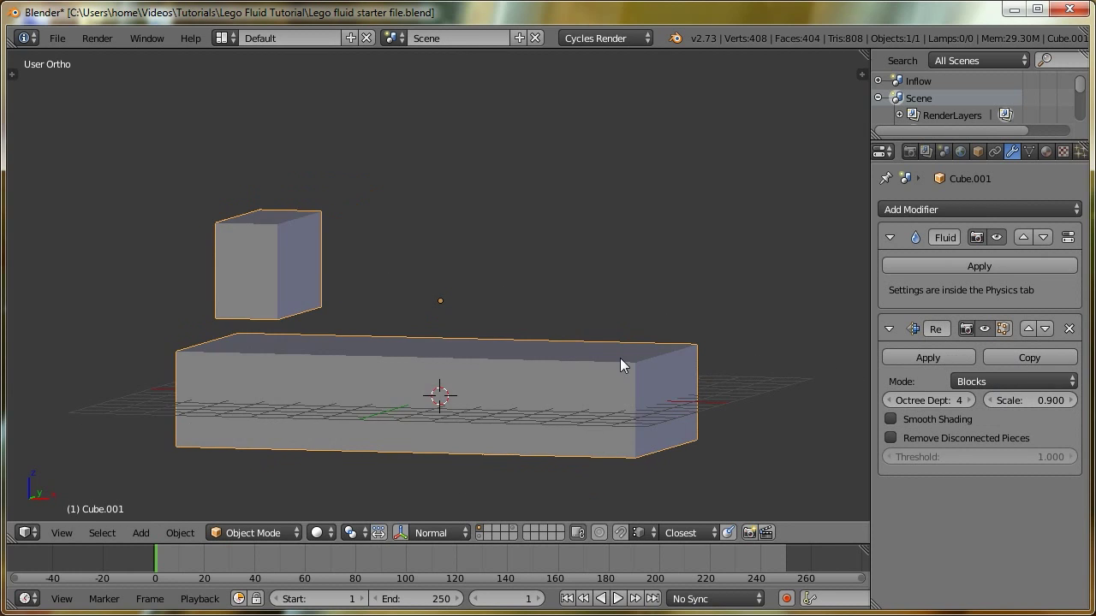
Set the Remesh modifier's octree depth to 6
left_click(971, 400)
left_click(971, 400)
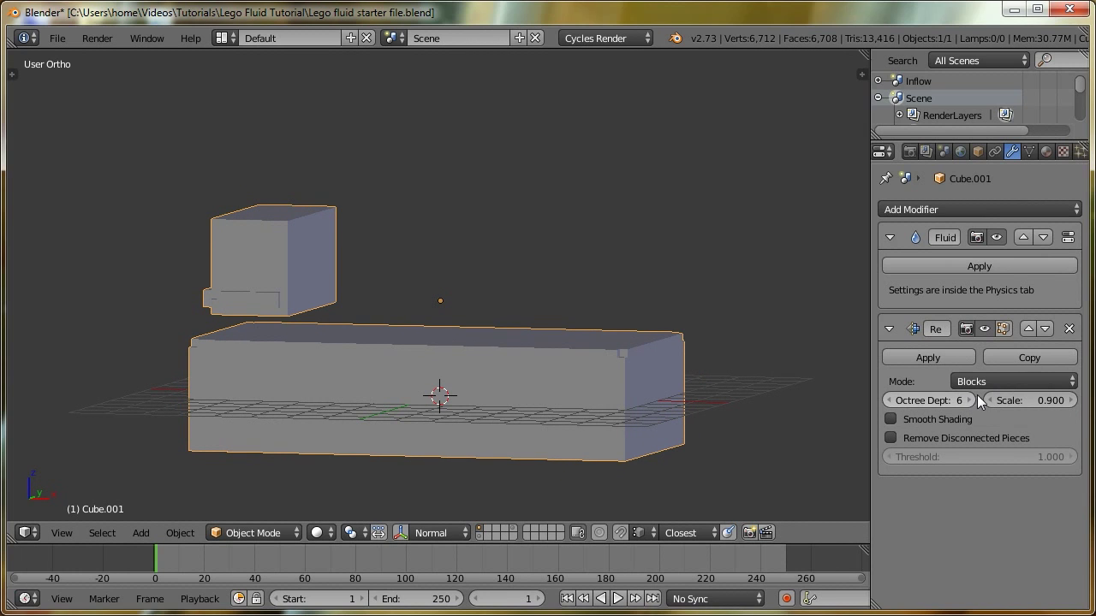
middle_click_drag(408, 310, 412, 311)
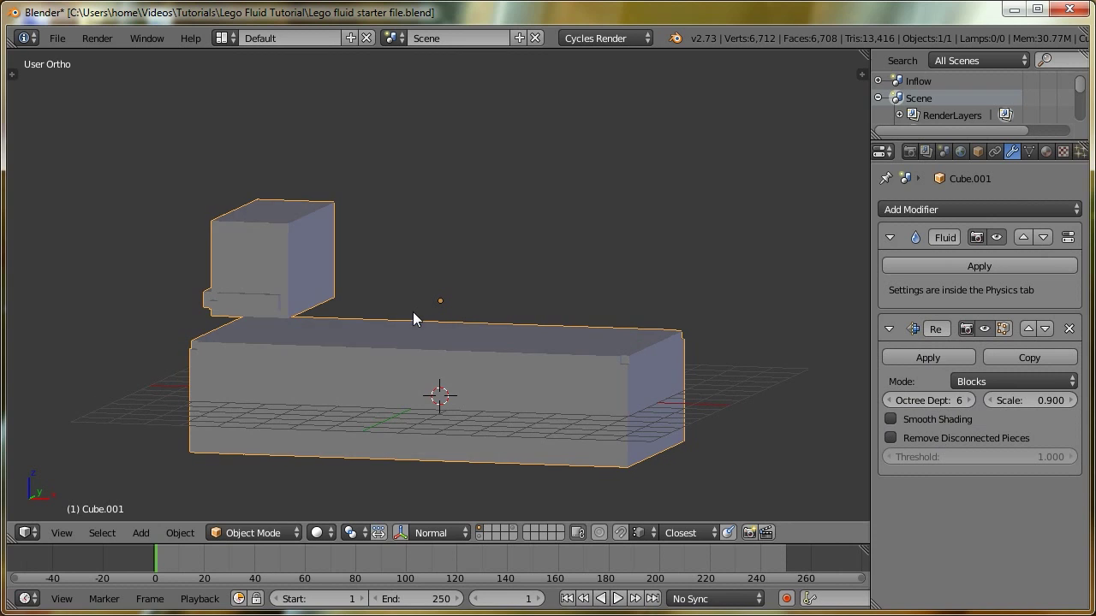
Scrub the animation to frame 33 to inspect the splash and set the Remesh scale to 0.990
left_click_drag(167, 560, 237, 549)
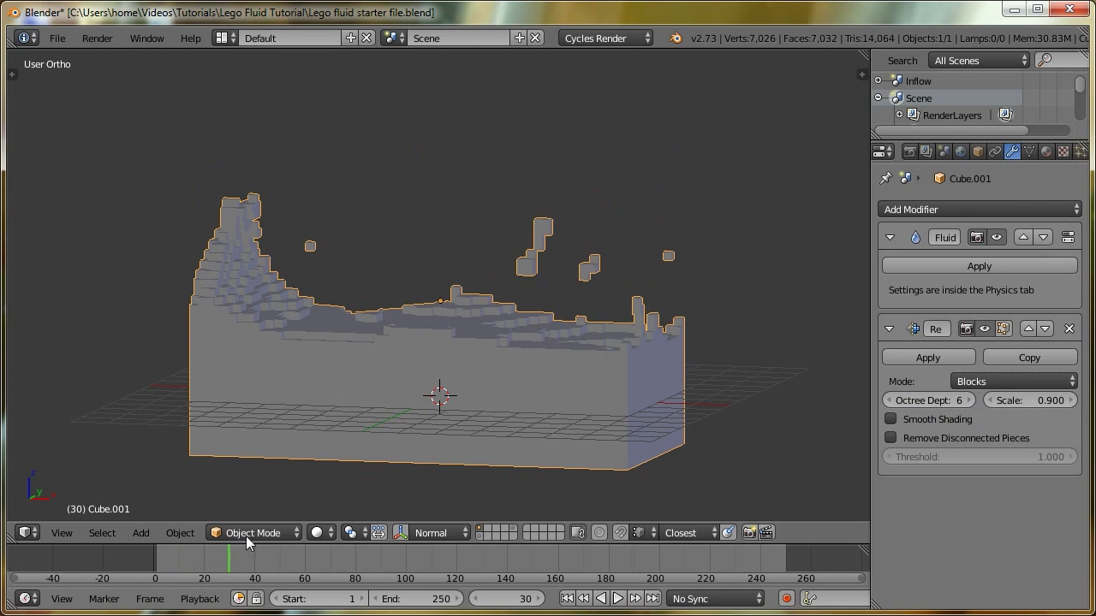
middle_click_drag(397, 263, 488, 233)
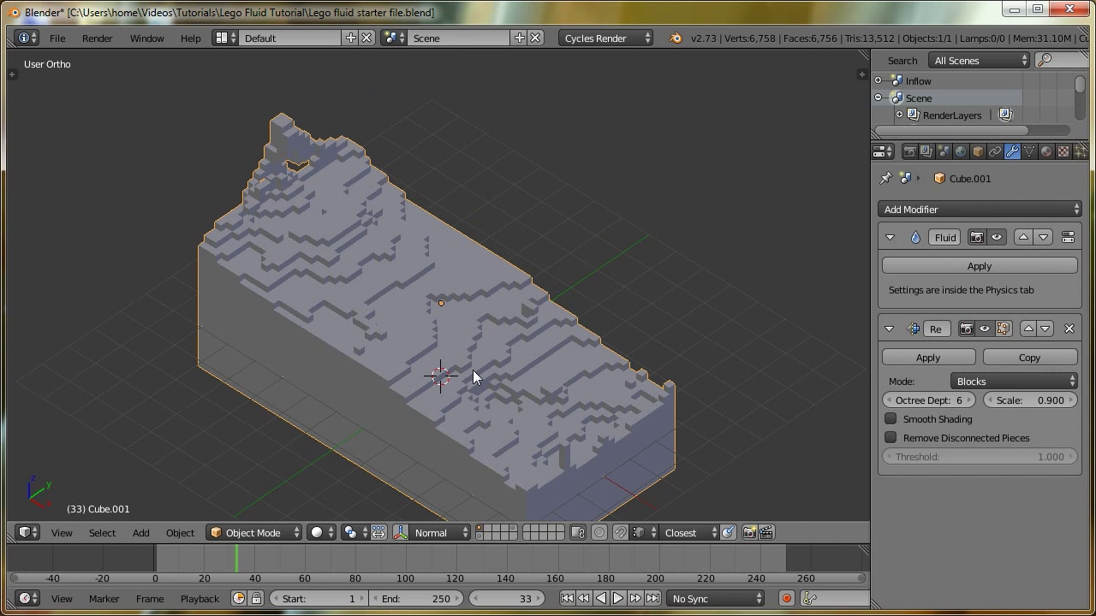
middle_click_drag(476, 377, 362, 350)
middle_click_drag(599, 402, 661, 313)
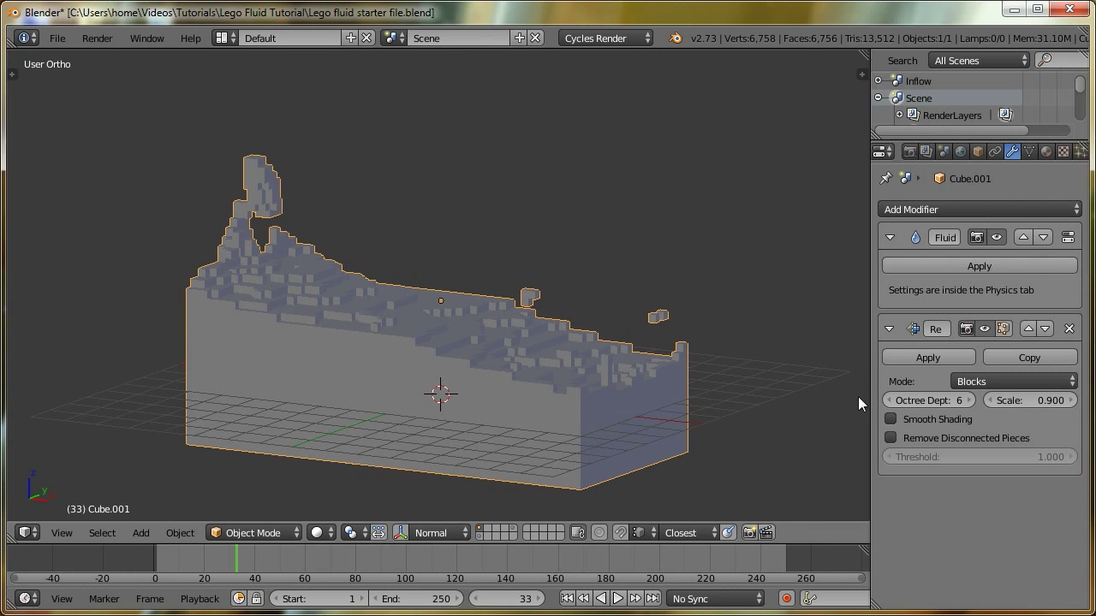
mouse_move(1054, 400)
left_mouse_down()
mouse_move(1034, 406)
mouse_move(1065, 404)
left_mouse_up()
middle_click_drag(529, 368, 397, 333)
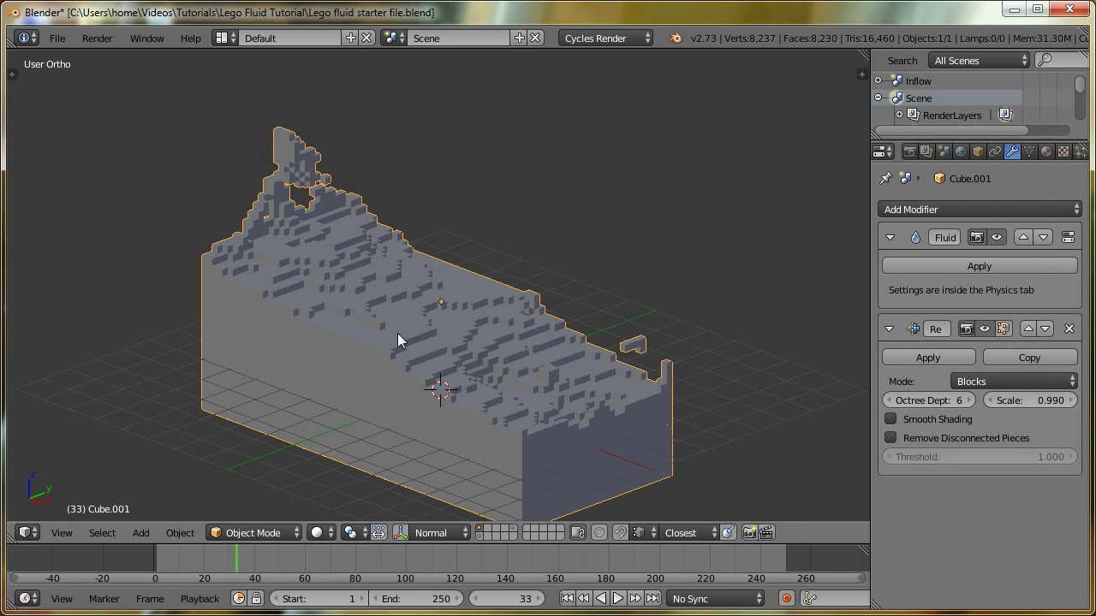
Place the 3D cursor in the empty space in front of the fluid in top view and add a cube there
middle_click_drag(463, 354, 425, 161)
key("KP_7")
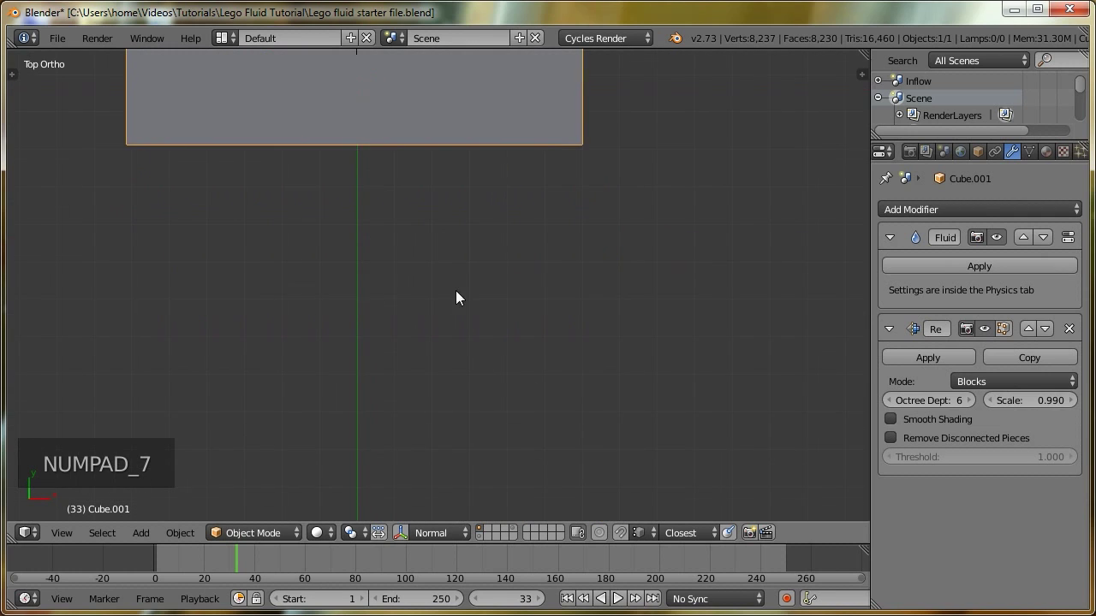
scroll(484, 356, "up", 2)
left_click(479, 352)
key("shift+a")
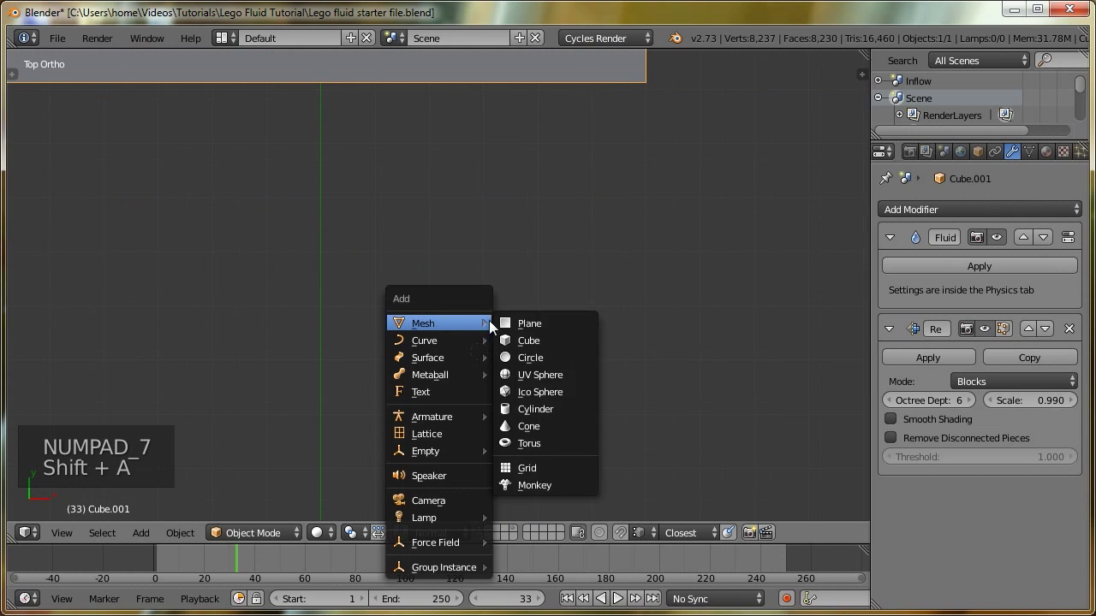
left_click(525, 346)
middle_click_drag(546, 410, 519, 248)
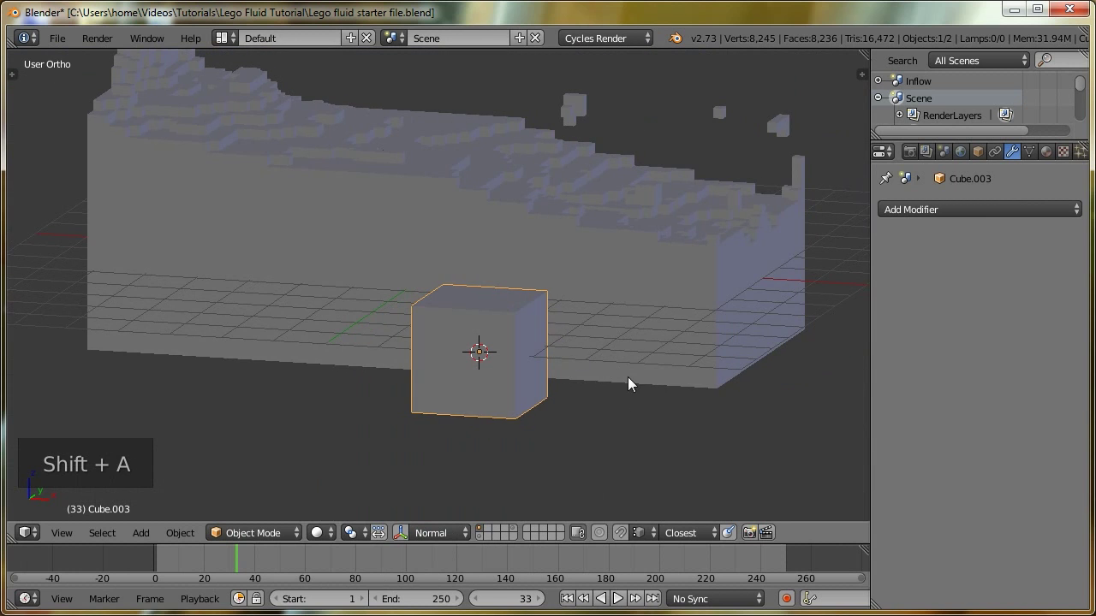
Scale the new cube along Z to about 1.4 times its height
middle_click_drag(629, 382, 639, 386)
key("s")
key("z")
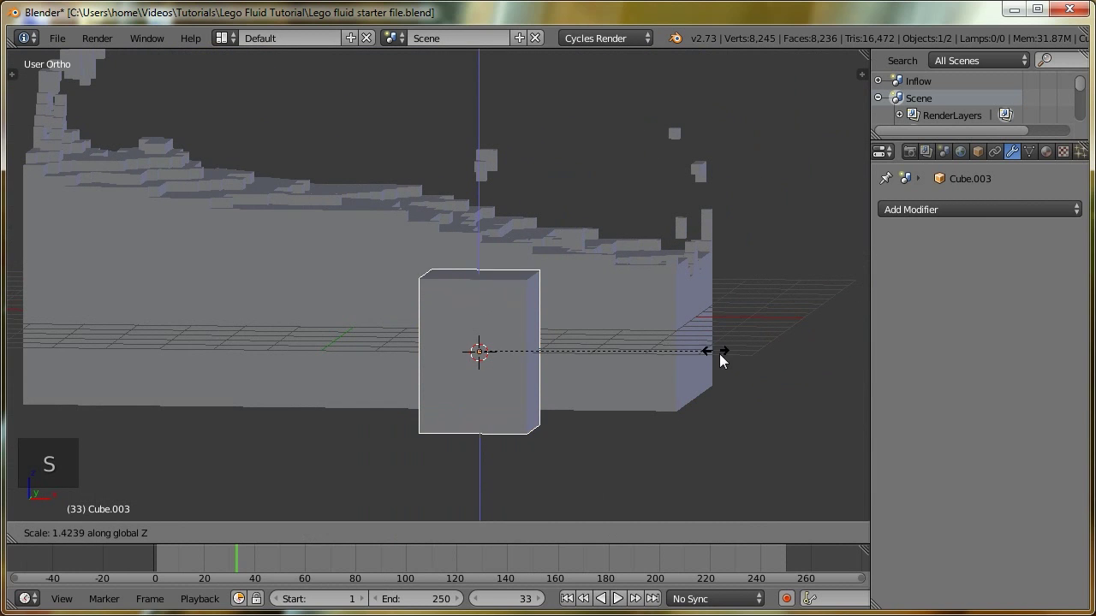
left_click(706, 355)
Select the cube's top face in Edit Mode and snap the 3D cursor to its centre
middle_click_drag(705, 354, 488, 360)
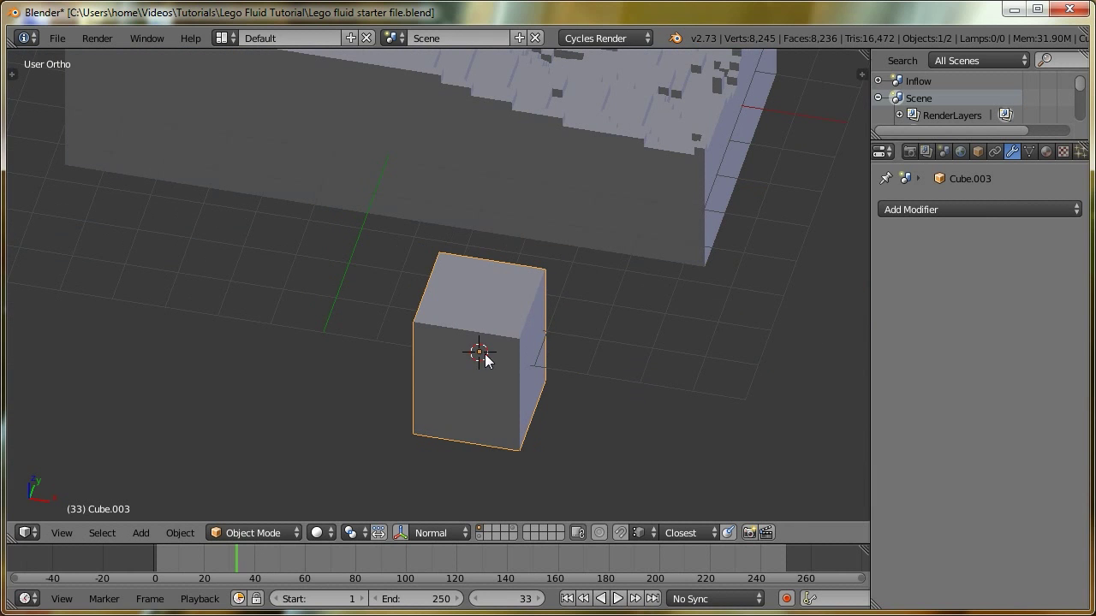
key("Tab")
left_click(655, 371)
right_click(480, 301)
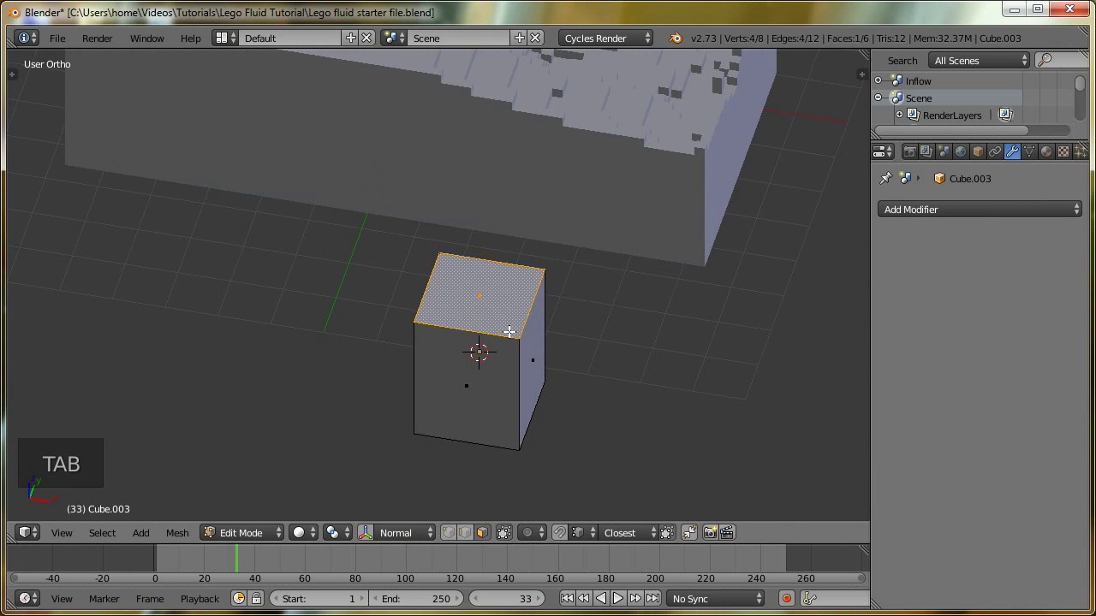
key("shift+s")
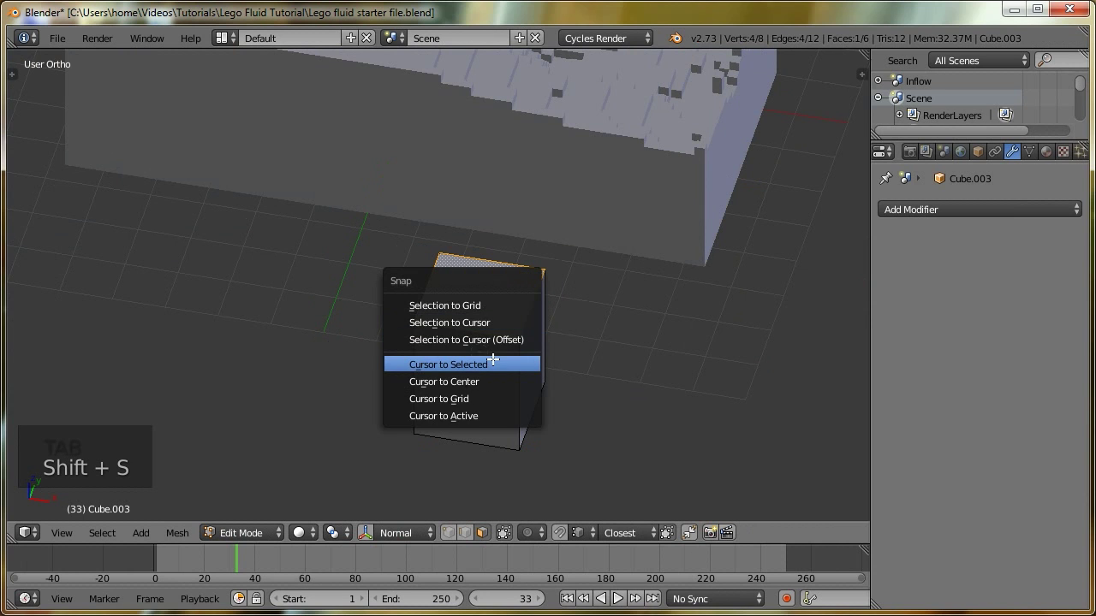
left_click(501, 362)
Add a circle at the cursor in top view with 10 vertices and Triangle Fan fill
middle_click_drag(495, 328, 489, 302)
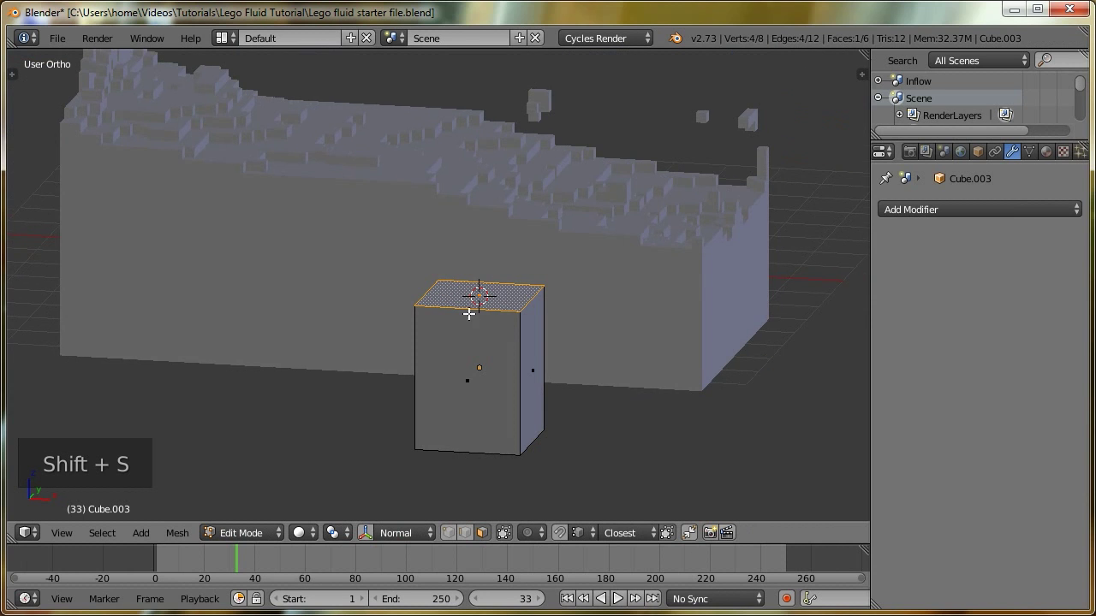
key("KP_7")
key("shift+a")
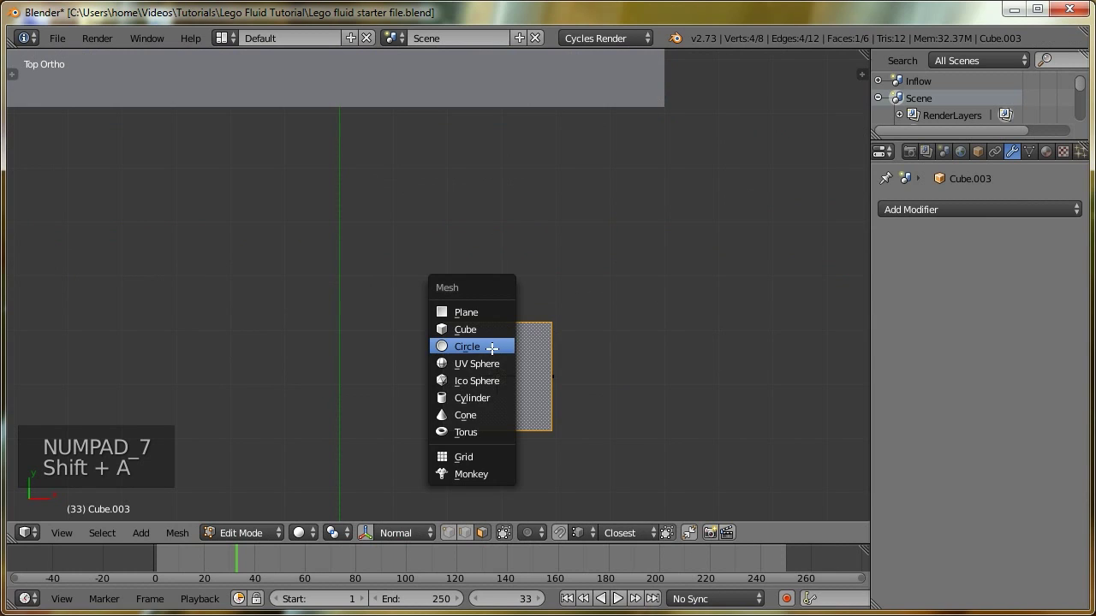
left_click(494, 349)
key("F6")
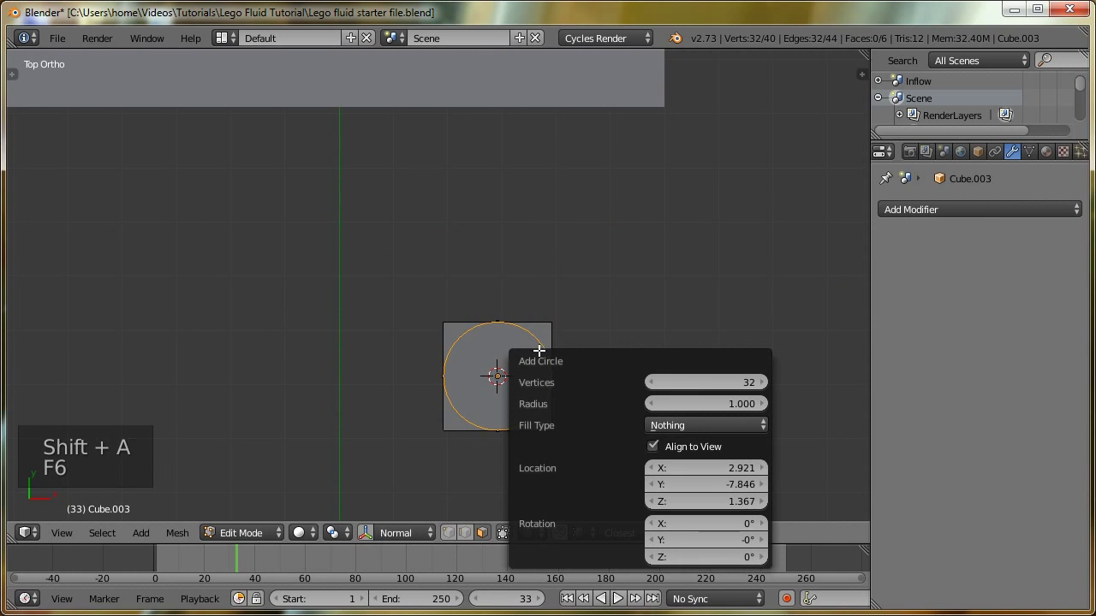
left_click(719, 382)
type("10")
key("Return")
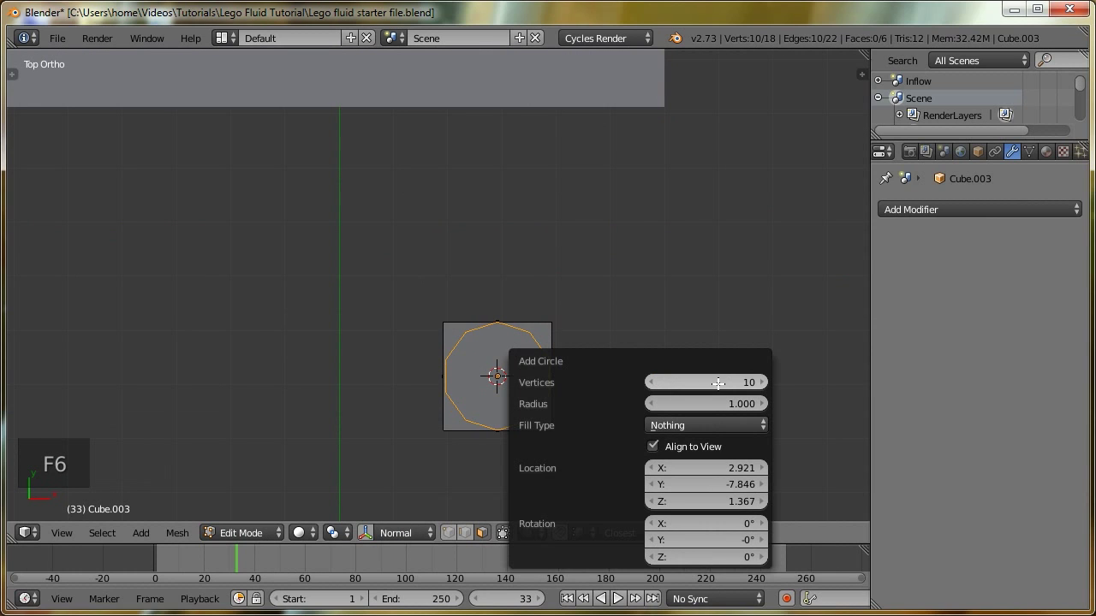
left_click(692, 424)
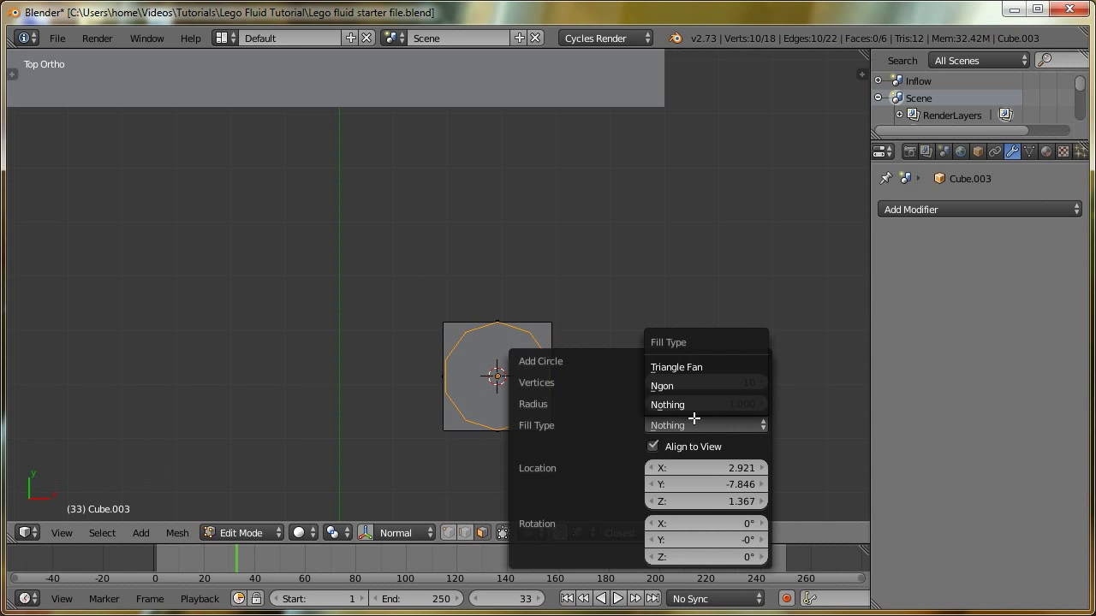
left_click(681, 367)
Extrude the circle upward about 0.46 to form the brick's stud
middle_click_drag(599, 416, 643, 355)
key("e")
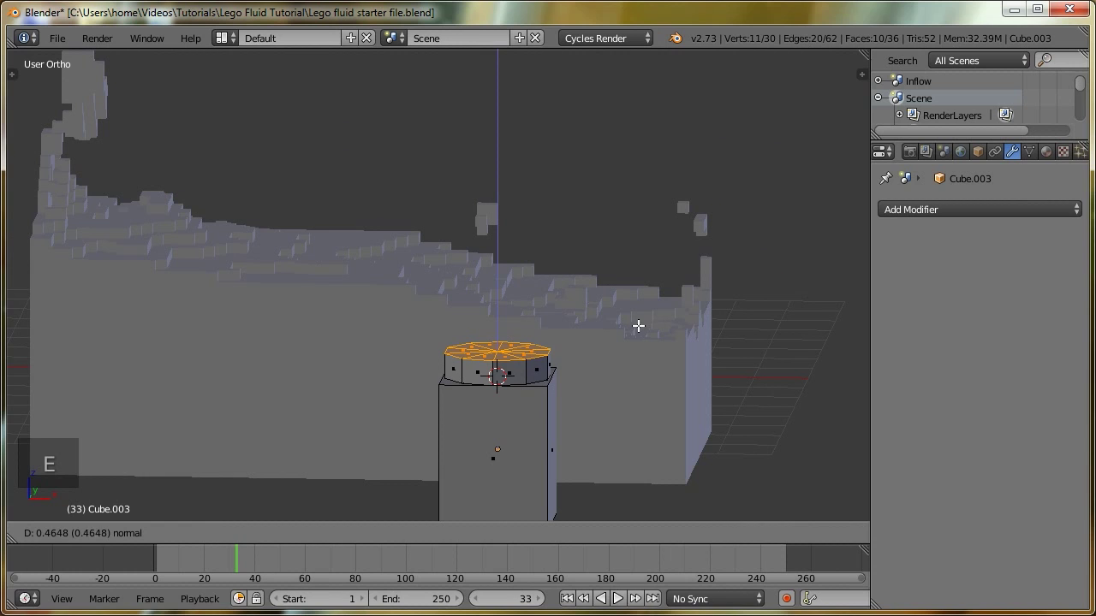
left_click(637, 327)
Select the whole linked stud, scale it down within the cube's top face and lower it about 0.05 along Z
middle_click_drag(530, 389, 477, 343, "shift")
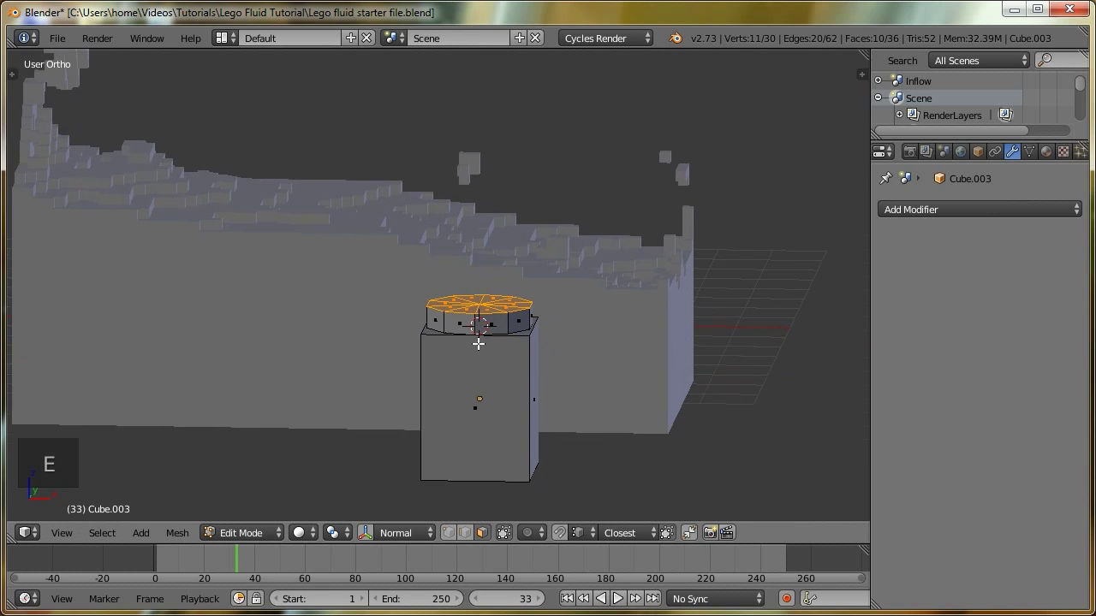
scroll(486, 347, "up", 3)
key("l")
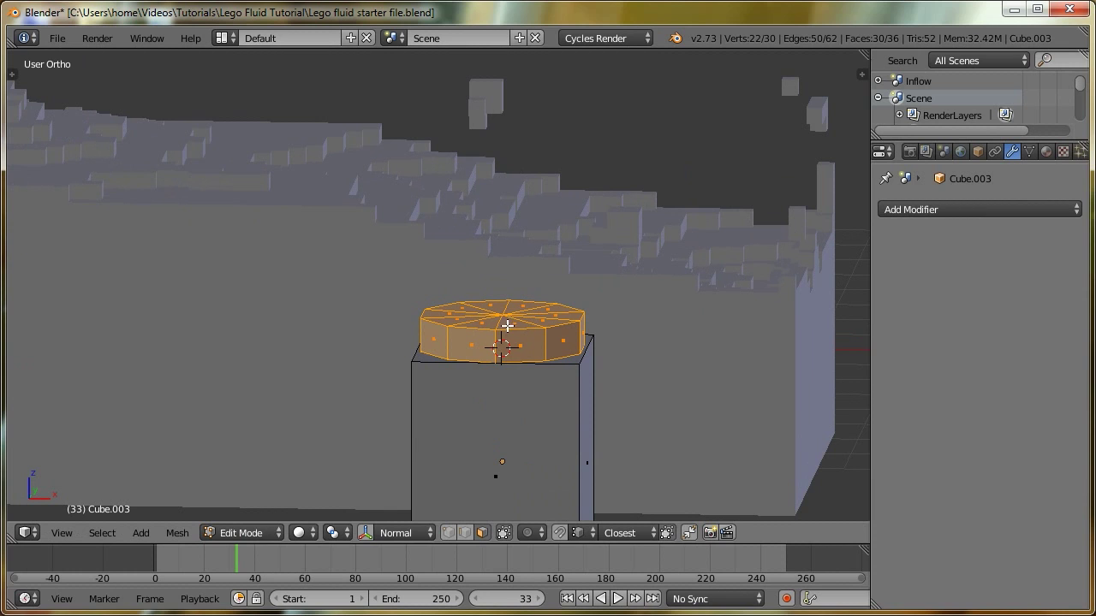
key("s")
left_click(656, 404)
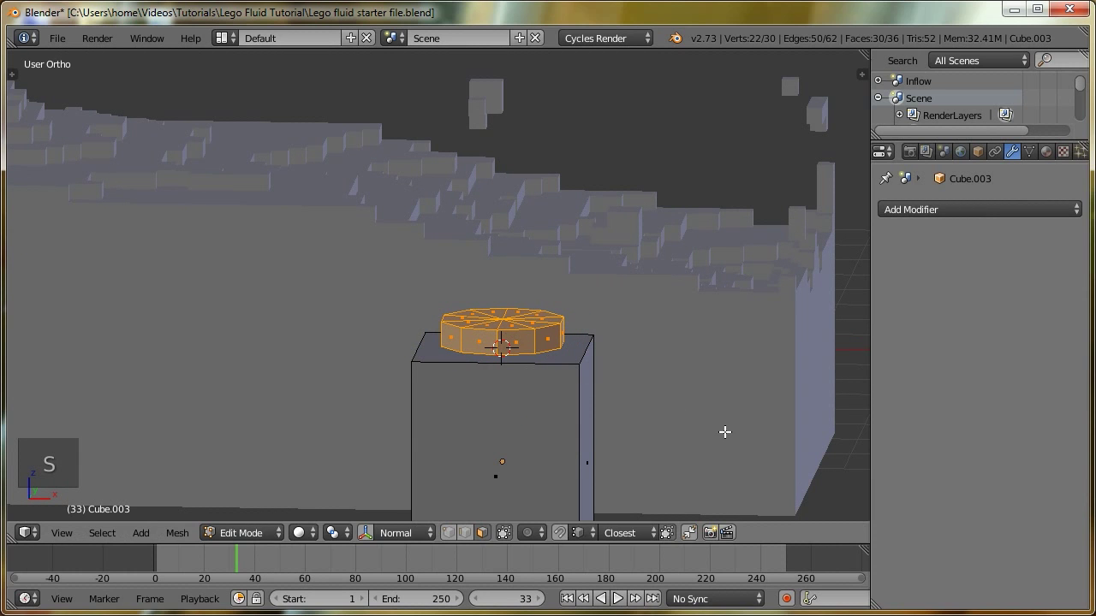
key("s")
left_click(753, 438)
key("g")
key("z")
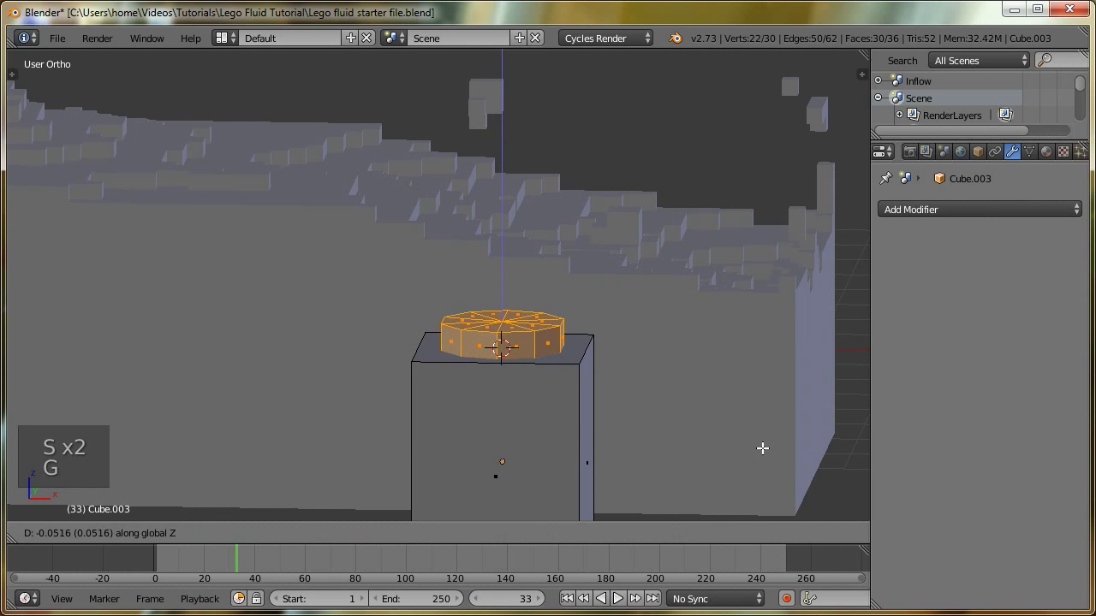
left_click(761, 446)
Extrude the cube's bottom face in place and scale the new face inward to leave a thin rim
middle_click_drag(761, 445, 571, 284)
middle_click_drag(490, 373, 558, 374)
right_click(454, 345)
key("e")
right_click(564, 386)
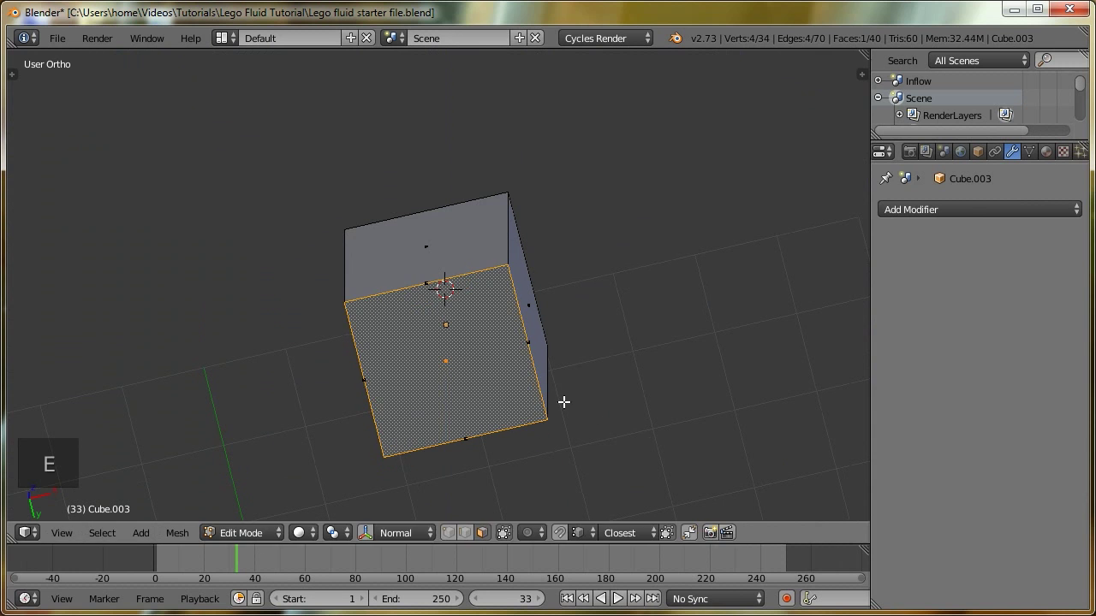
key("s")
left_click(714, 430)
Extrude the inner bottom face about 2.46 up into the brick in wireframe, then return to Object Mode with solid shading
middle_click_drag(668, 397, 440, 240)
key("z")
middle_click_drag(763, 447, 545, 377)
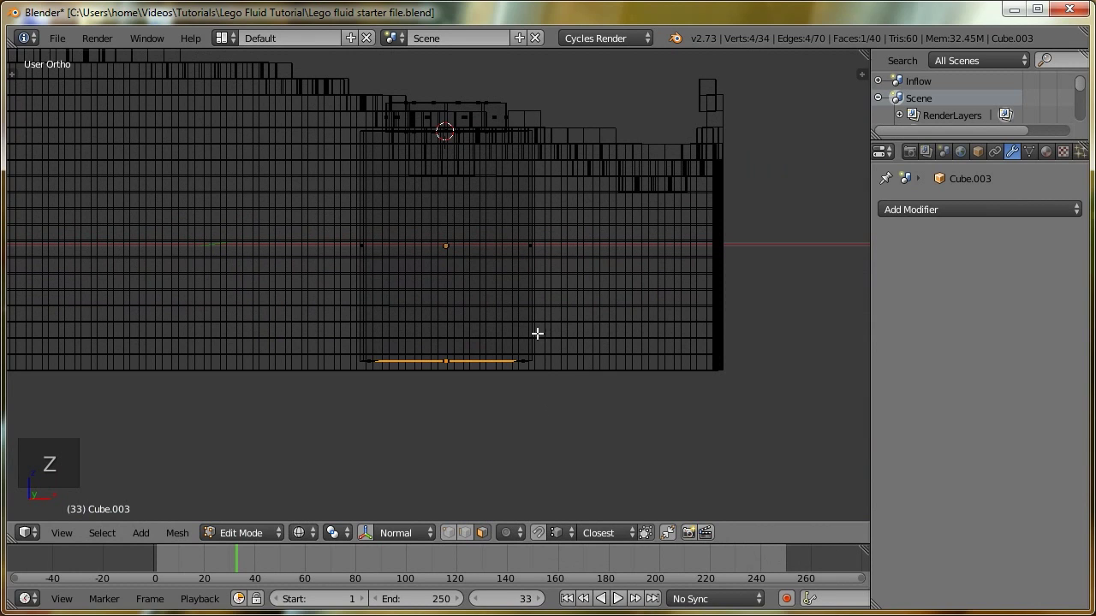
key("e")
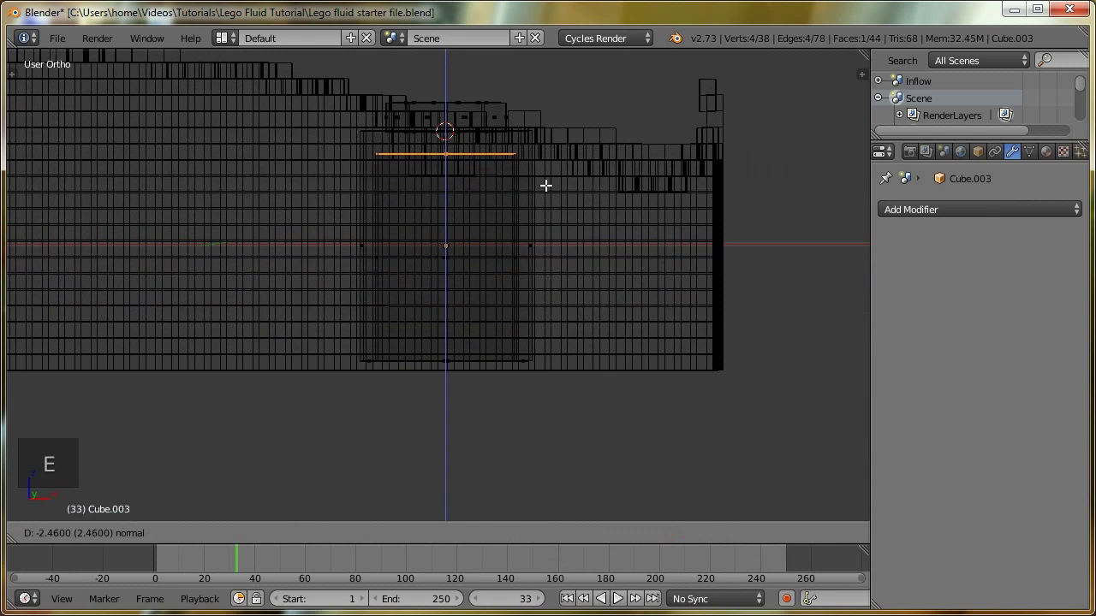
left_click(543, 186)
key("Tab")
left_click(500, 335)
mouse_move(590, 364)
middle_mouse_down()
mouse_move(562, 342)
mouse_move(663, 317)
mouse_move(389, 334)
middle_mouse_up()
key("z")
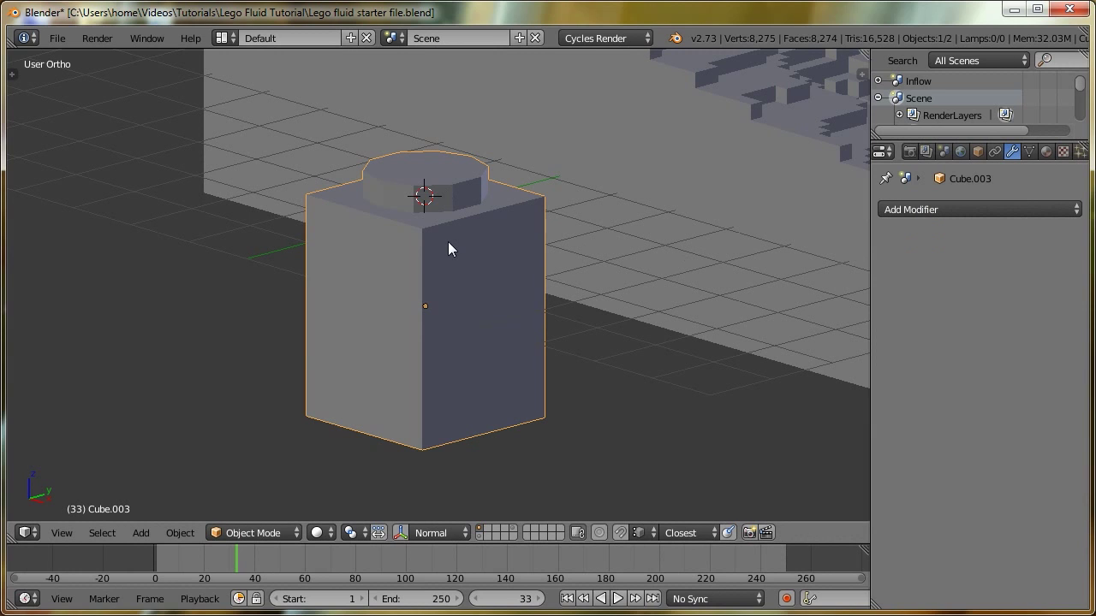
Apply smooth shading to the brick
middle_click_drag(448, 242, 449, 256)
key("space")
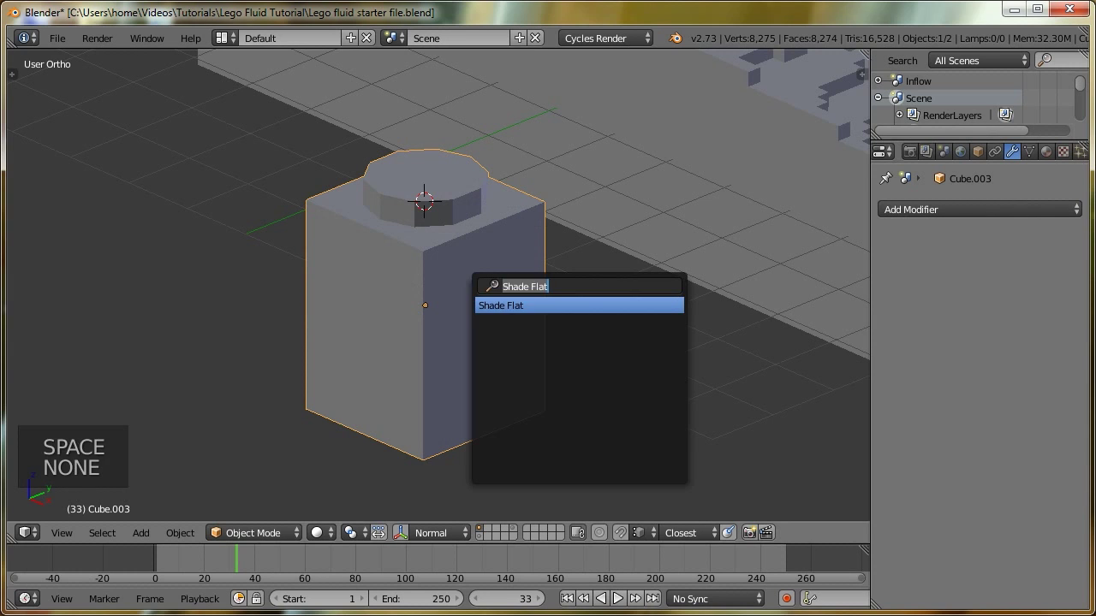
key("BackSpace")
key("BackSpace")
key("BackSpace")
type("smoo")
key("Return")
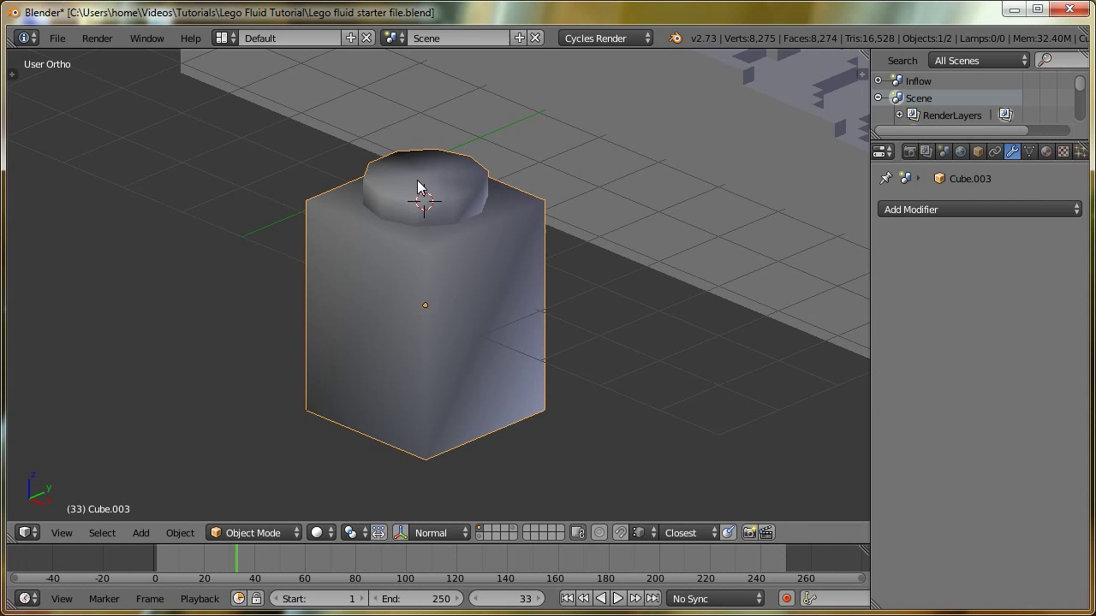
Add an Edge Split modifier to the smooth-shaded brick
middle_click_drag(418, 186, 241, 305)
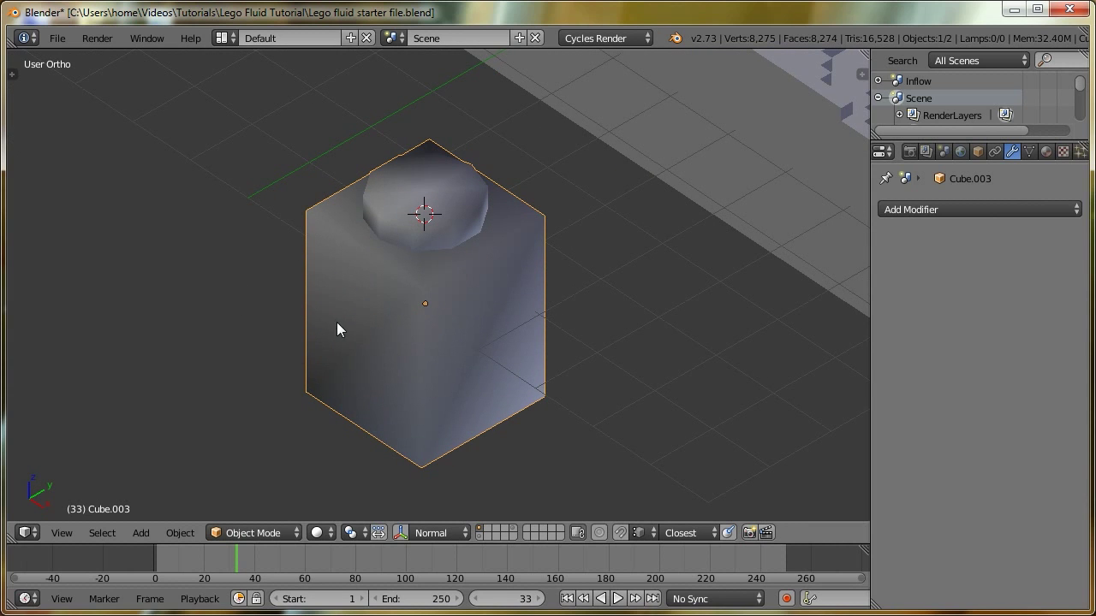
middle_click_drag(346, 324, 364, 312)
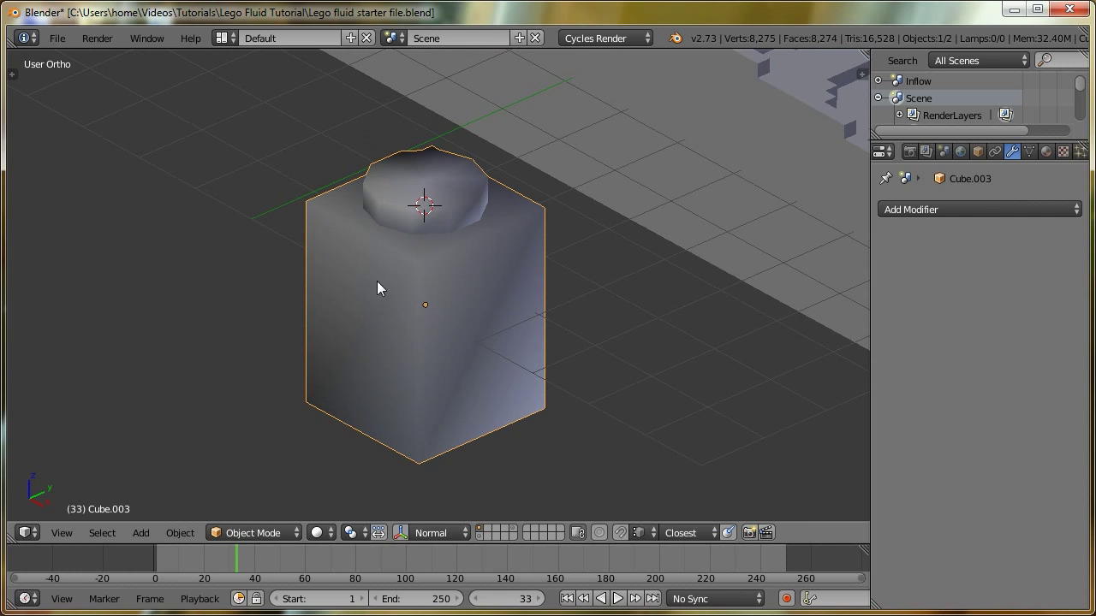
middle_click_drag(348, 270, 311, 306)
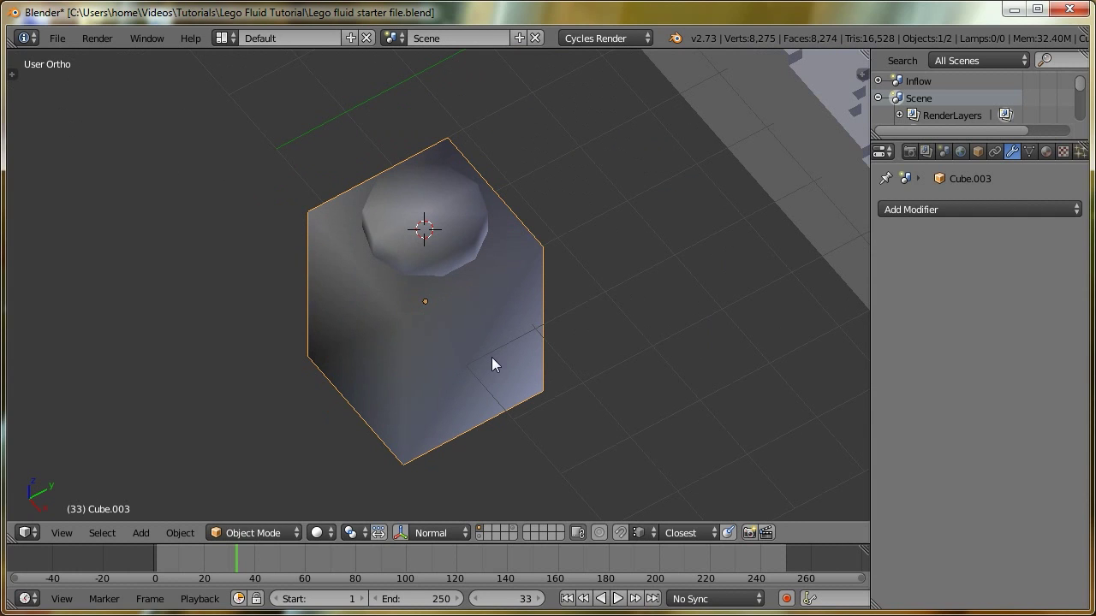
middle_click_drag(413, 365, 479, 338)
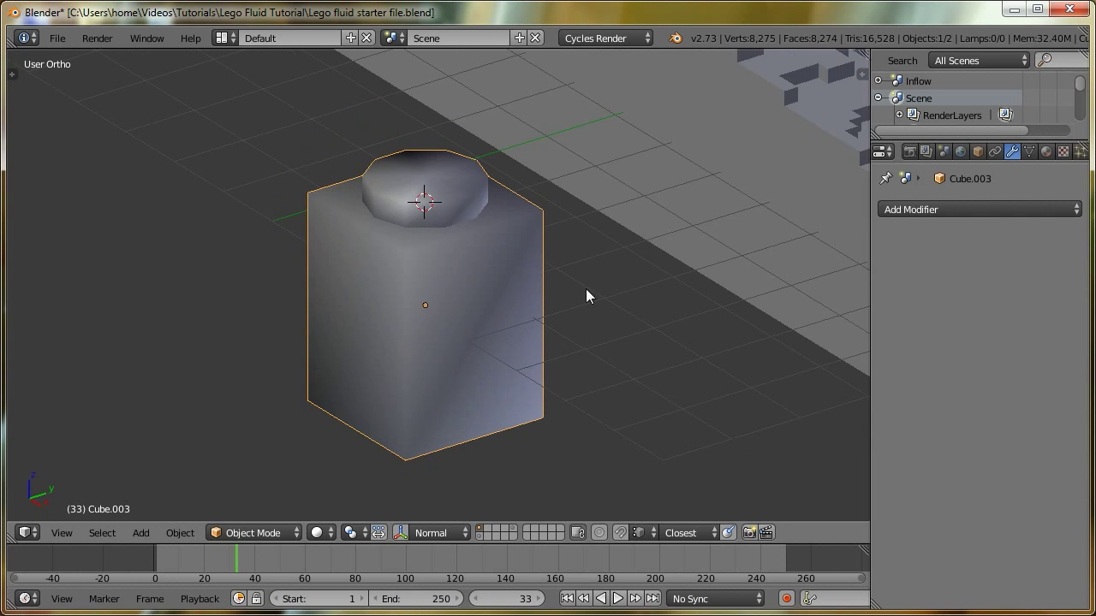
left_click(960, 209)
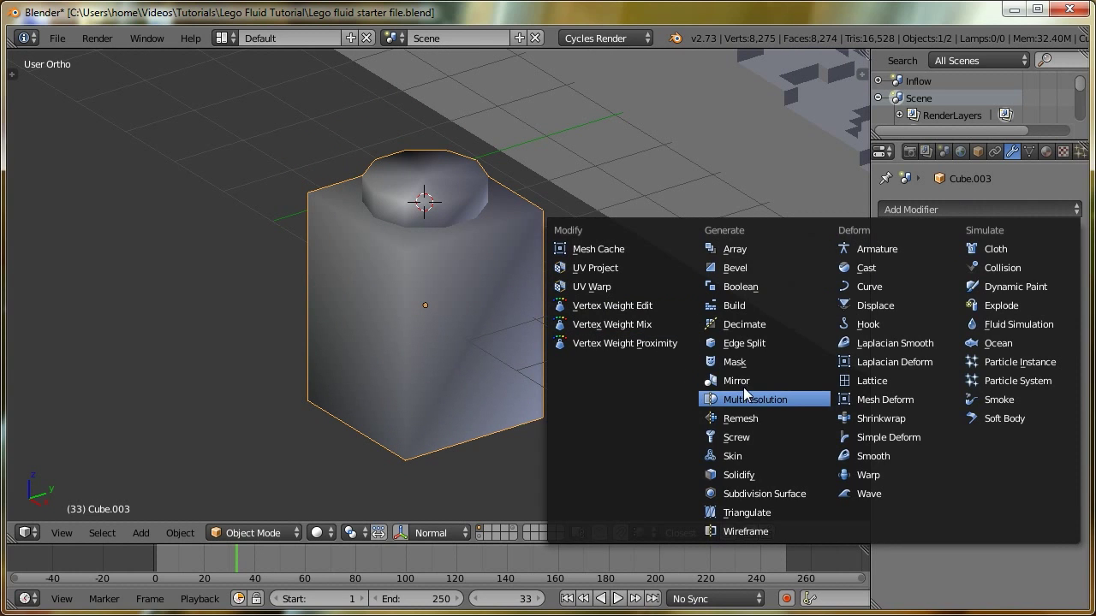
left_click(746, 345)
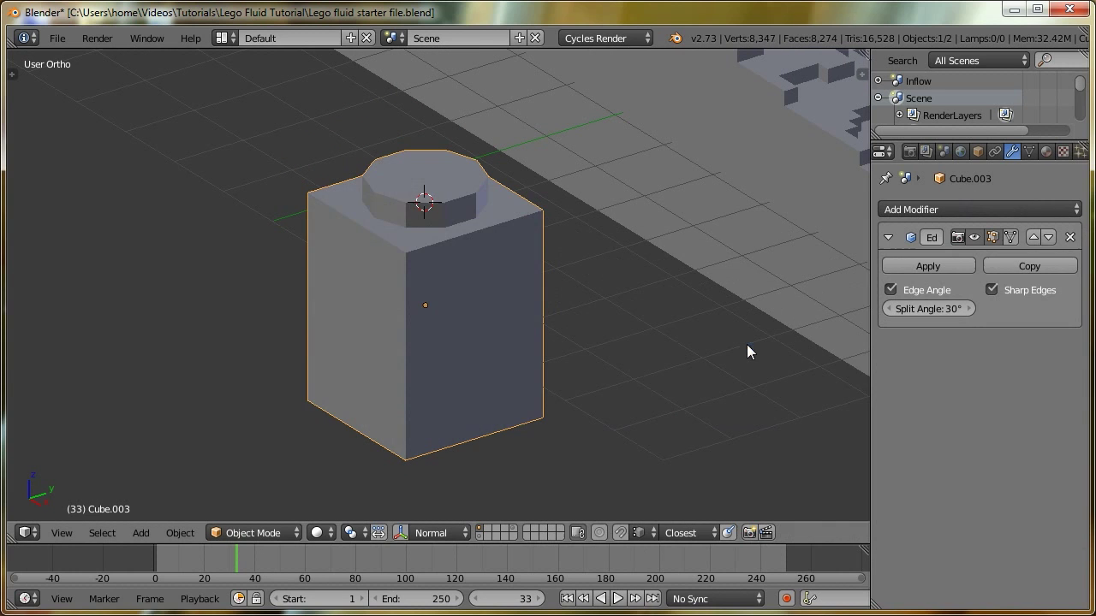
Set the Edge Split modifier's split angle to about 41.5° and check the shading around the stud
middle_click_drag(440, 357, 395, 363)
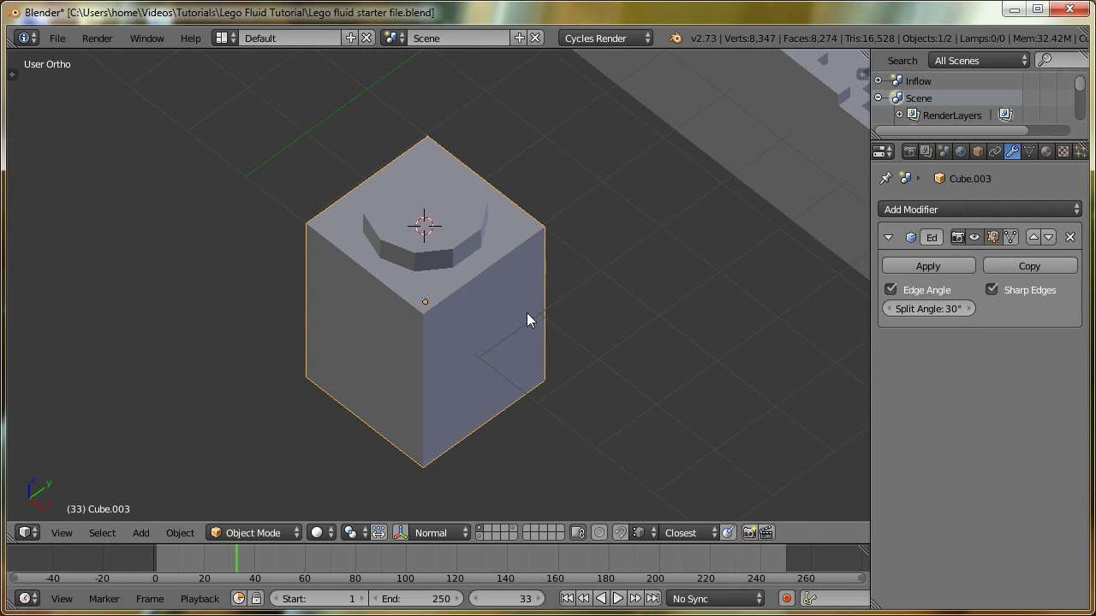
middle_click_drag(395, 401, 403, 357)
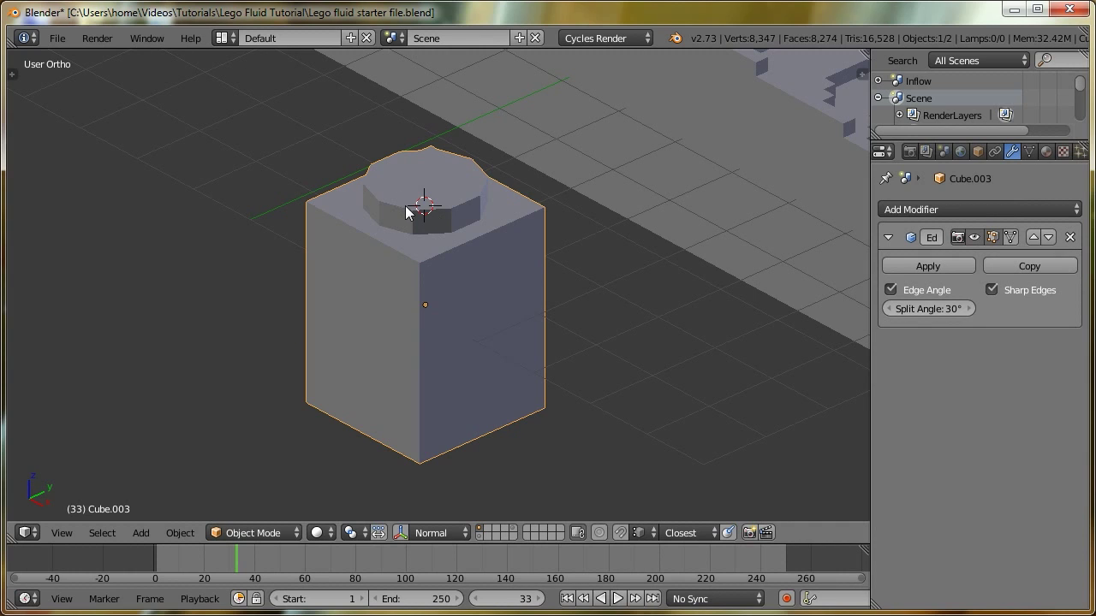
left_click_drag(908, 309, 949, 313)
middle_click_drag(499, 309, 368, 179)
middle_click_drag(434, 194, 397, 245)
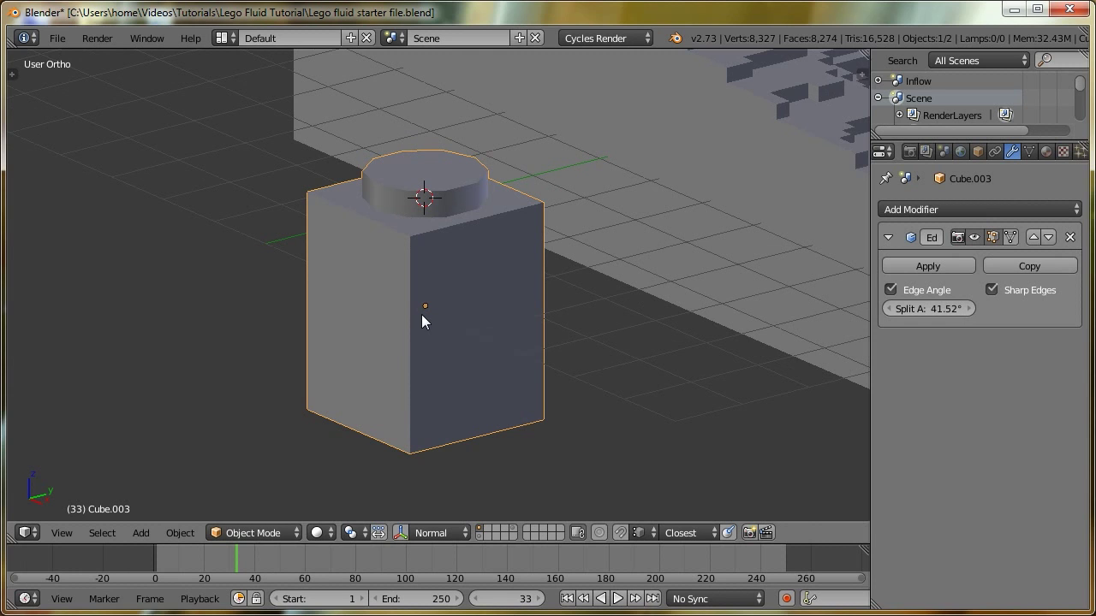
Scale the brick down uniformly until it is very small compared with the fluid mesh
middle_click_drag(539, 220, 560, 349)
scroll(514, 313, "down", 4)
middle_click_drag(514, 313, 491, 309)
key("s")
key("s")
left_click(517, 317)
scroll(378, 272, "up", 2)
middle_click_drag(378, 272, 381, 396, "shift")
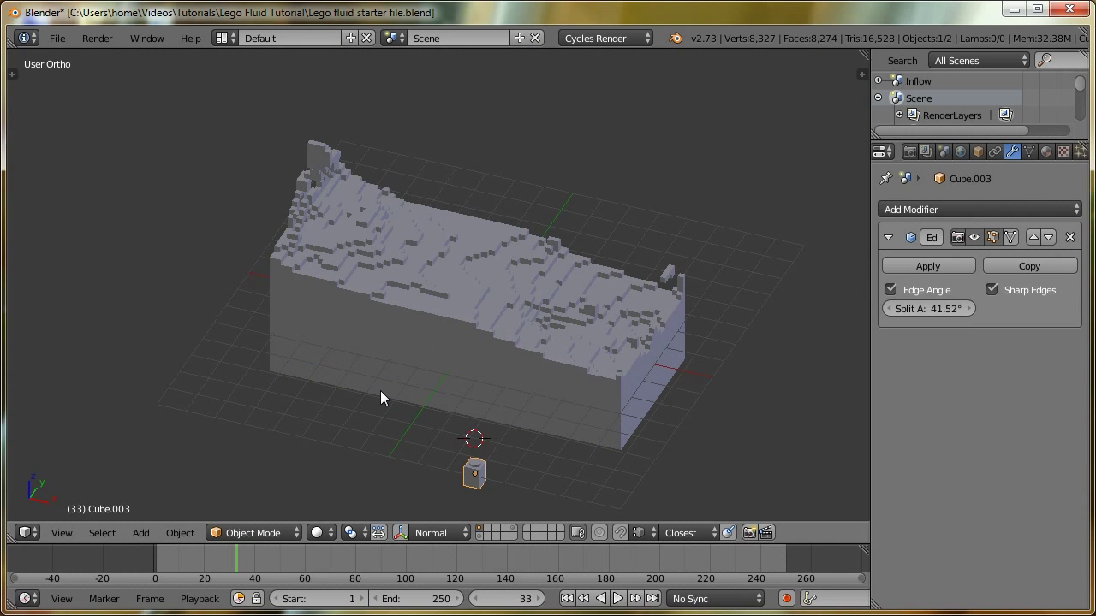
Select the fluid mesh and set its object duplication to Verts
right_click(447, 259)
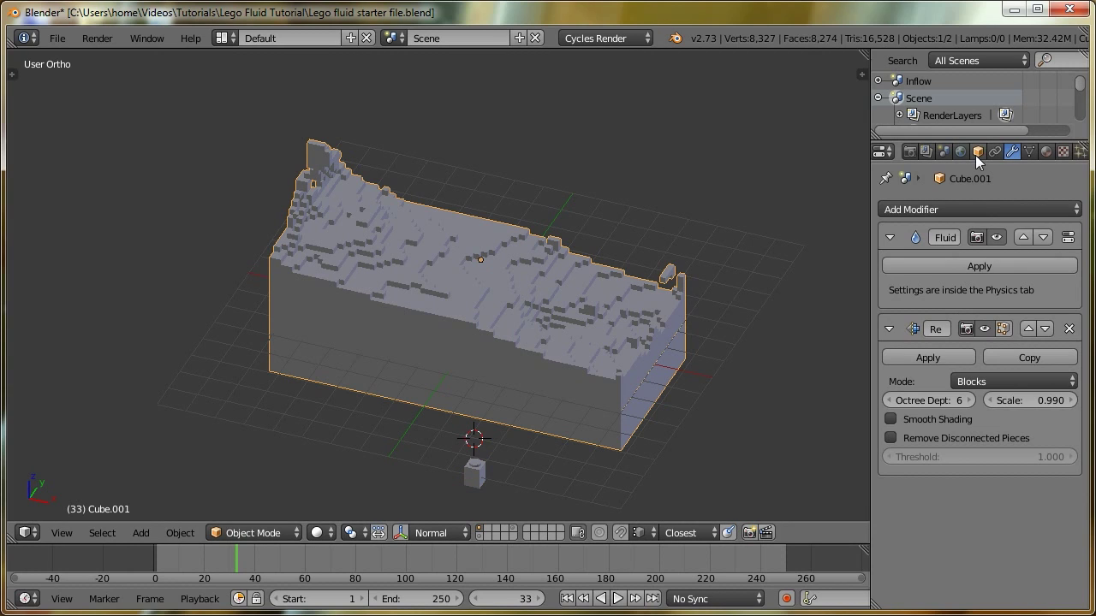
left_click(977, 152)
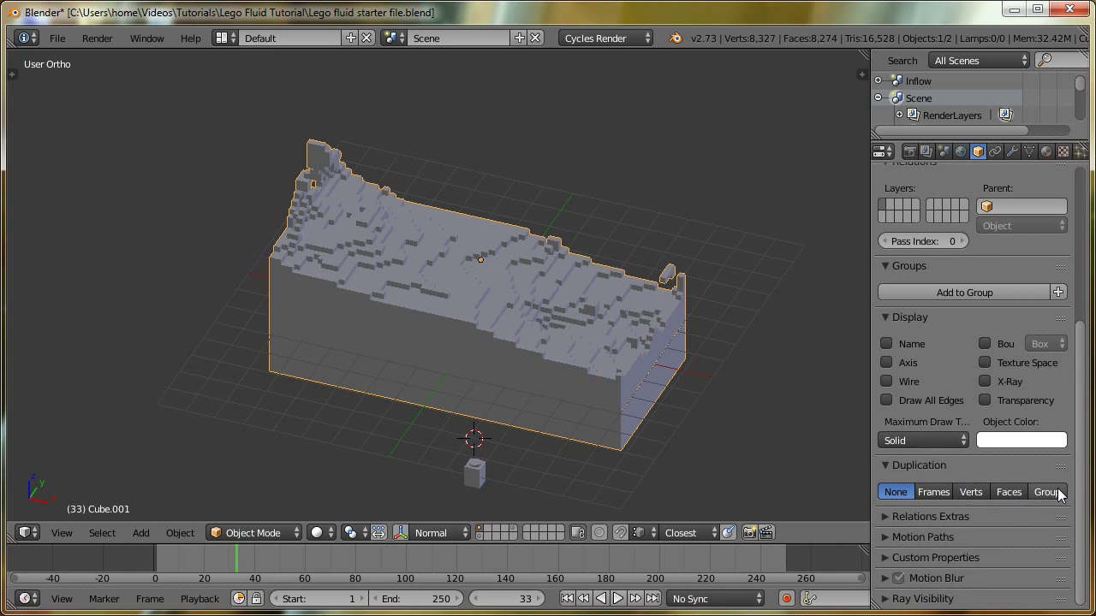
middle_click_drag(616, 326, 570, 317)
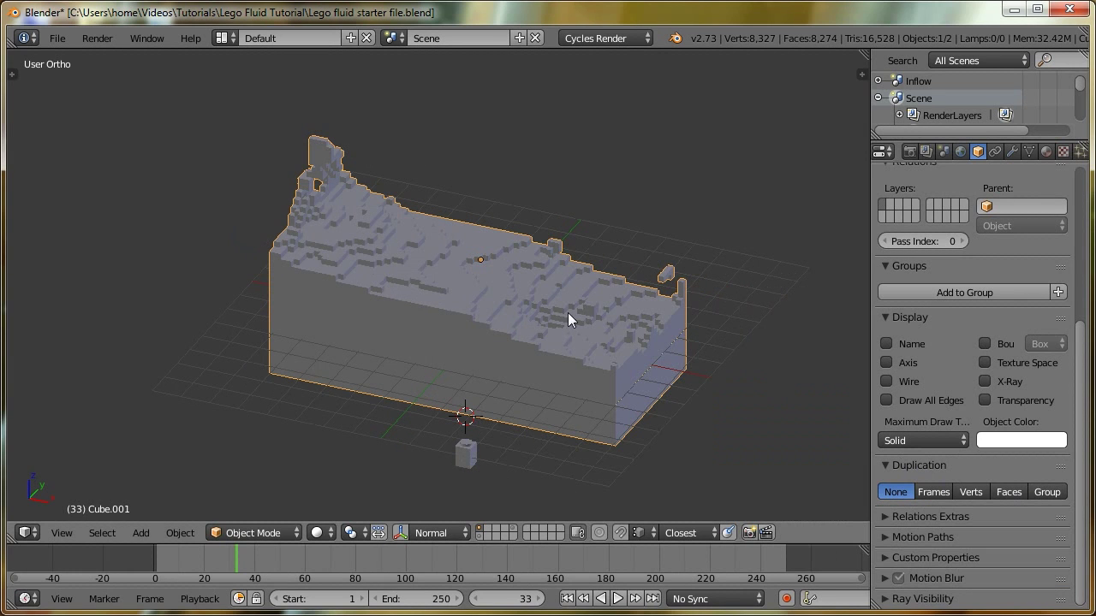
left_click(971, 493)
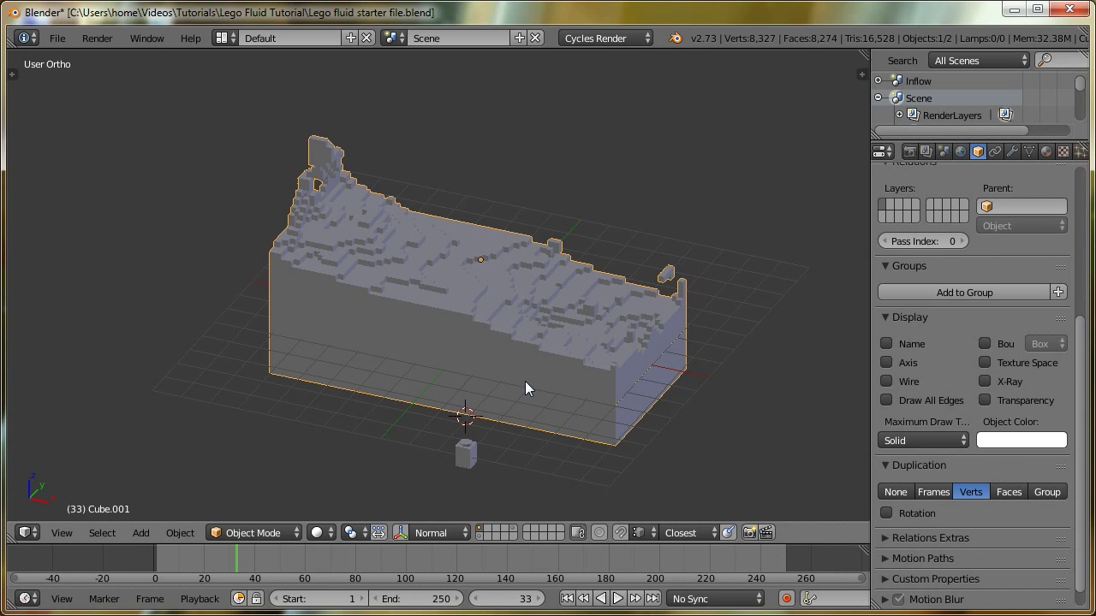
Parent the small brick to the fluid mesh using the Object parent type
right_click(466, 452)
middle_click_drag(507, 449, 609, 312)
right_click(578, 292, "shift")
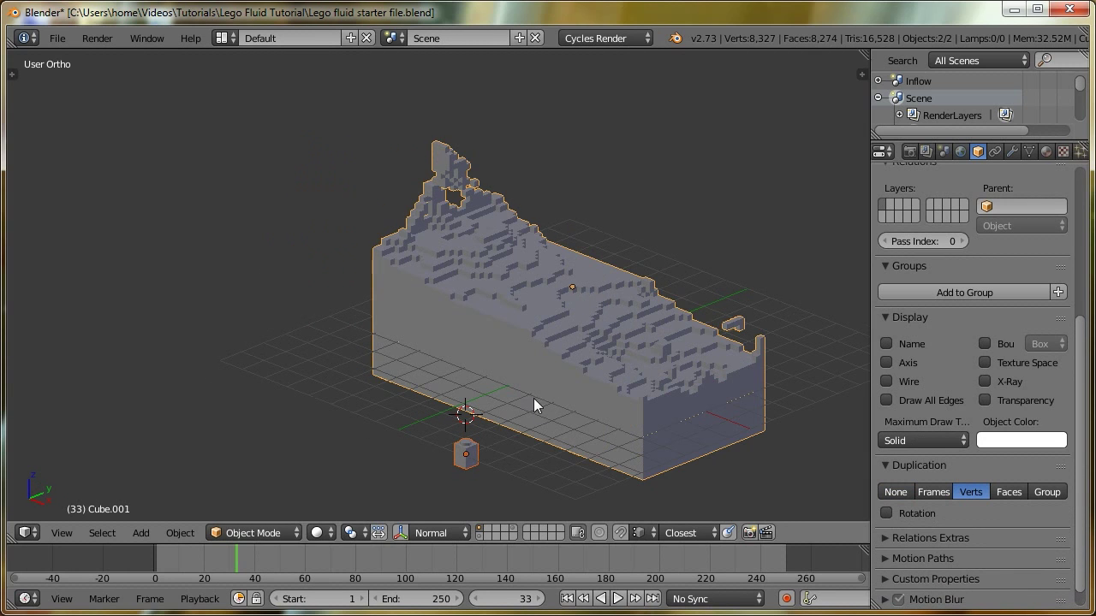
middle_click_drag(533, 399, 586, 394)
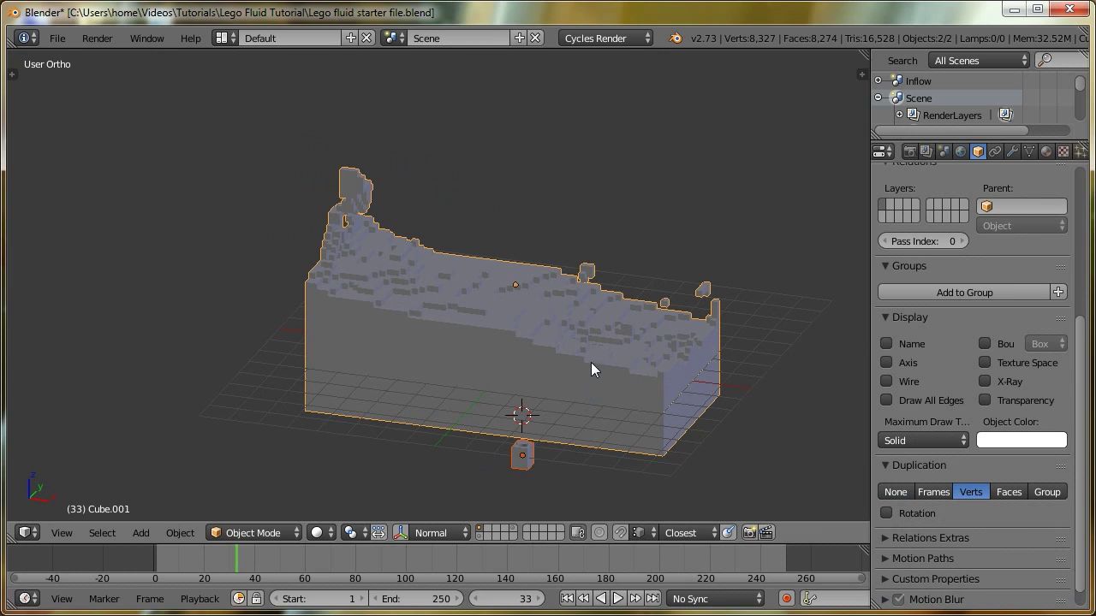
key("ctrl+p")
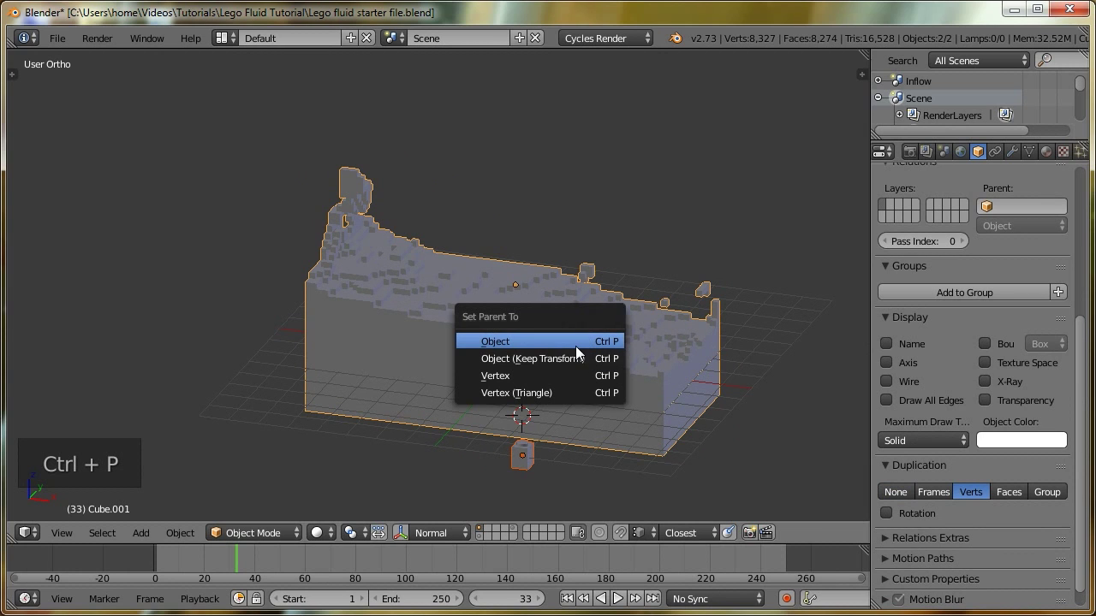
left_click(566, 342)
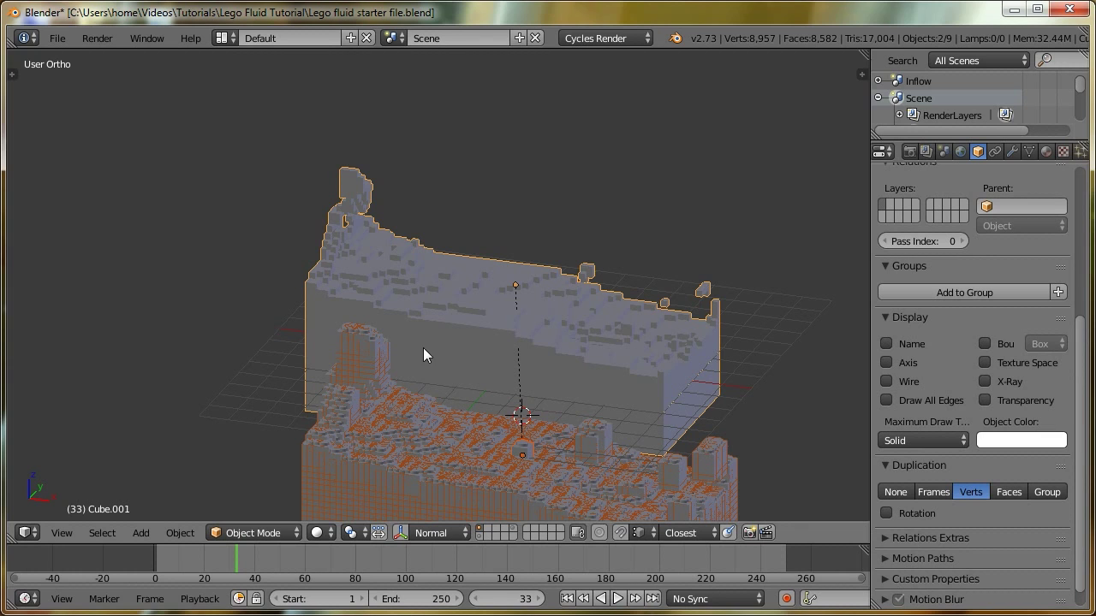
scroll(428, 330, "down", 5, "shift")
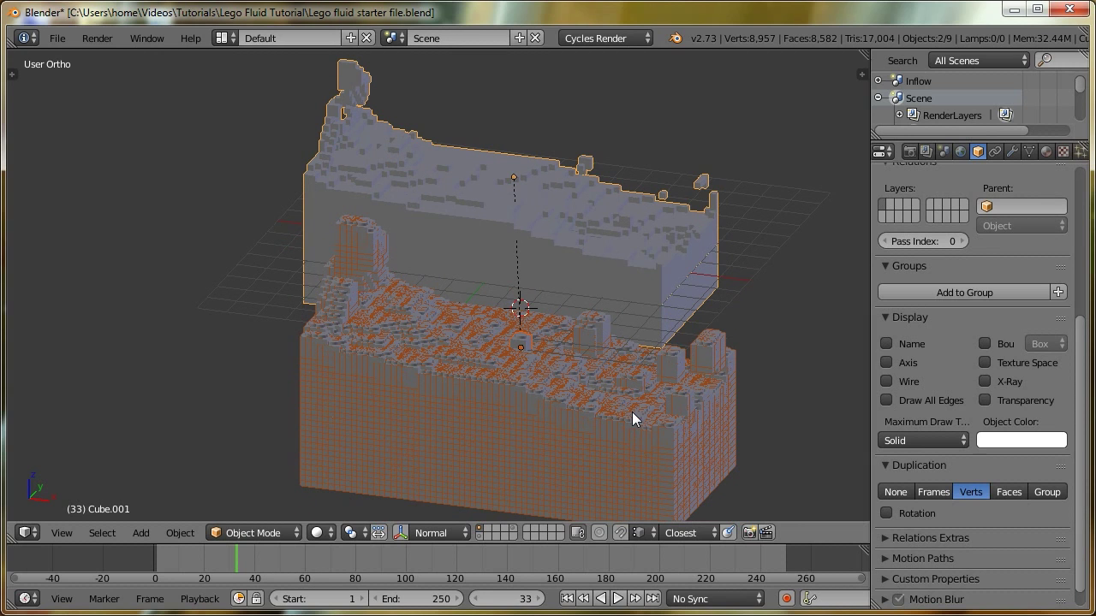
Snap the 3D cursor to the fluid mesh's origin
right_click(470, 176)
middle_click_drag(569, 224, 545, 231)
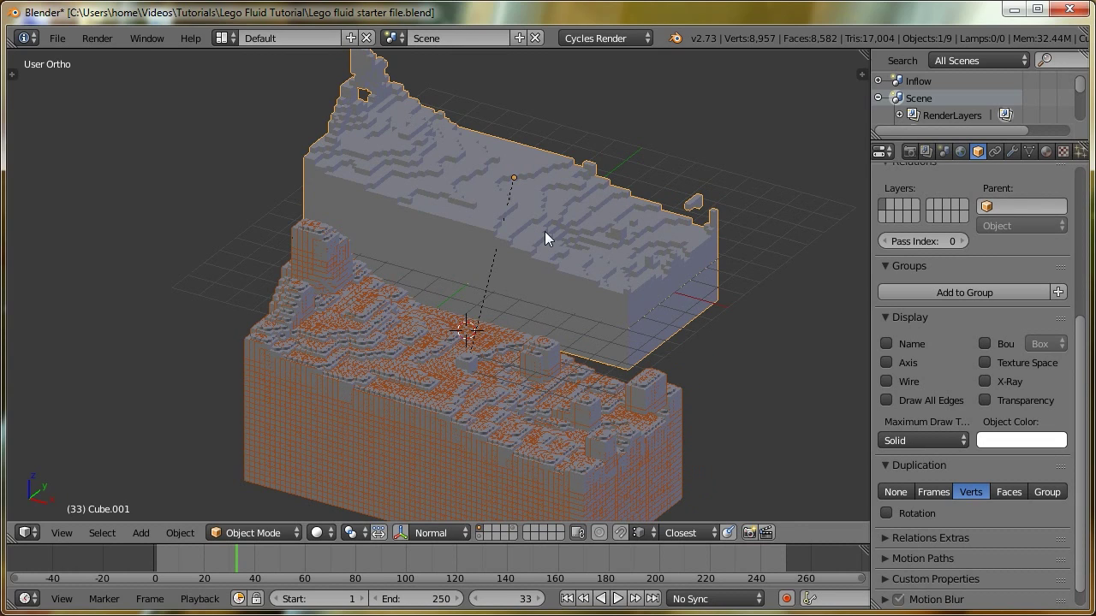
middle_click_drag(565, 322, 453, 175)
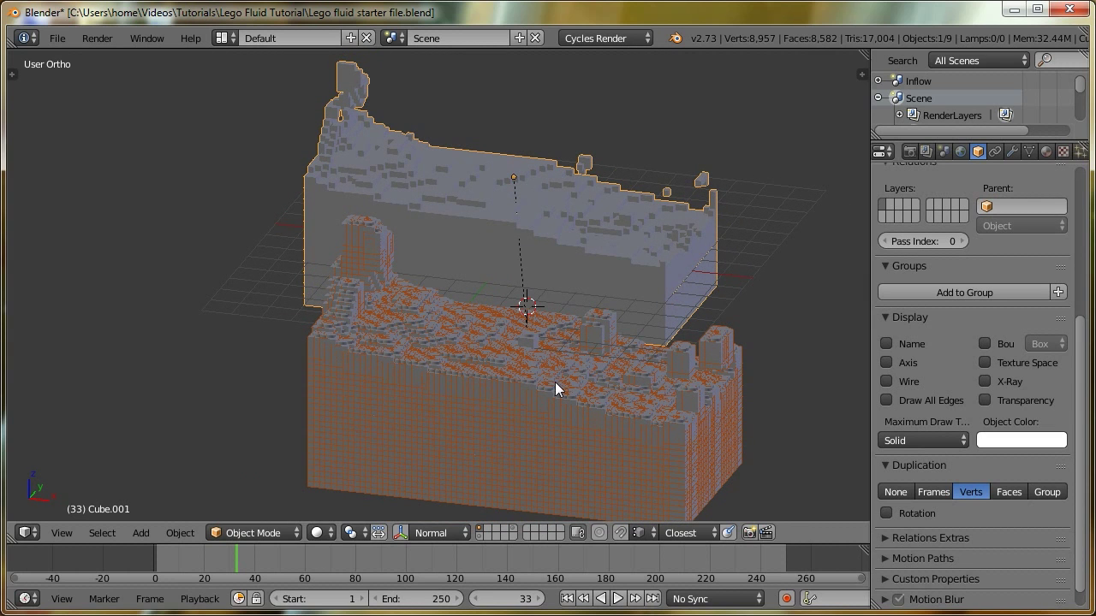
right_click(529, 341)
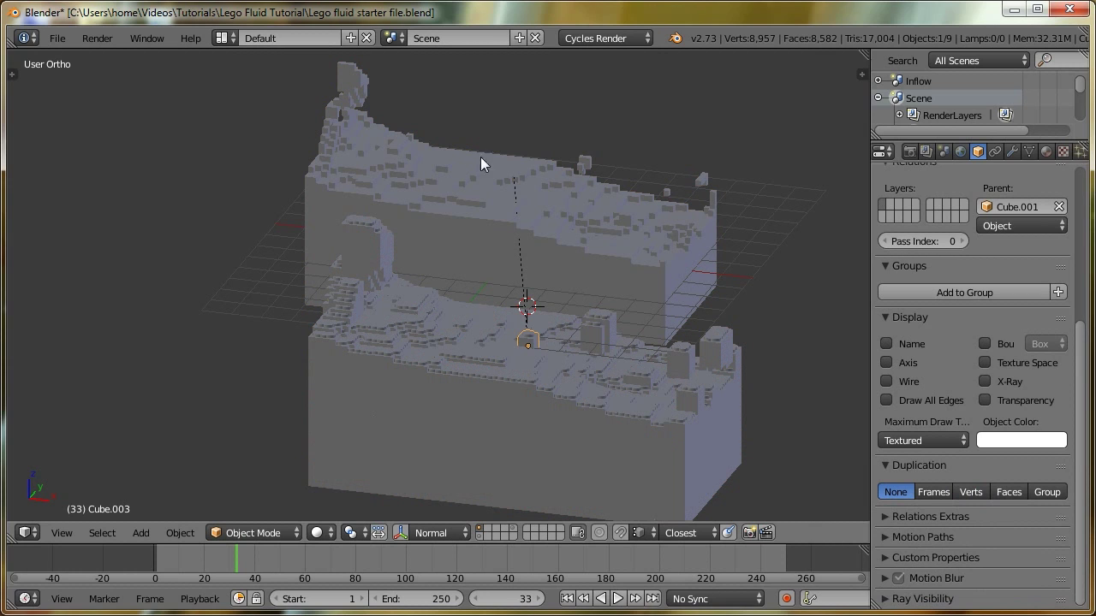
right_click(536, 178)
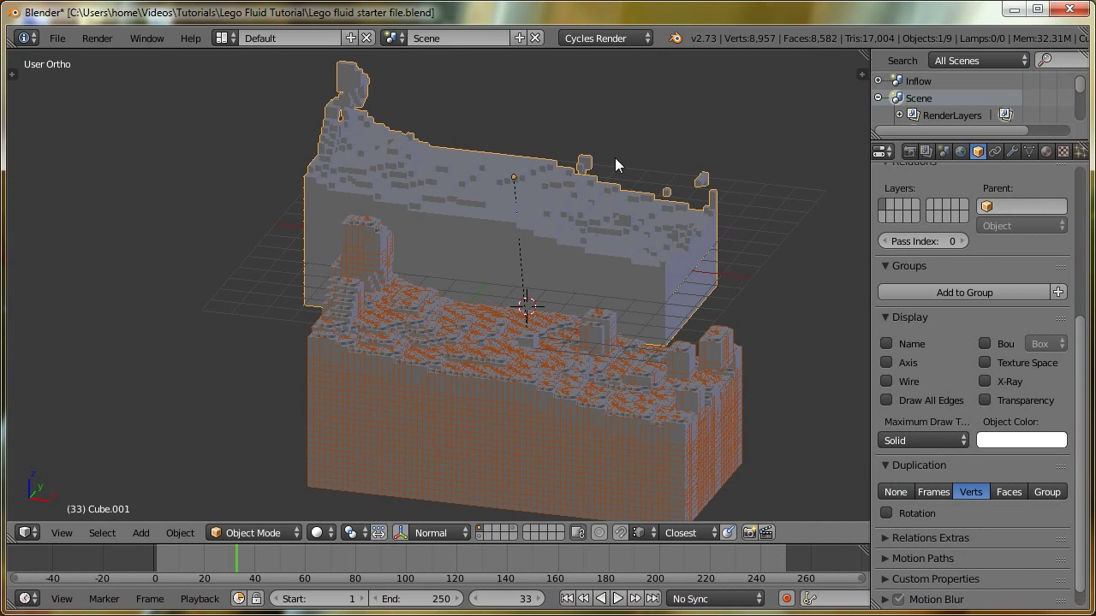
key("shift+s")
left_click(533, 198)
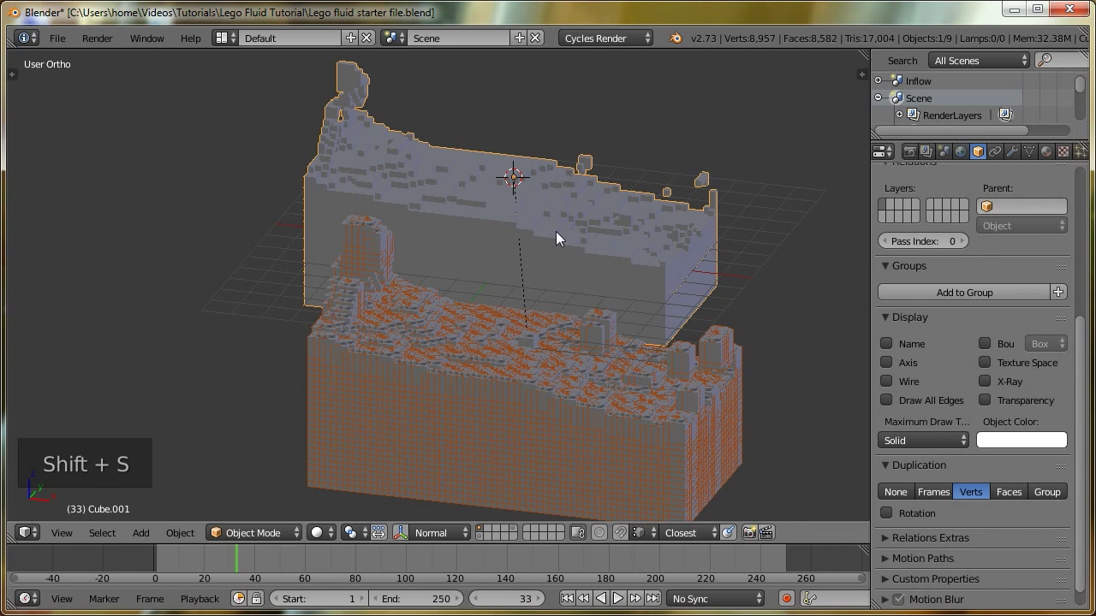
Snap the original brick to the 3D cursor so its duplicates line up with the fluid mesh
right_click(531, 333)
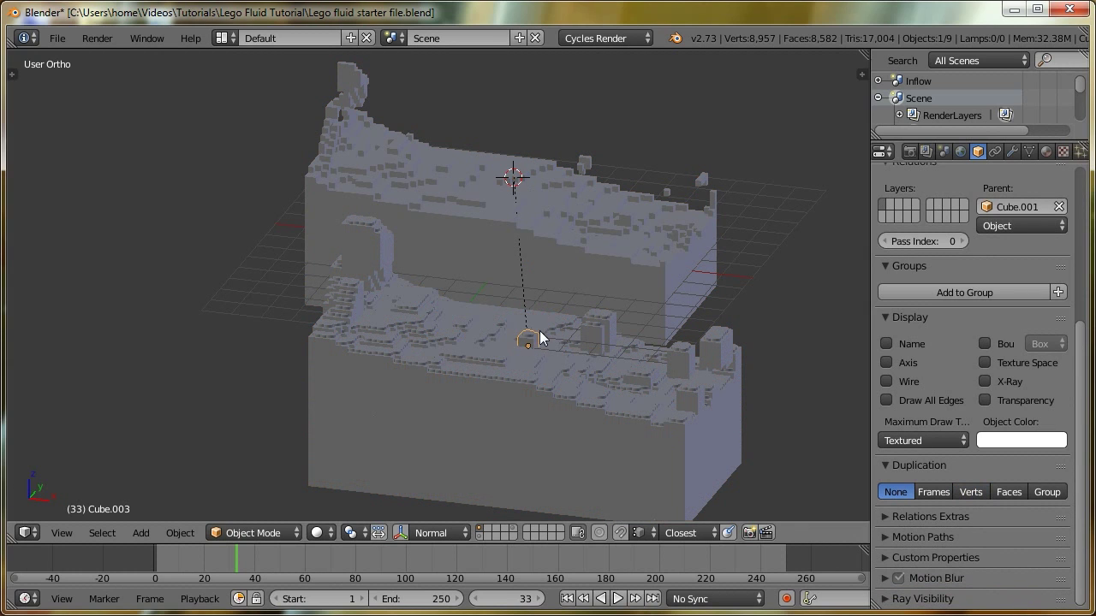
key("shift+s")
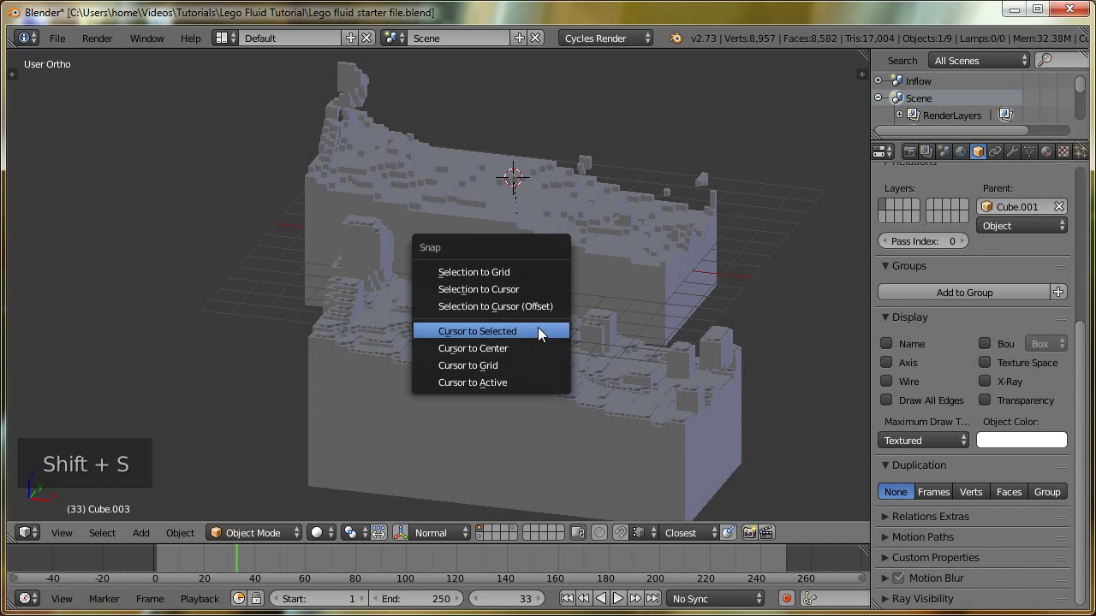
left_click(517, 288)
Scale the original brick down uniformly so its duplicates overlap less
scroll(544, 261, "up", 3)
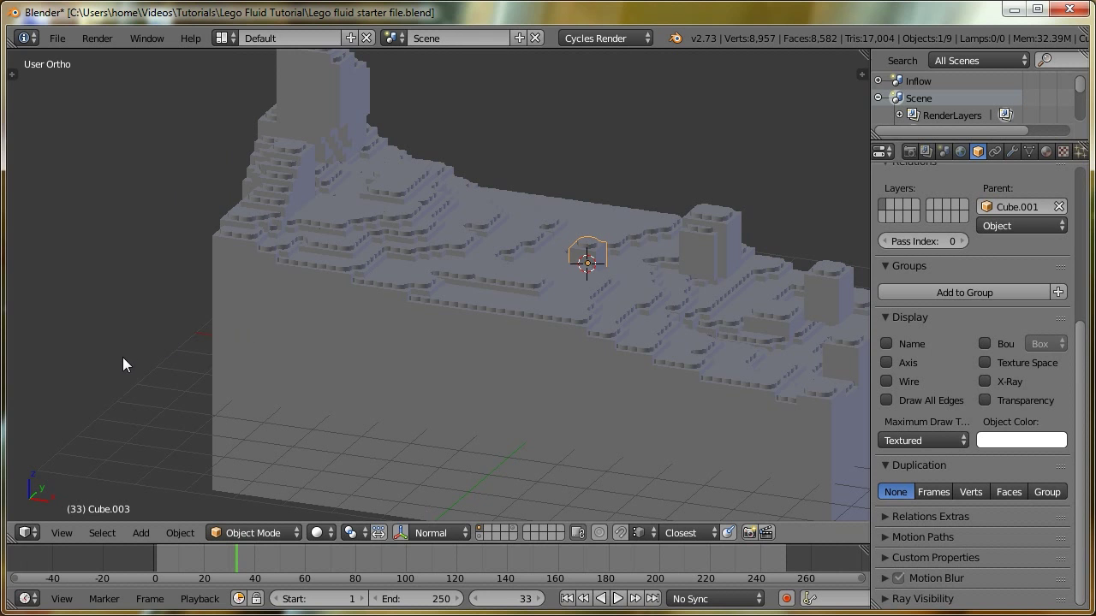
key("s")
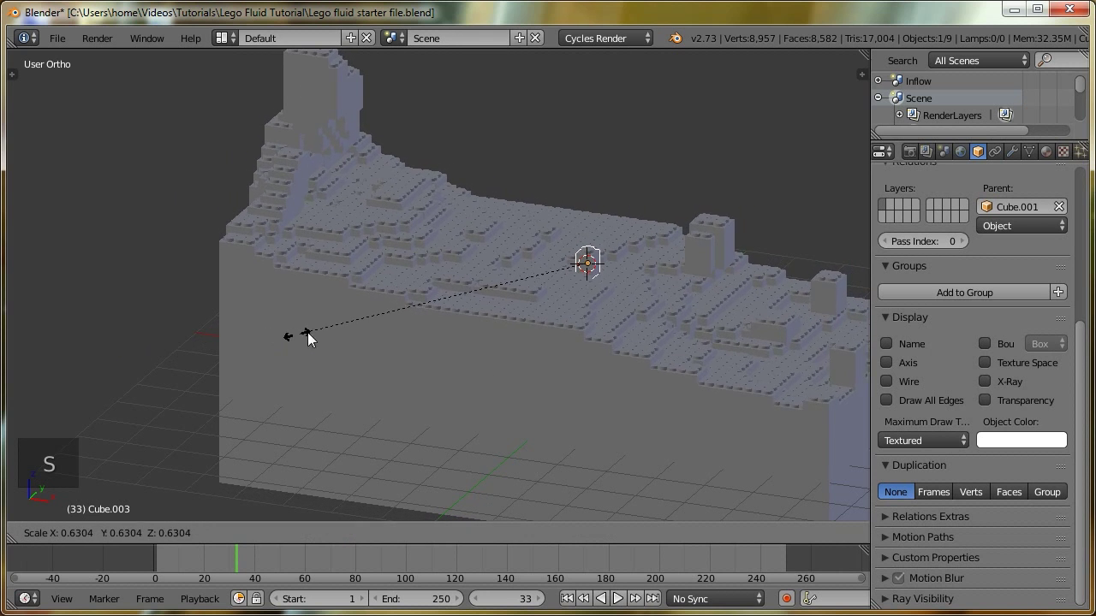
left_click(480, 302)
Scale the brick up uniformly by about 1.26 until neighbouring duplicates almost touch, checking the spacing up close
middle_click_drag(482, 306, 371, 285)
scroll(394, 230, "up", 3)
scroll(353, 283, "up", 4)
scroll(429, 318, "up", 6)
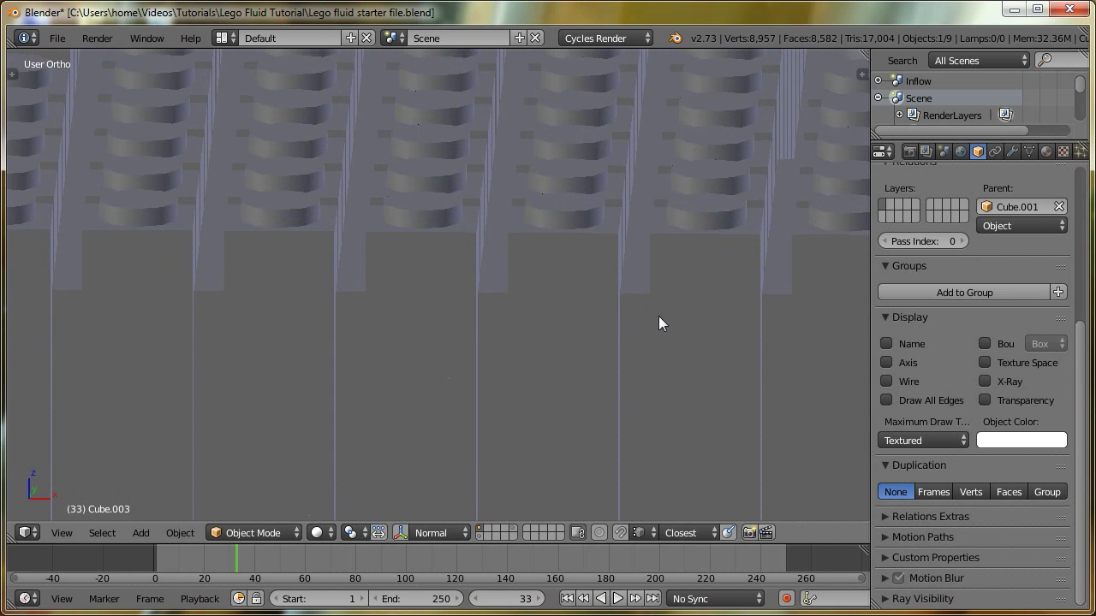
key("s")
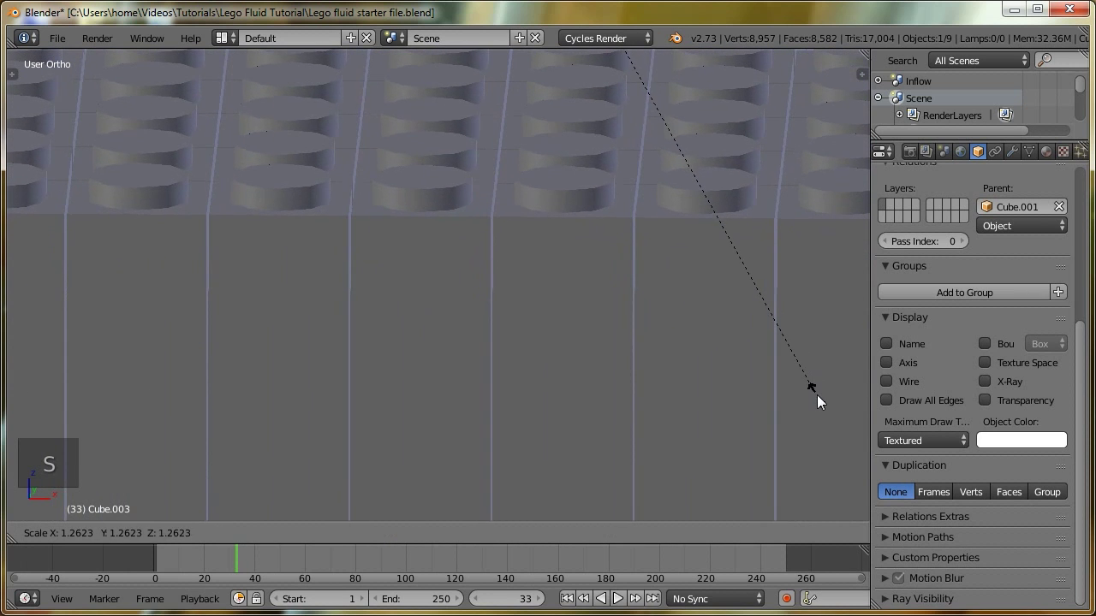
left_click(814, 391)
scroll(495, 226, "down", 8)
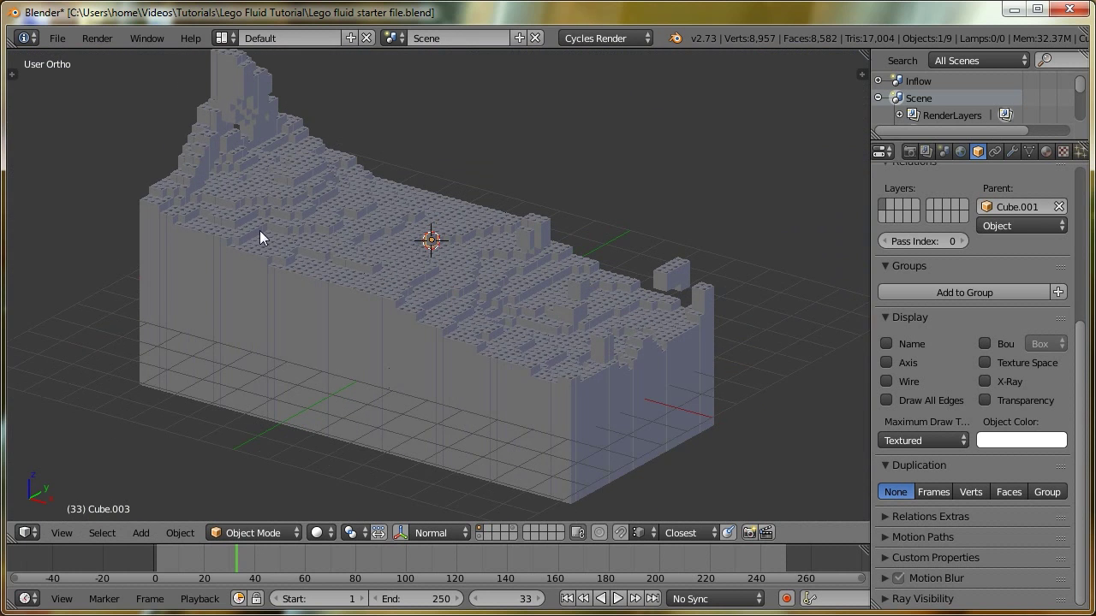
Scrub the animation to frame 31 and inspect the brick fluid
middle_click_drag(260, 230, 279, 254)
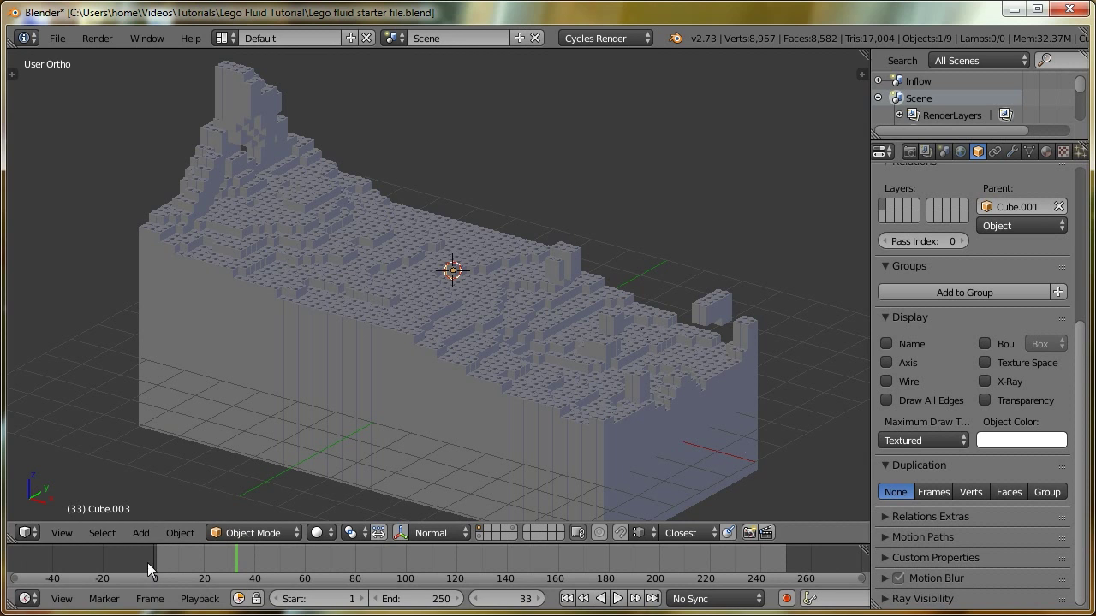
left_click_drag(168, 561, 229, 558)
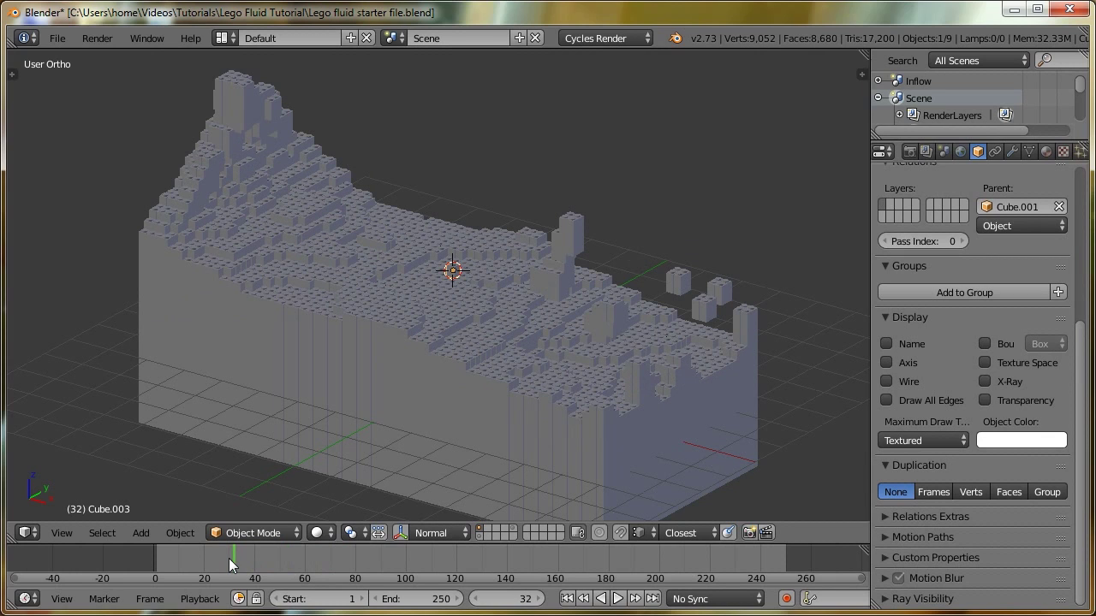
left_click_drag(229, 559, 223, 560)
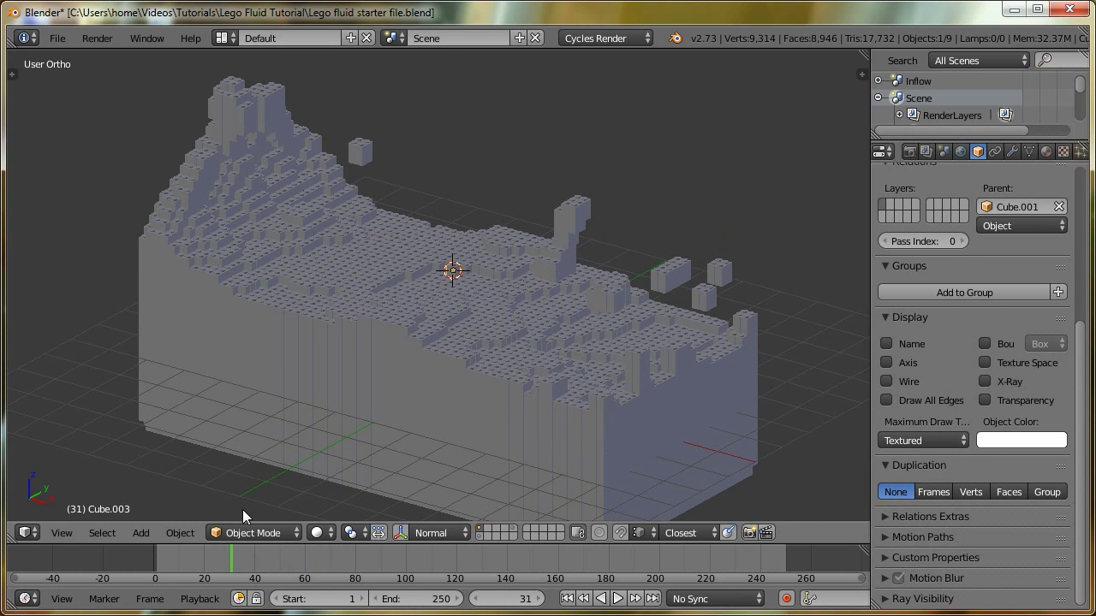
middle_click_drag(400, 287, 445, 283)
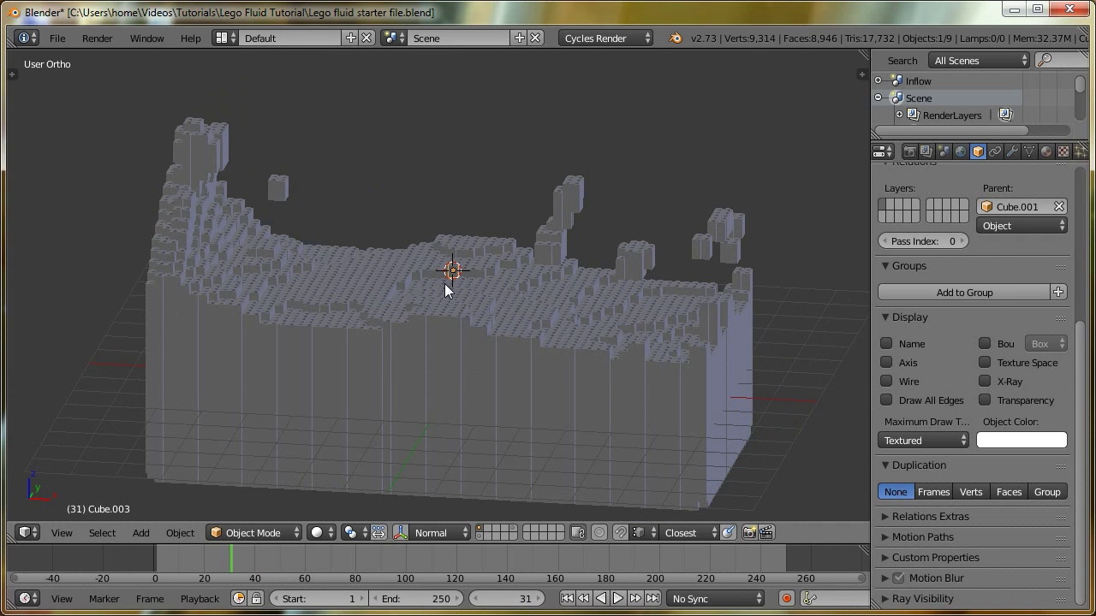
scroll(467, 374, "up", 3)
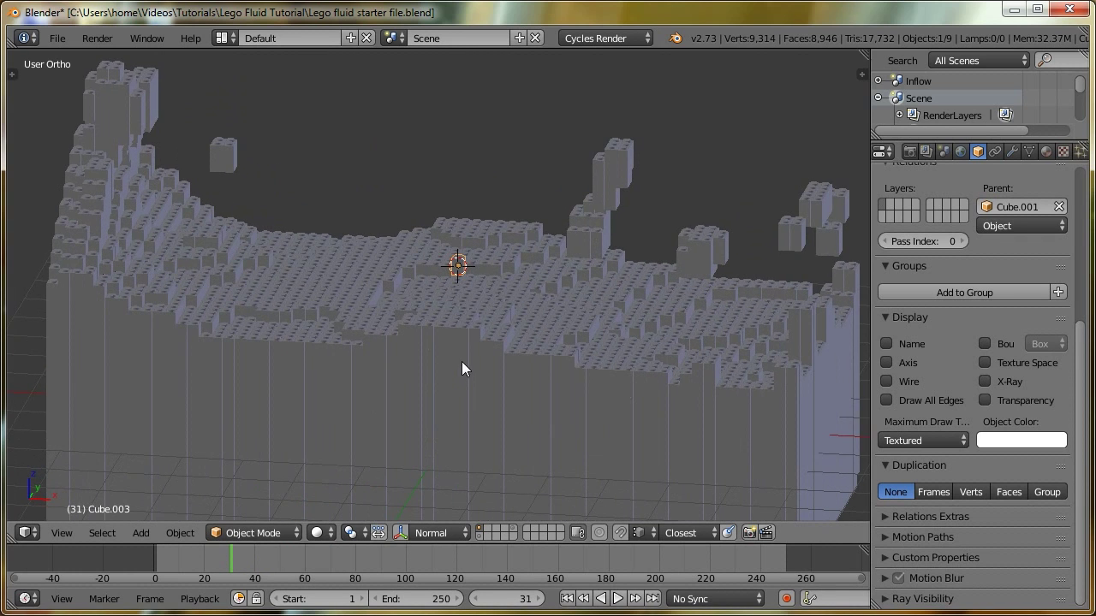
Set the fluid mesh's duplication to None for comparison and restore it to Verts
right_click(555, 253)
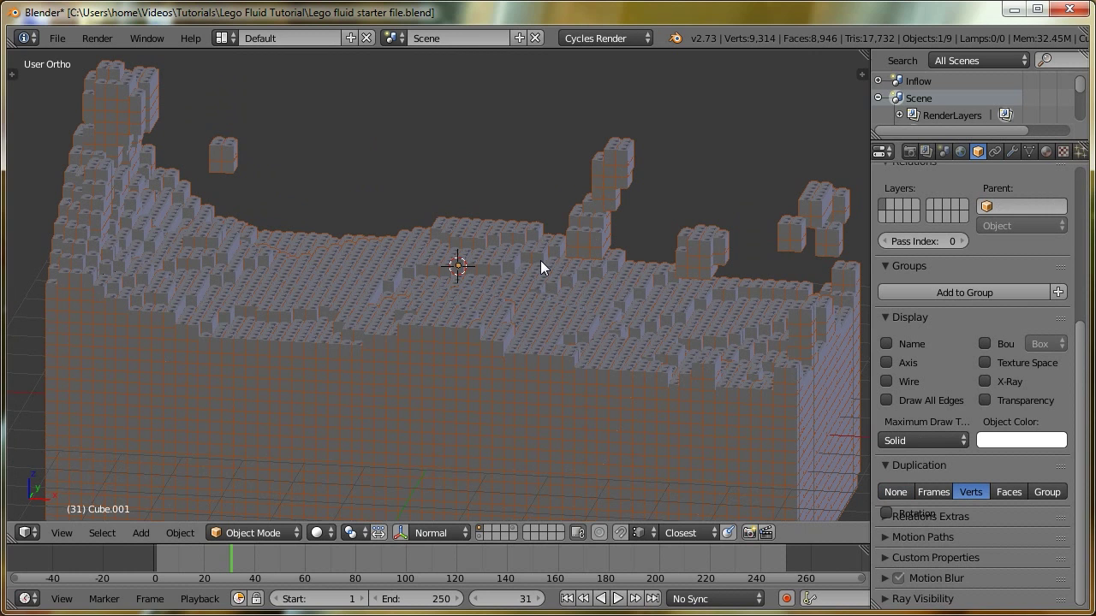
left_click(895, 492)
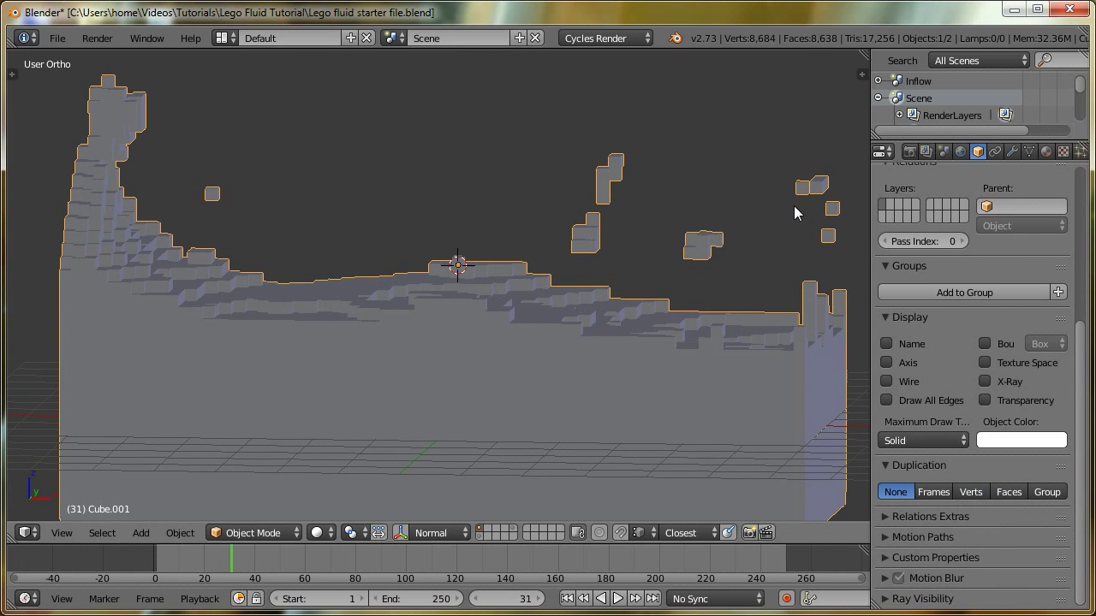
left_click(969, 491)
Examine in front-view wireframe how the duplicated bricks sit on the fluid mesh's vertices, and return to solid shading
scroll(459, 446, "up", 5)
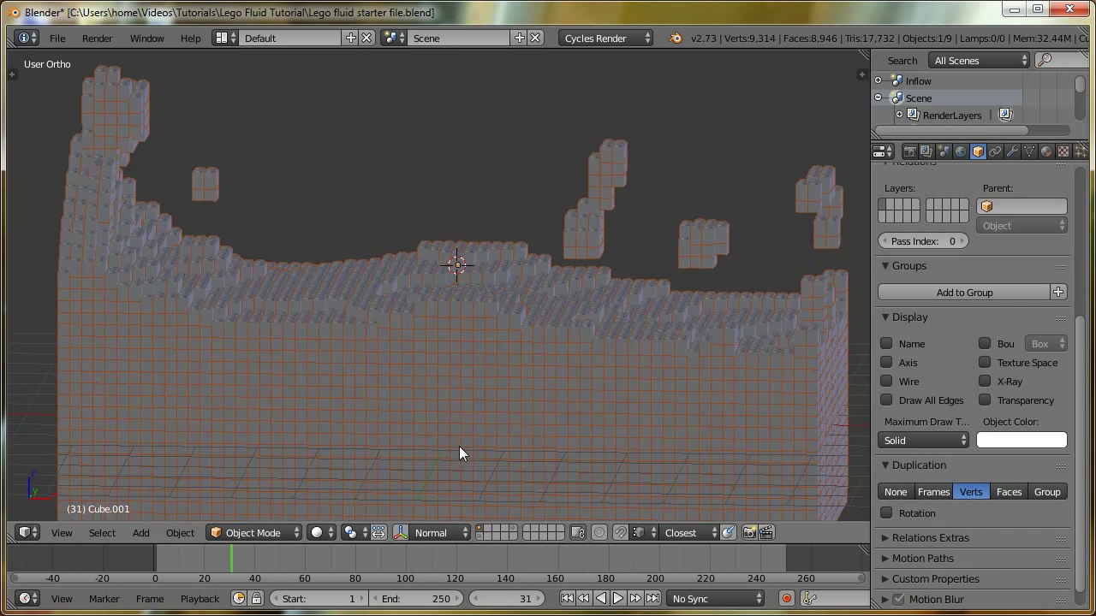
key("z")
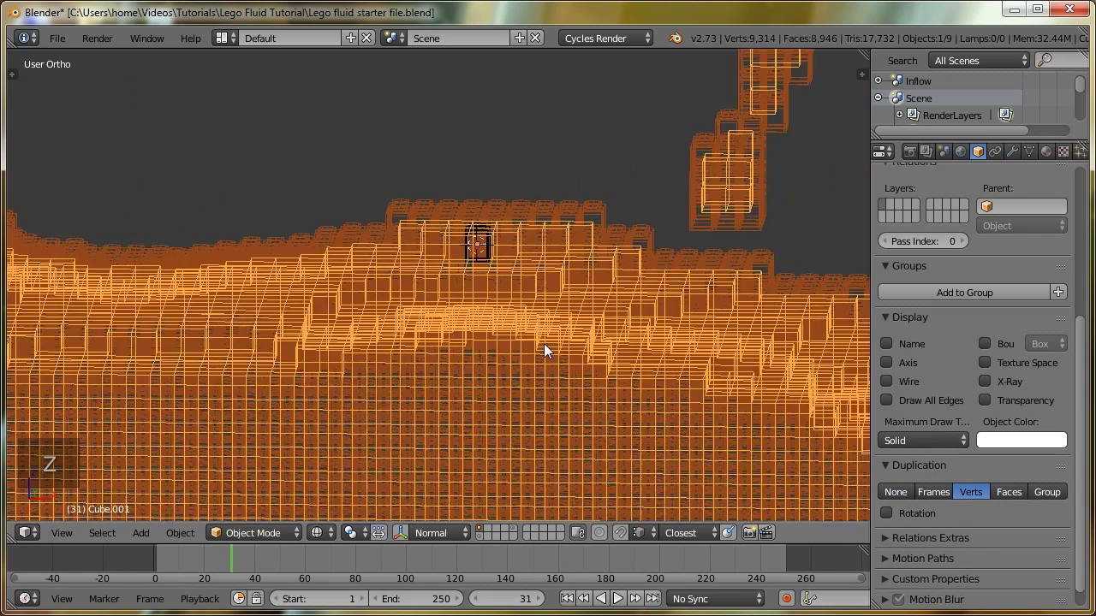
key("KP_1")
scroll(294, 351, "up", 8)
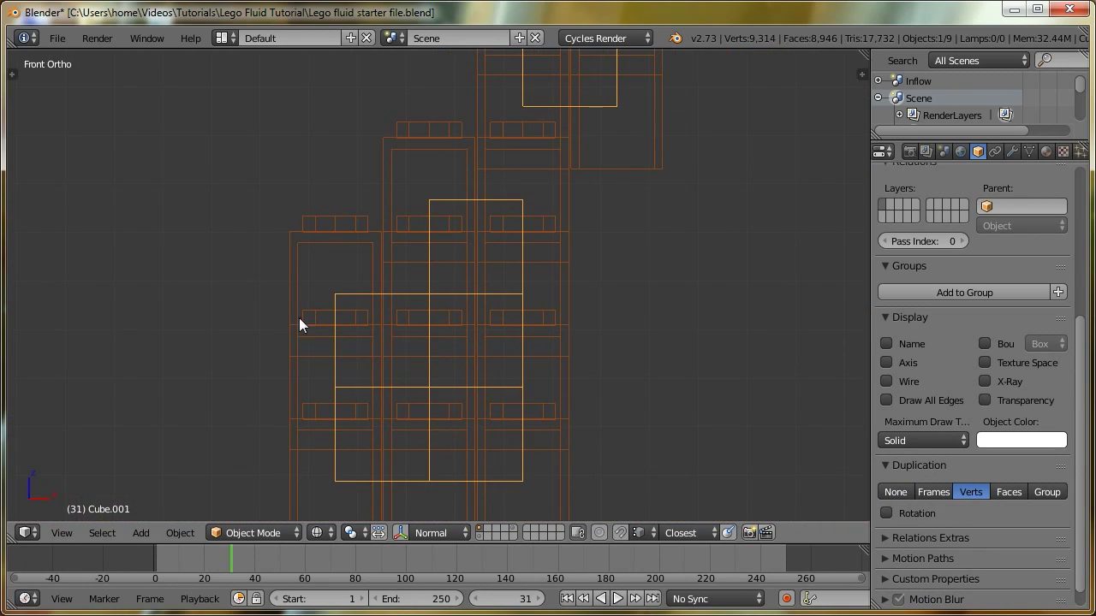
scroll(325, 231, "down", 8)
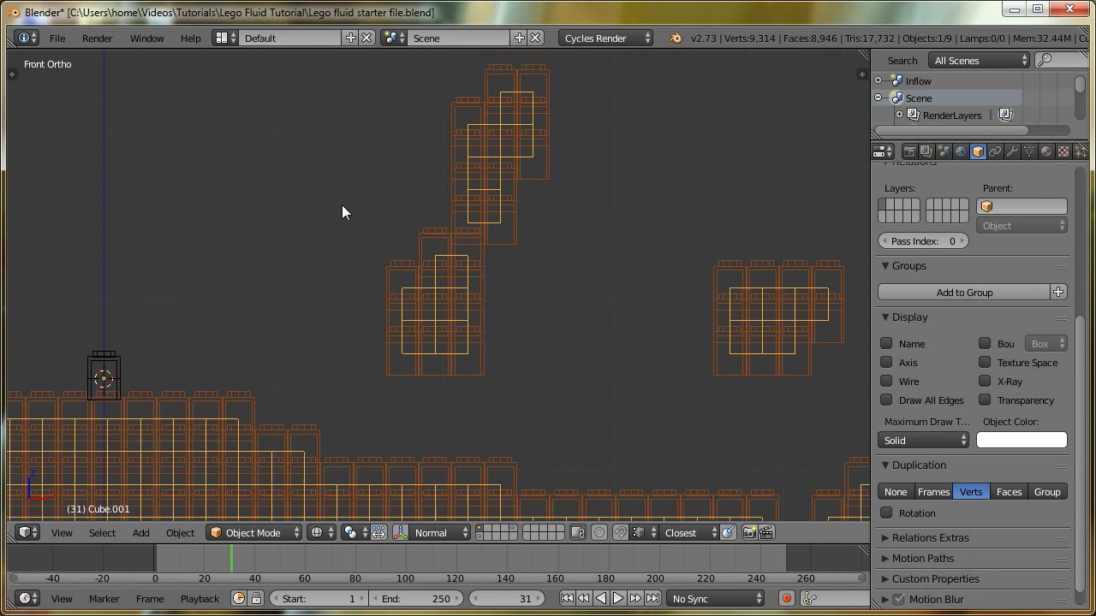
middle_click_drag(329, 207, 463, 310)
key("z")
left_click(459, 403)
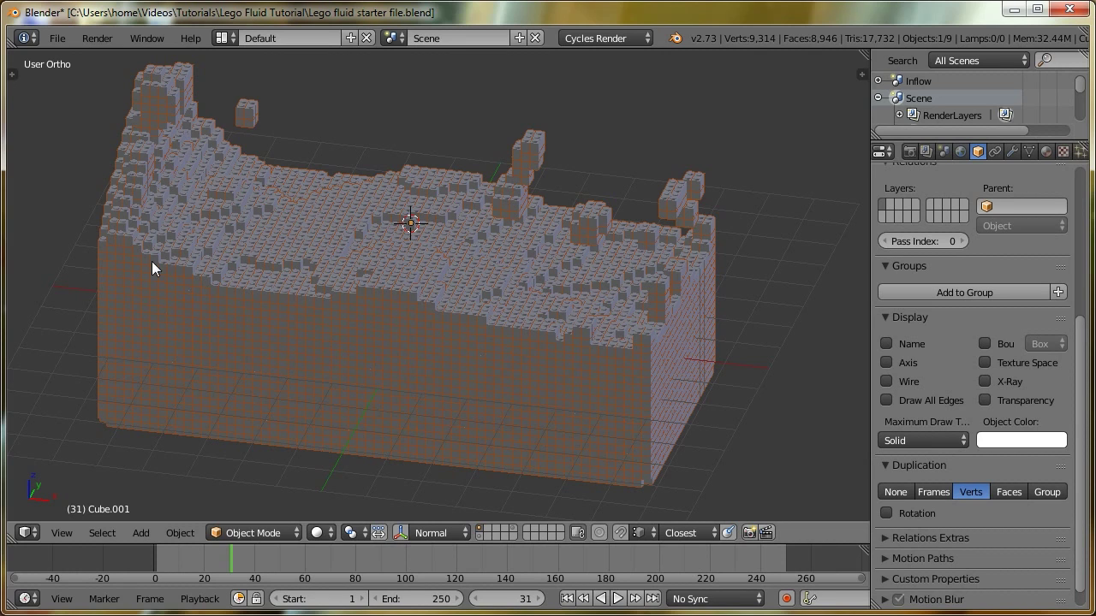
Deselect everything and inspect the brick fluid from several angles
middle_click_drag(557, 292, 522, 289)
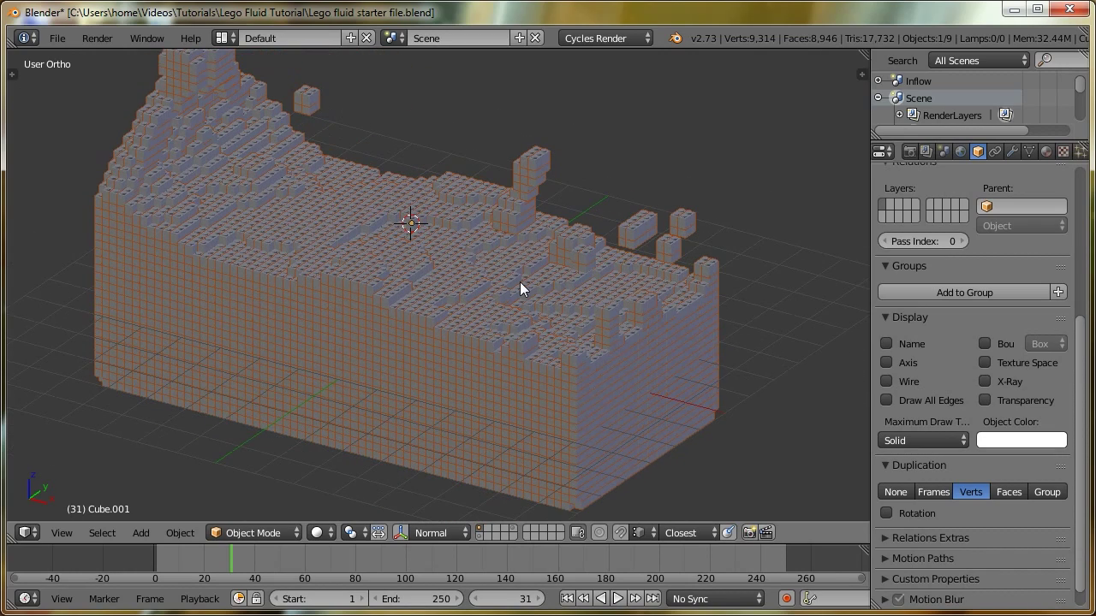
key("a")
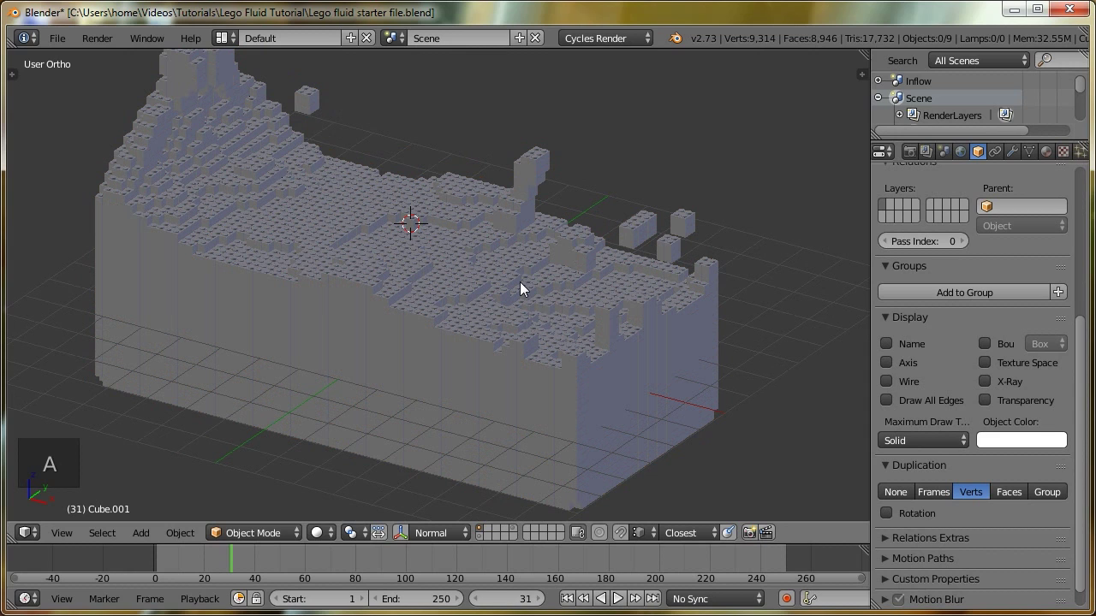
middle_click_drag(521, 283, 522, 317)
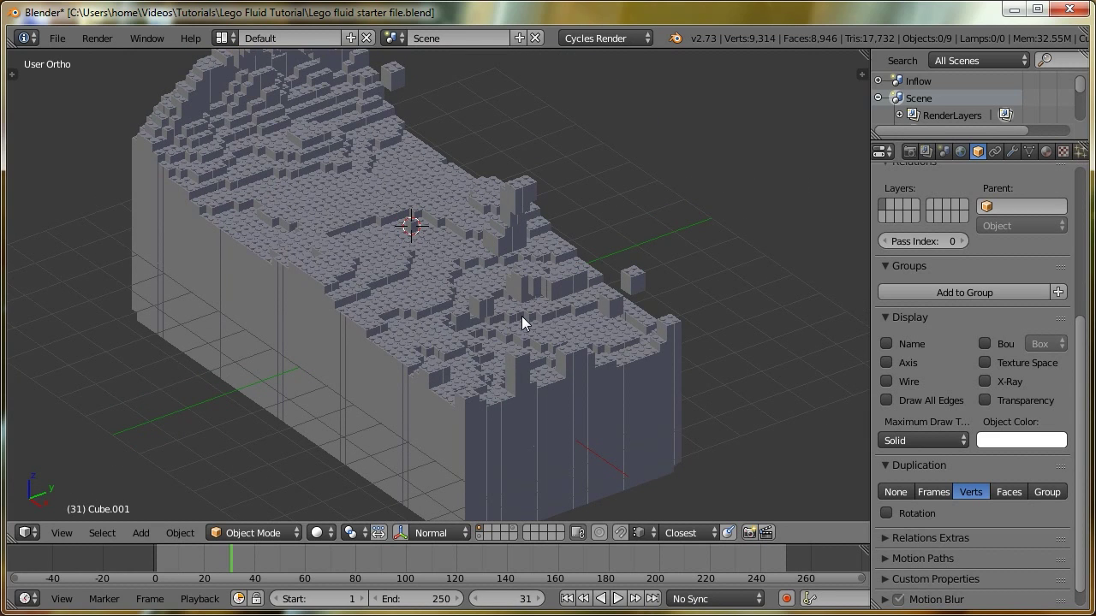
middle_click_drag(616, 345, 495, 201)
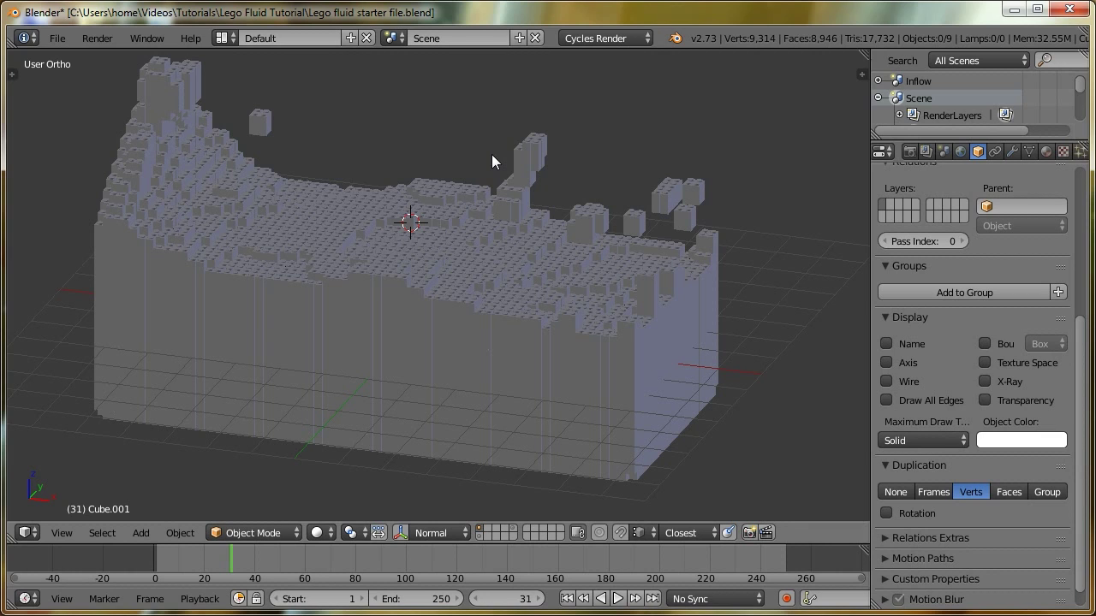
Add a lattice at the centre of the brick fluid in front view and scale it up to nearly the fluid's width
middle_click_drag(491, 161, 386, 242)
key("KP_1")
middle_click_drag(419, 287, 413, 283, "shift")
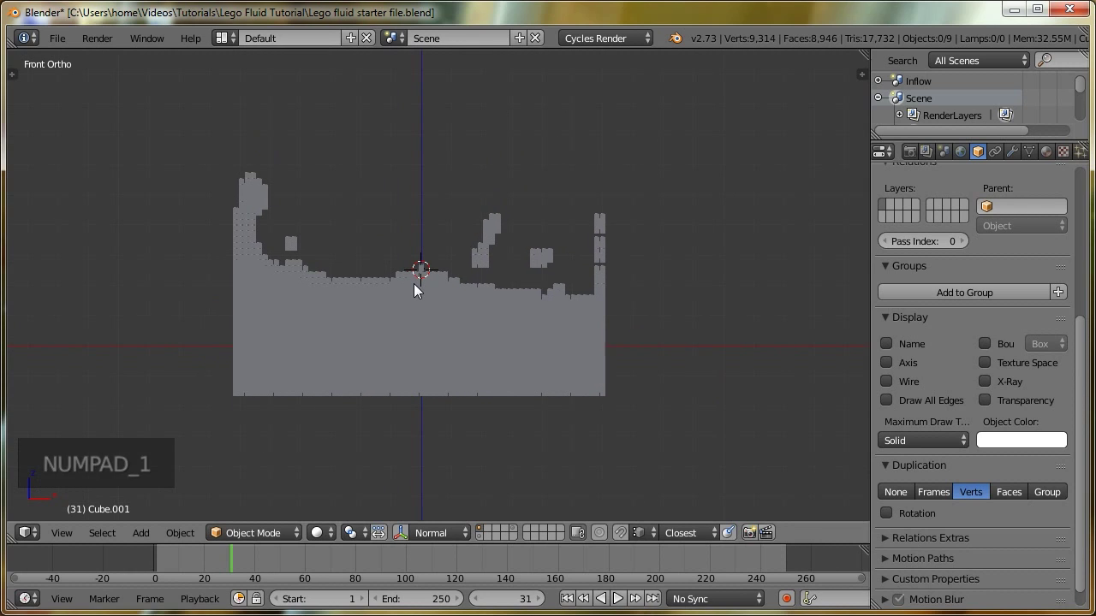
key("shift+a")
mouse_move(409, 280)
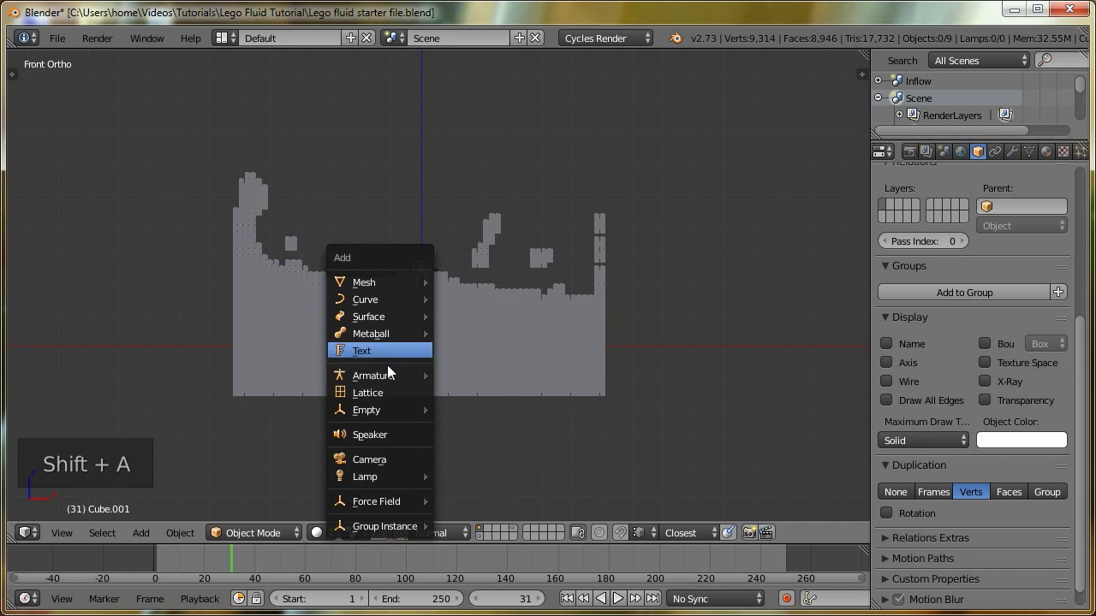
left_click(365, 394)
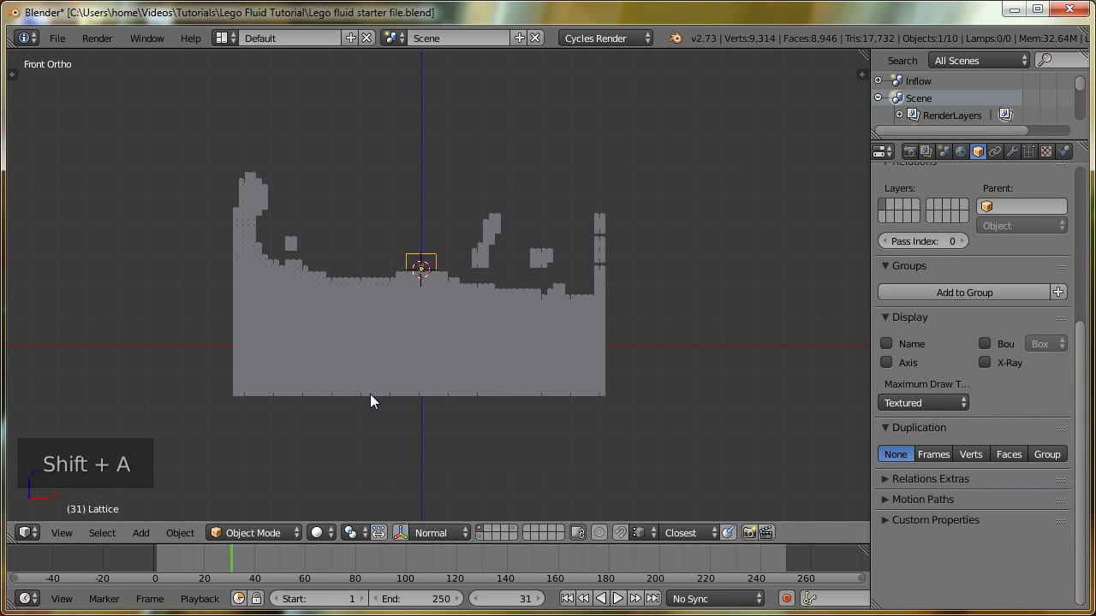
key("s")
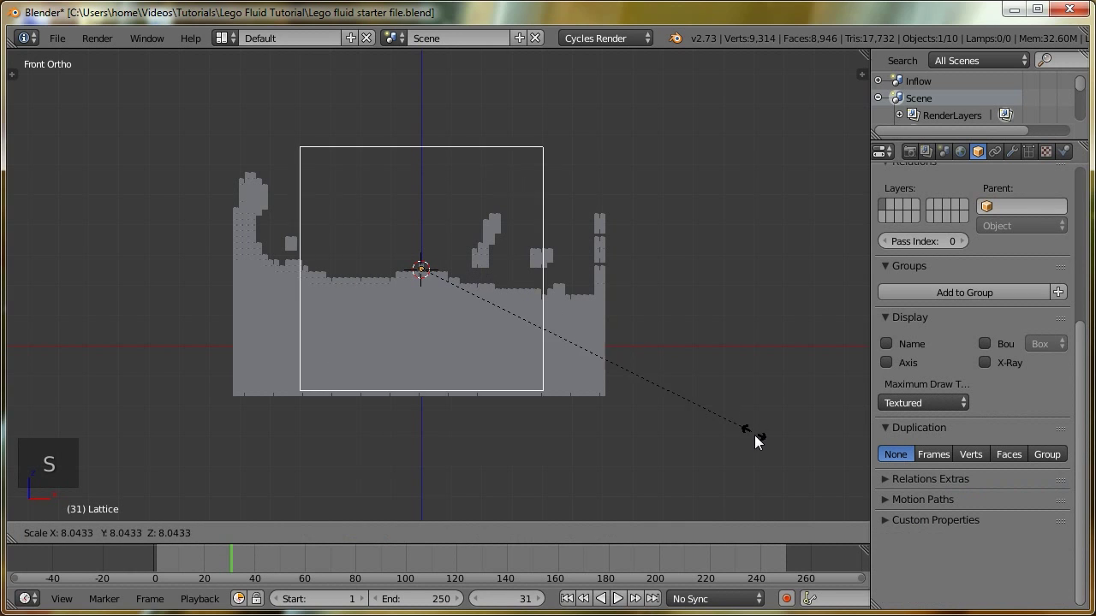
key("s")
left_click(692, 392)
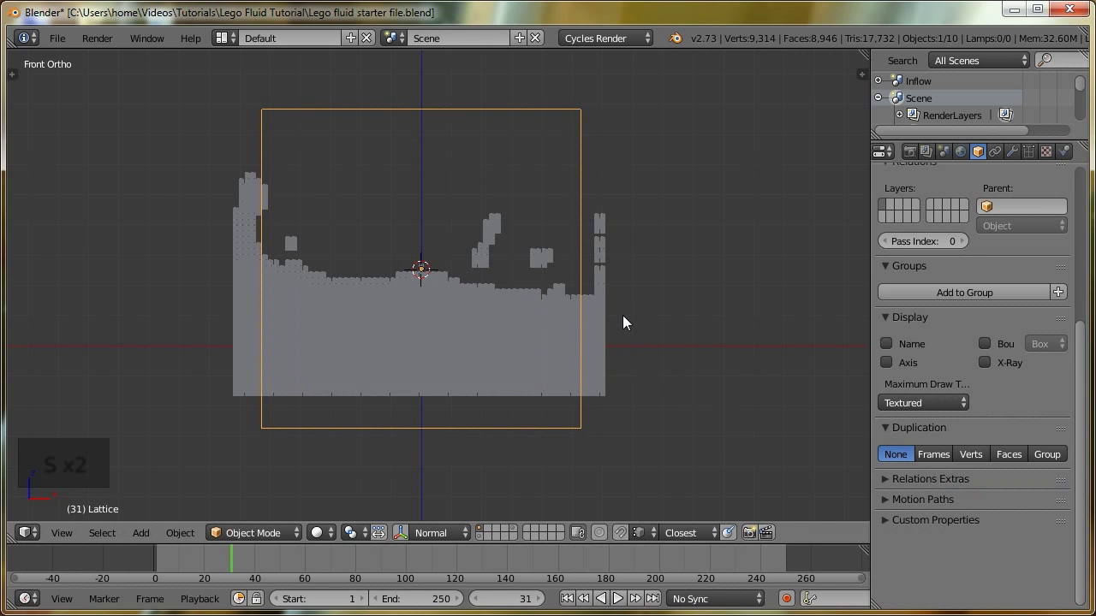
Scale the lattice by about 1.35 along X and narrow it along Y so that it encloses the whole brick fluid
key("s")
key("x")
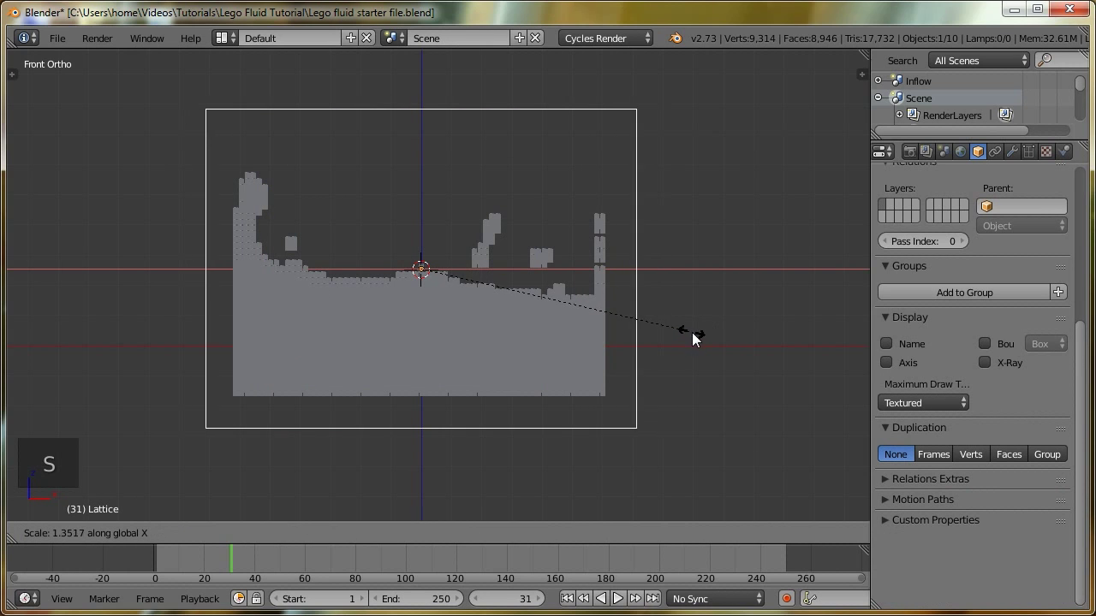
left_click(691, 335)
middle_click_drag(575, 289, 732, 318)
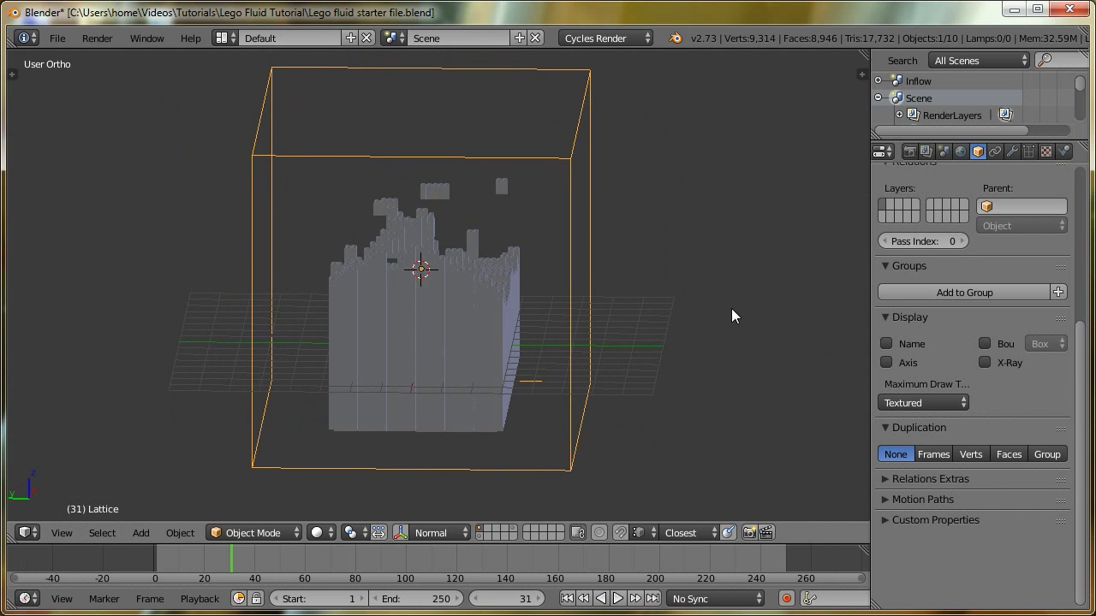
key("s")
key("y")
left_click(642, 304)
middle_click_drag(641, 297, 402, 287)
Set the lattice's V resolution to 6
left_click(1027, 150)
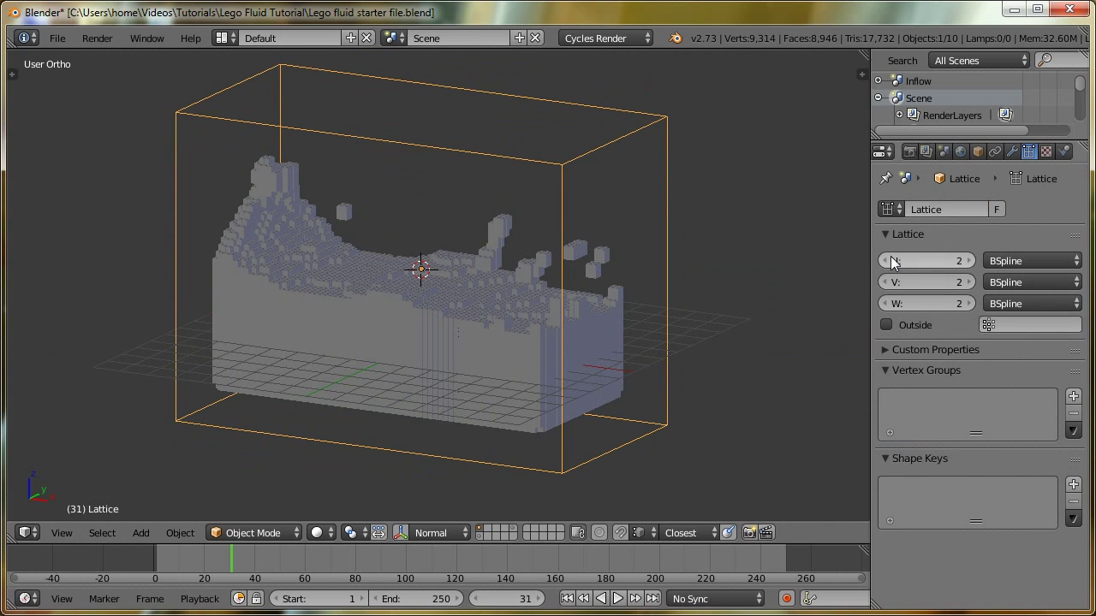
middle_click_drag(624, 261, 649, 259)
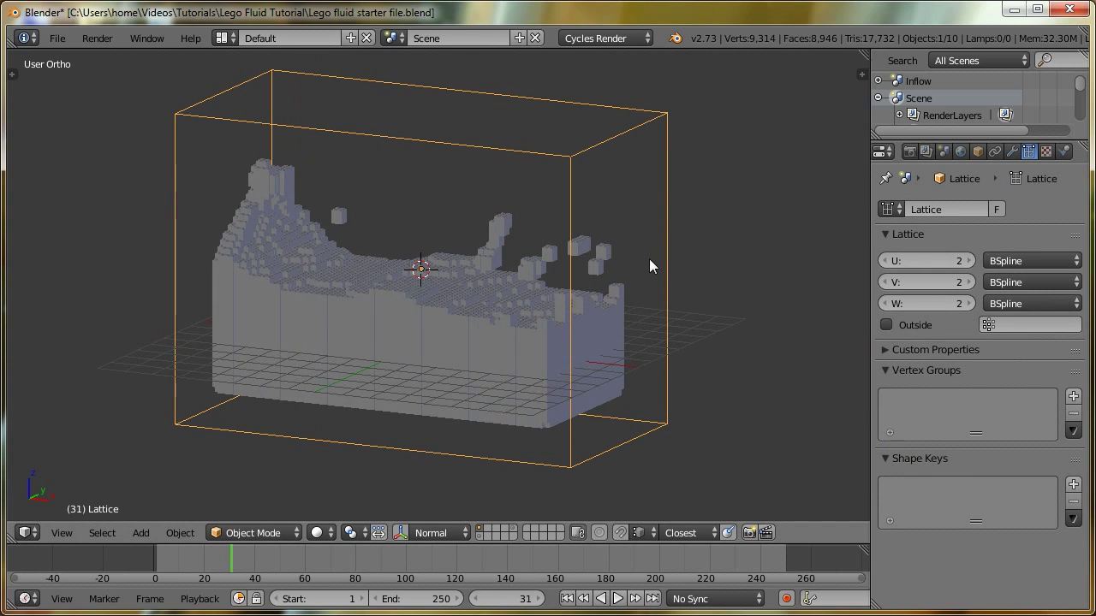
left_click(966, 282)
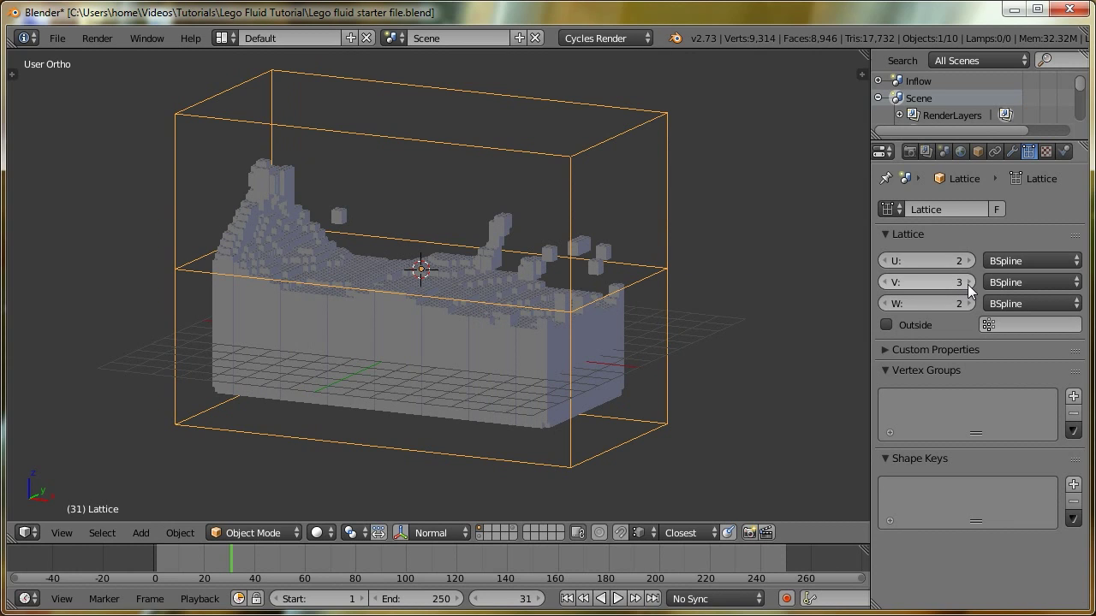
left_click(969, 281)
left_click(969, 282)
left_click(969, 282)
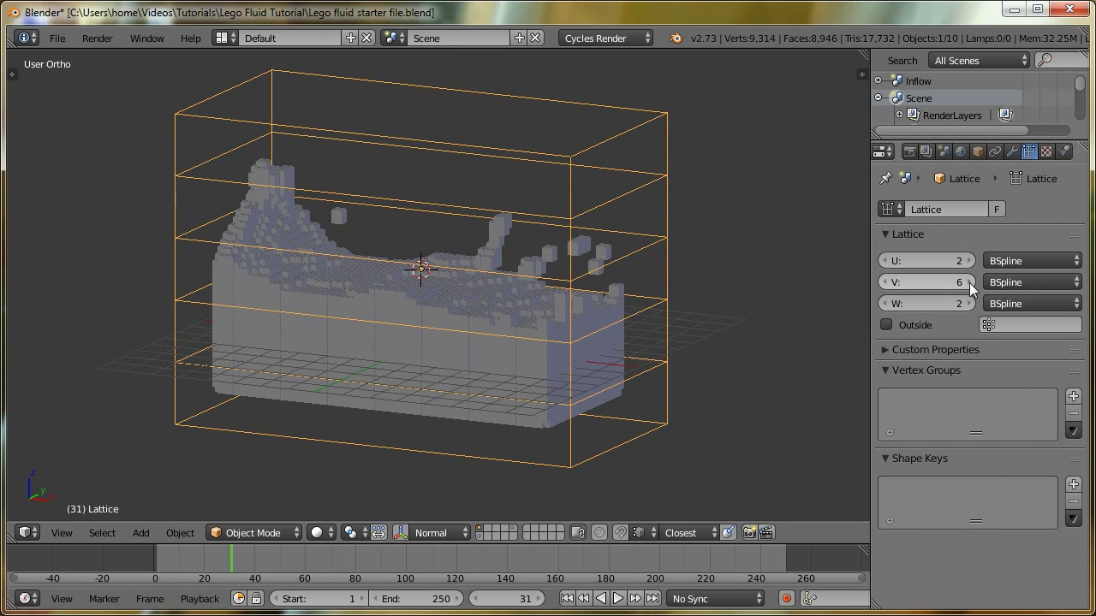
Reset the lattice's V resolution to 2 and raise it back to 6 to compare the subdivisions
middle_click_drag(667, 300, 636, 297)
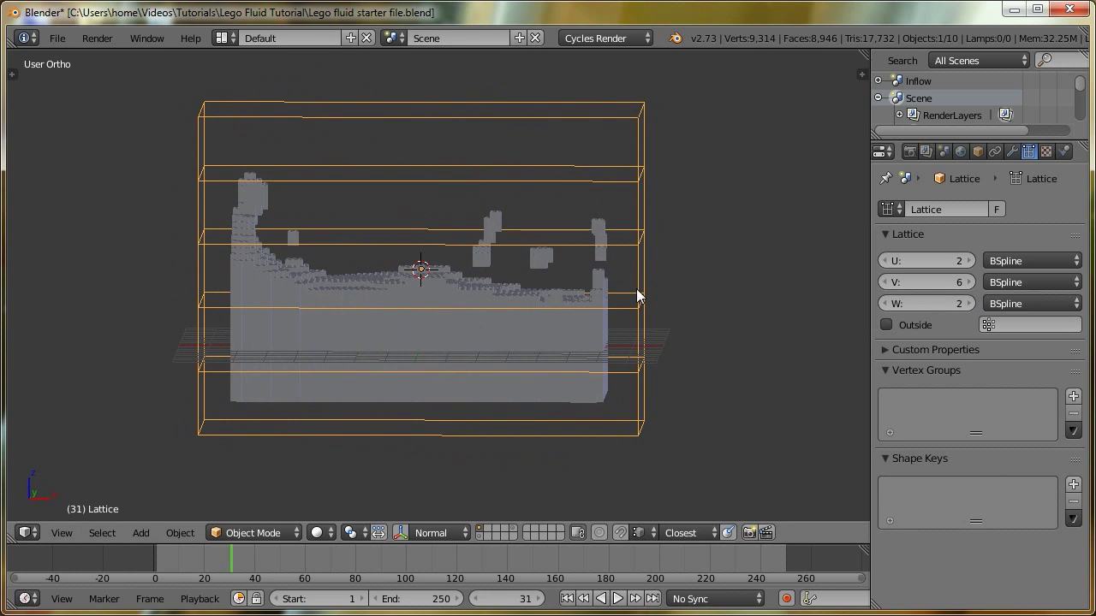
left_click(924, 282)
type("2")
key("Return")
left_click(969, 282)
left_click(969, 283)
left_click(970, 283)
left_click(971, 284)
middle_click_drag(856, 290, 739, 288)
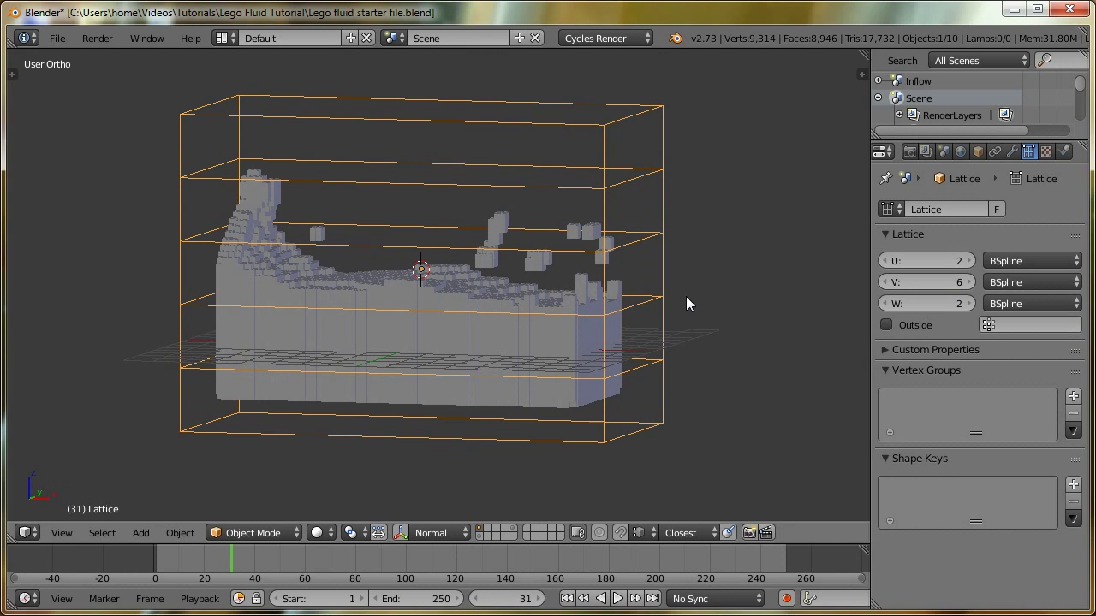
Add a Lattice modifier to the fluid mesh after its Remesh modifier
key("KP_1")
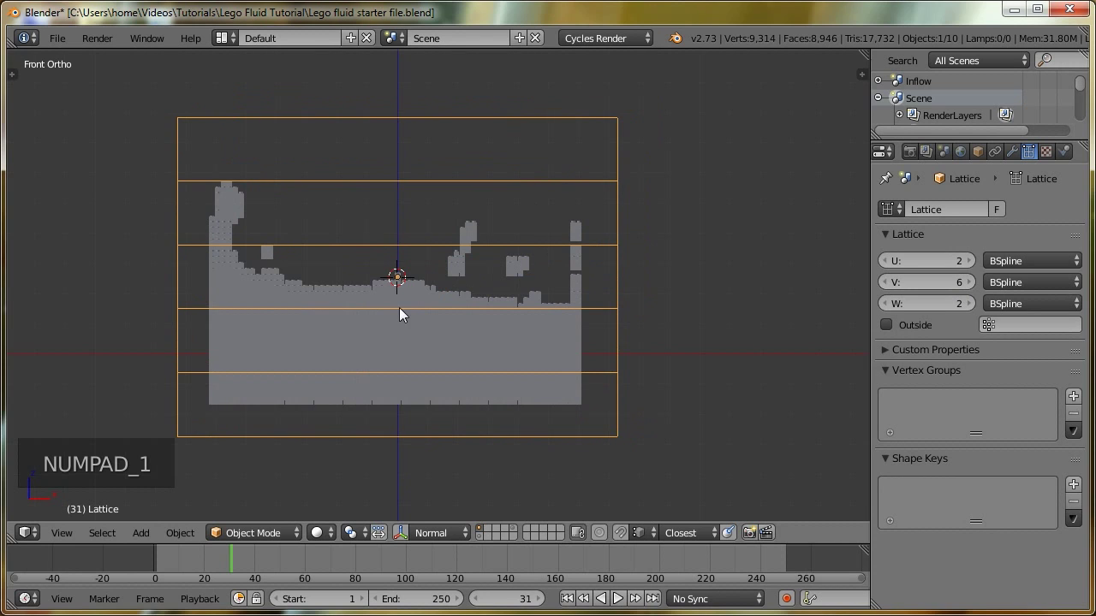
middle_click_drag(399, 307, 438, 323, "shift")
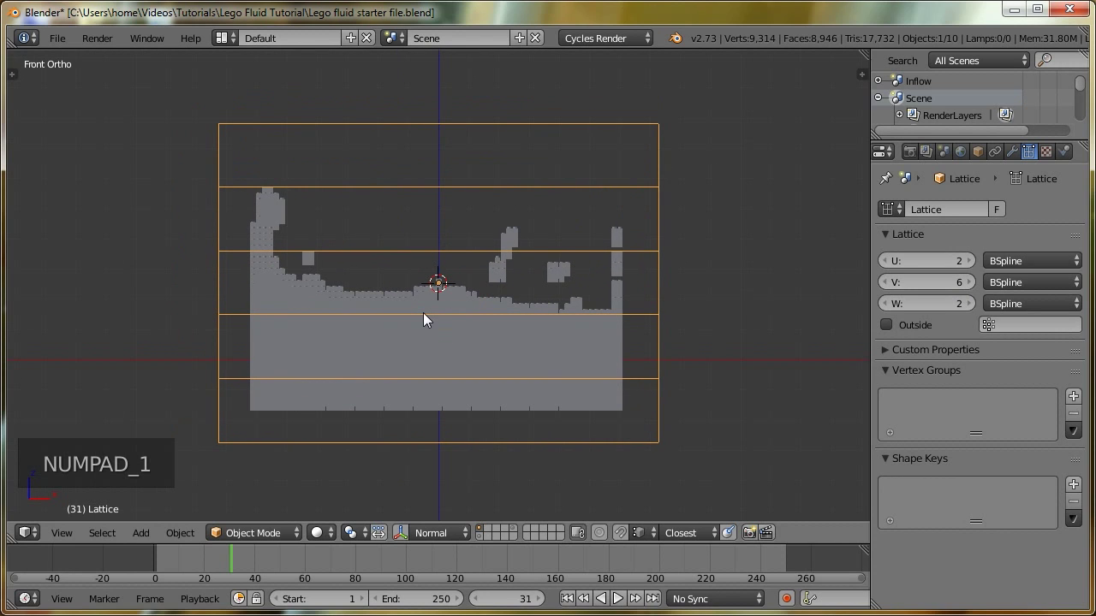
right_click(427, 336)
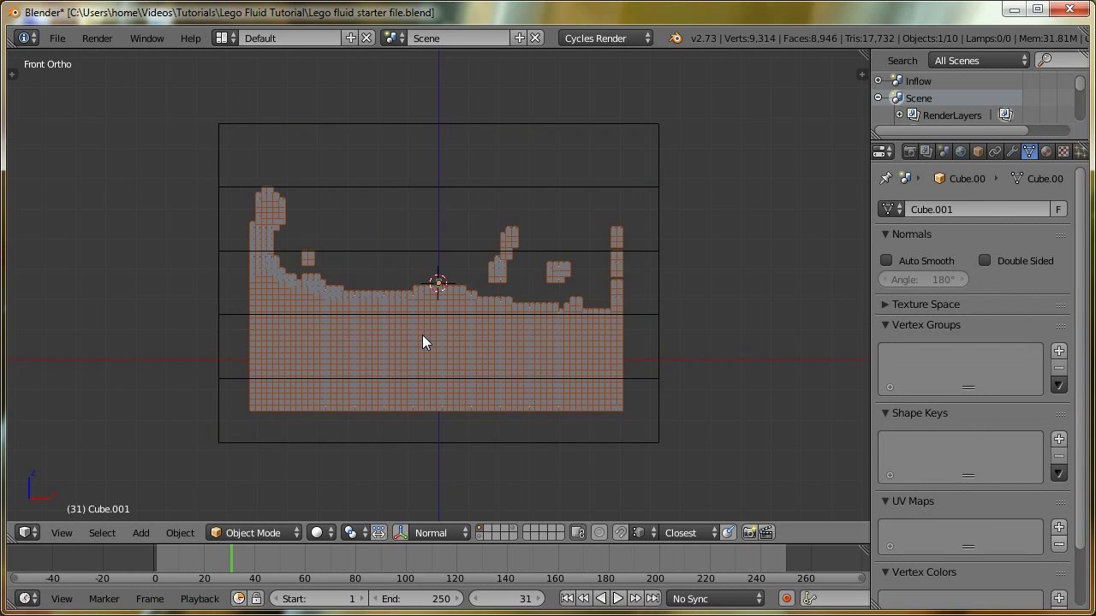
left_click(1013, 150)
left_click(887, 325)
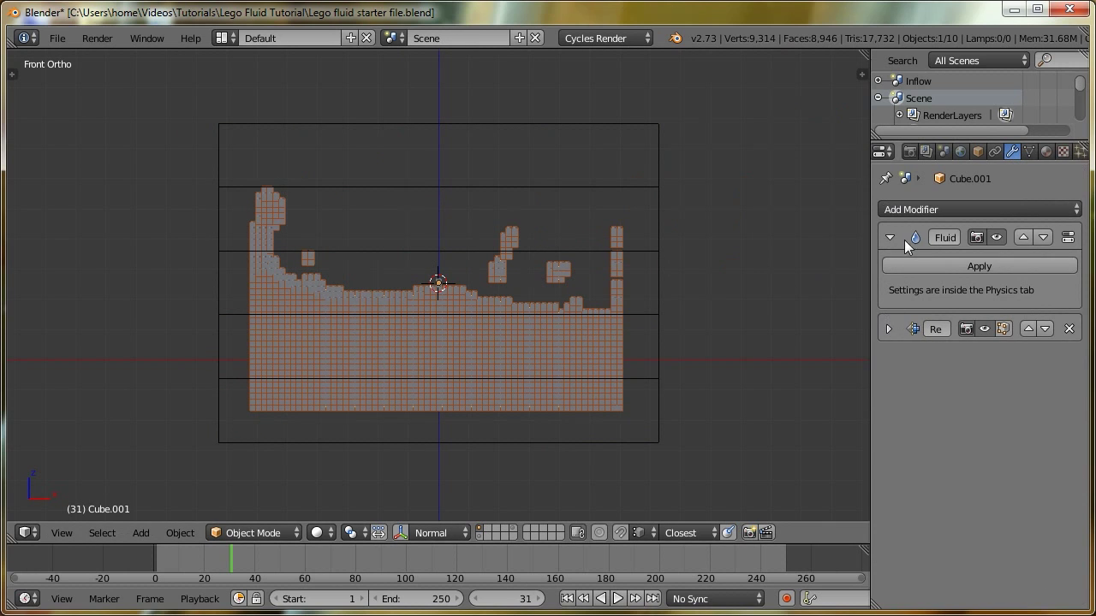
left_click(902, 209)
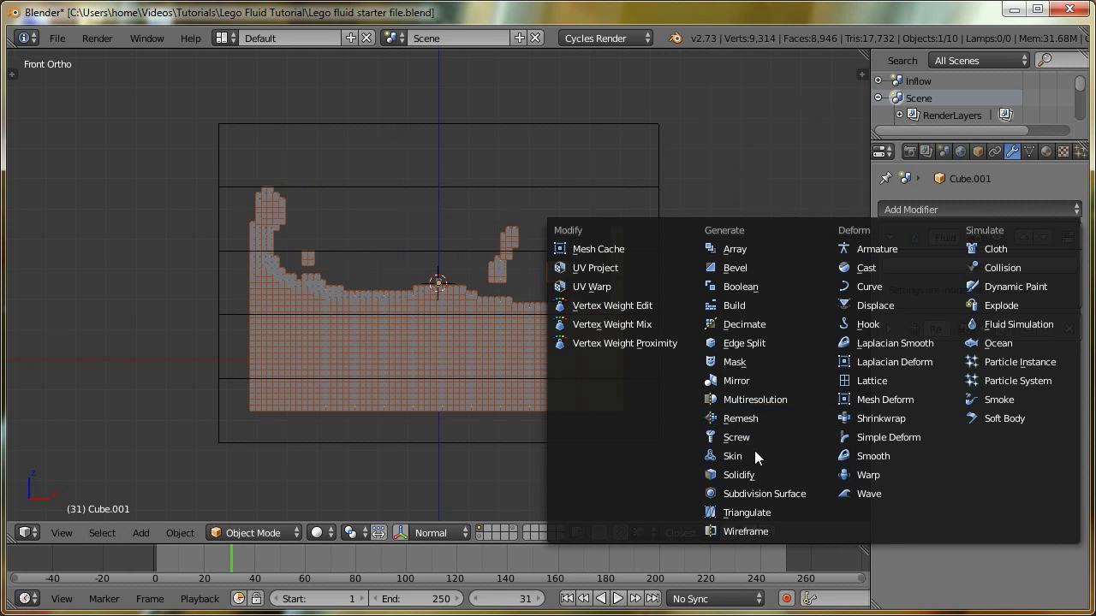
left_click(871, 380)
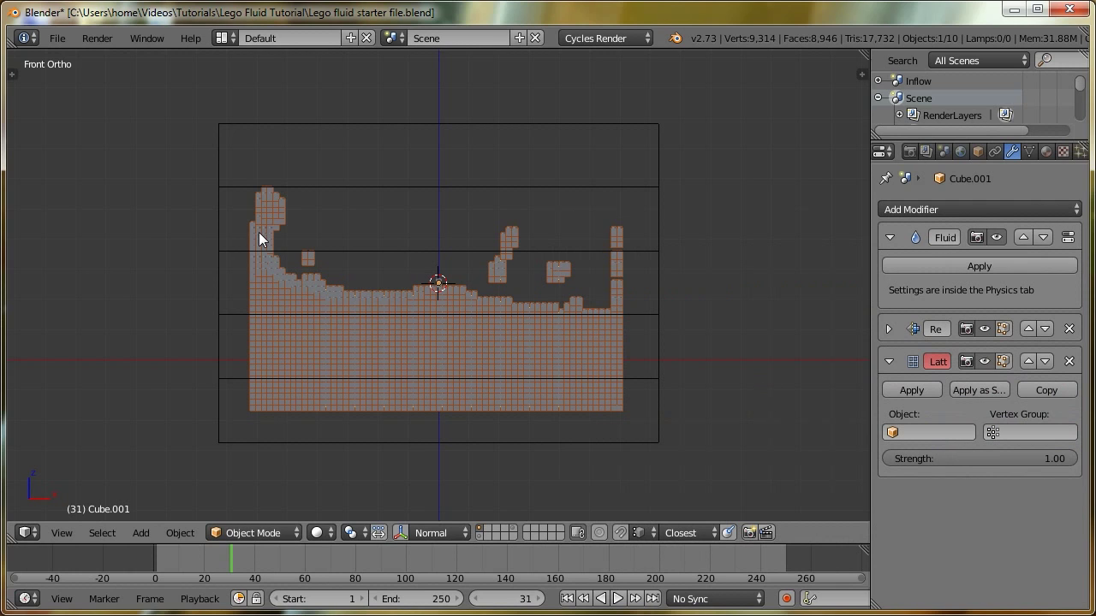
Assign the lattice surrounding the fluid as the Lattice modifier's object
key("a")
scroll(489, 277, "up", 1)
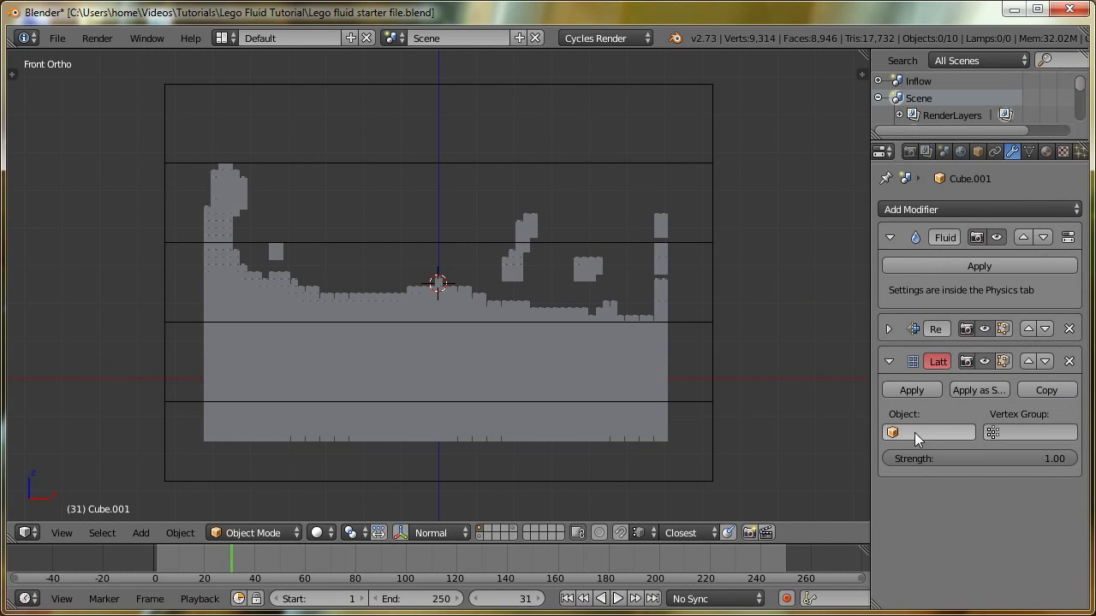
key("e")
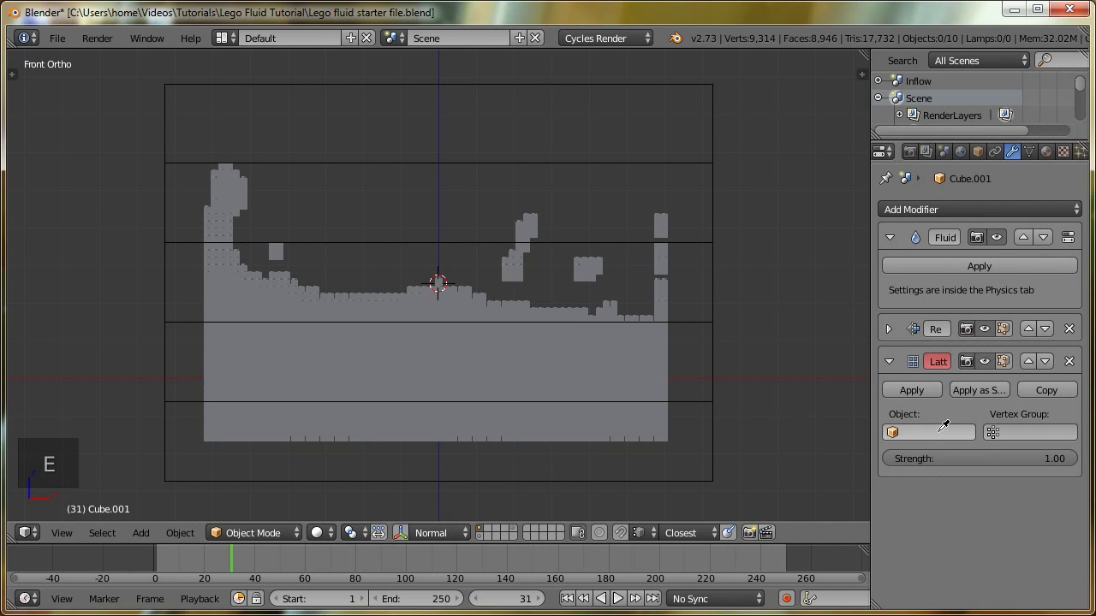
left_click(711, 300)
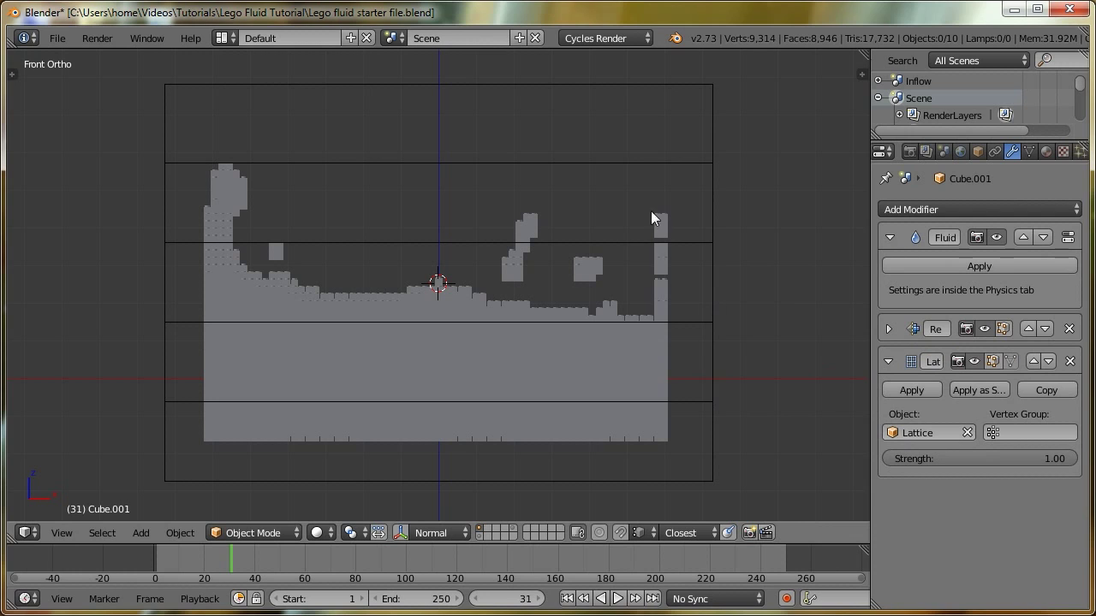
Enter Edit Mode on the lattice and inspect its control points around the brick fluid, returning to front view
right_click(369, 92)
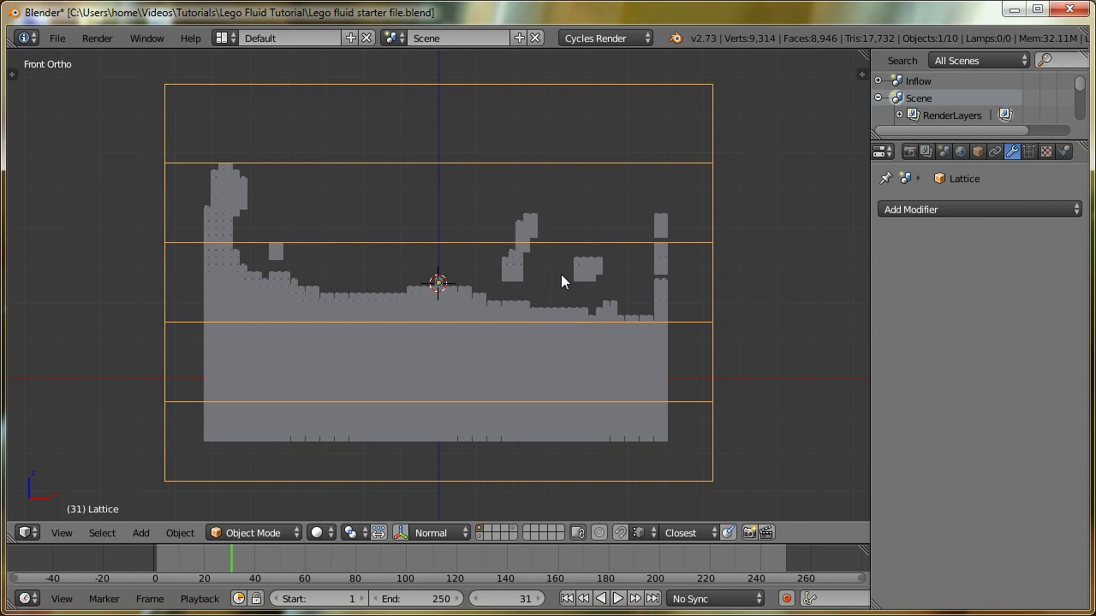
key("Tab")
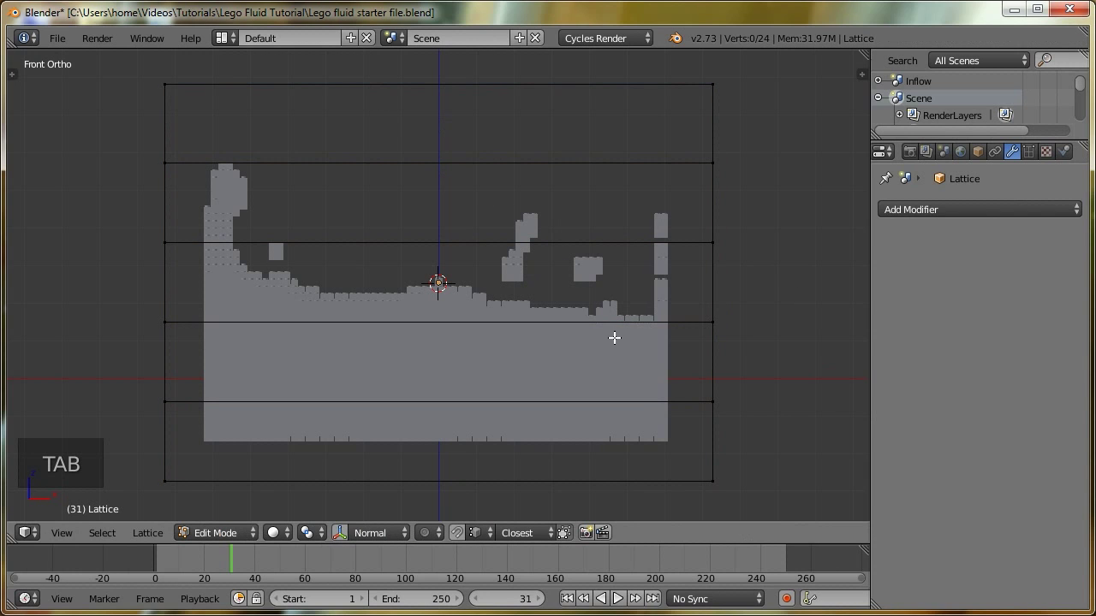
mouse_move(399, 283)
middle_mouse_down()
mouse_move(418, 274)
mouse_move(401, 291)
middle_mouse_up()
key("a")
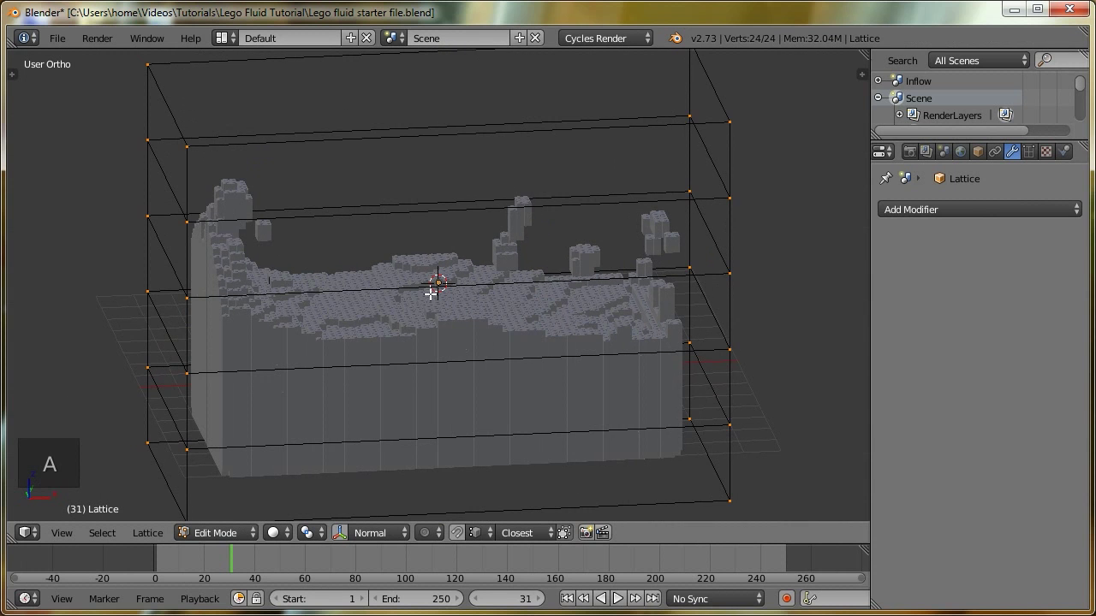
middle_click_drag(471, 286, 311, 258)
middle_click_drag(406, 301, 479, 300)
key("KP_1")
mouse_move(379, 286)
middle_mouse_down("shift")
mouse_move(428, 313)
mouse_move(396, 288)
middle_mouse_up("shift")
Try moving a single control point on the lattice's side outward to test how it deforms the brick fluid
right_click(248, 330)
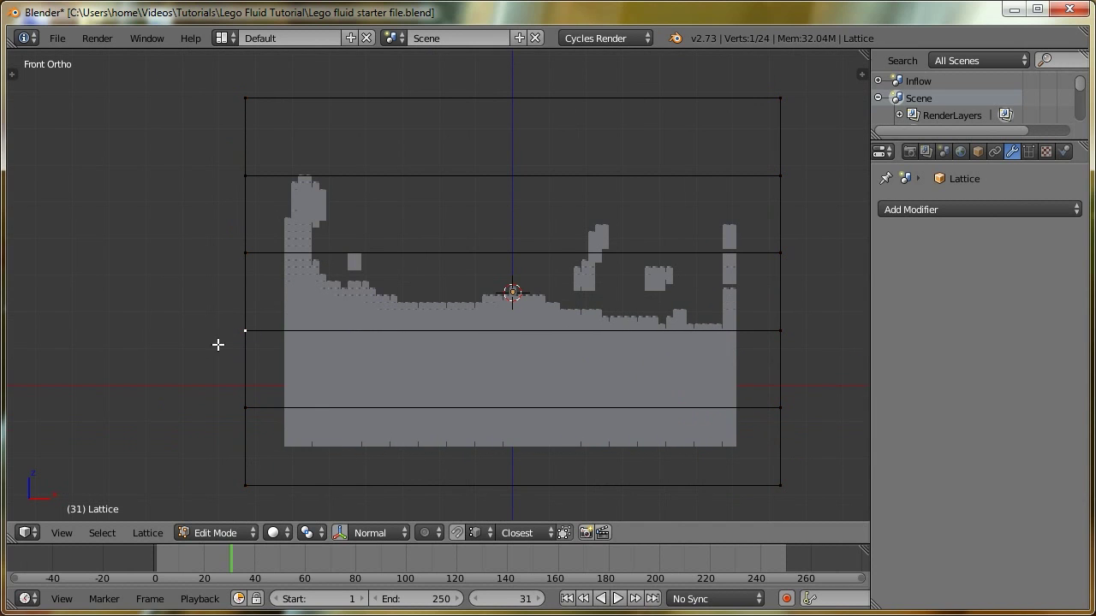
key("g")
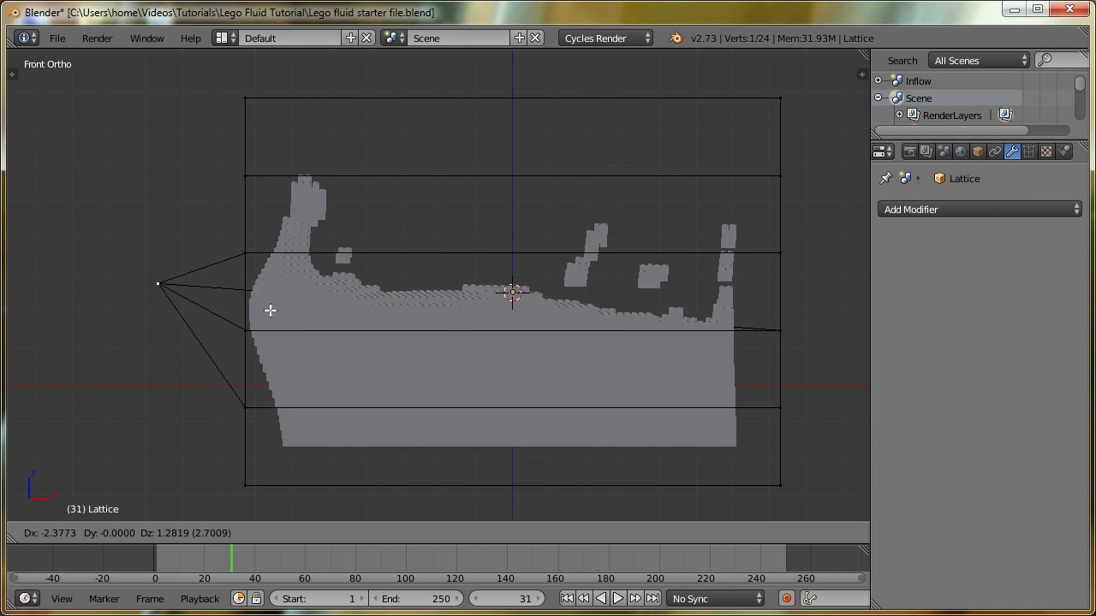
key("Escape")
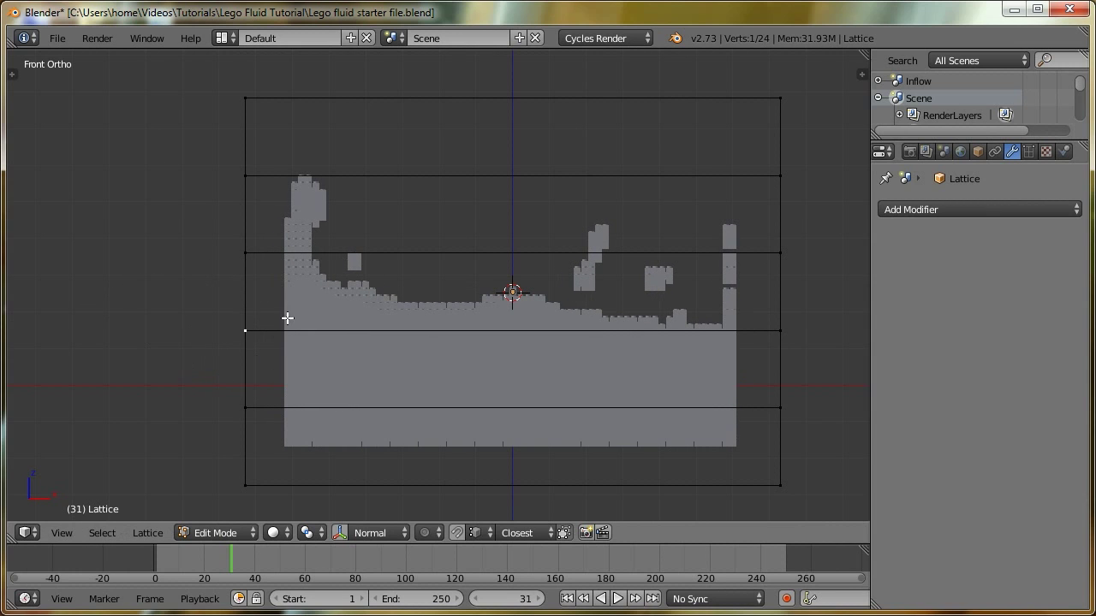
Select all the lattice's control points and stretch them along Z until the stacked bricks no longer overlap
key("a")
key("a")
key("a")
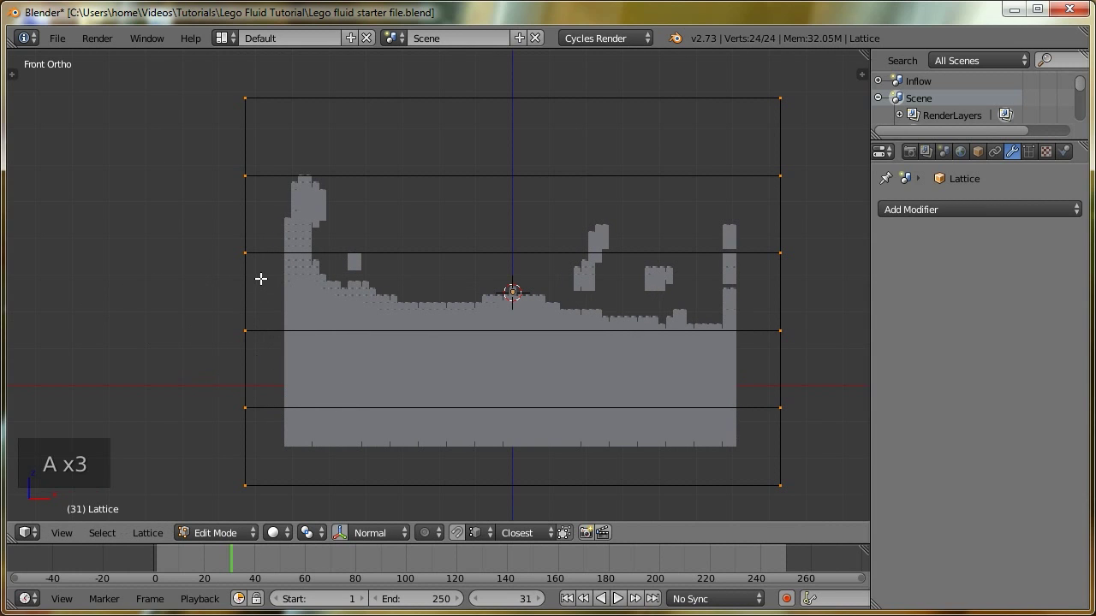
scroll(611, 273, "up", 5)
middle_click_drag(617, 334, 60, 305, "shift")
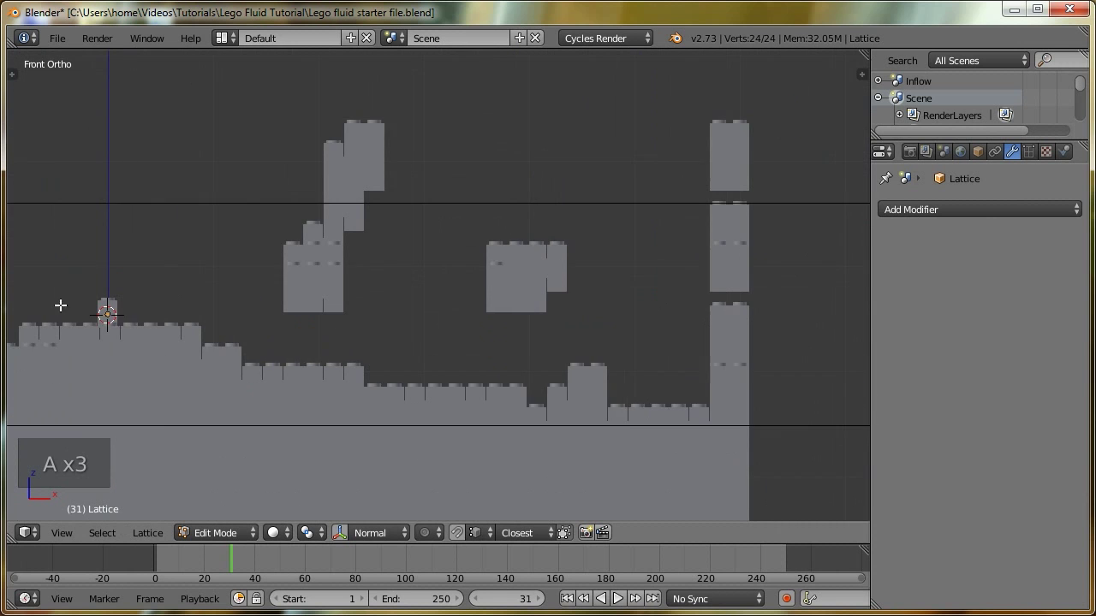
scroll(271, 303, "up", 5)
middle_click_drag(271, 303, 587, 282, "shift")
scroll(333, 289, "up", 1)
scroll(348, 293, "up", 2)
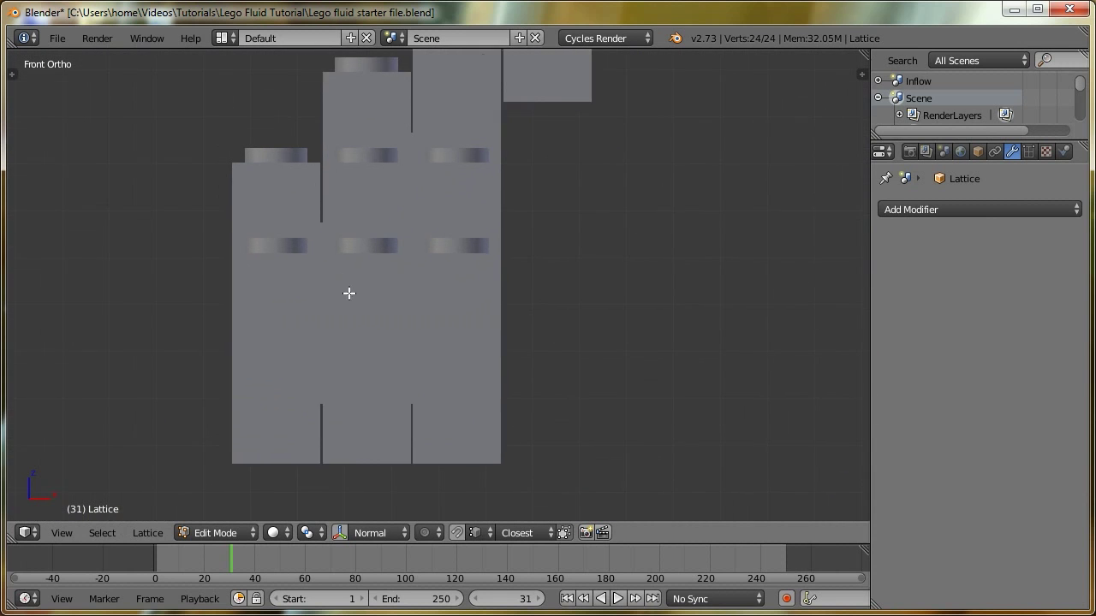
middle_click_drag(348, 293, 417, 308, "shift")
scroll(416, 296, "down", 1)
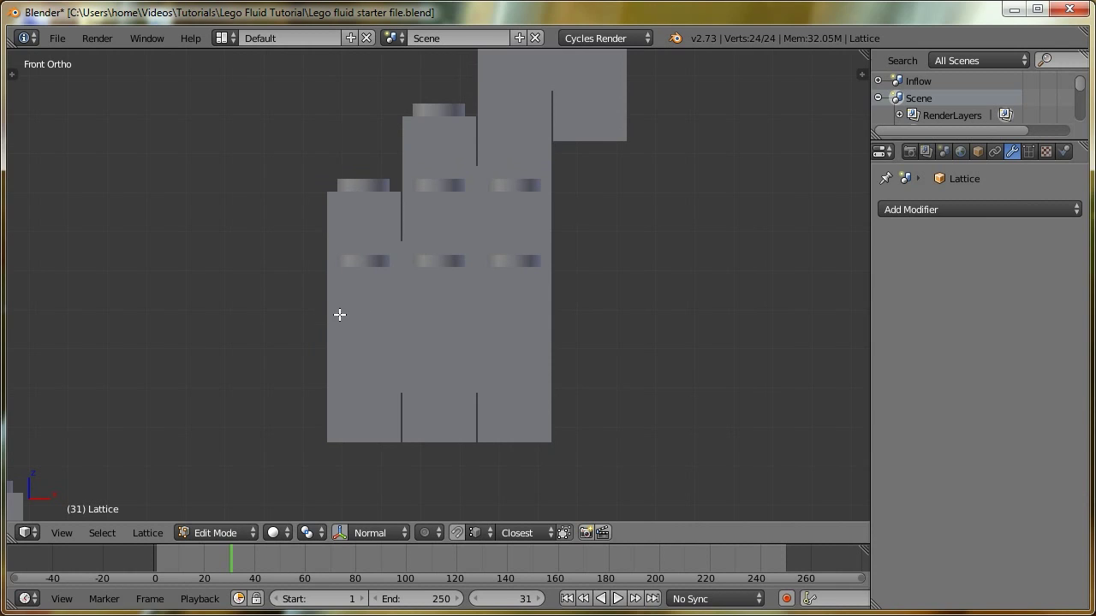
key("s")
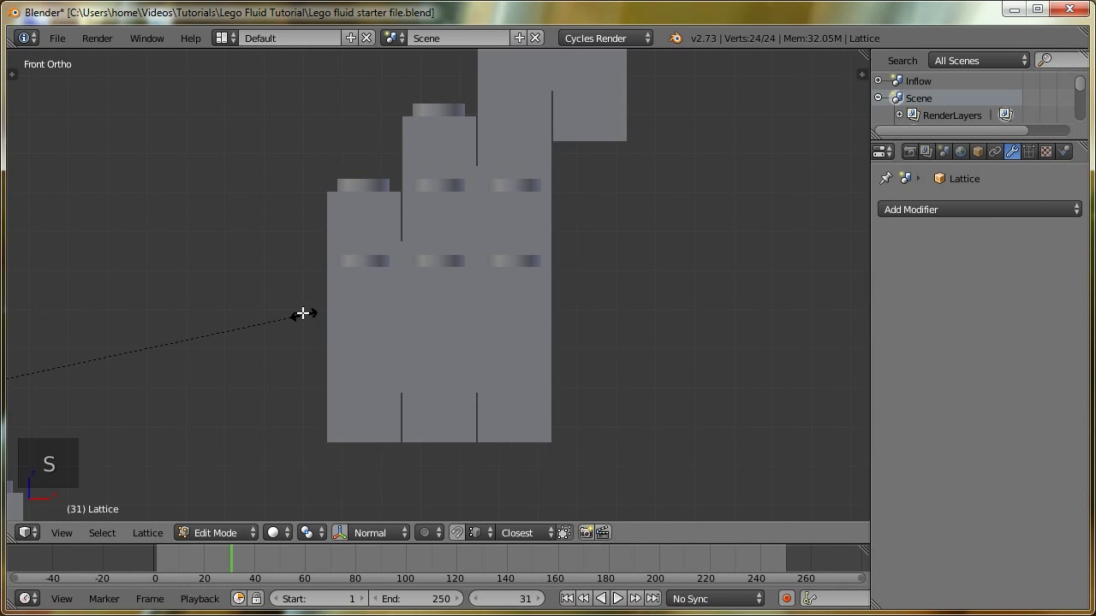
key("z")
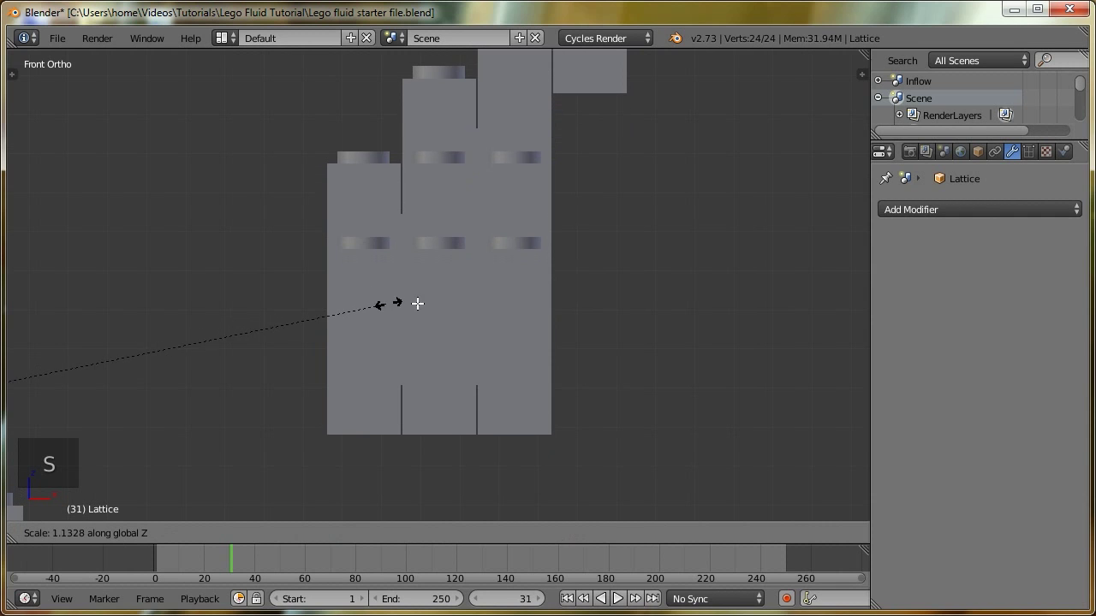
Scale all the lattice's control points uniformly down to about 0.9 of their size
key("n")
key("n")
key("n")
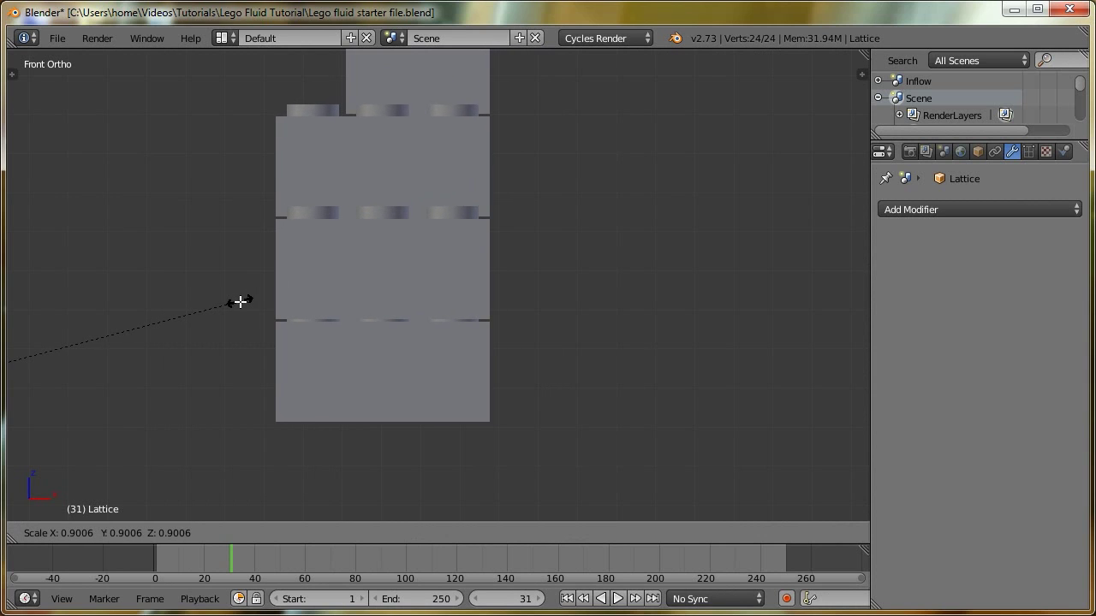
left_click(236, 305)
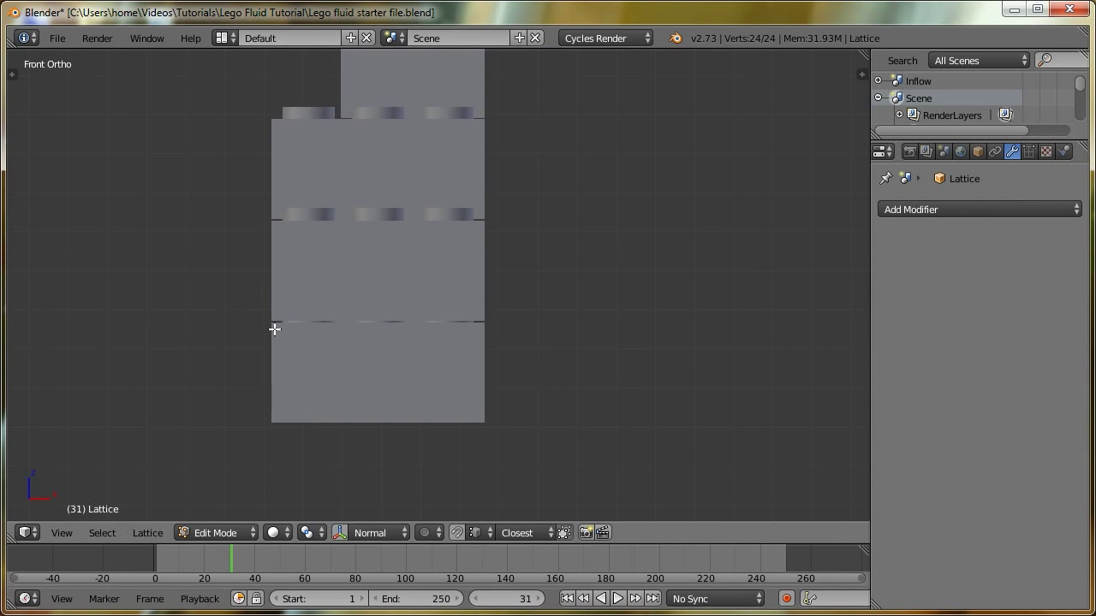
Leave Edit Mode and move the lattice to layer 11 to hide it from the visible layer
middle_click_drag(262, 318, 397, 321)
scroll(354, 333, "down", 4)
middle_click_drag(313, 234, 453, 274, "shift")
scroll(453, 274, "down", 8)
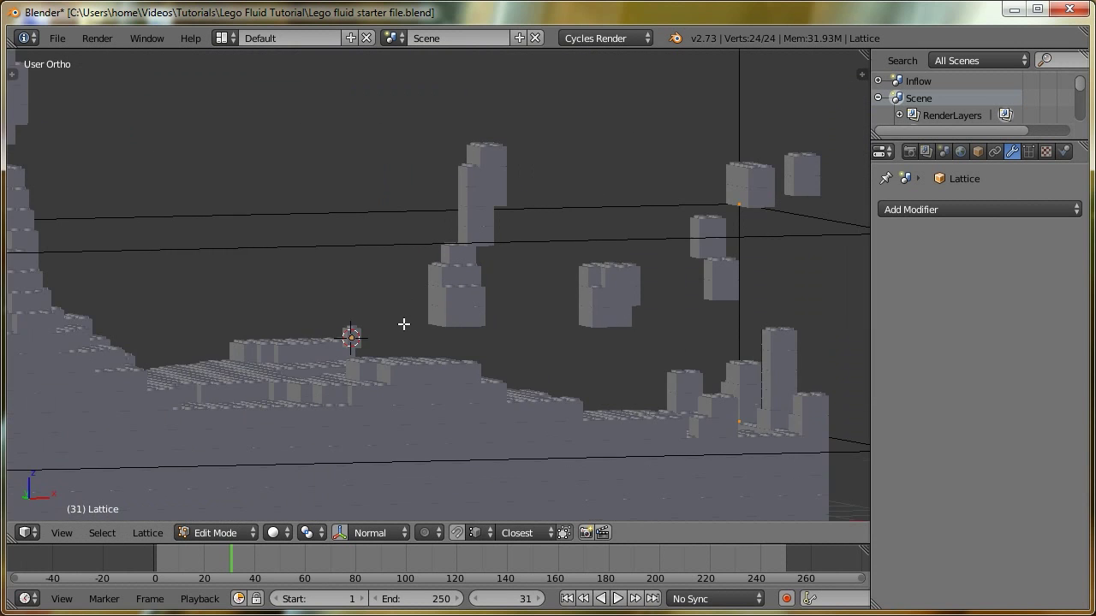
middle_click_drag(440, 184, 457, 222, "shift")
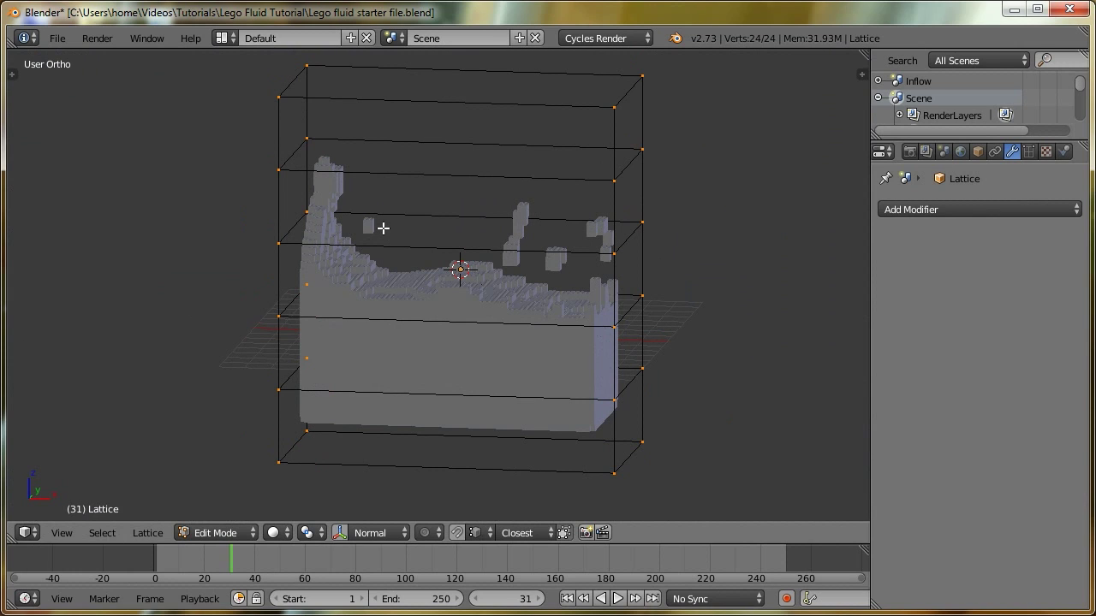
key("Tab")
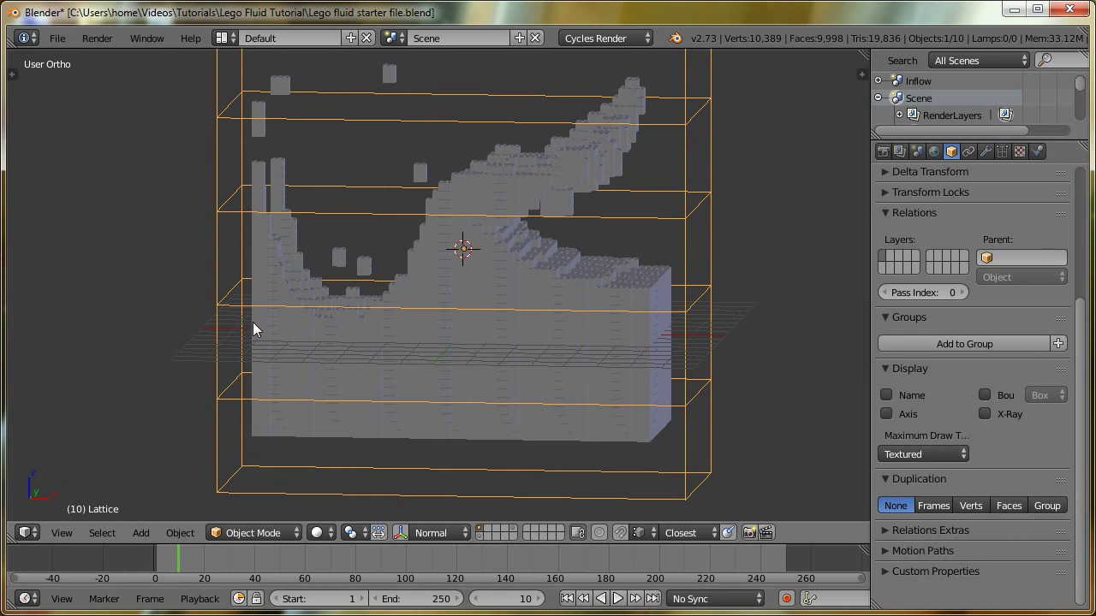
key("m")
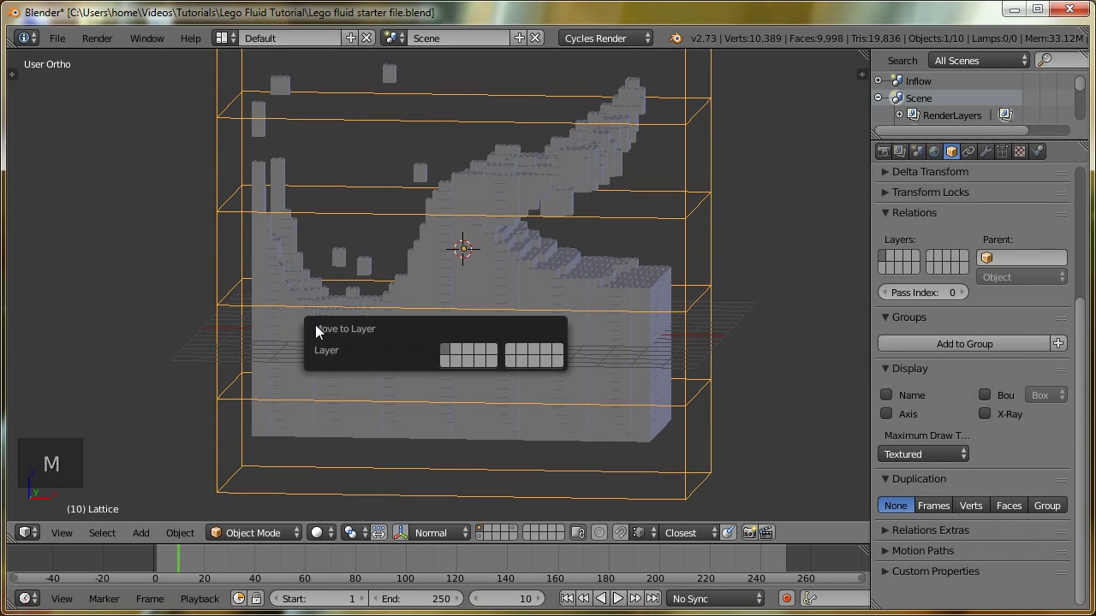
key("alt+1")
middle_click_drag(338, 267, 316, 281)
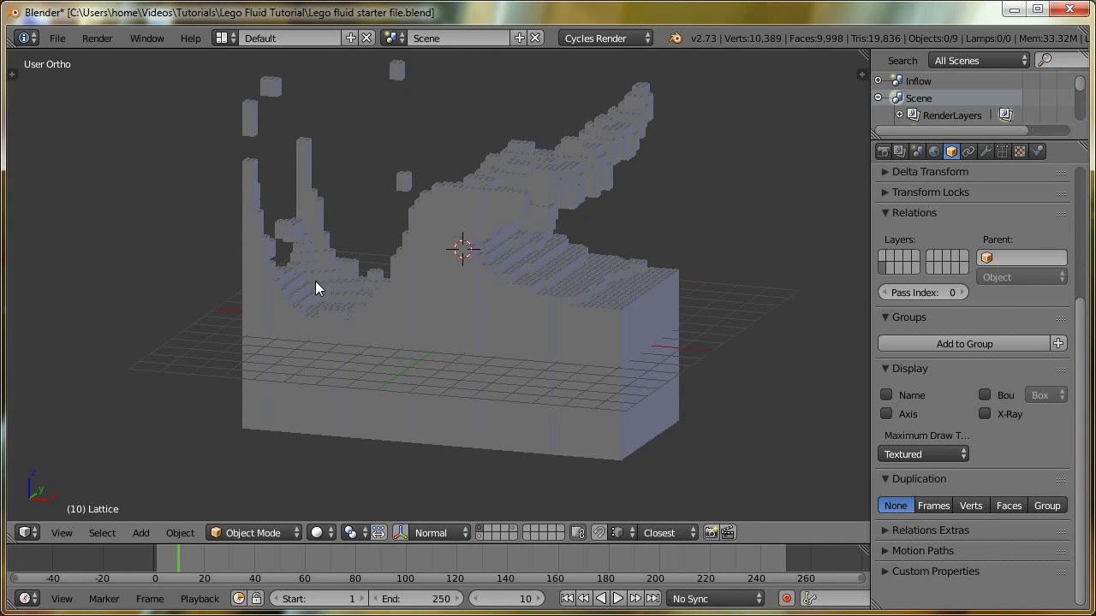
Scrub through the animation to examine the brick fluid's shape at different frames, ending at frame 32
left_click_drag(185, 566, 510, 565)
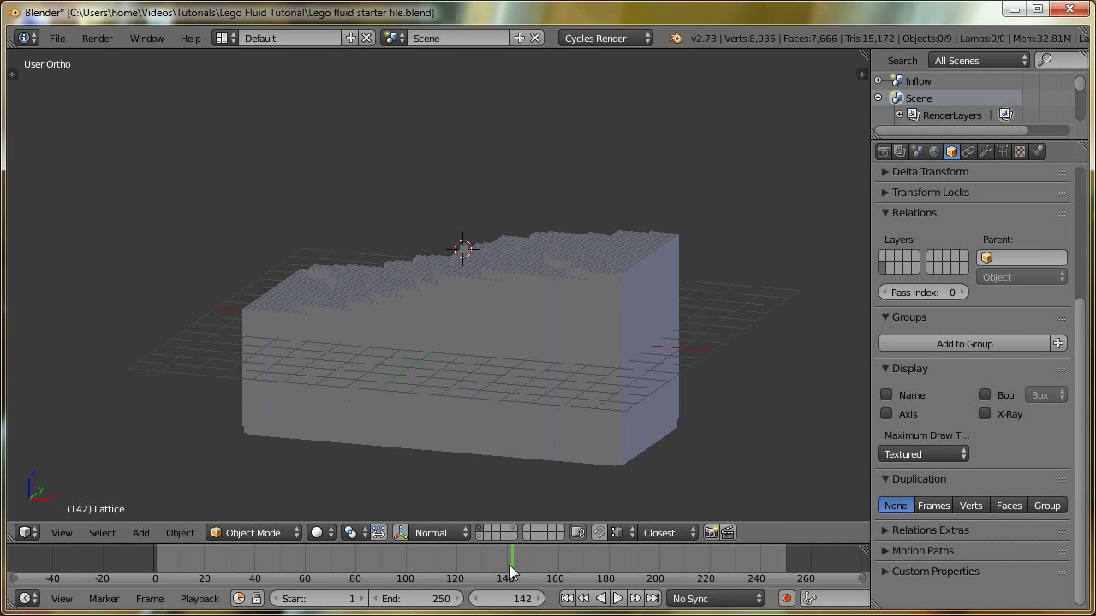
left_click(485, 561)
left_click(376, 561)
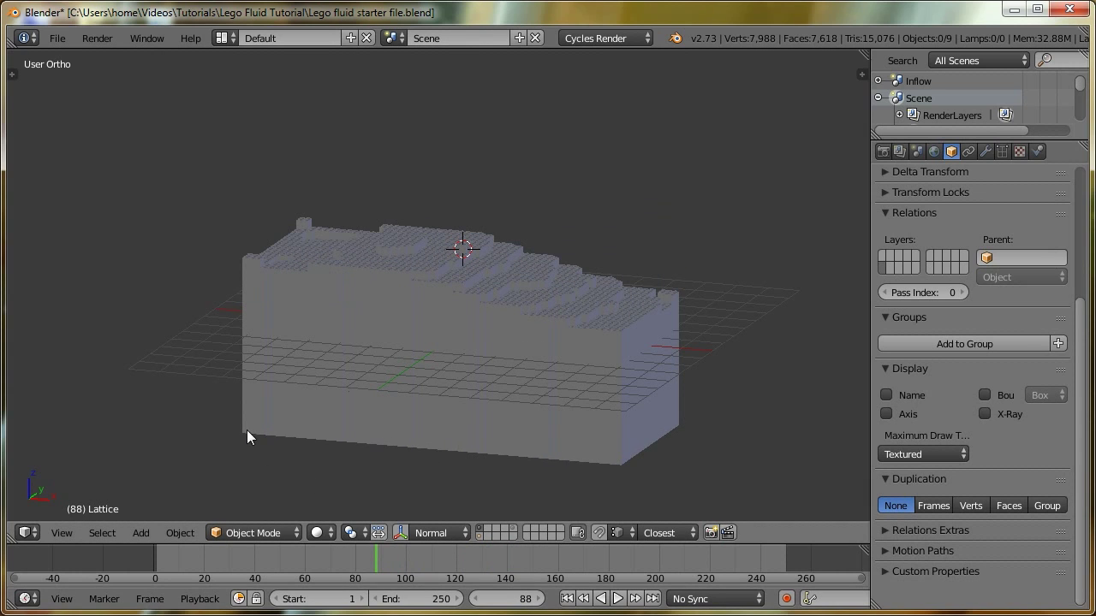
left_click_drag(360, 556, 411, 558)
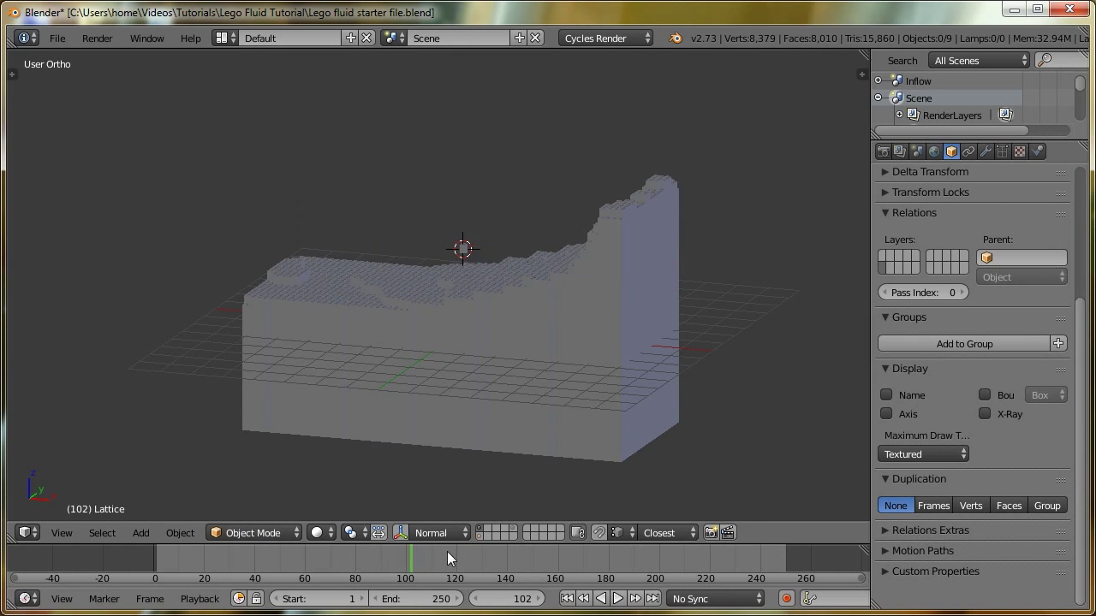
left_click(455, 556)
left_click_drag(322, 556, 236, 564)
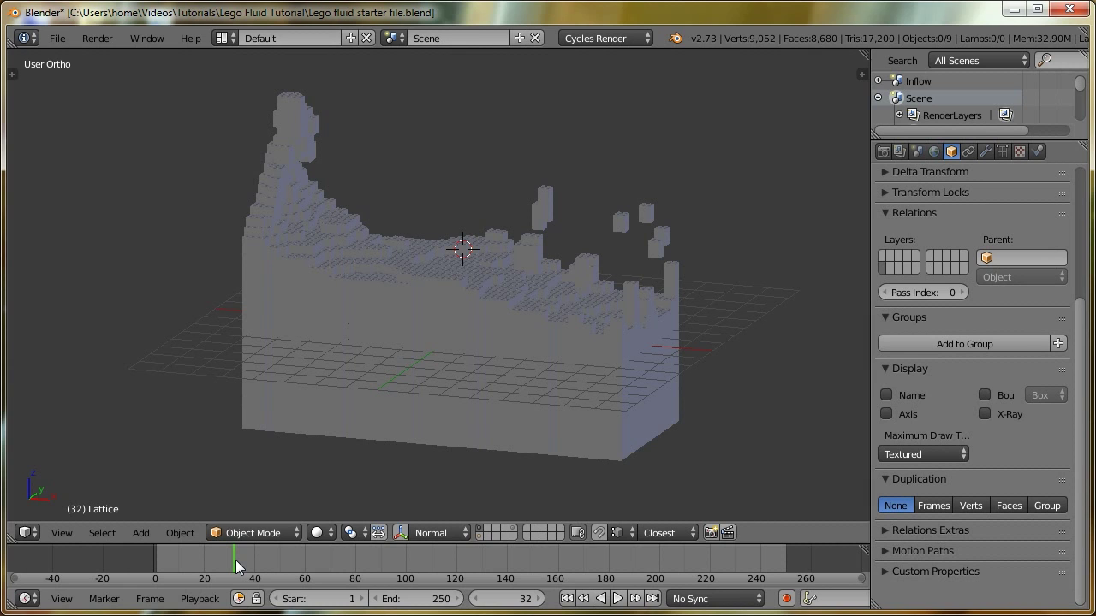
right_click(438, 336)
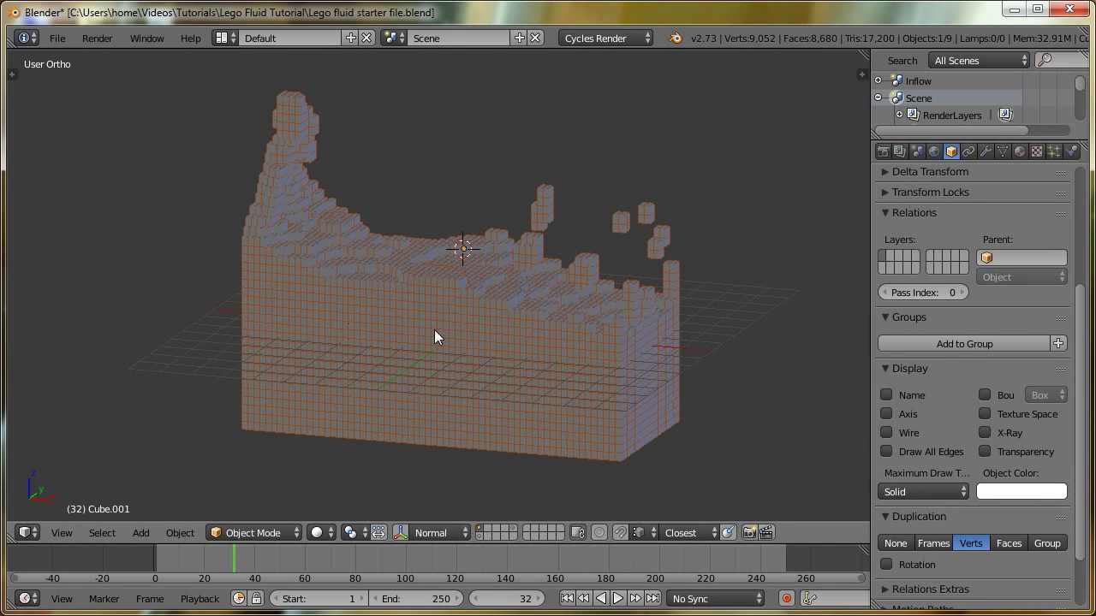
key("g")
key("1")
right_click(437, 335)
In front view, place the 3D cursor above the fluid's left end, add a cube there and scale it down to about half size
key("KP_1")
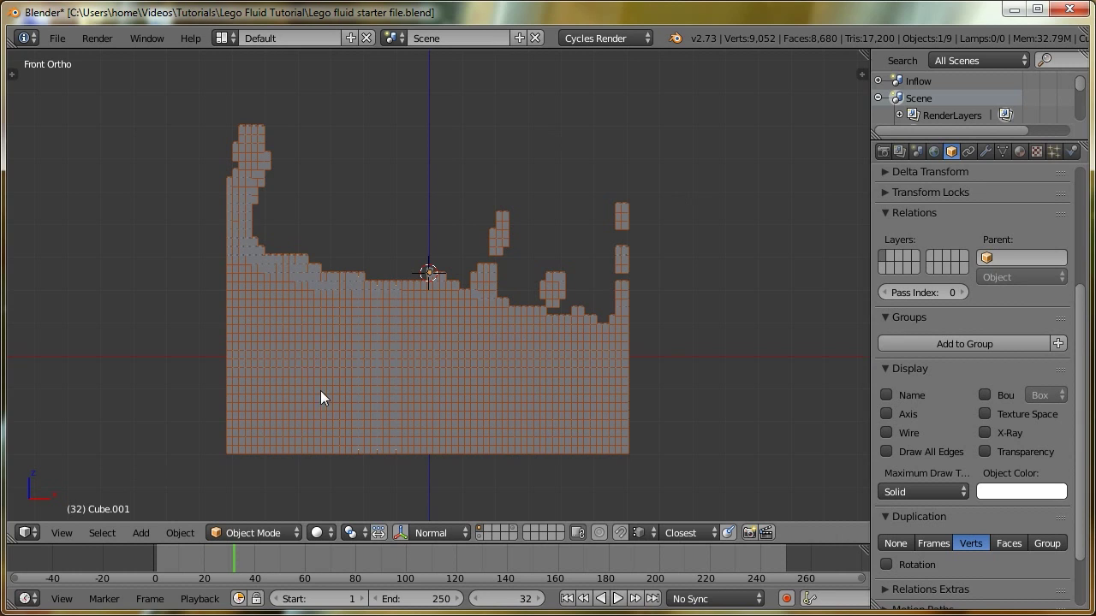
scroll(330, 360, "down", 2)
key("a")
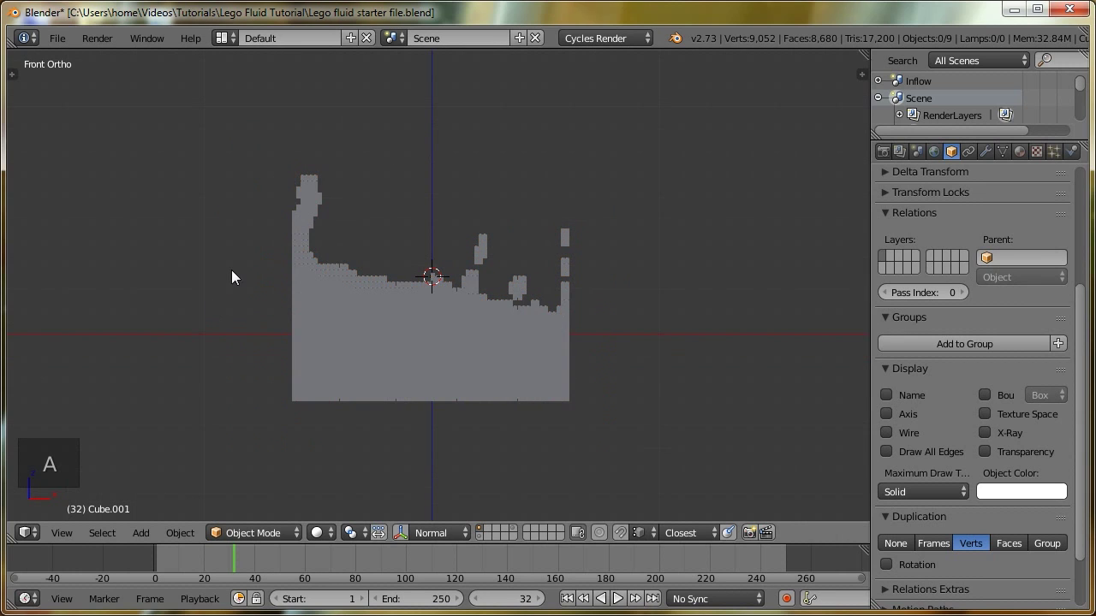
scroll(293, 282, "up", 1)
left_click(308, 136)
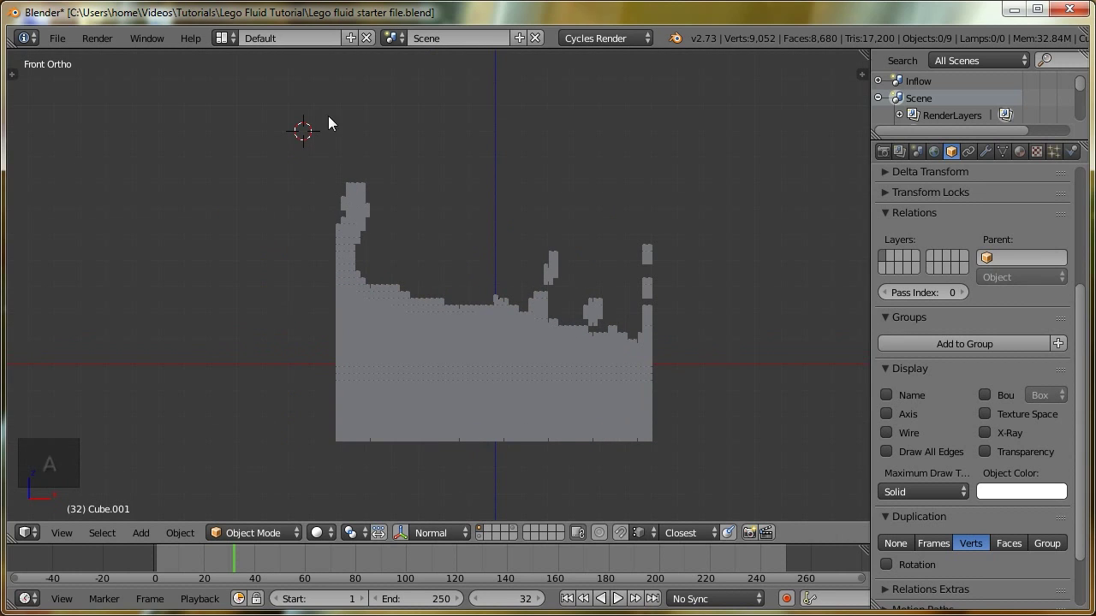
key("shift+a")
mouse_move(294, 72)
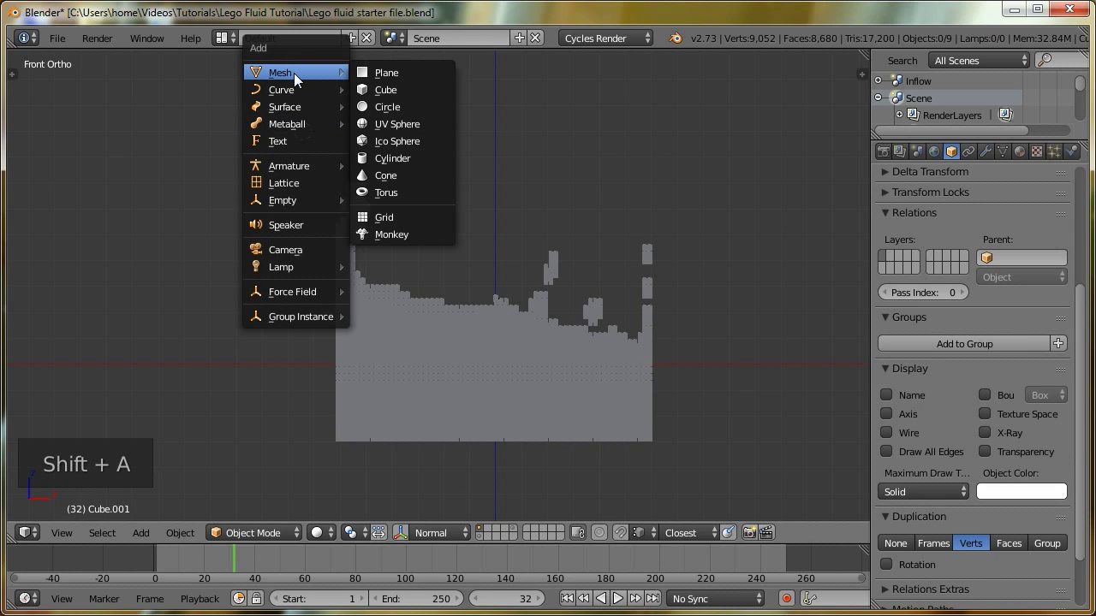
left_click(381, 88)
key("s")
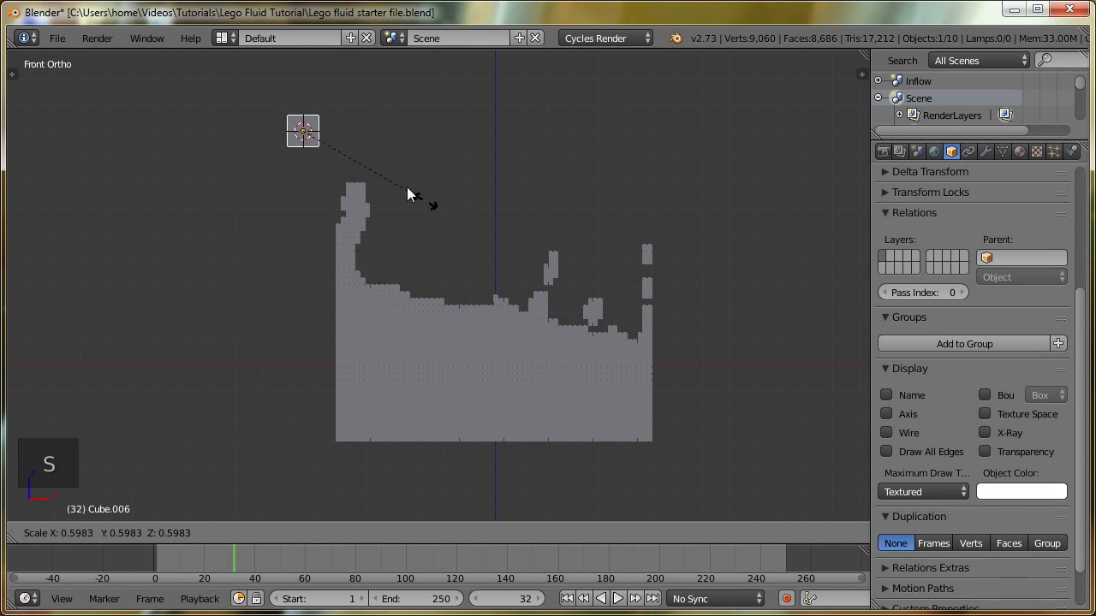
left_click(403, 182)
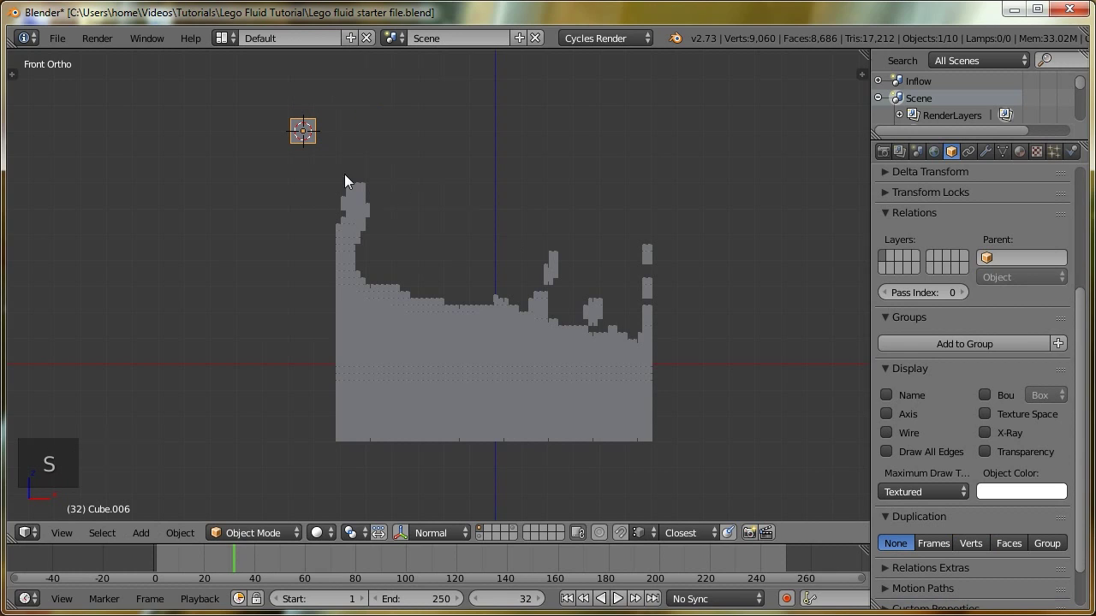
In Edit Mode, duplicate the cube to the other three corners around the fluid, spacing the rows about 13 units apart vertically
key("Tab")
key("shift+d")
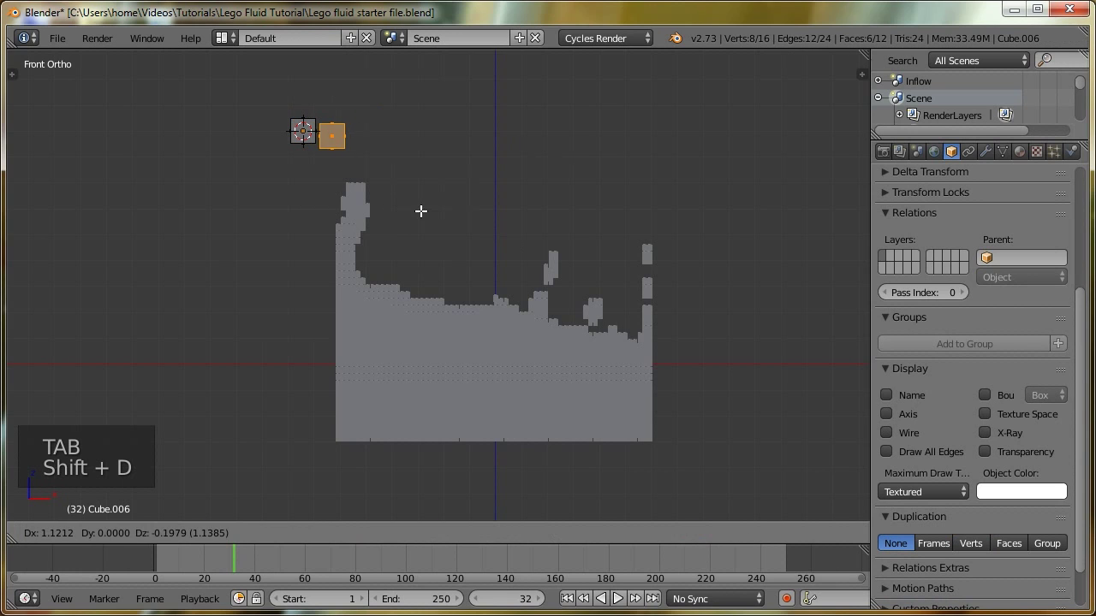
left_click(773, 237)
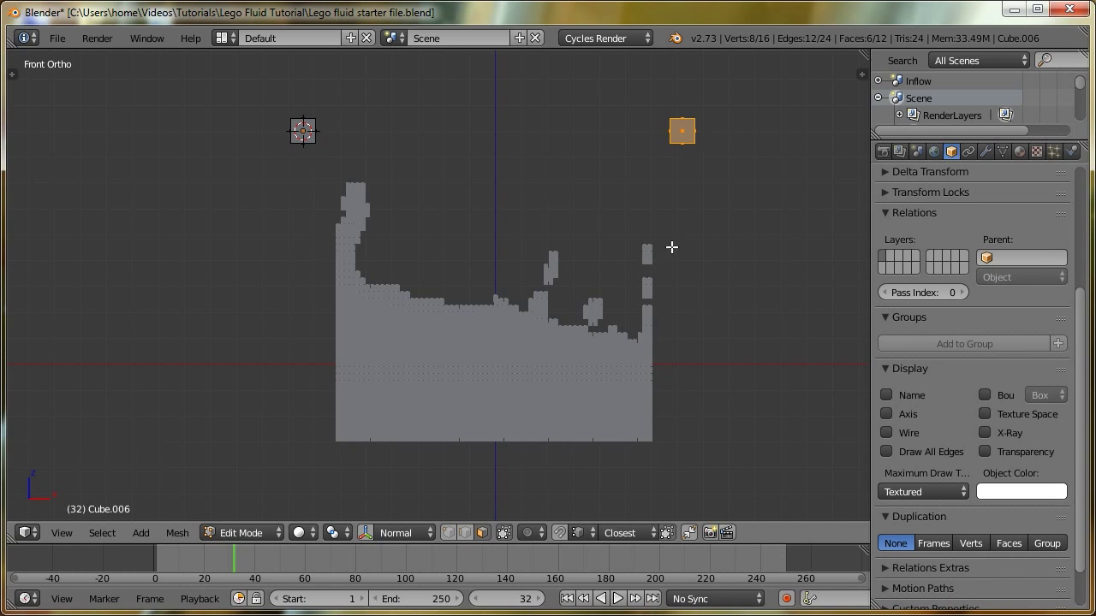
key("shift+d")
key("z")
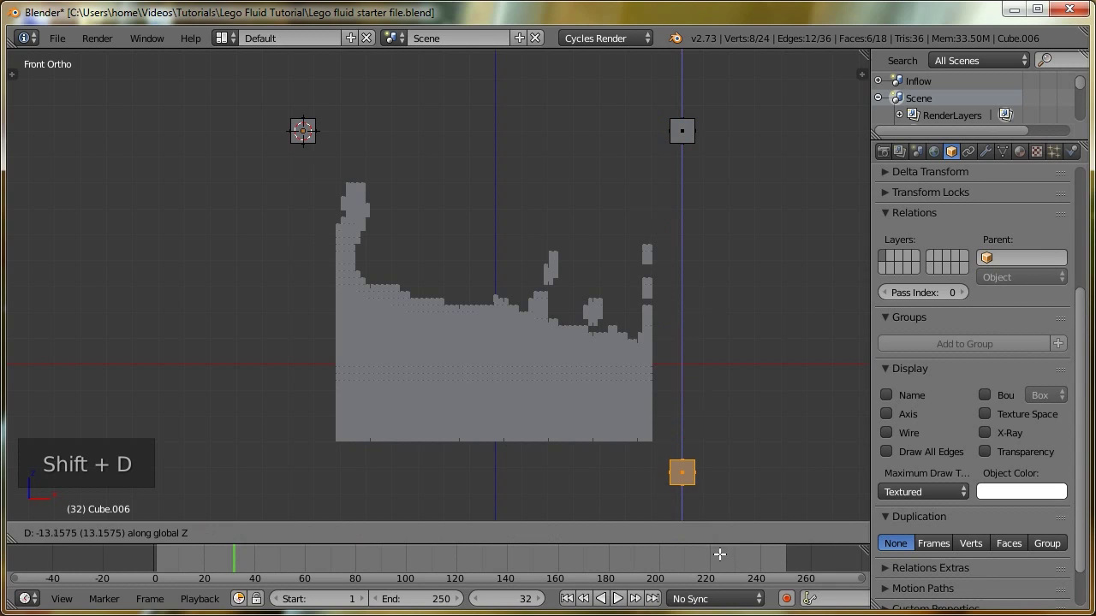
left_click(720, 555)
key("shift+d")
key("x")
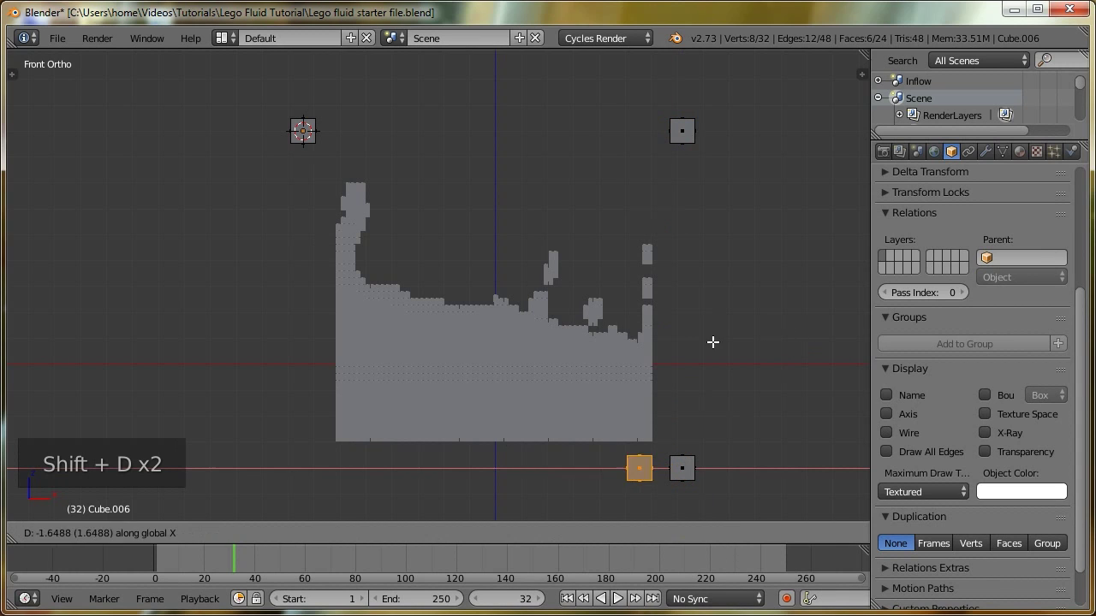
left_click(423, 354)
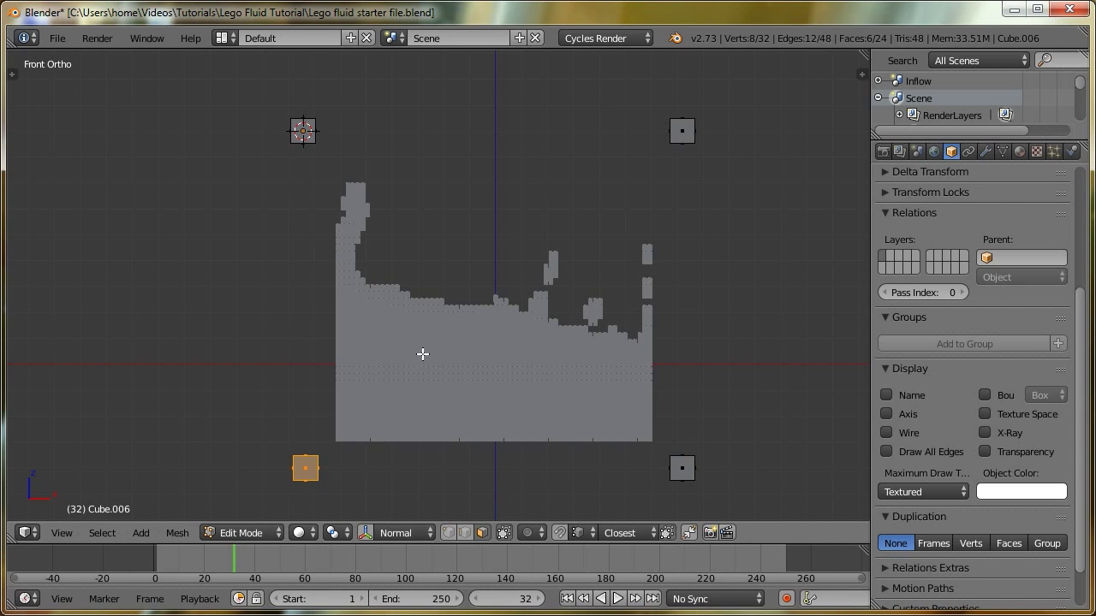
Select all four corner cubes and move them sideways beyond one long side of the fluid
key("a")
key("a")
key("a")
middle_click_drag(395, 336, 565, 335)
key("g")
left_click(645, 347)
middle_click_drag(646, 347, 631, 318)
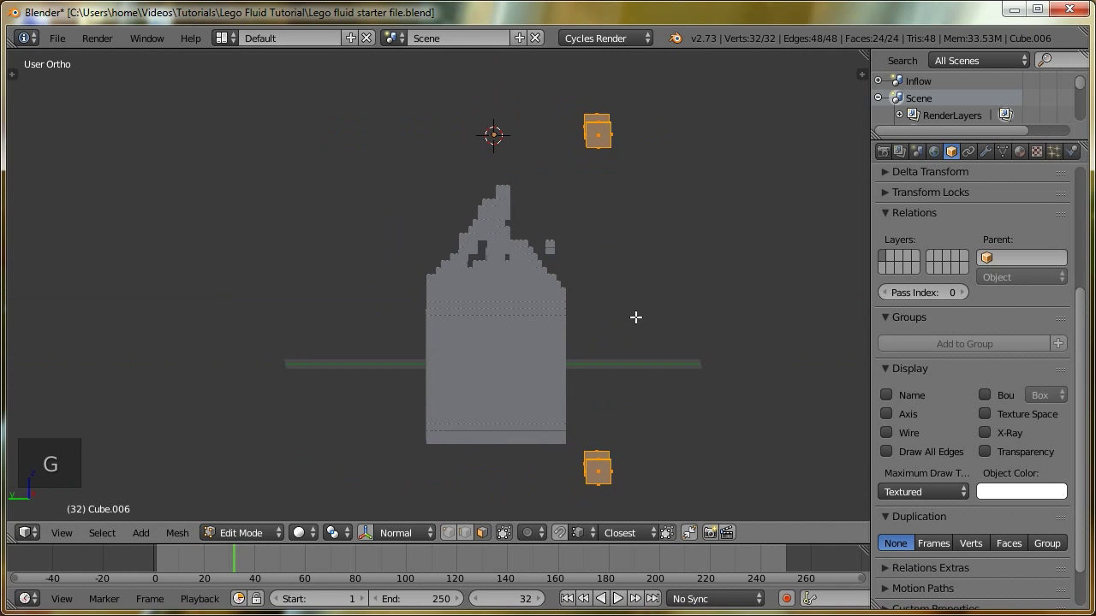
Duplicate the four cubes along Y to the fluid's opposite side so eight corners enclose it, and leave Edit Mode
key("shift+d")
key("x")
key("y")
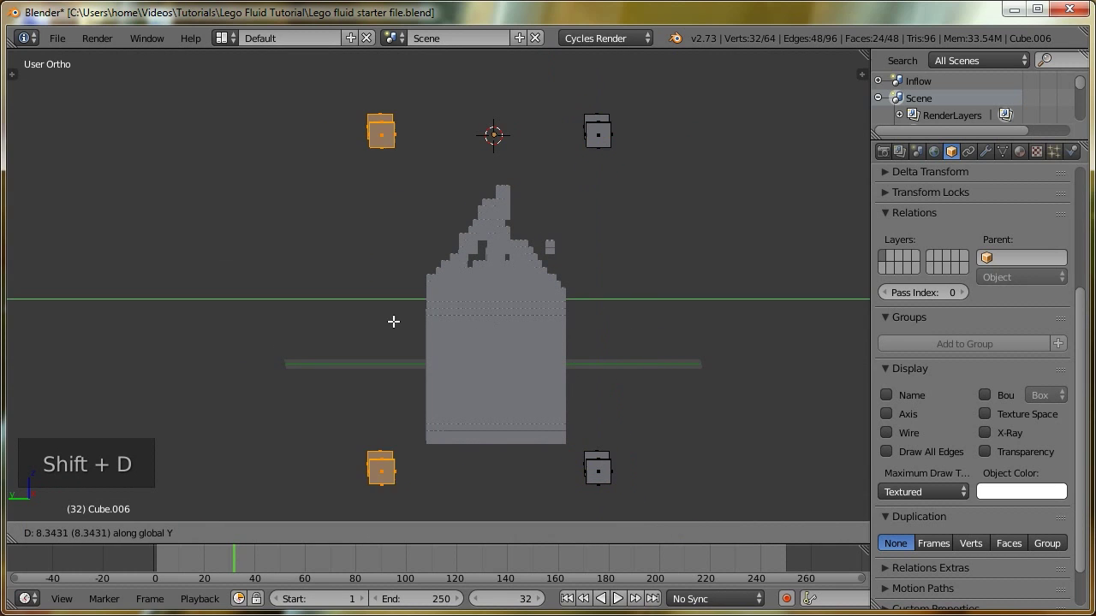
left_click(429, 330)
middle_click_drag(430, 330, 356, 307)
key("Tab")
Add a Boolean modifier to the fluid mesh and place it between the Remesh and Lattice modifiers
middle_click_drag(446, 359, 565, 209)
middle_click_drag(567, 447, 430, 279)
key("KP_1")
right_click(460, 317)
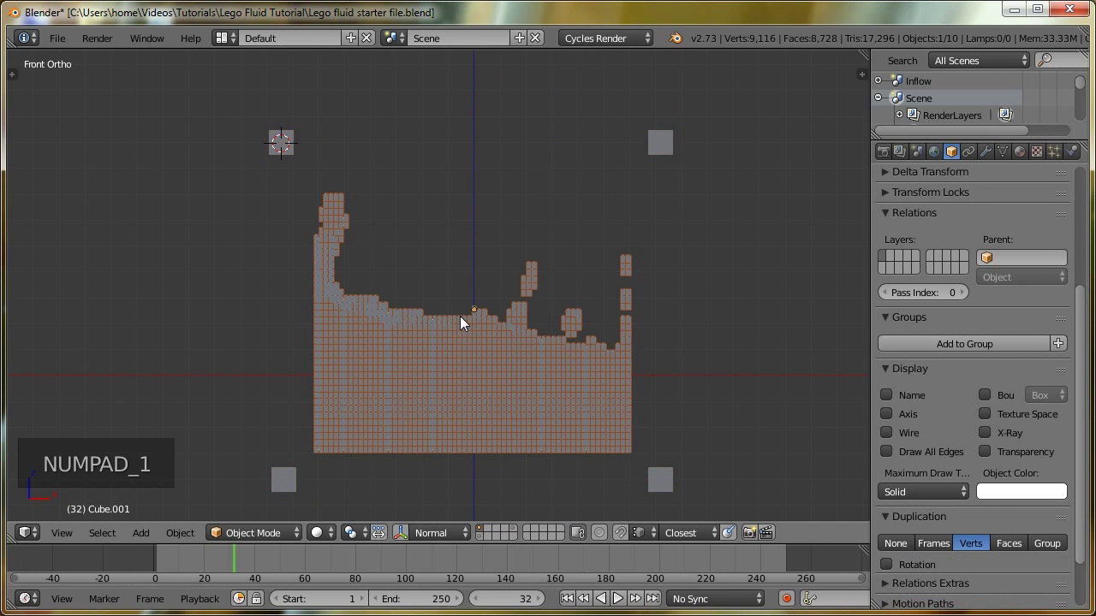
left_click(985, 151)
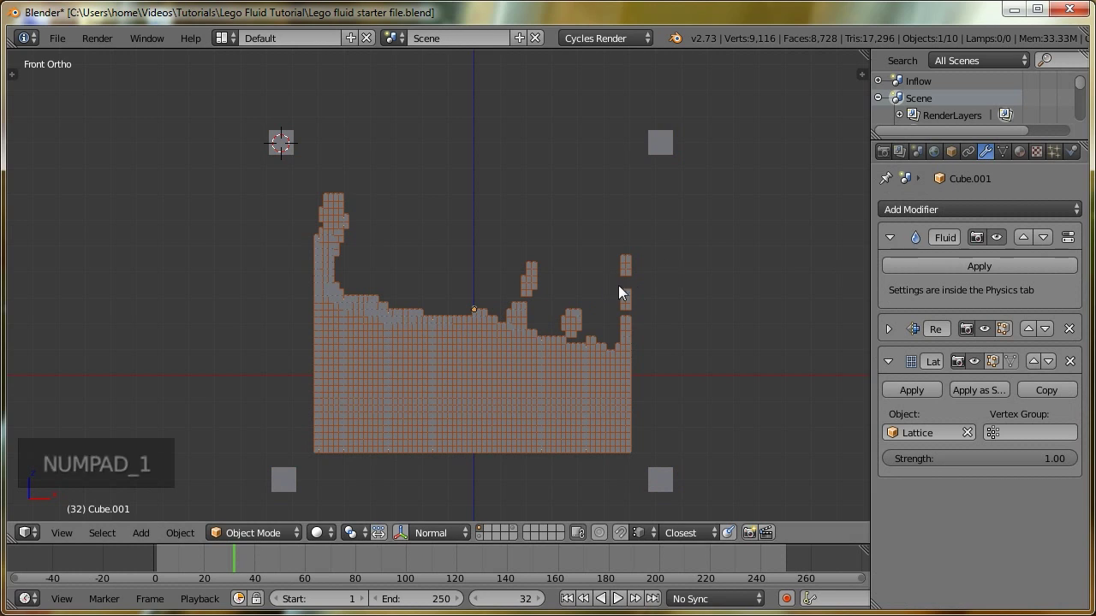
key("a")
left_click(908, 210)
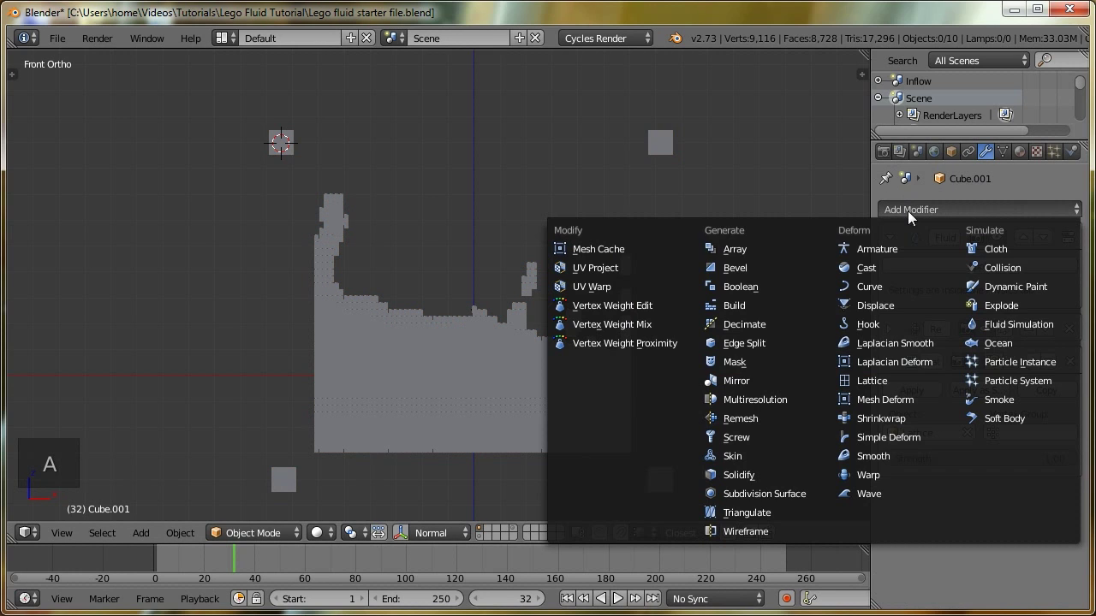
left_click(738, 287)
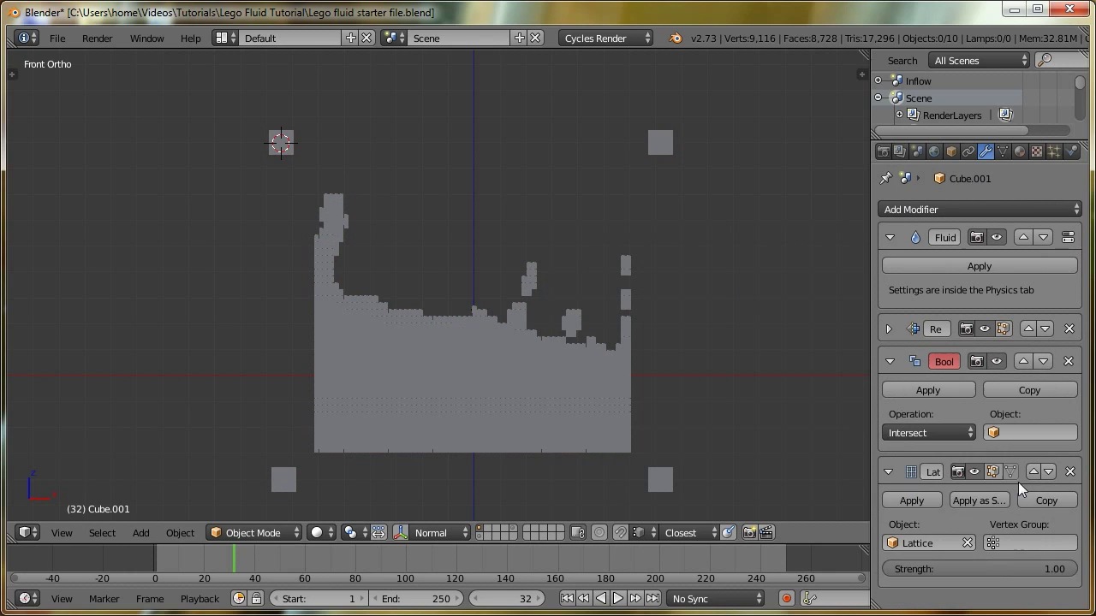
Move the Boolean modifier above Remesh and set it to Union with the corner cubes object Cube.006
left_click(1023, 360)
left_click(931, 400)
left_click(918, 360)
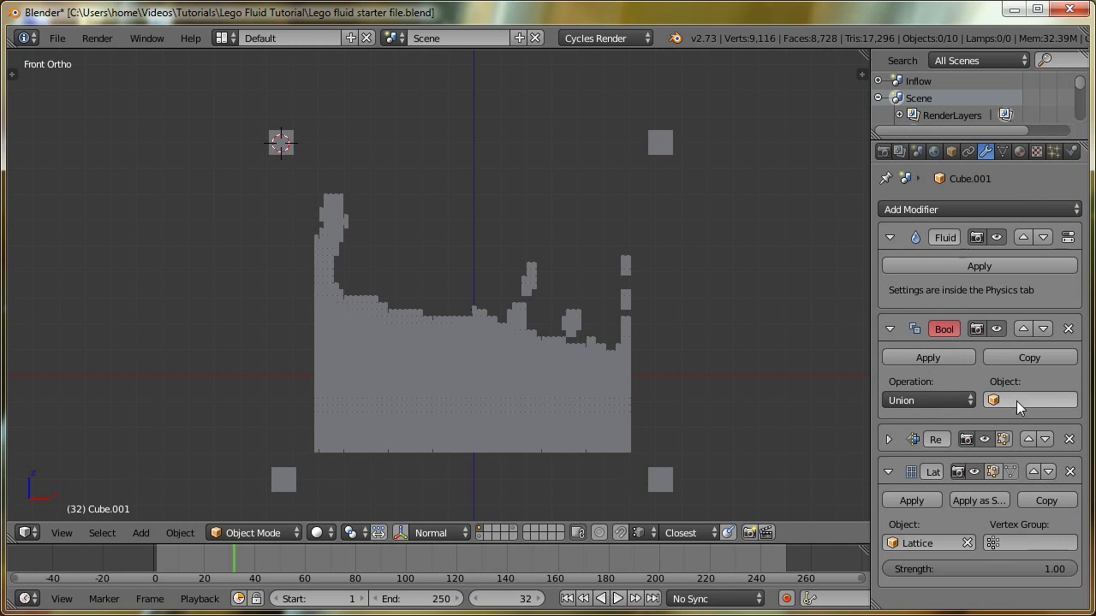
key("e")
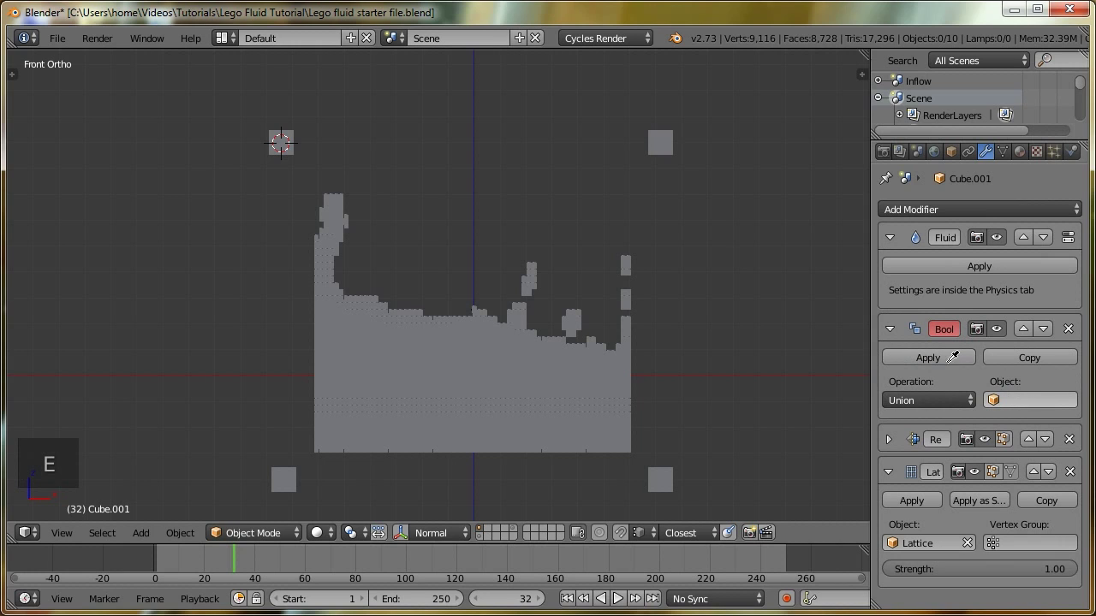
left_click(661, 143)
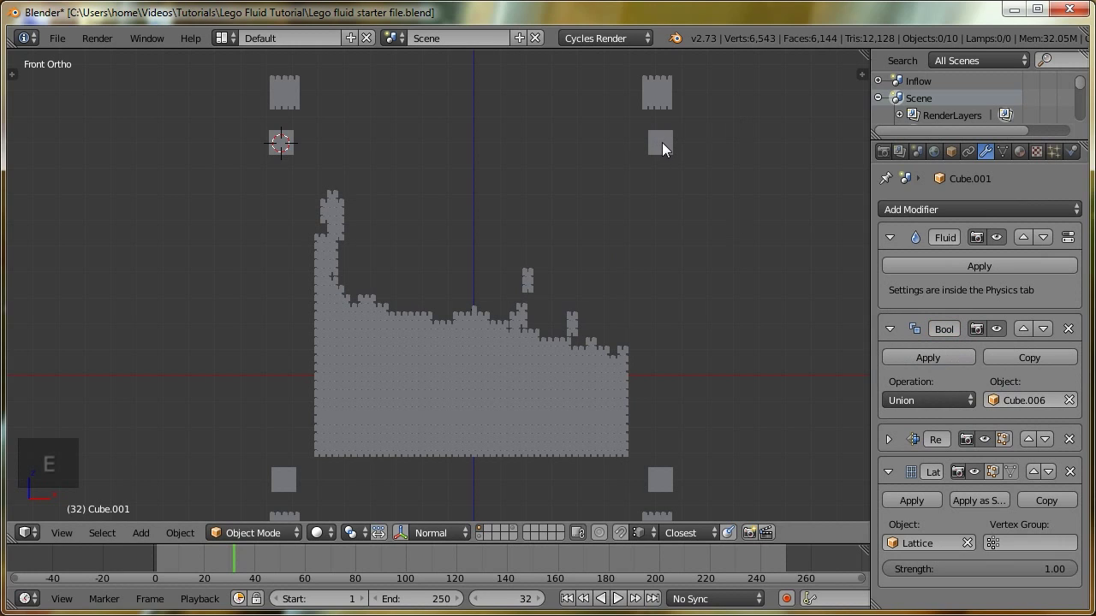
middle_click_drag(666, 148, 565, 234)
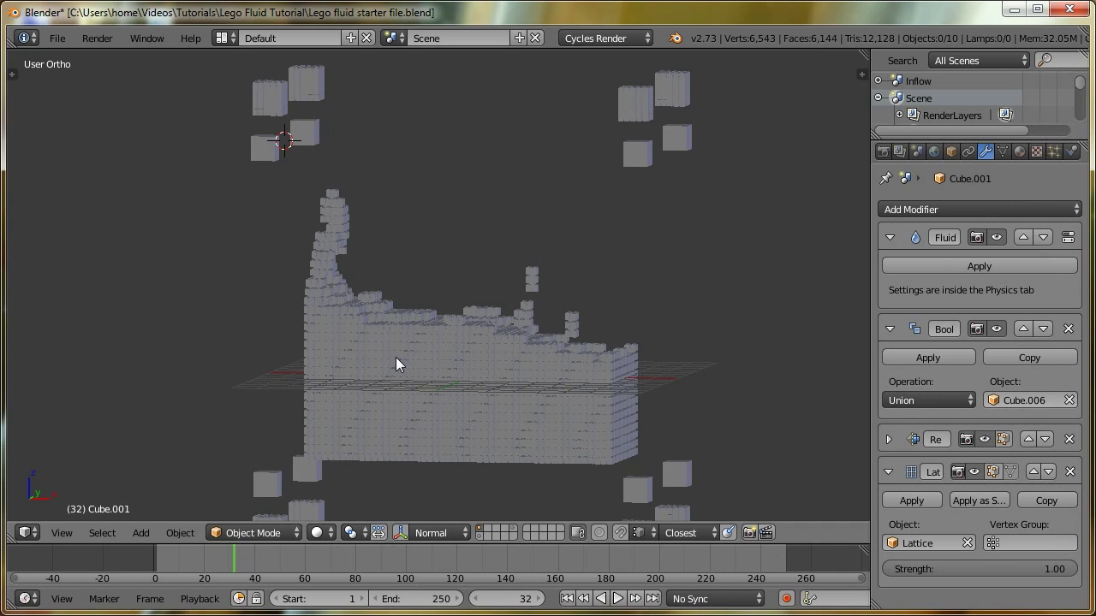
left_click(890, 329)
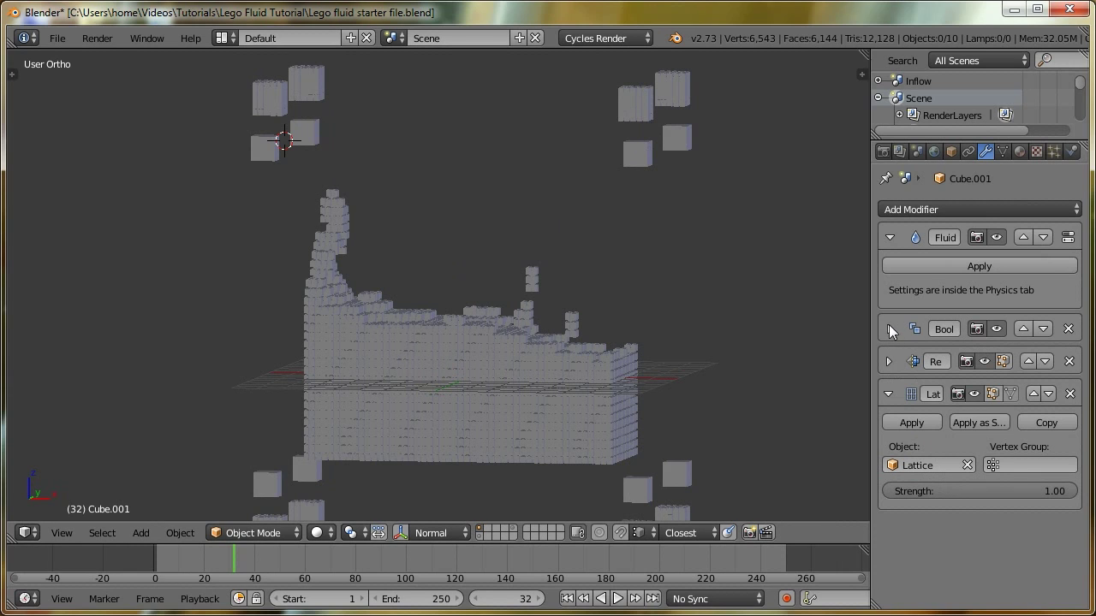
Hide the Lattice modifier's effect in the viewport and examine the corner cubes around the fluid at frames 17 and 22
left_click(975, 394)
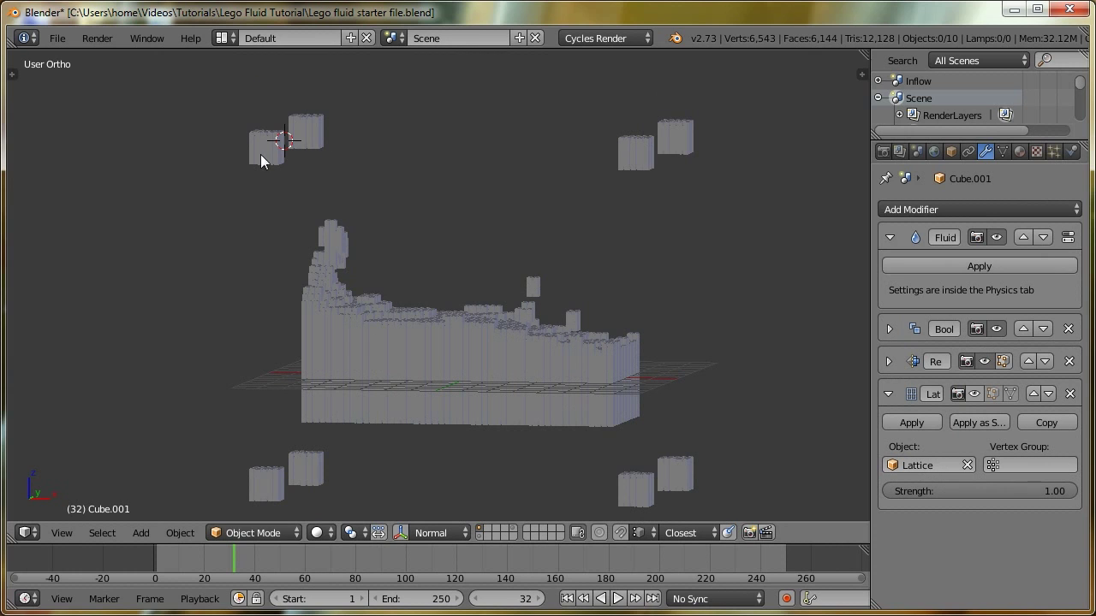
middle_click_drag(243, 147, 294, 230)
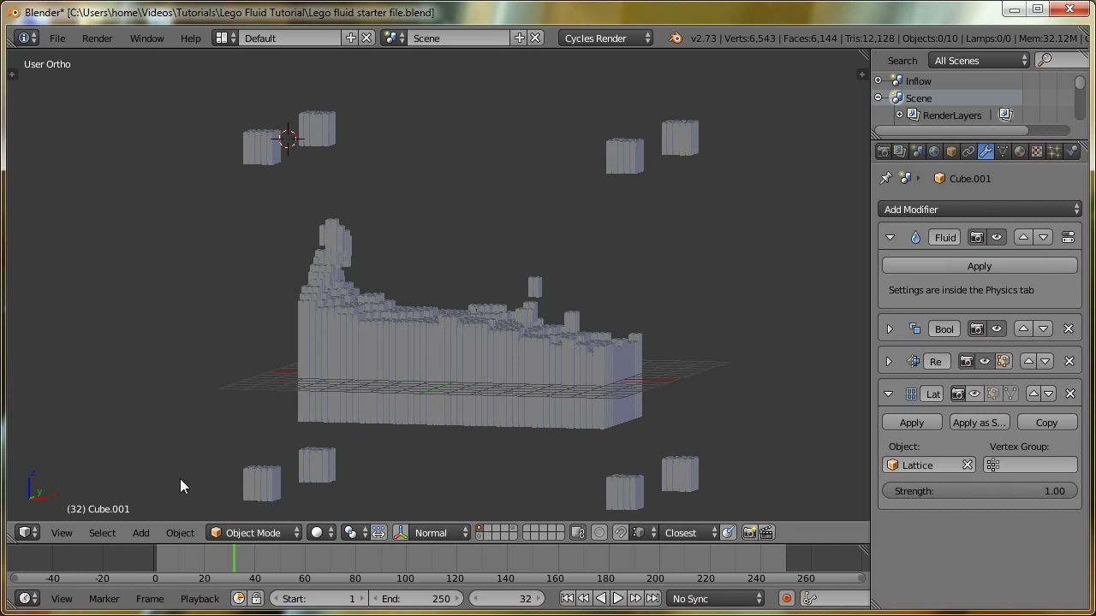
key("ctrl+s")
left_click_drag(177, 556, 201, 558)
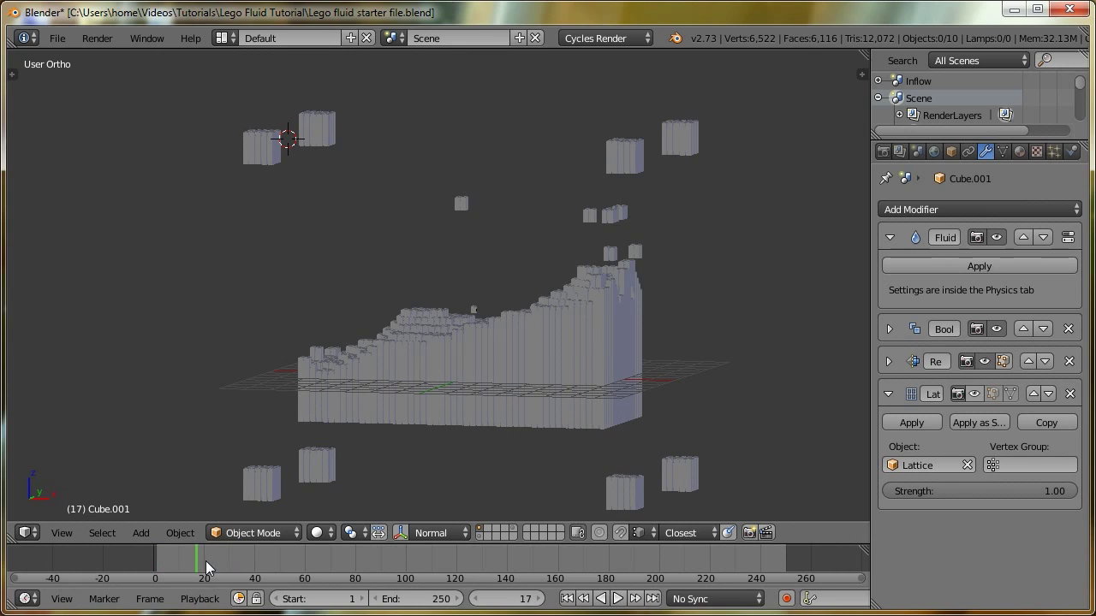
left_click(208, 562)
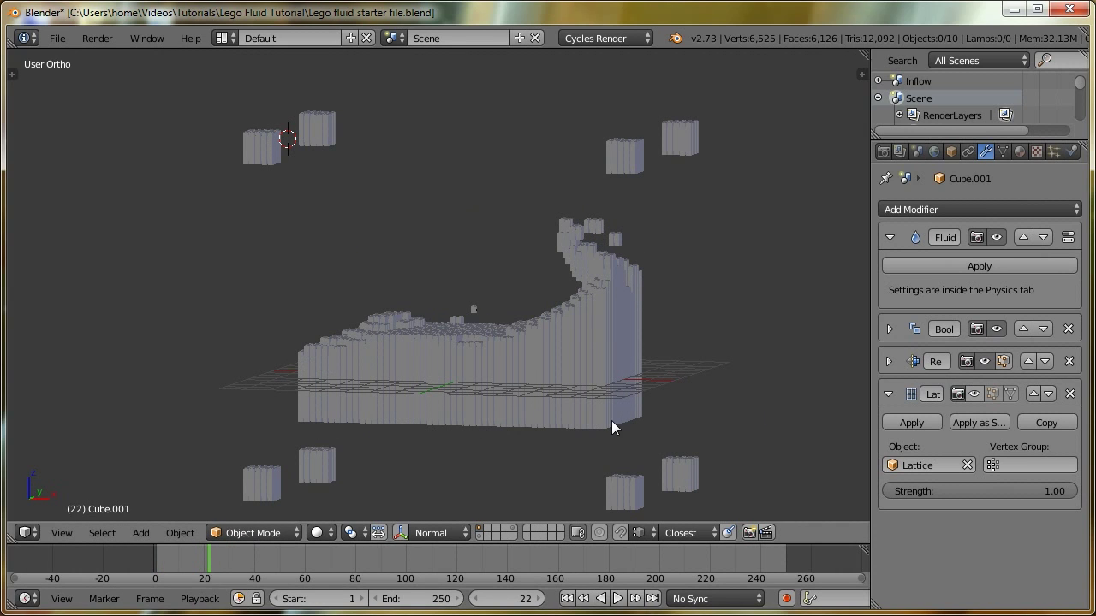
middle_click_drag(237, 270, 298, 301)
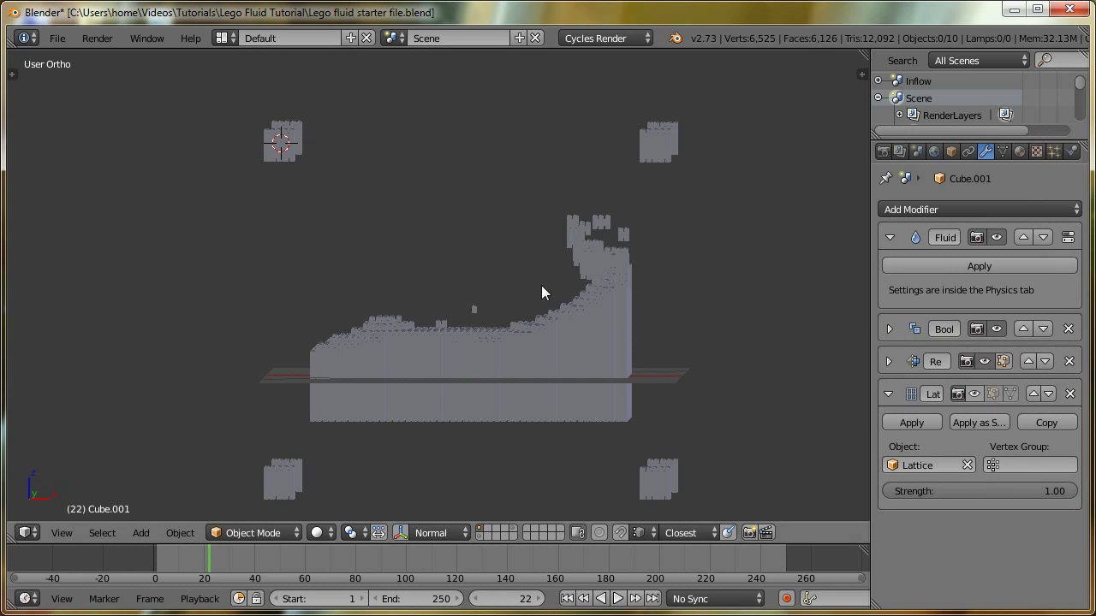
middle_click_drag(323, 248, 329, 246)
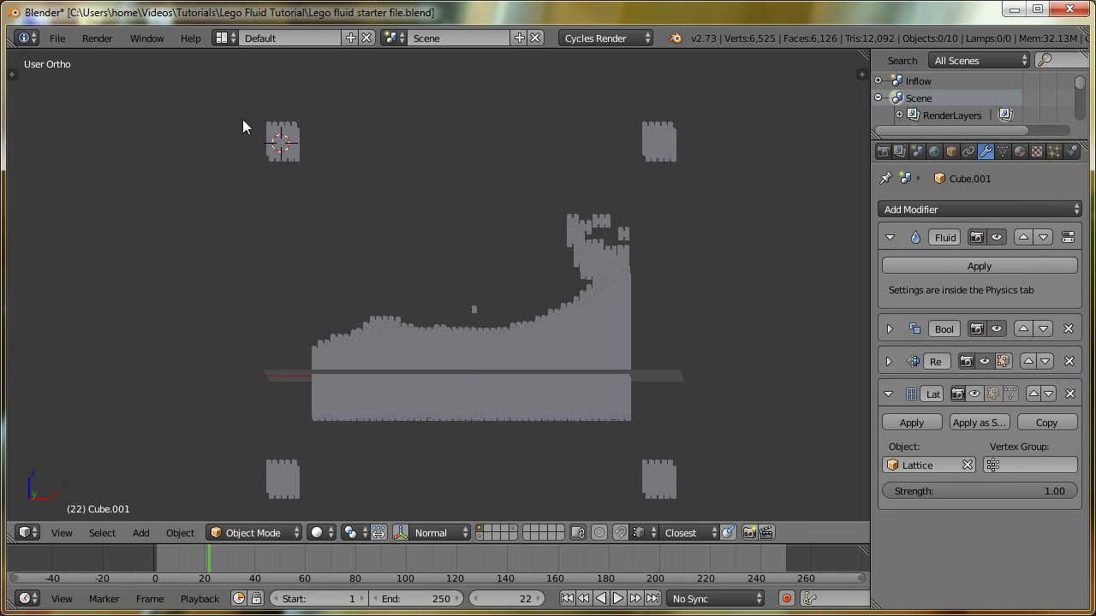
middle_click_drag(484, 291, 512, 305)
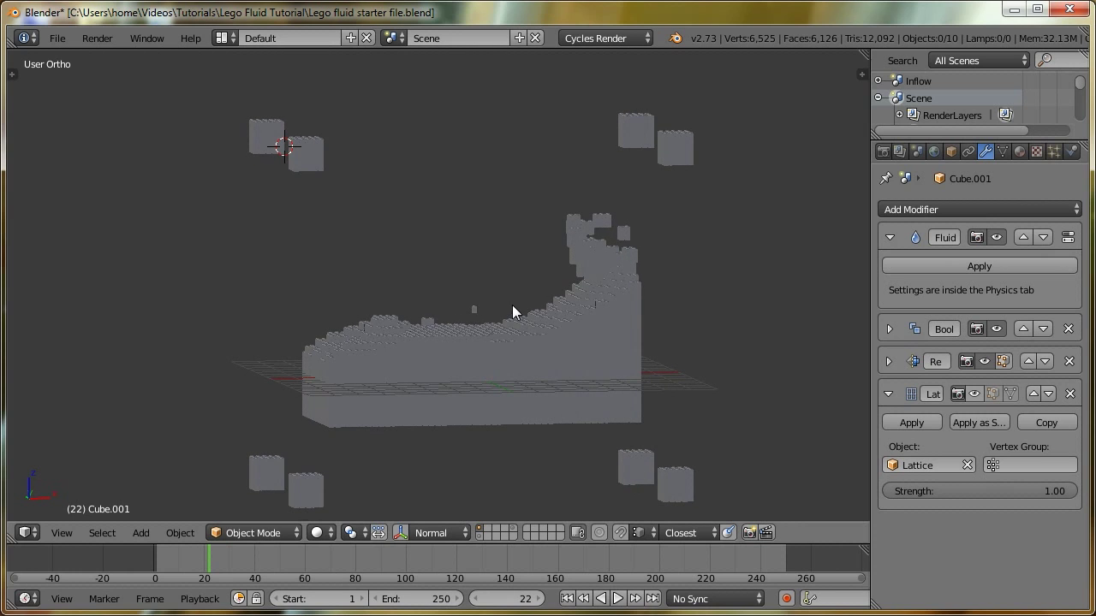
middle_click_drag(287, 173, 266, 164)
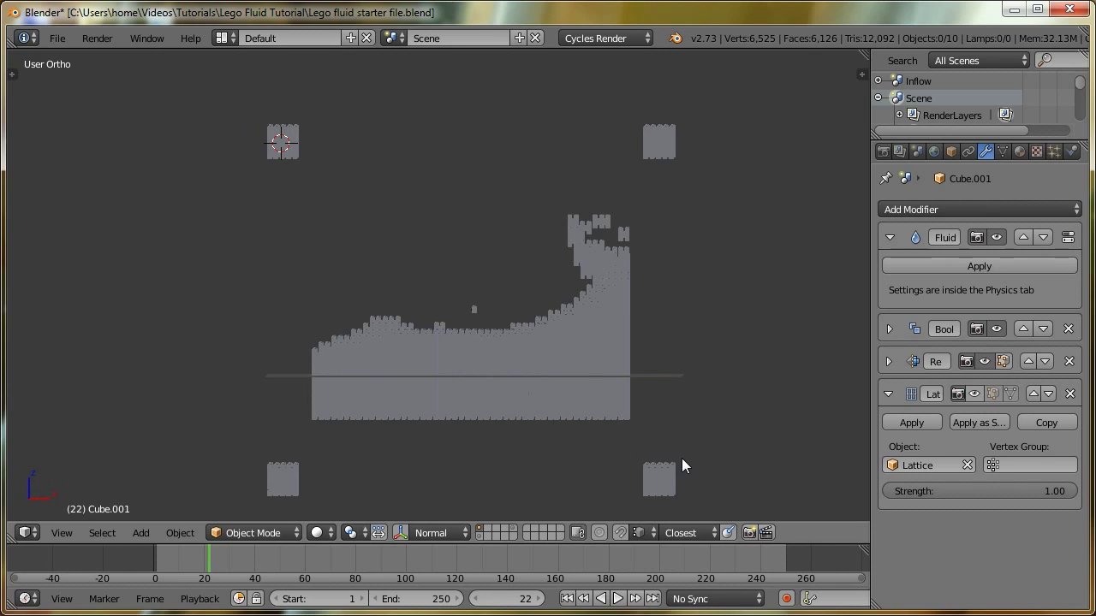
Compare the fluid with the Boolean modifier hidden and shown at different frames, and inspect the brick gaps at frame 50
left_click(996, 329)
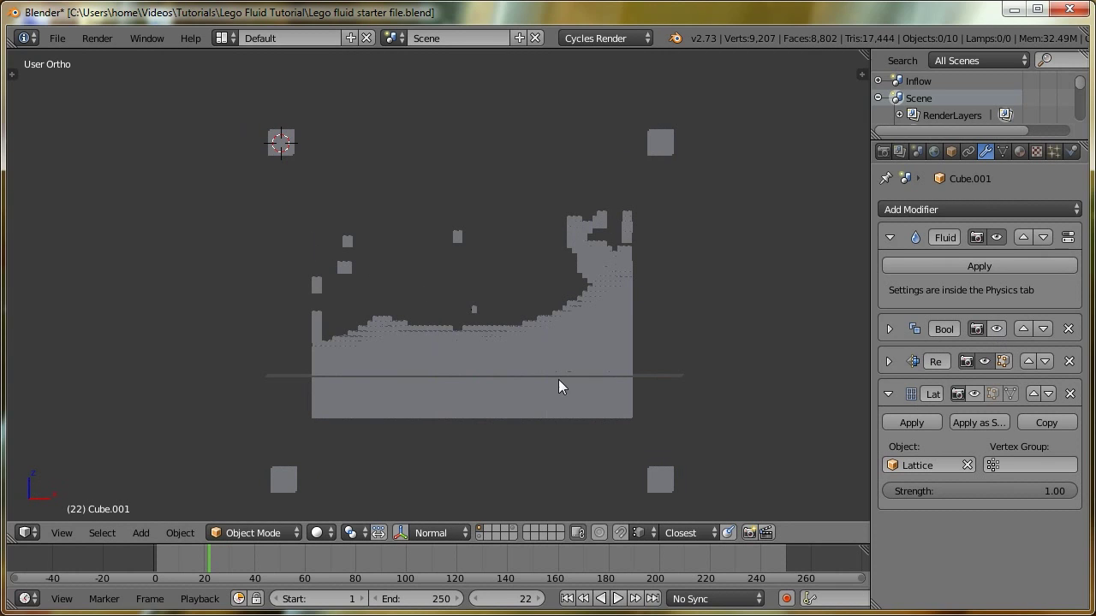
left_click(236, 558)
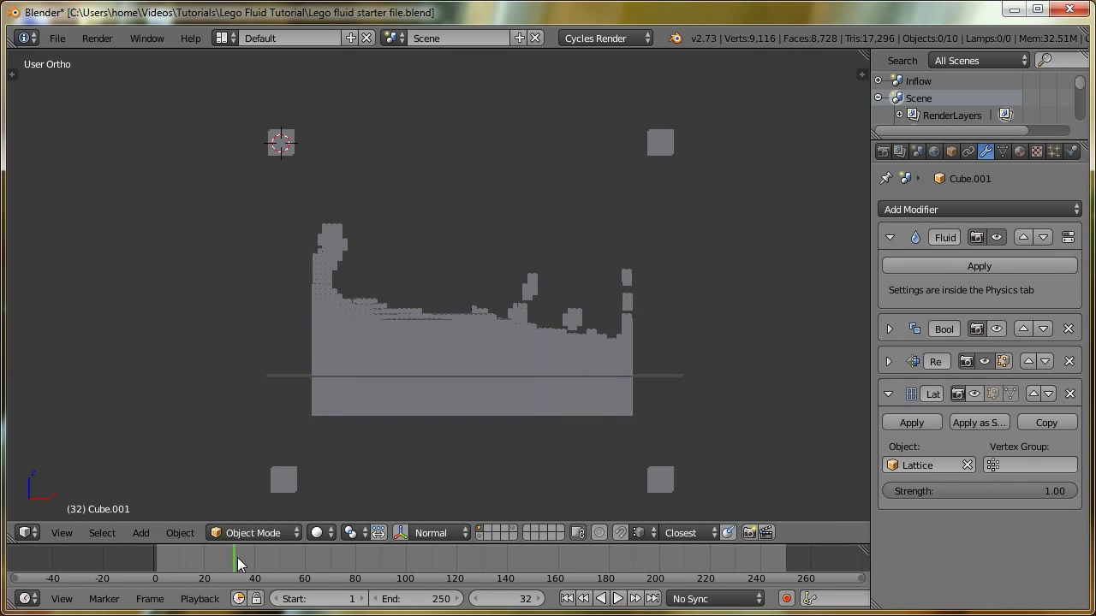
left_click(996, 330)
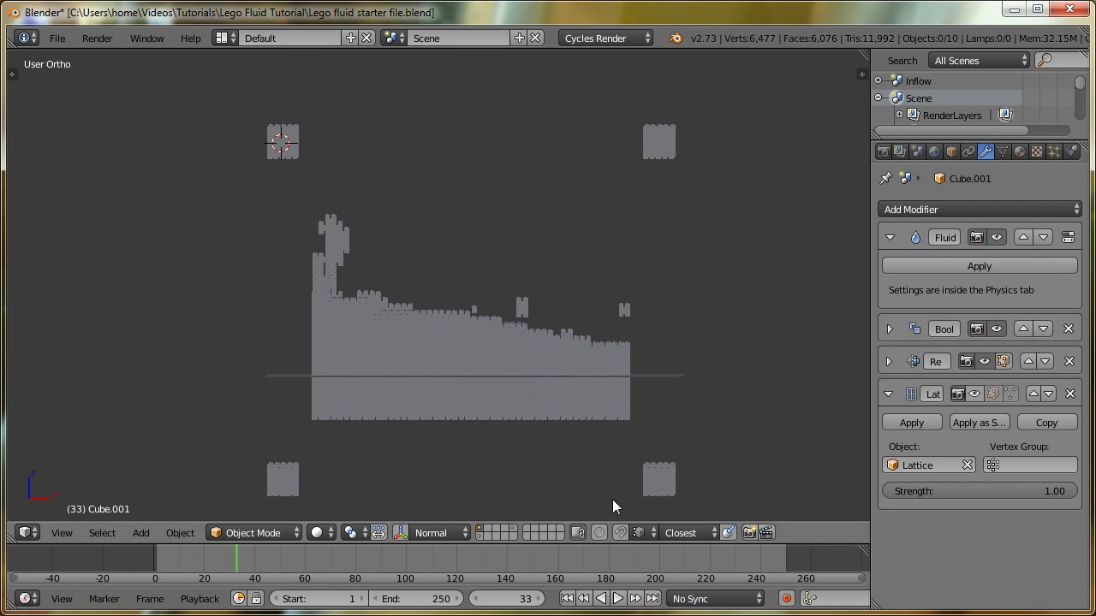
left_click(280, 559)
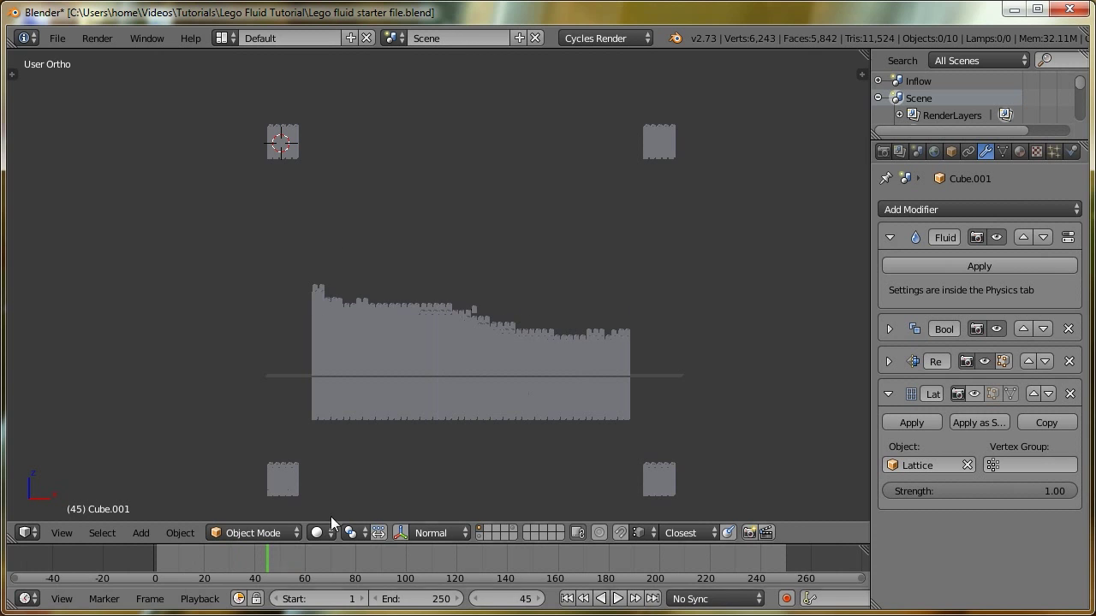
scroll(403, 346, "up", 10)
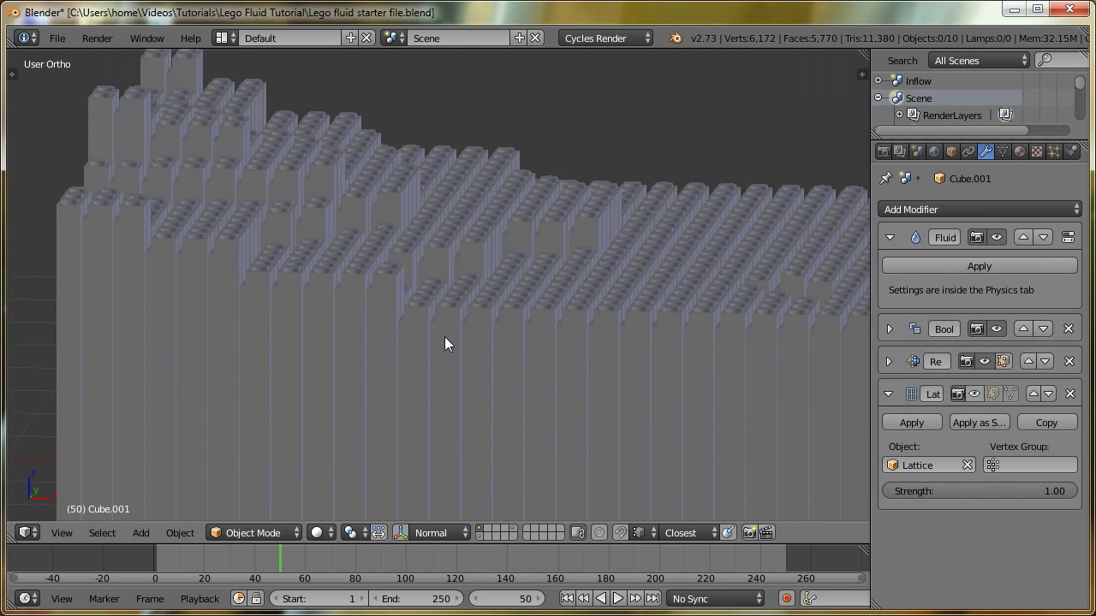
scroll(395, 312, "up", 6)
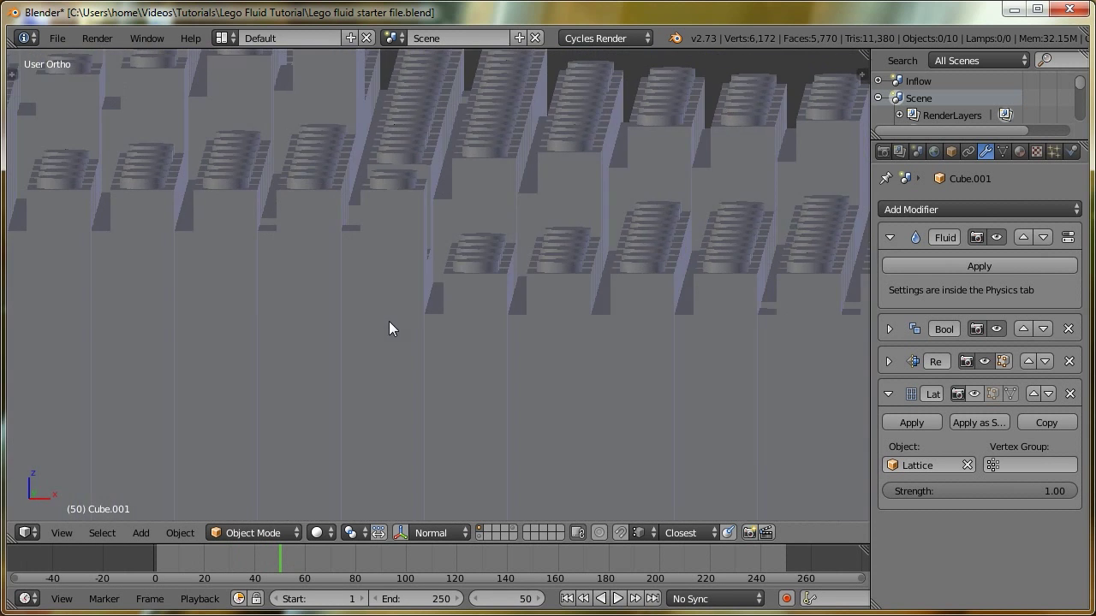
scroll(394, 400, "down", 8)
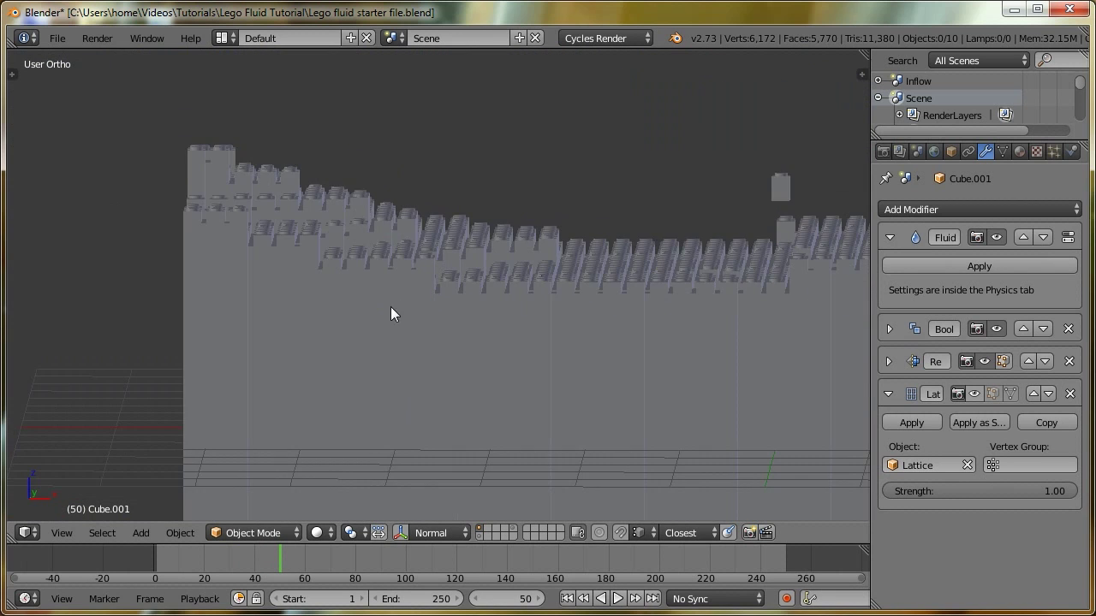
Select the instanced Lego brick Cube.003 and scale it up uniformly to close the gaps between neighbouring bricks
right_click(615, 237)
scroll(536, 367, "up", 8)
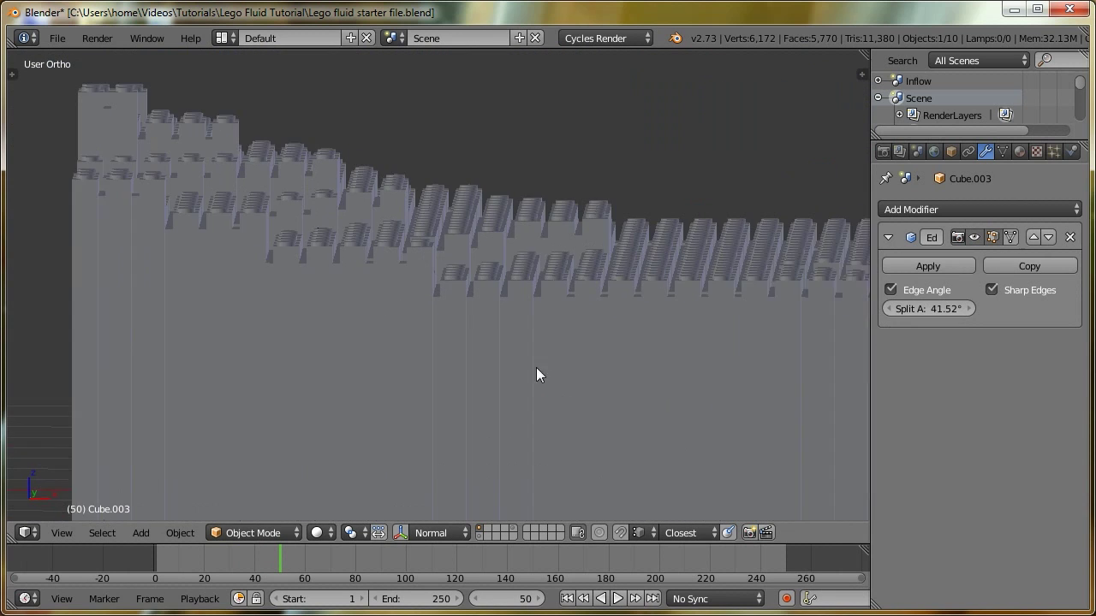
key("s")
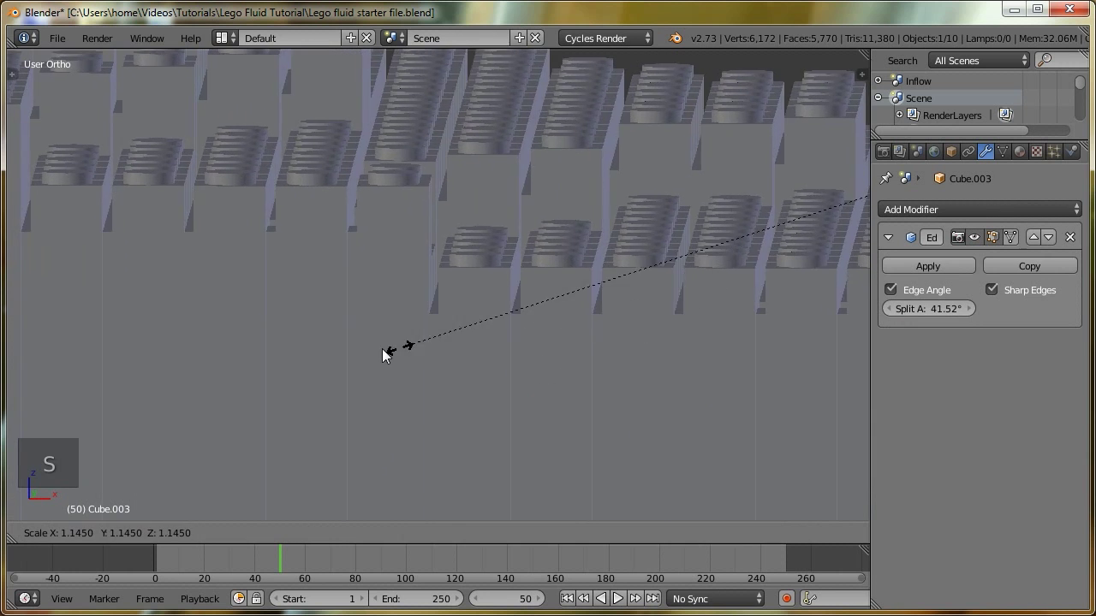
left_click(253, 382)
Show the Lattice modifier's effect on the fluid again, deselect everything and examine the brick spacing from several angles
middle_click_drag(349, 350, 370, 314)
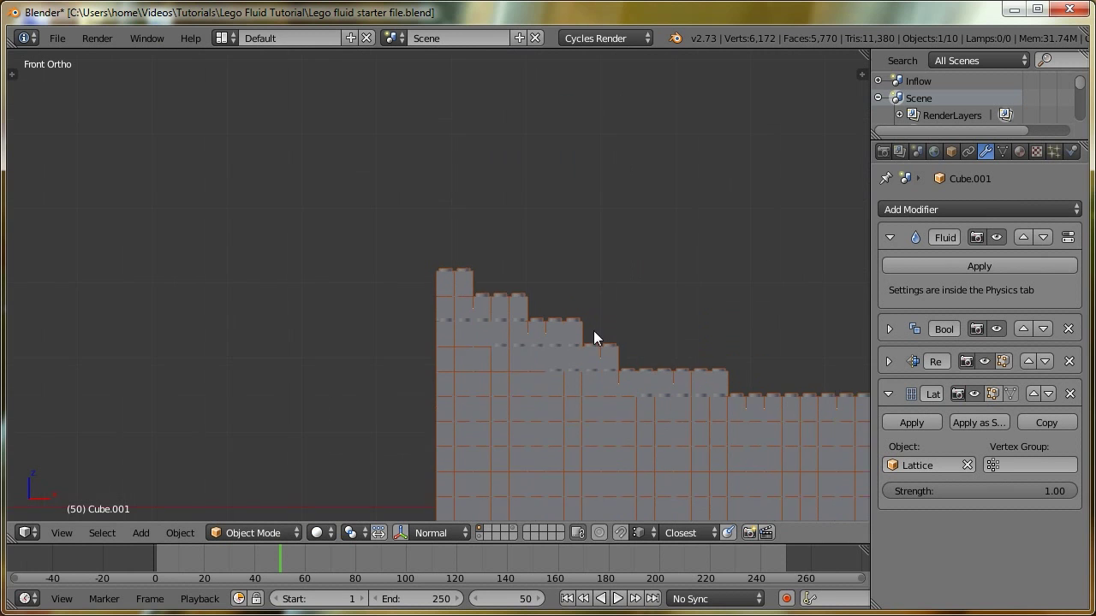
scroll(556, 299, "down", 4)
key("a")
middle_click_drag(488, 299, 480, 277)
middle_click_drag(479, 233, 473, 274)
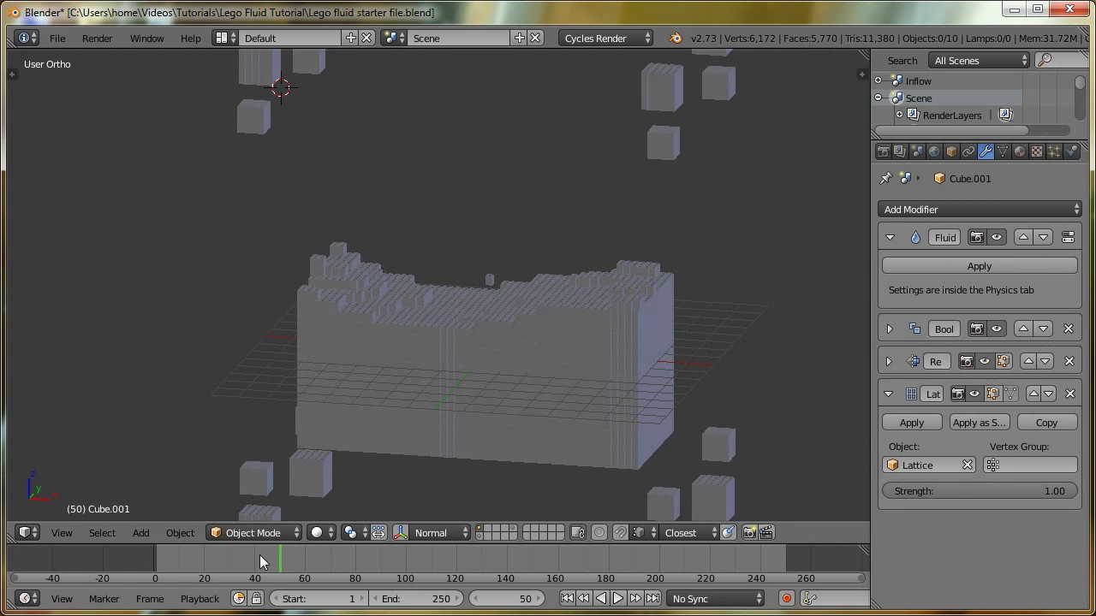
middle_click_drag(370, 259, 333, 278)
key("n")
key("n")
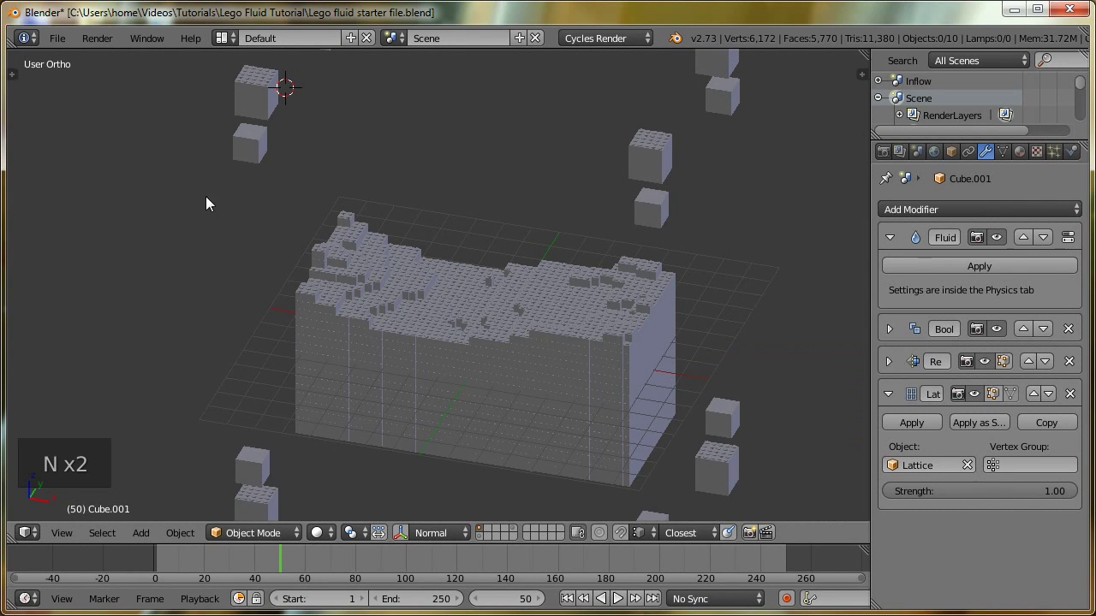
middle_click_drag(247, 182, 301, 227)
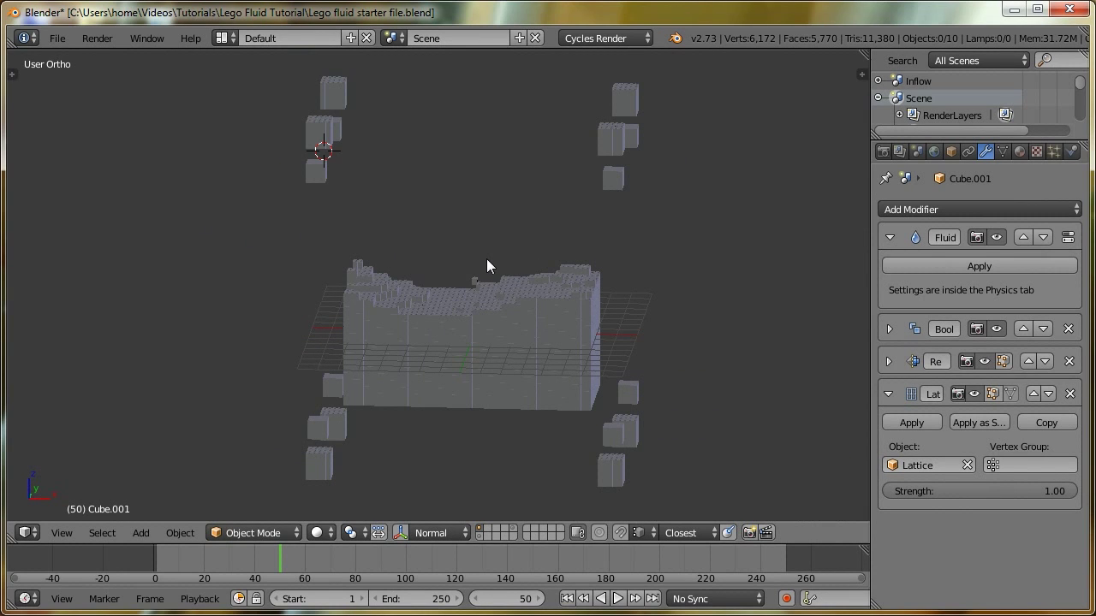
Add a cube at the fluid's centre in front view and scale it up slightly wider than the fluid
key("KP_1")
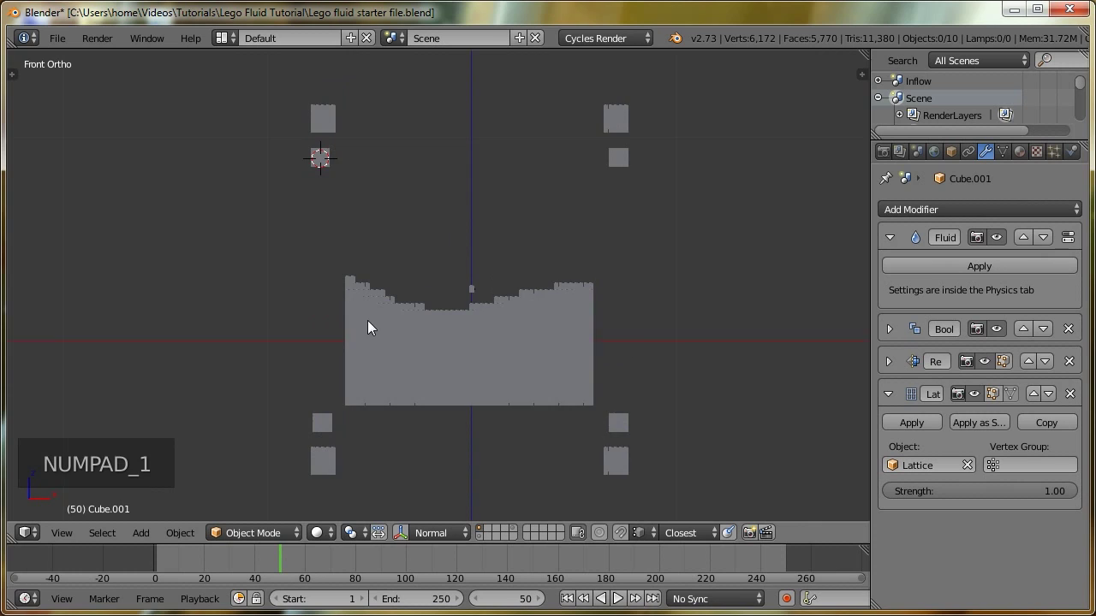
middle_click_drag(376, 333, 367, 303, "shift")
left_click(462, 310)
key("shift+a")
left_click(524, 322)
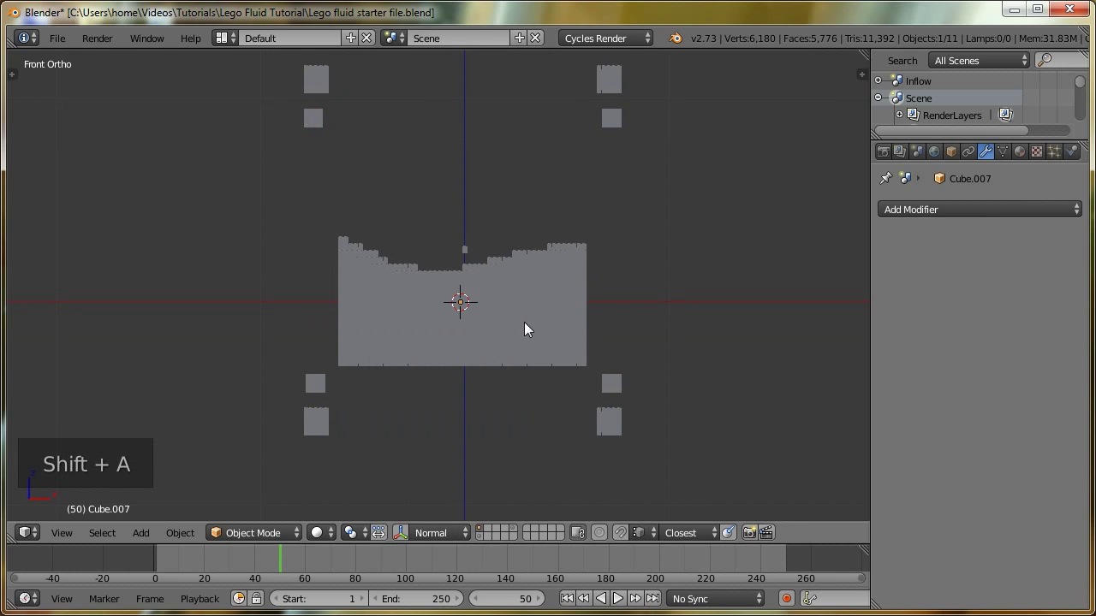
key("s")
left_click(643, 318)
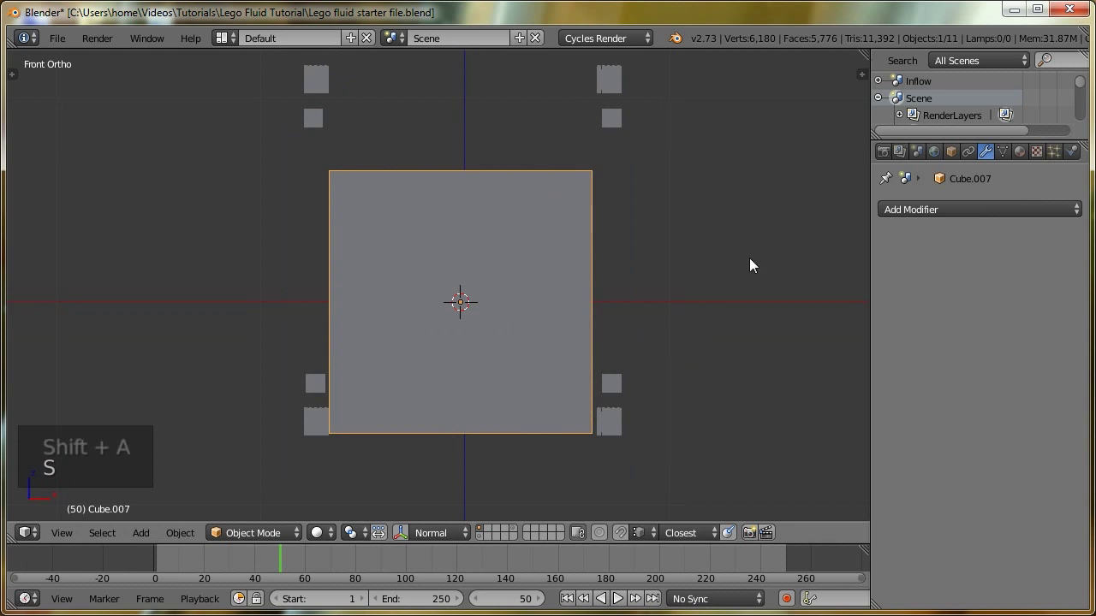
Set the new cube's maximum draw type to Wire
left_click(948, 148)
left_click(905, 486)
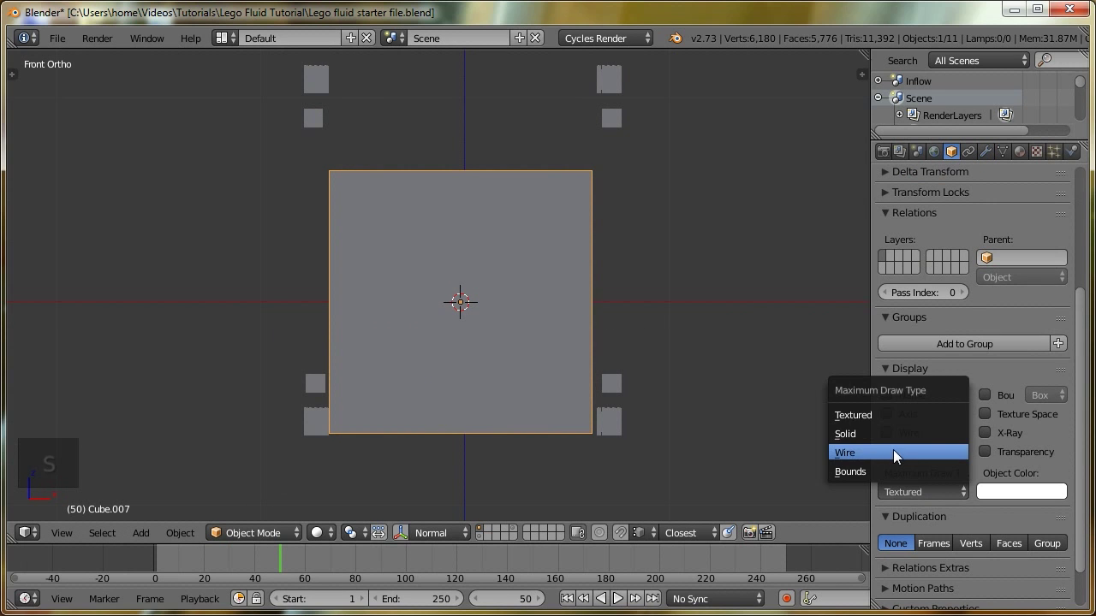
left_click(893, 449)
Flatten the wire cube vertically, enlarge it to leave a margin around the fluid, and raise it slightly
key("s")
right_click(618, 396)
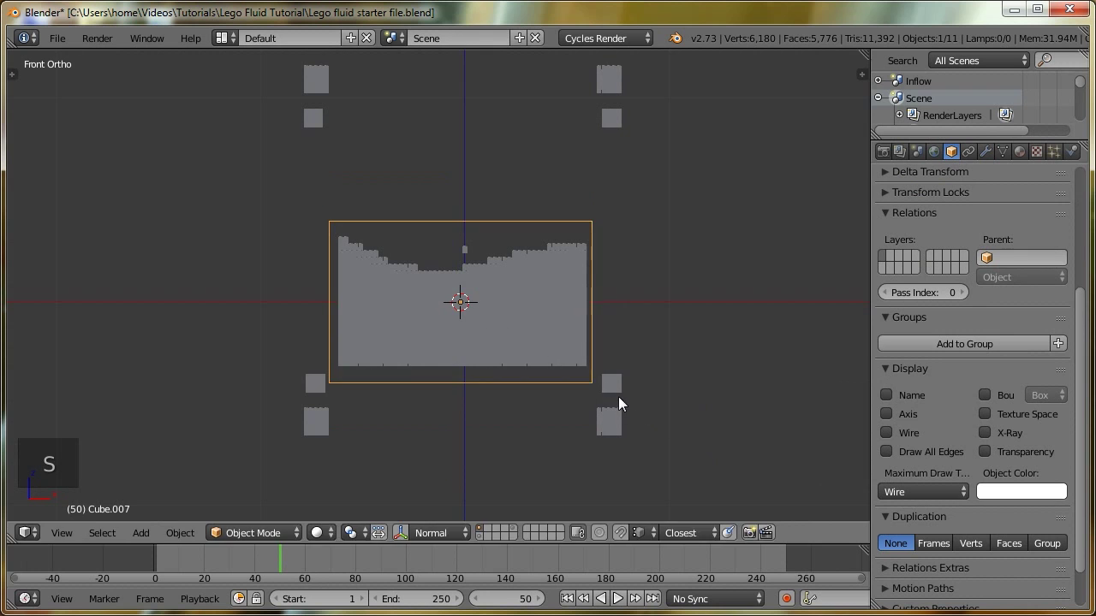
key("s")
left_click(670, 413)
key("g")
left_click(670, 395)
Scale the wire cube down along Y to fit it more closely to the fluid's depth
middle_click_drag(670, 396, 773, 347)
key("s")
key("y")
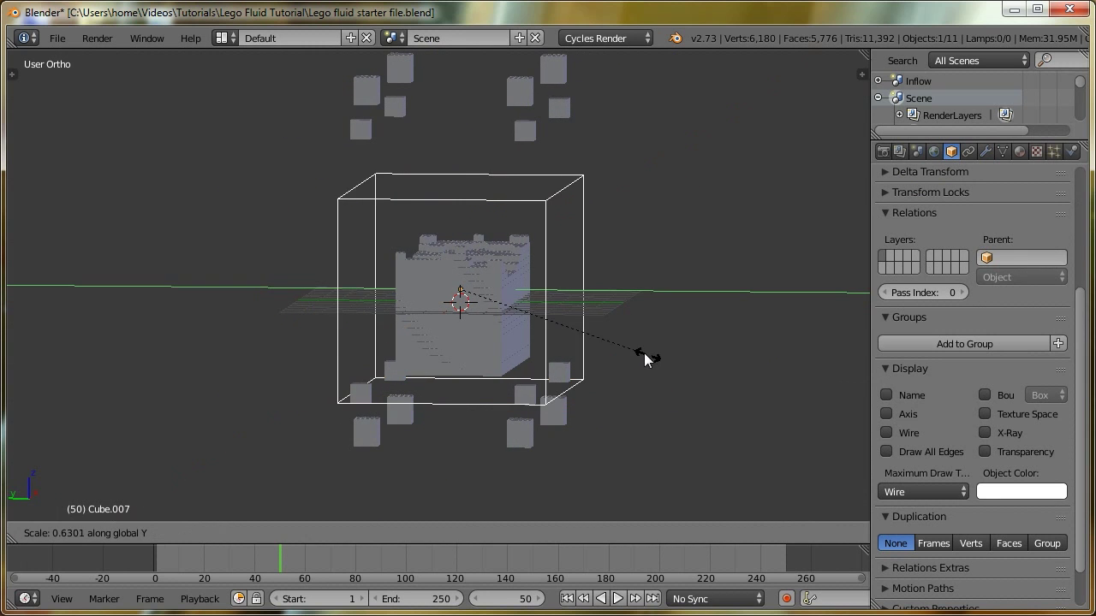
left_click(505, 334)
middle_click_drag(505, 332, 437, 337)
Move the lower corner cubes down about 2.22 along Z in edit mode, clear of the wire cube
key("KP_1")
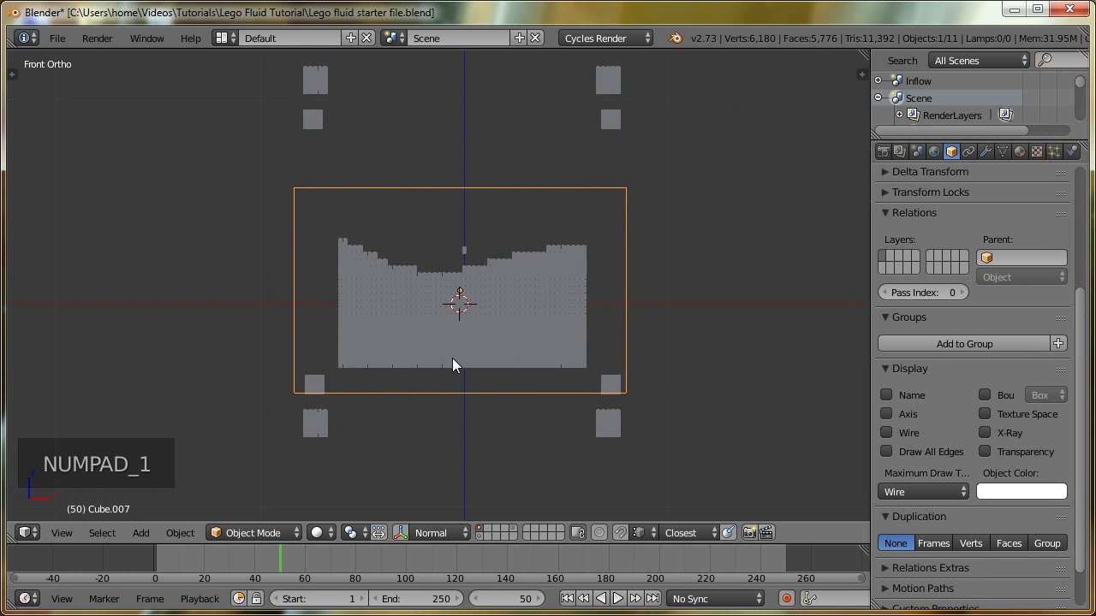
scroll(424, 362, "down", 2, "shift")
scroll(423, 369, "up", 1)
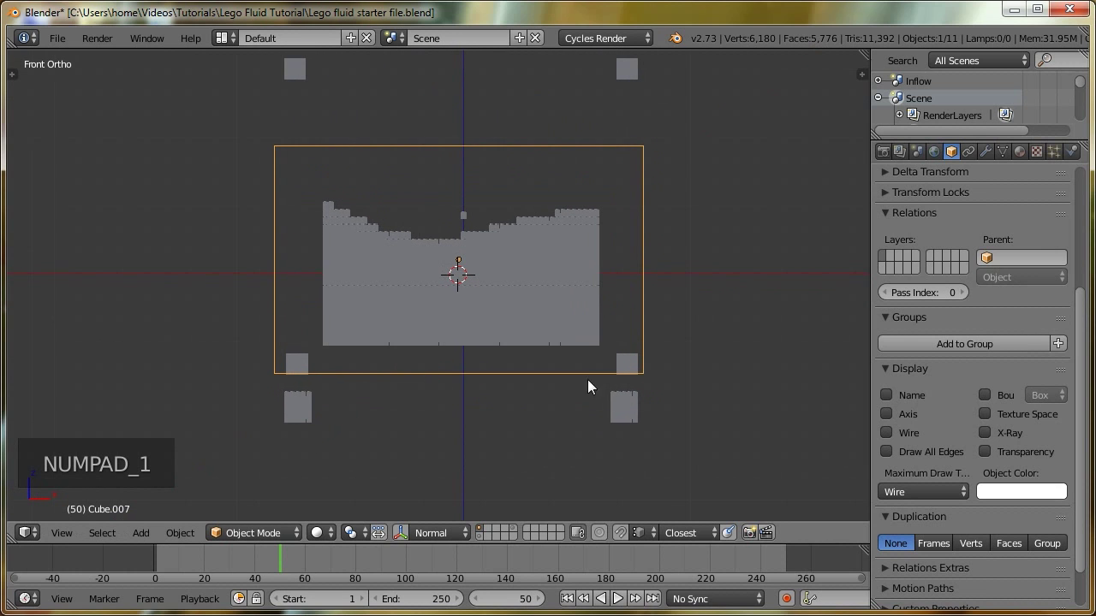
right_click(630, 366)
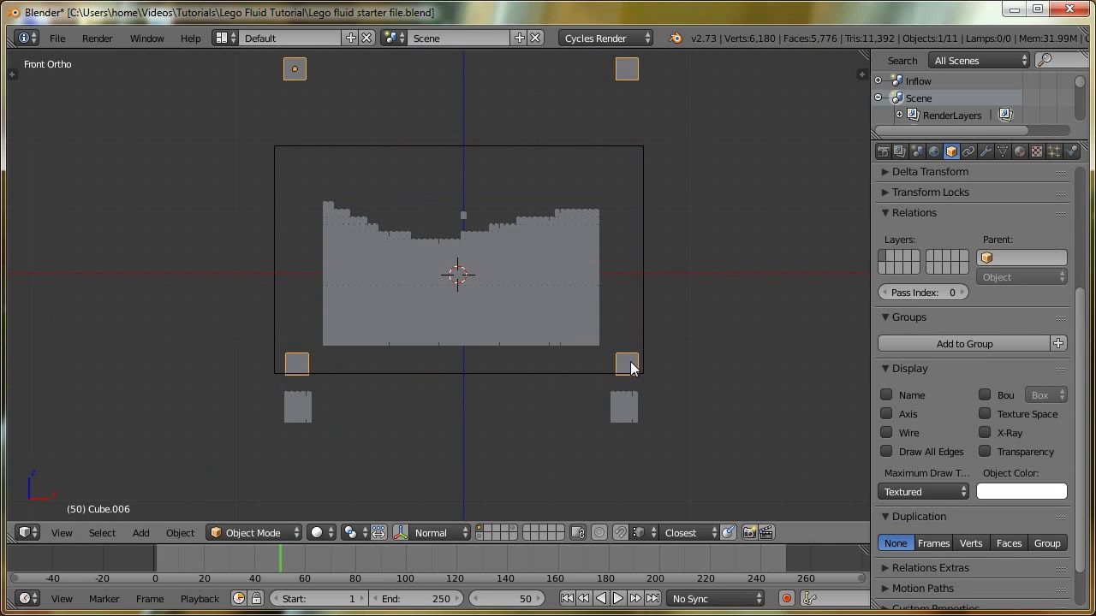
key("Tab")
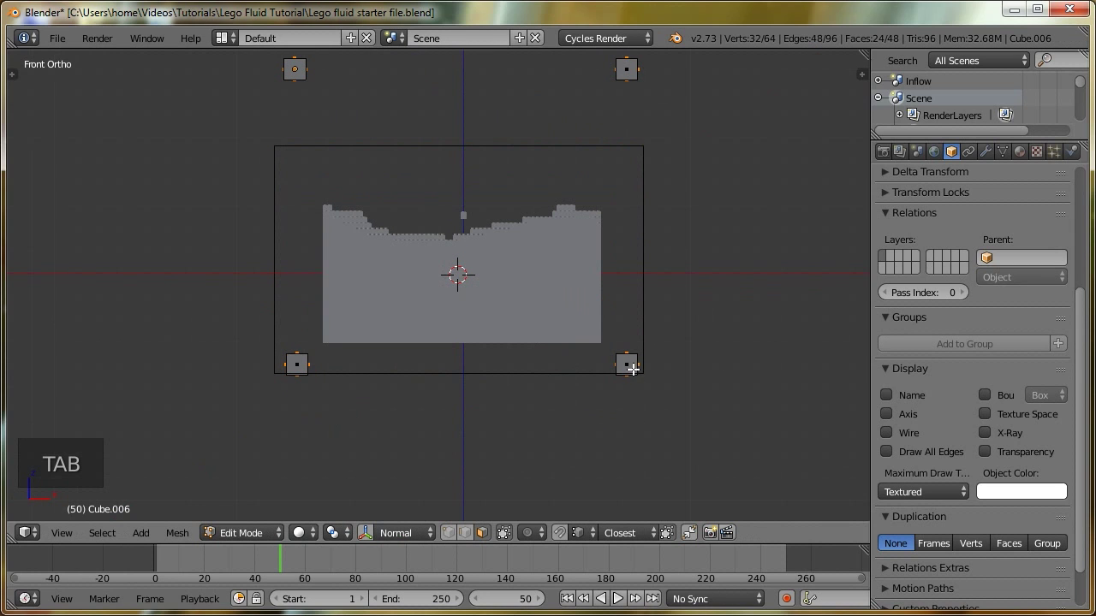
key("l")
key("l")
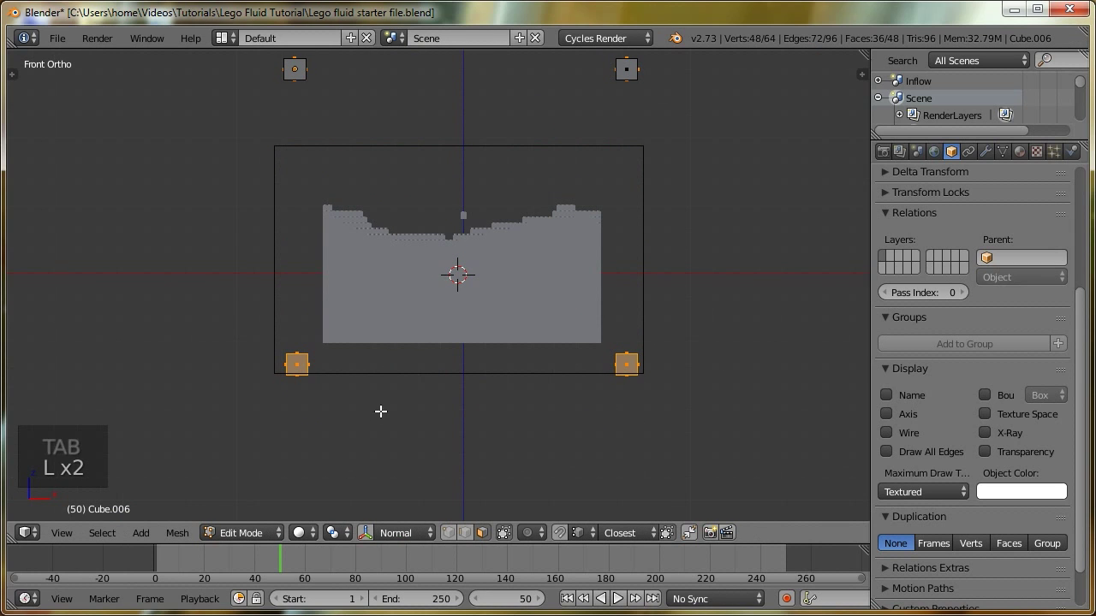
key("z")
key("z")
key("b")
key("g")
key("z")
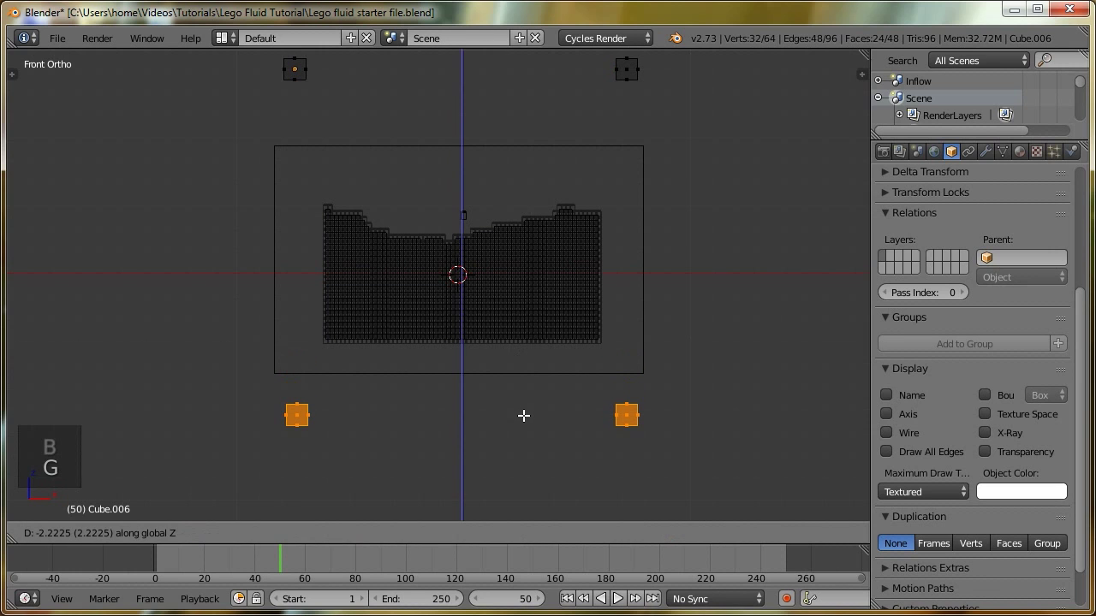
left_click(524, 416)
key("Tab")
left_click(237, 381)
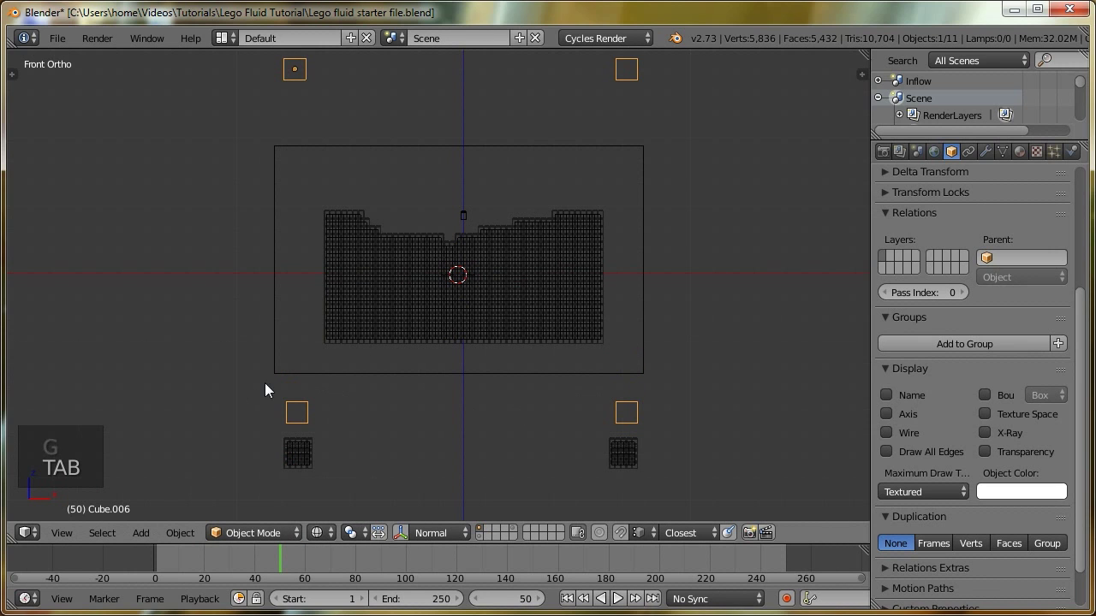
key("z")
middle_click_drag(411, 403, 439, 412)
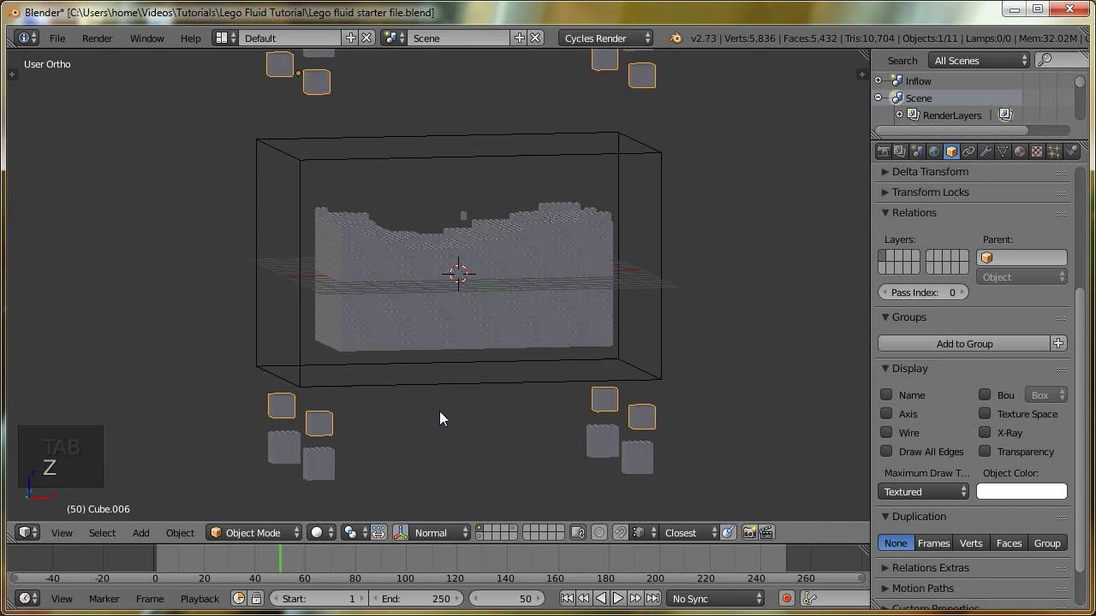
Add a second Boolean modifier to the fluid and place it above the Lattice modifier
right_click(302, 172)
left_click(985, 151)
right_click(550, 230)
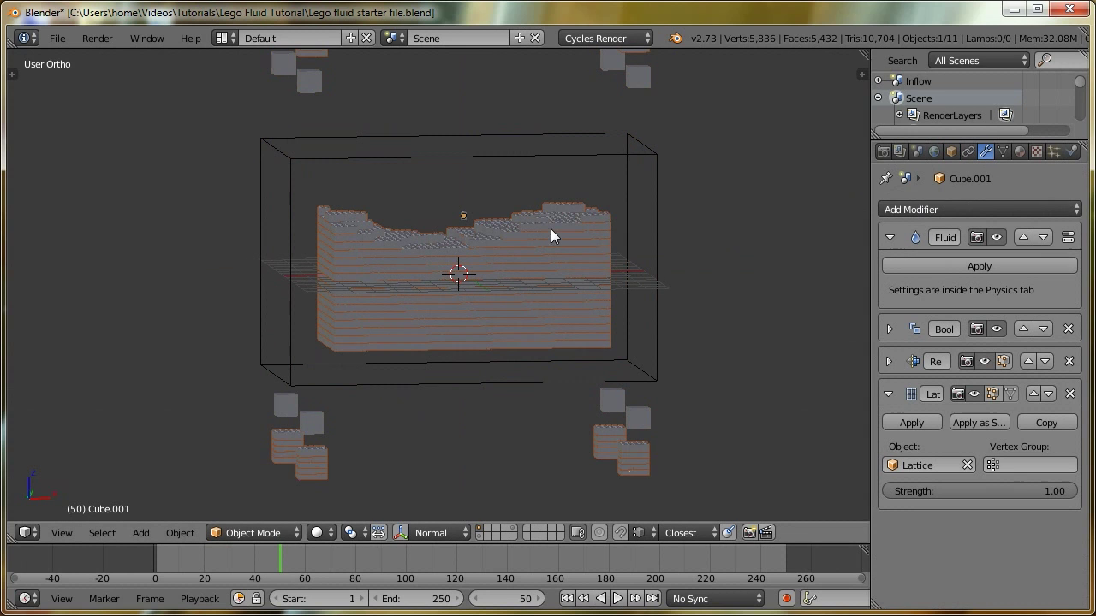
left_click(918, 208)
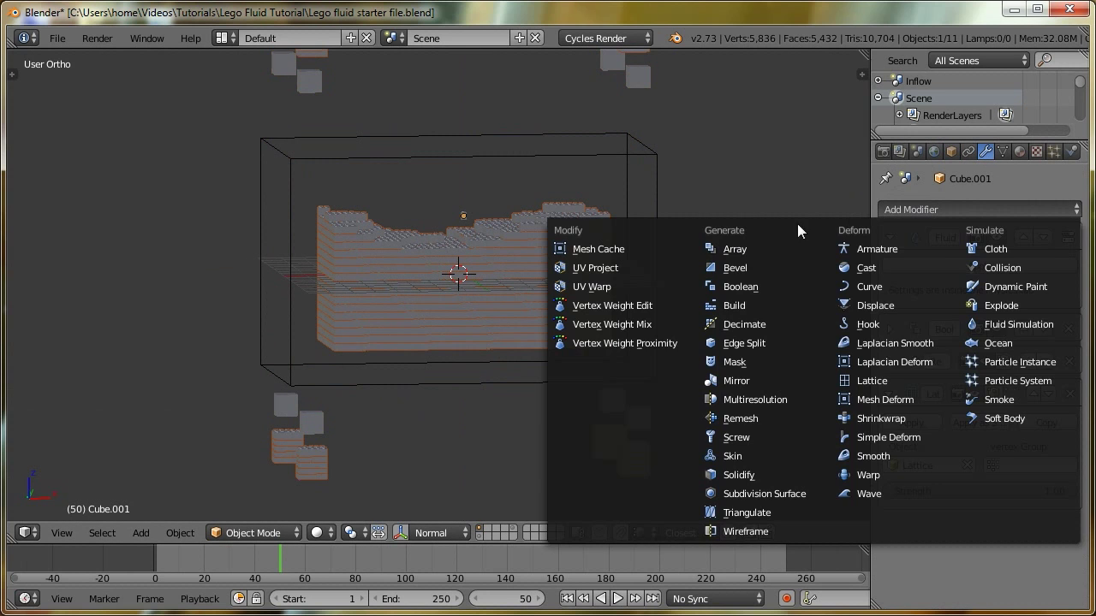
left_click(739, 286)
key("a")
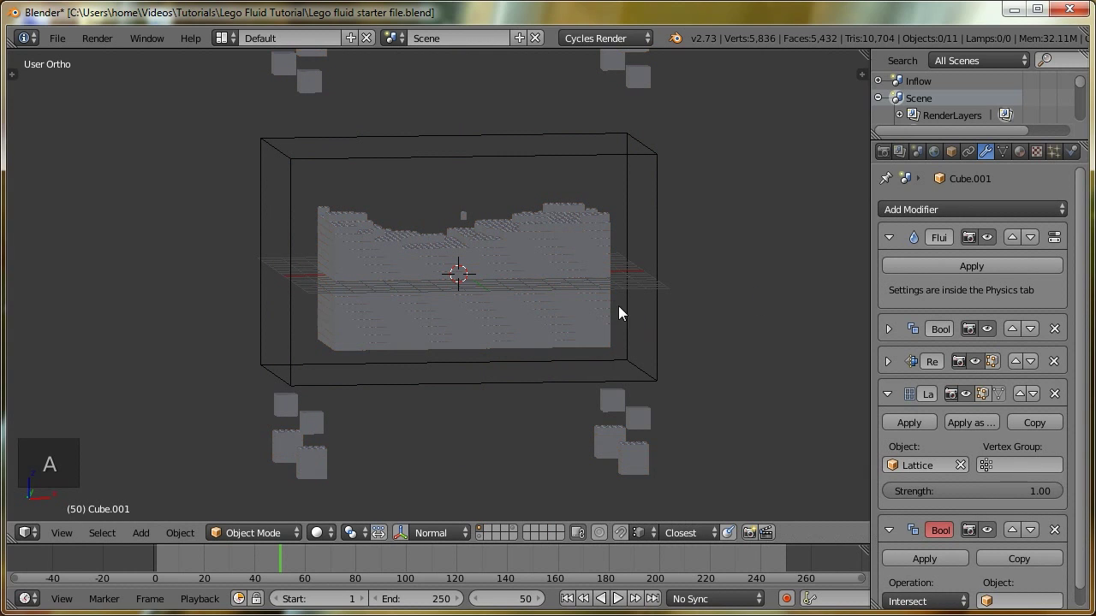
scroll(993, 488, "down", 1)
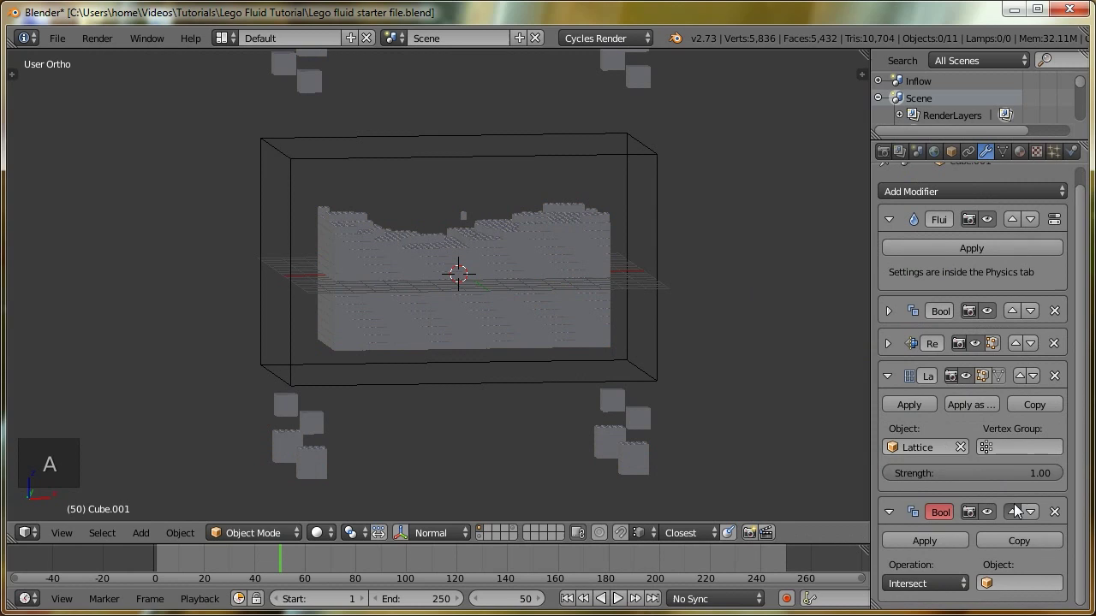
left_click(1014, 511)
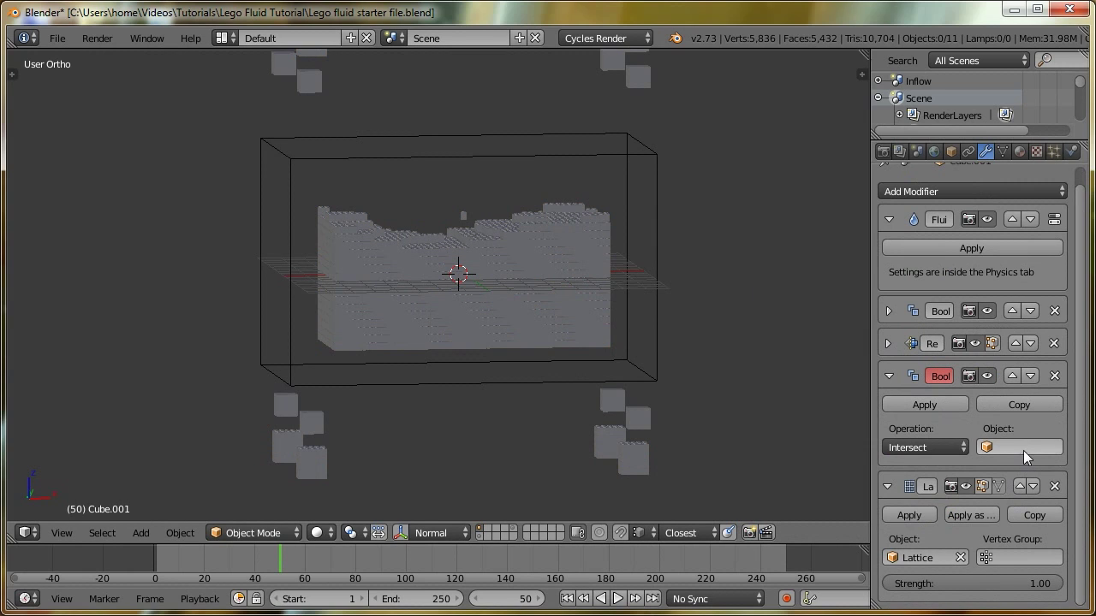
Pick the wire cube as the object of the new Intersect Boolean and collapse the modifier
key("e")
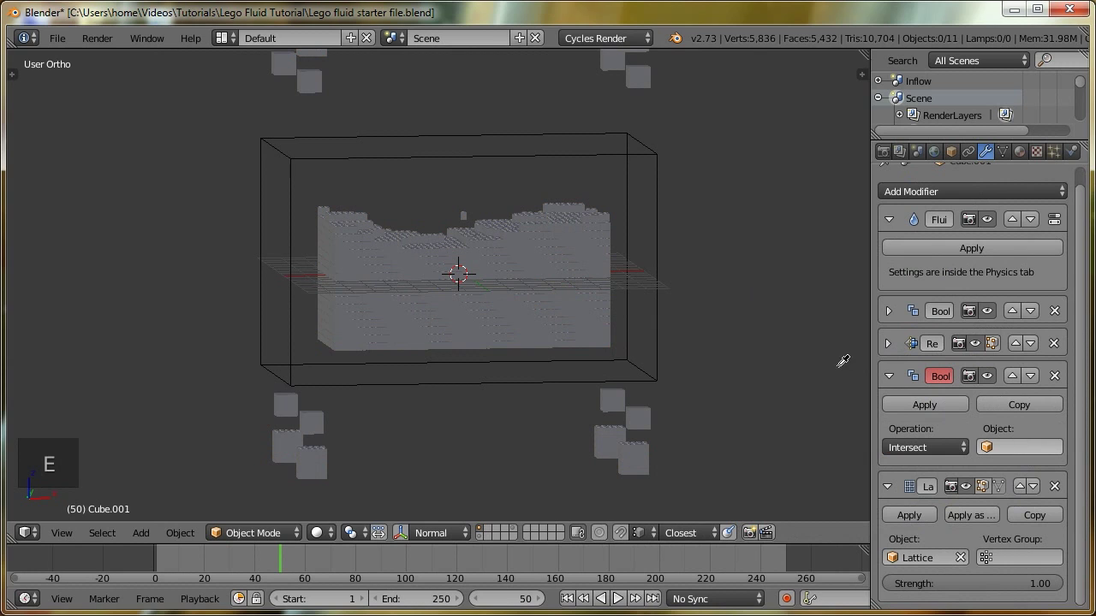
left_click(663, 274)
middle_click_drag(664, 275, 700, 274)
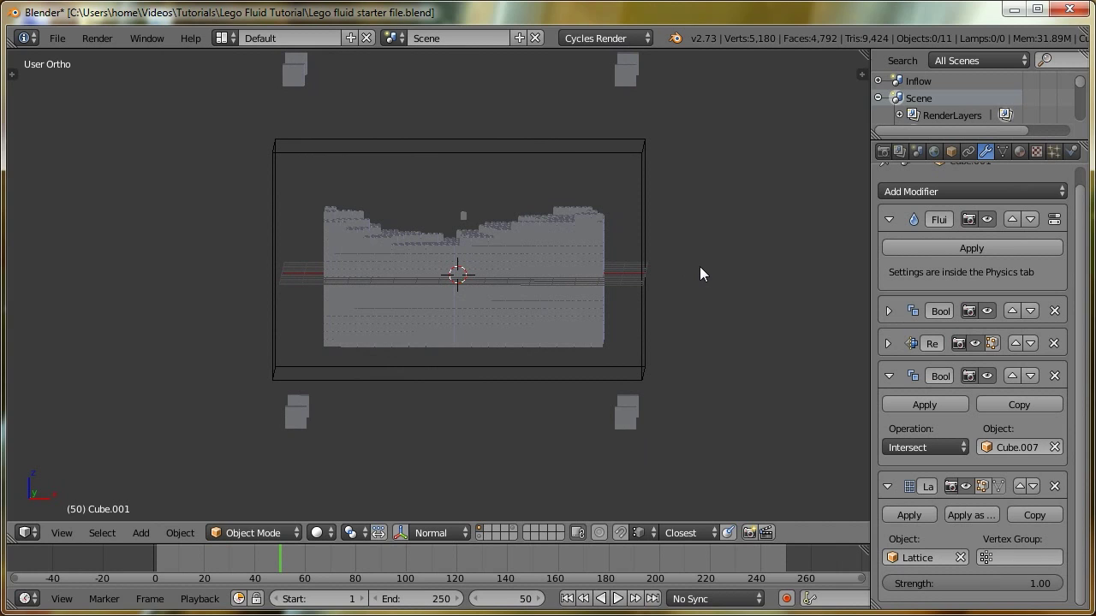
left_click(887, 376)
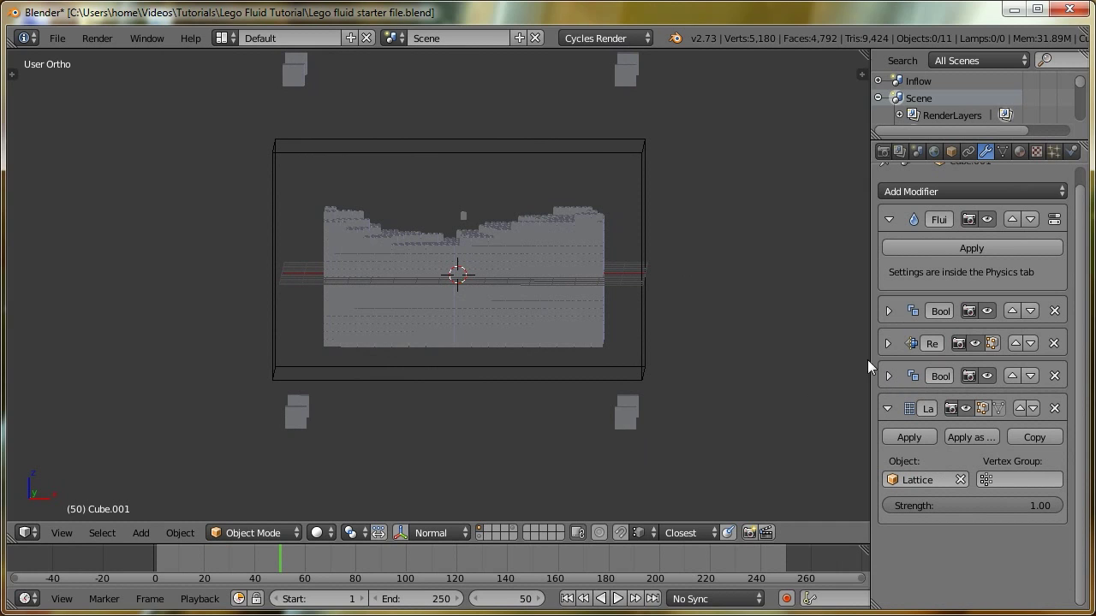
Move the wire cube and the corner cubes together to layer 2
right_click(626, 74)
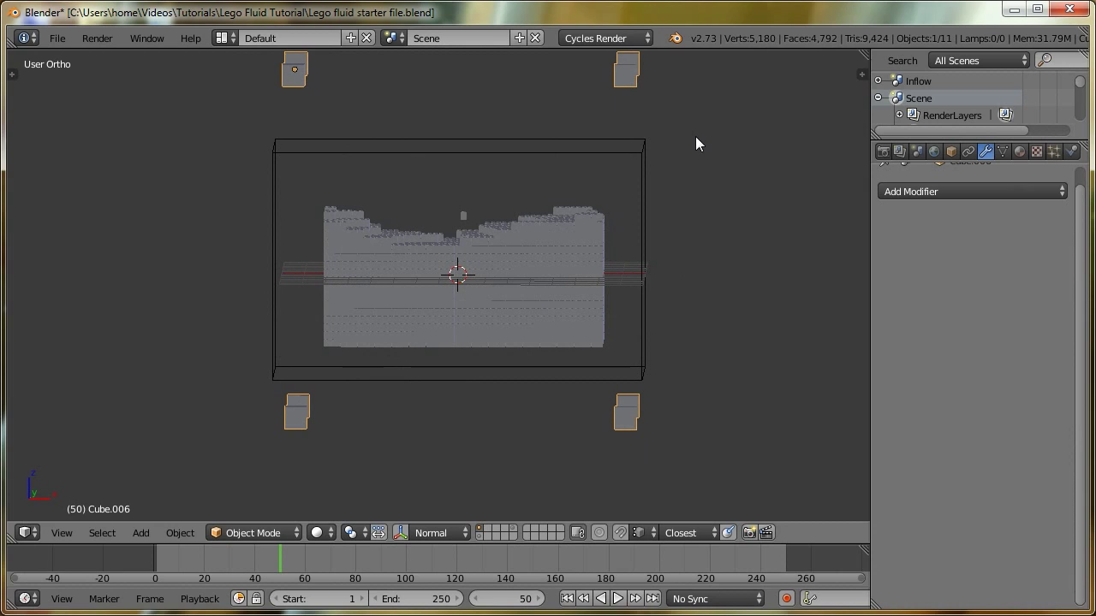
key("ctrl+h")
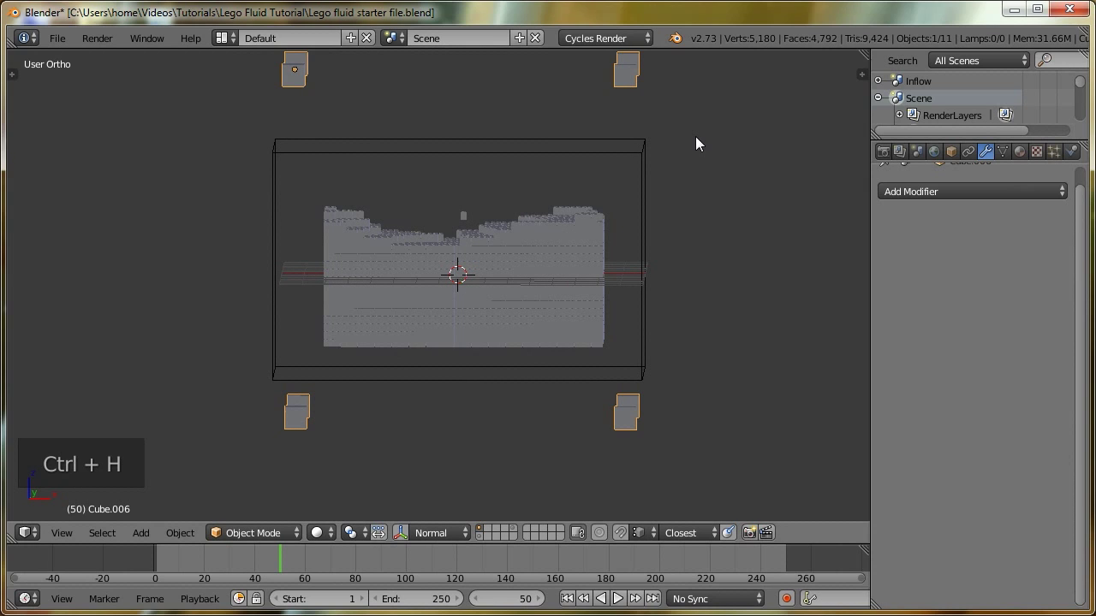
key("alt+h")
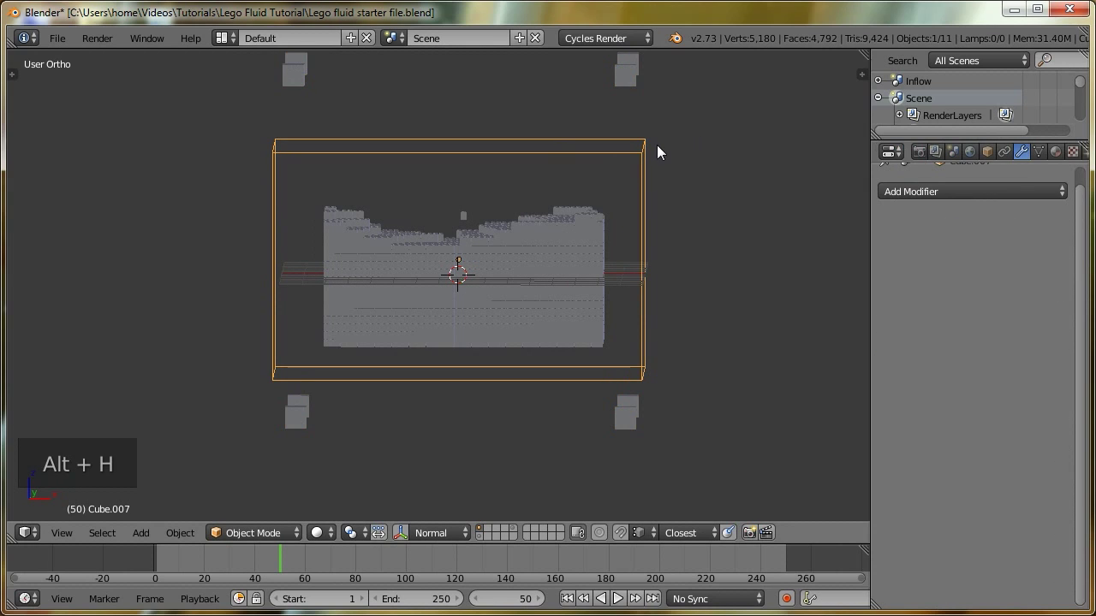
key("ctrl+h")
right_click(633, 77, "shift")
key("m")
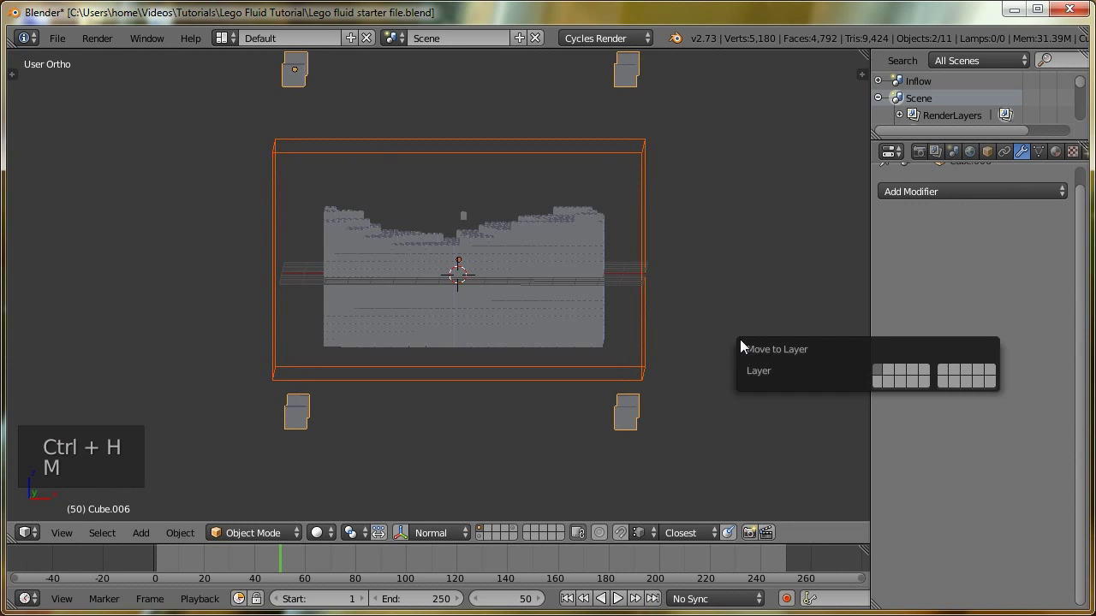
key("2")
Scrub the timeline to frame 22 and examine the trimmed fluid from several angles
right_click(574, 232)
middle_click_drag(582, 226, 581, 243)
middle_click_drag(552, 318, 536, 341)
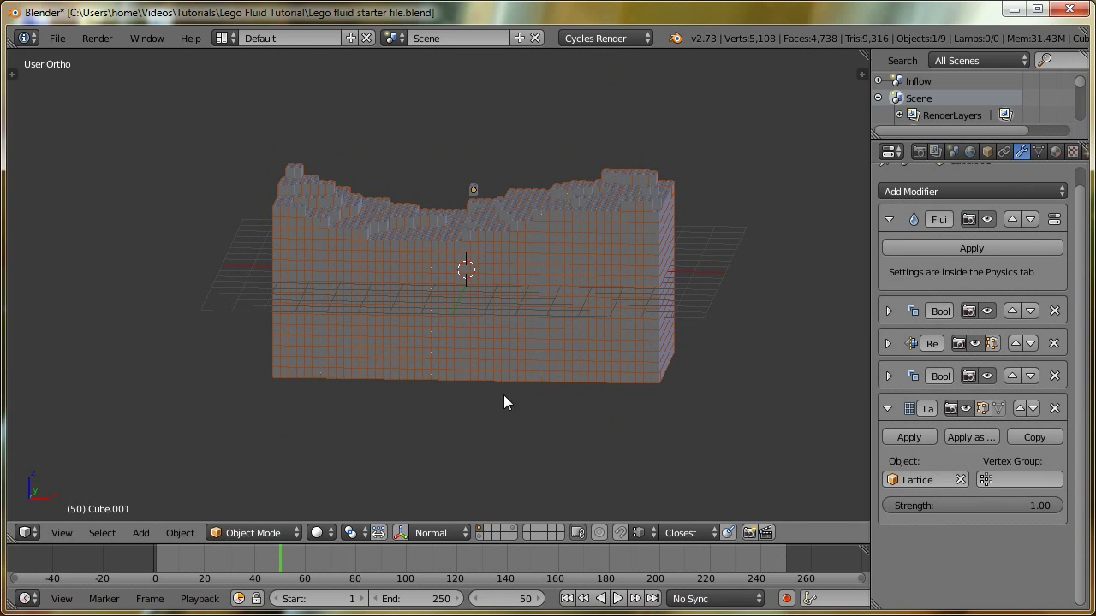
key("a")
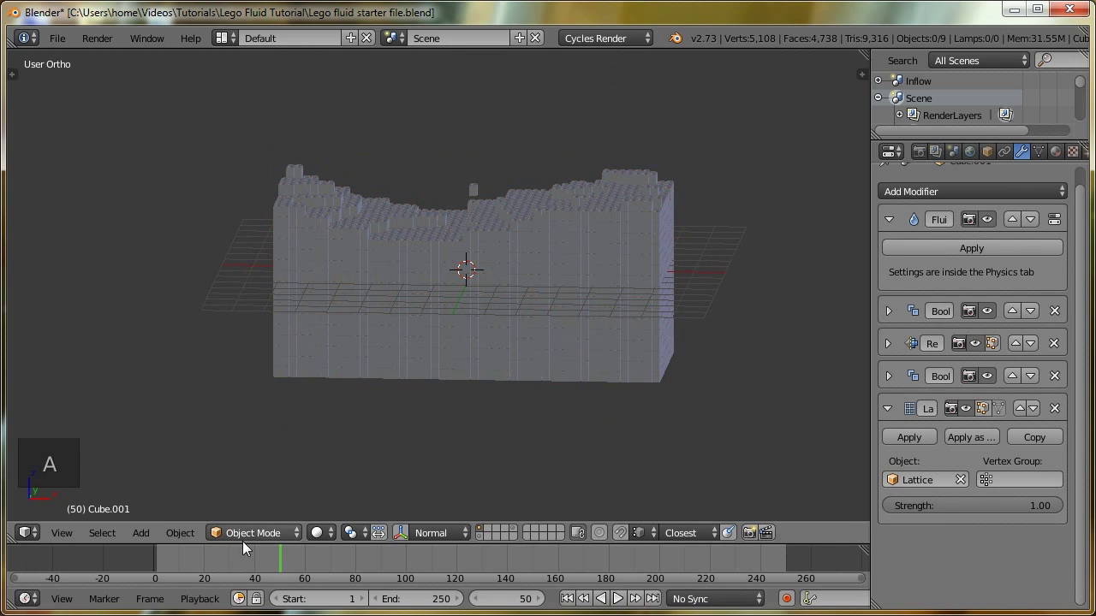
left_click(186, 561)
left_click_drag(209, 561, 235, 558)
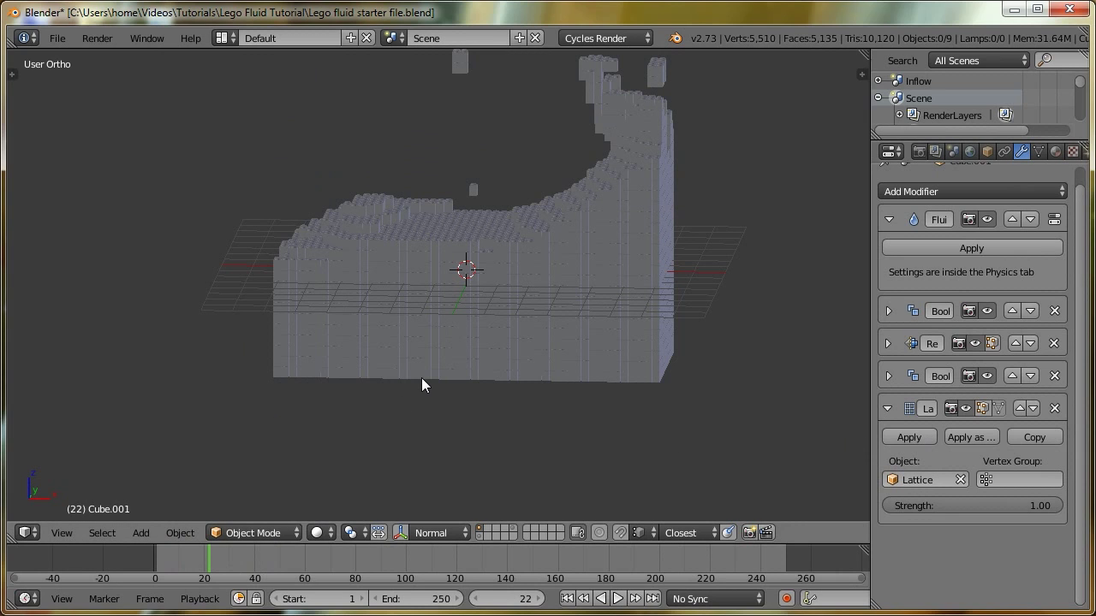
middle_click_drag(439, 351, 523, 352)
middle_click_drag(430, 343, 463, 360)
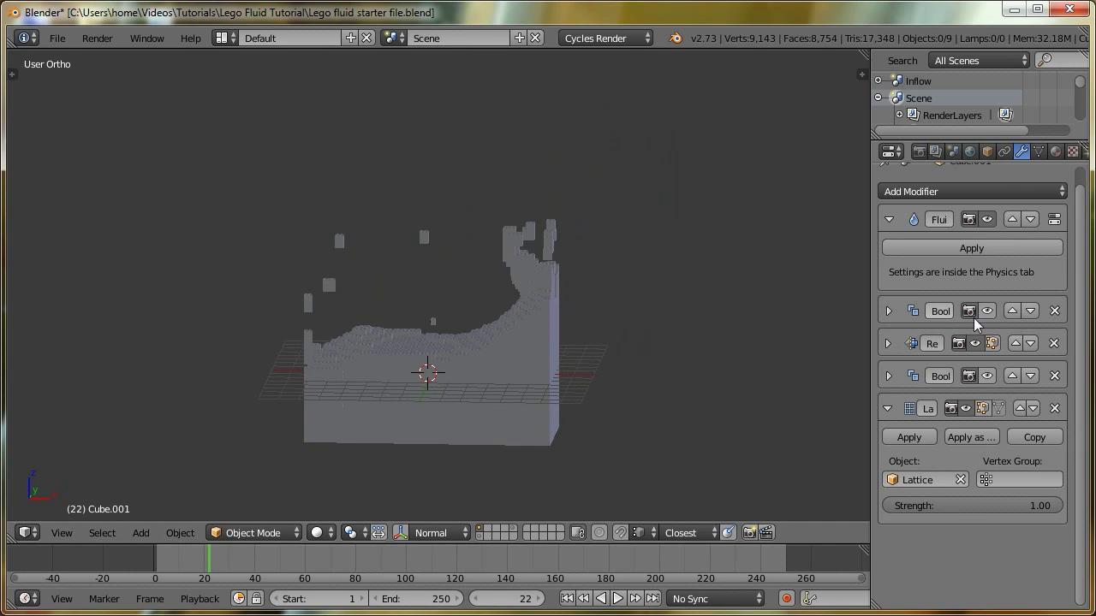
Toggle the viewport display of the fluid's two Boolean modifiers to compare the mesh with and without them
left_click(988, 311)
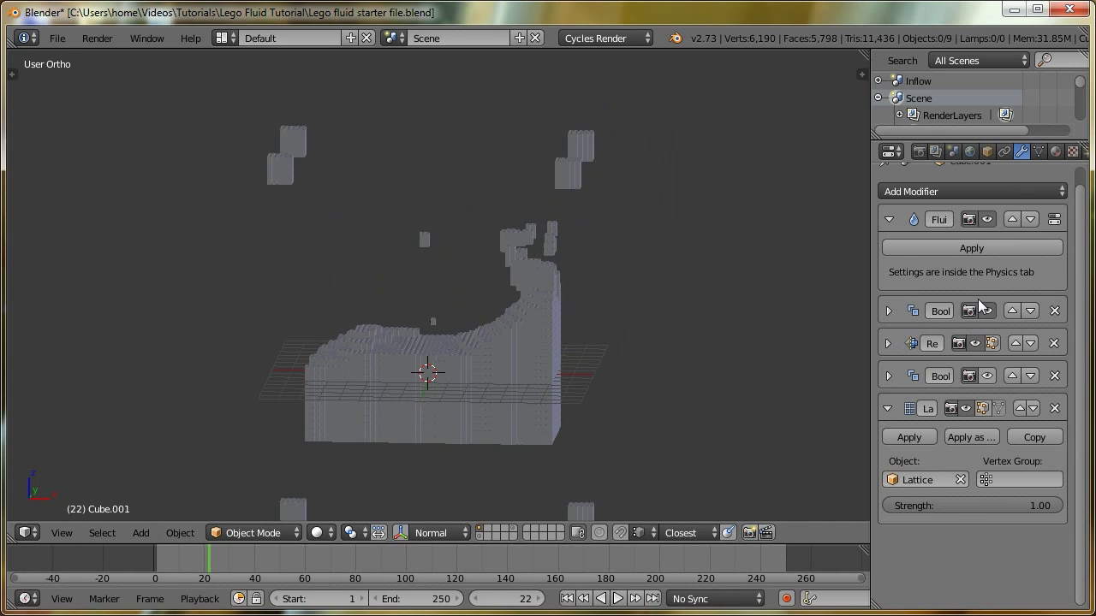
middle_click_drag(488, 374, 411, 294)
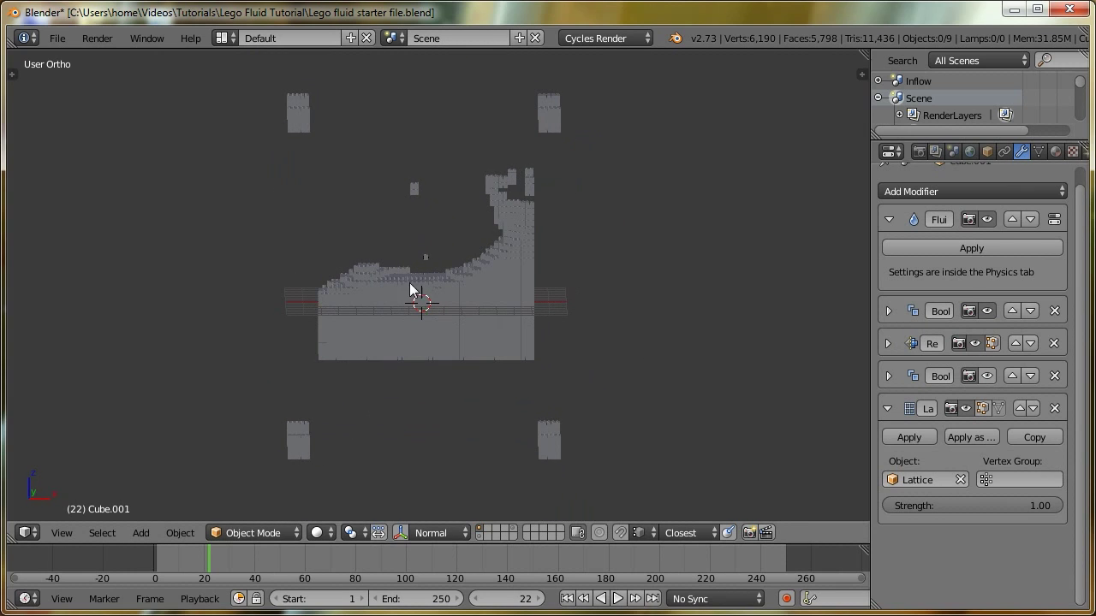
middle_click_drag(584, 442, 543, 432)
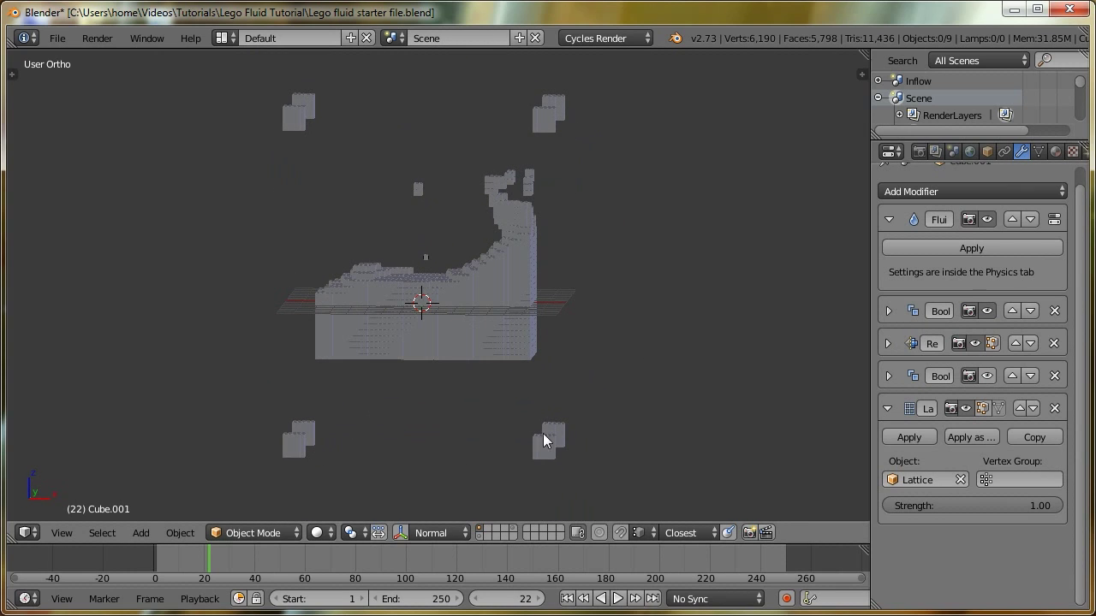
left_click(988, 376)
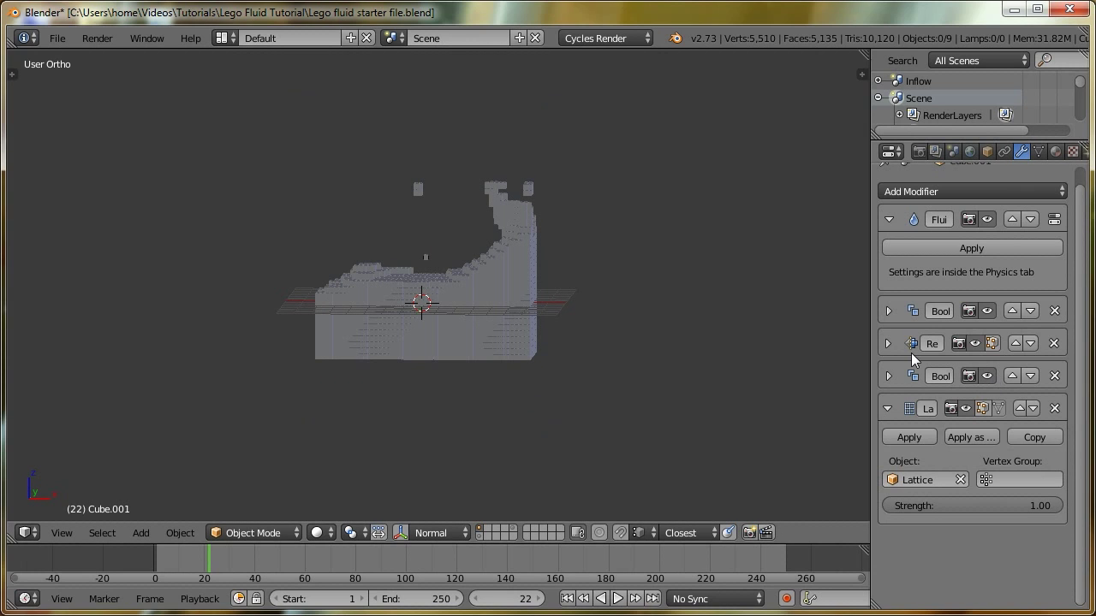
Save the project over the existing Lego fluid starter file.blend
scroll(432, 368, "up", 4)
middle_click_drag(436, 342, 432, 376)
key("ctrl+w")
left_click(433, 374)
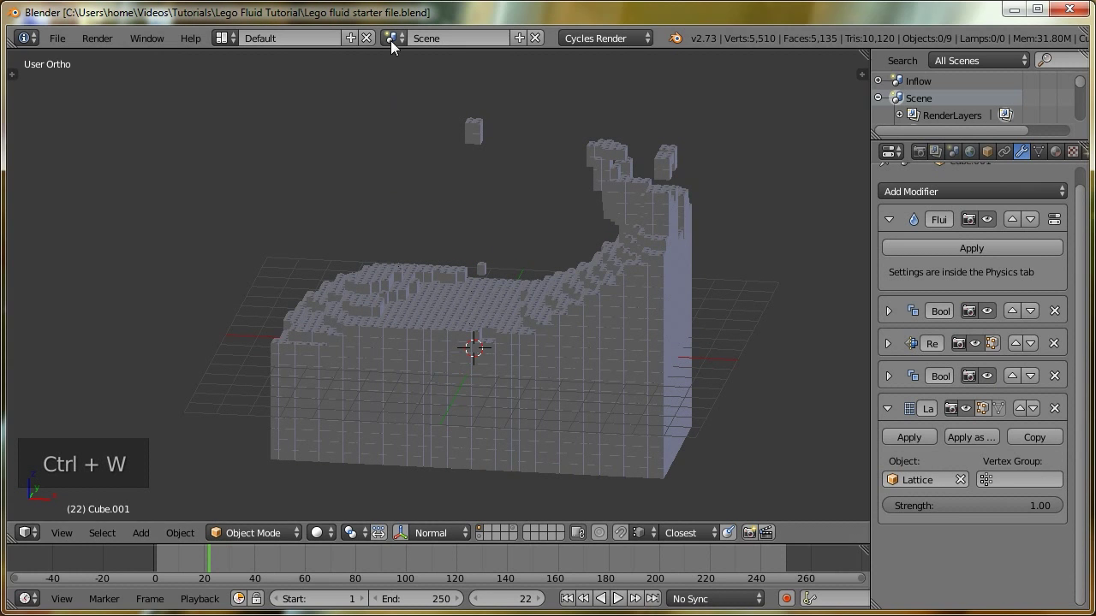
left_click(58, 37)
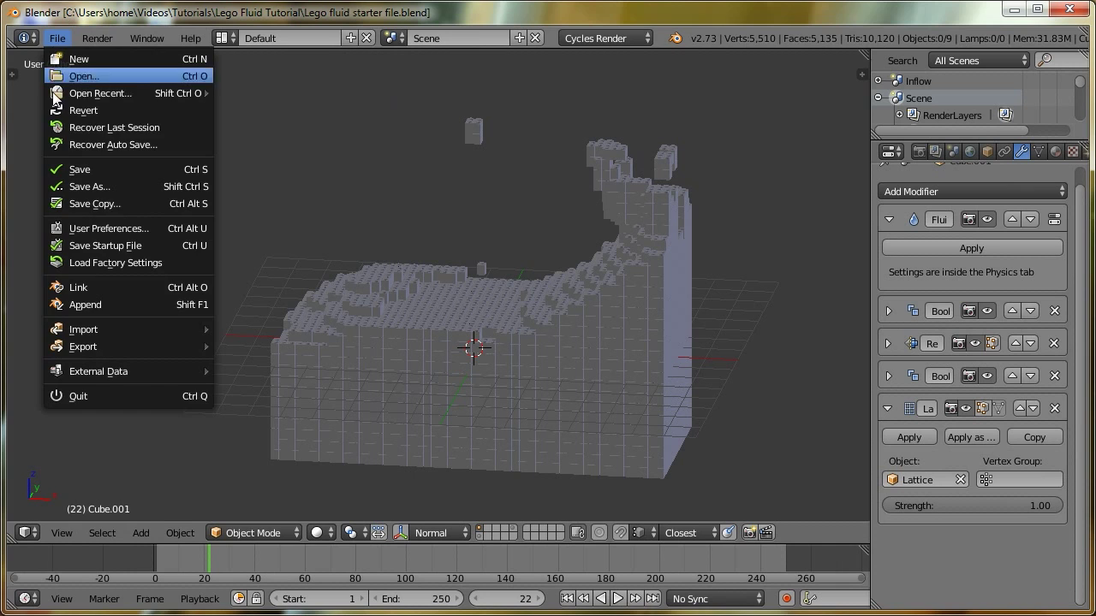
left_click(81, 168)
Switch to the Inflow scene and bring its fluid, wire cube and corner cubes into view
left_click(402, 42)
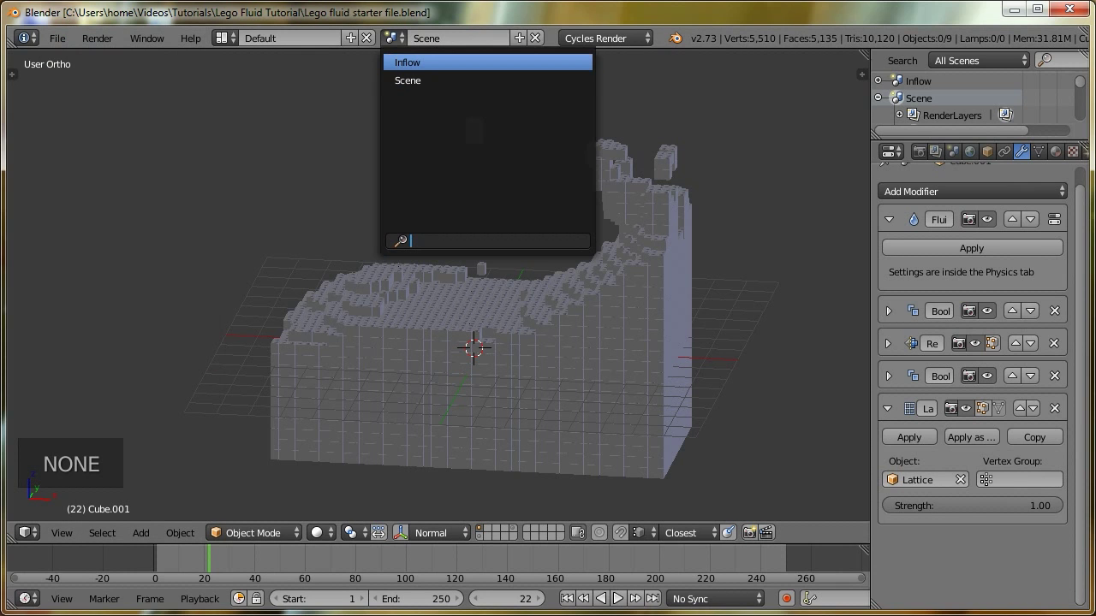
left_click(411, 67)
scroll(408, 320, "down", 5)
middle_click_drag(408, 320, 322, 235)
middle_click_drag(519, 317, 182, 220)
middle_click_drag(565, 355, 581, 347)
Scrub the inflow animation to frame 28 and toggle the Union Boolean's viewport display to compare the bricks
left_click(176, 561)
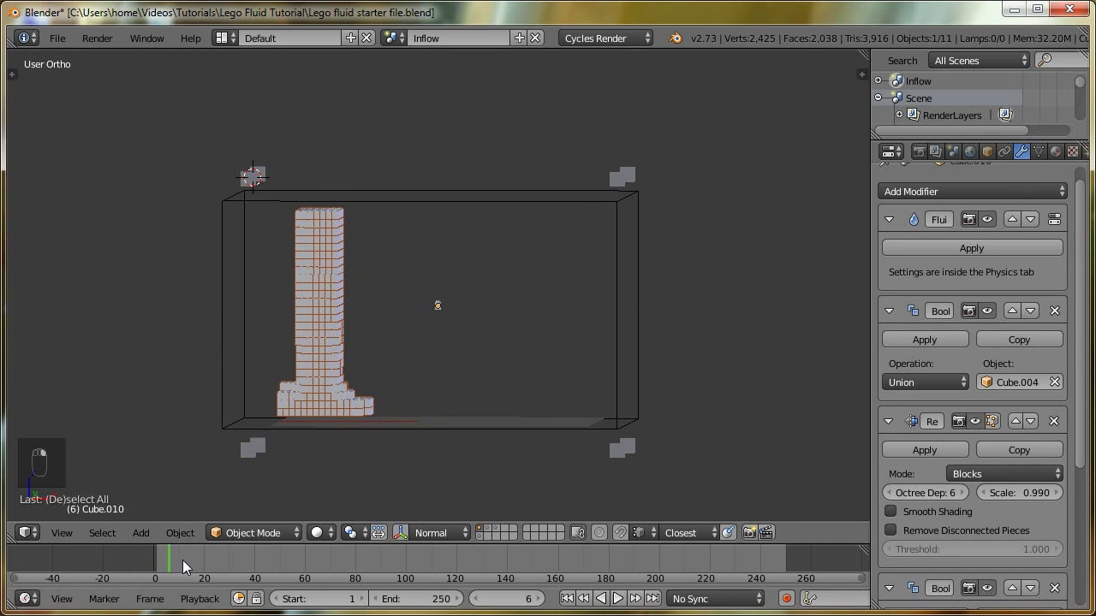
left_click_drag(206, 563, 257, 547)
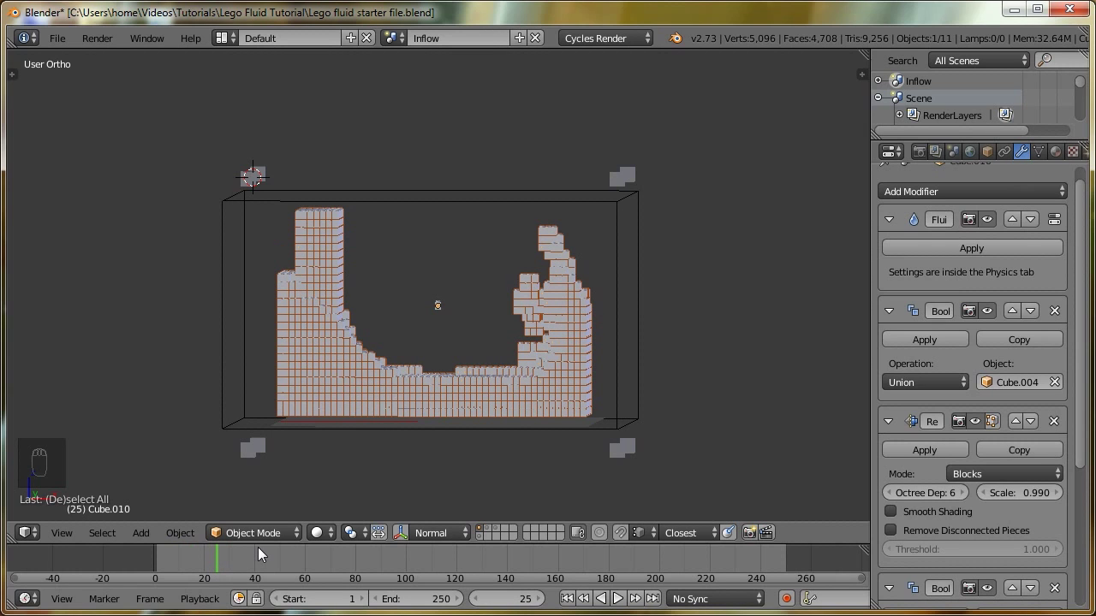
middle_click_drag(326, 325, 363, 360)
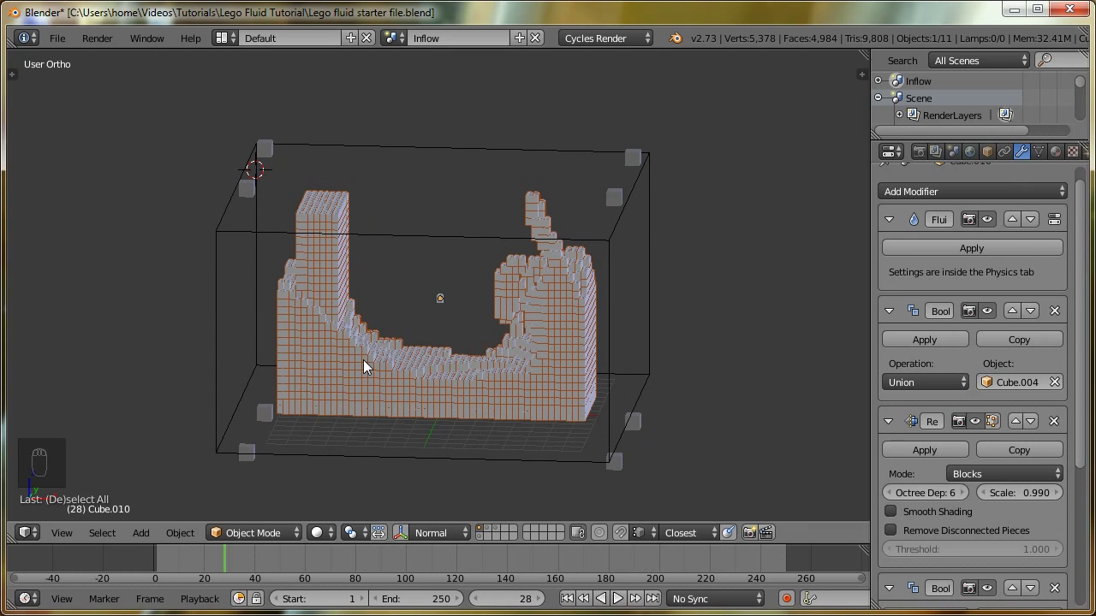
left_click(987, 310)
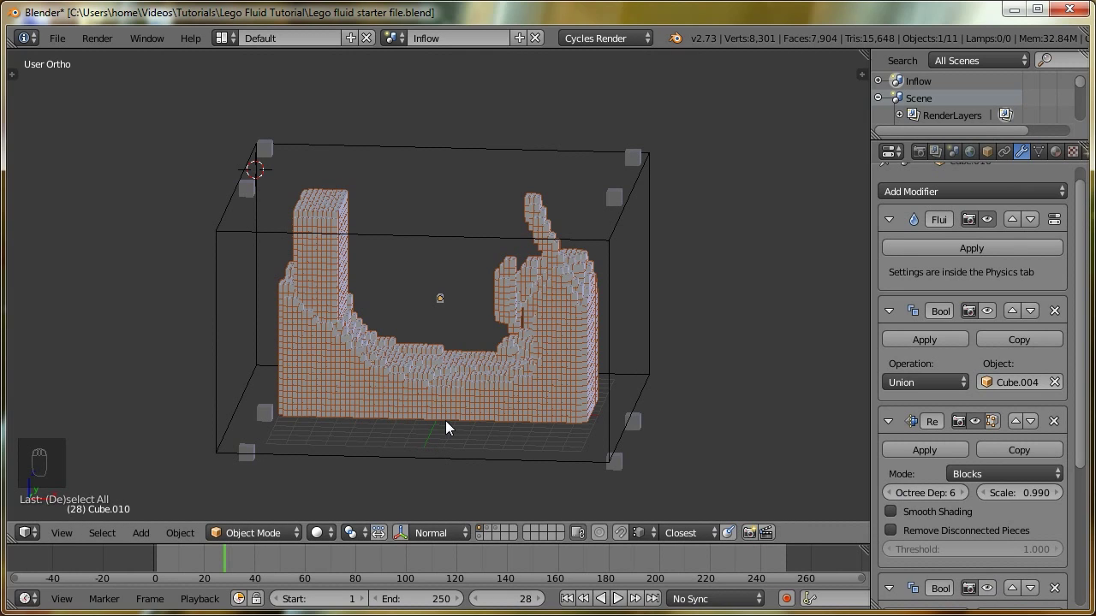
Examine the fluid's brick size at frame 8 and step through the opening frames up to frame 5
left_click(174, 557)
middle_click_drag(273, 283, 289, 192)
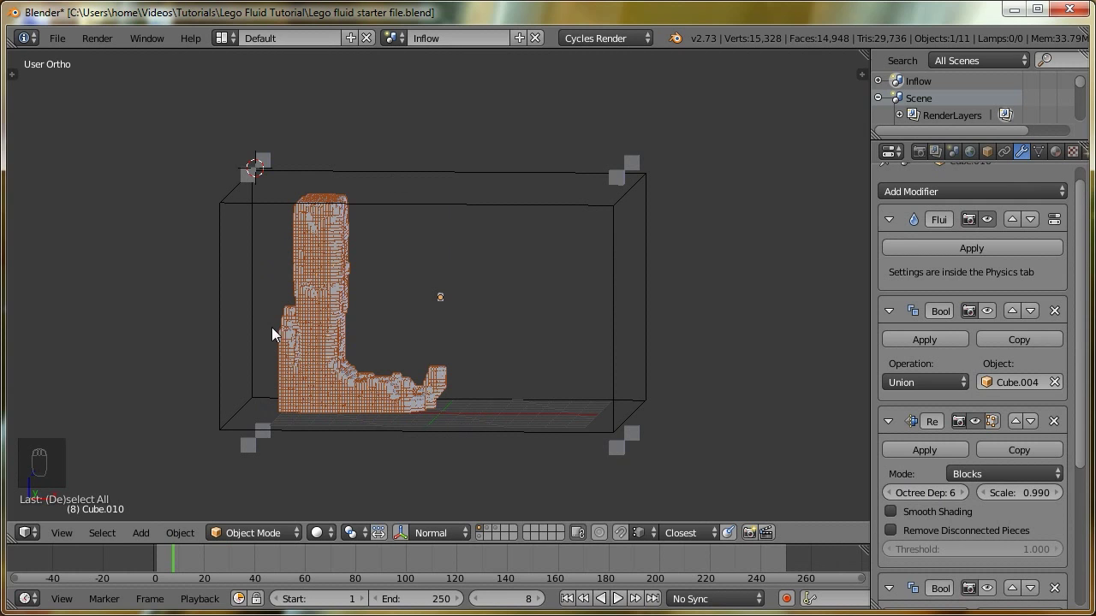
scroll(249, 458, "up", 2)
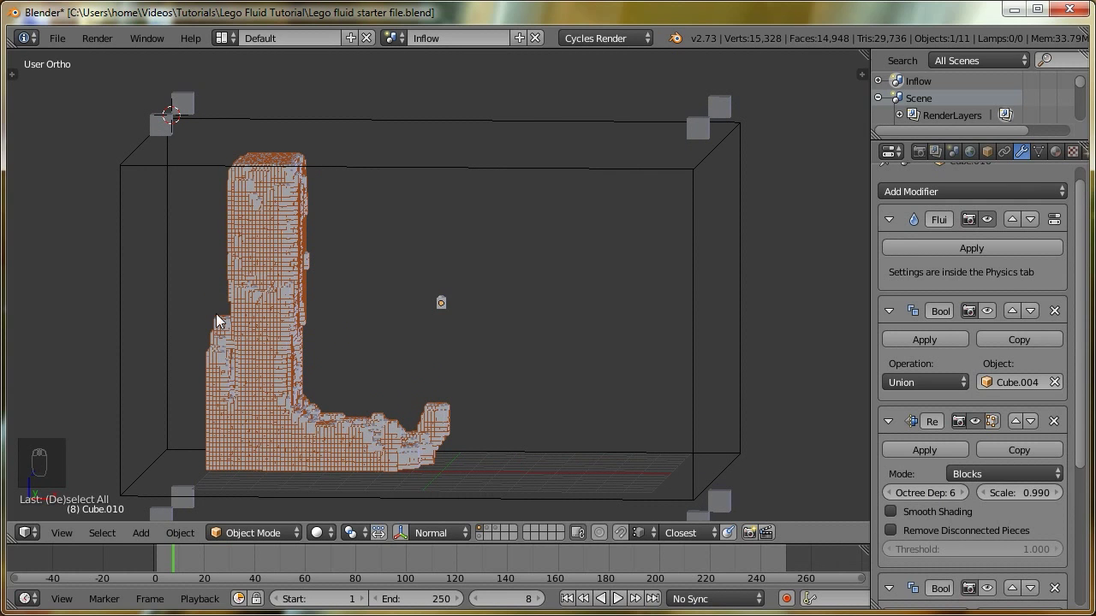
key("Right")
key("Right")
key("Right")
key("Right")
key("Right")
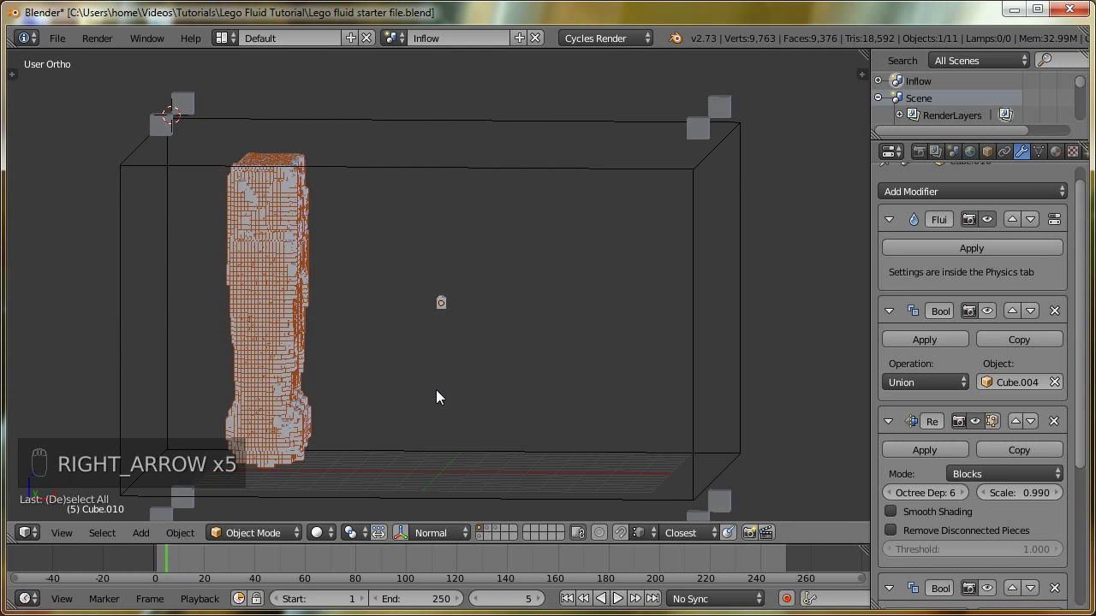
Show the narrow grid on layer 2, select it and toggle wireframe display to compare it with the frame 5 fluid
key("shift+2")
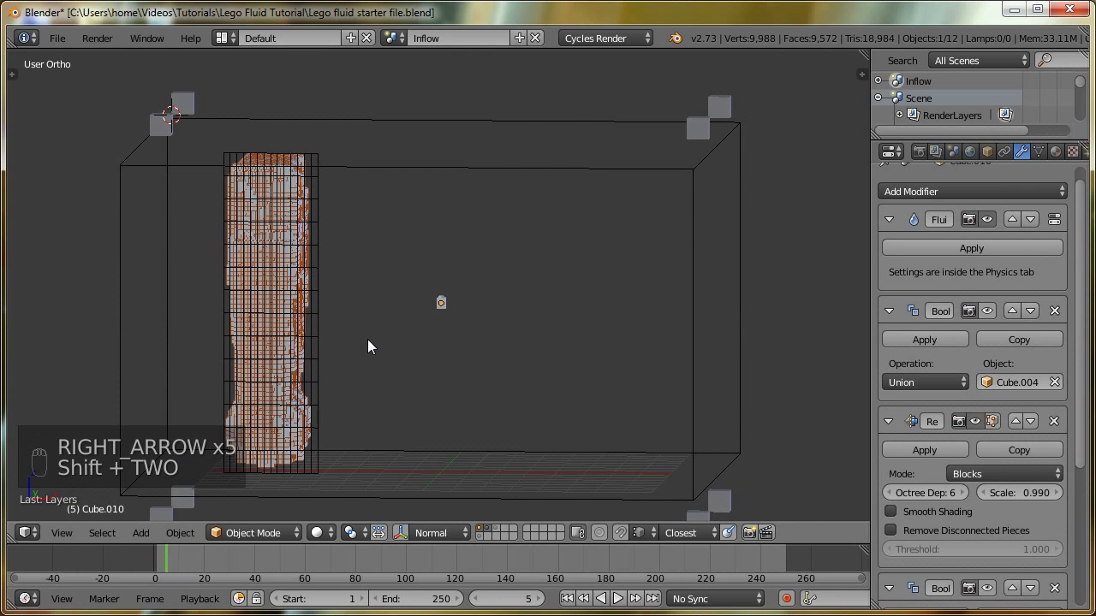
right_click(322, 323)
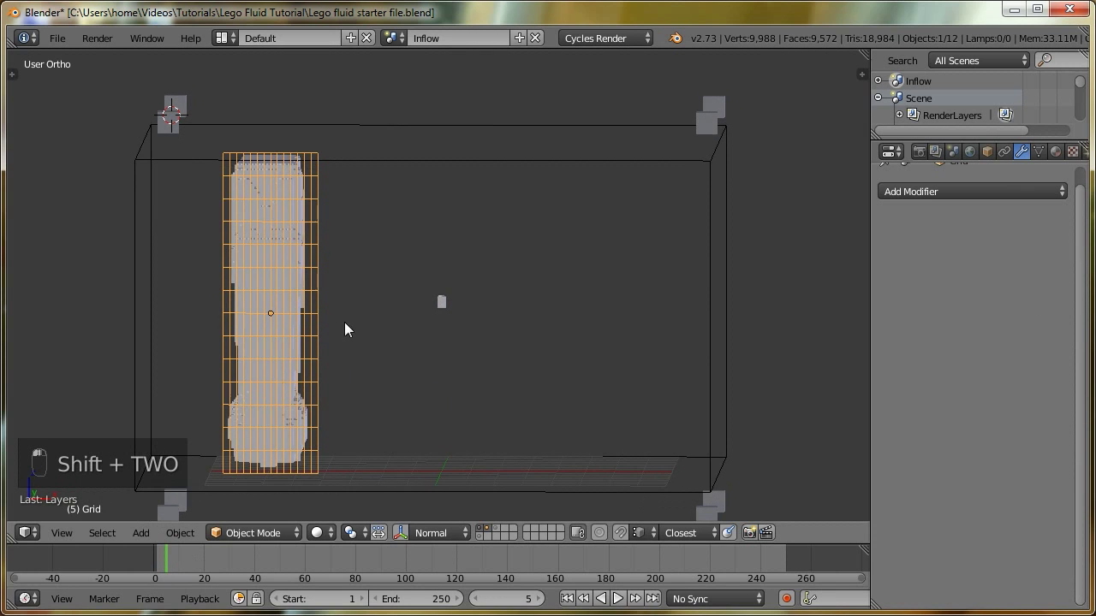
key("z")
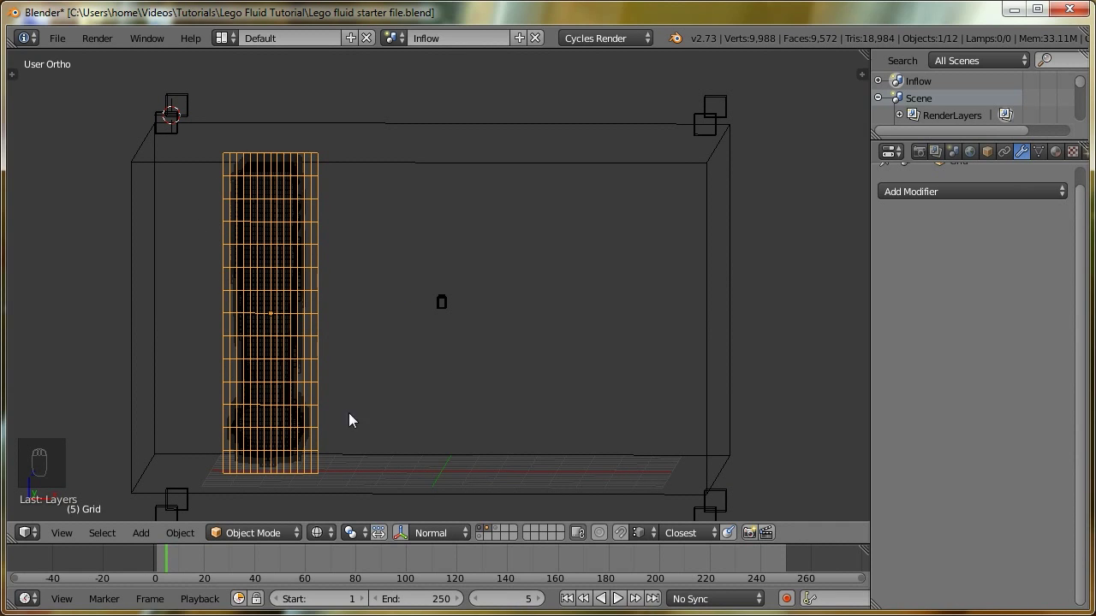
key("z")
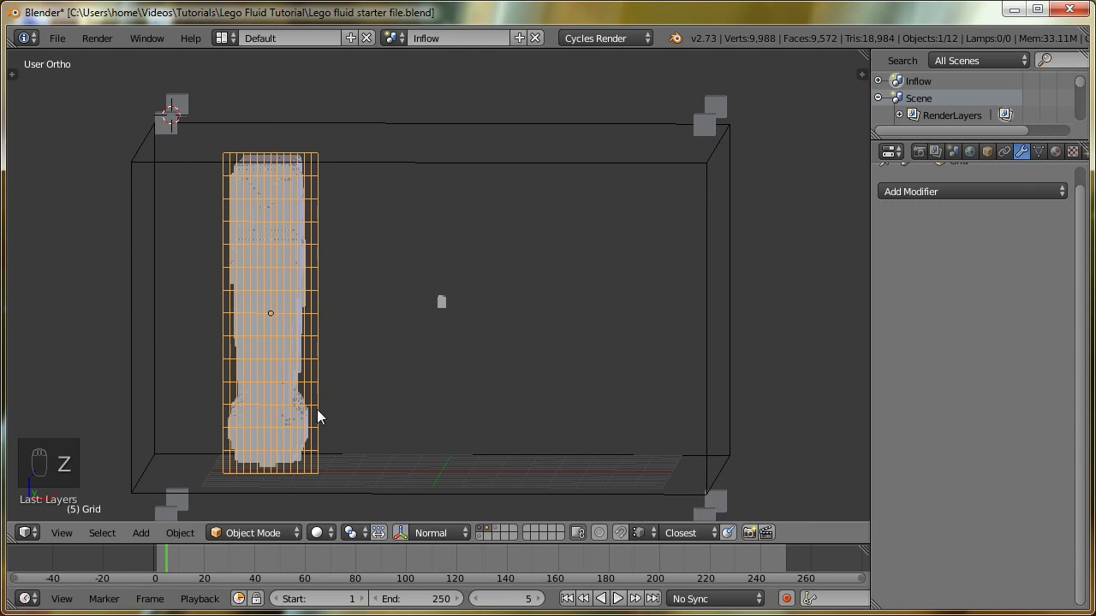
Go to frame 24 and swap the layer 2 grid for the wider layer 3 grid, selecting it for comparison with the fluid
left_click(213, 555)
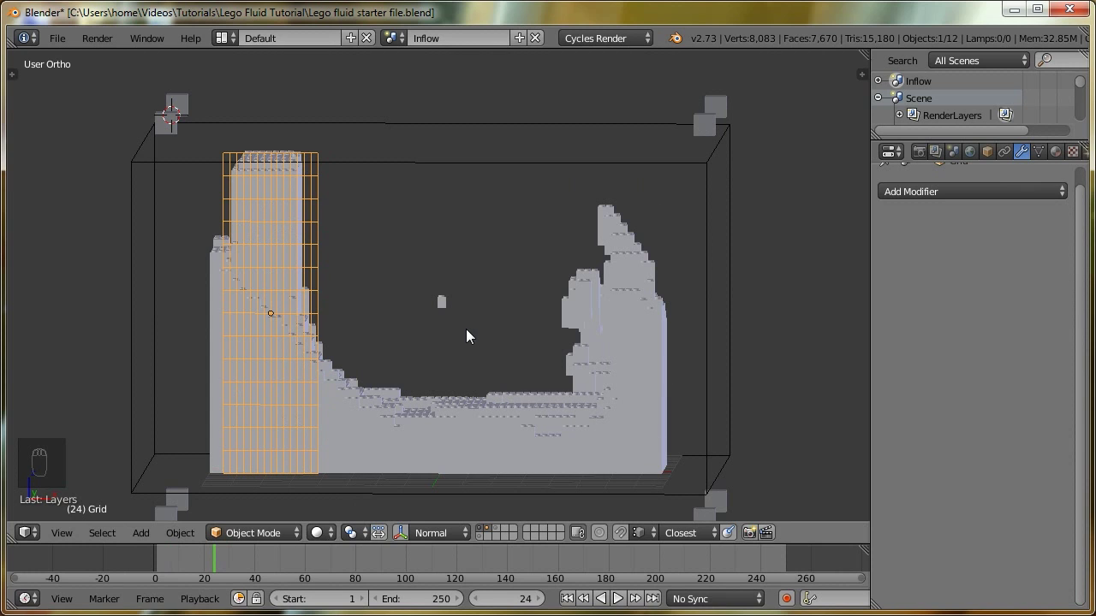
key("shift+2")
key("shift+3")
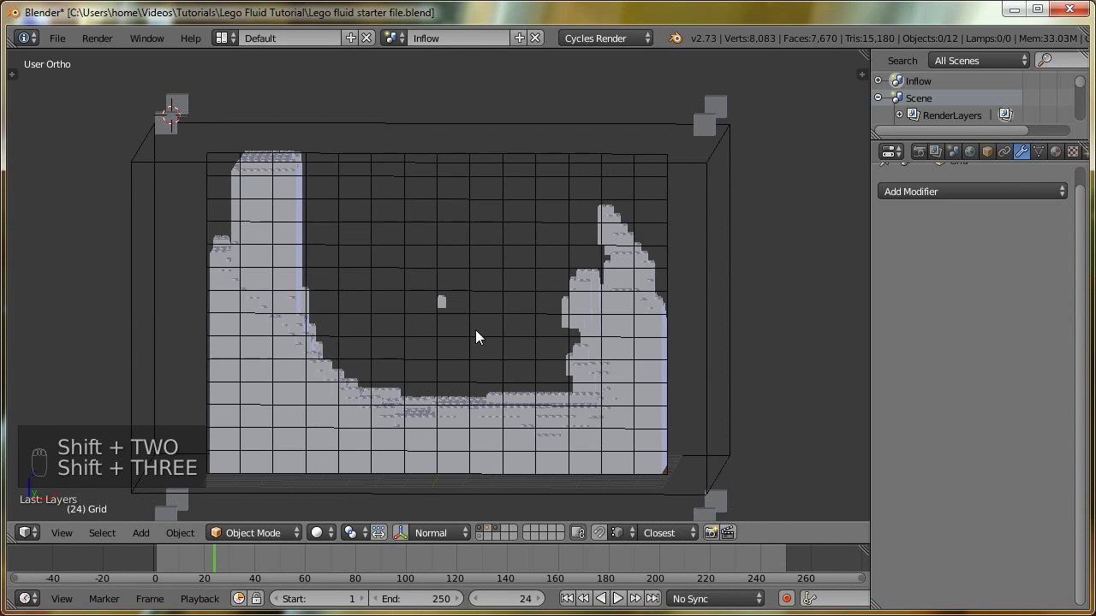
right_click(453, 270)
middle_click_drag(463, 349, 463, 345)
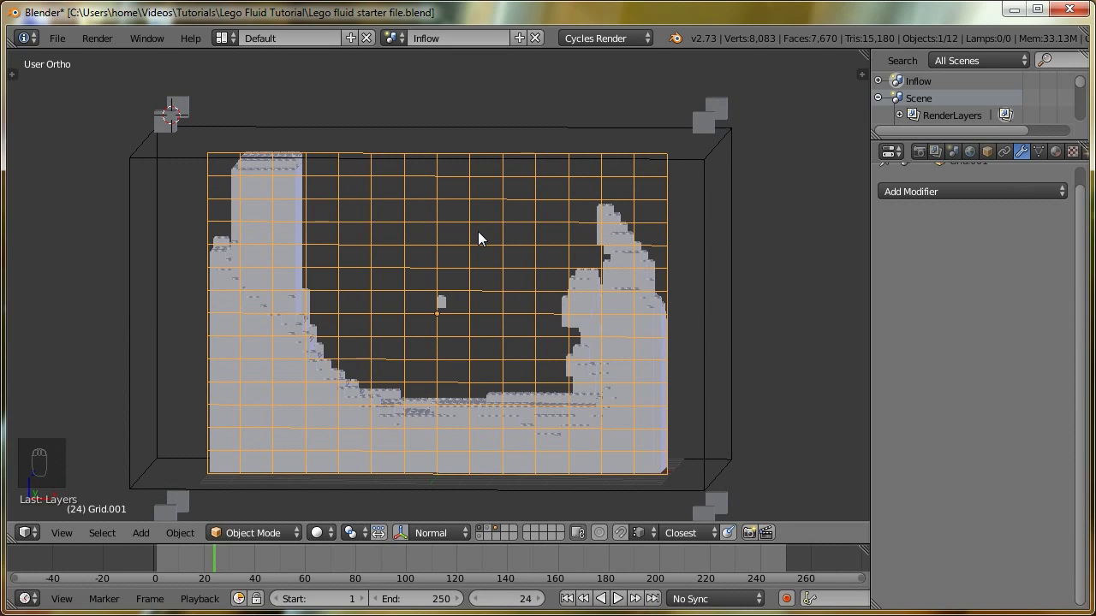
Display only layer 1, select the brick fluid and return to frame 8 to compare its brick size
left_click(479, 528)
right_click(179, 117)
right_click(621, 338)
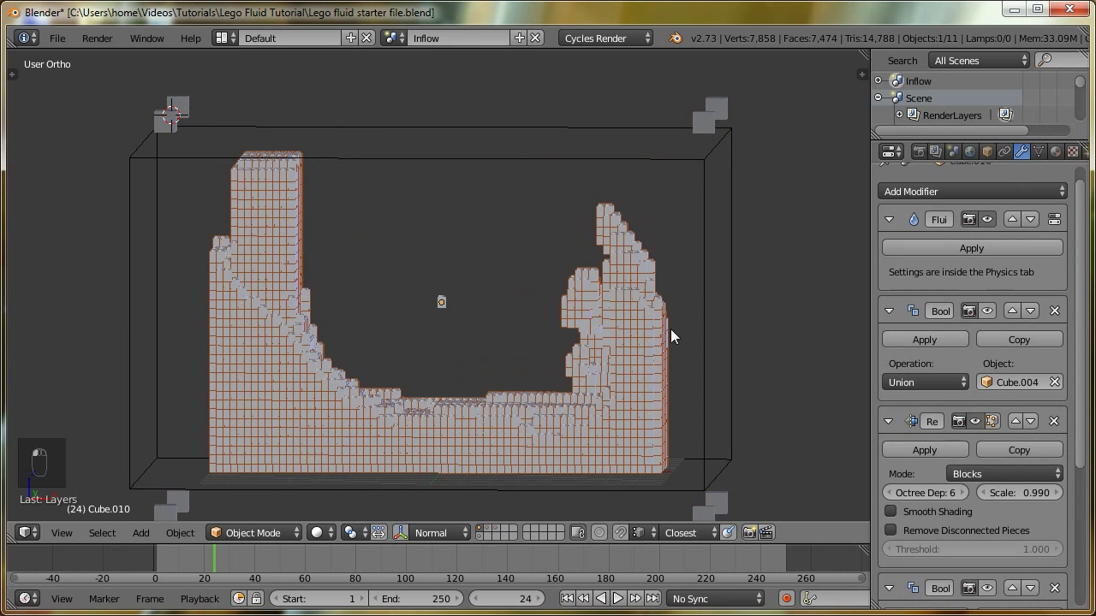
left_click(173, 558)
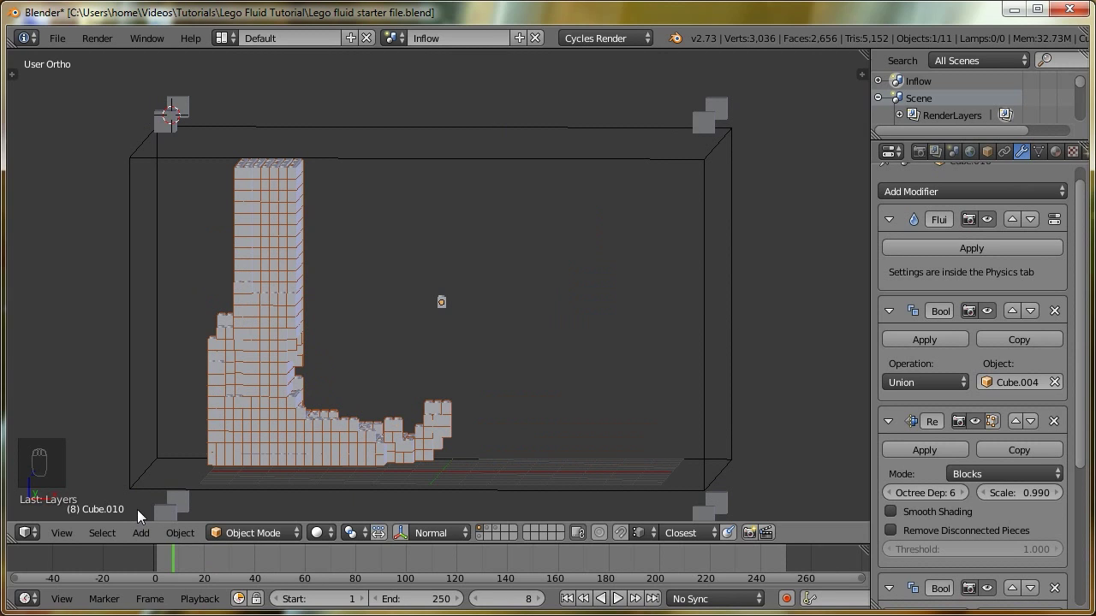
Switch to the scene named Scene and bring its brick fluid into an angled view
left_click(392, 37)
left_click(408, 81)
middle_click_drag(414, 302, 571, 317)
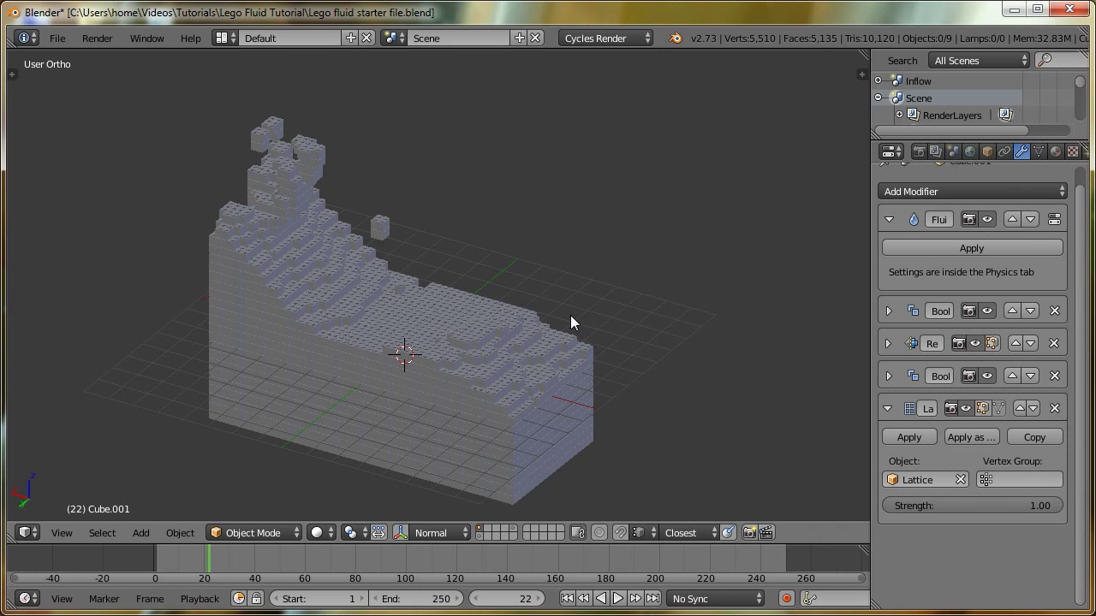
middle_click_drag(570, 315, 611, 282)
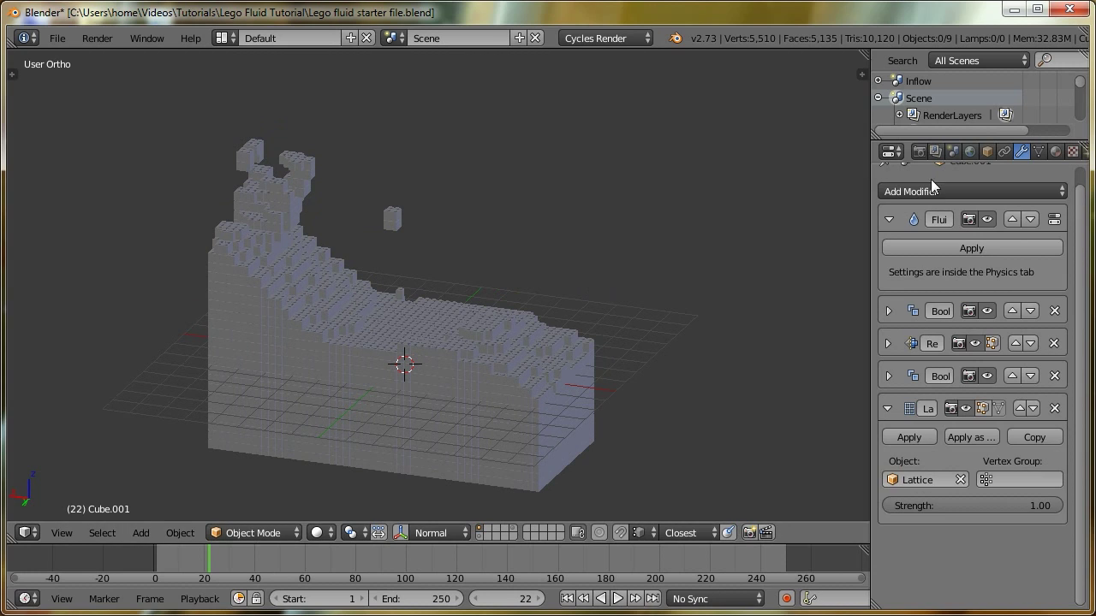
Enable nodes for the world and set its background to white with a strength of 0.7
left_click(969, 151)
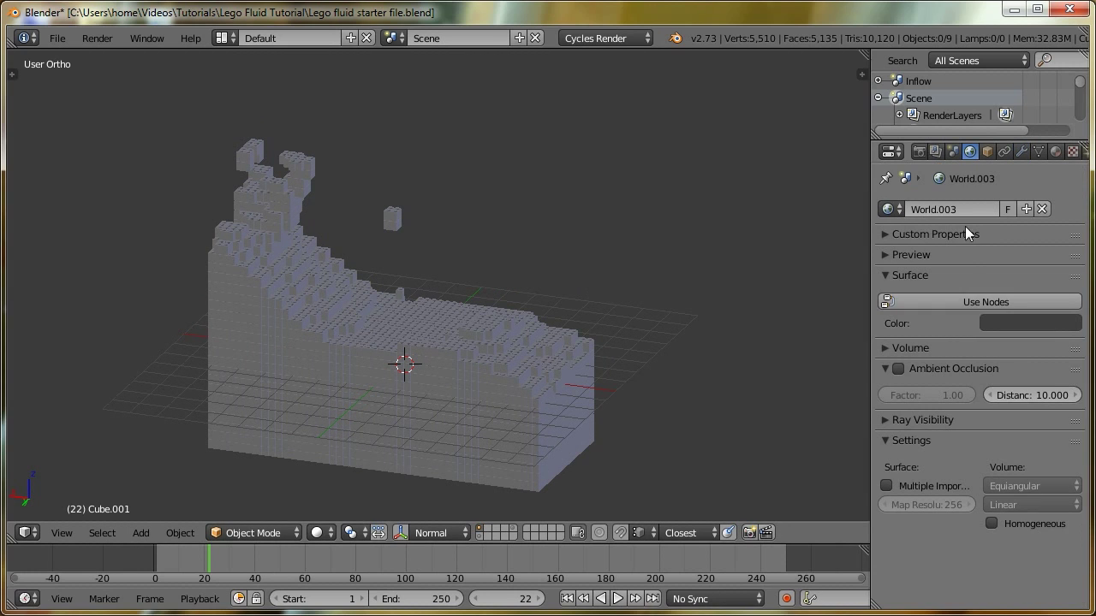
left_click(964, 302)
left_click(984, 331)
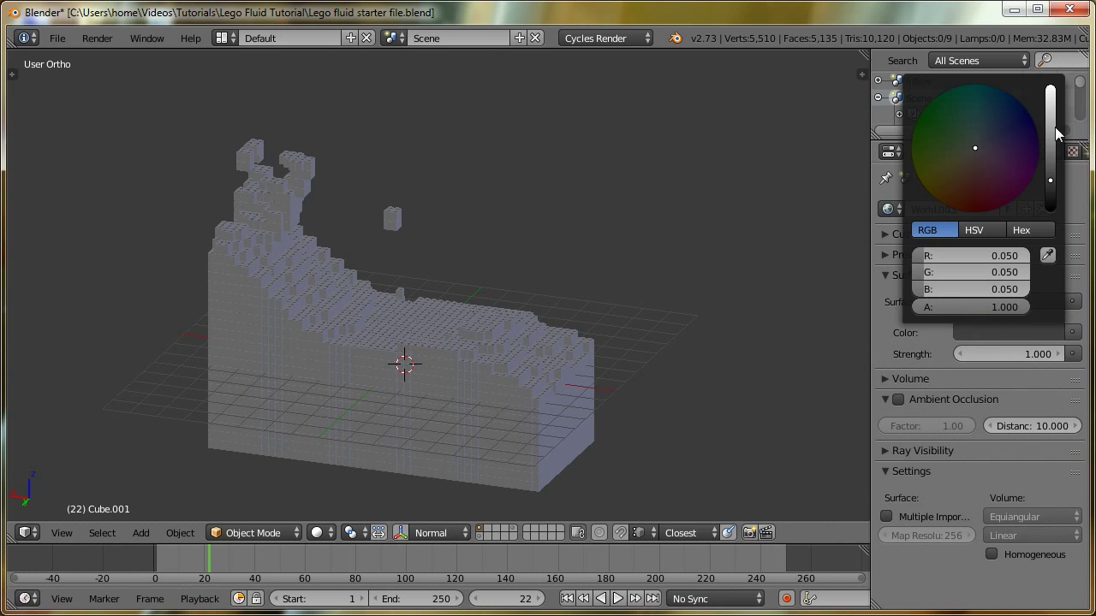
left_click_drag(1056, 133, 1051, 87)
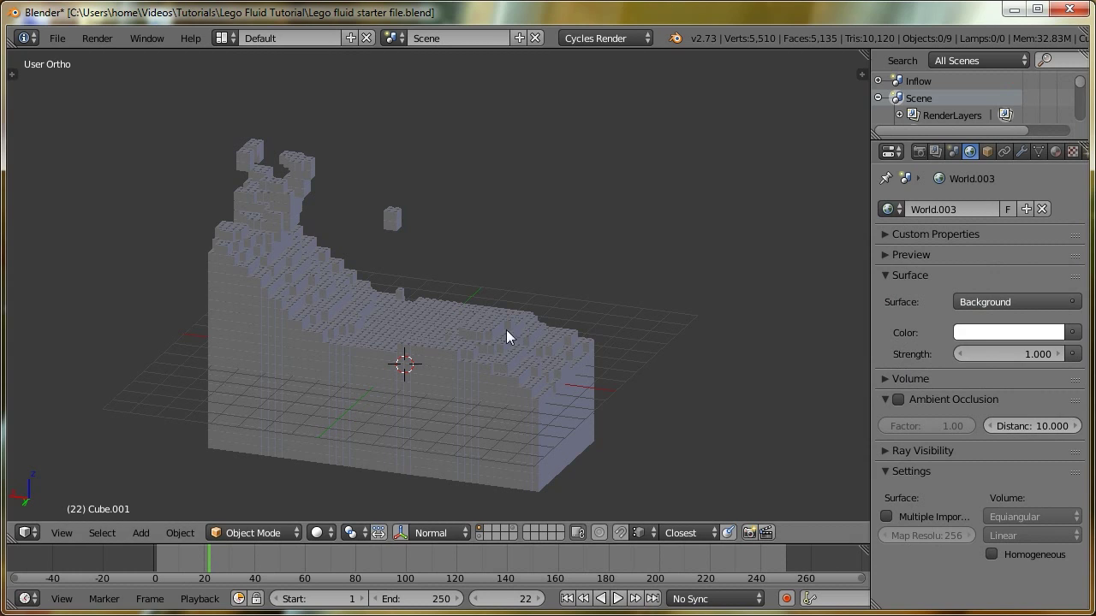
left_click(1010, 351)
type("0.7")
key("Return")
key("n")
key("n")
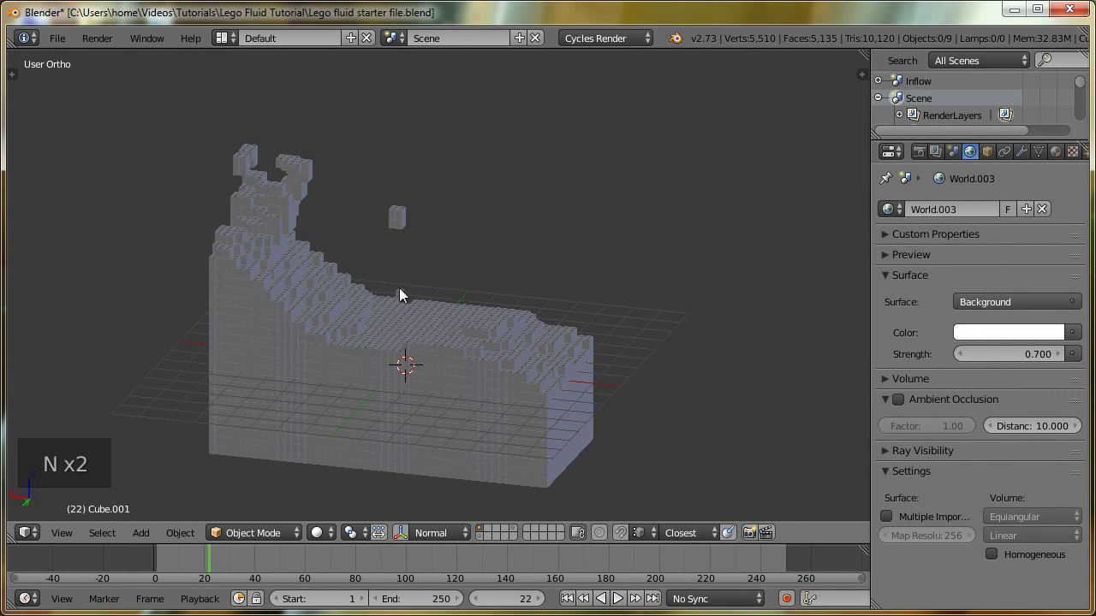
Preview the Lego bricks in rendered shading, inspect the studs up close and return to solid shading
key("shift+z")
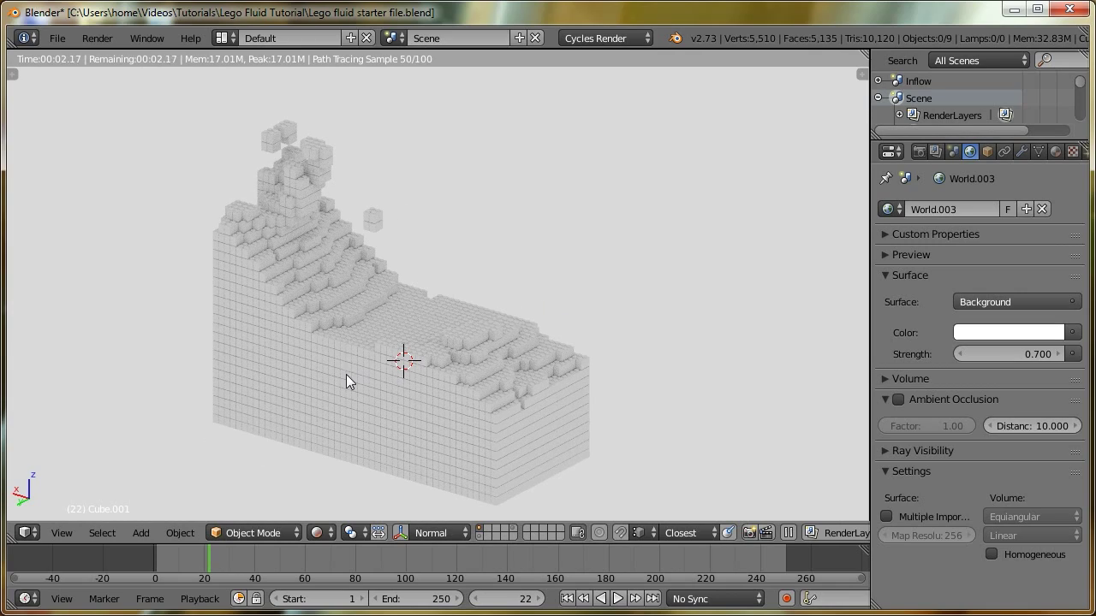
scroll(346, 375, "up", 10)
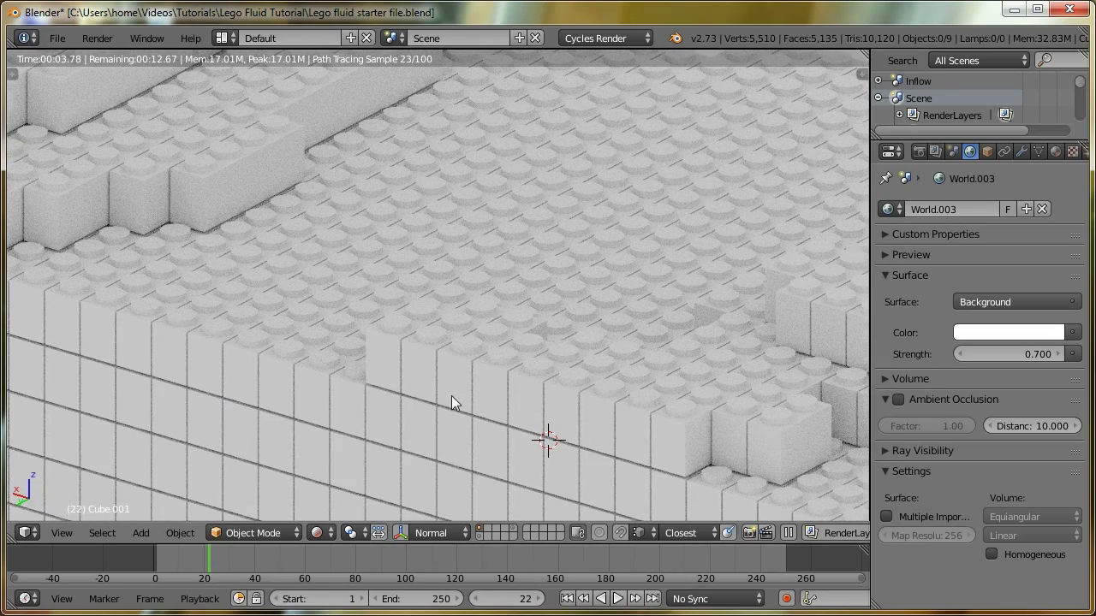
scroll(454, 385, "down", 3)
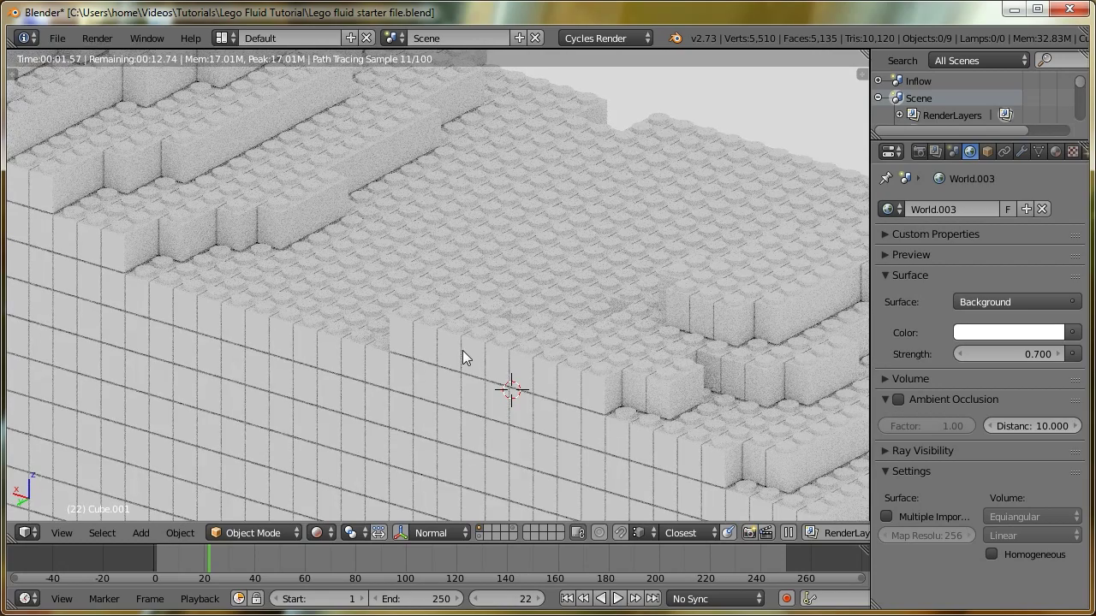
scroll(397, 223, "down", 5)
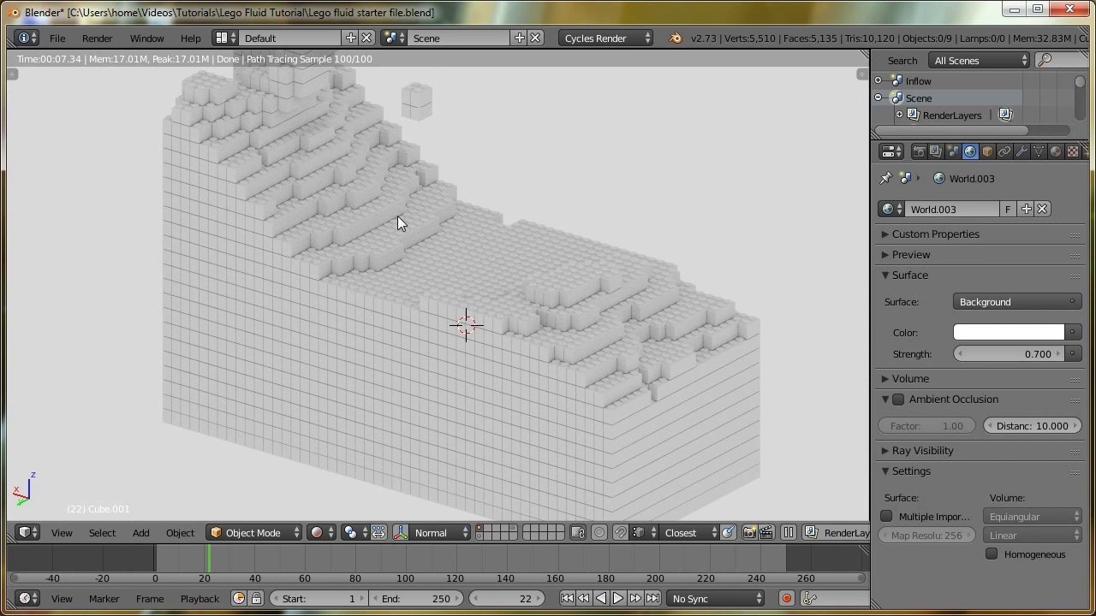
key("shift+z")
scroll(495, 321, "down", 2)
middle_click_drag(496, 322, 583, 324, "shift")
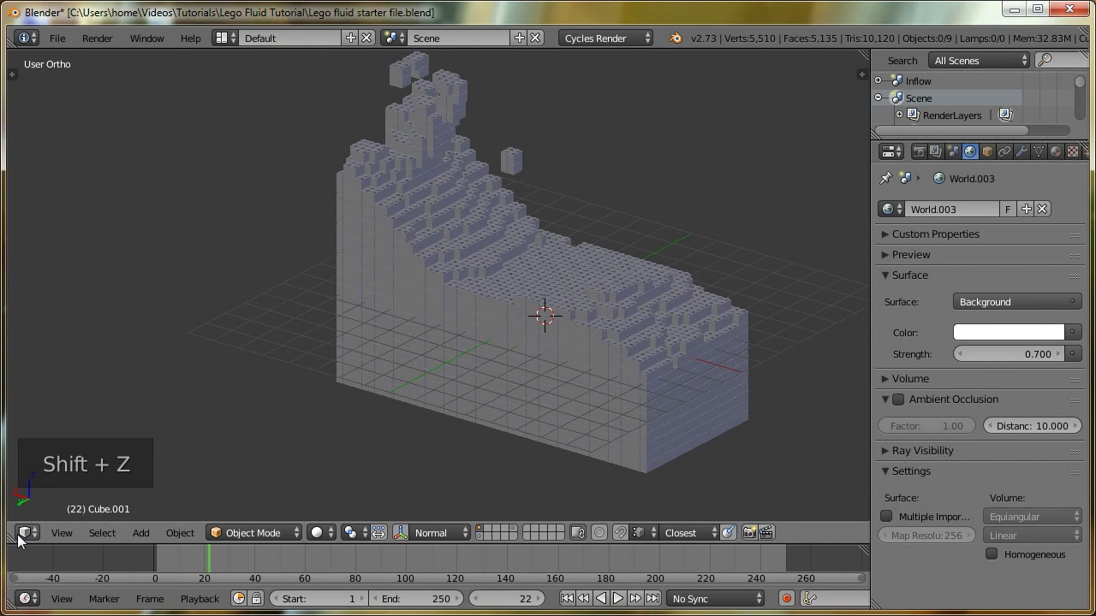
Split the 3D view in two and turn the larger area into a Node Editor
left_click_drag(19, 538, 616, 407)
middle_click_drag(679, 400, 741, 428)
left_click(28, 537)
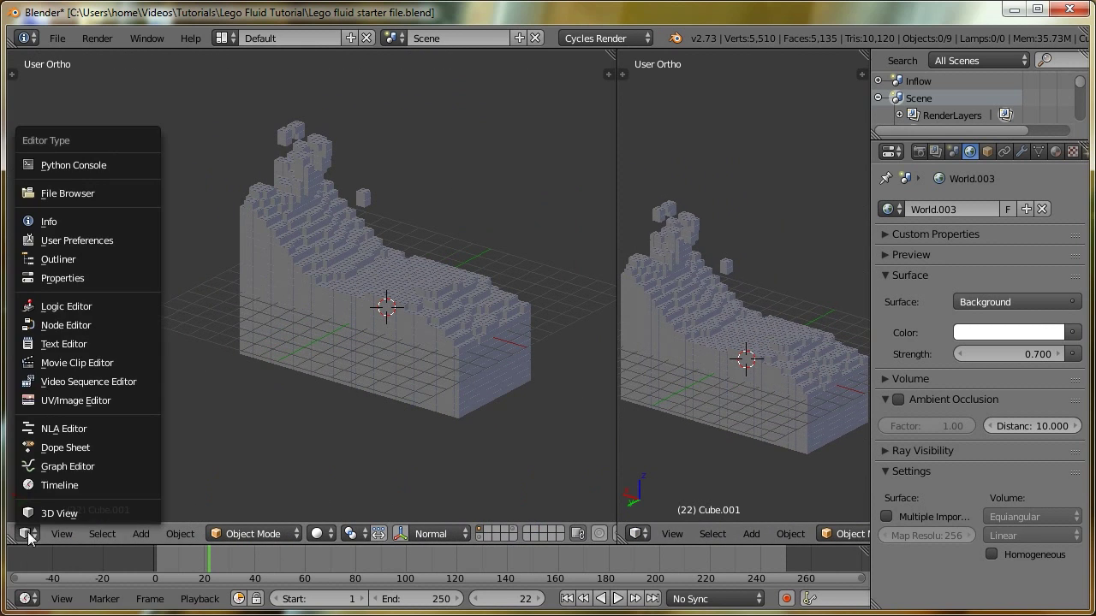
left_click(66, 325)
scroll(234, 277, "up", 1)
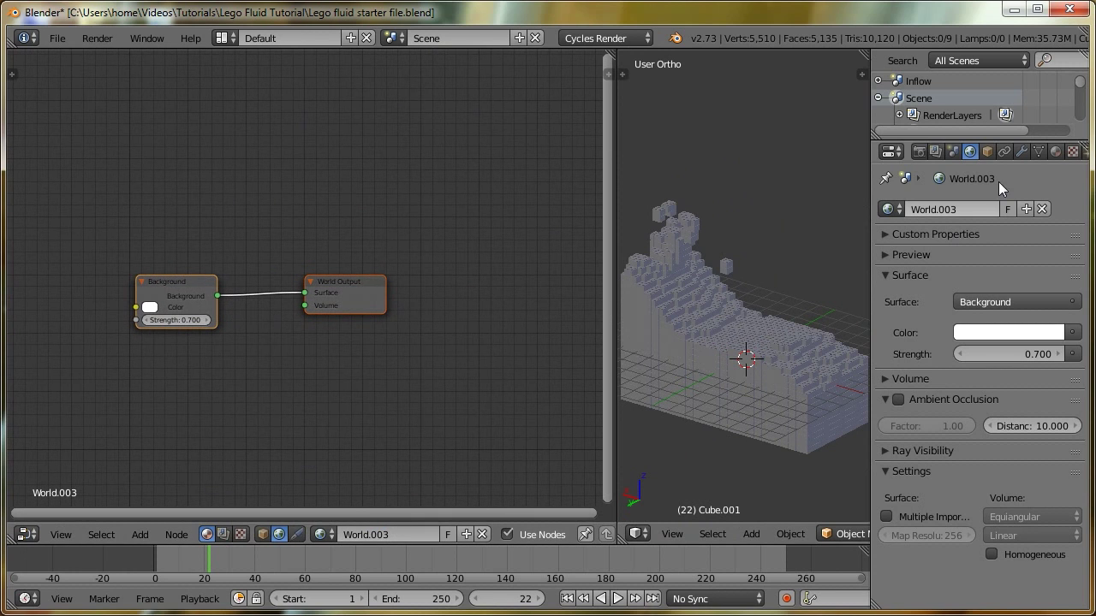
Give the single brick object Cube.003 a new material and show its object shader nodes beside a rendered preview
left_click(1055, 150)
right_click(744, 338)
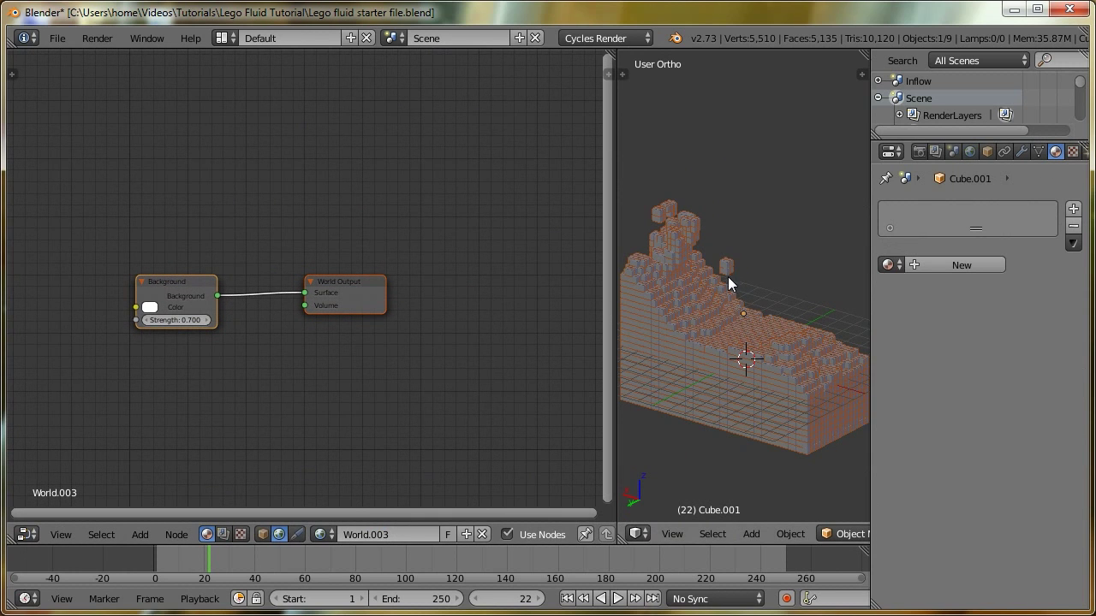
middle_click_drag(765, 288, 724, 314)
right_click(743, 313)
mouse_move(700, 357)
middle_mouse_down()
mouse_move(780, 317)
mouse_move(727, 322)
mouse_move(699, 359)
middle_mouse_up()
left_click(937, 266)
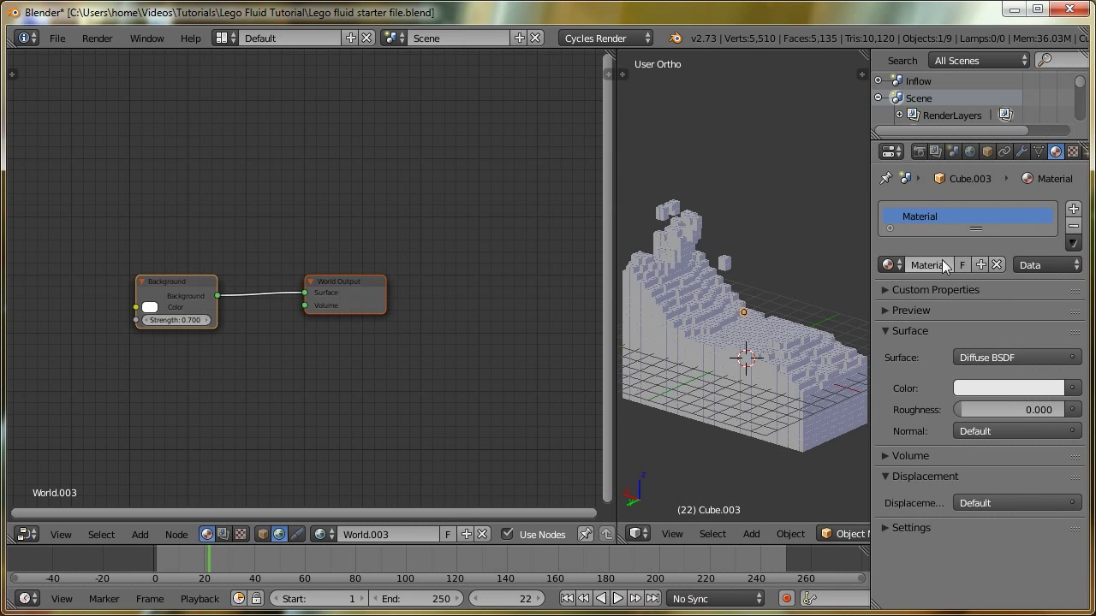
key("shift+z")
left_click(263, 534)
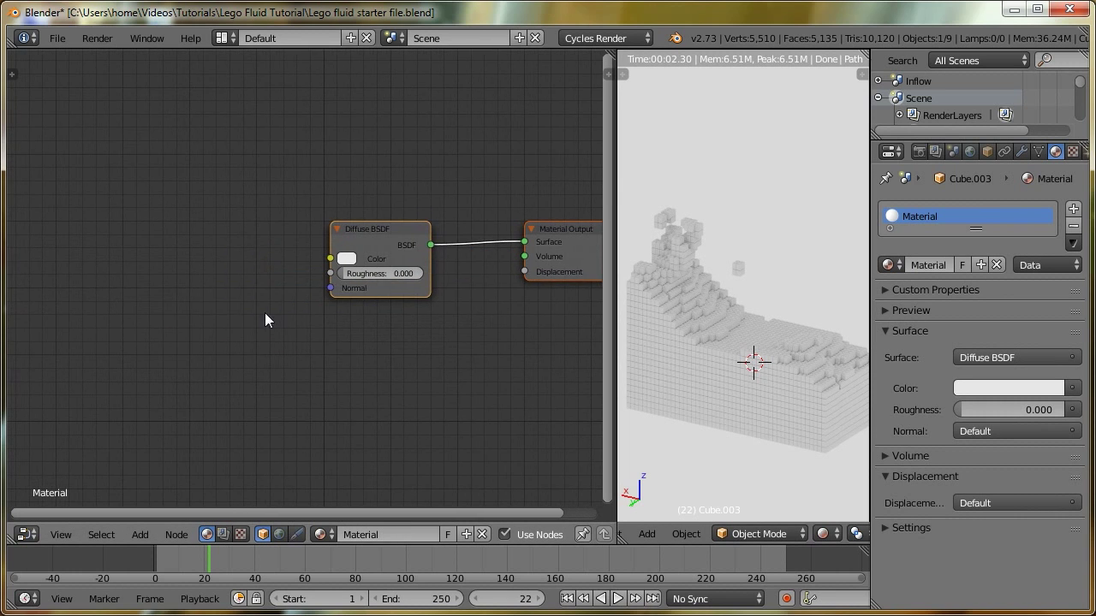
Add a Gradient Texture node below and before the Diffuse BSDF node
key("shift+a")
mouse_move(99, 327)
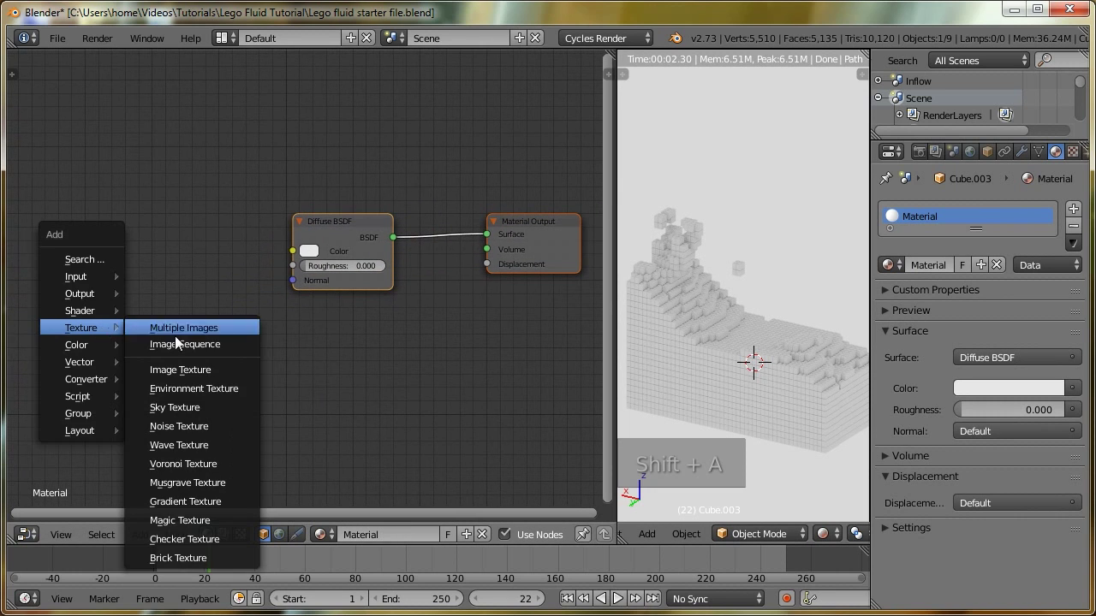
left_click(176, 502)
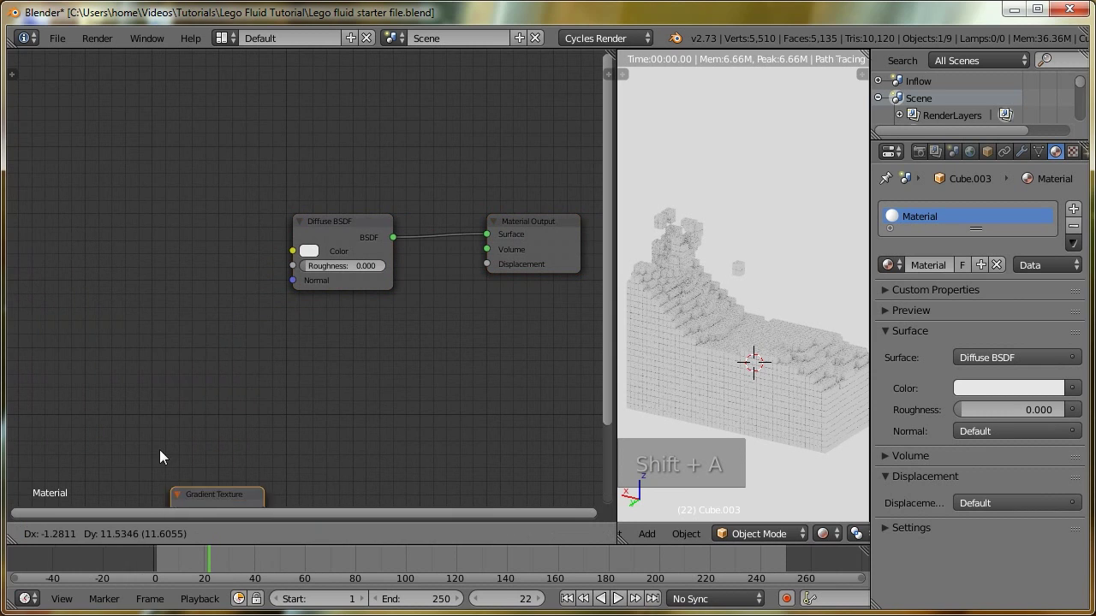
left_click(164, 291)
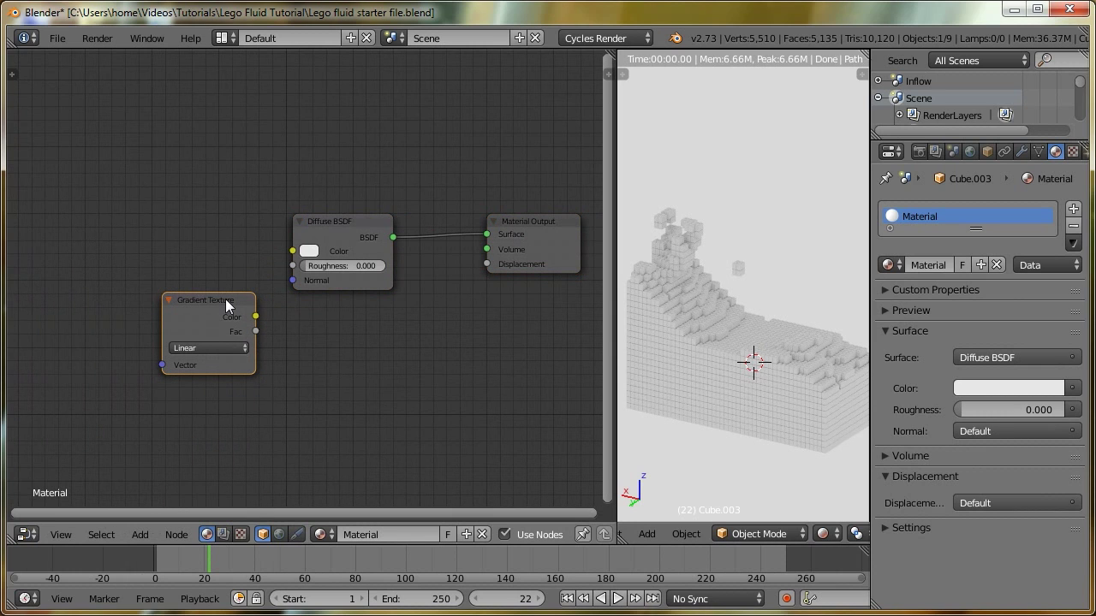
left_click_drag(191, 309, 181, 306)
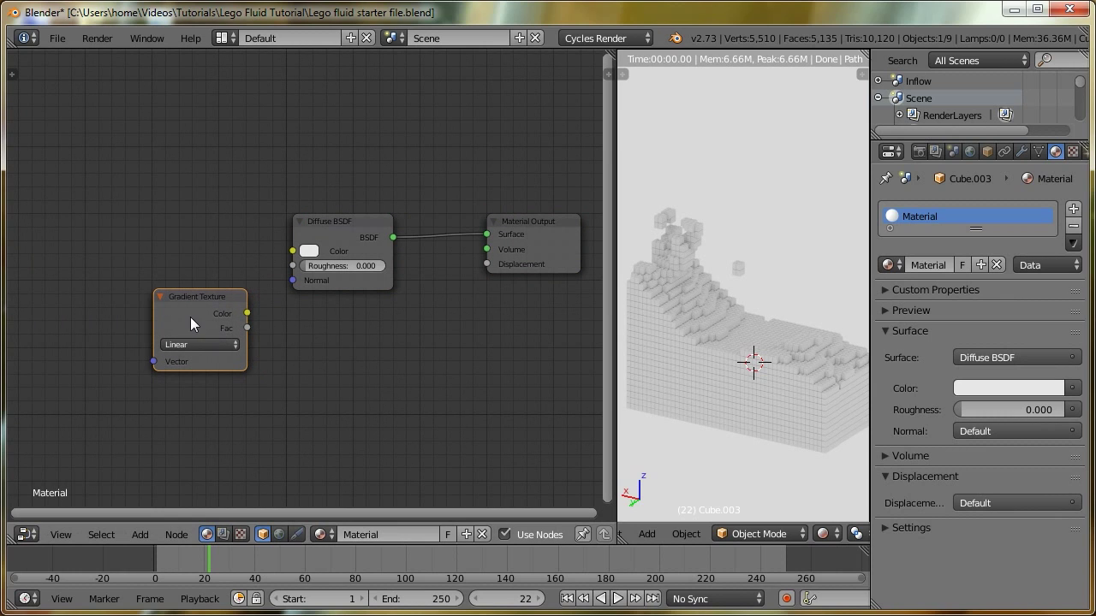
Connect the Gradient Texture to a Viewer node and inspect the gradient on the individual bricks
left_click(192, 301, "ctrl+shift")
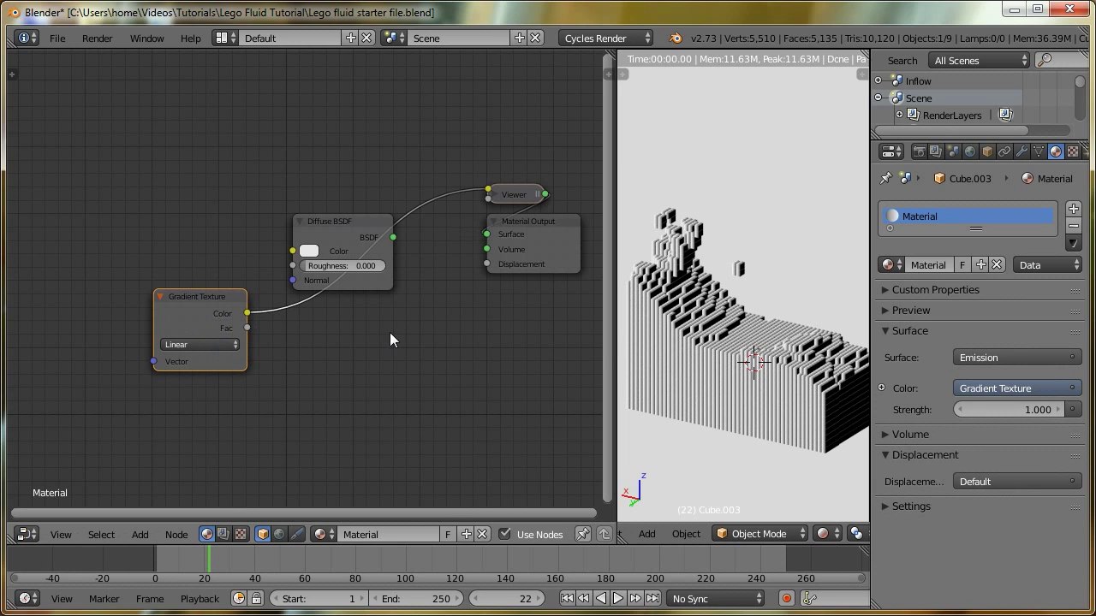
scroll(721, 281, "up", 5)
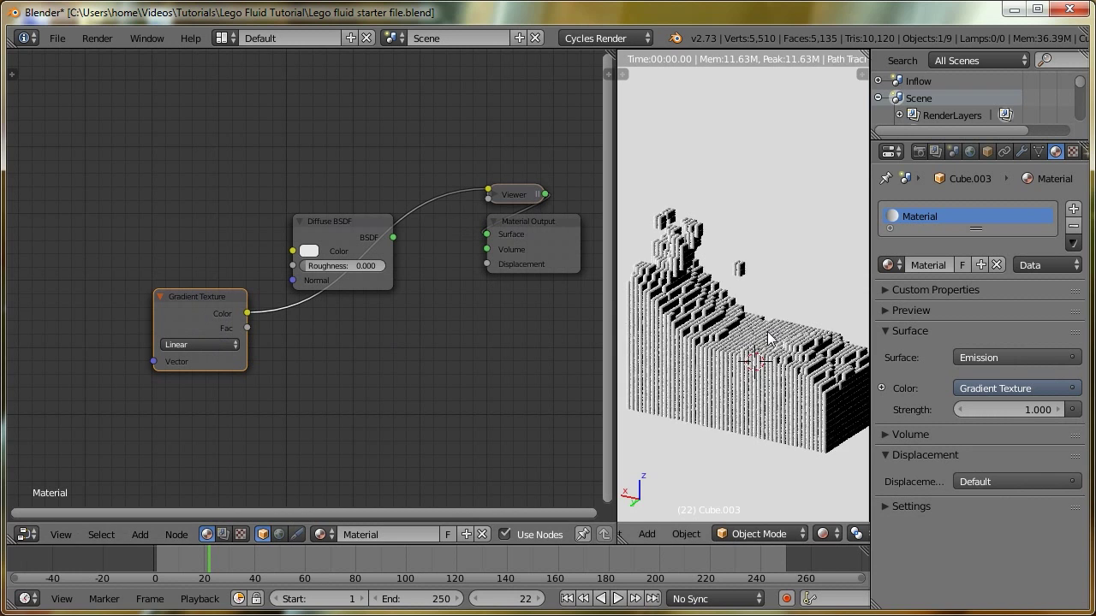
scroll(722, 281, "up", 4)
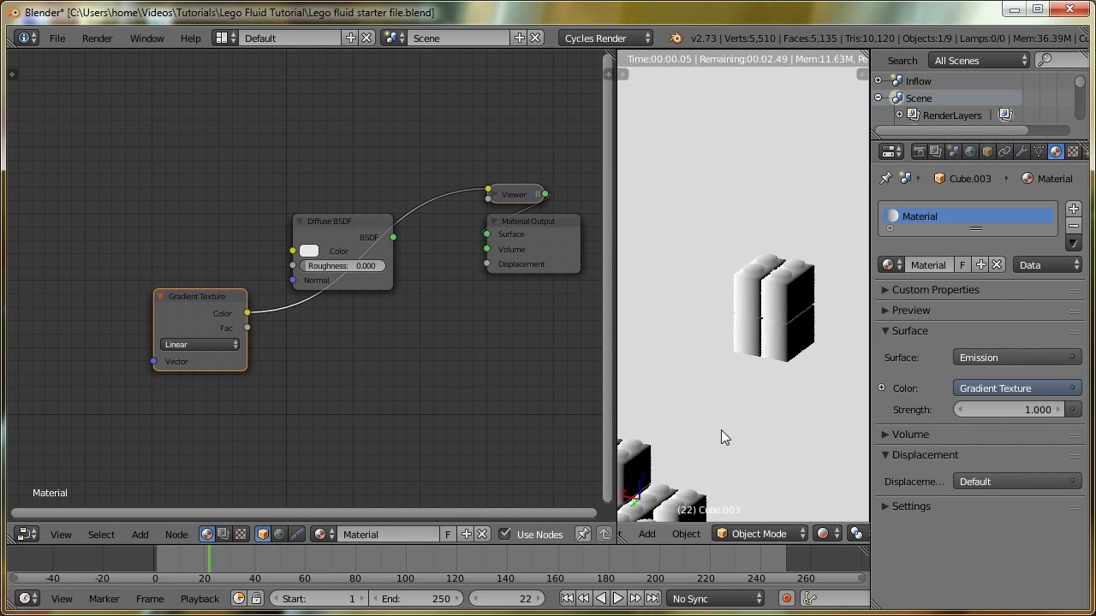
Add an Object Info node and connect its Location output to the Gradient Texture's Vector input
scroll(765, 295, "down", 4)
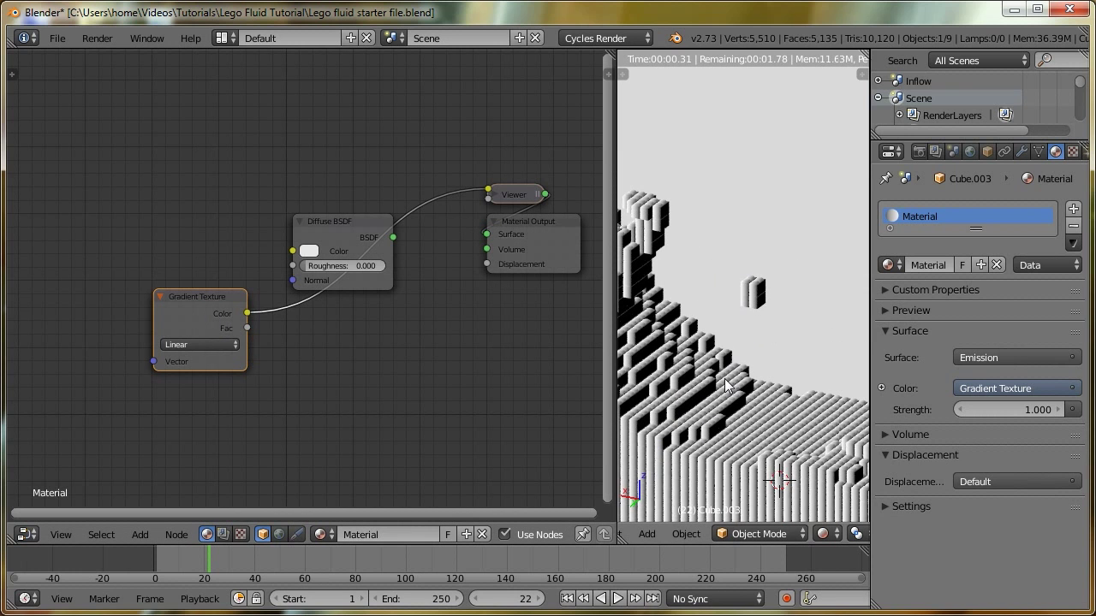
middle_click_drag(278, 379, 316, 361)
middle_click_drag(757, 490, 701, 231)
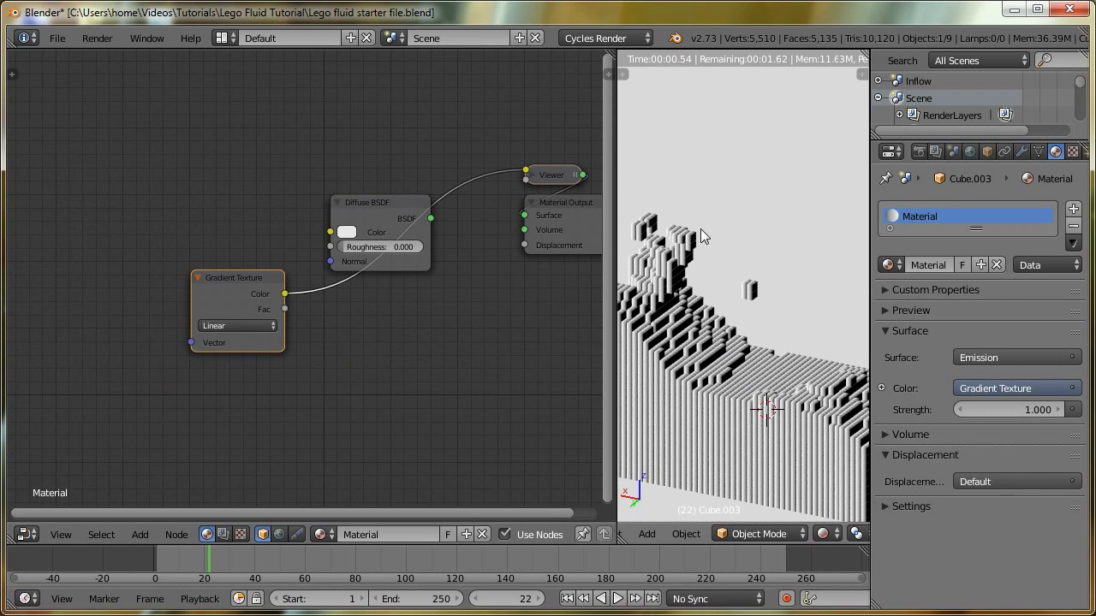
middle_click_drag(504, 306, 542, 274)
key("shift+a")
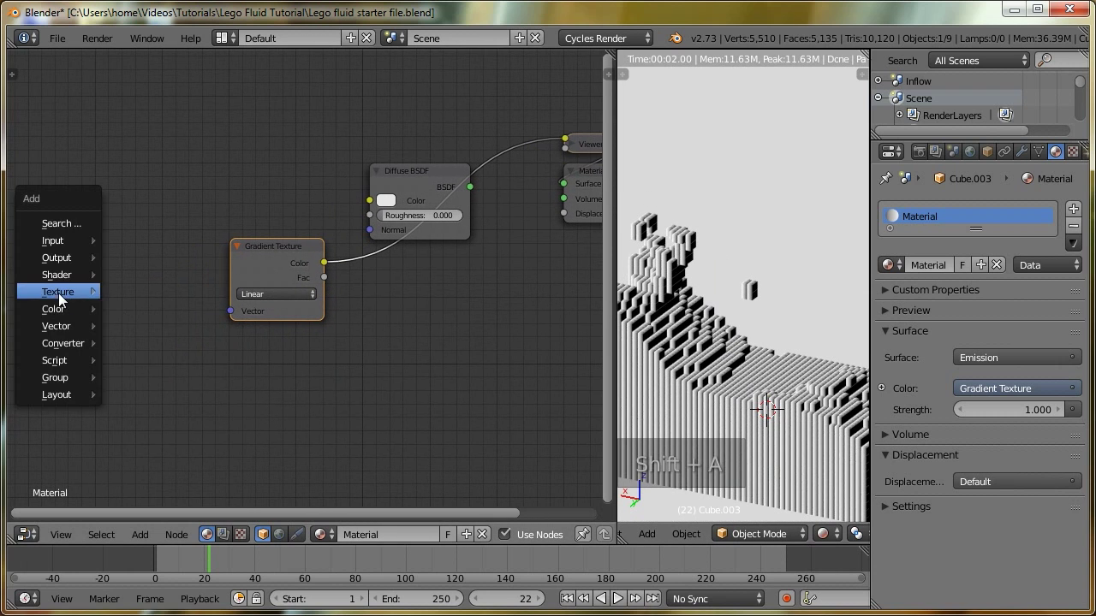
mouse_move(60, 241)
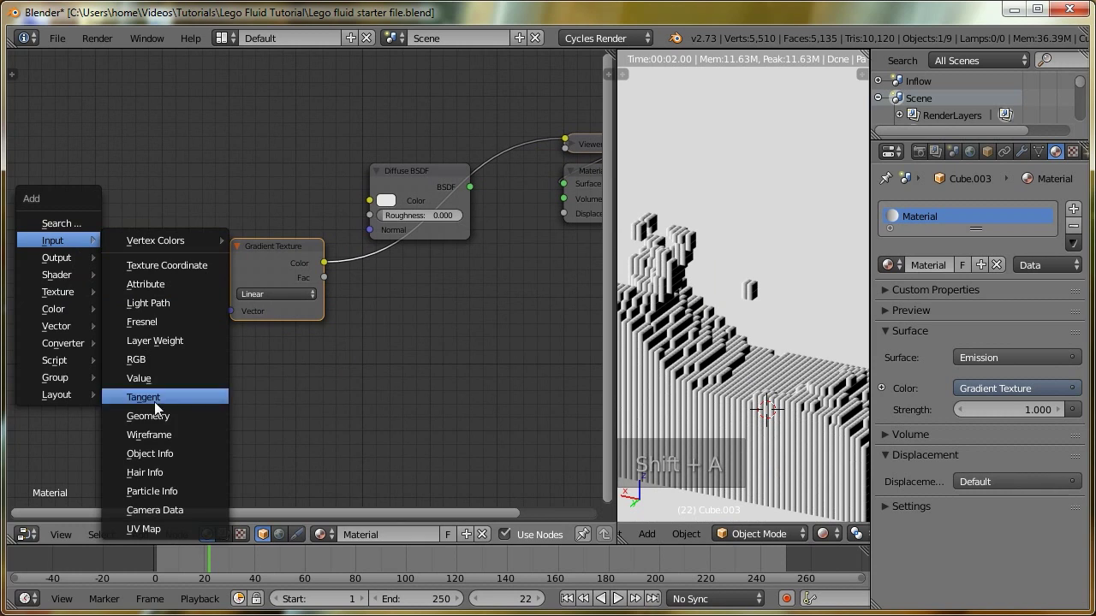
left_click(156, 453)
left_click(62, 255)
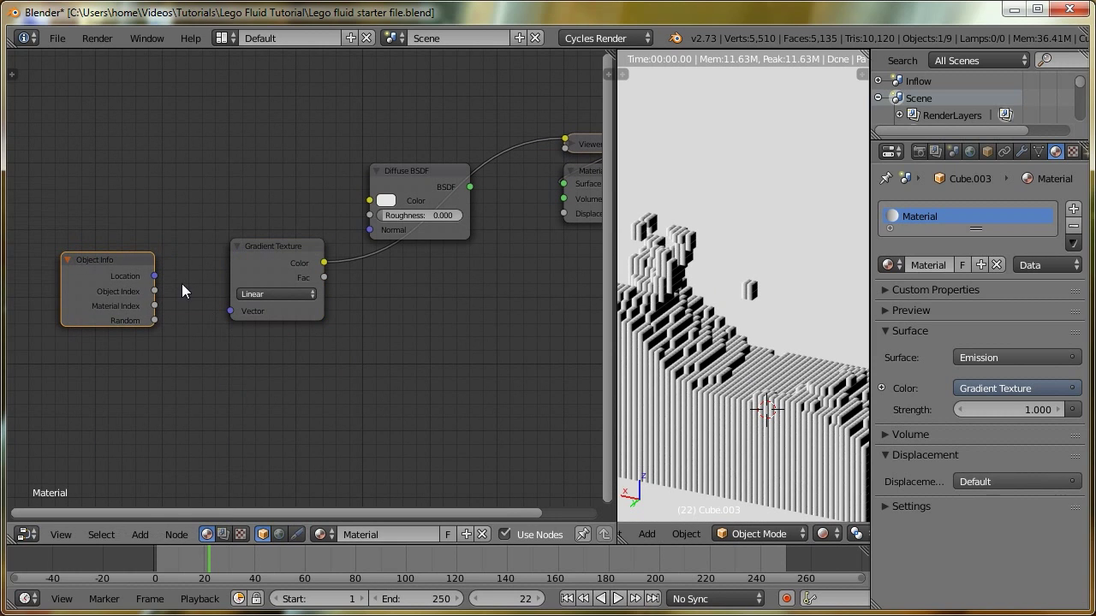
left_click_drag(156, 276, 161, 279)
left_click_drag(205, 313, 230, 310)
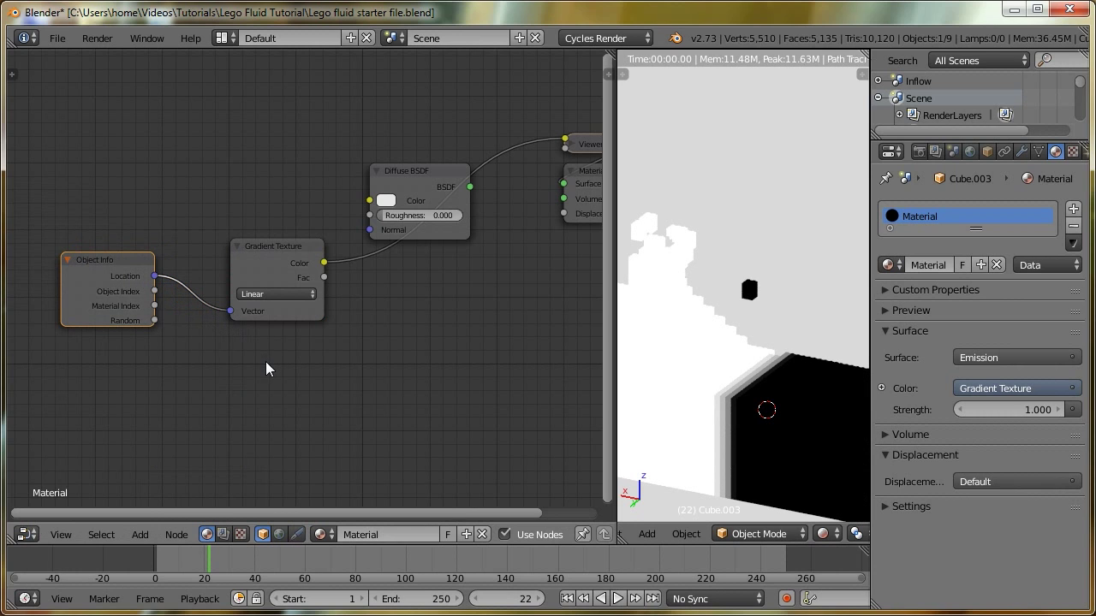
Move the Object Info node farther from the Gradient Texture and insert a Mapping node into the link between them
mouse_move(709, 410)
middle_mouse_down()
mouse_move(749, 420)
mouse_move(734, 379)
mouse_move(714, 392)
middle_mouse_up()
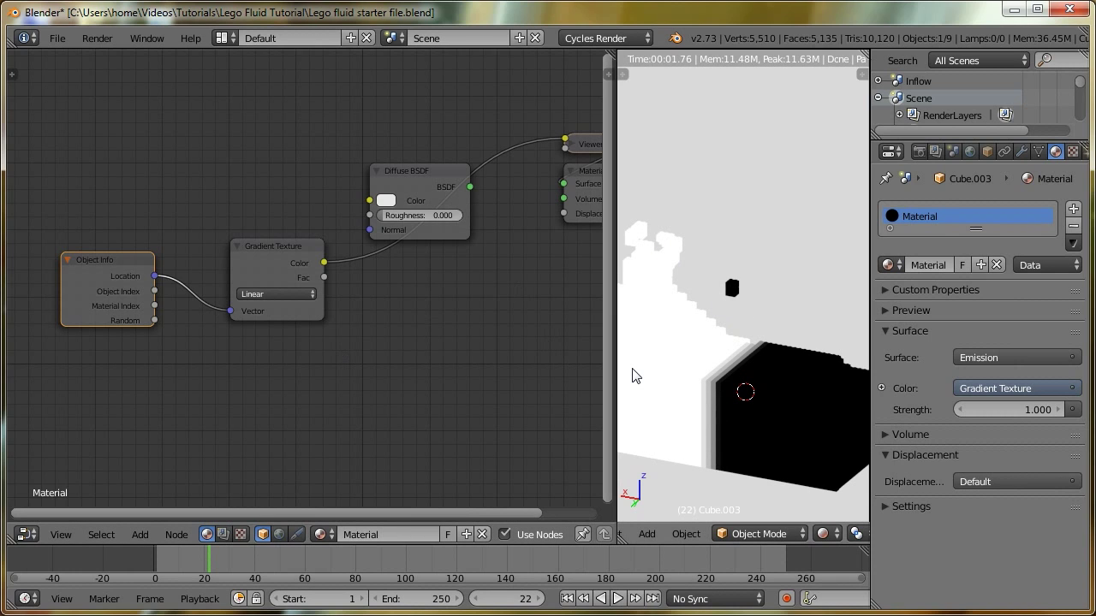
middle_click_drag(229, 297, 379, 259)
left_click_drag(238, 228, 20, 217)
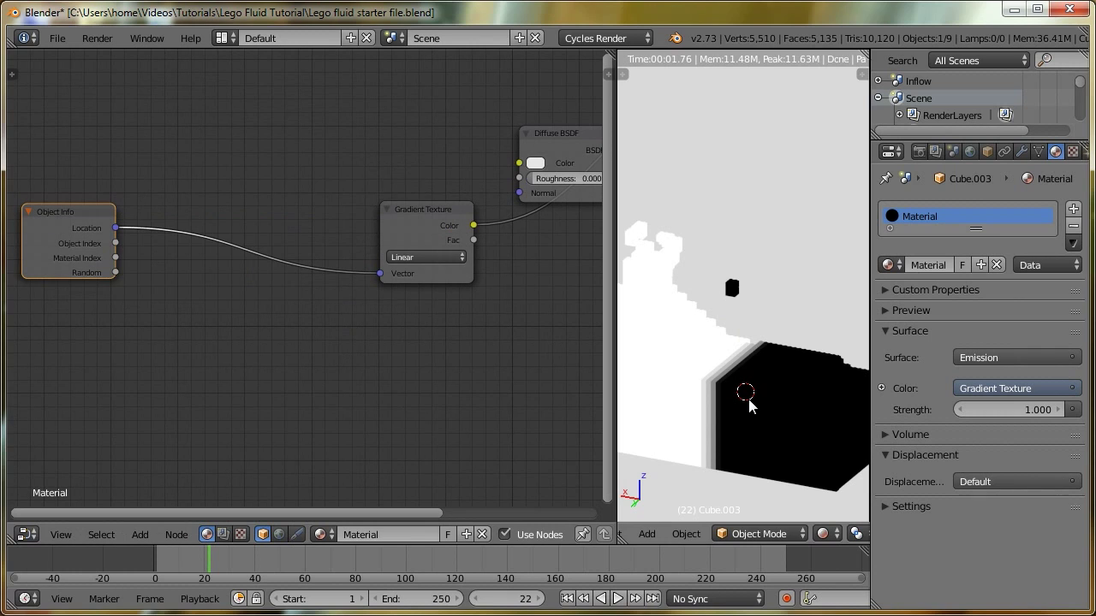
key("shift+a")
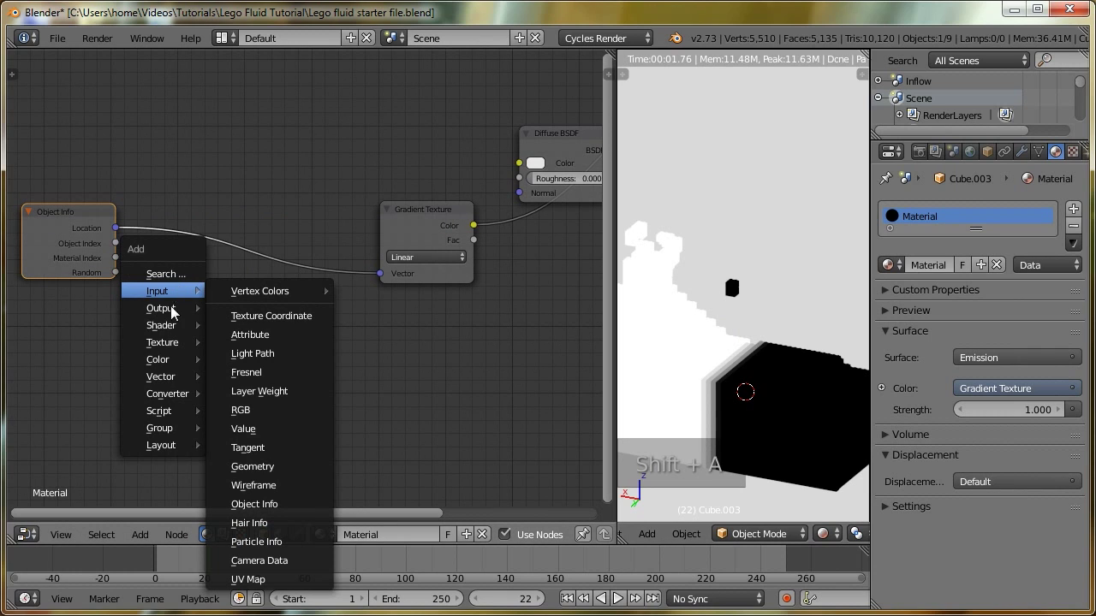
mouse_move(159, 376)
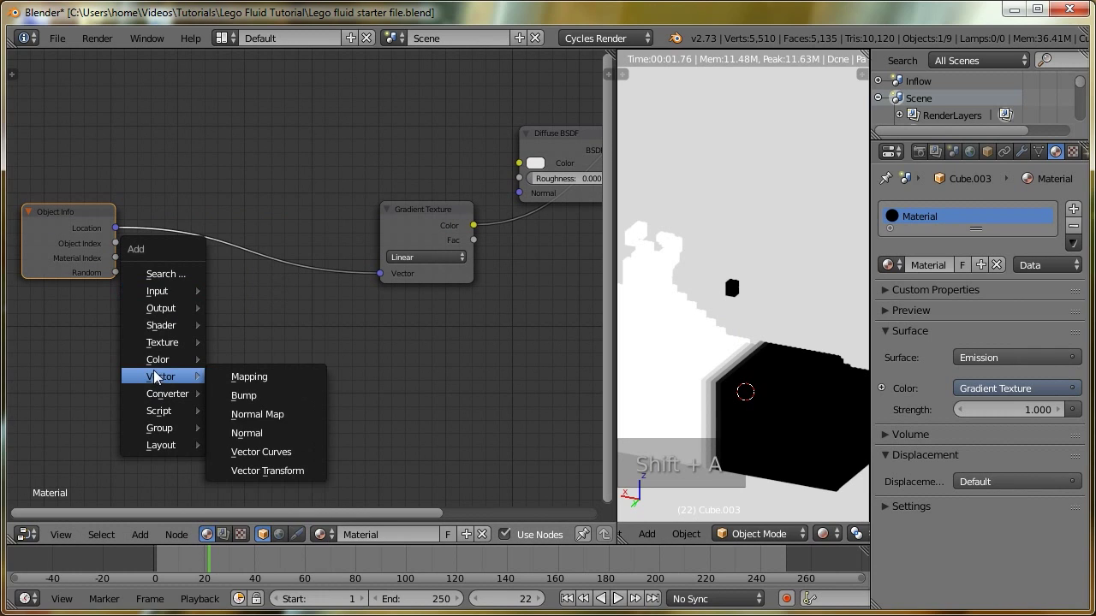
left_click(230, 379)
left_click(137, 180)
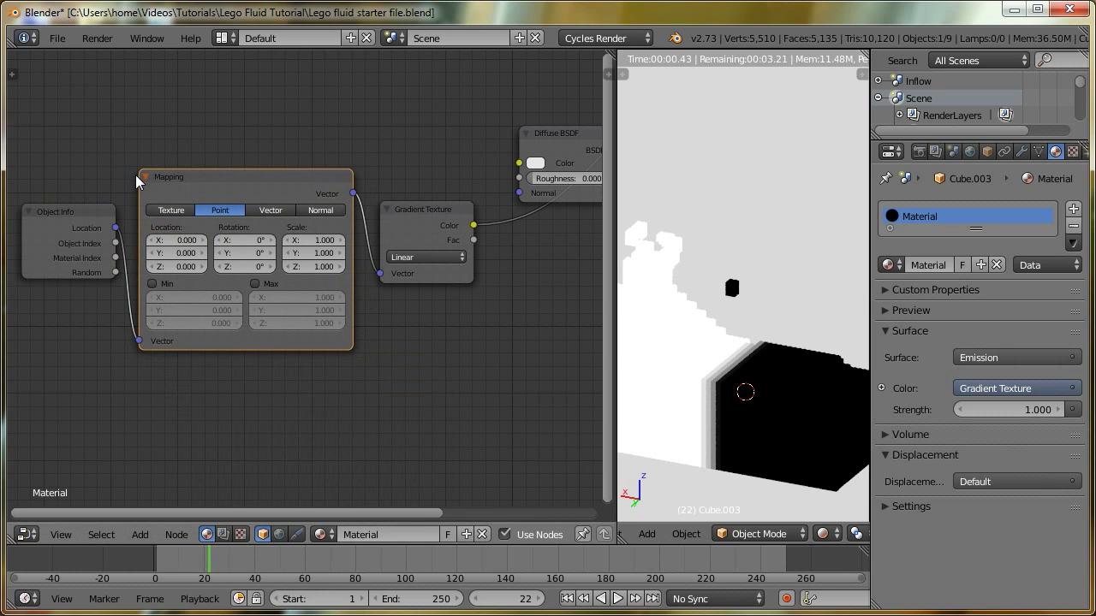
Try a 90° X rotation on the Mapping node
middle_click_drag(289, 286, 253, 324)
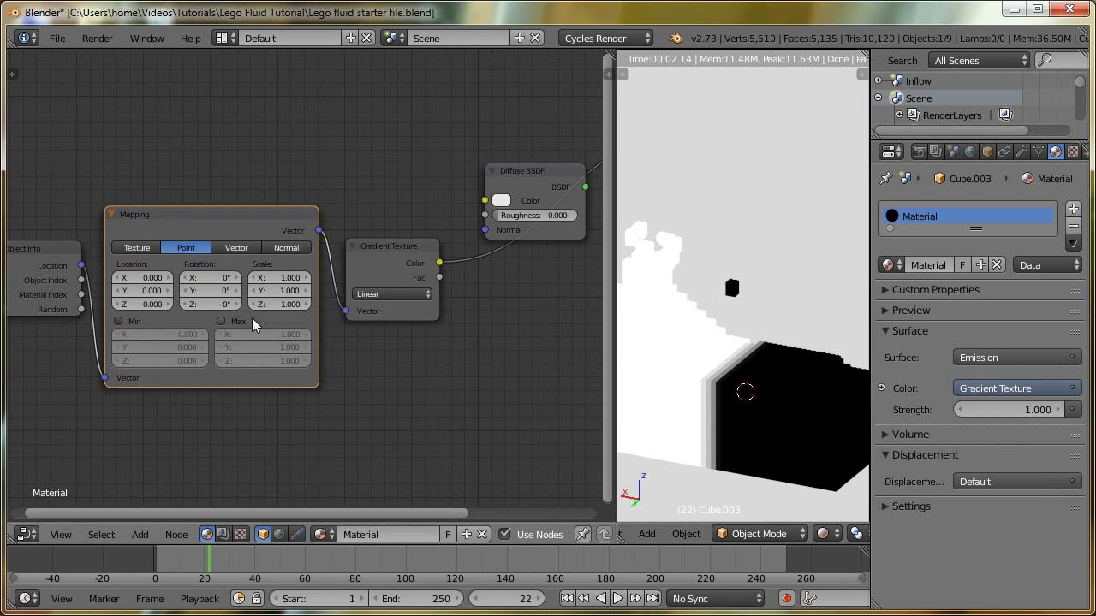
scroll(252, 324, "up", 1)
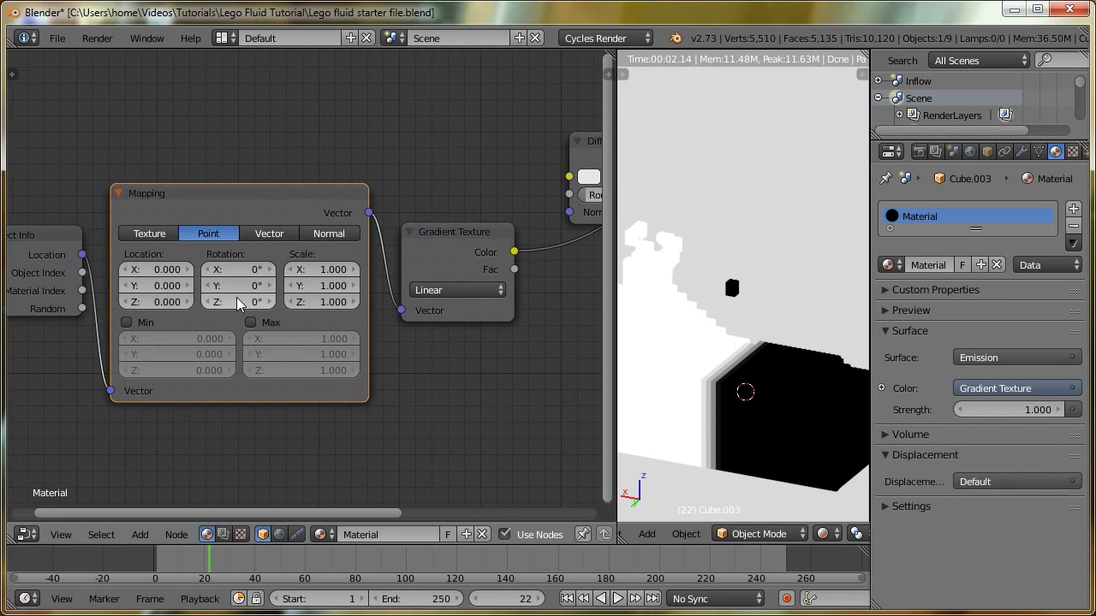
left_click(238, 270)
type("90")
key("Return")
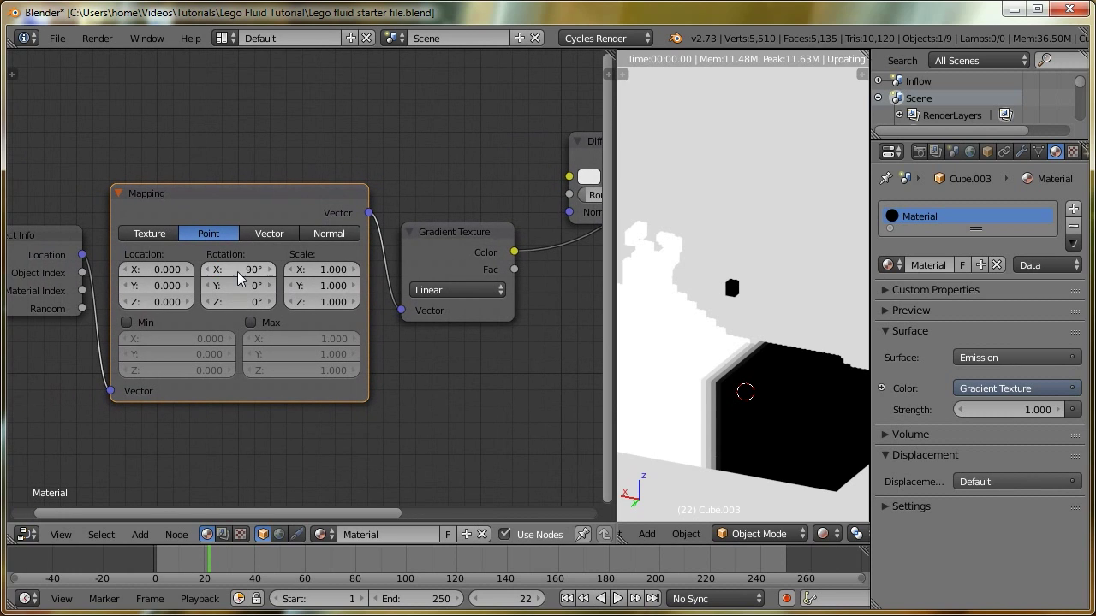
Set the Mapping node's rotation to 0° on X and 90° on Y
left_click(237, 272)
type("0")
key("Tab")
type("90")
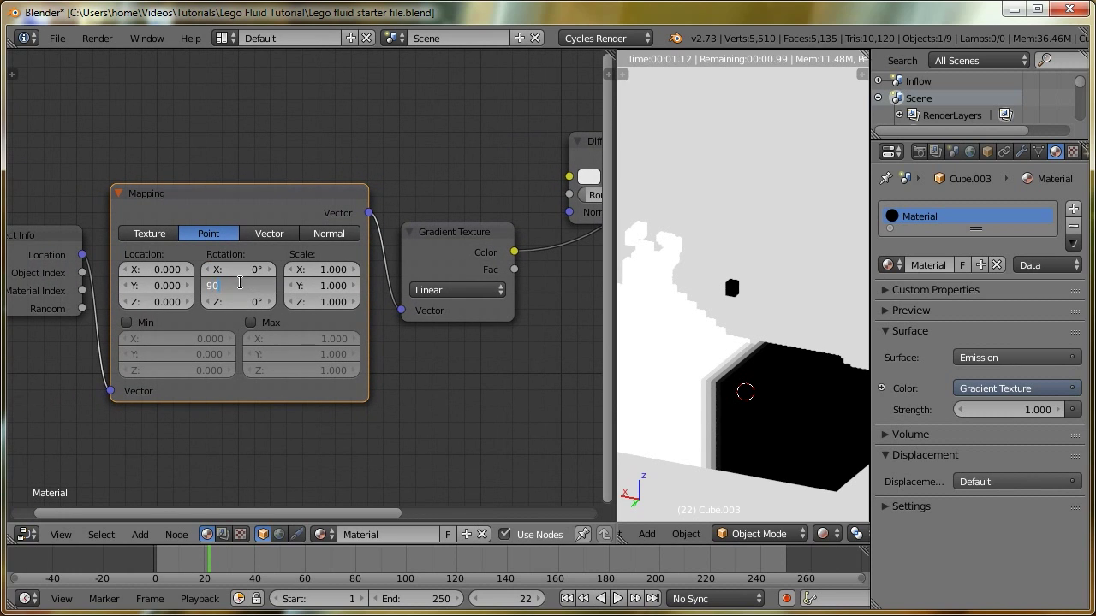
key("Return")
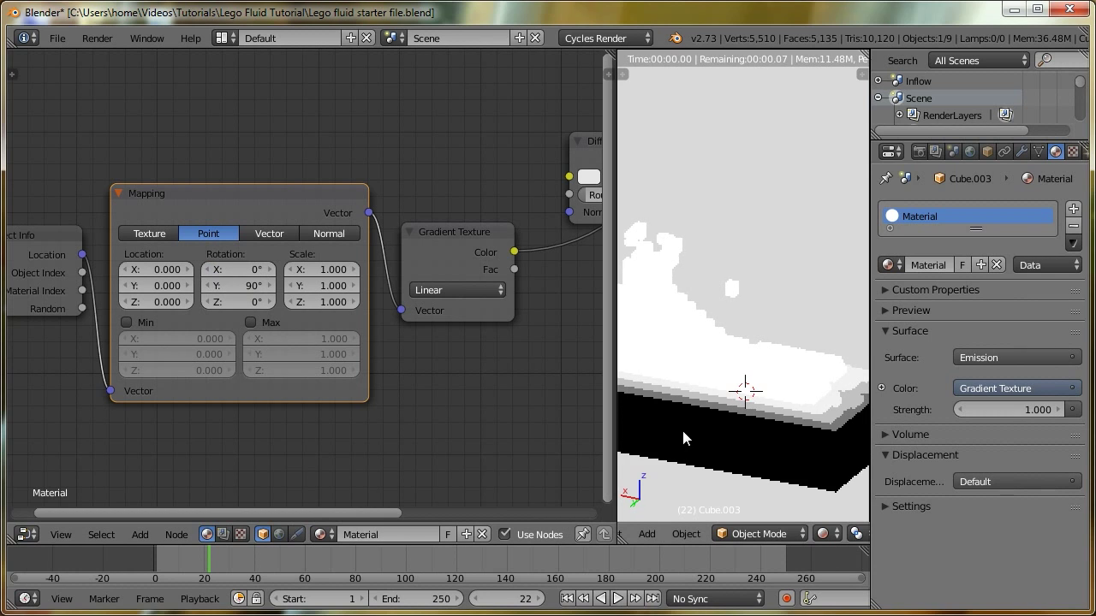
Spread the gradient over the fluid's height by adjusting the Mapping node's X location to about -0.073 and Z scale to about 0.242
scroll(682, 419, "down", 2)
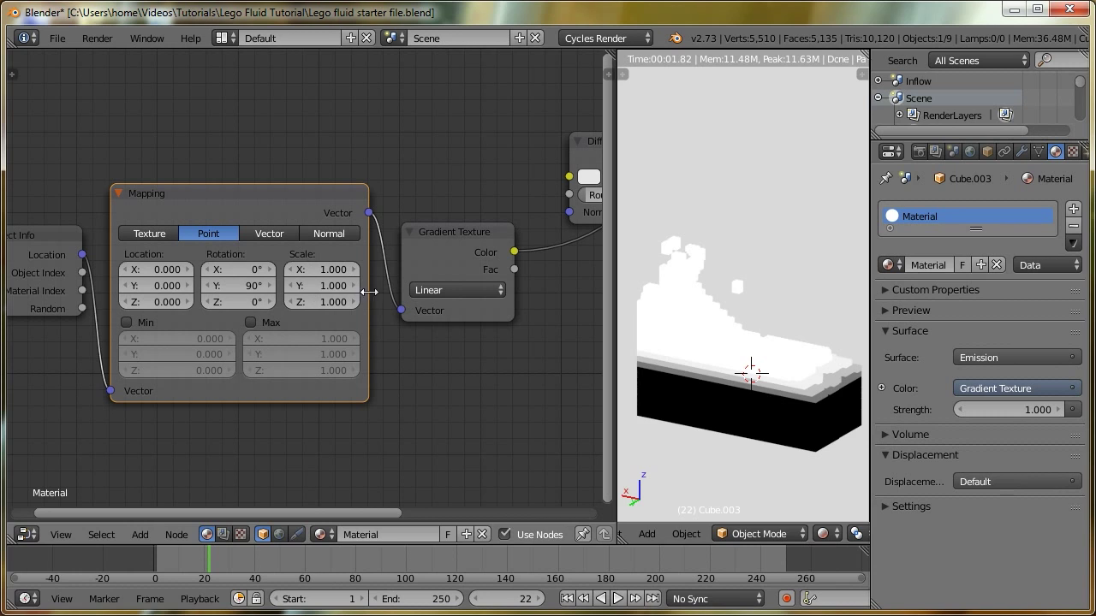
middle_click_drag(715, 387, 729, 390)
middle_click_drag(124, 243, 112, 257)
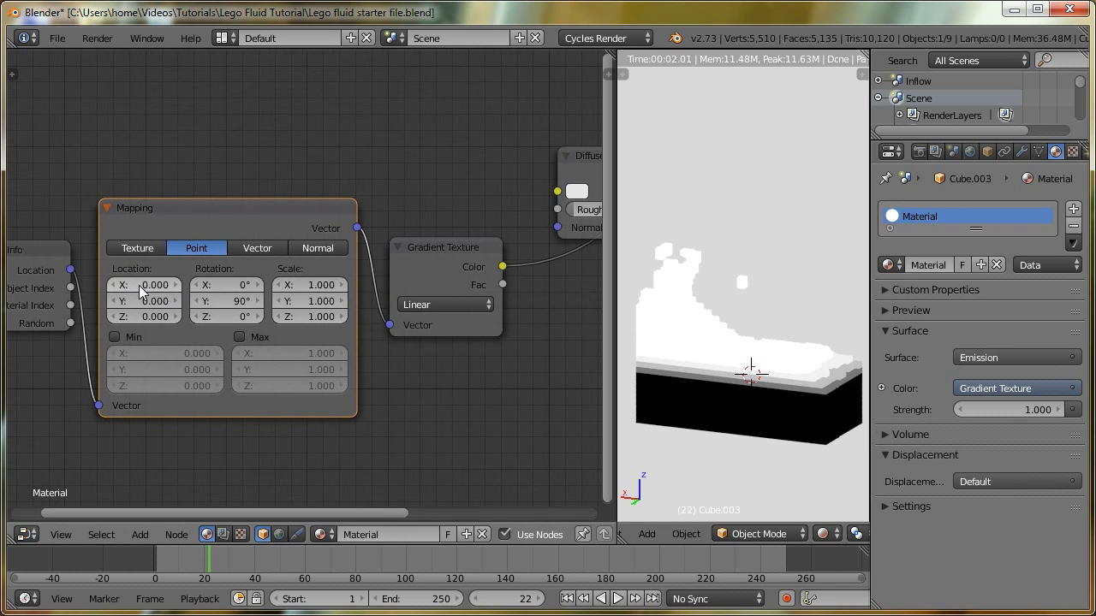
mouse_move(137, 285)
left_mouse_down()
mouse_move(156, 285)
mouse_move(133, 285)
left_mouse_up()
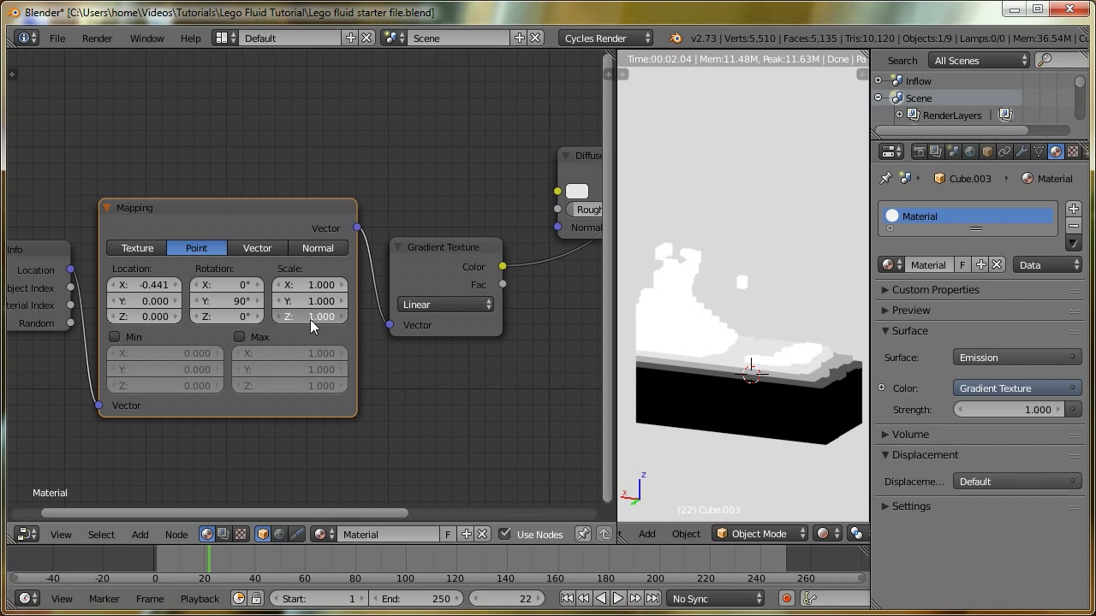
left_click_drag(299, 319, 277, 316)
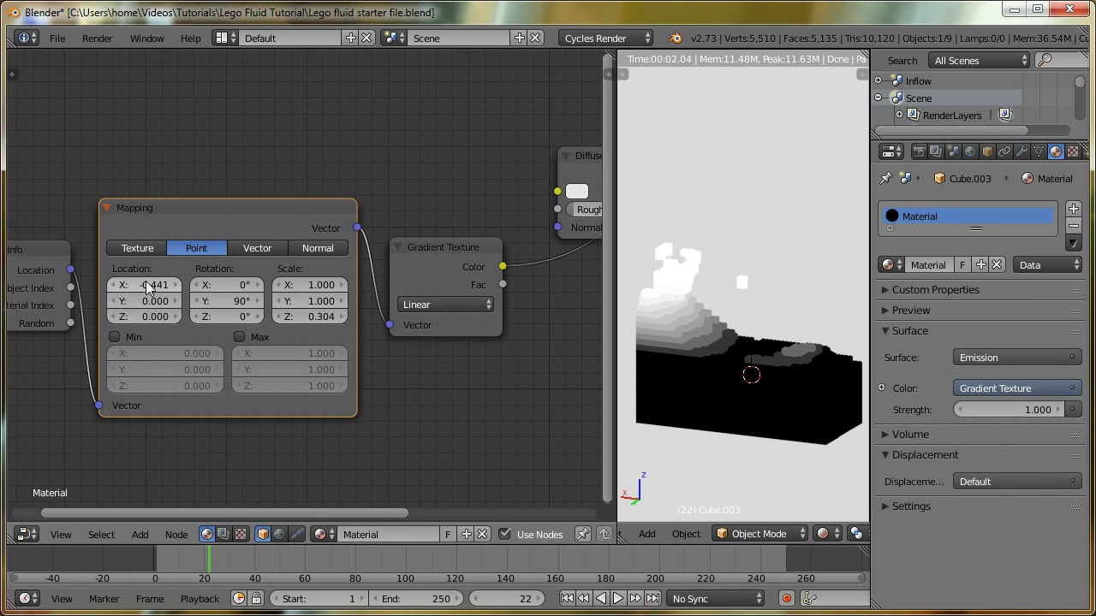
left_click_drag(133, 283, 169, 299)
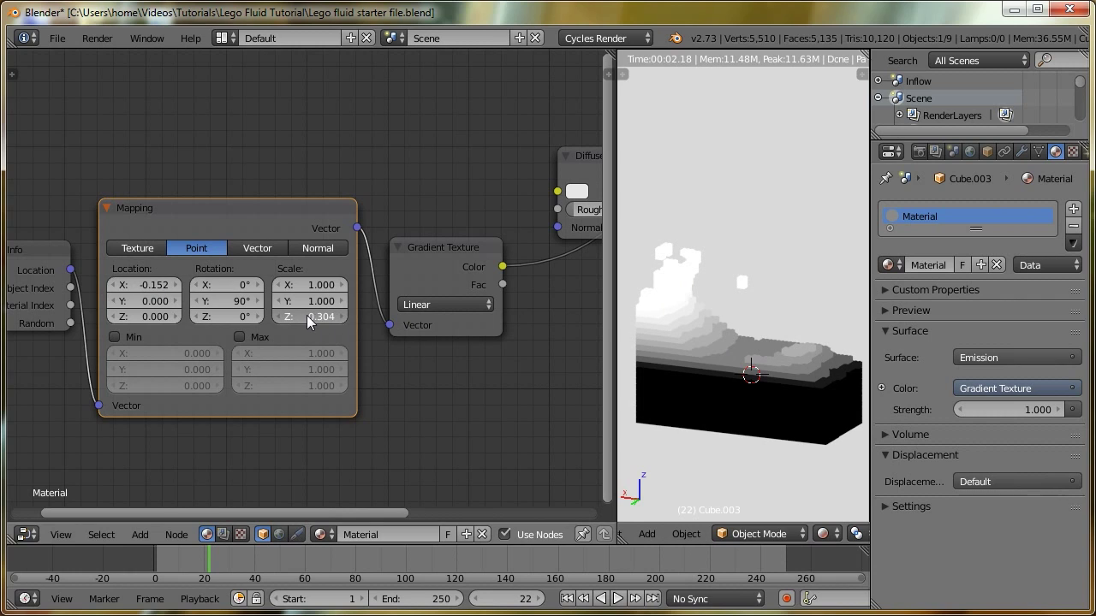
left_click_drag(295, 315, 287, 315)
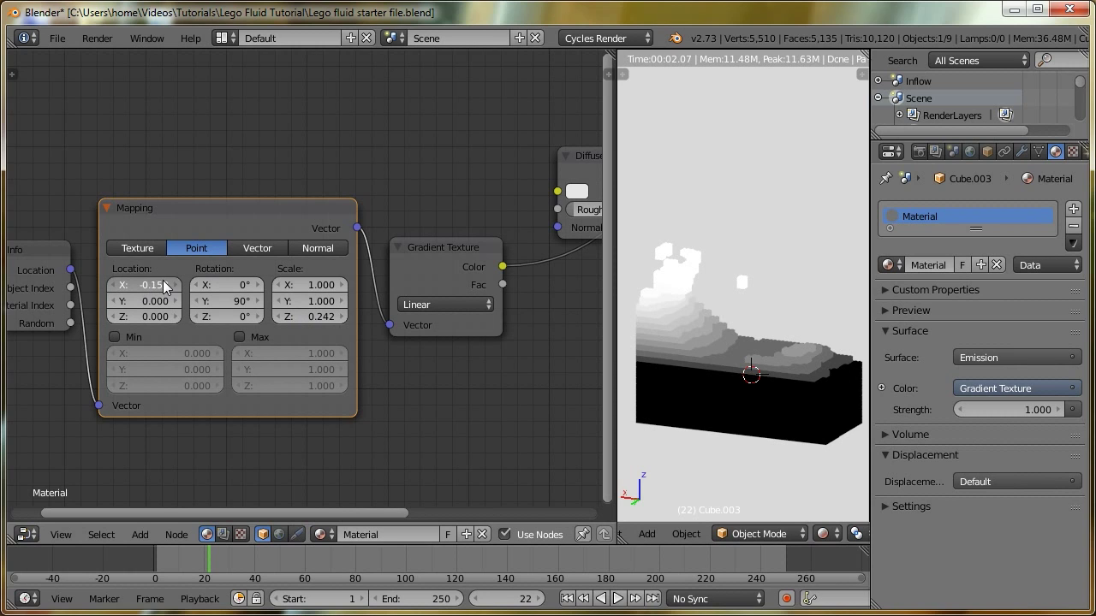
left_click_drag(172, 287, 170, 286)
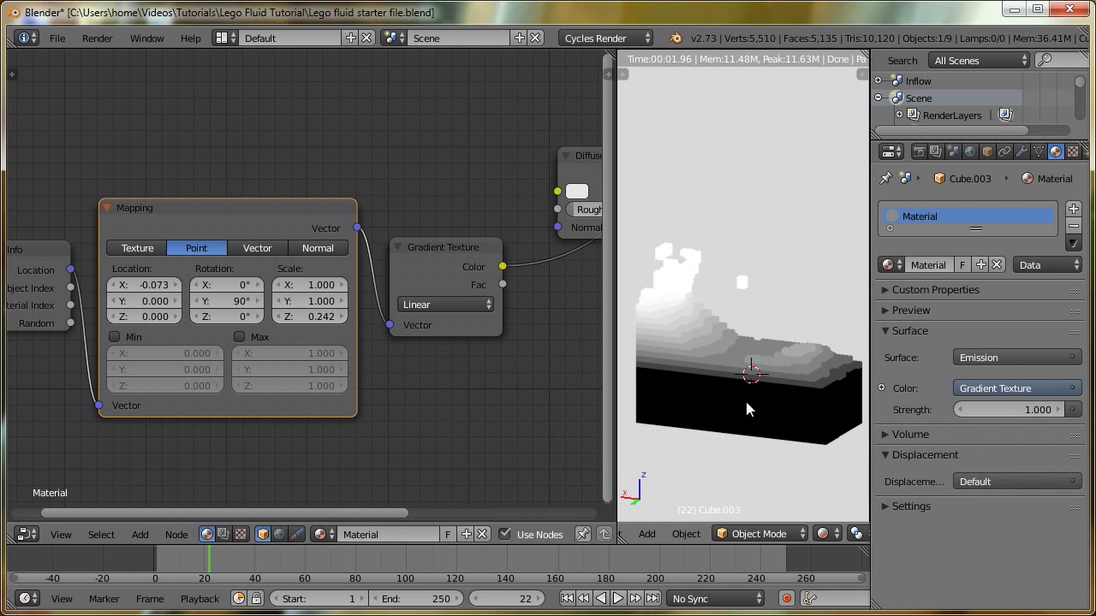
Insert a ColorRamp node between the Gradient Texture and the Viewer, below the Diffuse BSDF
middle_click_drag(436, 313, 203, 284)
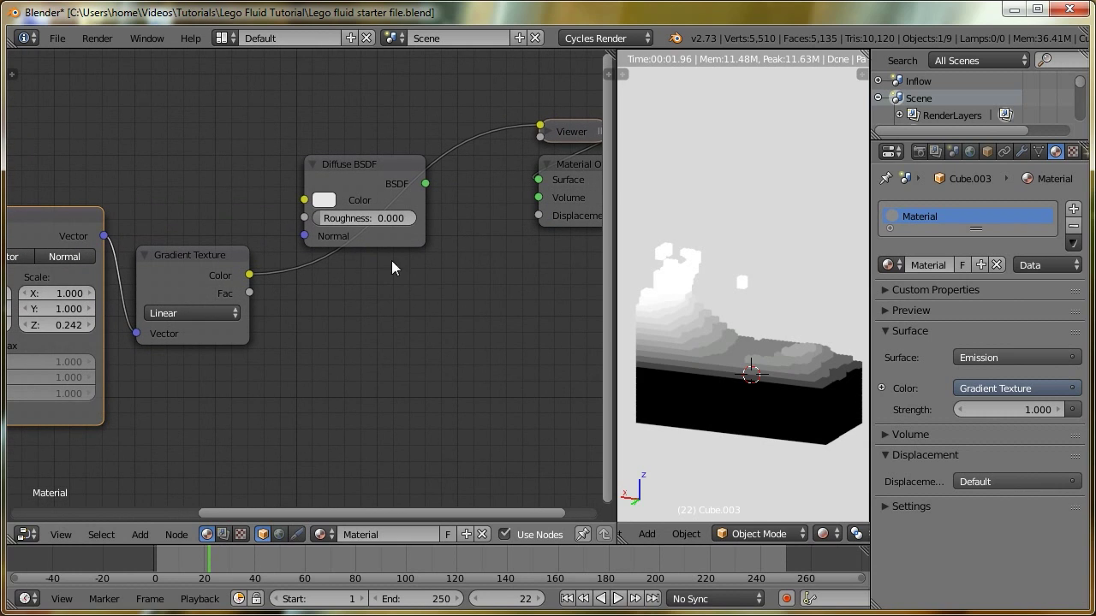
key("shift+a")
mouse_move(350, 314)
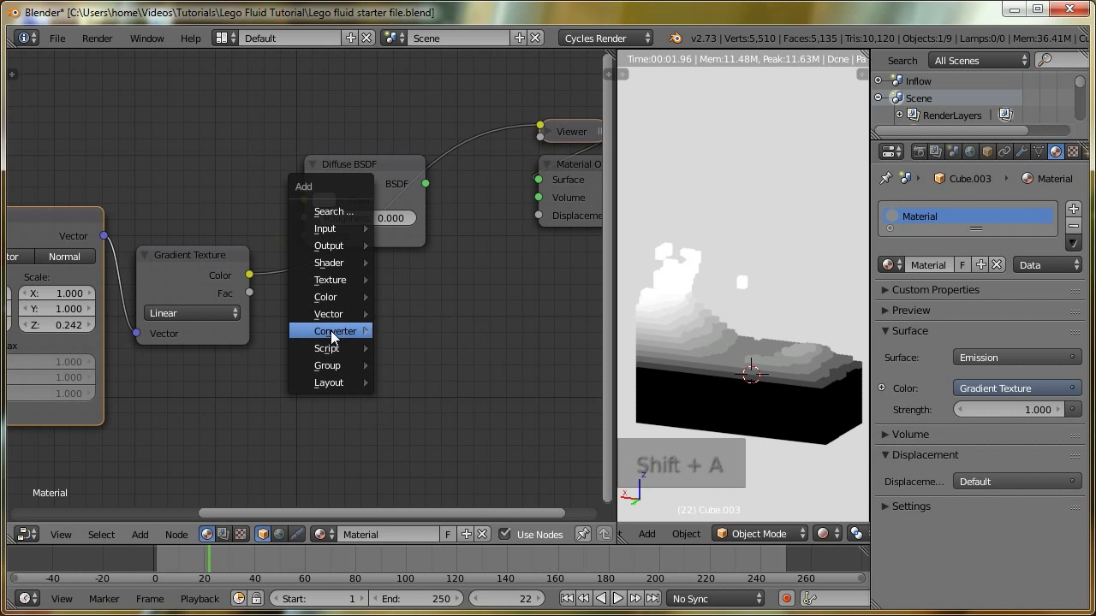
mouse_move(336, 335)
left_click(416, 350)
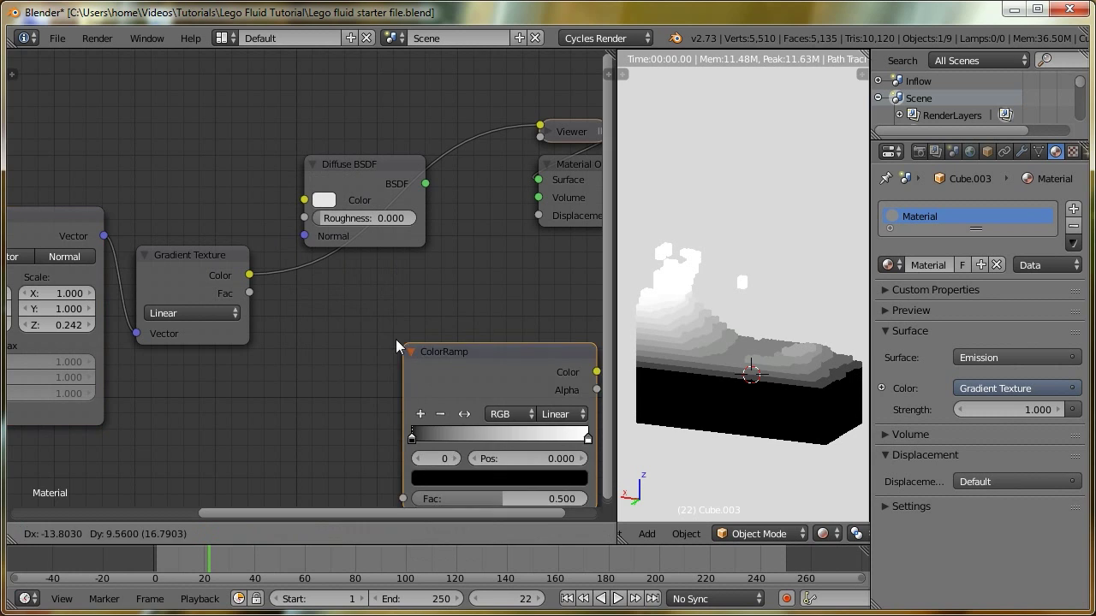
left_click(284, 257)
middle_click_drag(380, 289, 415, 265)
left_click_drag(396, 255, 381, 257)
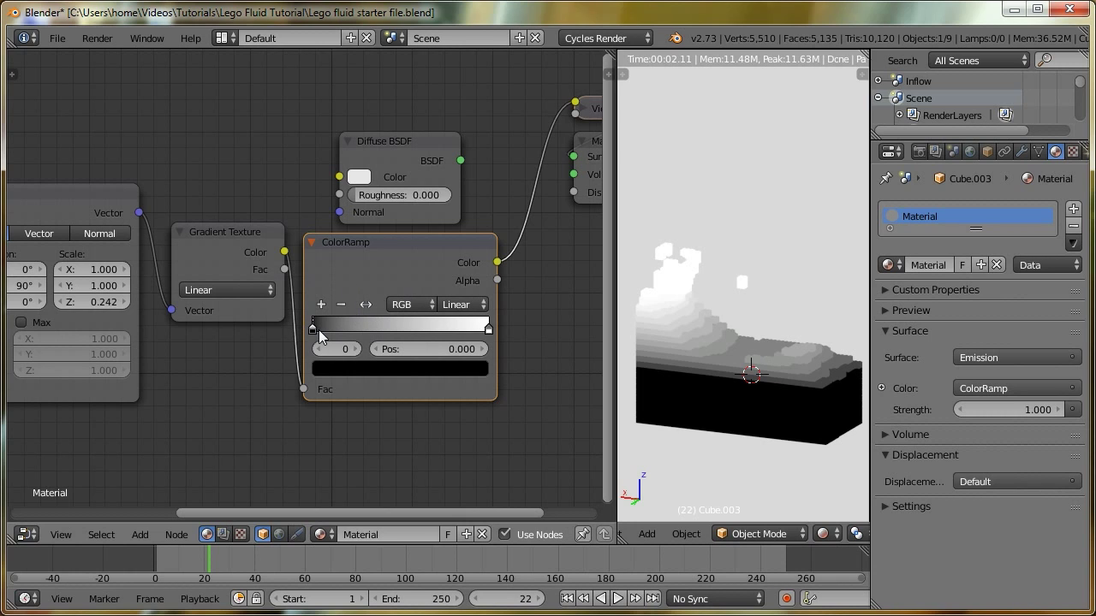
Change the ColorRamp's black stop to a medium blue
left_click(364, 366)
left_click_drag(454, 177, 415, 151)
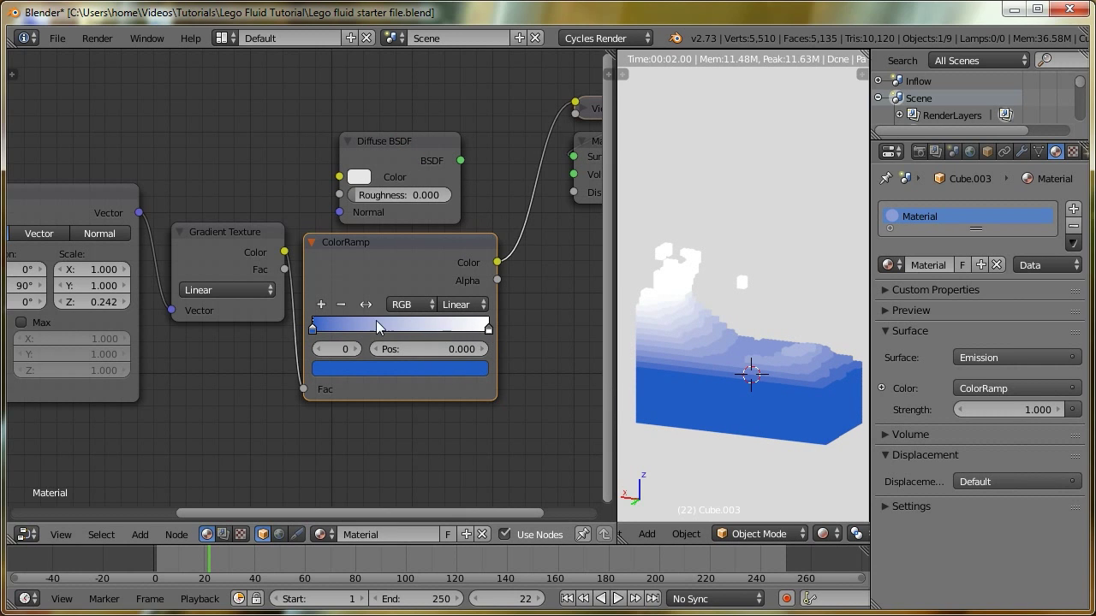
left_click(393, 371)
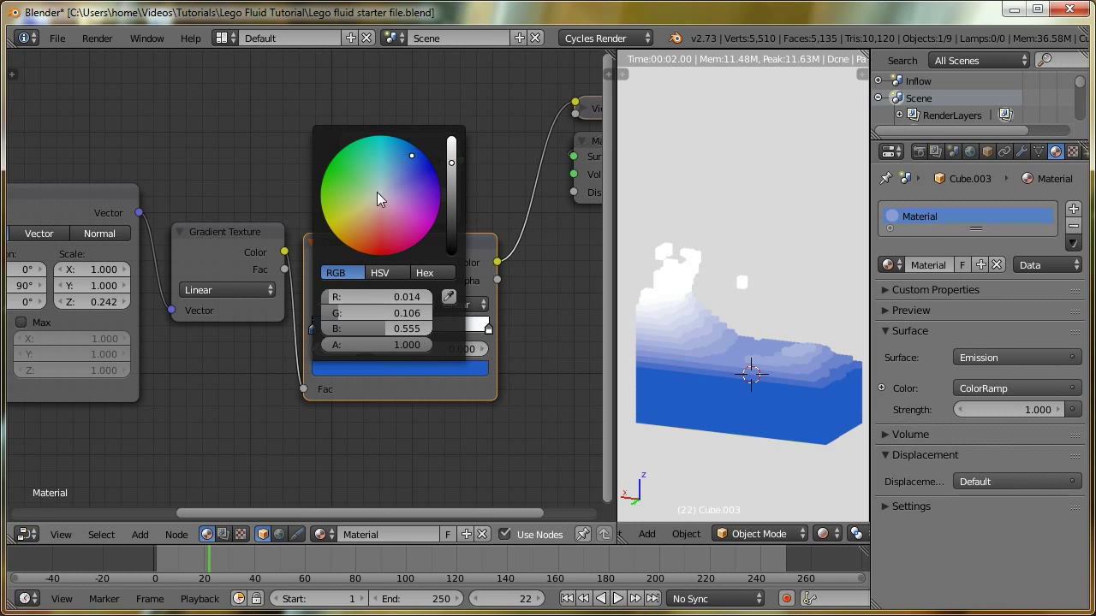
left_click(404, 155)
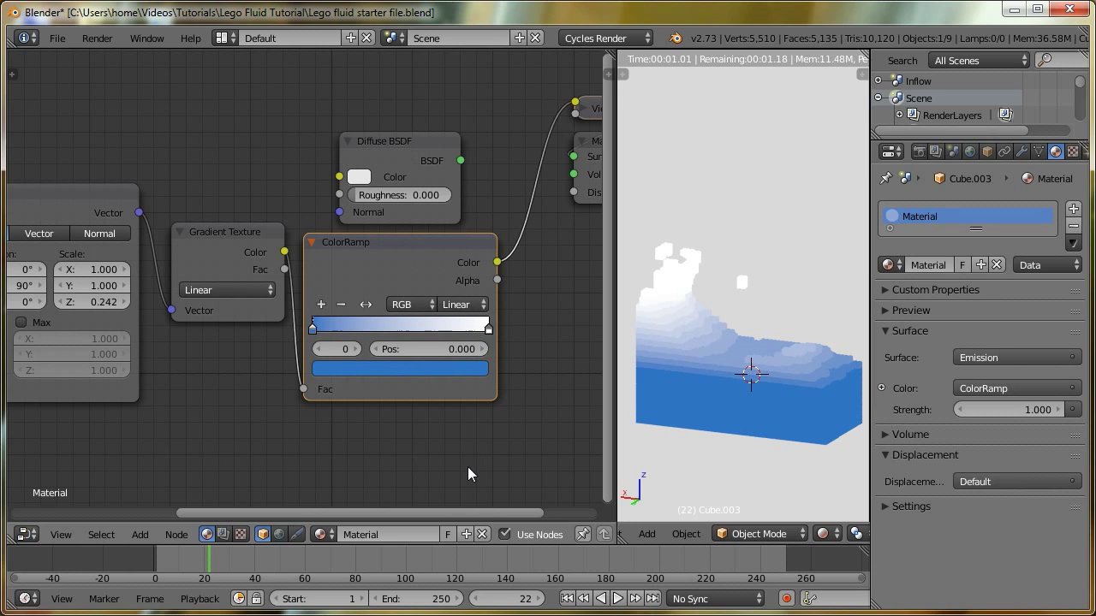
Shift the blue stop toward the ramp's middle and add a light sky-blue stop between it and the white end
left_click_drag(317, 326, 372, 315)
left_click(322, 304)
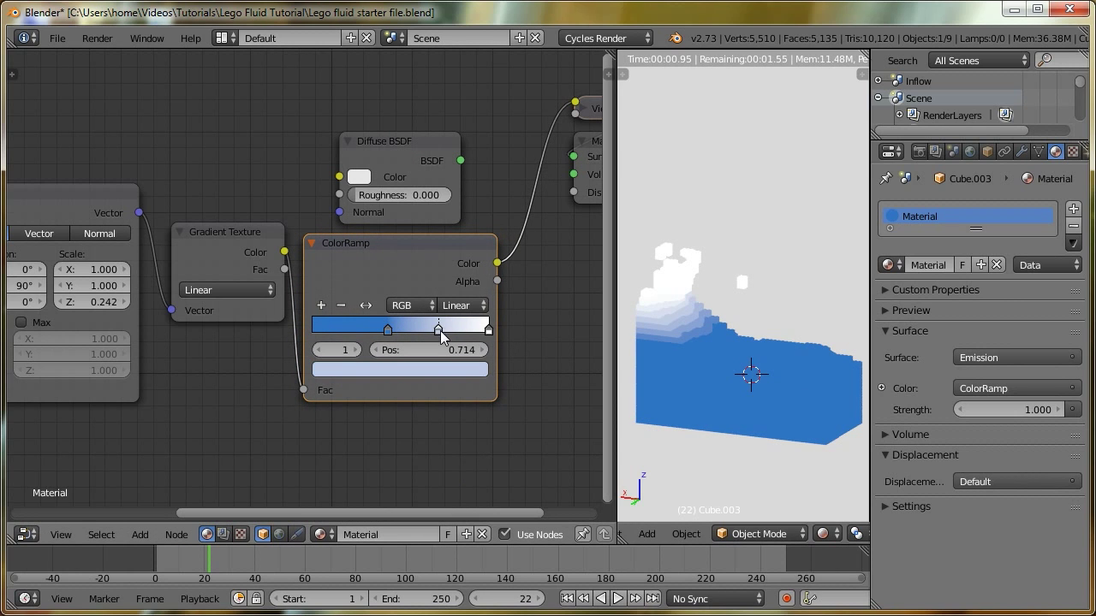
left_click_drag(440, 330, 452, 330)
left_click(392, 369)
left_click(392, 157)
left_click(464, 370)
Add a dark blue stop at position 0 of the ColorRamp
key("n")
key("n")
left_click(392, 369)
left_click_drag(452, 151, 451, 181)
Move the medium blue stop to about 0.332 and the light blue stop to about 0.759 on the ColorRamp
middle_click_drag(566, 447, 488, 447)
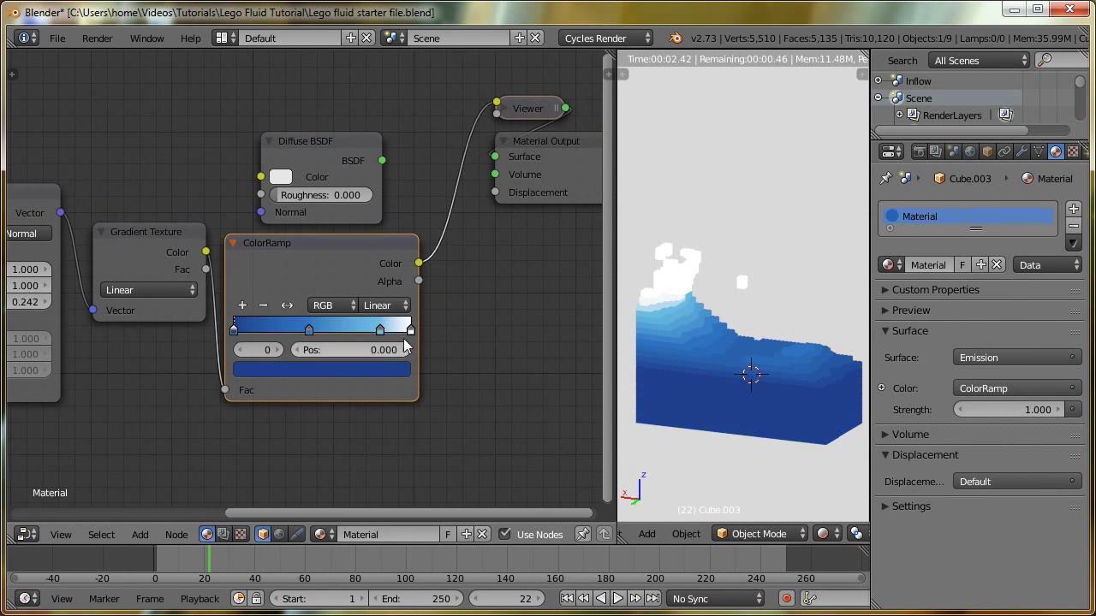
left_click_drag(313, 333, 295, 333)
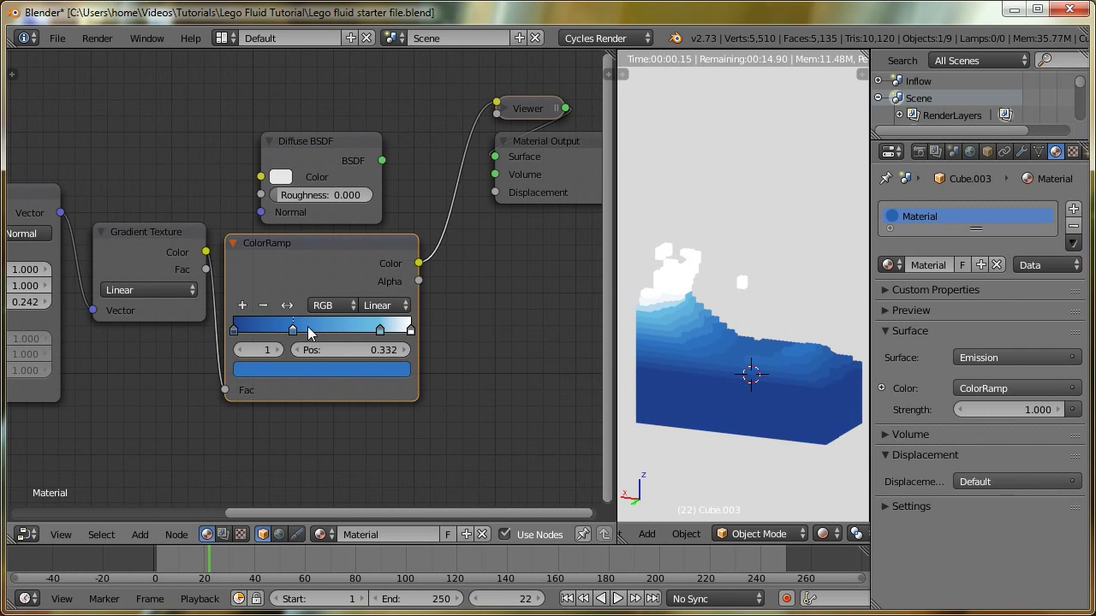
left_click_drag(378, 333, 366, 333)
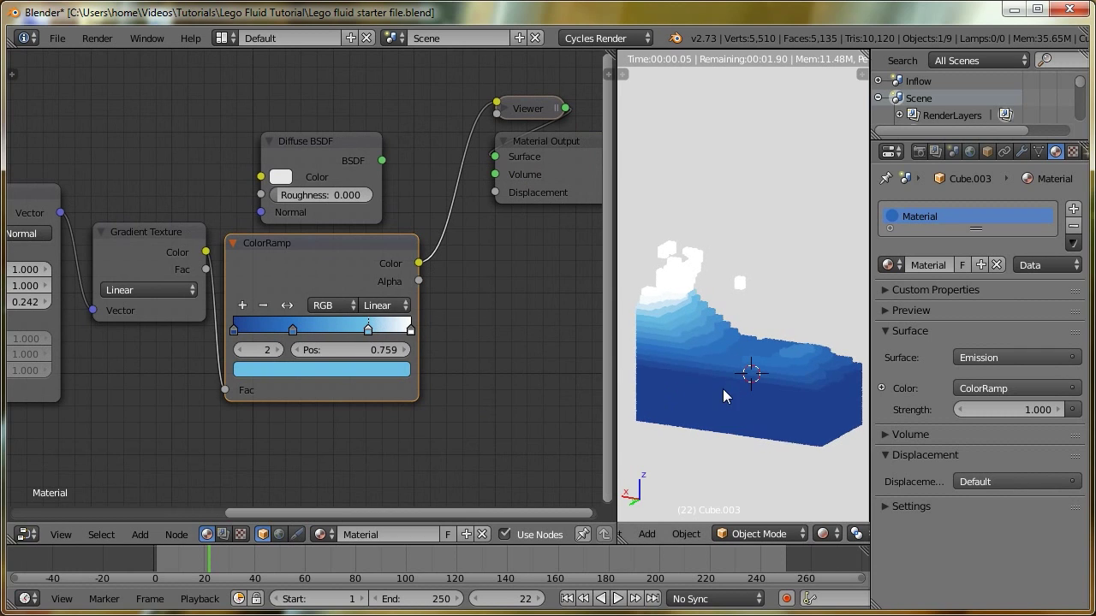
scroll(727, 391, "up", 2)
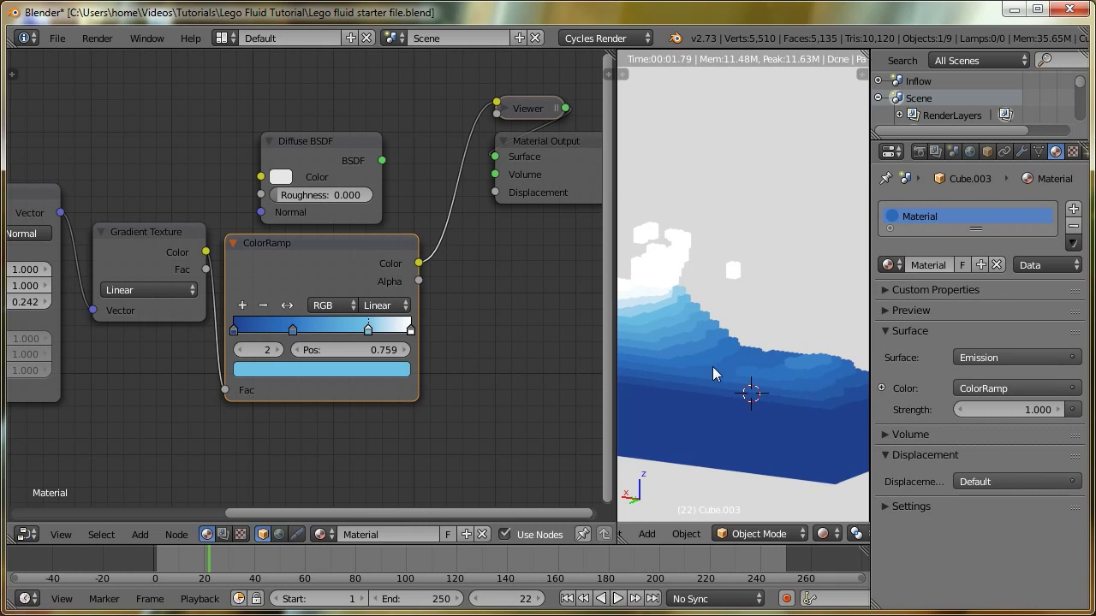
Switch the ColorRamp to Constant interpolation and shift the medium blue stop toward the dark end
left_click(384, 306)
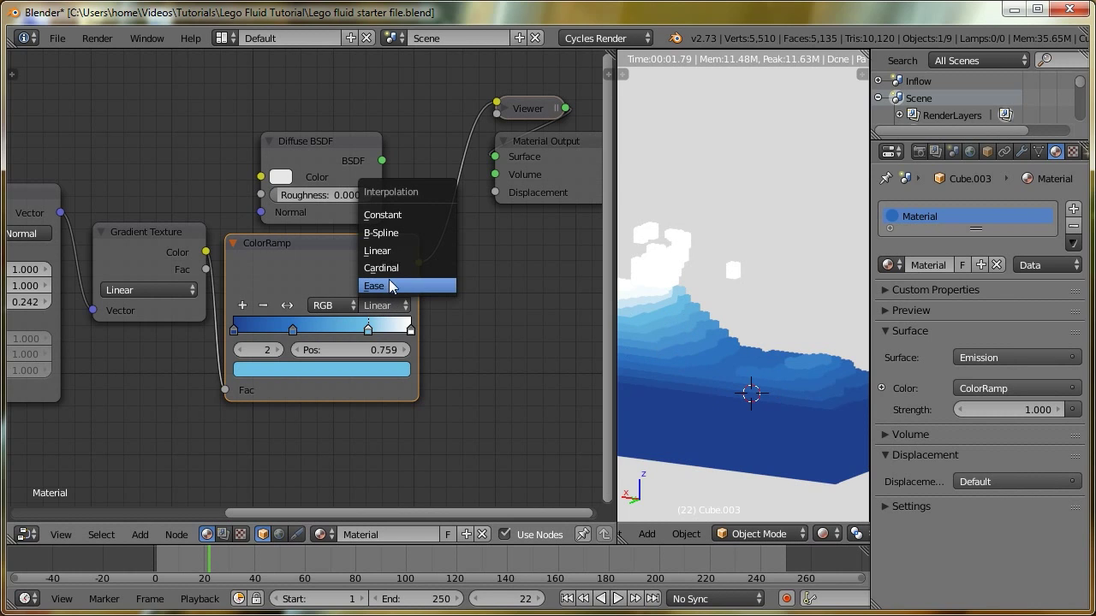
left_click(381, 215)
mouse_move(292, 331)
left_mouse_down()
mouse_move(275, 332)
mouse_move(318, 331)
mouse_move(277, 332)
left_mouse_up()
Add another blue stop to the ColorRamp, tune the middle blues and space the stops with light blue at 0.700
left_click(242, 304)
left_click(351, 368)
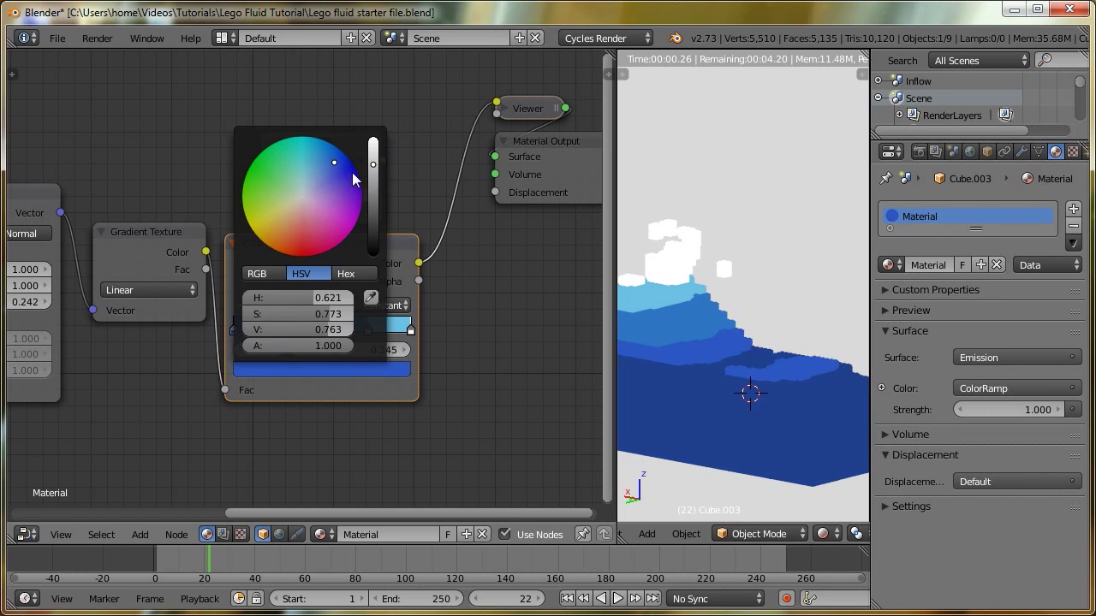
left_click(321, 369)
left_click_drag(321, 332, 357, 332)
left_click(296, 333)
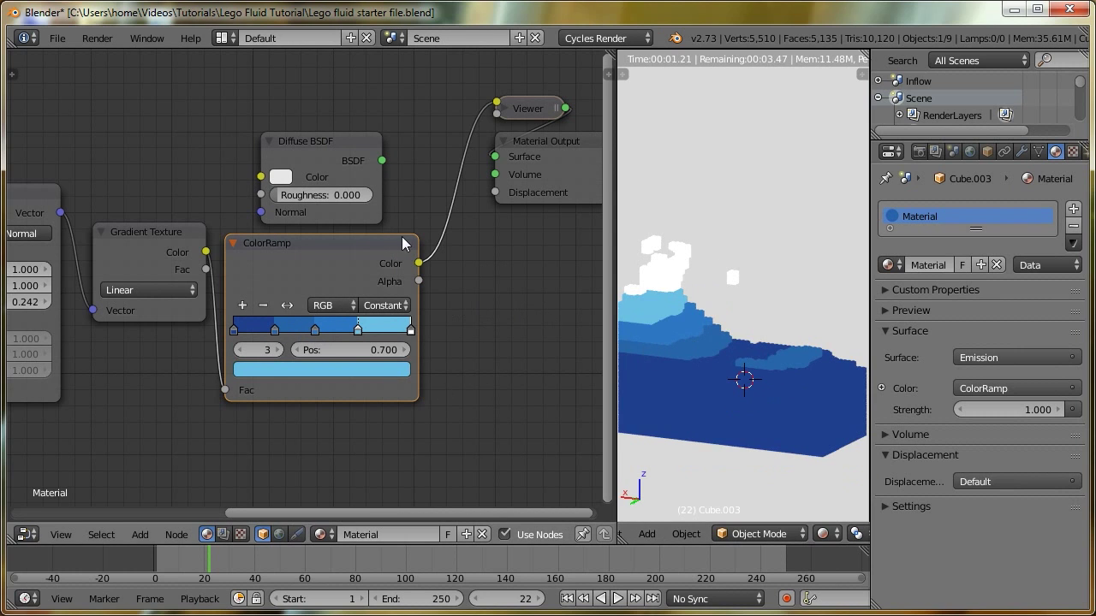
Connect the ColorRamp colour through the Diffuse BSDF to the Material Output's Surface, spreading the nodes apart
middle_click_drag(354, 271, 310, 324)
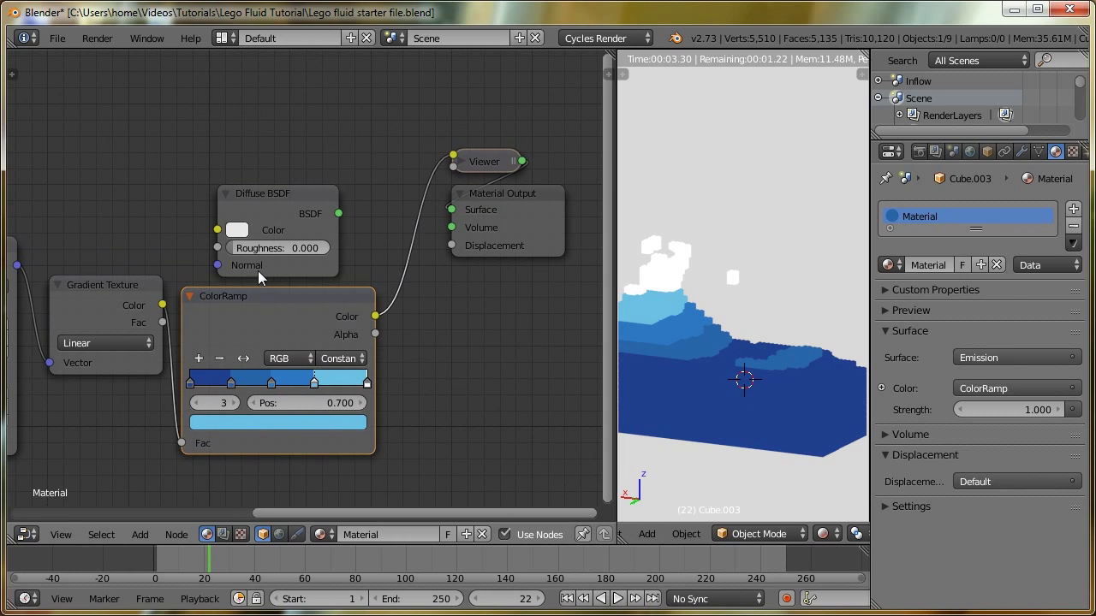
middle_click_drag(425, 291, 294, 250)
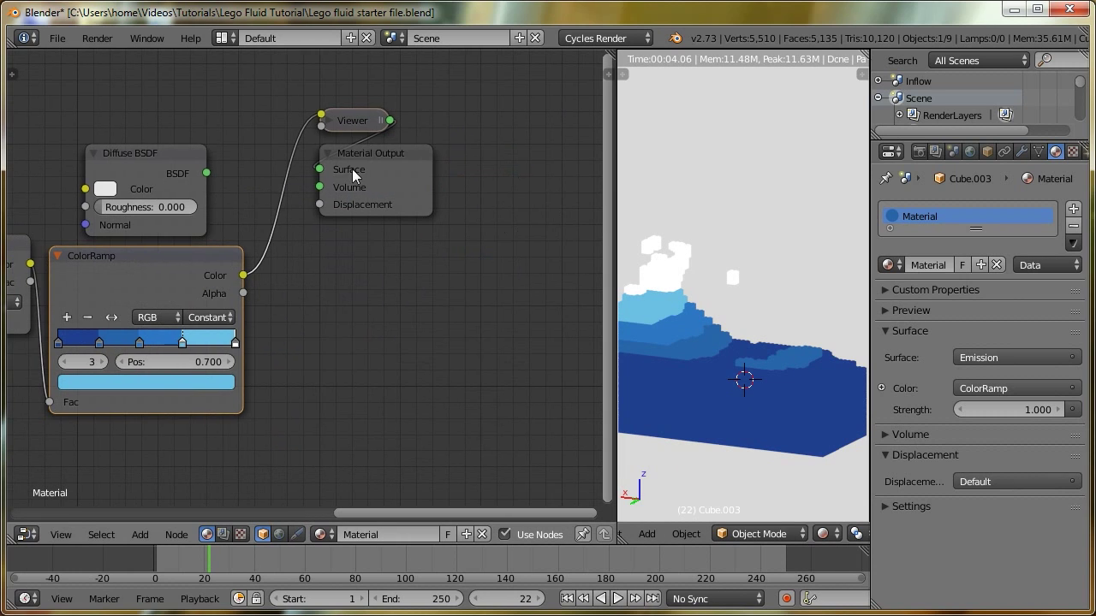
left_click_drag(388, 161, 472, 143)
left_click_drag(148, 159, 353, 209)
left_click_drag(243, 275, 291, 239)
left_click_drag(411, 222, 491, 161)
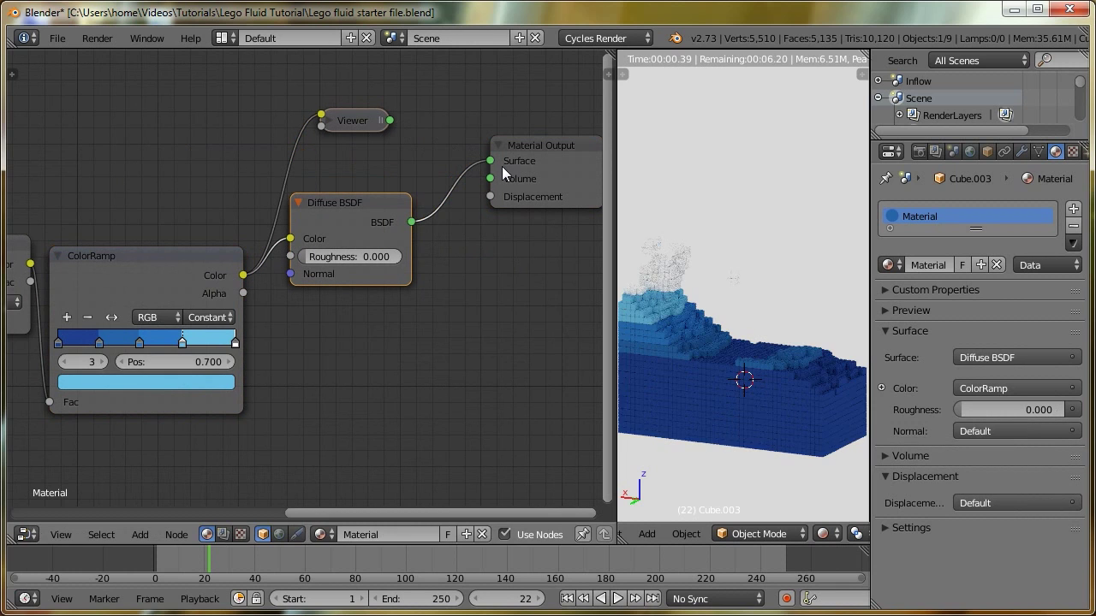
Step the animation back to frame 7 to examine the height colouring on the bricks
scroll(727, 386, "up", 3)
middle_click_drag(707, 409, 758, 356)
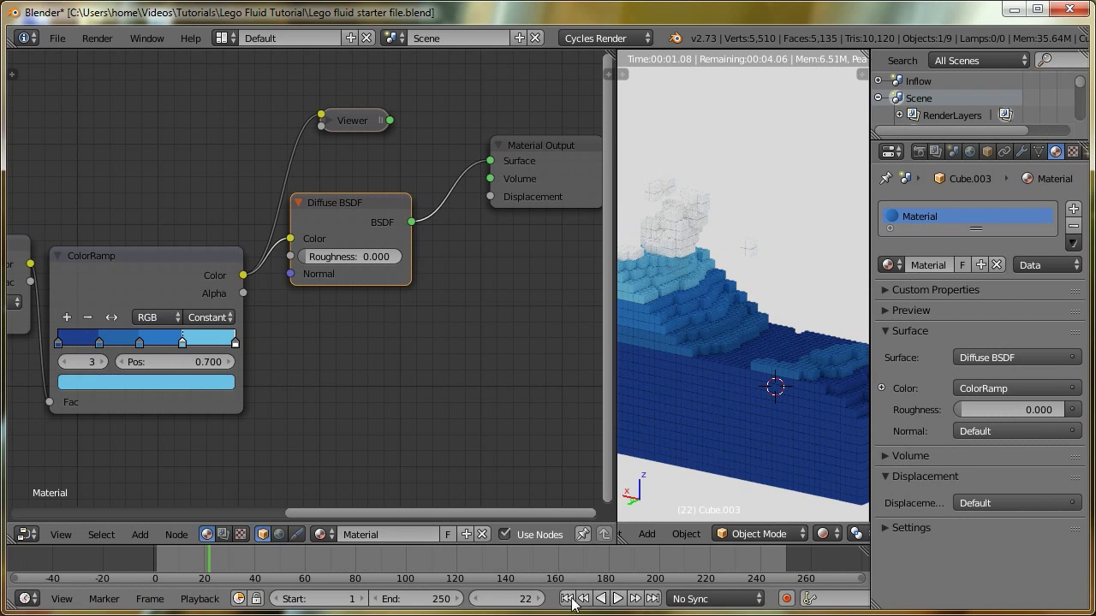
scroll(711, 397, "up", 15, "alt")
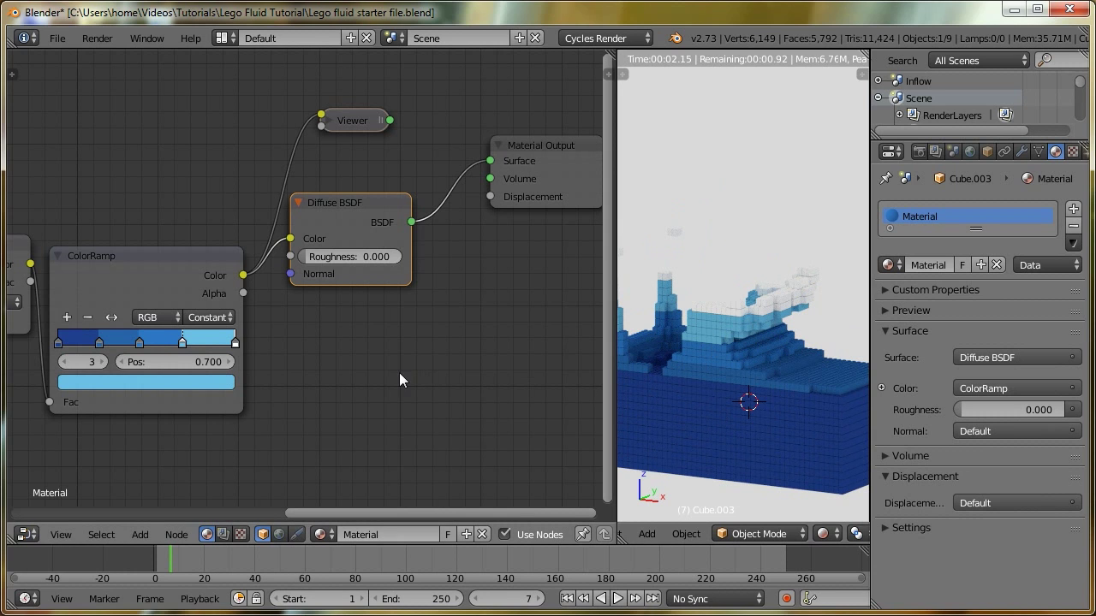
Recolour the light blue stop to a brighter blue with hue 0.579 and saturation 0.504, and move the white stop to 0.950
middle_click_drag(399, 372, 472, 352)
scroll(257, 334, "up", 2)
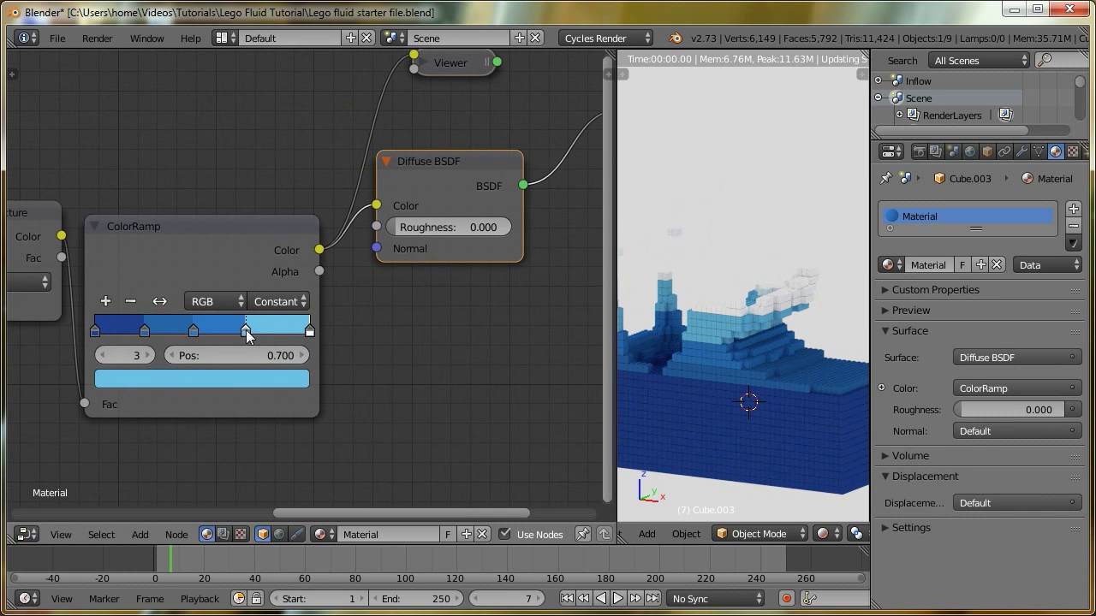
left_click(268, 381)
left_click_drag(191, 126, 198, 131)
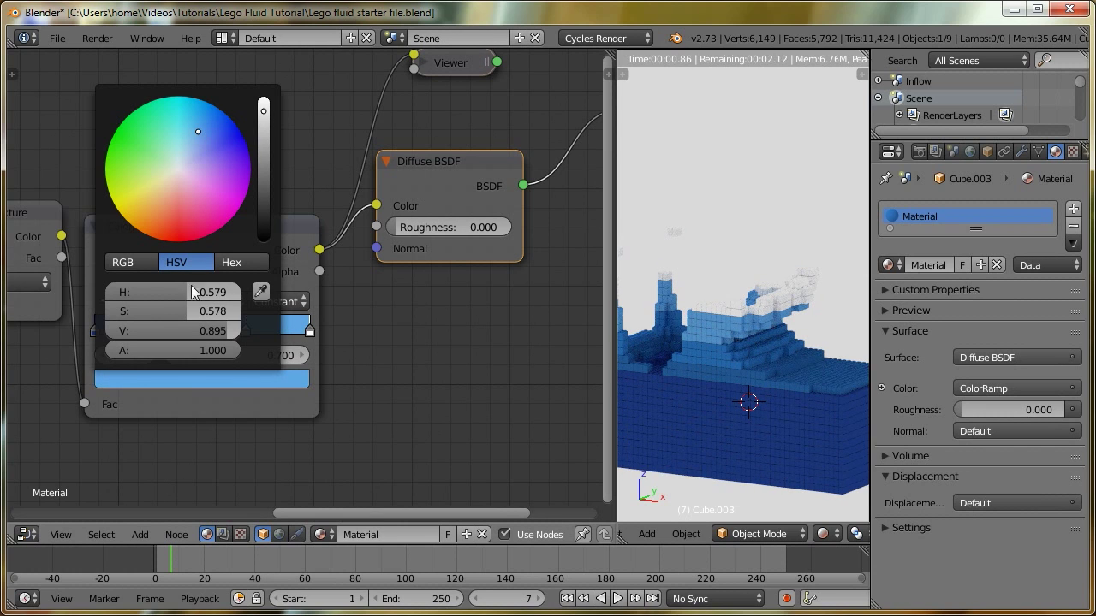
left_click_drag(174, 313, 166, 313)
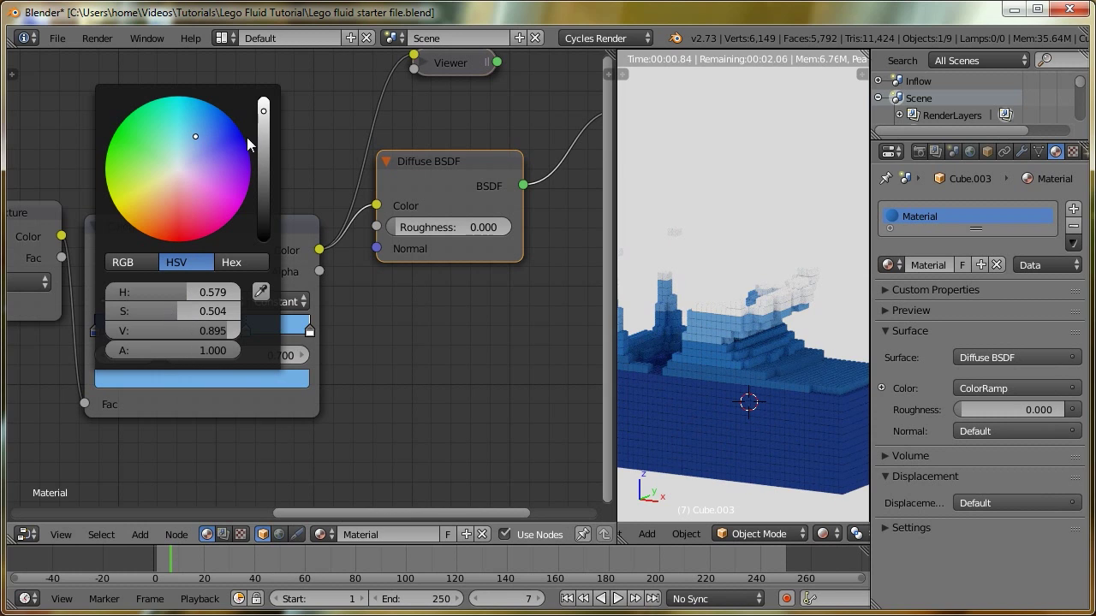
left_click_drag(266, 115, 265, 119)
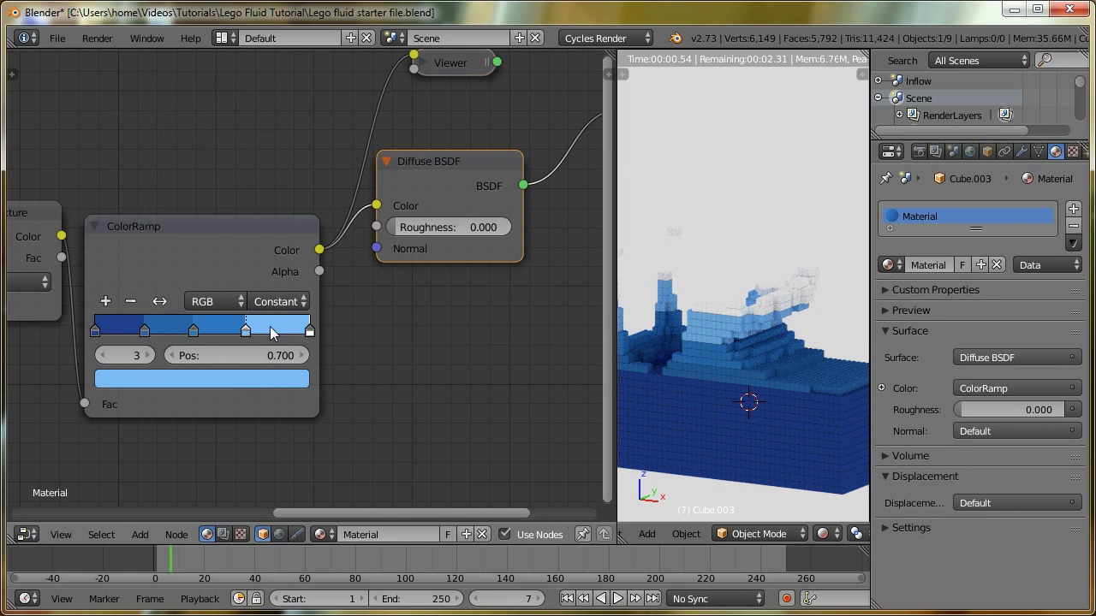
left_click_drag(247, 334, 299, 332)
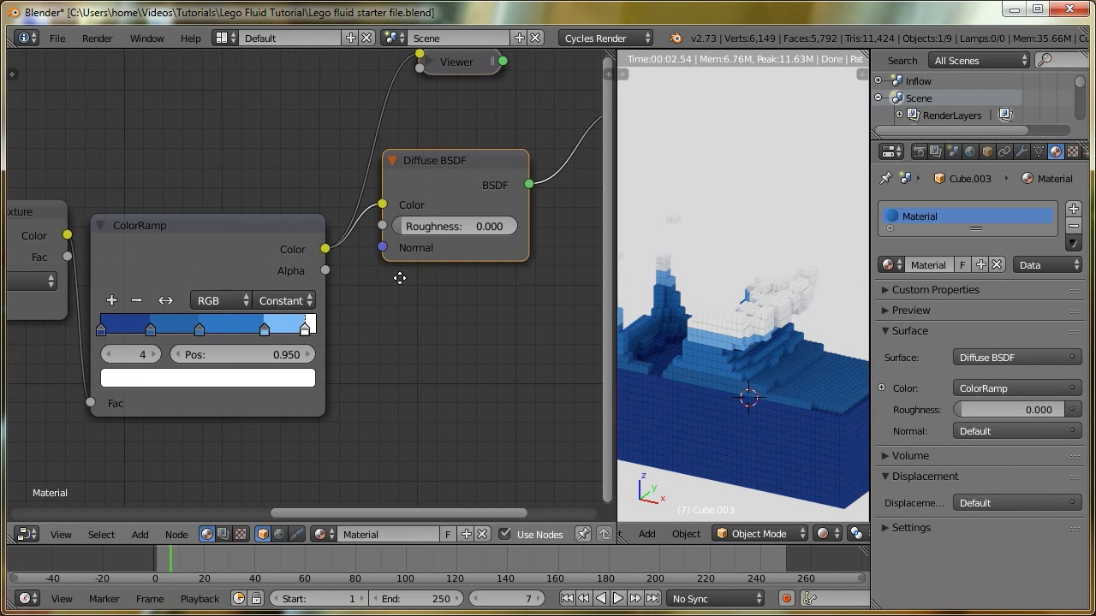
Move the Material Output away and insert a Mix Shader between it and the Diffuse BSDF
middle_click_drag(510, 238, 296, 293)
middle_click_drag(386, 330, 309, 268)
left_click_drag(416, 130, 609, 155)
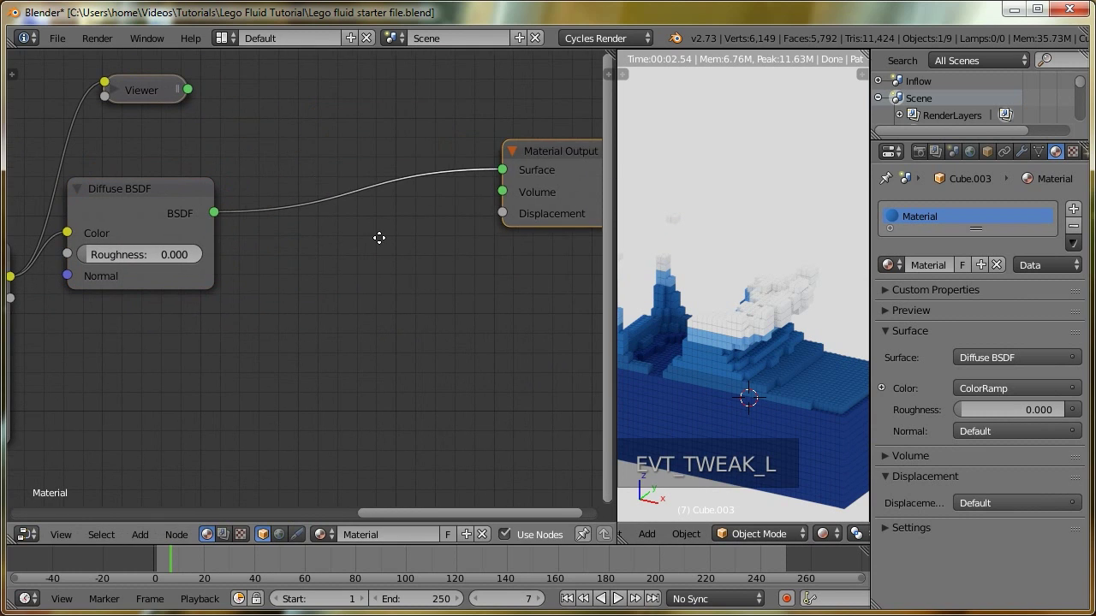
middle_click_drag(295, 352, 392, 294)
key("shift+a")
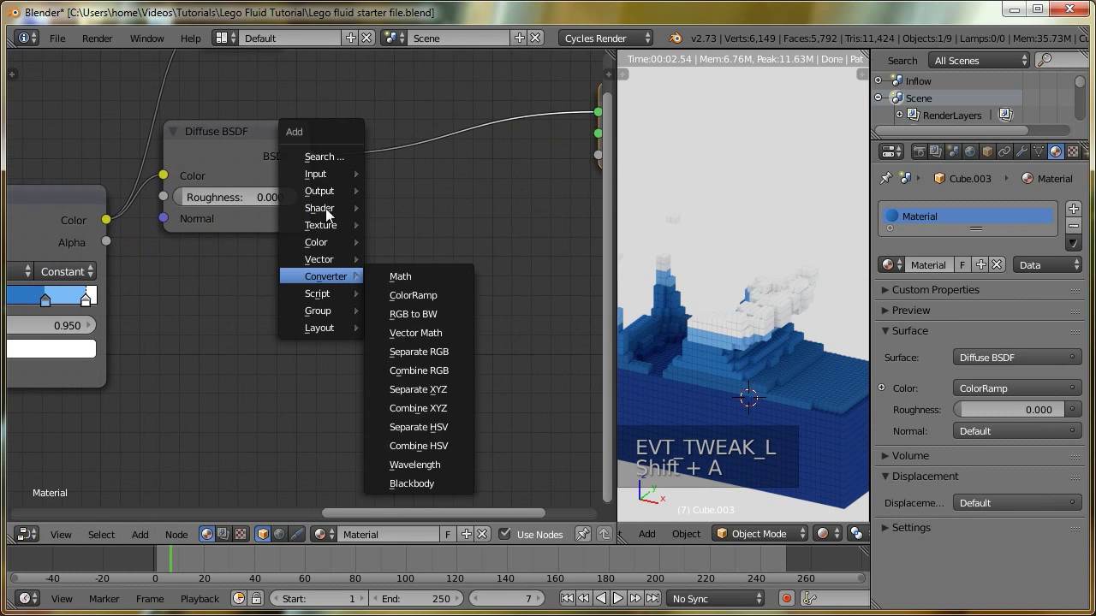
mouse_move(326, 214)
left_click(440, 203)
left_click(381, 125)
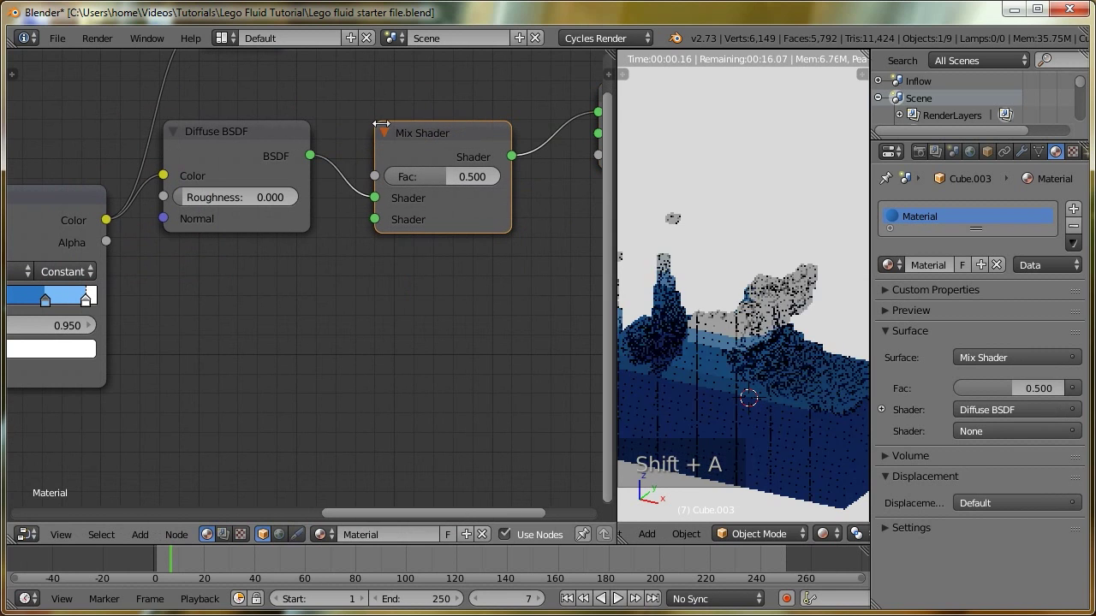
Add a Glossy BSDF node below the Diffuse BSDF and set the Mix Shader factor to 0.3
key("shift+a")
mouse_move(244, 319)
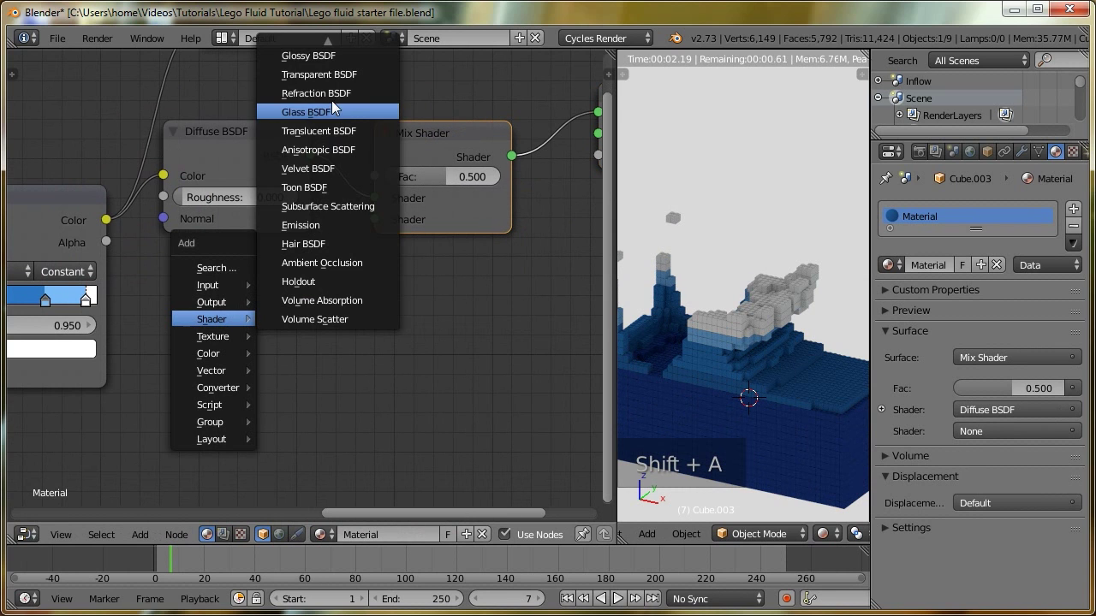
left_click(316, 55)
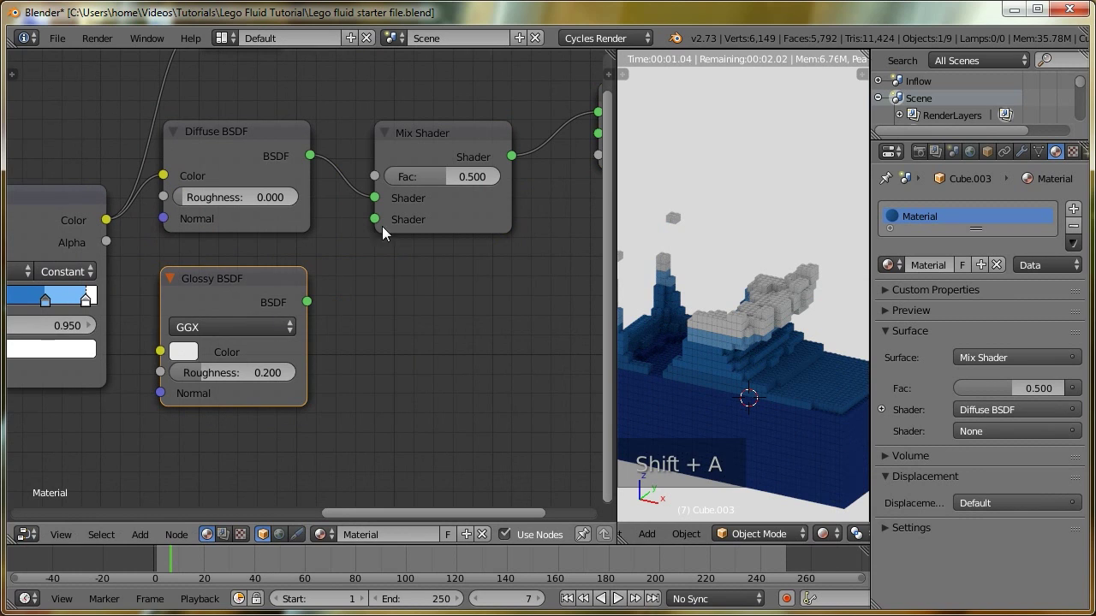
left_click(451, 177)
type("0.3")
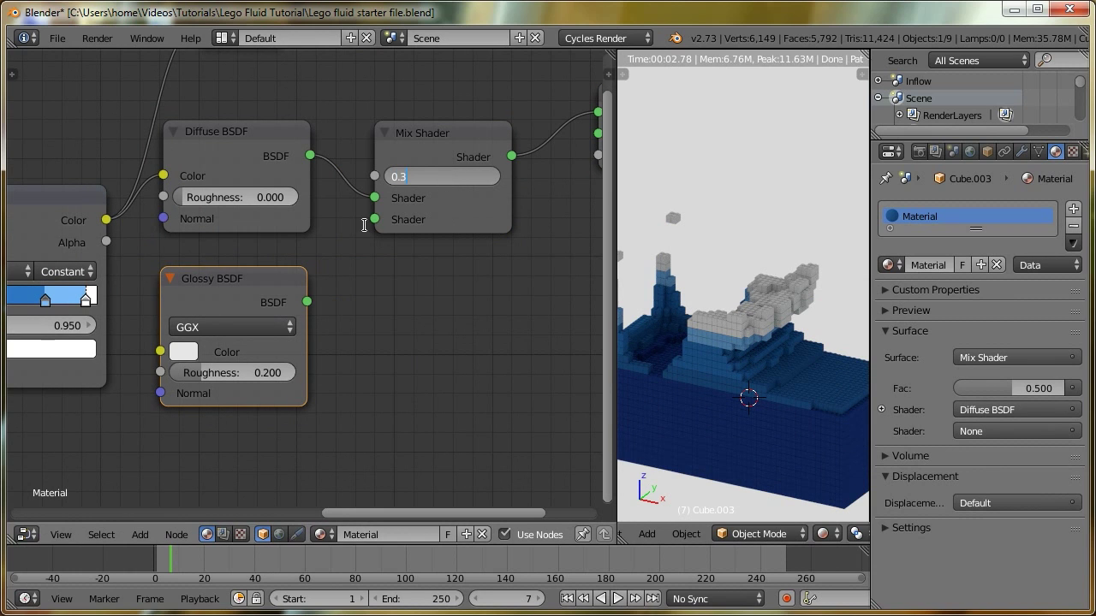
key("Return")
Set the Glossy BSDF's roughness to 0.3 and its colour to pure white
left_click(240, 368)
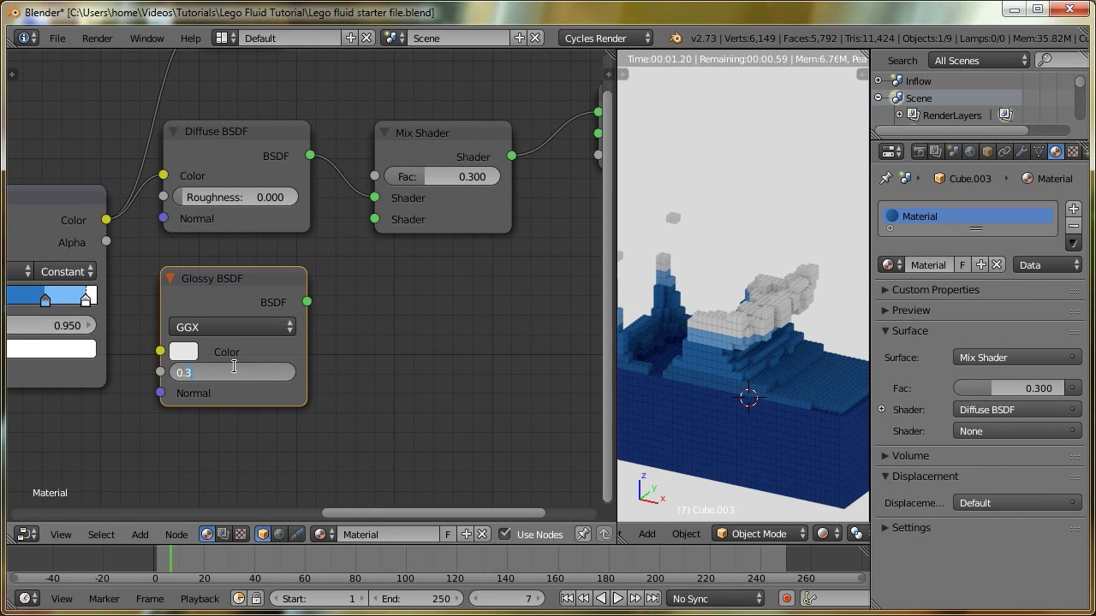
type("0.3")
key("Return")
left_click(183, 352)
left_click_drag(344, 59, 347, 55)
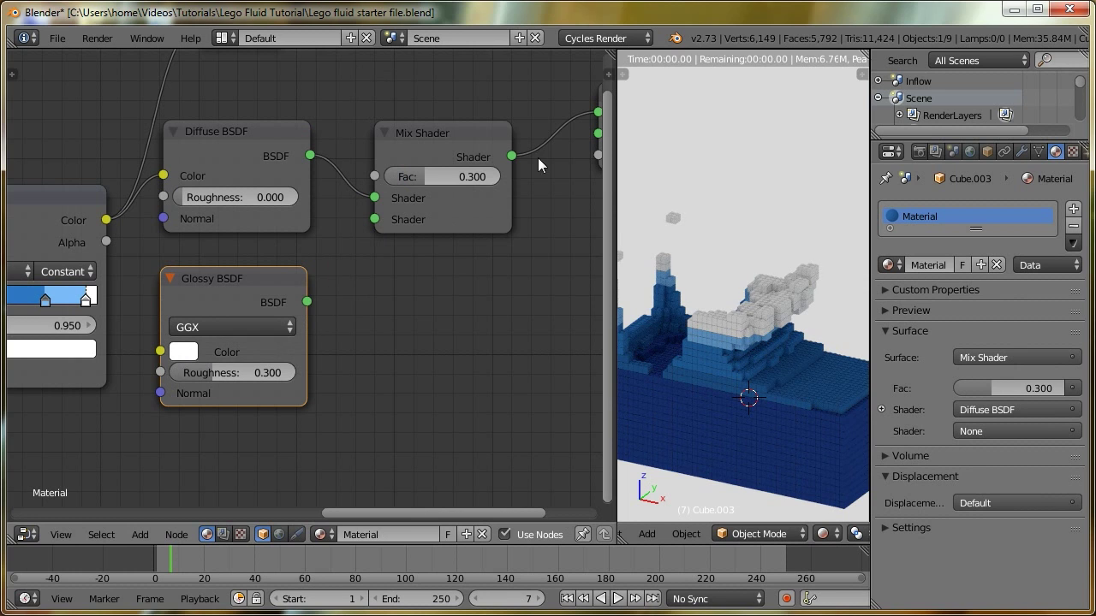
Connect the Glossy BSDF to the Mix Shader's second shader input and set the mix factor to 0.030
left_click_drag(307, 303, 376, 219)
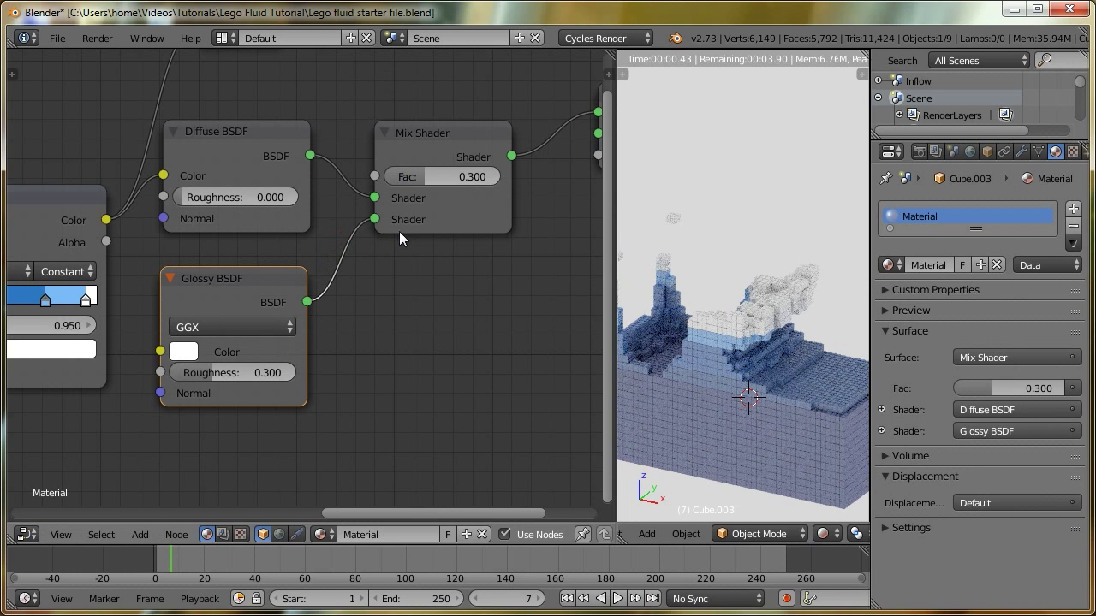
left_click(445, 177)
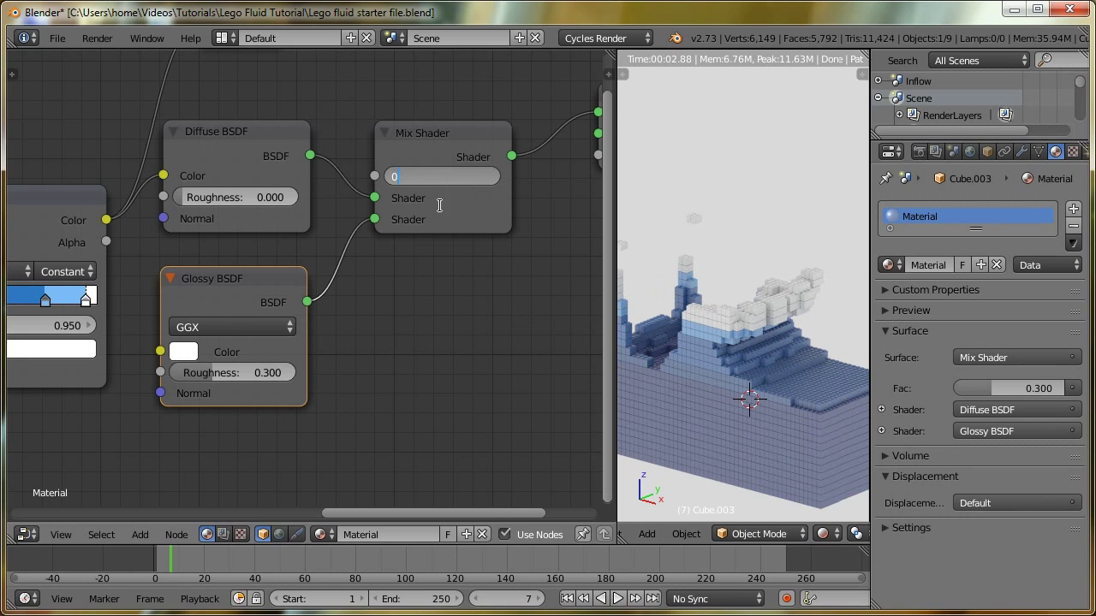
type("0.030")
key("Return")
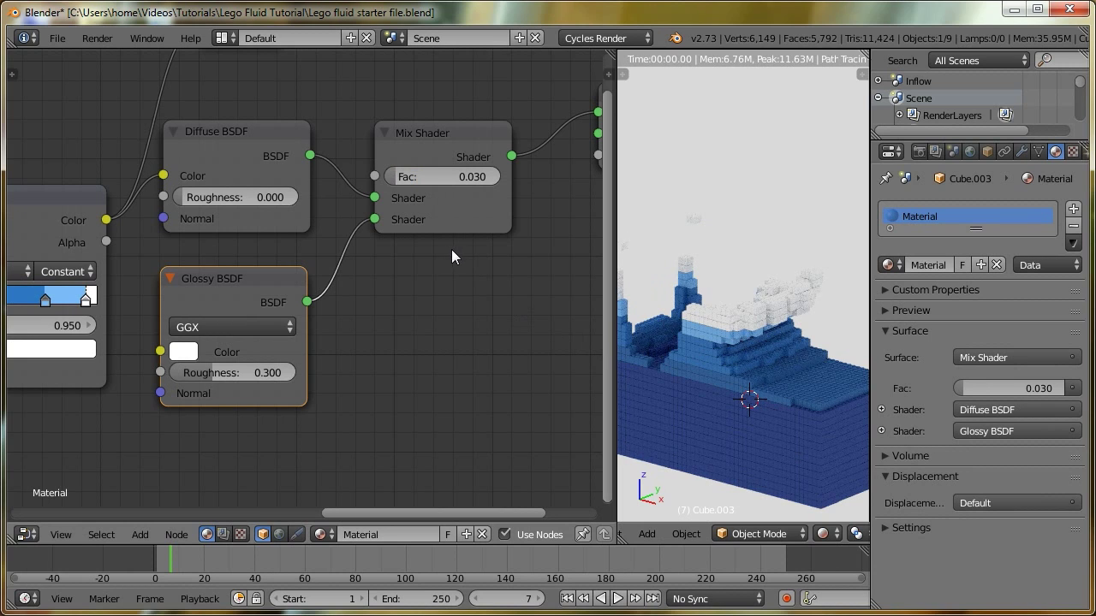
middle_click_drag(707, 394, 750, 350)
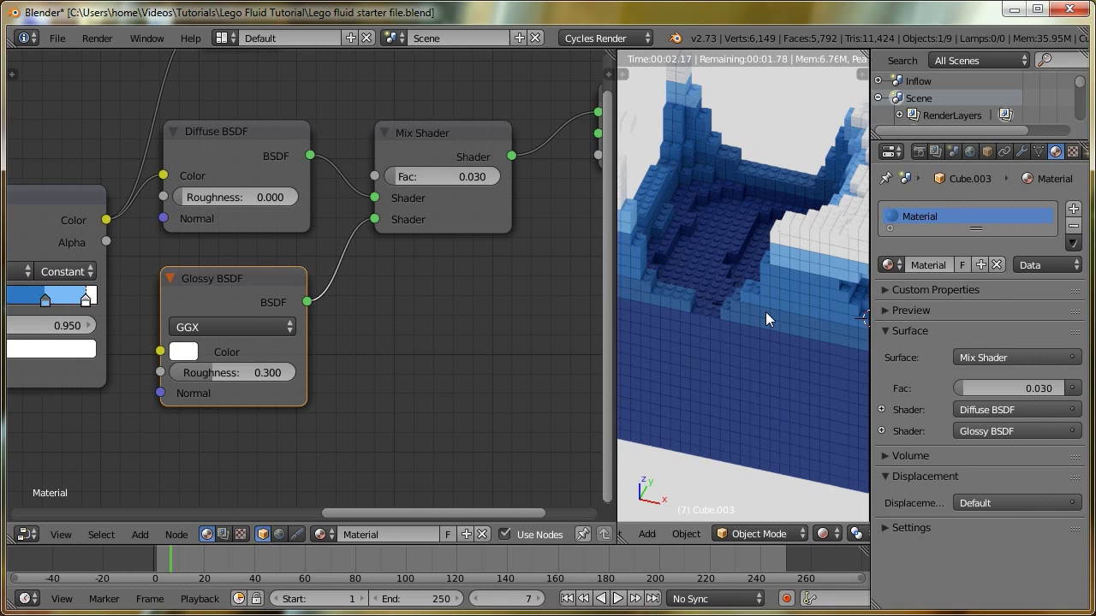
Switch to the world's node tree and add an Environment Texture node before the Background node
left_click(279, 535)
middle_click_drag(341, 295, 49, 263)
key("shift+a")
mouse_move(49, 263)
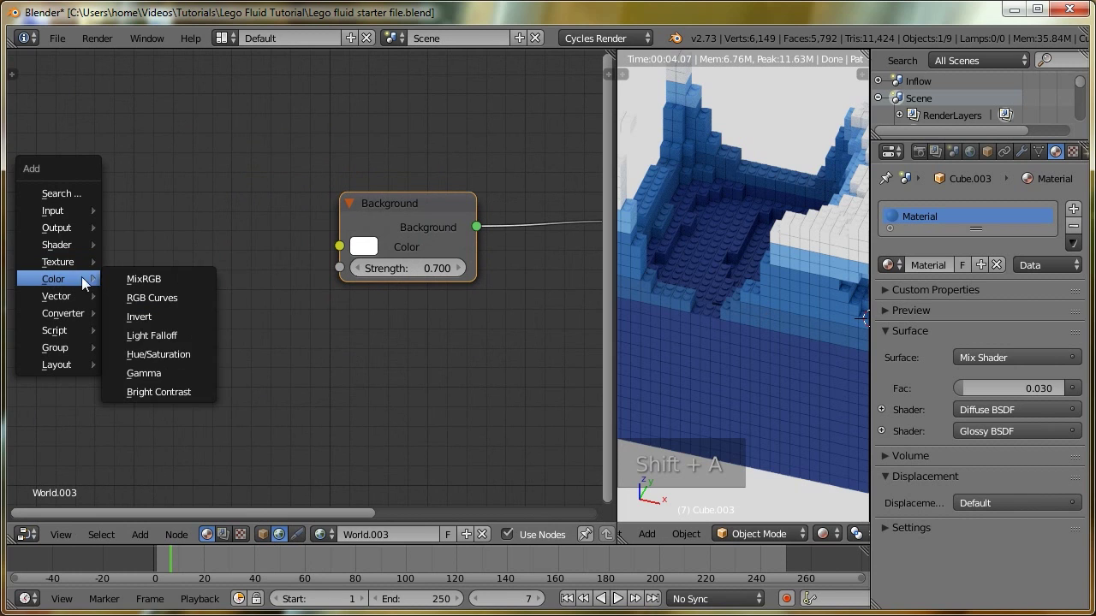
mouse_move(57, 243)
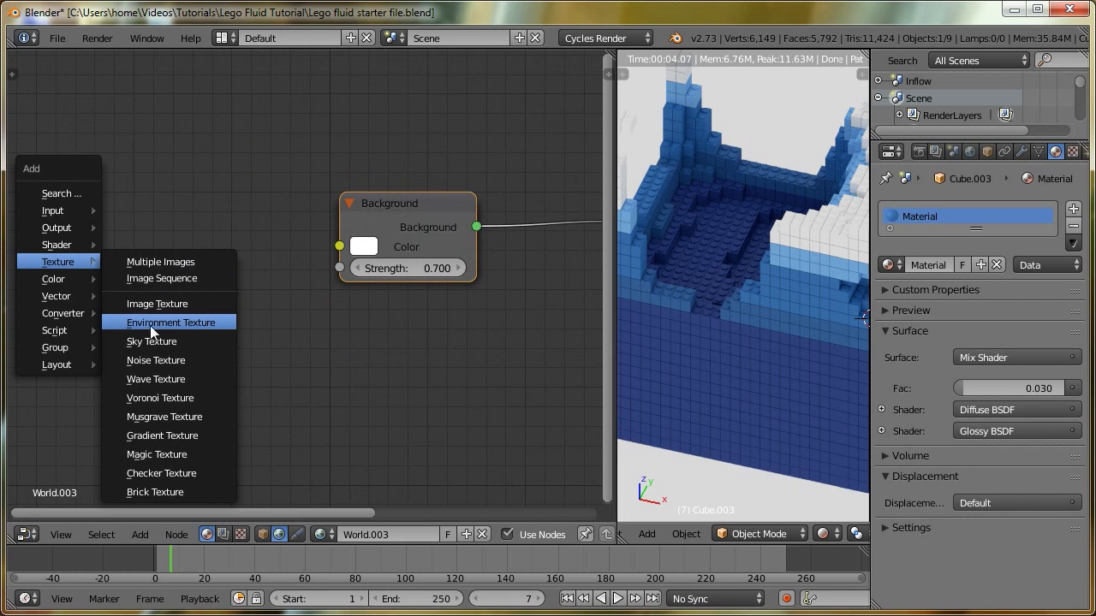
left_click(214, 256)
left_click(107, 189)
Load uffizi_probe.hdr from the HDRI probes folder into the Environment Texture node
left_click(182, 244)
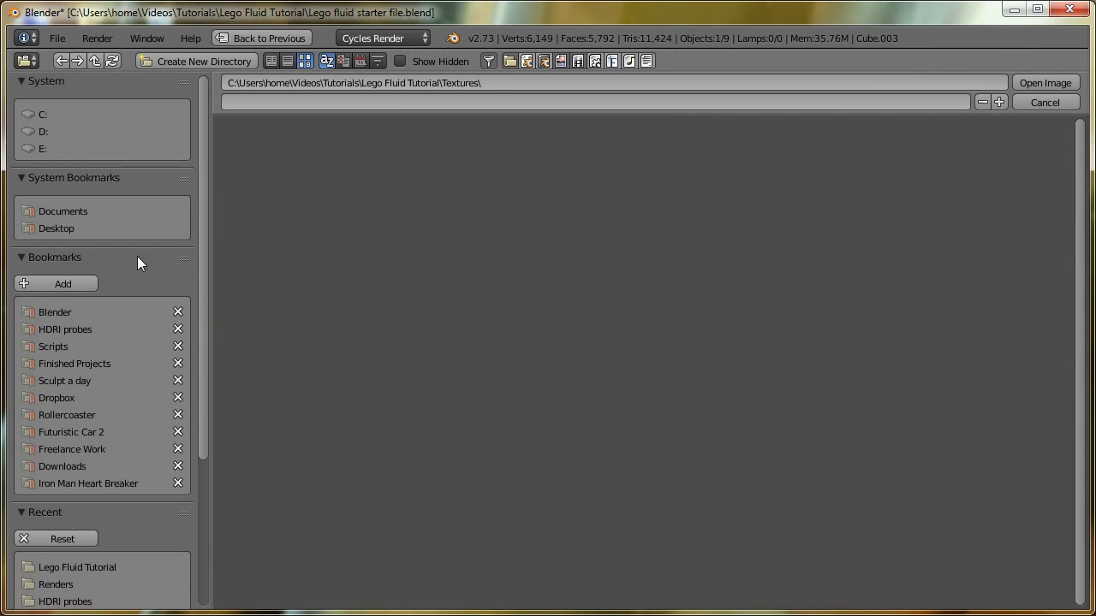
left_click(60, 332)
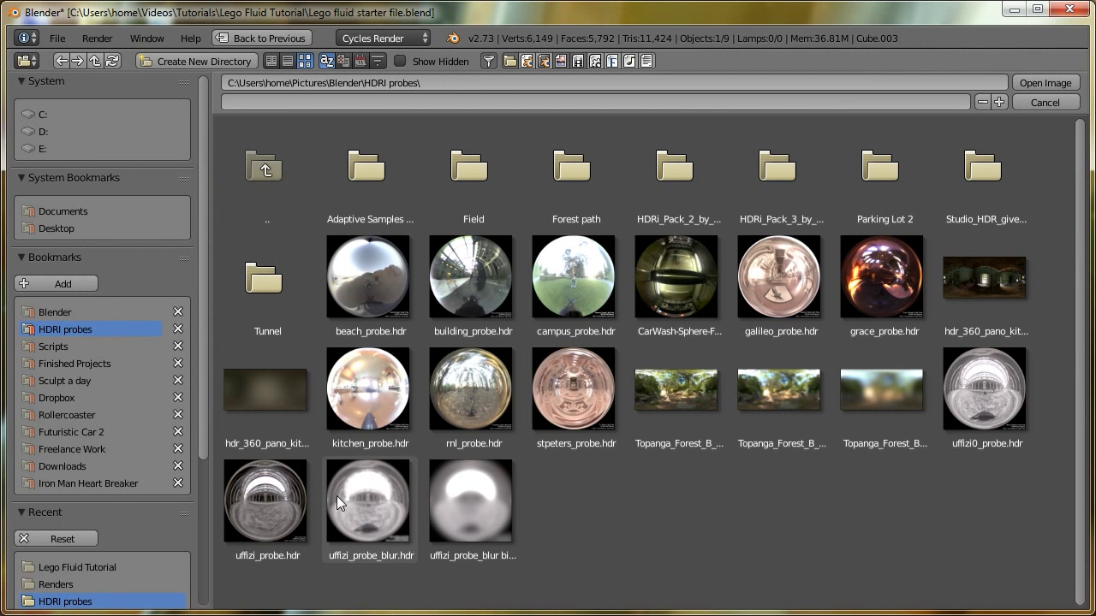
left_click(291, 493)
left_click(1055, 87)
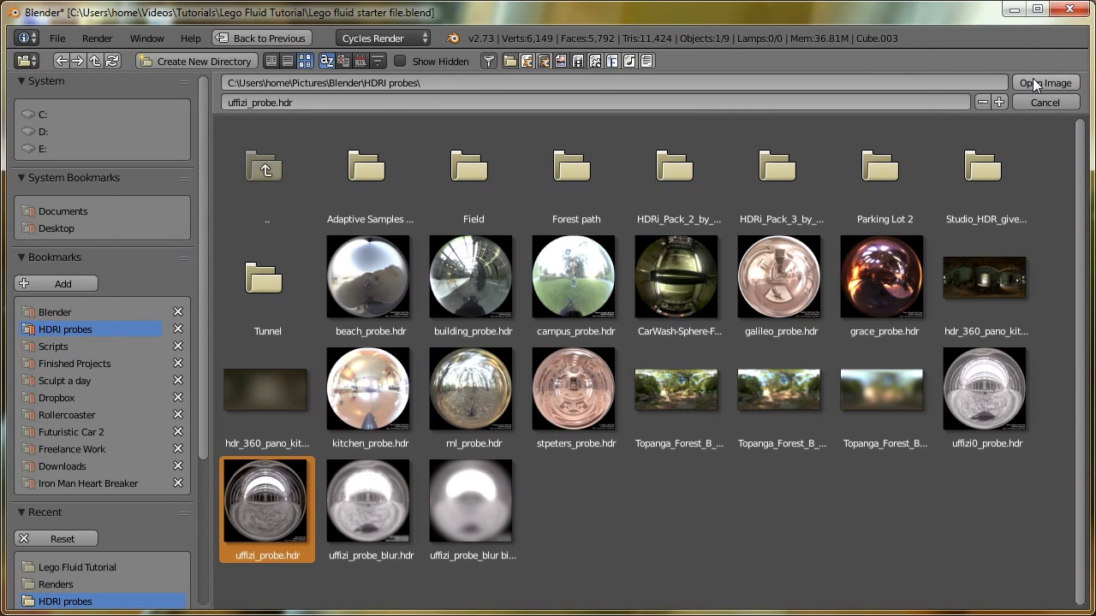
Set the environment texture's projection to Mirror Ball and connect its Color output to the Background's Color input
left_click(148, 293)
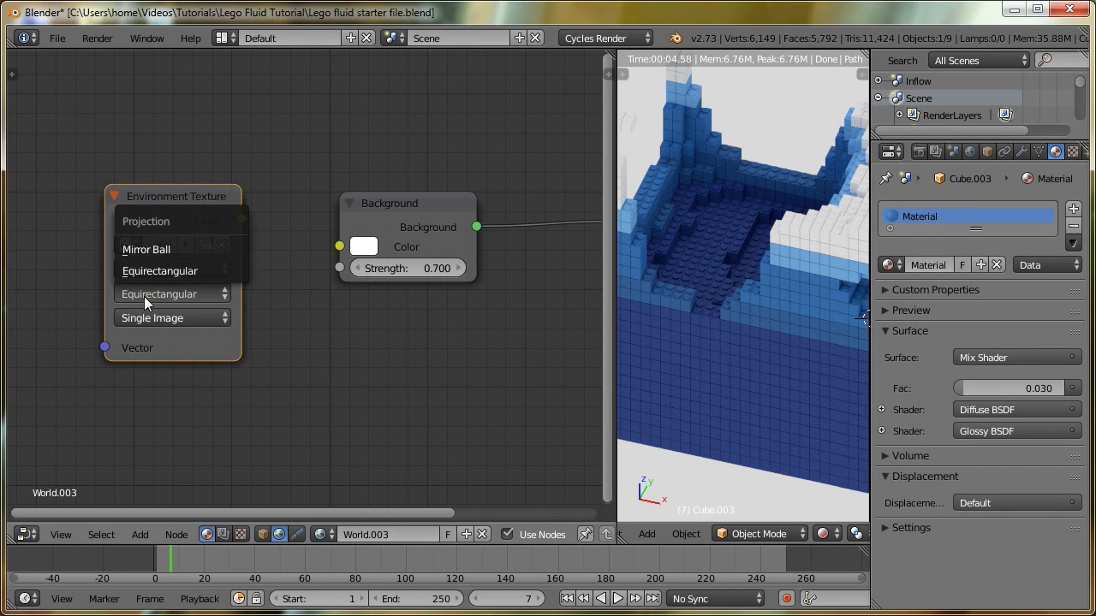
left_click(148, 249)
left_click_drag(242, 220, 339, 246)
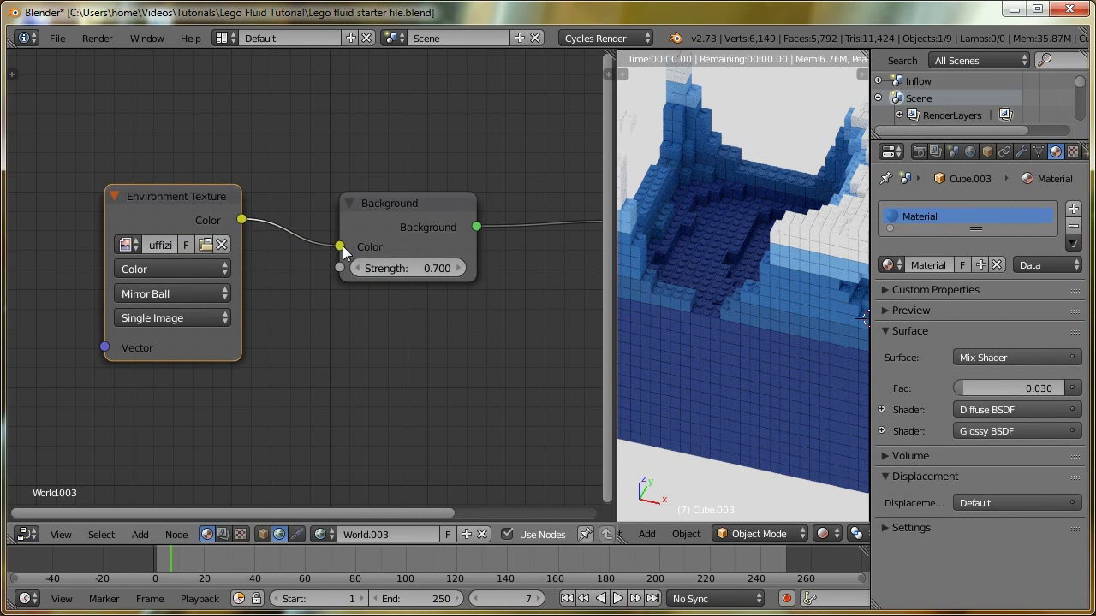
Widen the 3D view and add a Texture Coordinate node well before the Environment Texture, leaving a gap between them
left_click_drag(615, 386, 479, 368)
middle_click_drag(226, 343, 389, 327)
scroll(128, 317, "up", 3, "ctrl")
key("shift+a")
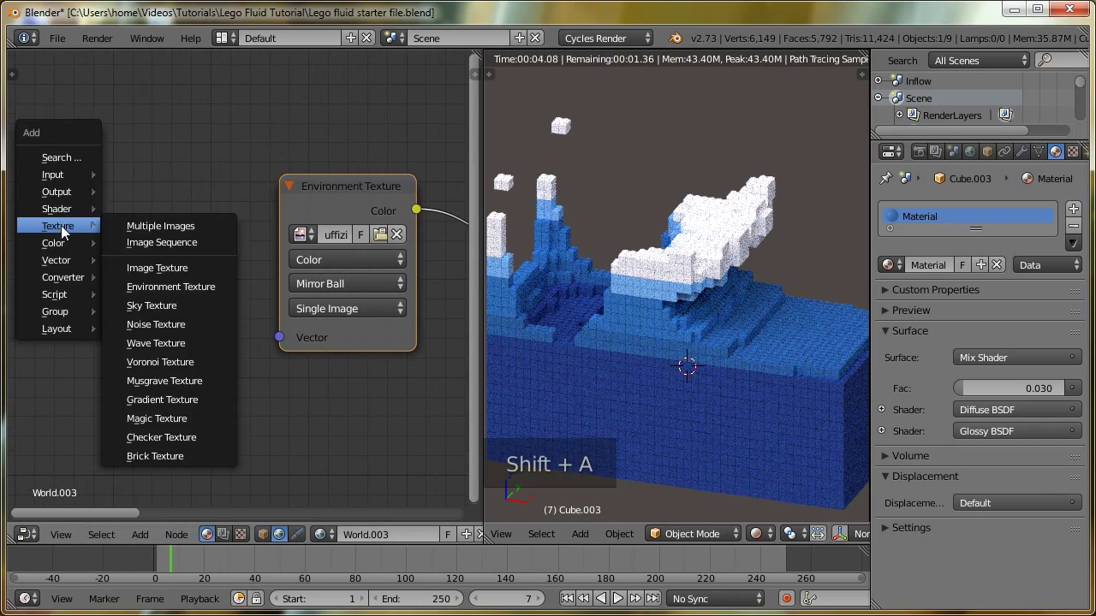
mouse_move(53, 175)
left_click(146, 199)
left_click(56, 191)
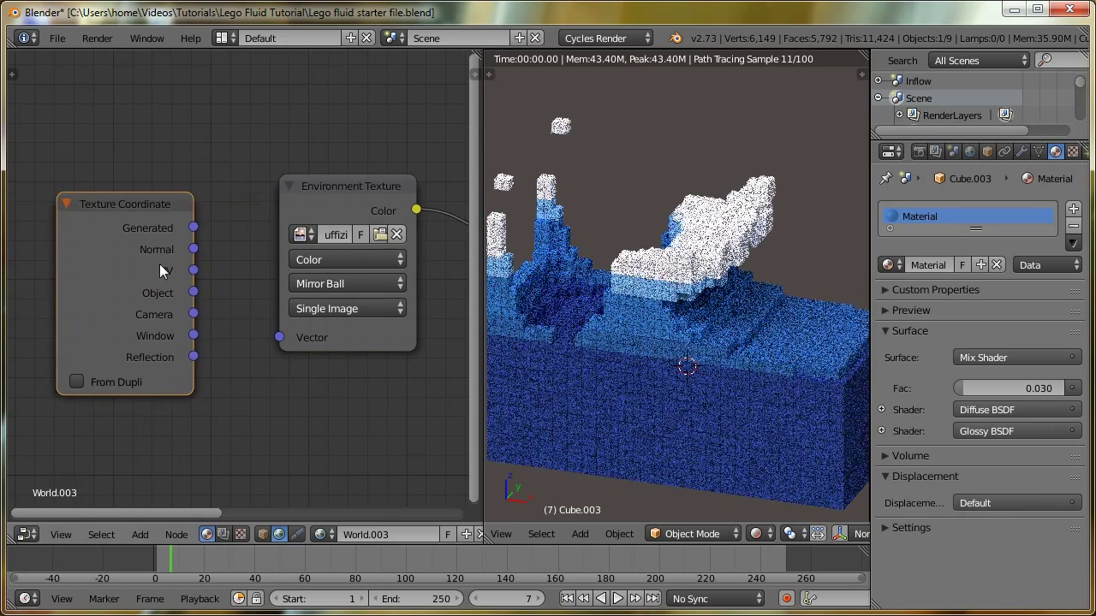
scroll(159, 264, "up", 4, "ctrl")
key("g")
left_click(122, 257)
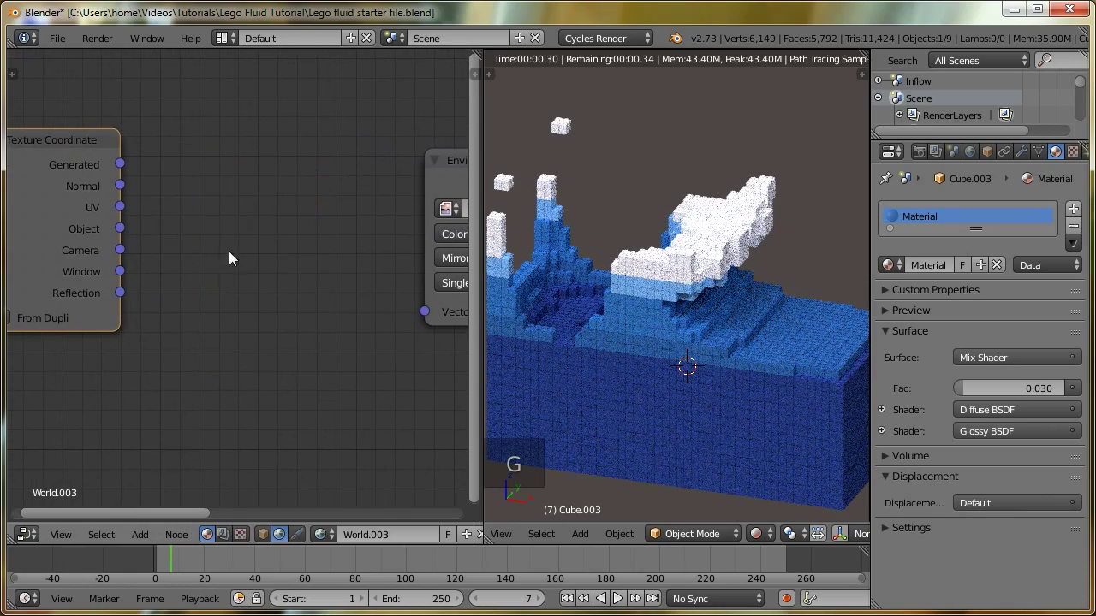
Add a Mapping node and position it between the Texture Coordinate and Environment Texture nodes
key("shift+a")
mouse_move(209, 304)
mouse_move(210, 339)
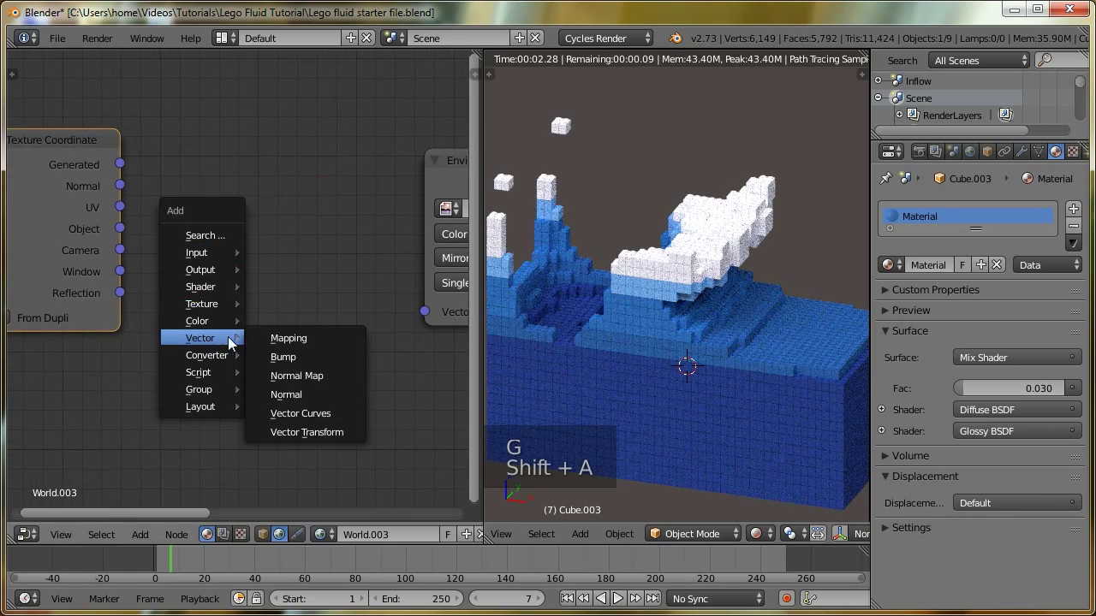
left_click(287, 337)
left_click(162, 141)
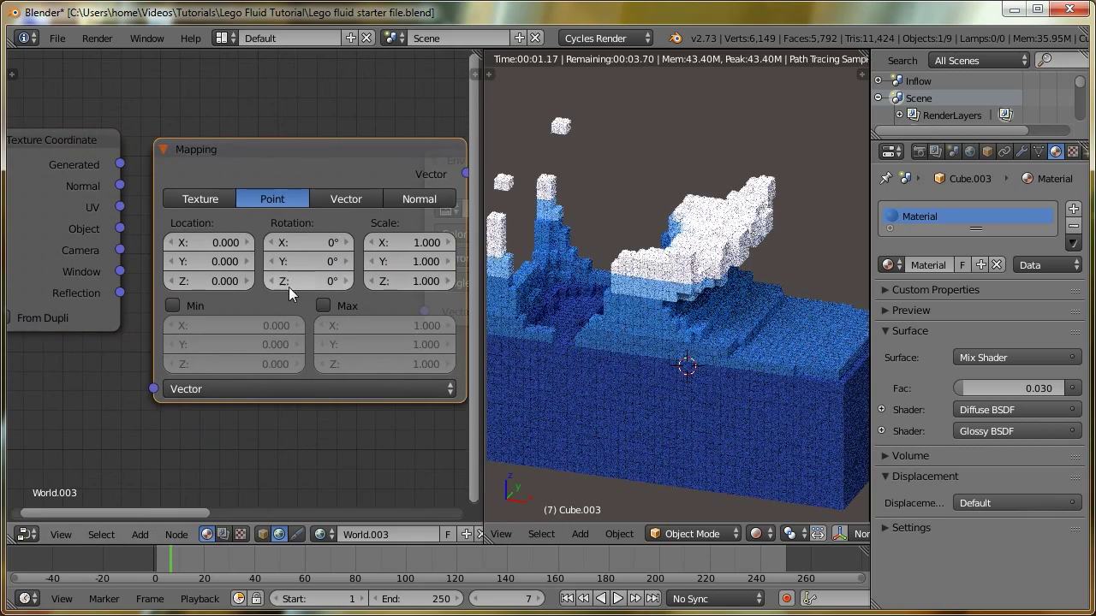
scroll(282, 266, "down", 2)
left_click_drag(114, 190, 54, 195)
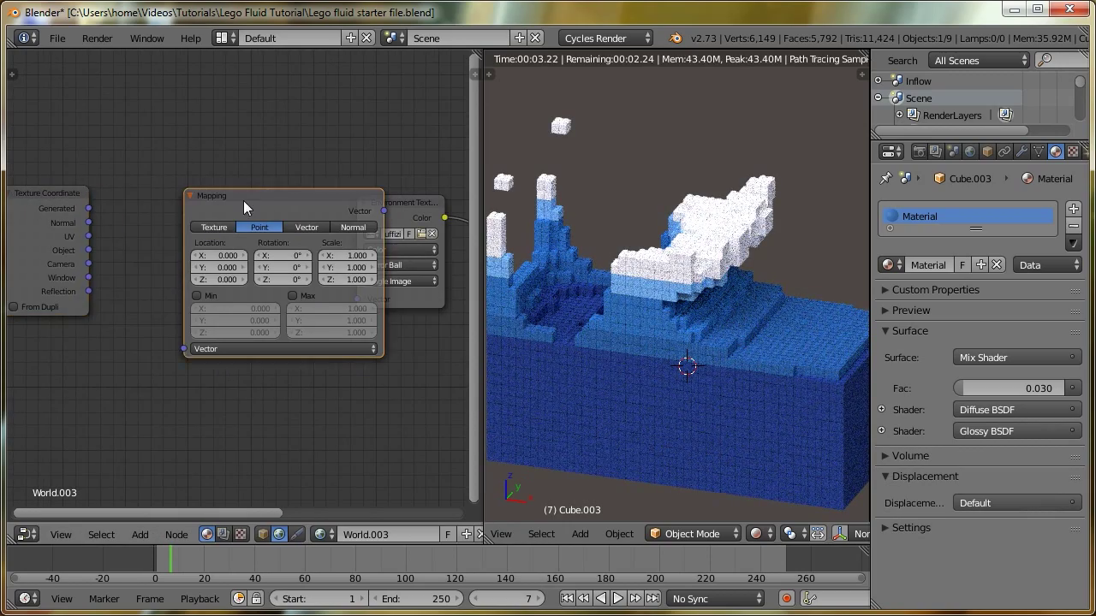
left_click_drag(243, 200, 188, 197)
Link the Mapping output to the Environment Texture's Vector input and the Generated coordinates to the Mapping's Vector input
left_click_drag(328, 207, 332, 219)
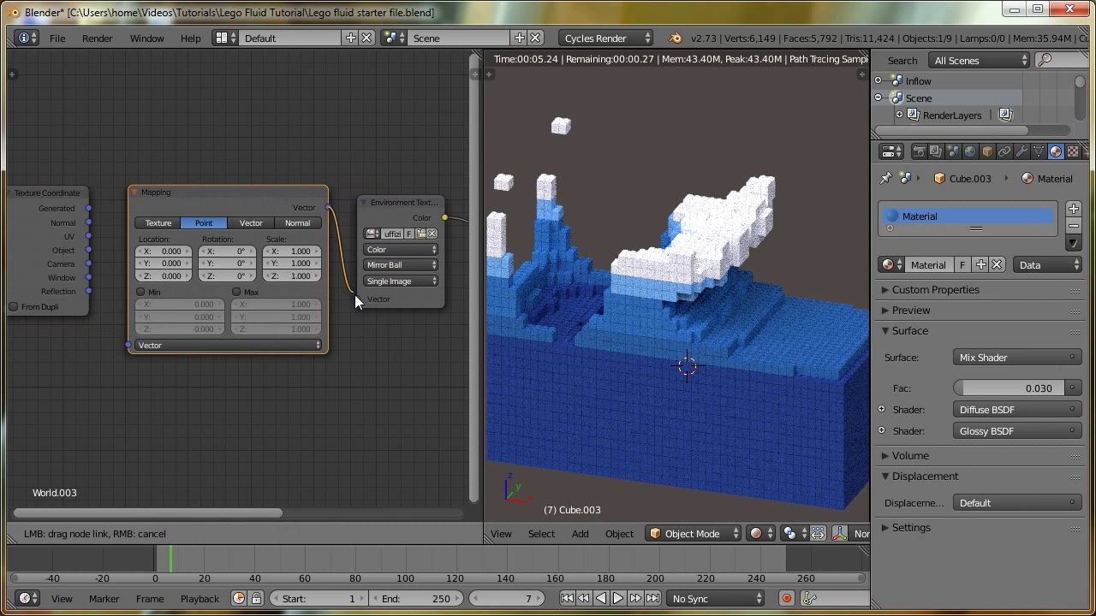
left_click_drag(354, 294, 357, 299)
left_click_drag(88, 209, 128, 346)
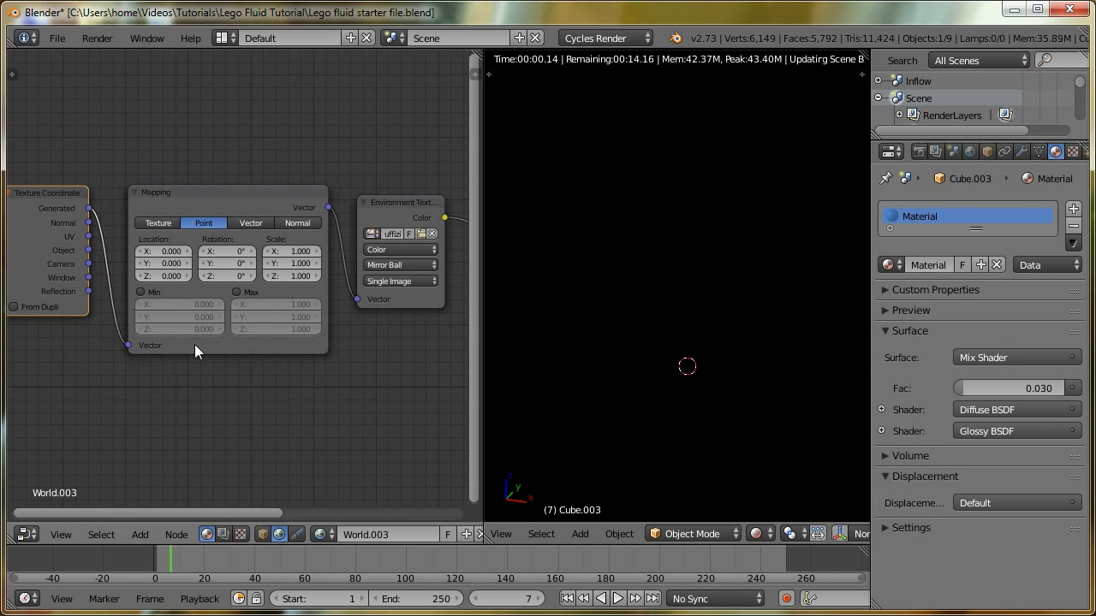
Rotate the environment in the Mapping node to about 70.165° on X and -95.791° on Z
scroll(235, 300, "up", 2)
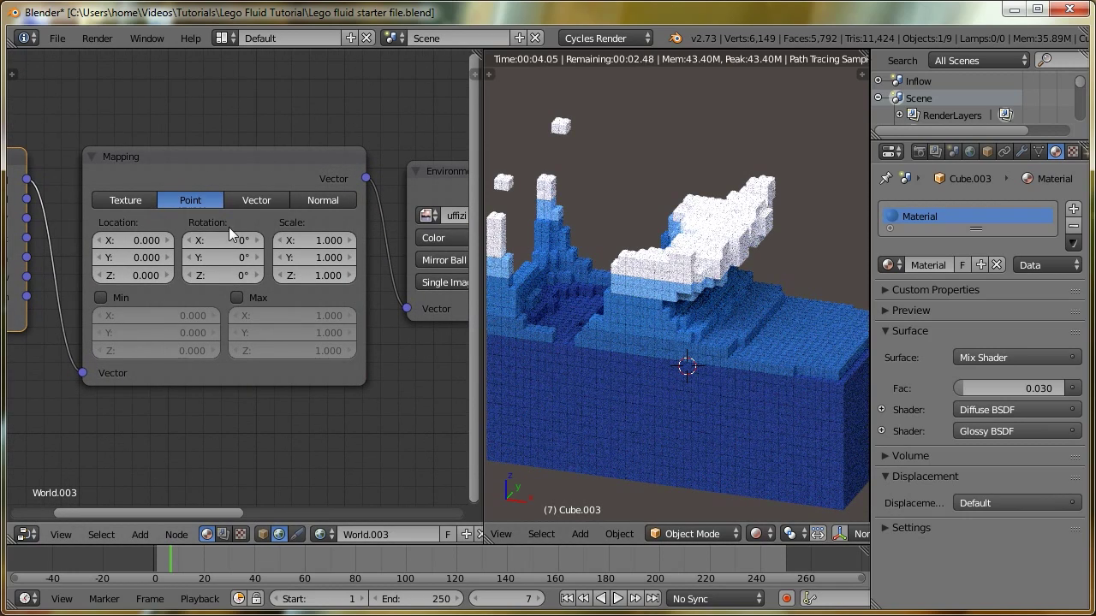
left_click_drag(231, 240, 180, 257)
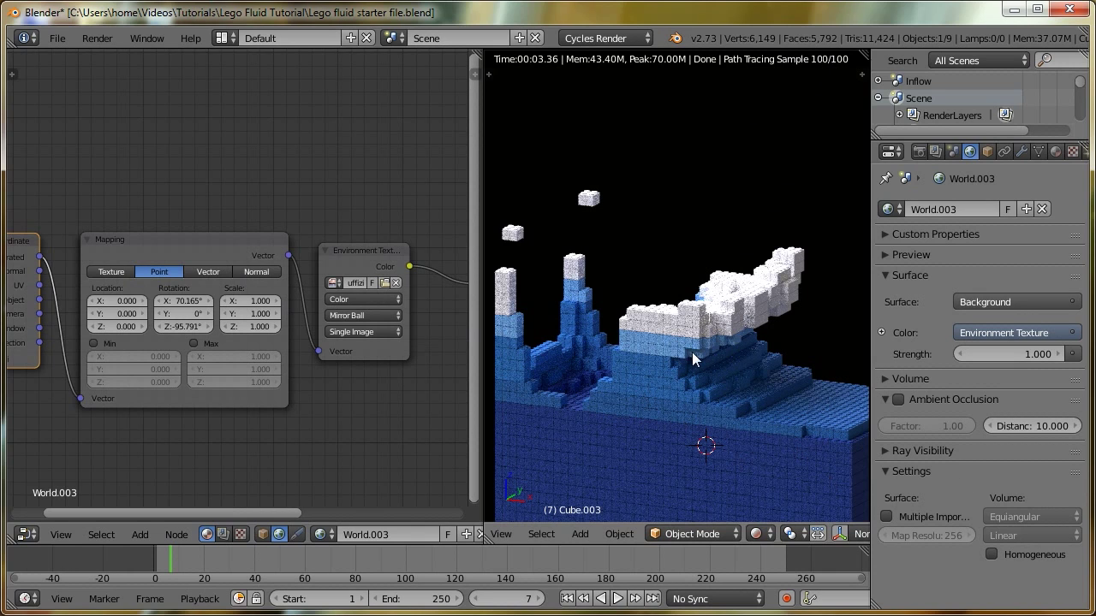
middle_click_drag(184, 292, 140, 294)
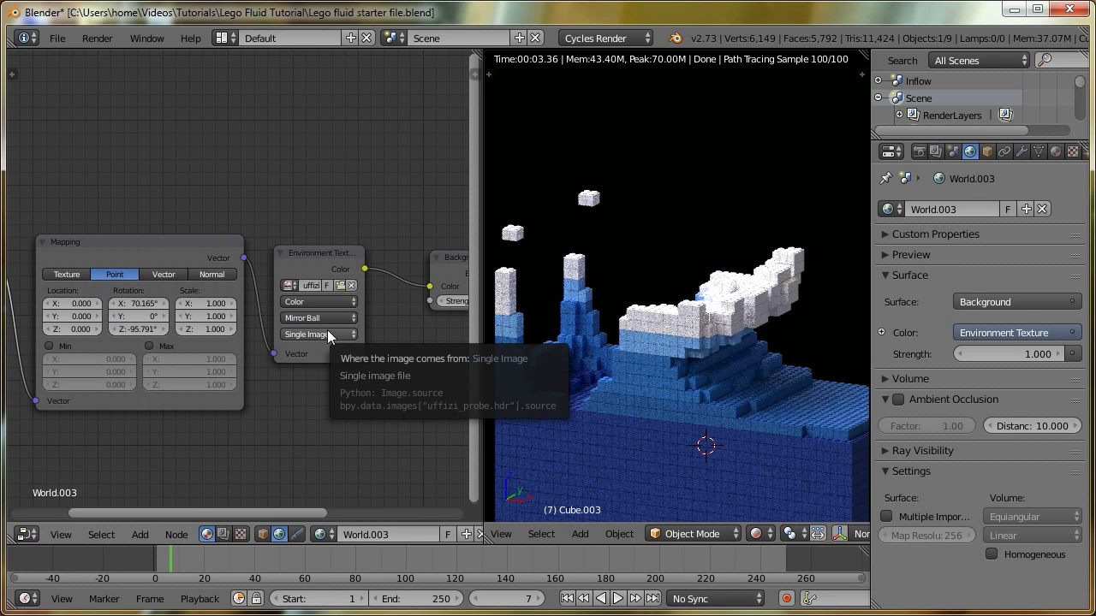
Enable Multiple Importance sampling for the world and set its map resolution to 1024
left_click(886, 517)
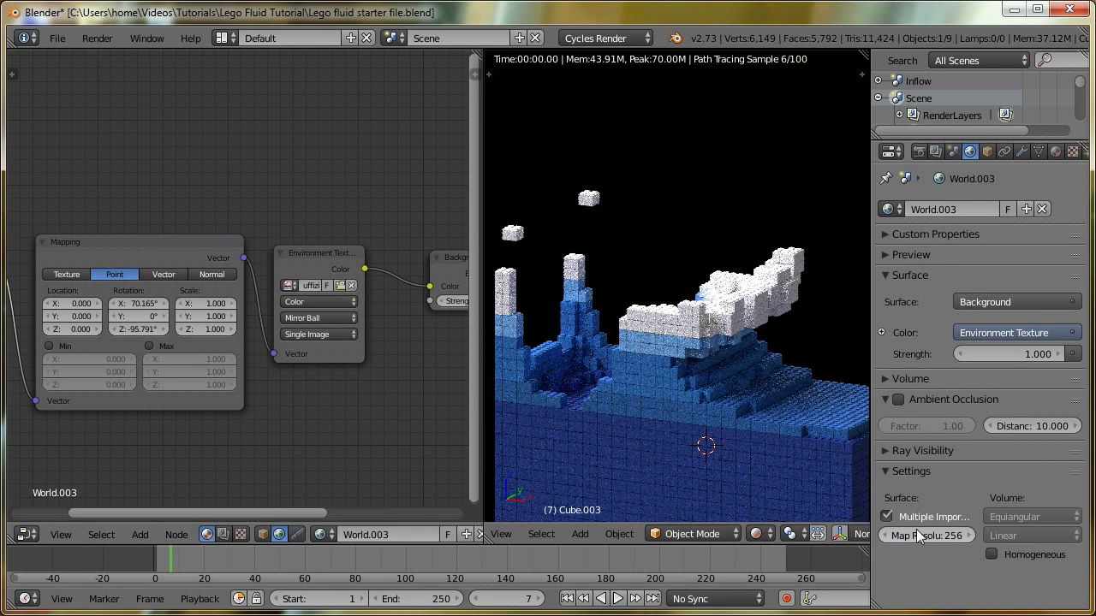
left_click(921, 535)
type("1024")
key("Return")
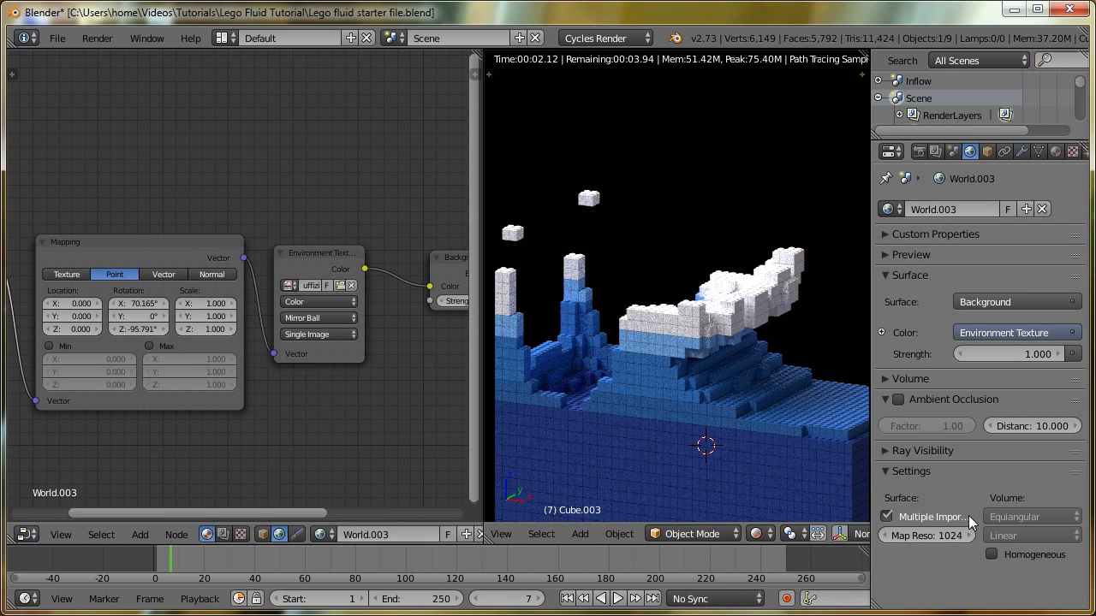
middle_click_drag(605, 390, 680, 314)
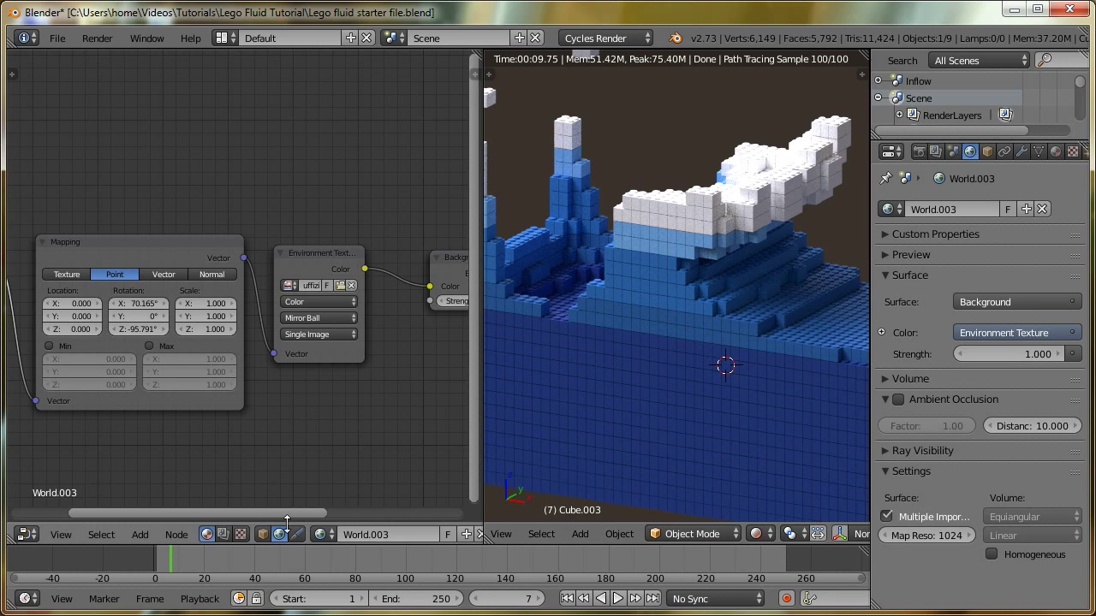
Return to the brick material's node tree and preview the Object Info outputs one after another up to Random
left_click(263, 534)
middle_click_drag(235, 300, 272, 328)
scroll(245, 264, "down", 2)
scroll(355, 251, "up", 5, "ctrl")
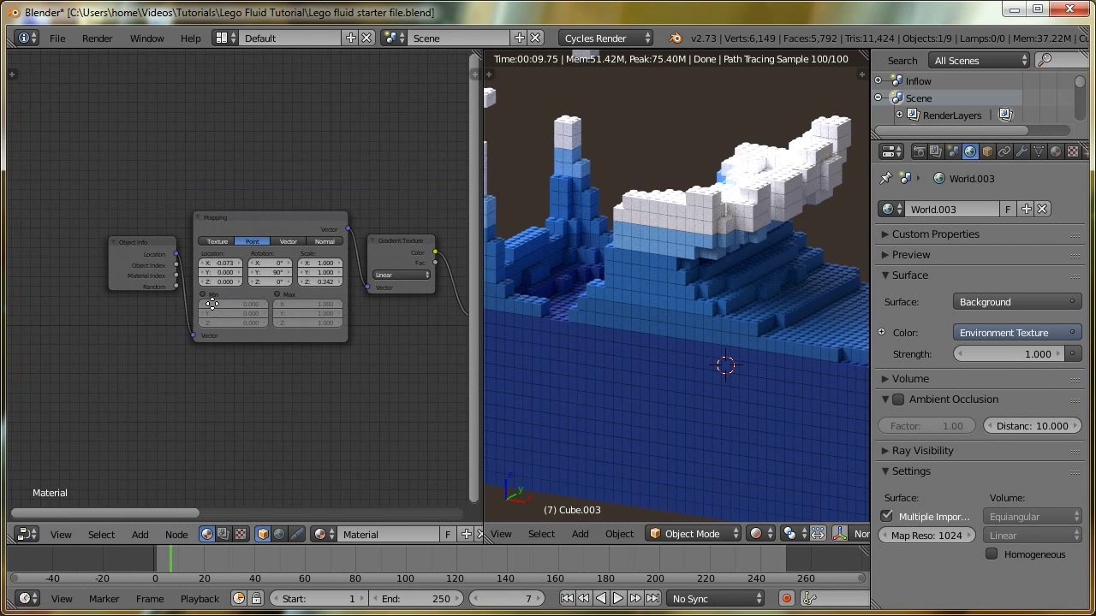
scroll(178, 327, "up", 1)
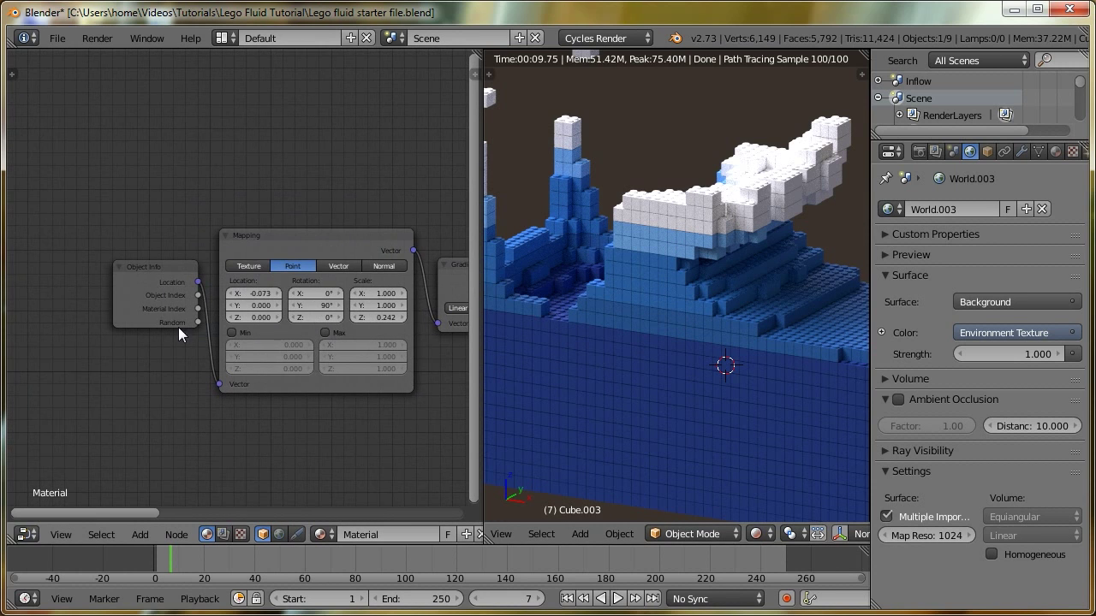
left_click(148, 270, "ctrl+shift")
left_click(148, 272, "ctrl+shift")
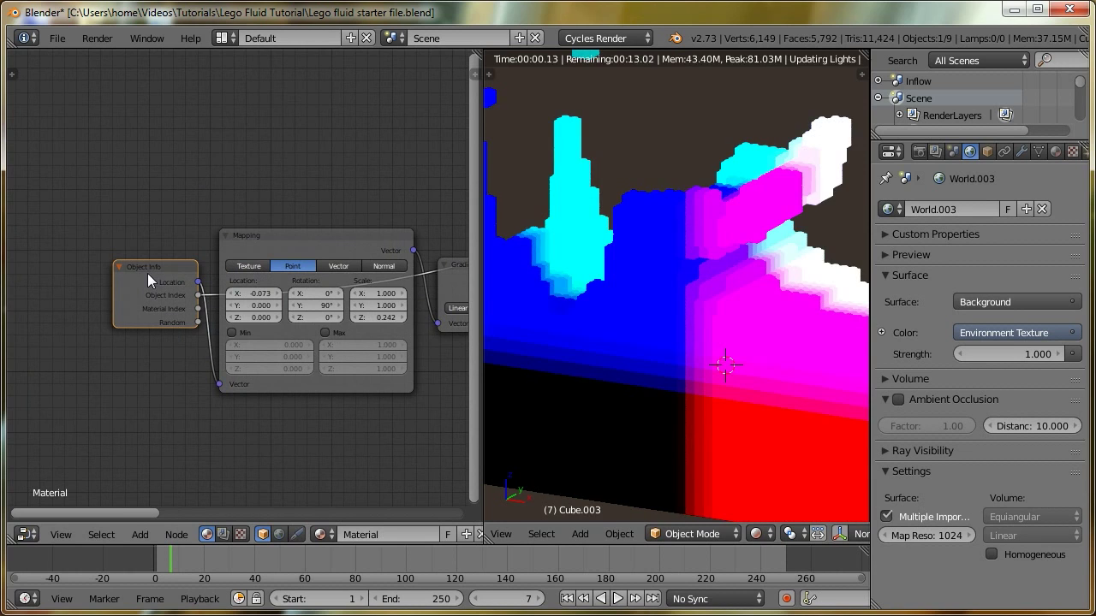
left_click(148, 271, "ctrl+shift")
left_click(147, 268, "ctrl+shift")
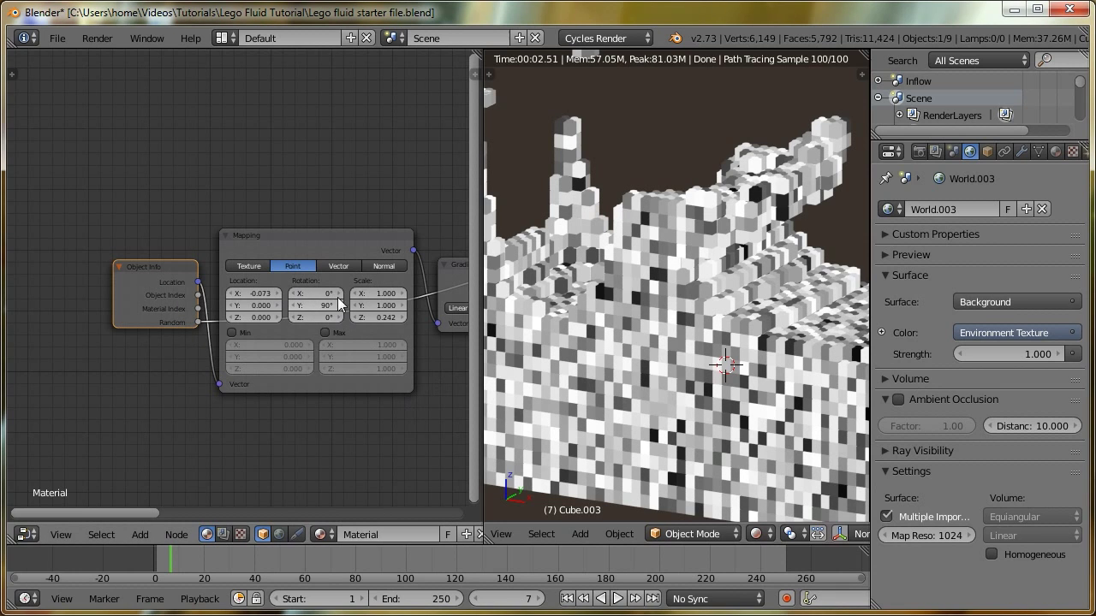
Make room before the Diffuse BSDF and insert a MixRGB node into the link between the ColorRamp and the Diffuse color
middle_click_drag(454, 246, 204, 255)
middle_click_drag(377, 251, 98, 257)
middle_click_drag(179, 274, 165, 252)
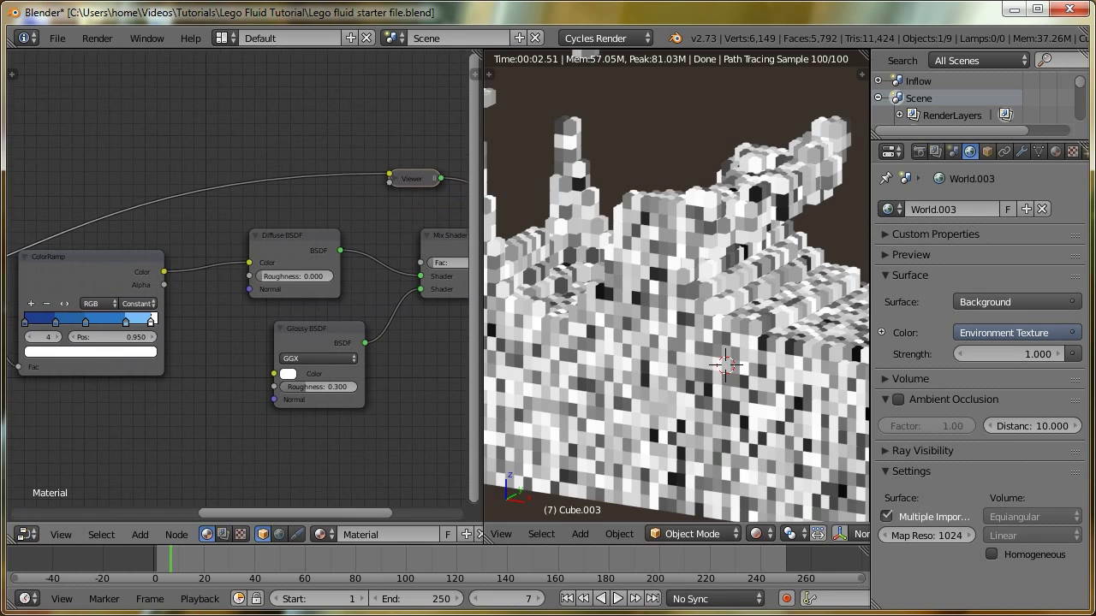
left_click_drag(285, 242, 333, 234)
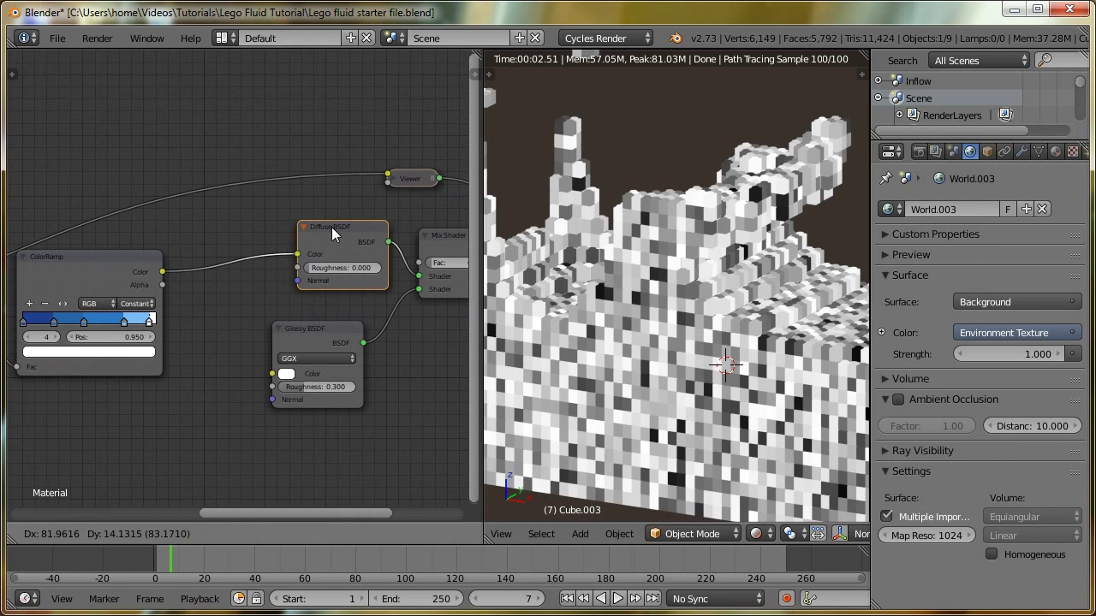
key("shift+a")
mouse_move(177, 407)
left_click(233, 406)
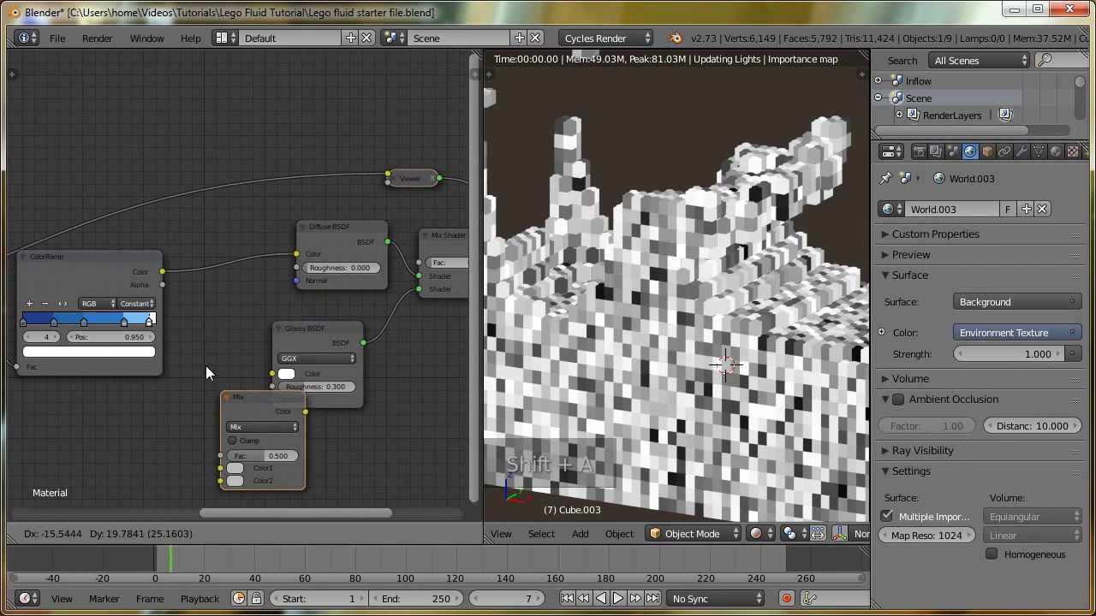
left_click(176, 164)
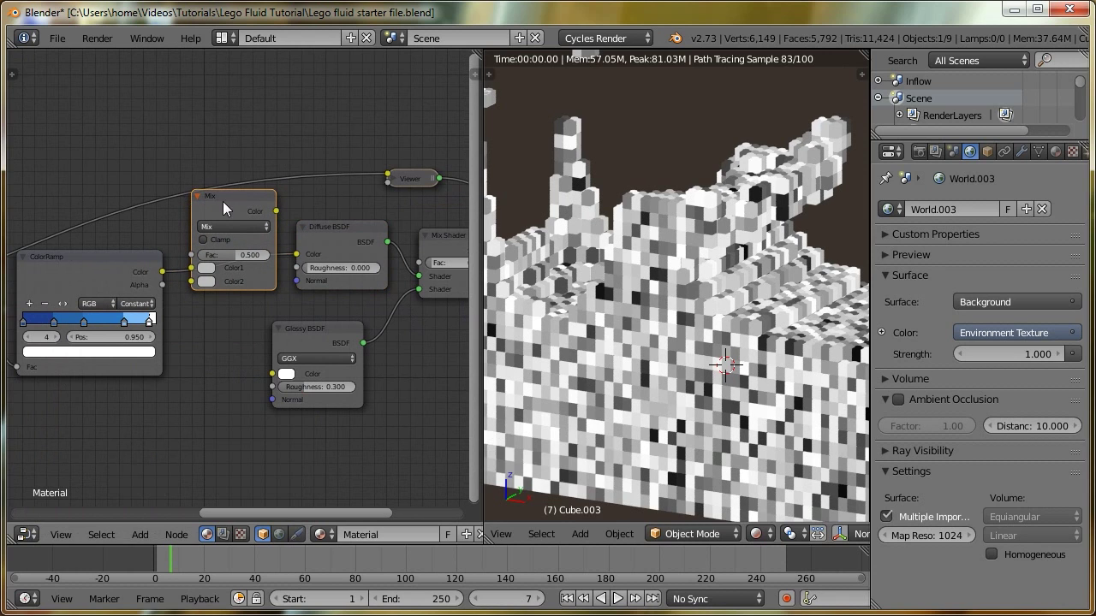
left_click_drag(222, 201, 226, 213)
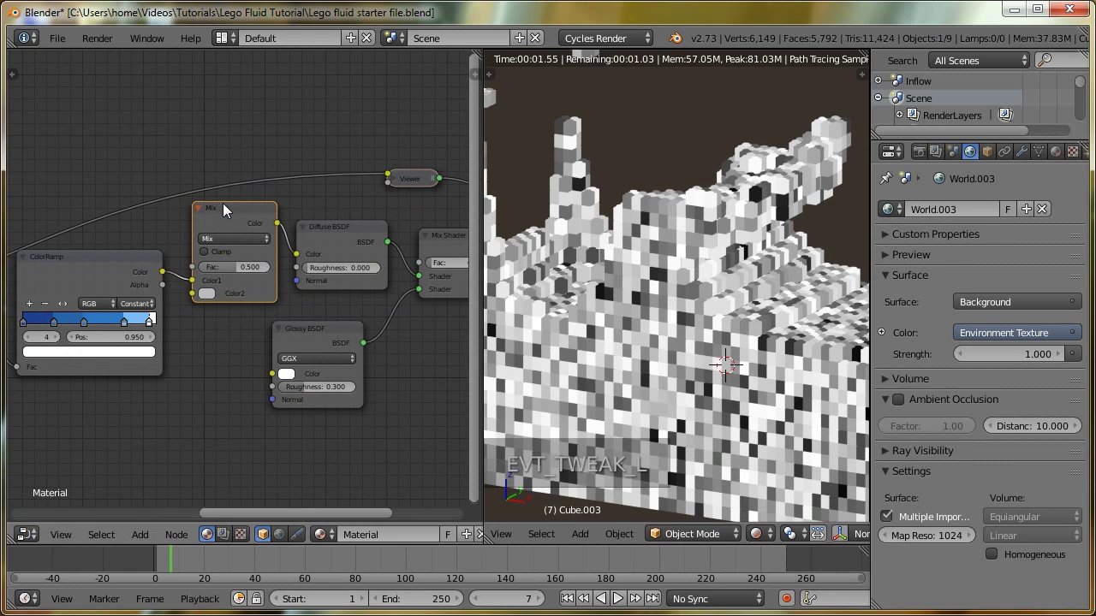
middle_click_drag(127, 254, 213, 244)
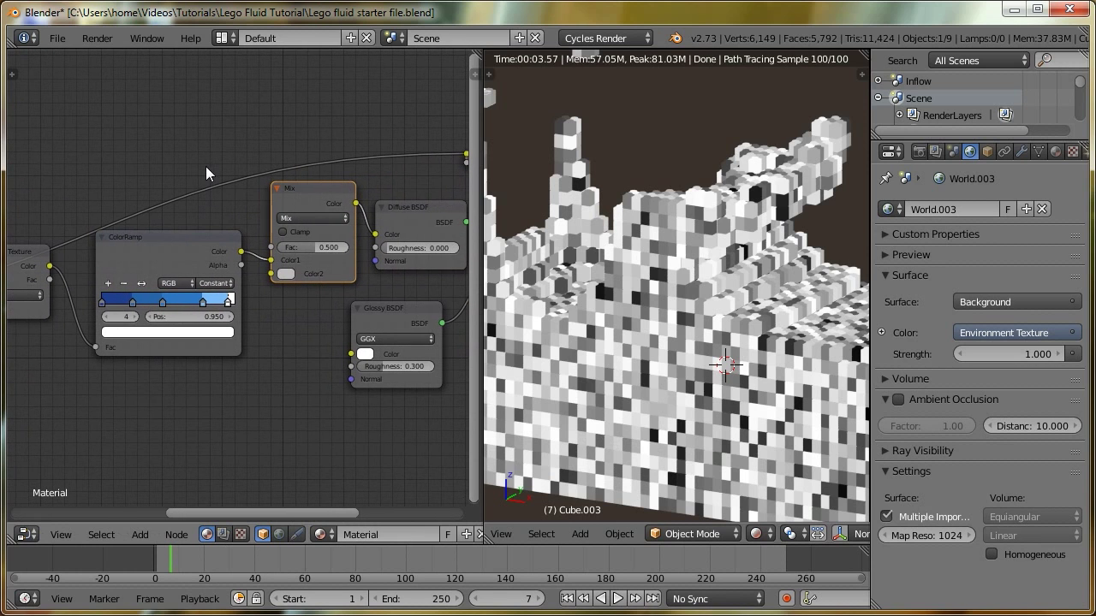
Feed the Object Info Random output into Color2 of the Mix node, dissolving the extra reroute point on the link
left_click_drag(212, 180, 270, 274)
middle_click_drag(213, 206, 178, 210)
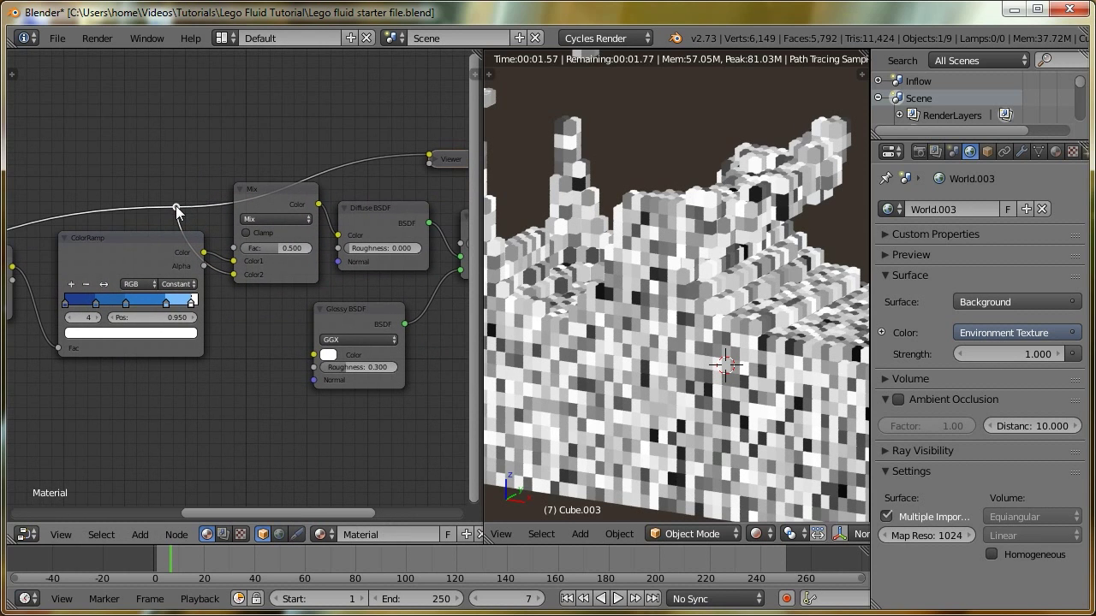
key("ctrl+x")
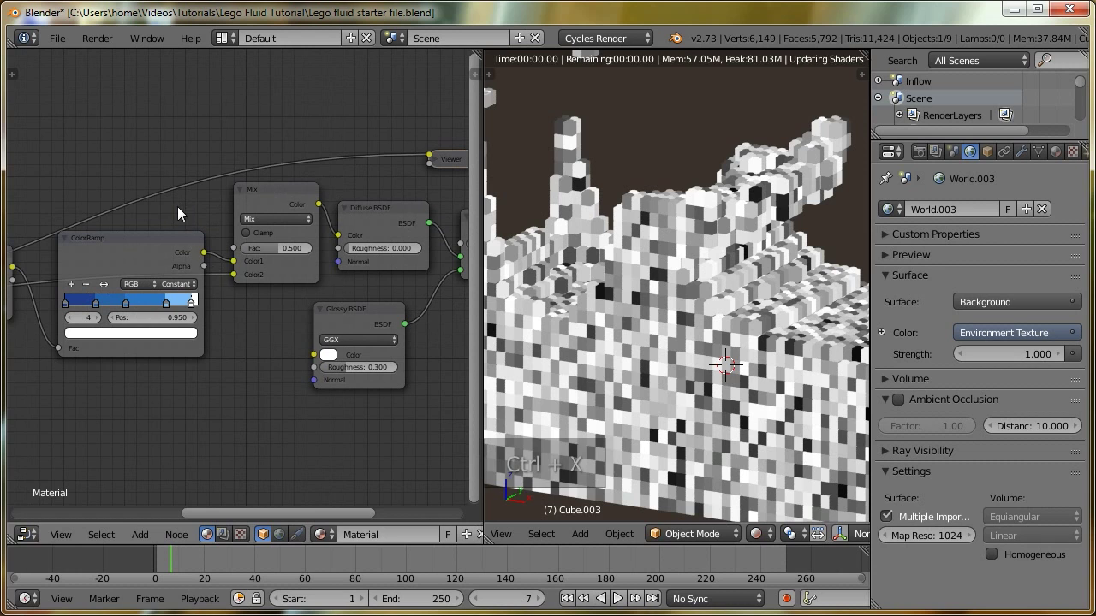
Reconnect the Mix Shader's output to the material output in place of the Viewer preview
middle_click_drag(295, 197, 202, 216)
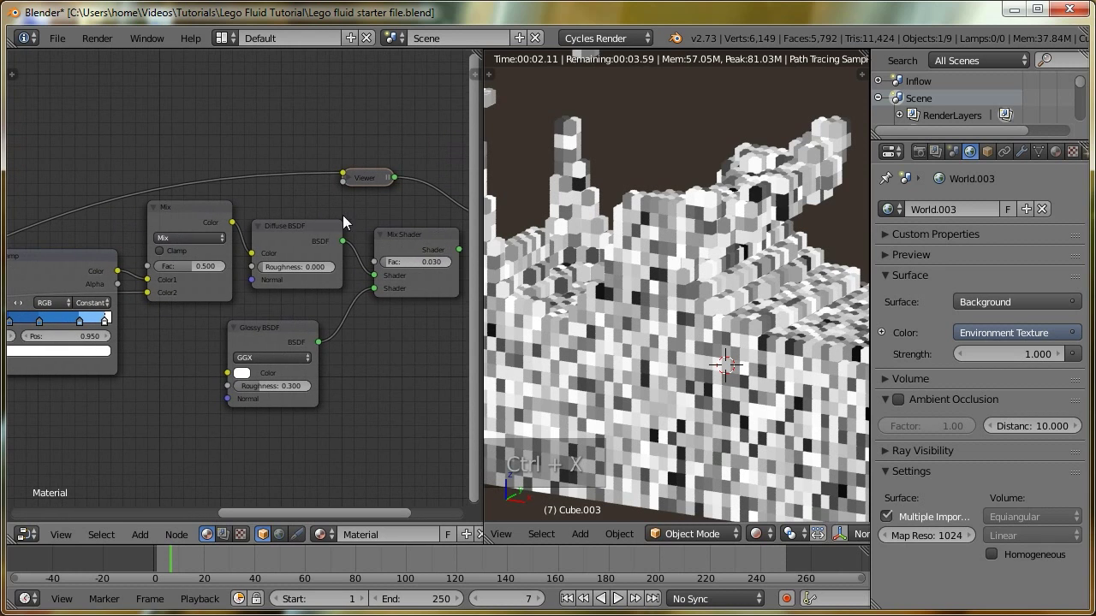
middle_click_drag(268, 224, 183, 225)
left_click_drag(373, 250, 418, 220)
middle_click_drag(202, 269, 373, 258)
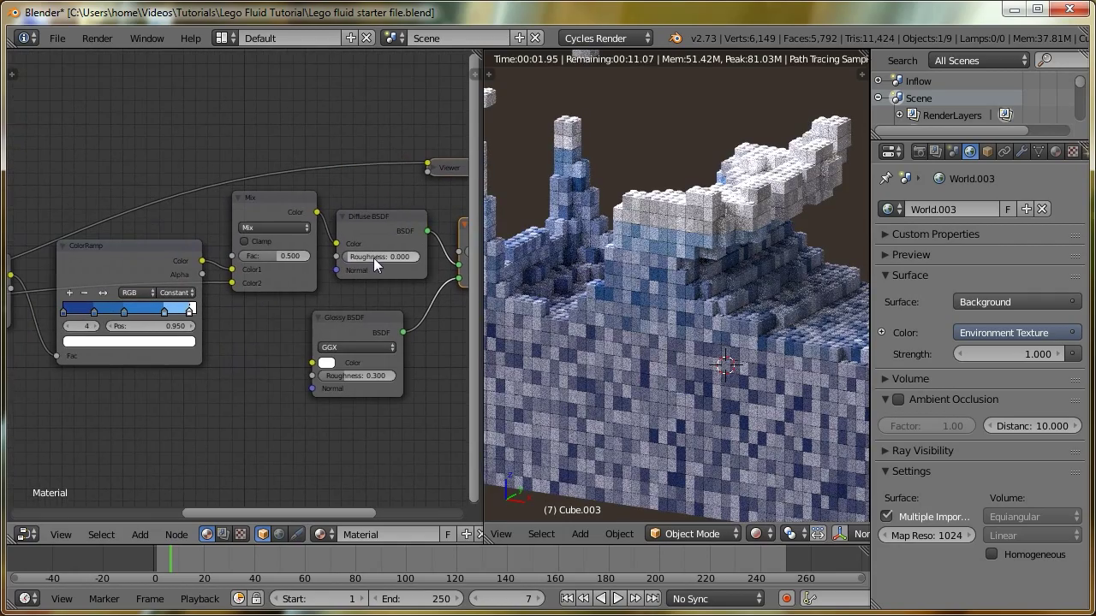
Set the color Mix node's blend type to Multiply and its factor to 0.15
left_click(269, 228)
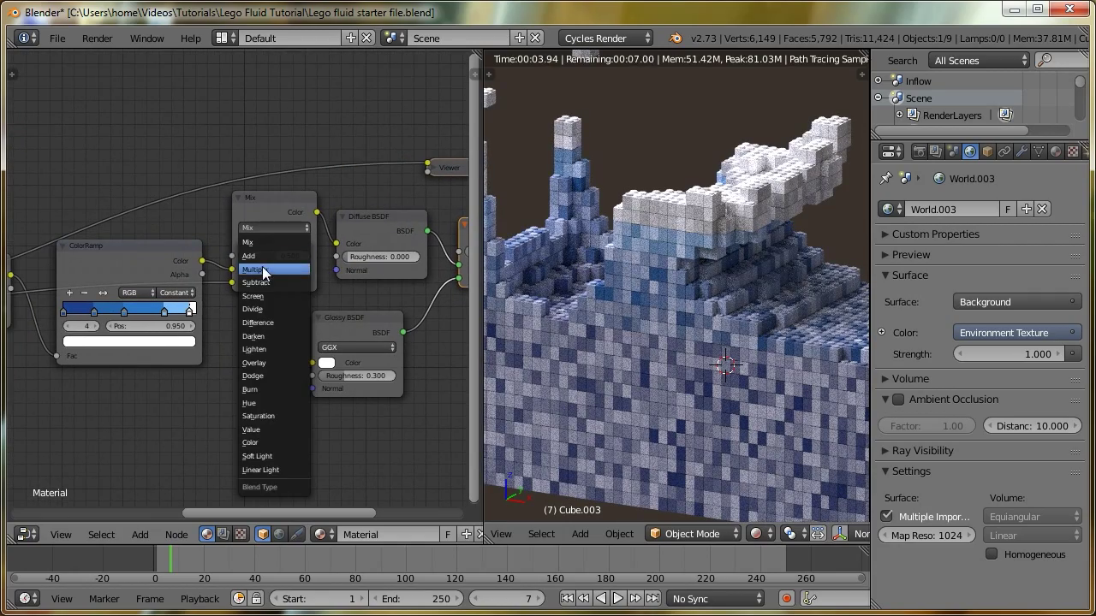
left_click(262, 270)
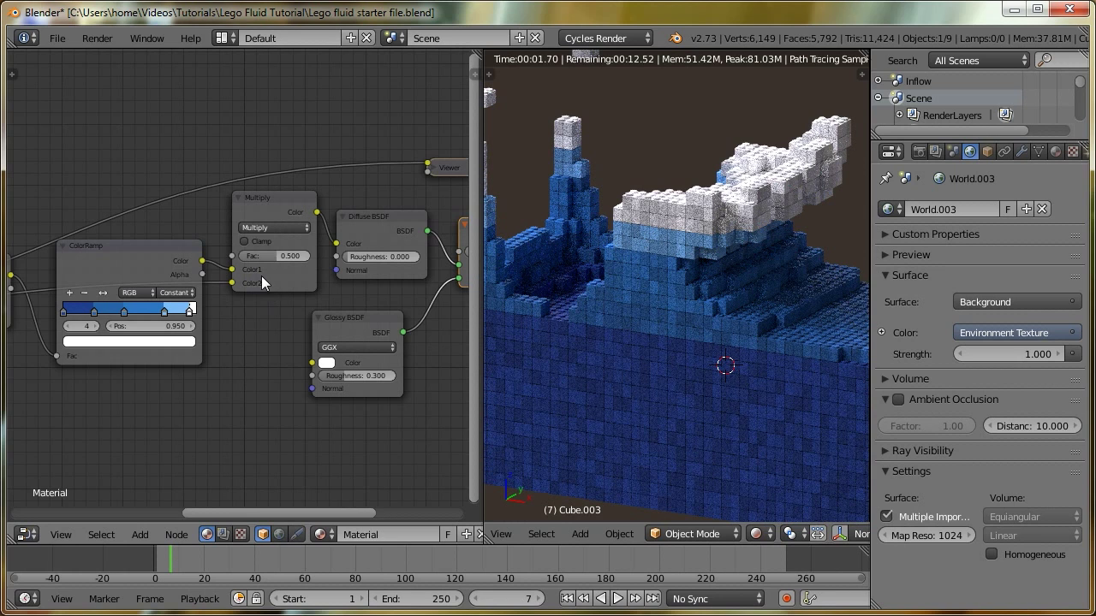
scroll(261, 275, "up", 1)
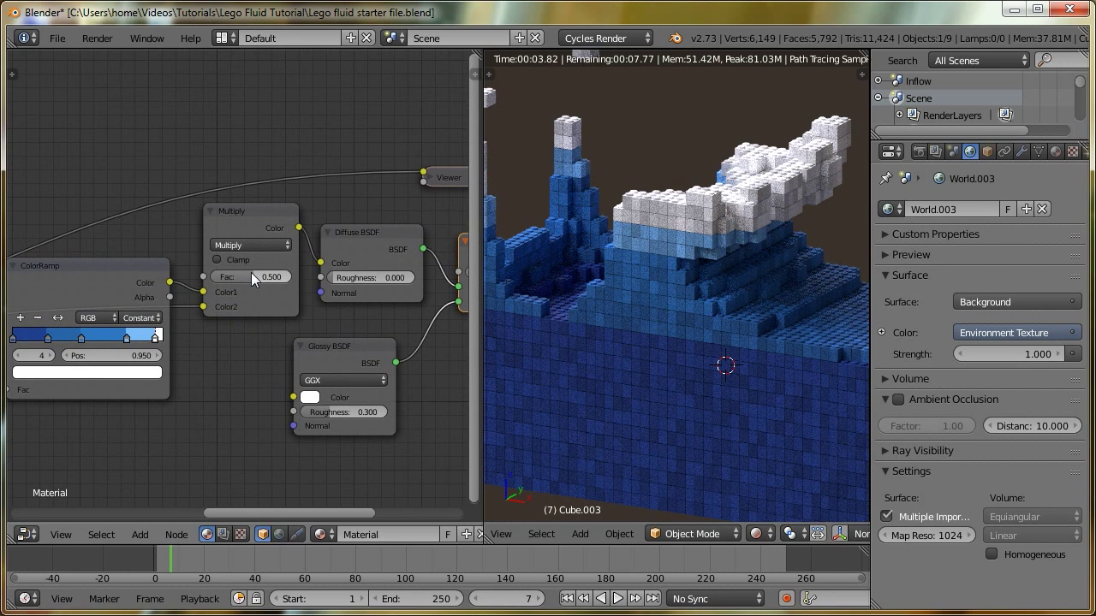
left_click(251, 274)
type("0.15")
key("Return")
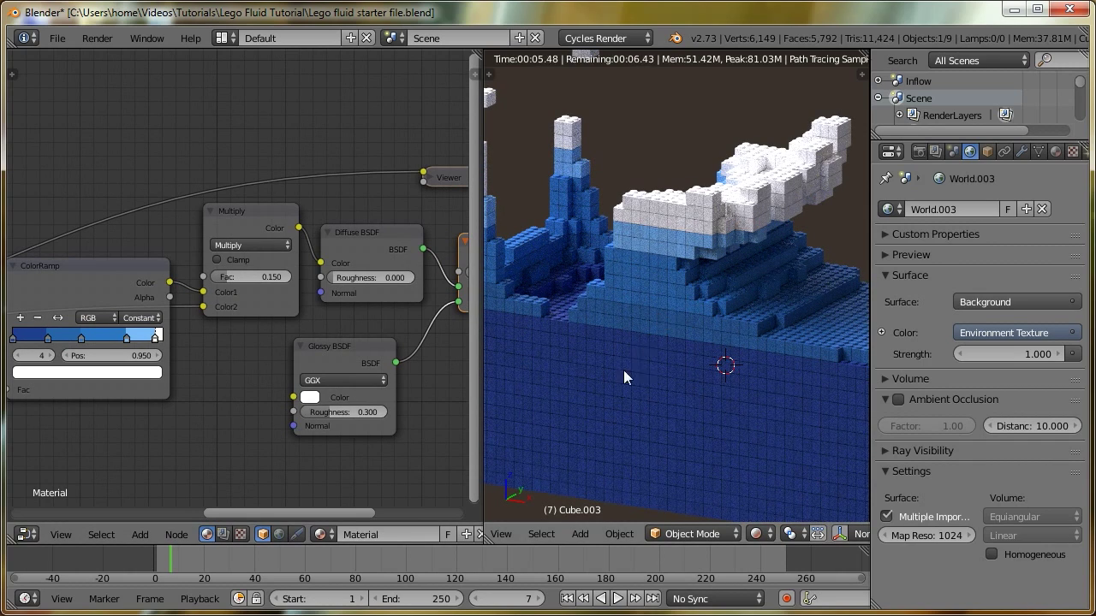
Switch the viewport to Solid shading and merge the node editor area into the 3D view
middle_click_drag(623, 370, 631, 368)
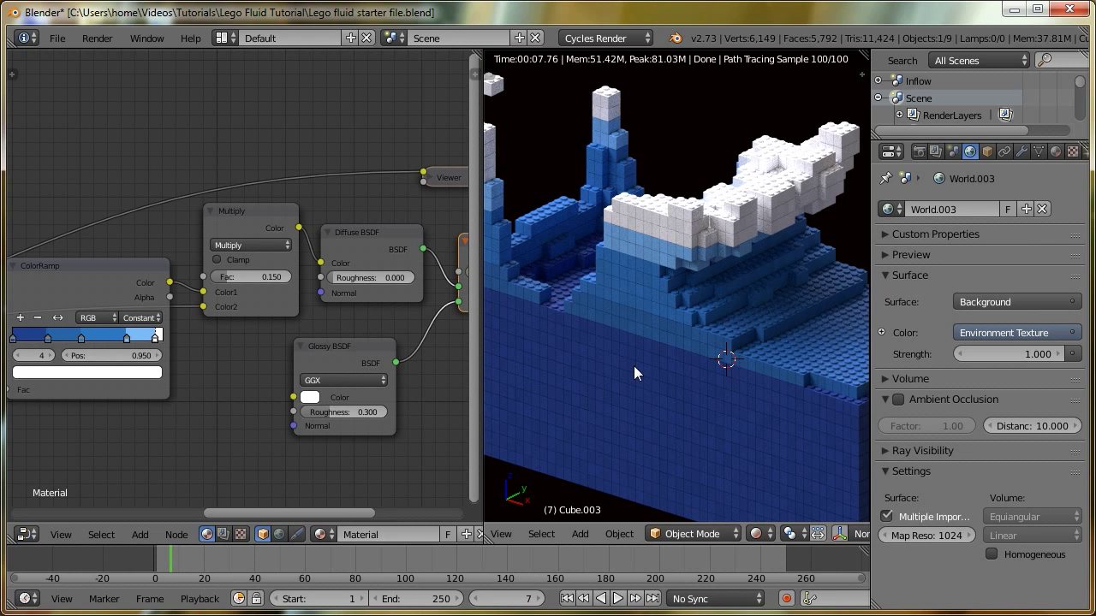
left_click(756, 535)
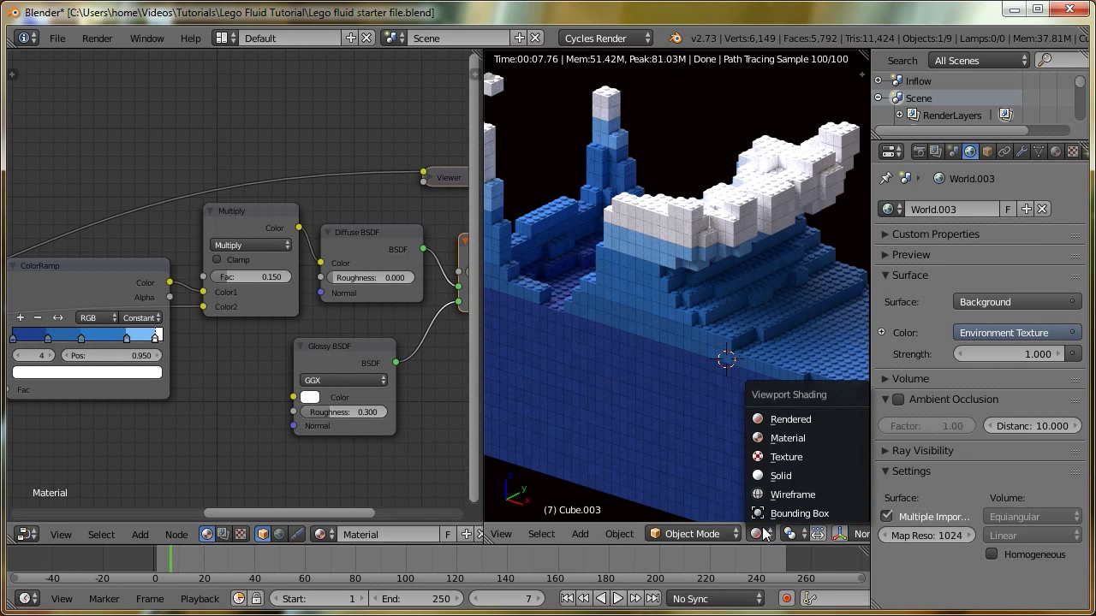
left_click(771, 481)
left_click_drag(486, 541, 428, 517)
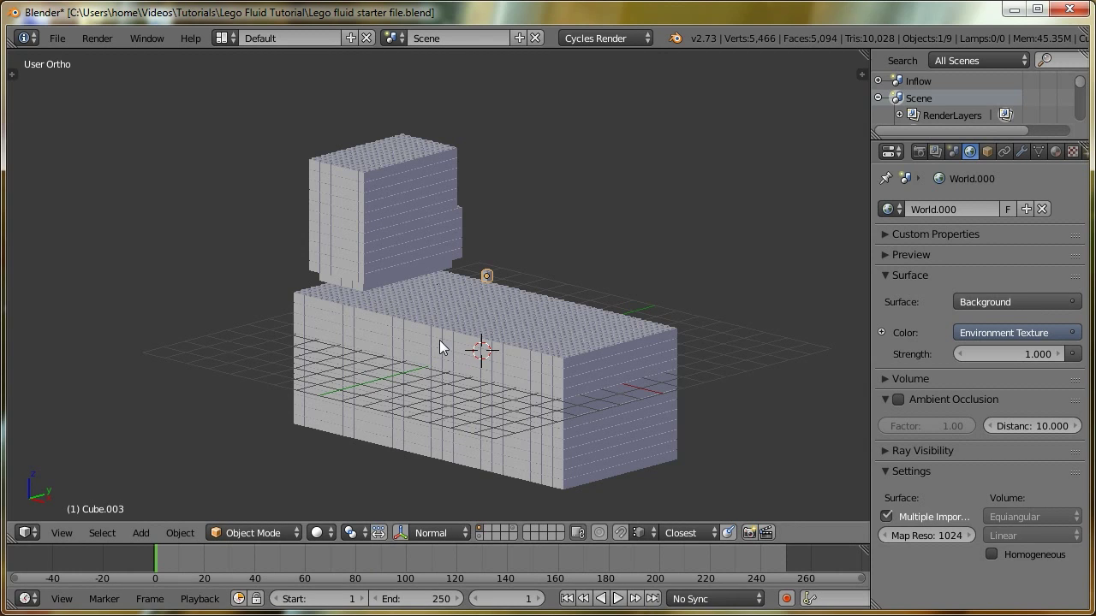
Duplicate the fluid domain object in place, move the copy to layer 2 and show that layer
right_click(387, 162)
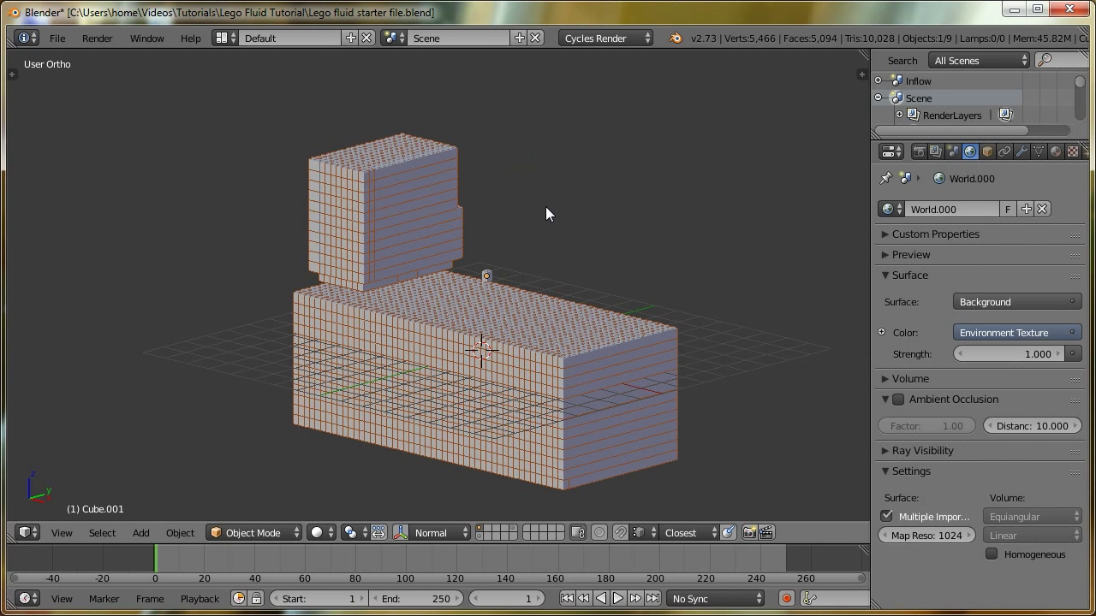
key("shift+d")
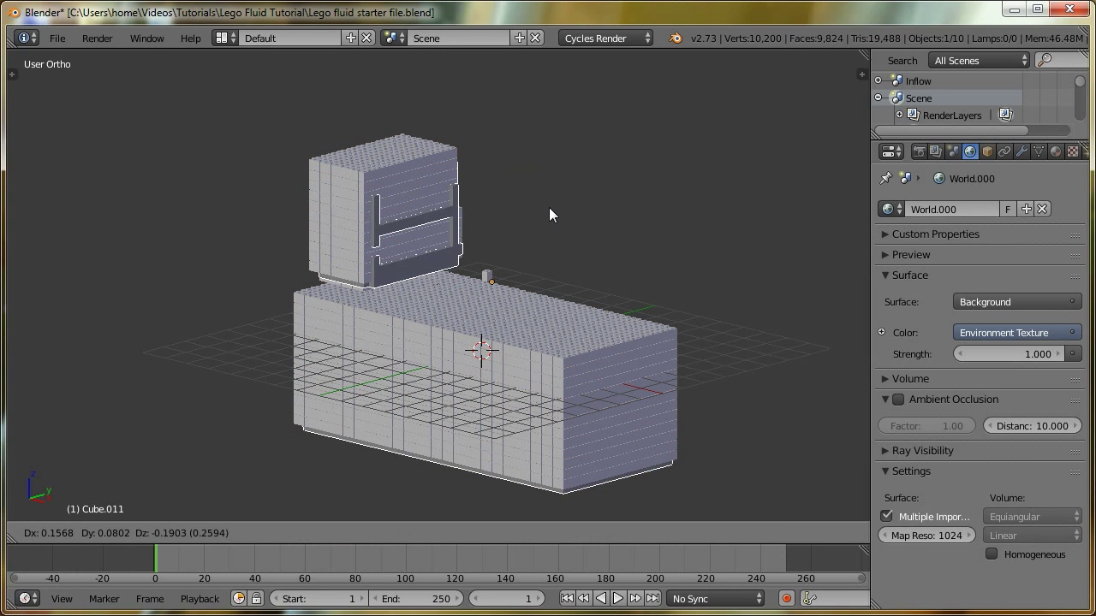
left_click(550, 208)
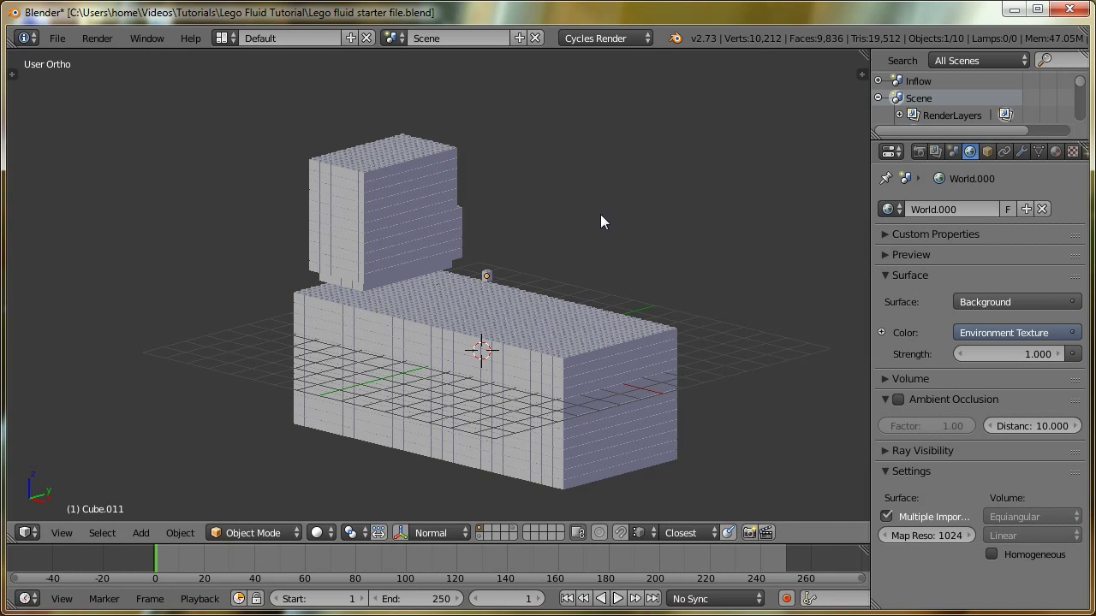
key("m")
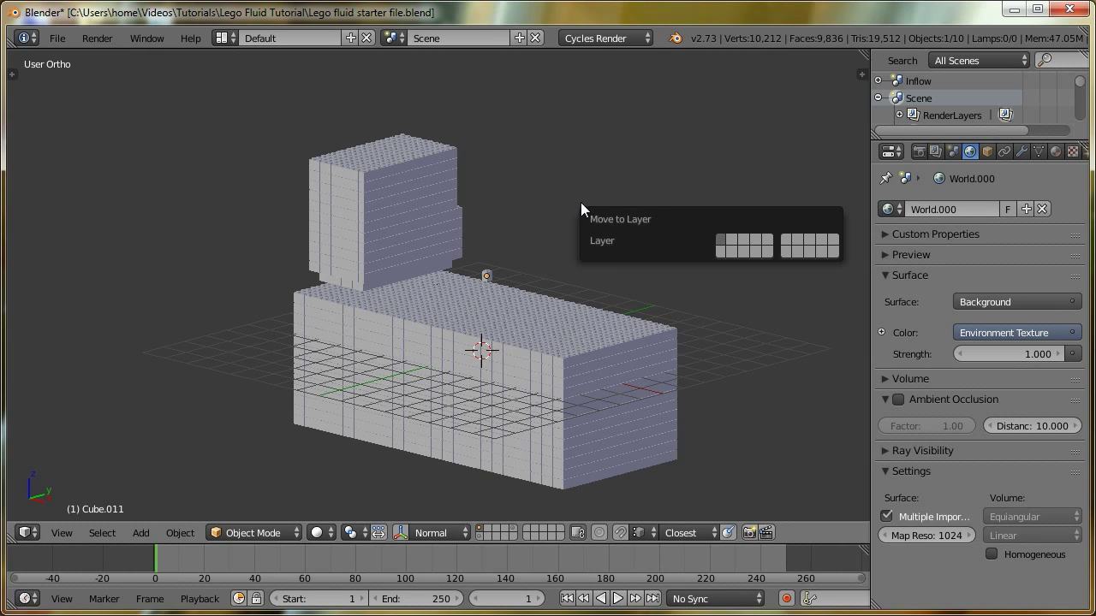
key("2")
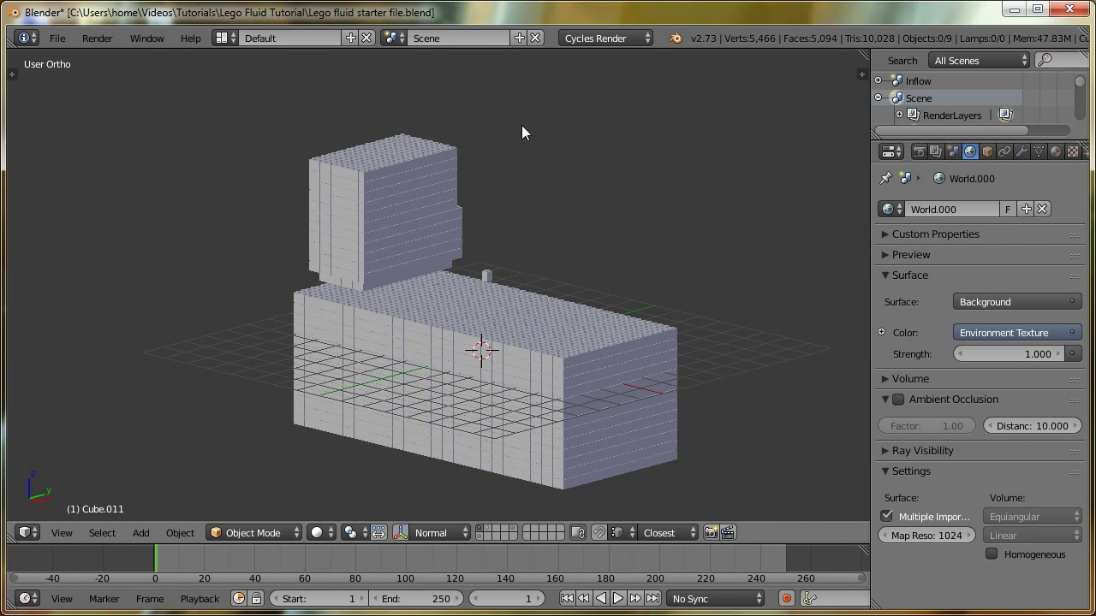
key("2")
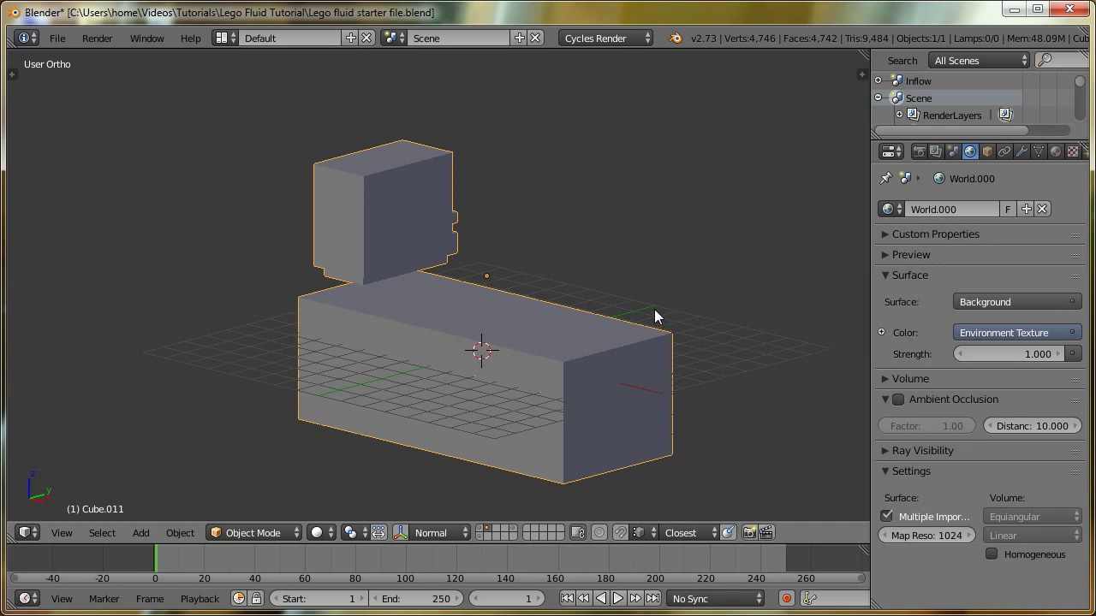
Display the duplicated domain's modifier stack and save the file over the existing blend
left_click(1020, 151)
key("ctrl+s")
left_click(705, 208)
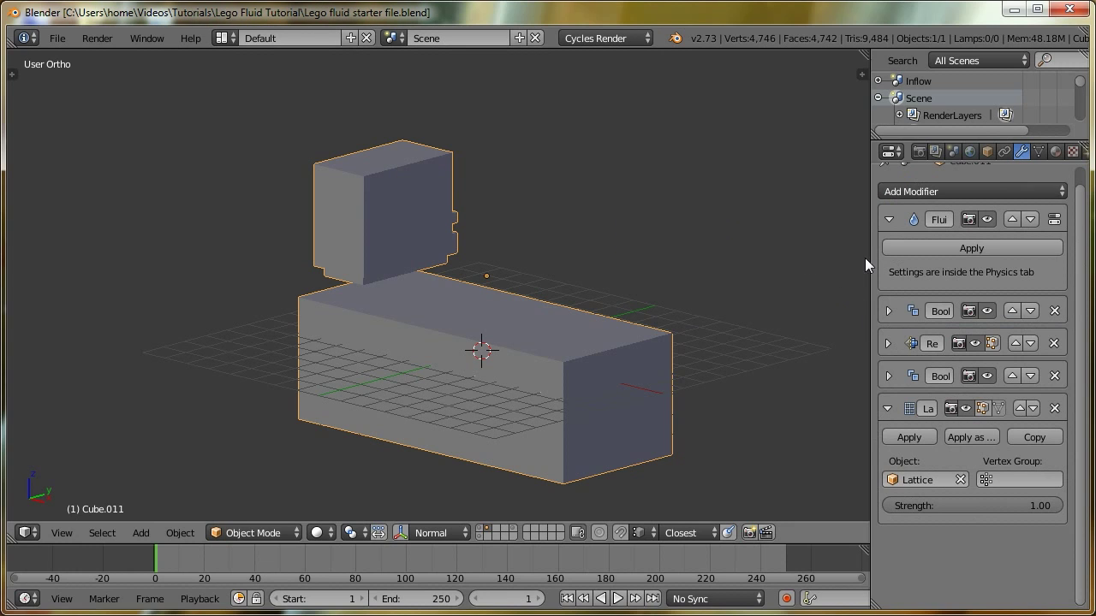
Apply the duplicated domain's Fluidsim, first Boolean, Remesh and second Boolean modifiers in order, keeping only the Lattice modifier
left_click(907, 248)
left_click(909, 247)
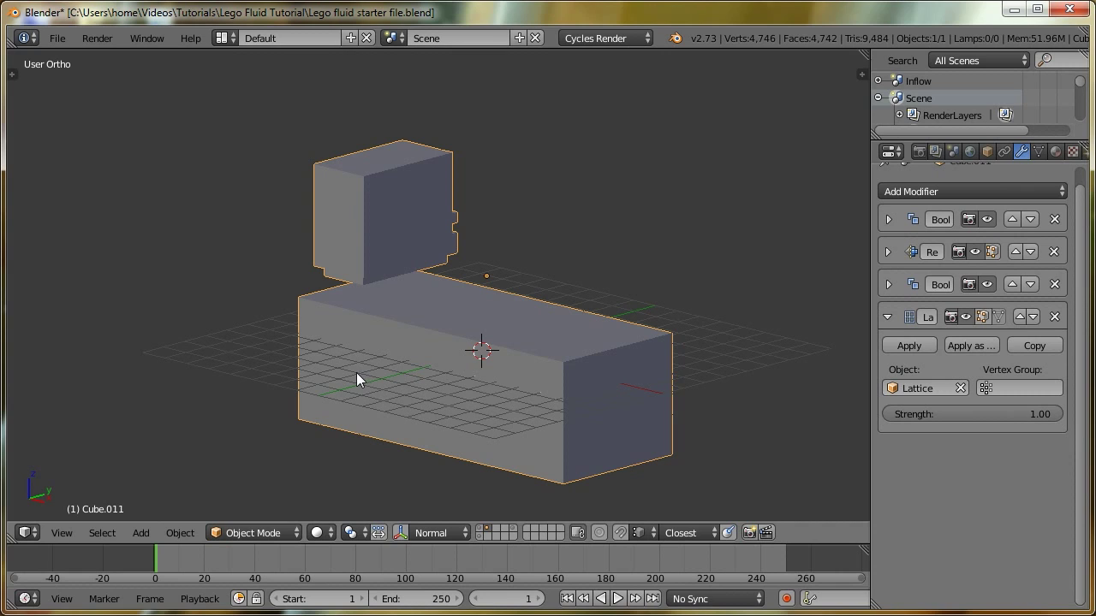
left_click(888, 220)
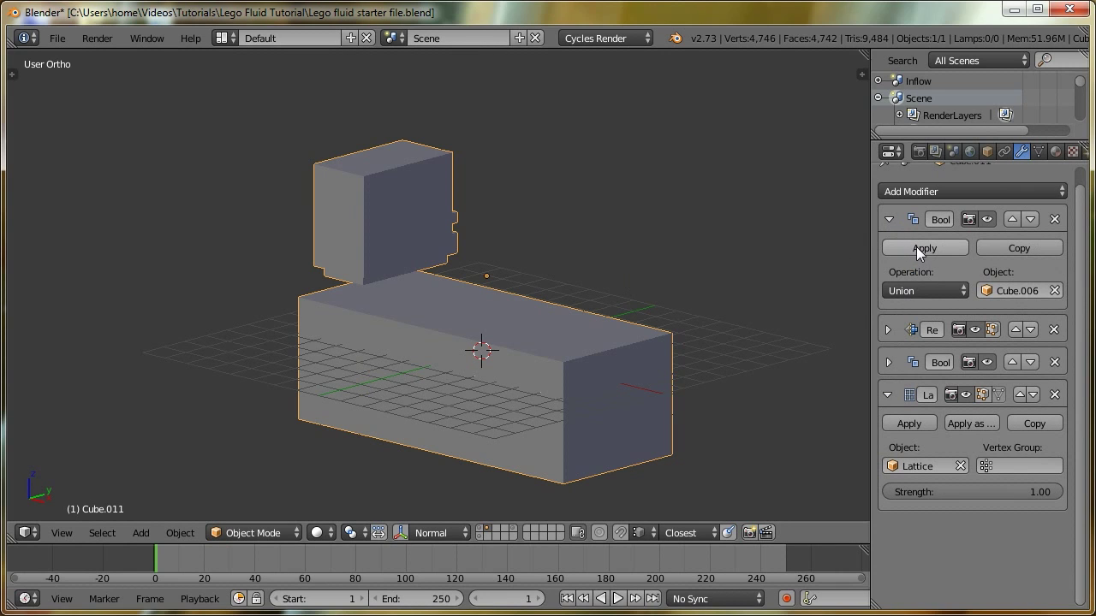
left_click(922, 247)
left_click(888, 220)
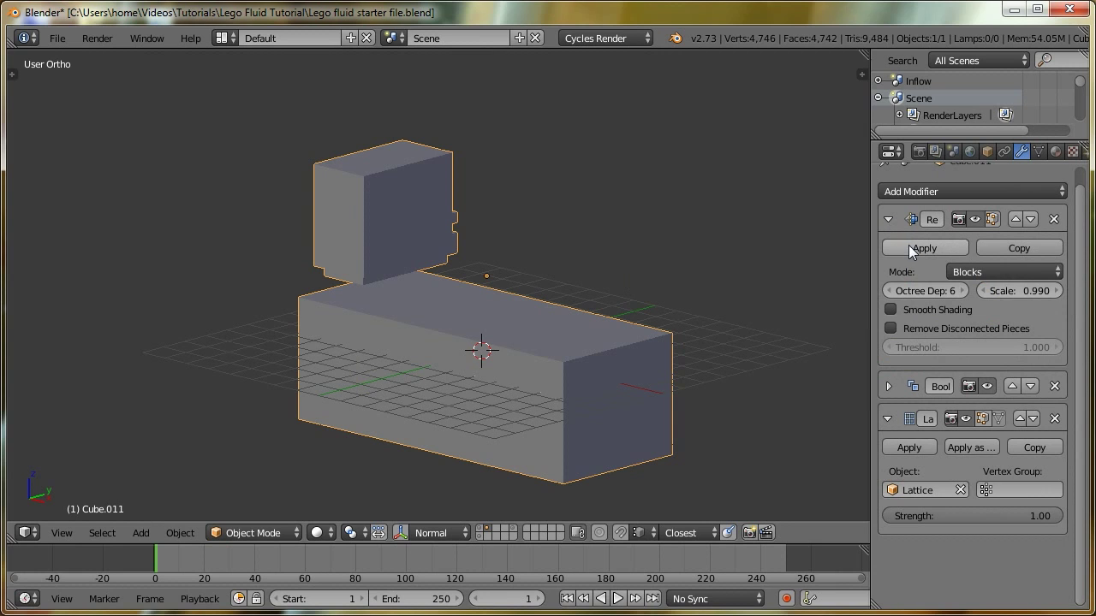
left_click(908, 244)
left_click(888, 218)
left_click(903, 247)
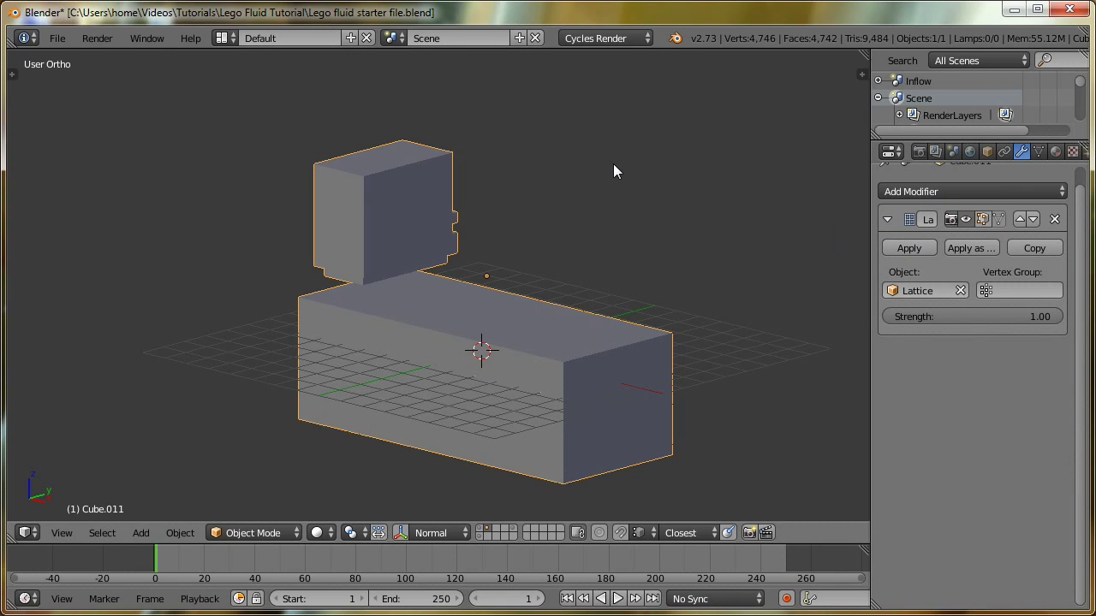
Duplicate the small Lego brick from layer 1 in place and move the copy to layer 2
left_click(481, 533)
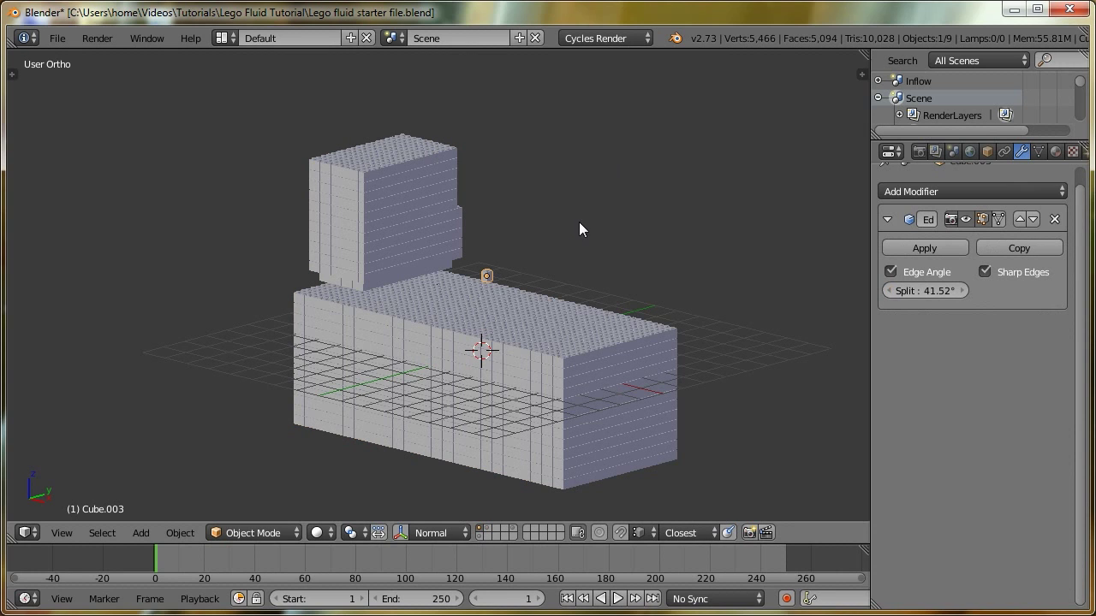
key("shift+d")
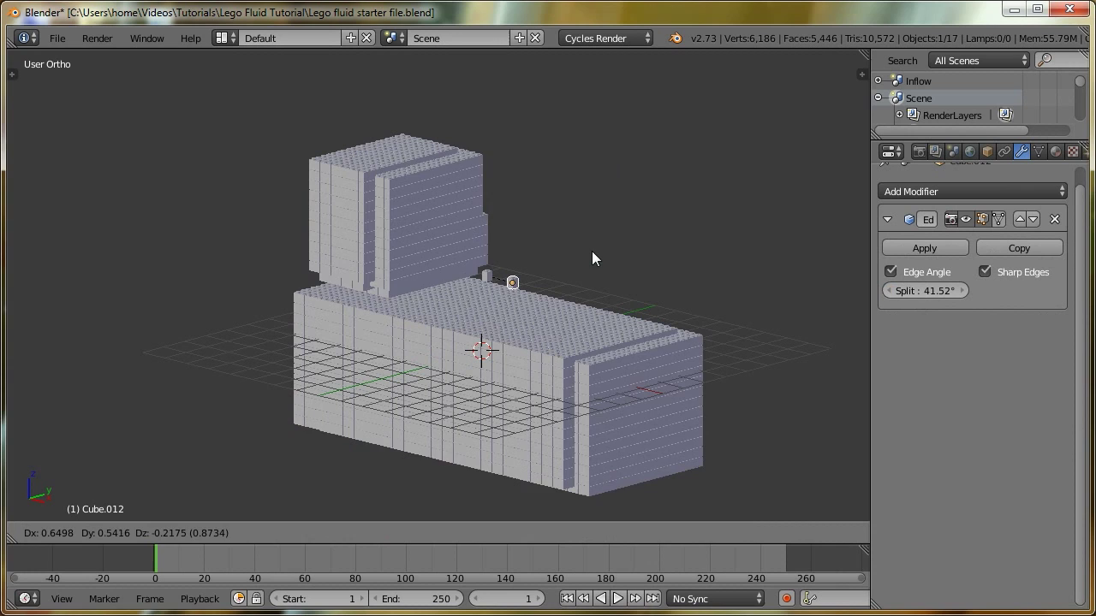
left_click(578, 245)
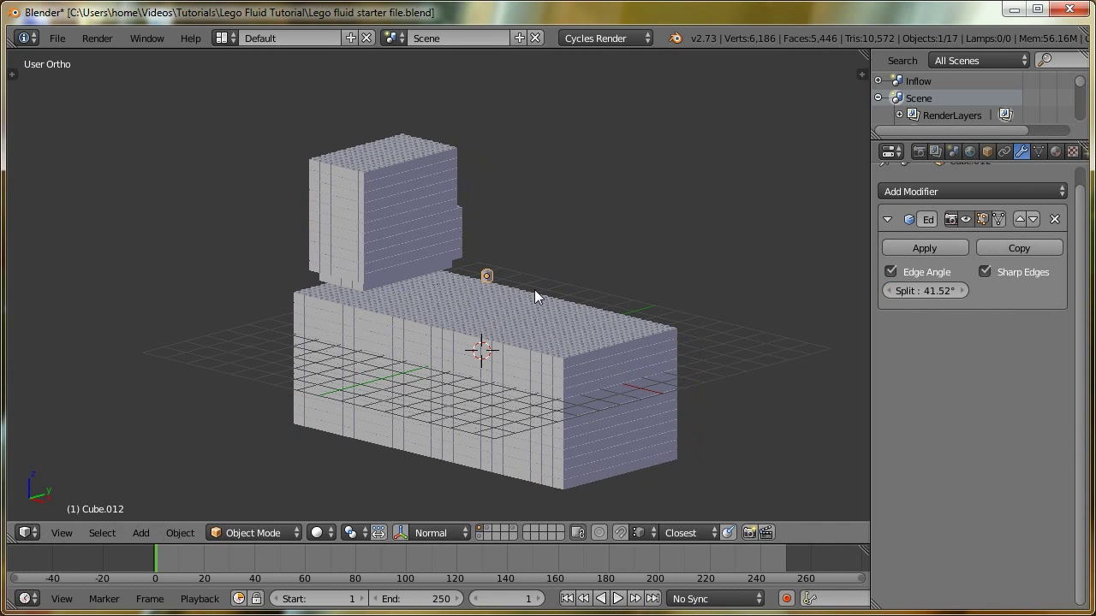
key("m")
key("2")
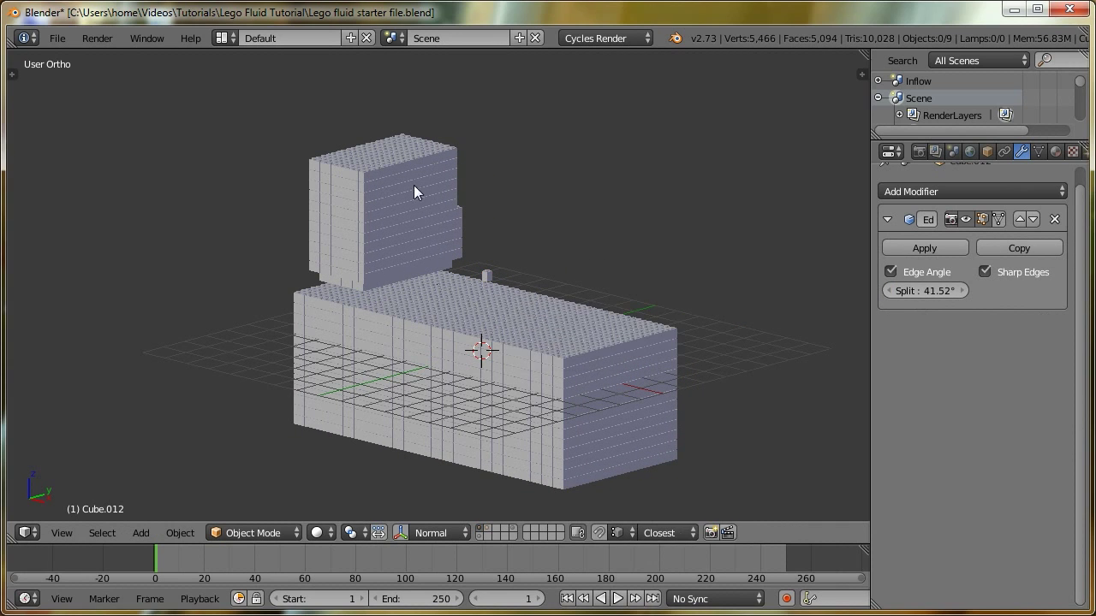
Clear the duplicated brick's parent with its transformation kept, and parent it to the duplicated domain mesh on layer 2
key("alt+p")
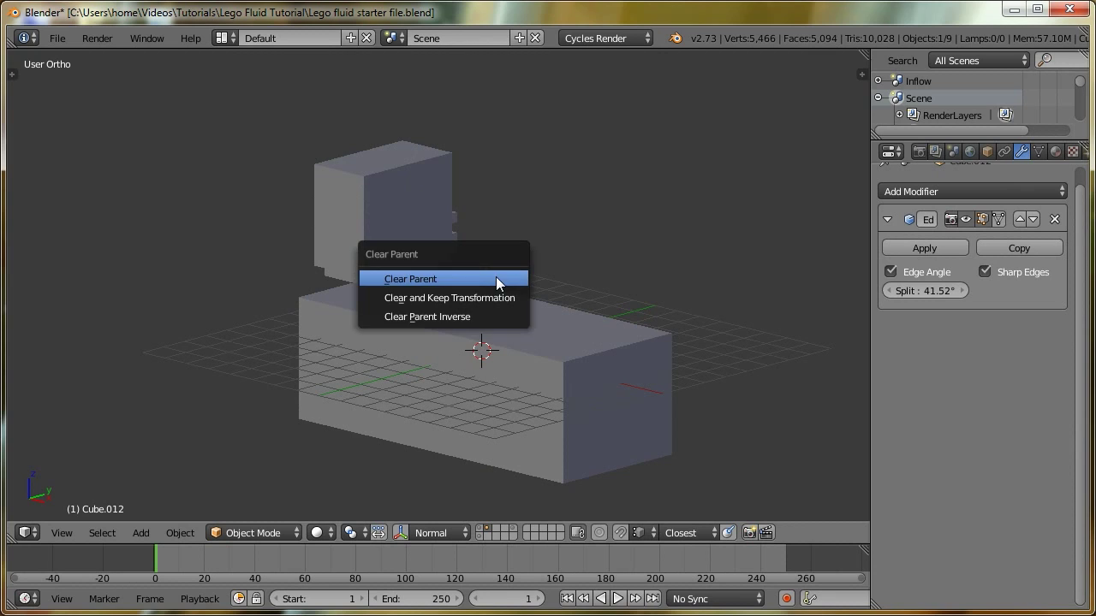
left_click(480, 298)
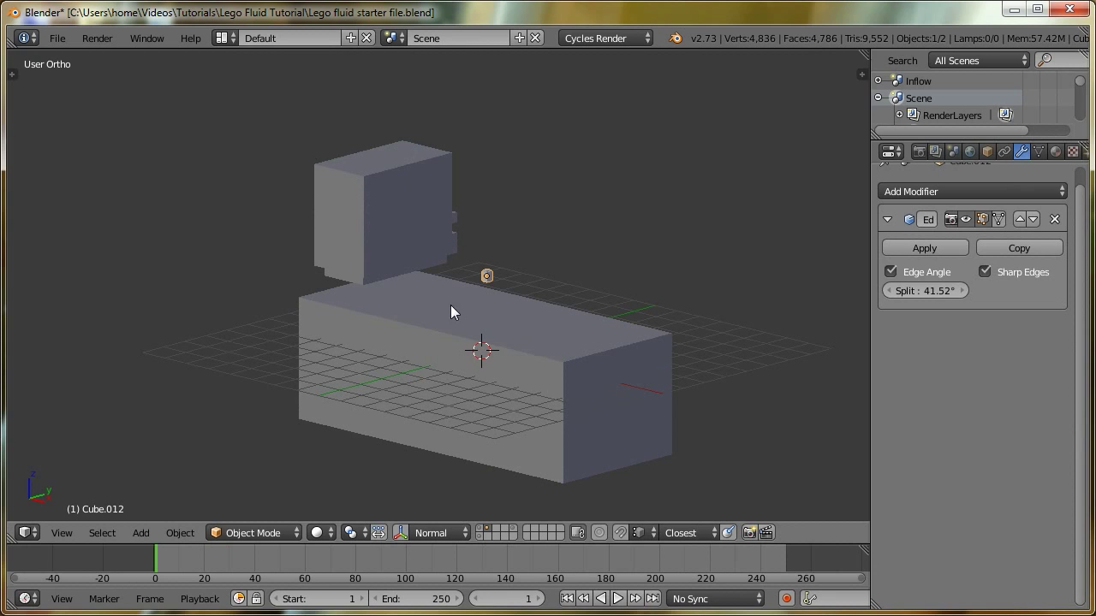
right_click(471, 310, "shift")
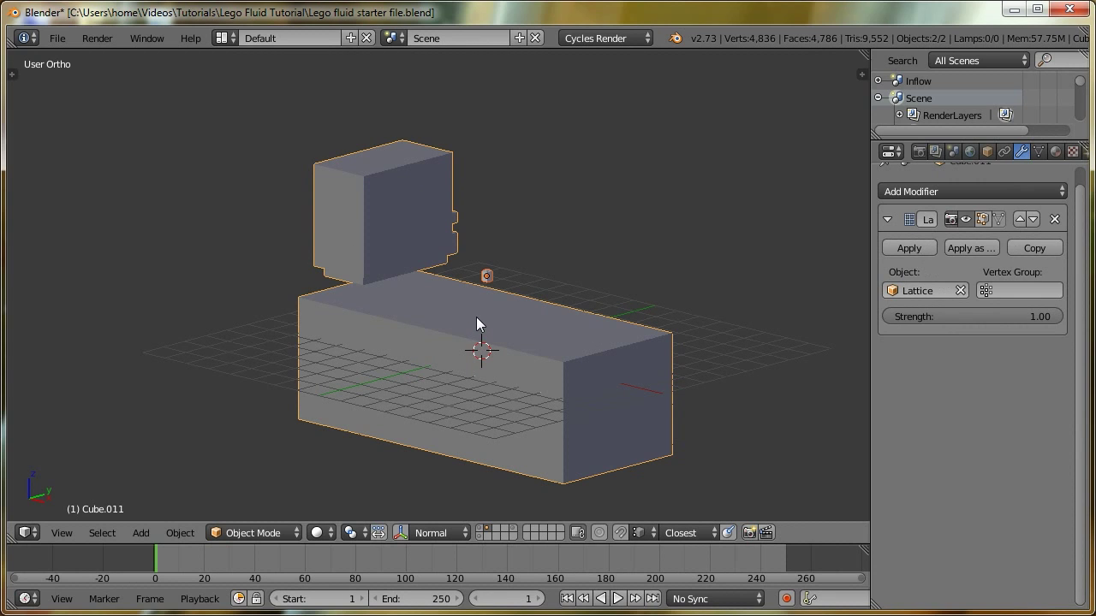
key("ctrl+p")
left_click(467, 316)
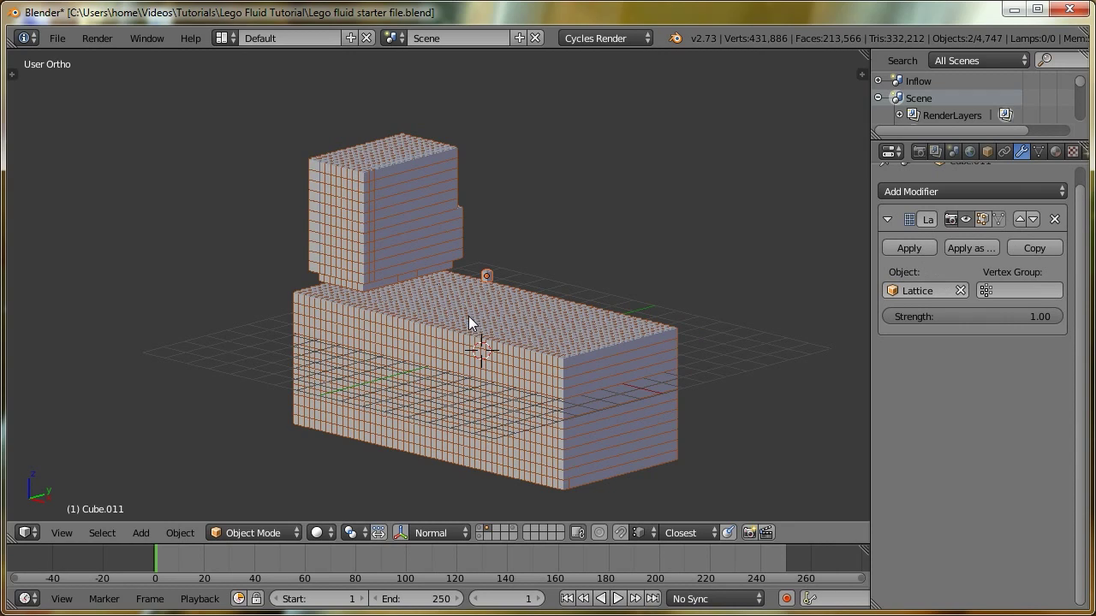
Deselect everything, inspect the duplicated bricks on layer 2, scrub the timeline to frame 19 and return to frame 1
middle_click_drag(470, 297, 470, 337)
scroll(488, 341, "up", 6)
key("a")
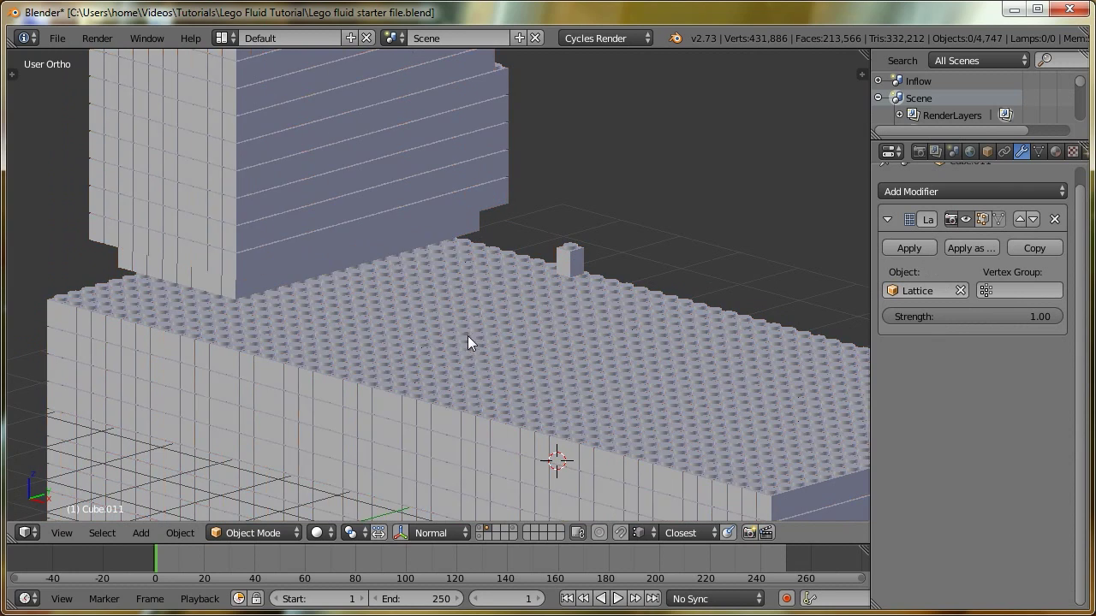
scroll(468, 335, "down", 8)
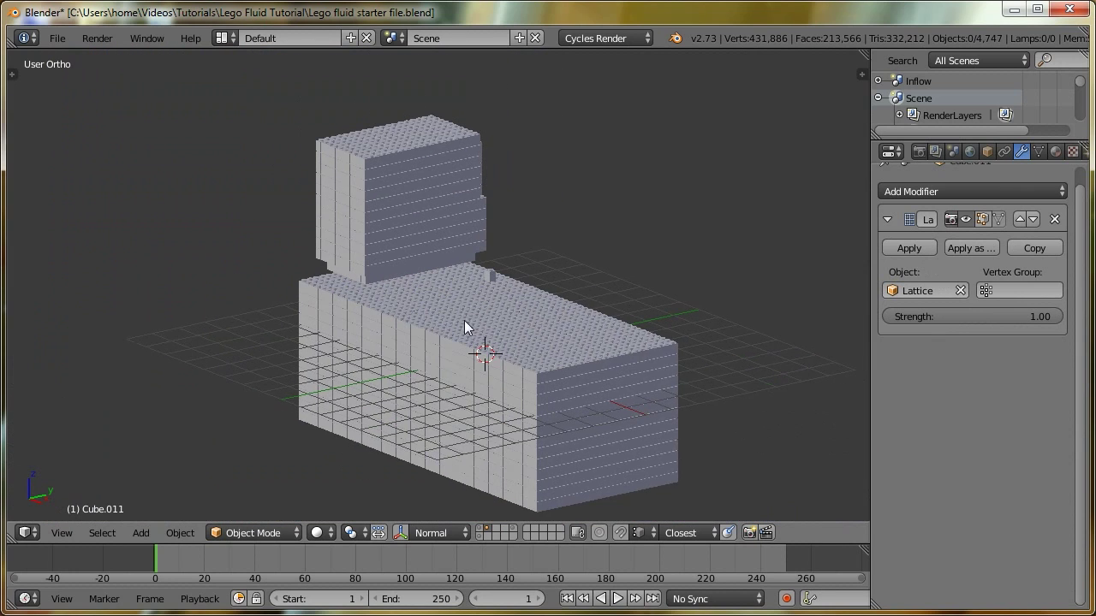
middle_click_drag(465, 321, 421, 329, "shift")
left_click_drag(169, 562, 220, 556)
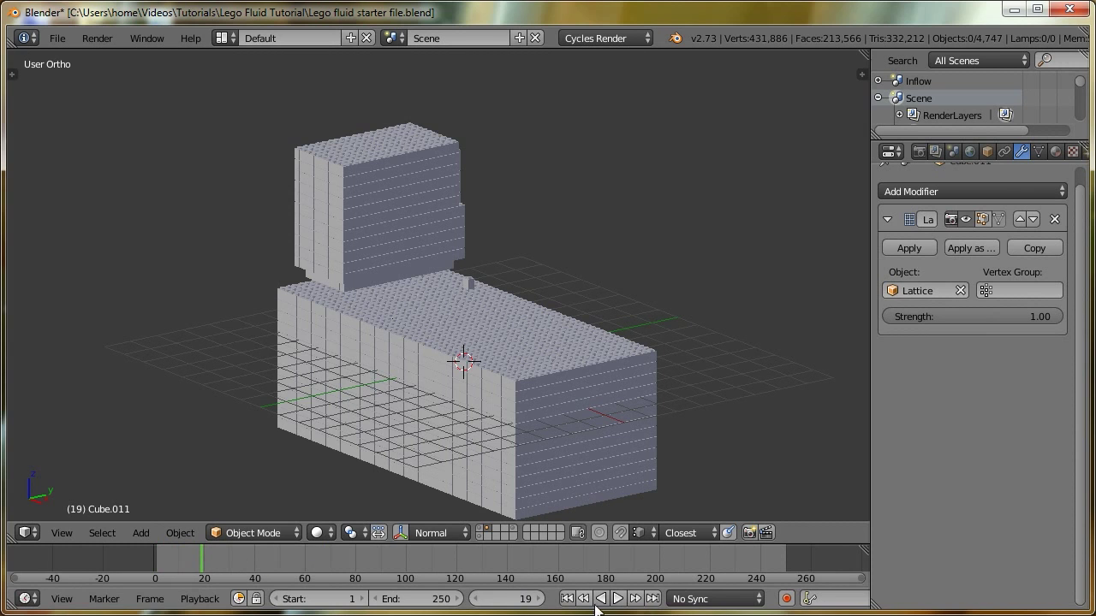
left_click(566, 599)
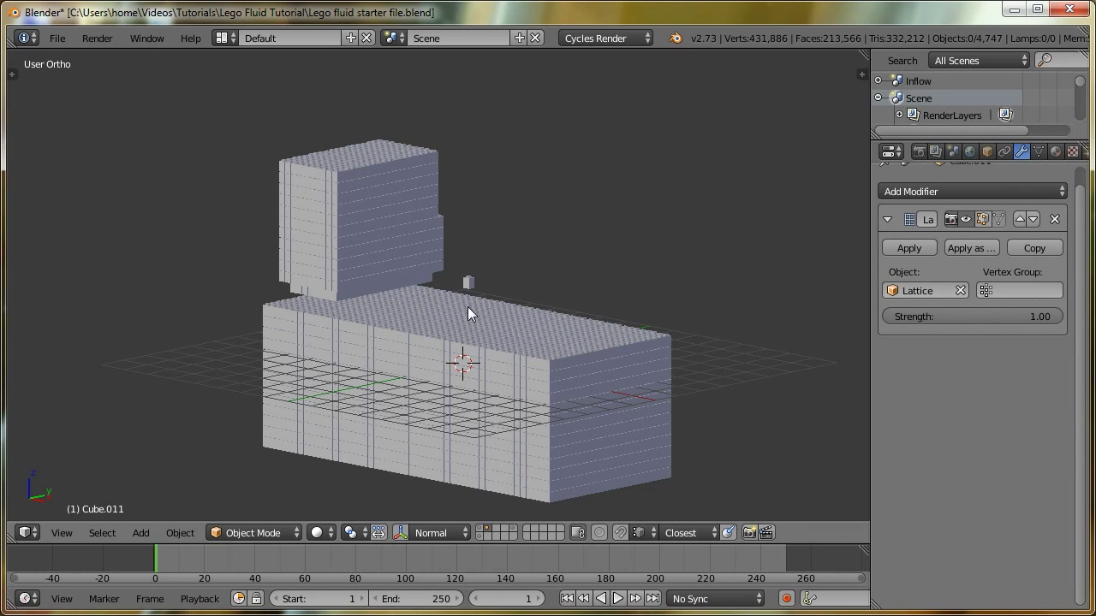
key("KP_8")
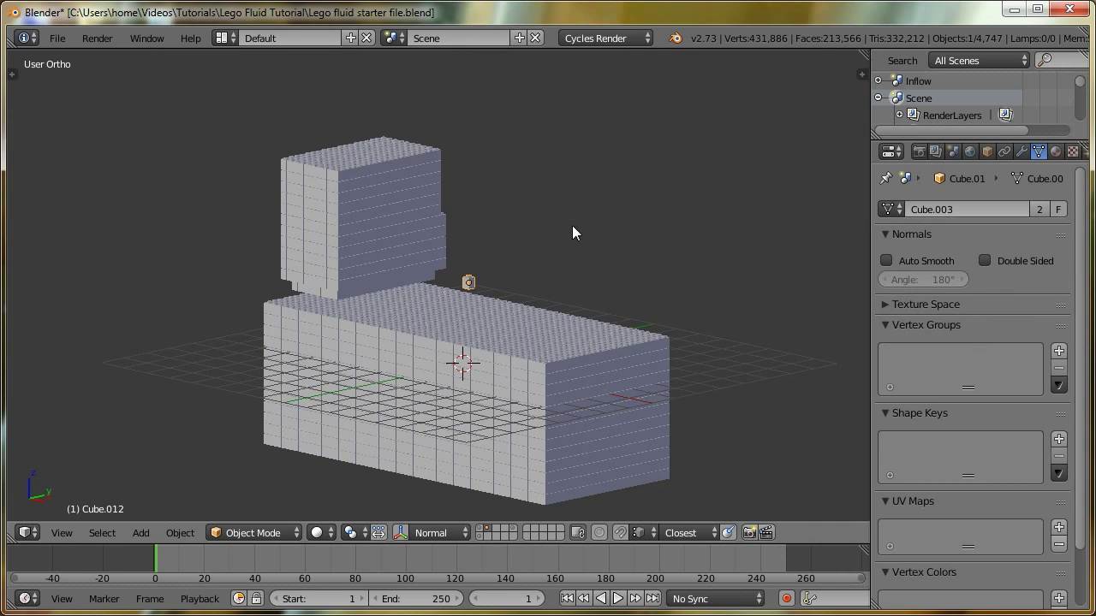
Link the duplicated layer 2 brick's material slot to the object, assign Material.001 and make it a single-user copy
middle_click_drag(573, 232, 467, 278)
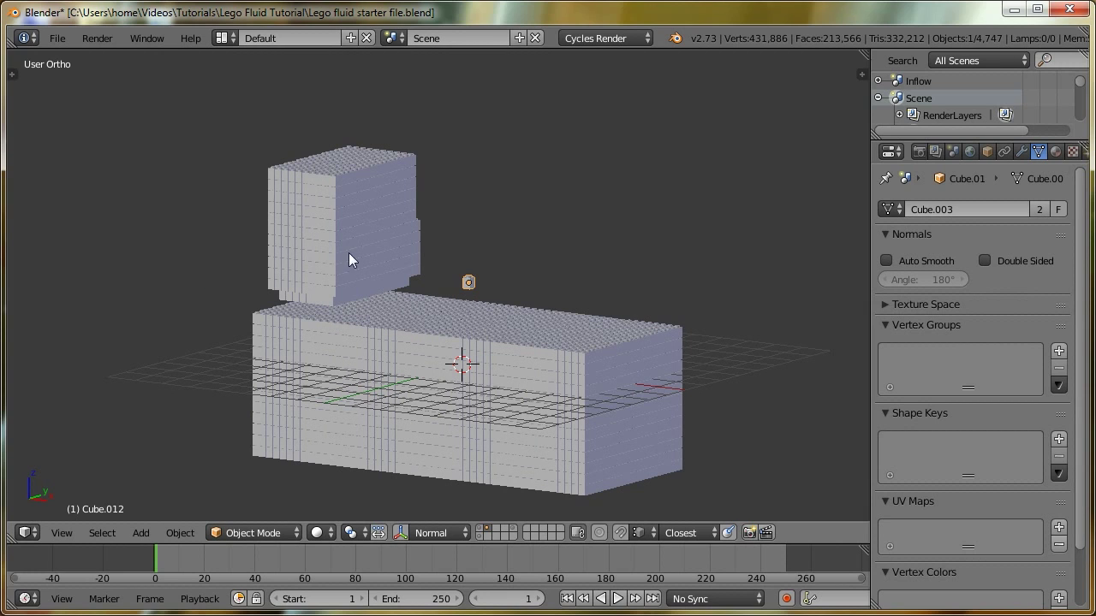
left_click(1055, 151)
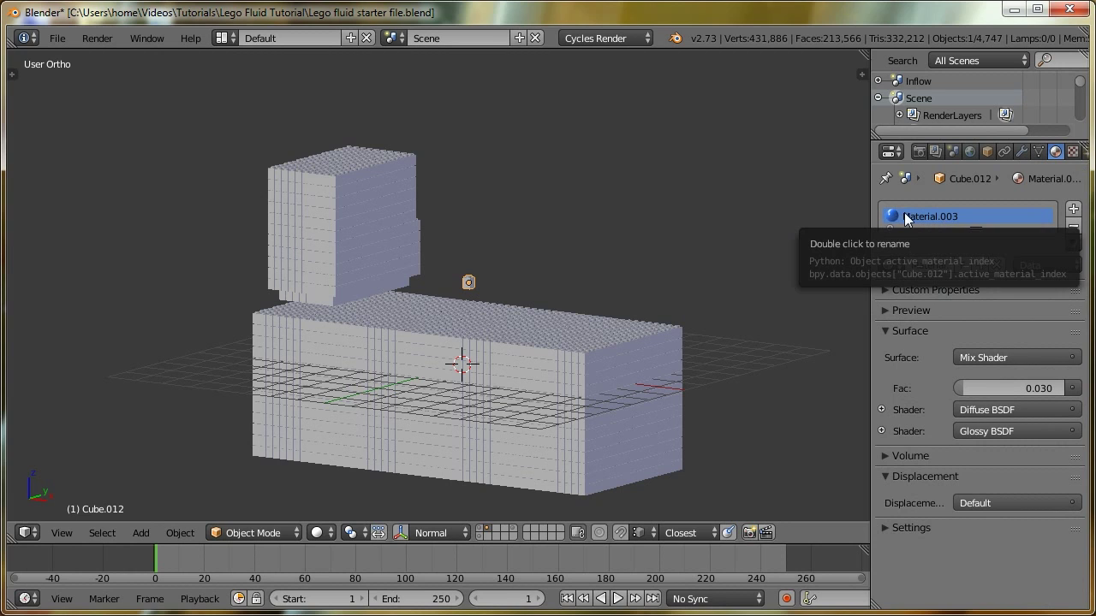
left_click(1037, 151)
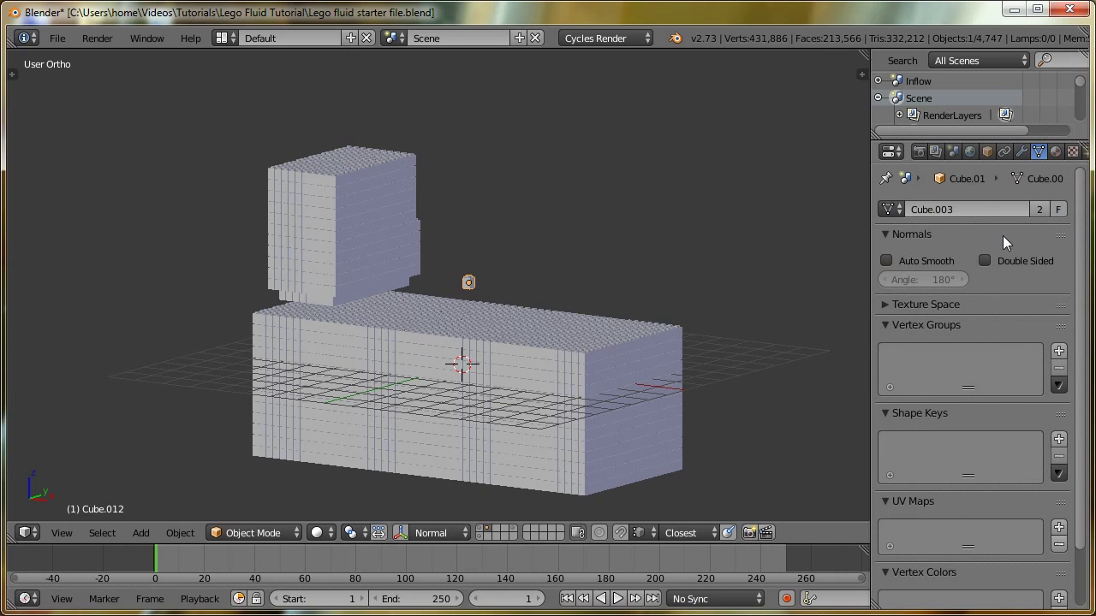
left_click(1056, 154)
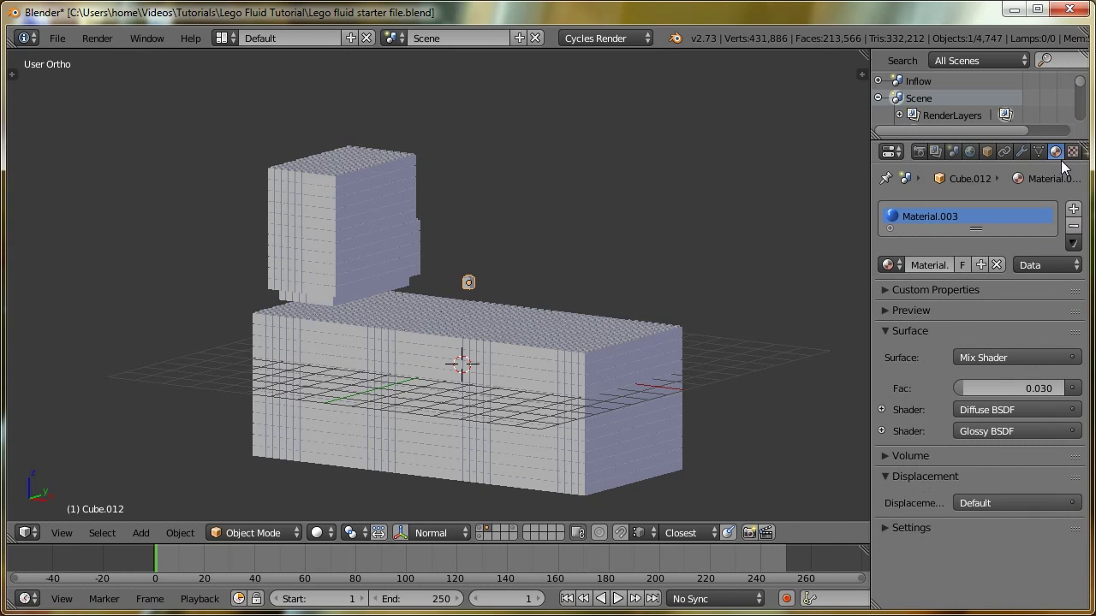
left_click(1048, 266)
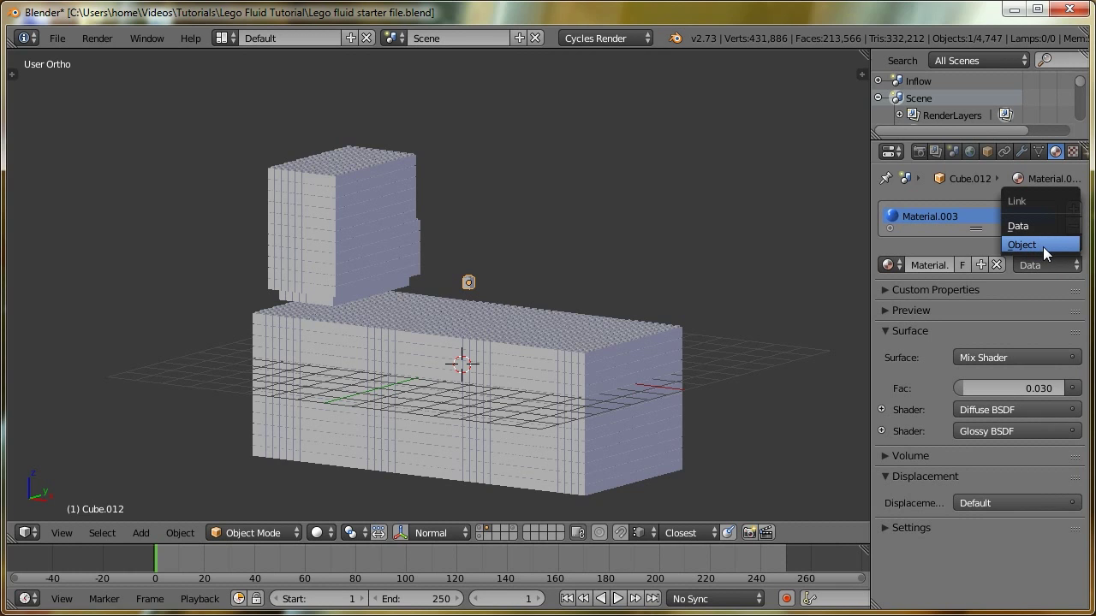
left_click(1041, 246)
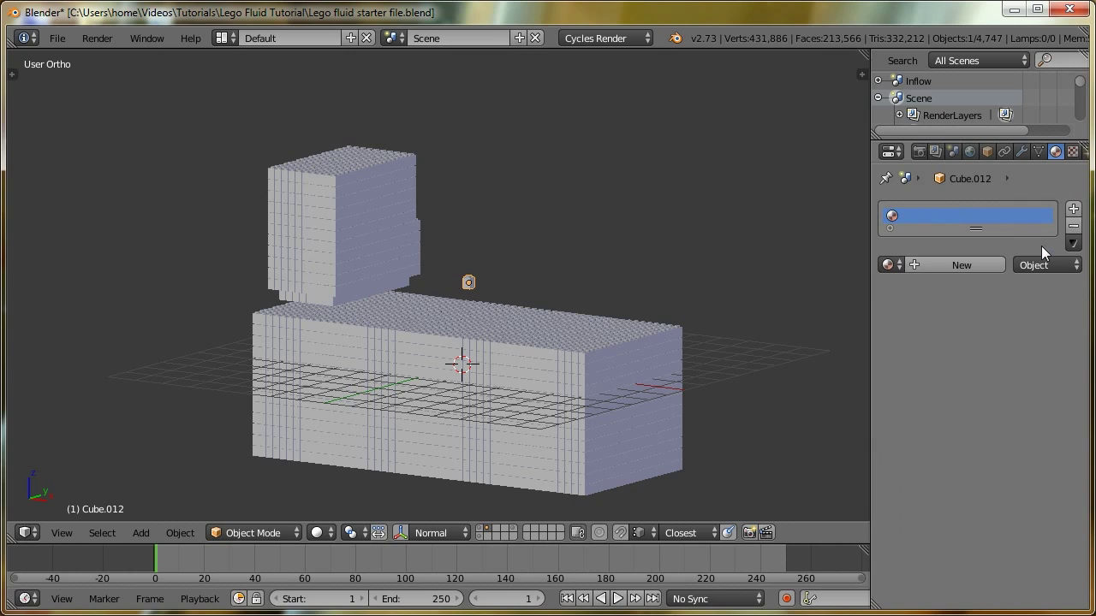
left_click(890, 265)
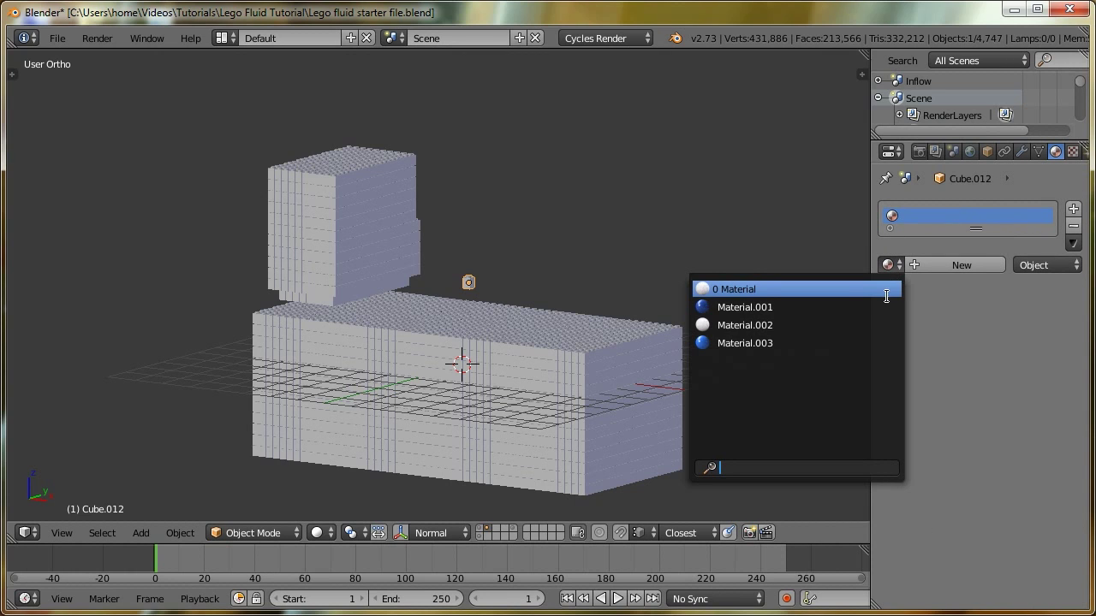
left_click(890, 309)
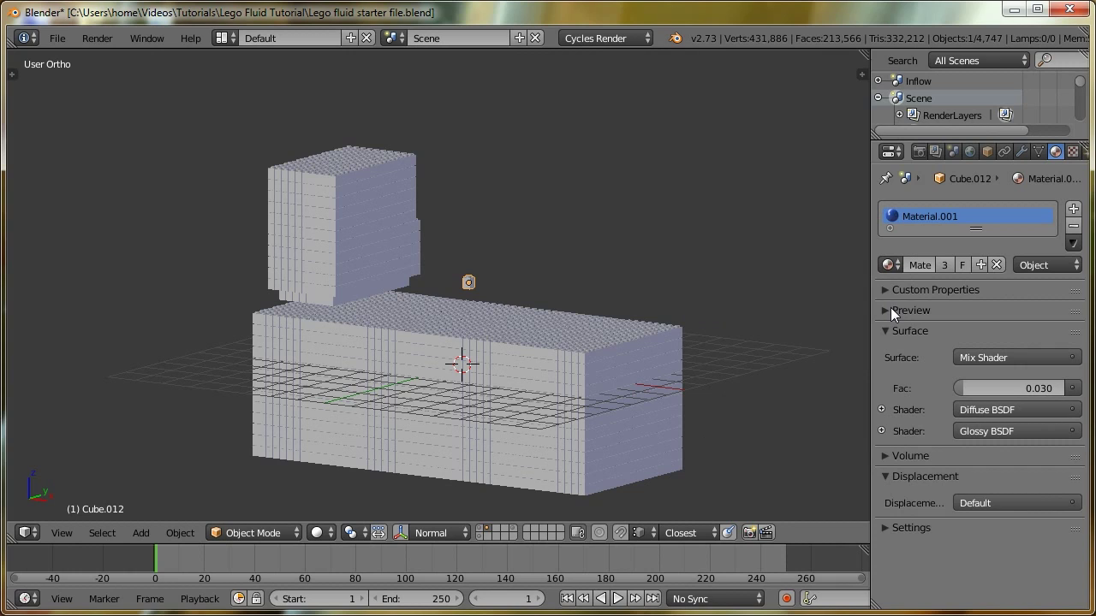
left_click(945, 265)
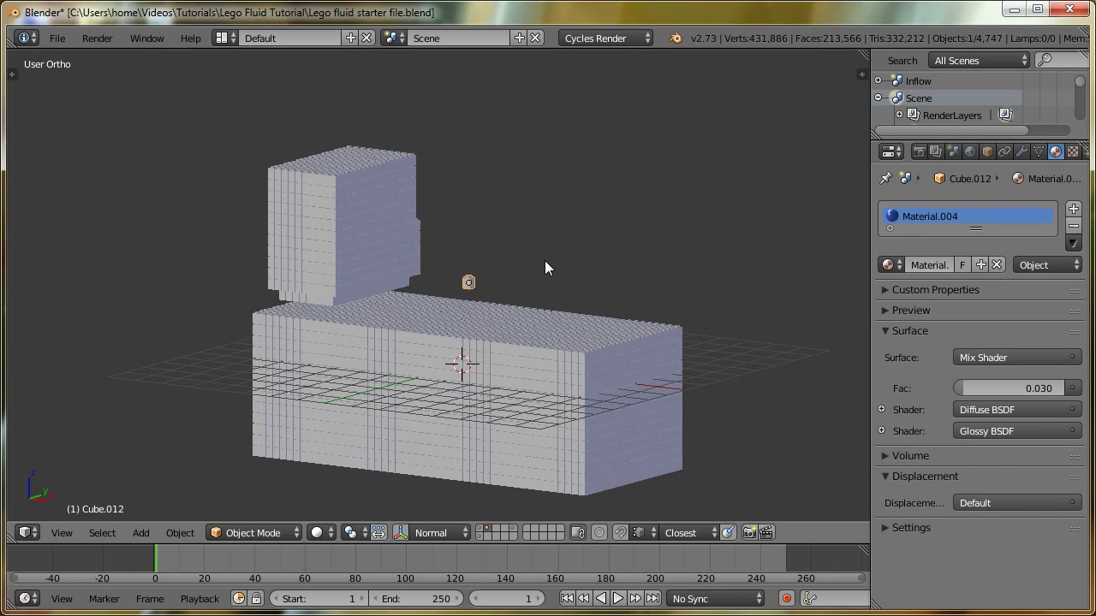
Select the original brick on layer 1, link its material slot to the object and assign Material.001
key("a")
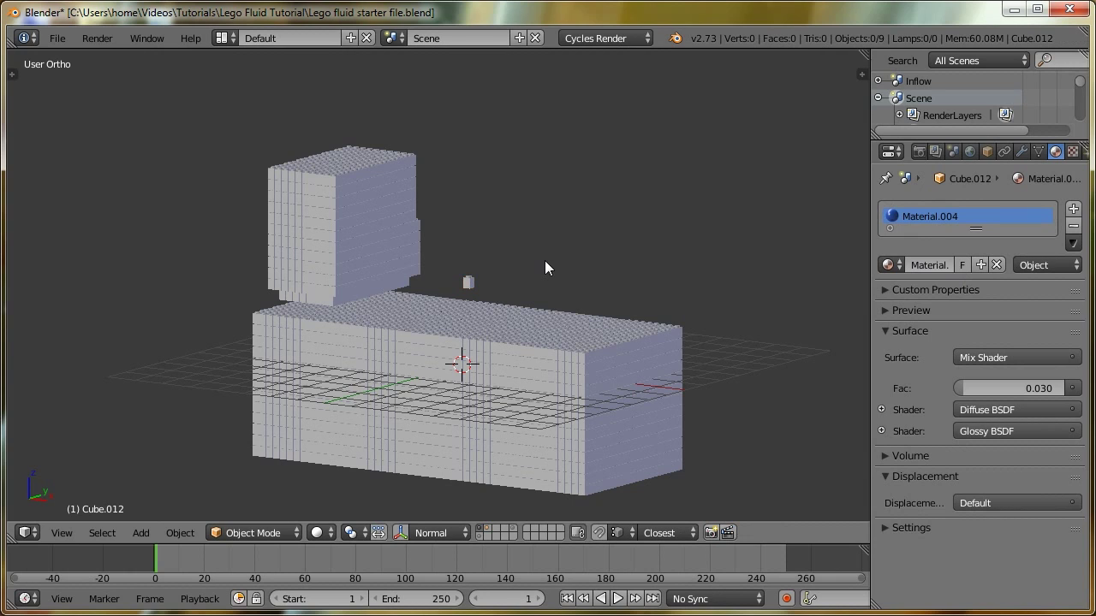
right_click(467, 282)
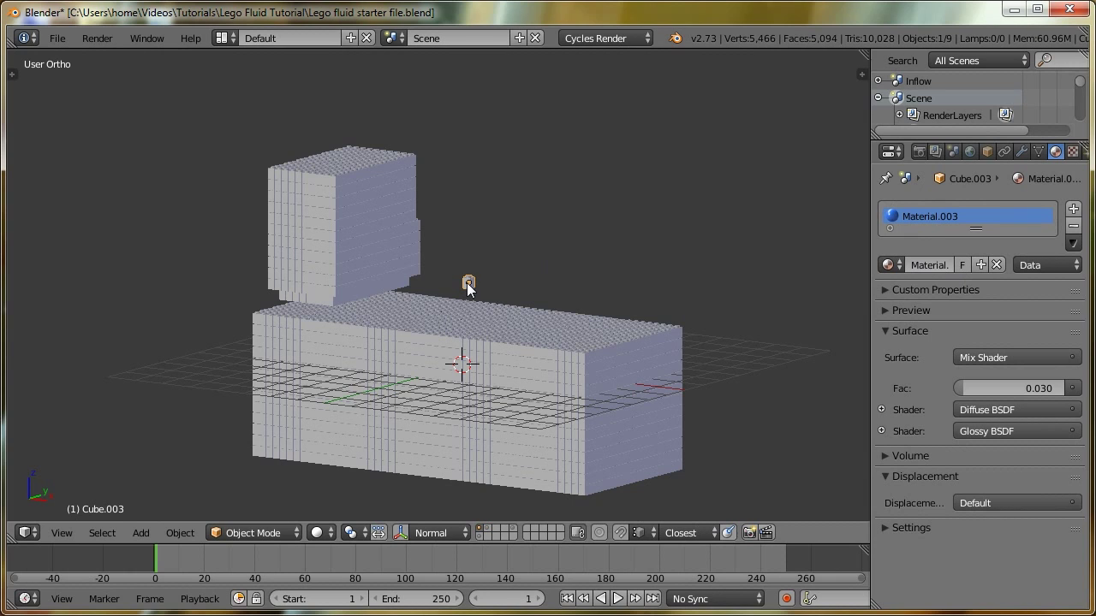
left_click(1030, 264)
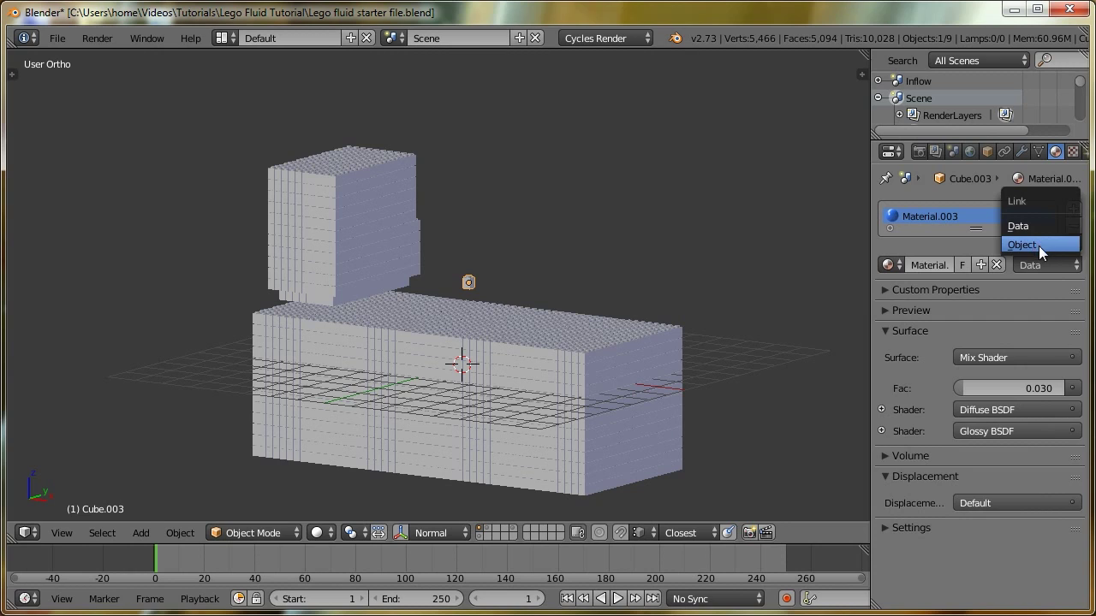
left_click(1038, 245)
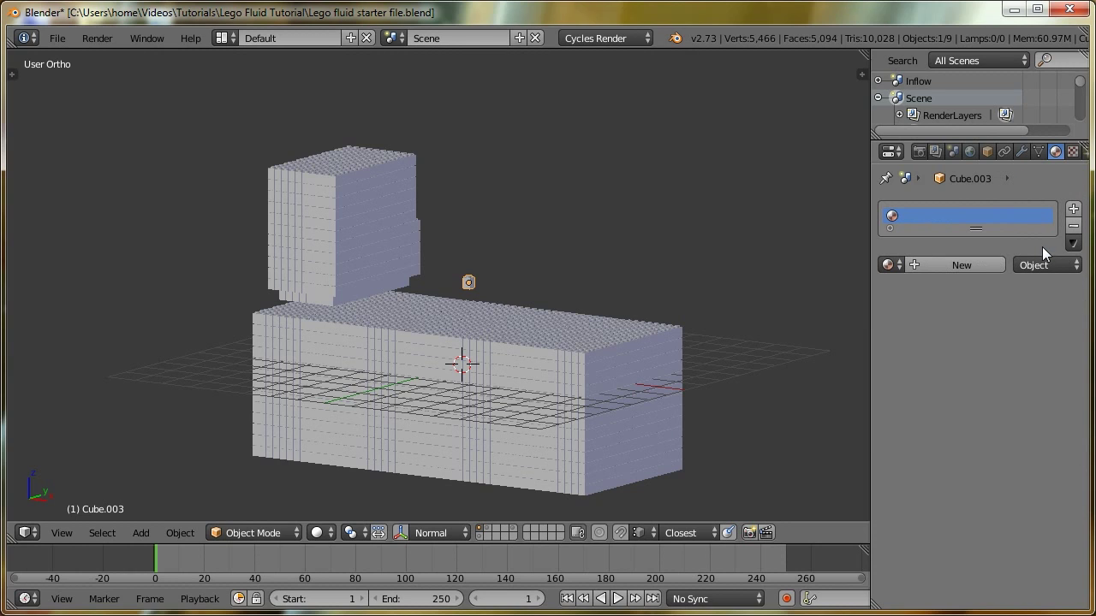
left_click(889, 264)
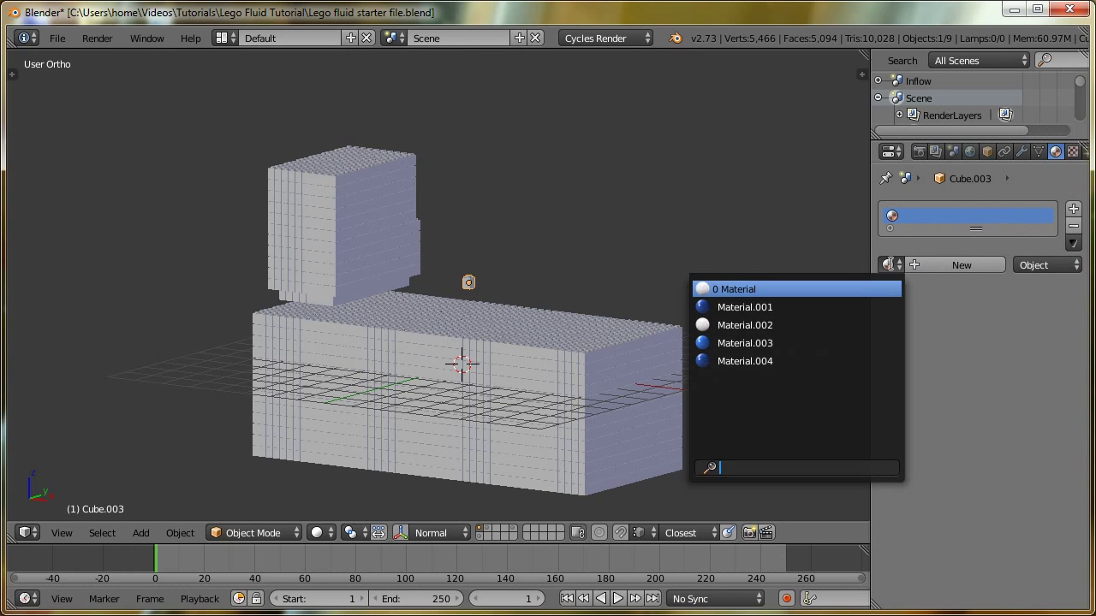
left_click(882, 306)
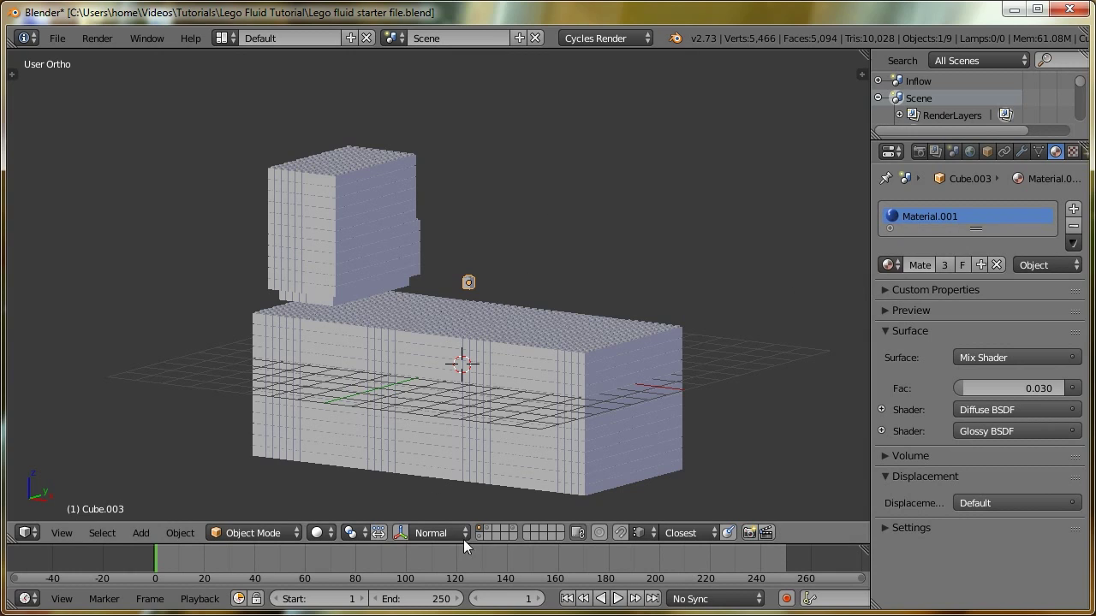
Select the duplicated brick on layer 2 and show its material's ColorRamp in the node editor
left_click(489, 529)
right_click(469, 277)
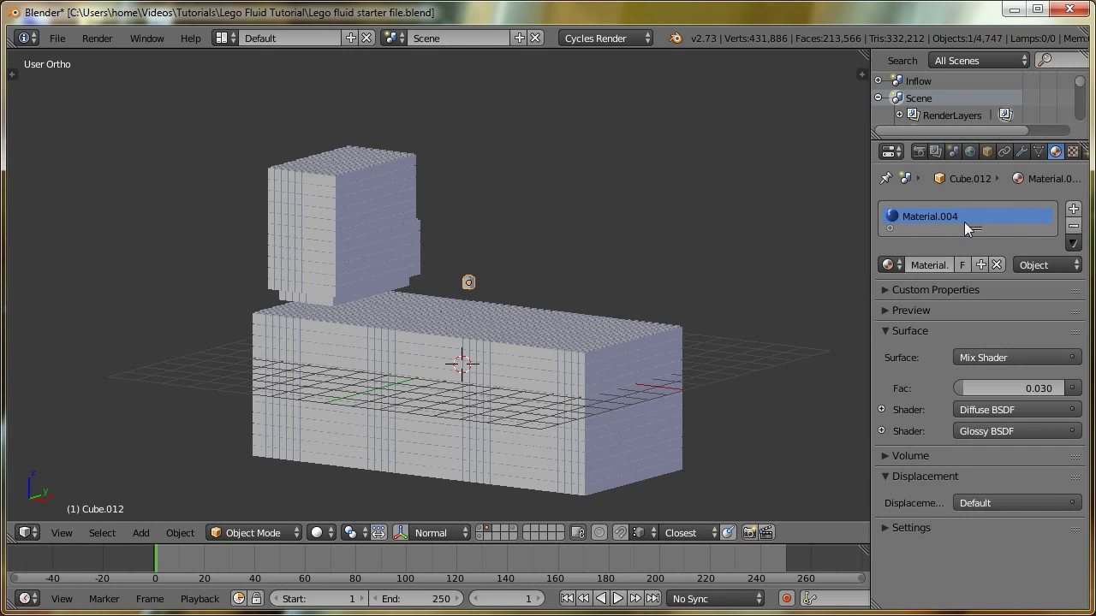
left_click(1037, 152)
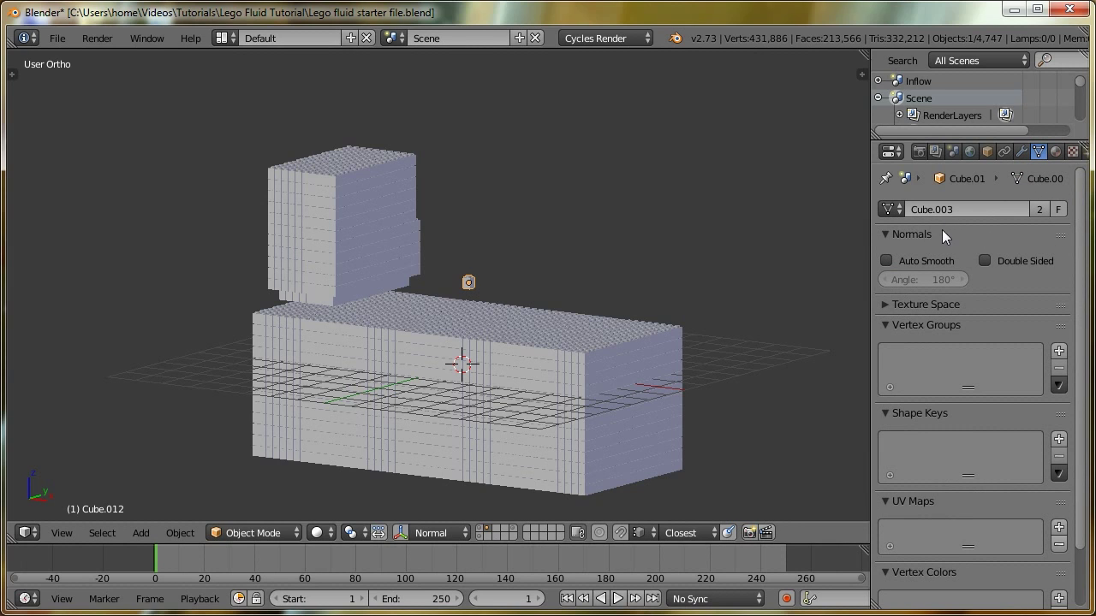
left_click(1055, 151)
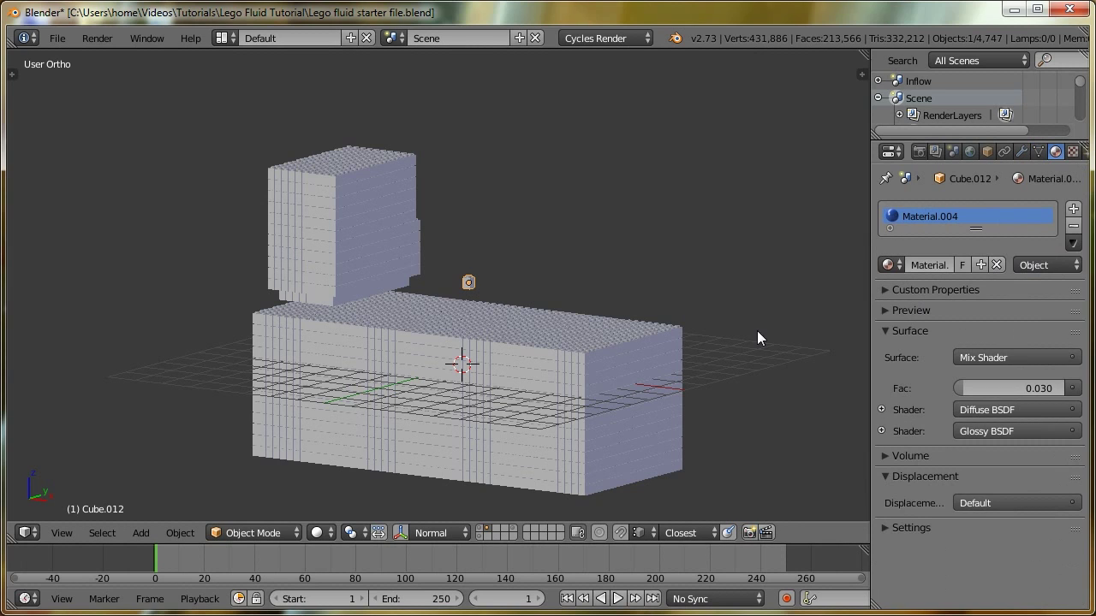
left_click(25, 532)
left_click(54, 324)
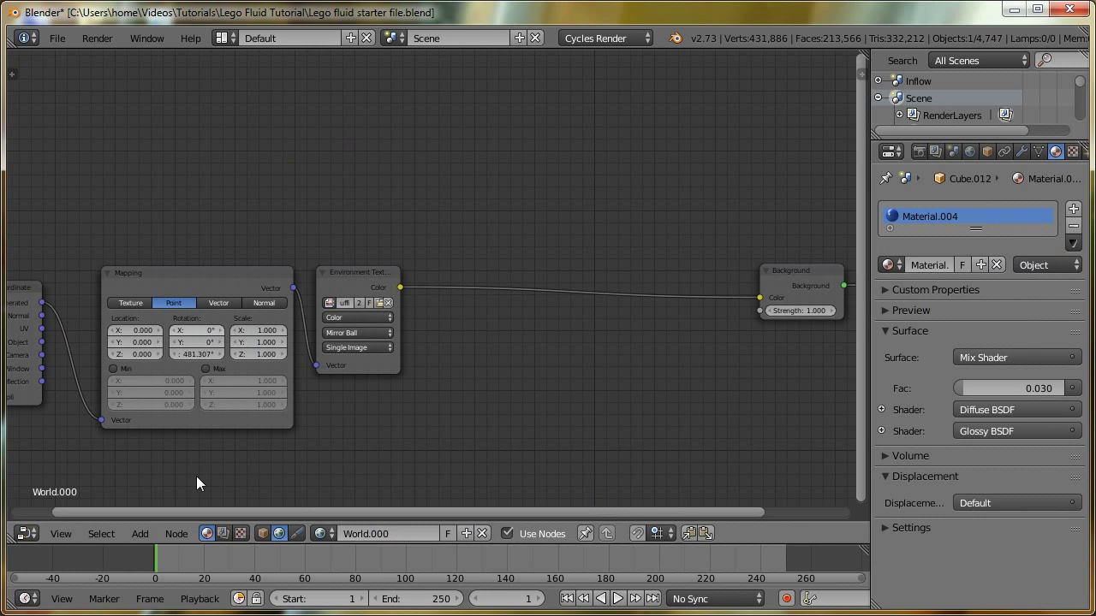
middle_click_drag(577, 336, 489, 343)
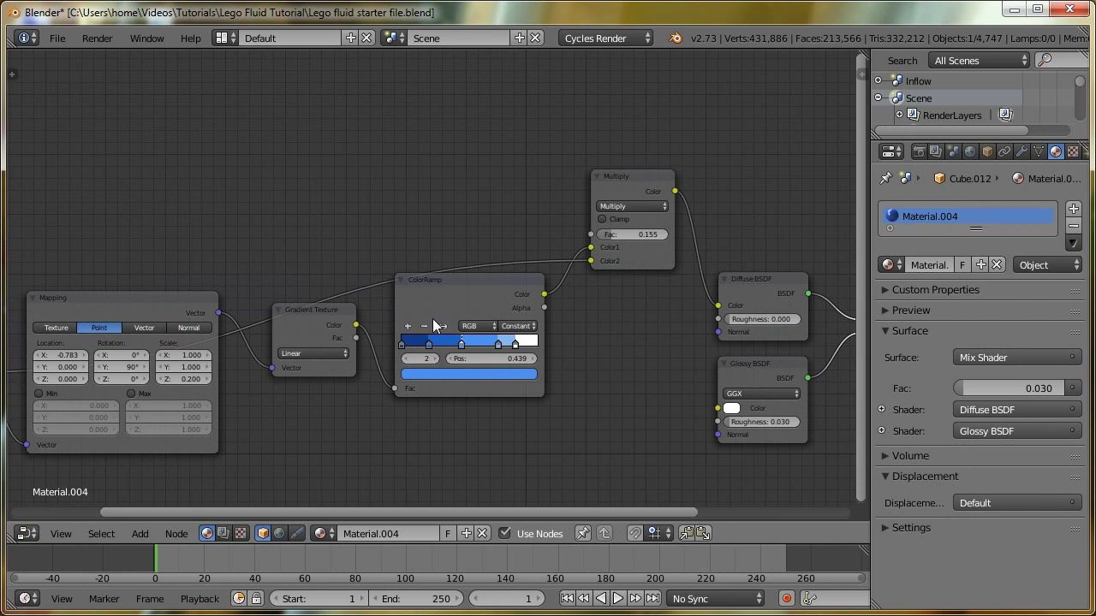
scroll(432, 321, "up", 2)
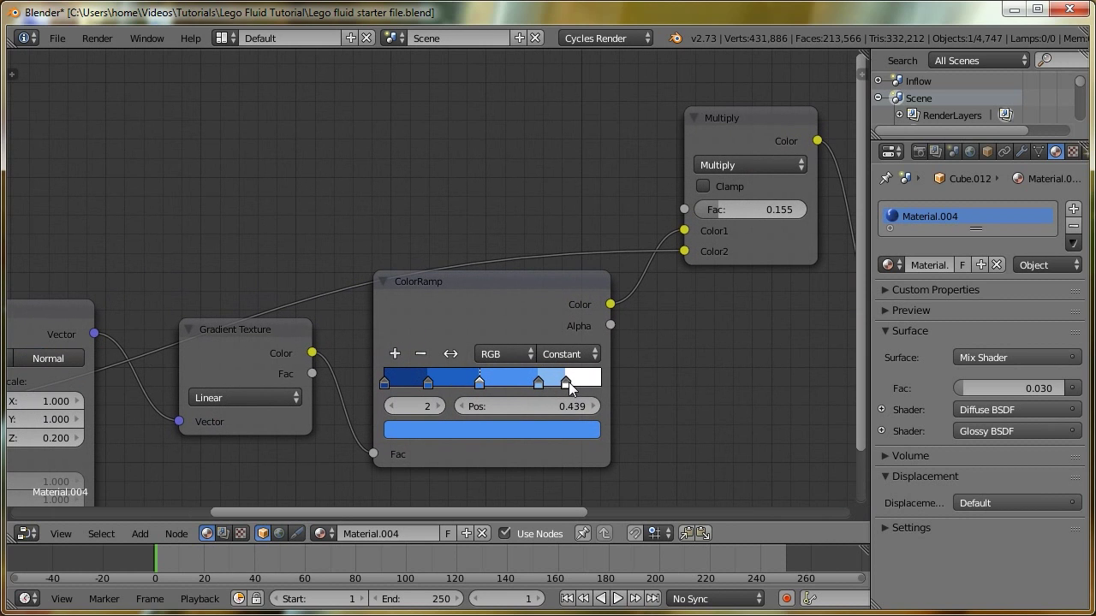
Delete every ColorRamp stop except the dark blue one at position 0, and return to the 3D view
left_click(566, 382)
left_click(421, 353)
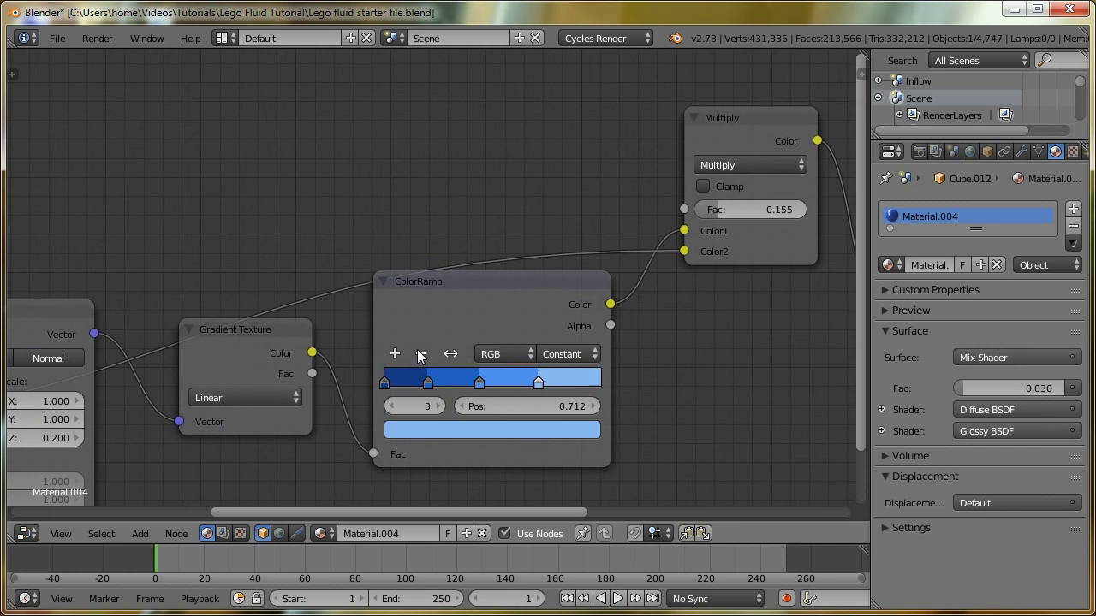
left_click(419, 352)
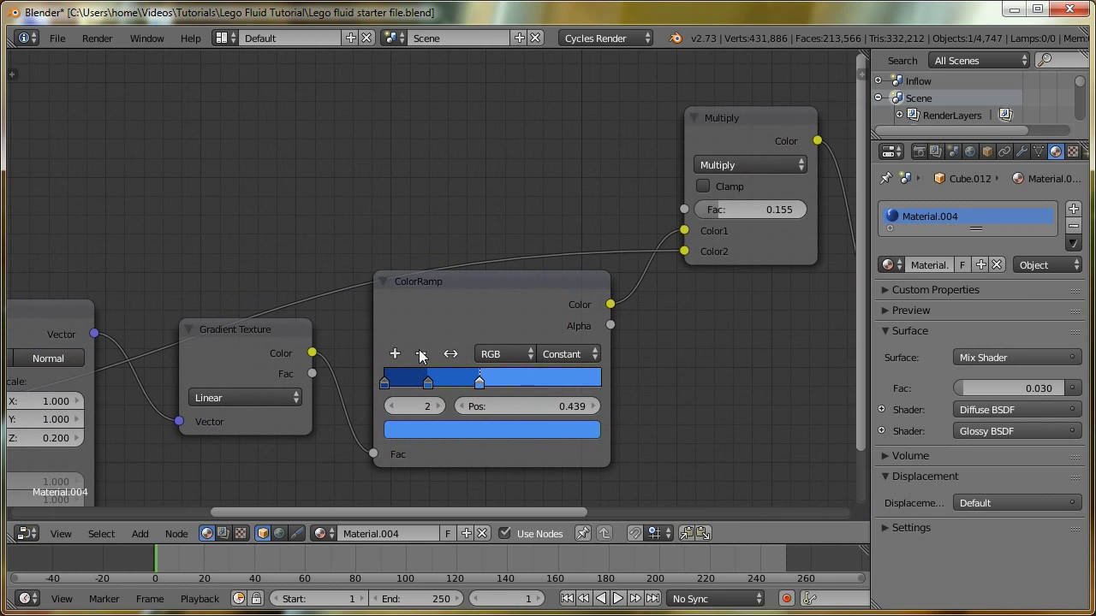
left_click(420, 352)
left_click(420, 353)
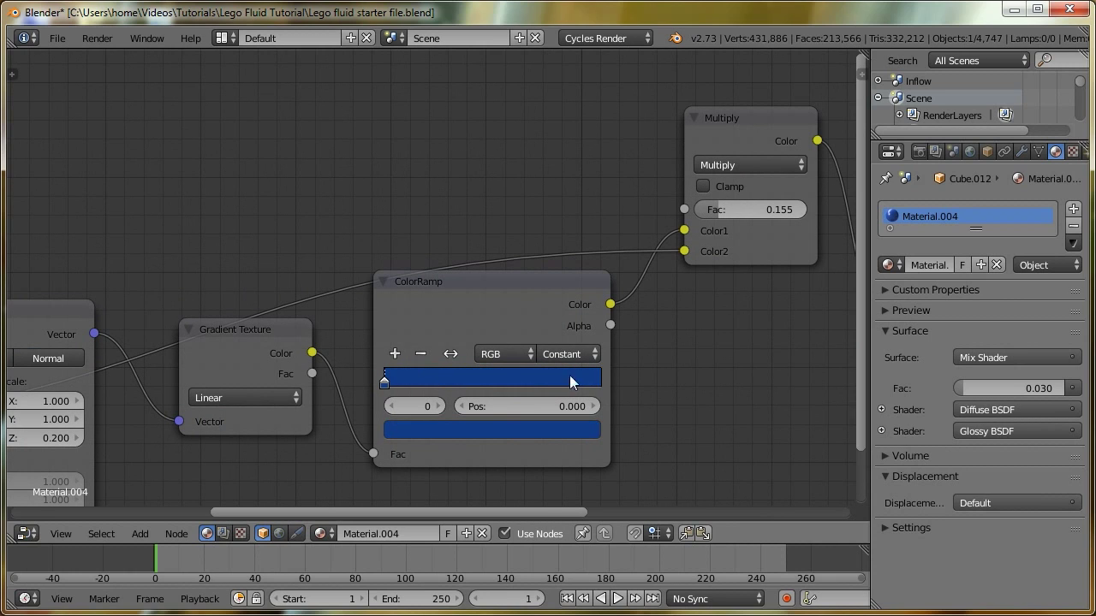
left_click(27, 533)
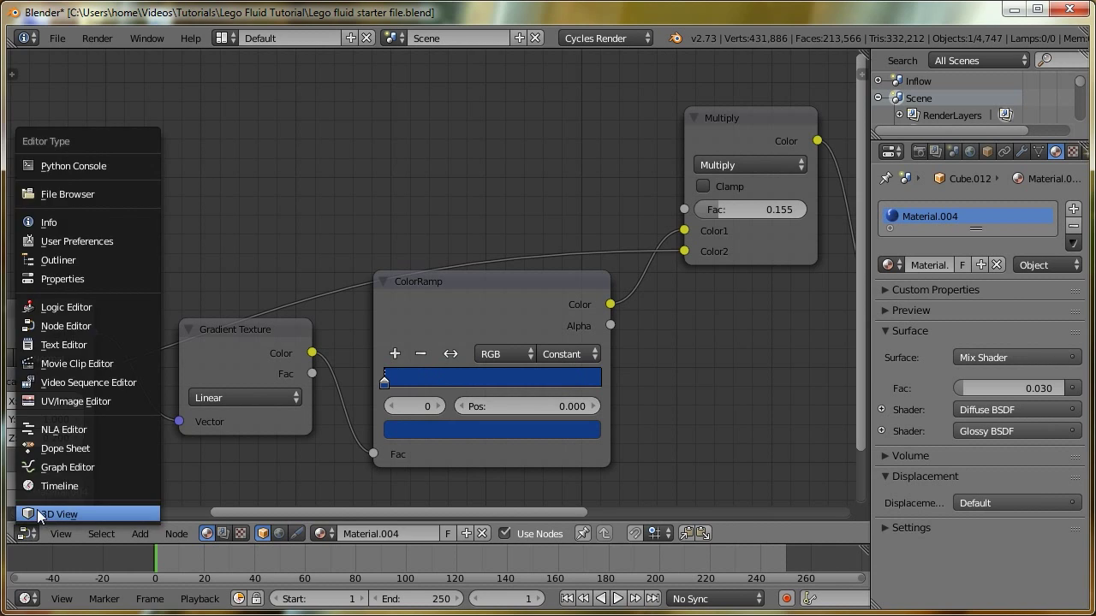
left_click(37, 510)
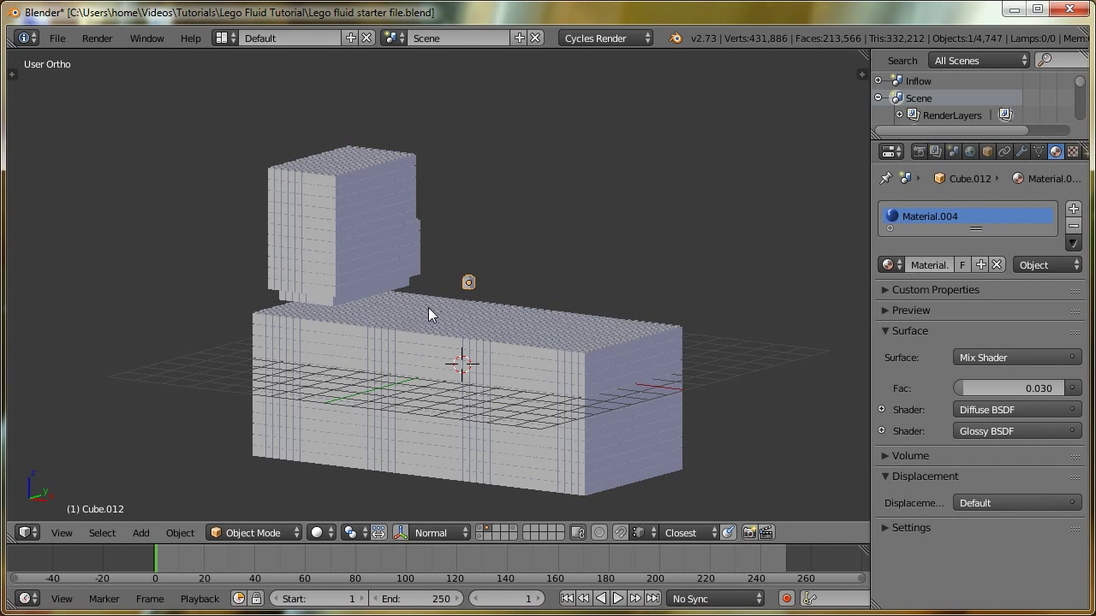
Select the duplicated domain mesh on layer 2 and add a new particle system to it
middle_click_drag(630, 450, 493, 390)
middle_click_drag(548, 320, 473, 329)
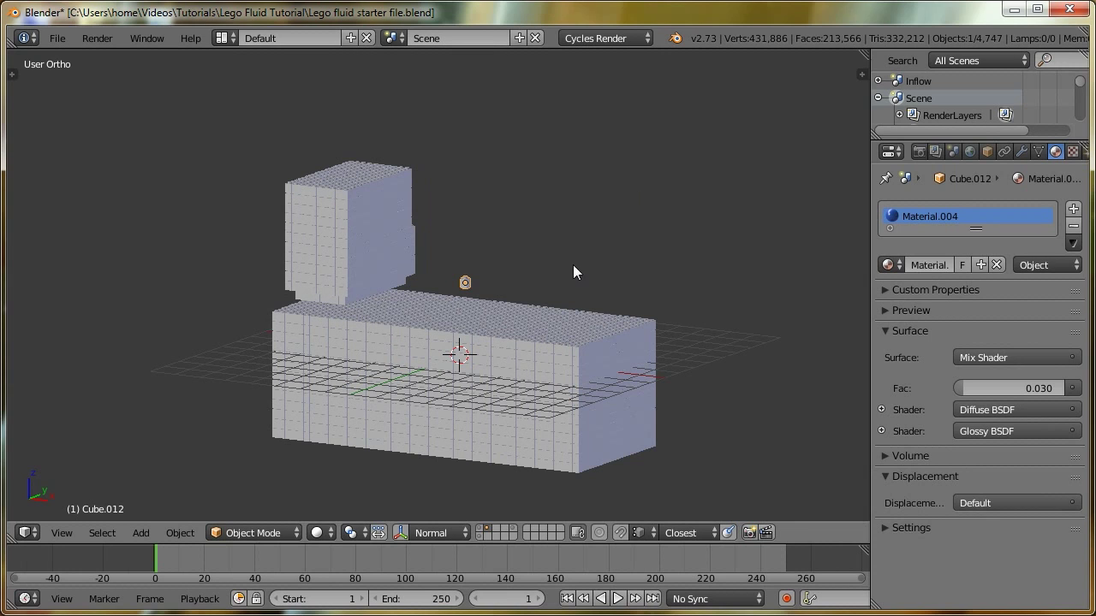
right_click(448, 312)
scroll(1018, 152, "down", 3)
left_click(1015, 151)
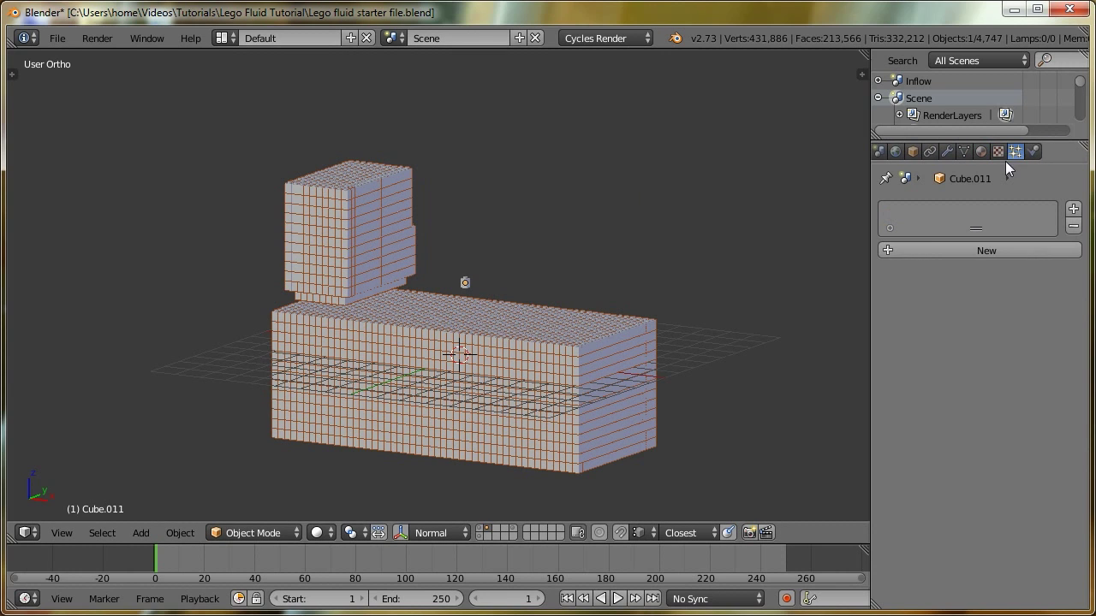
left_click(925, 249)
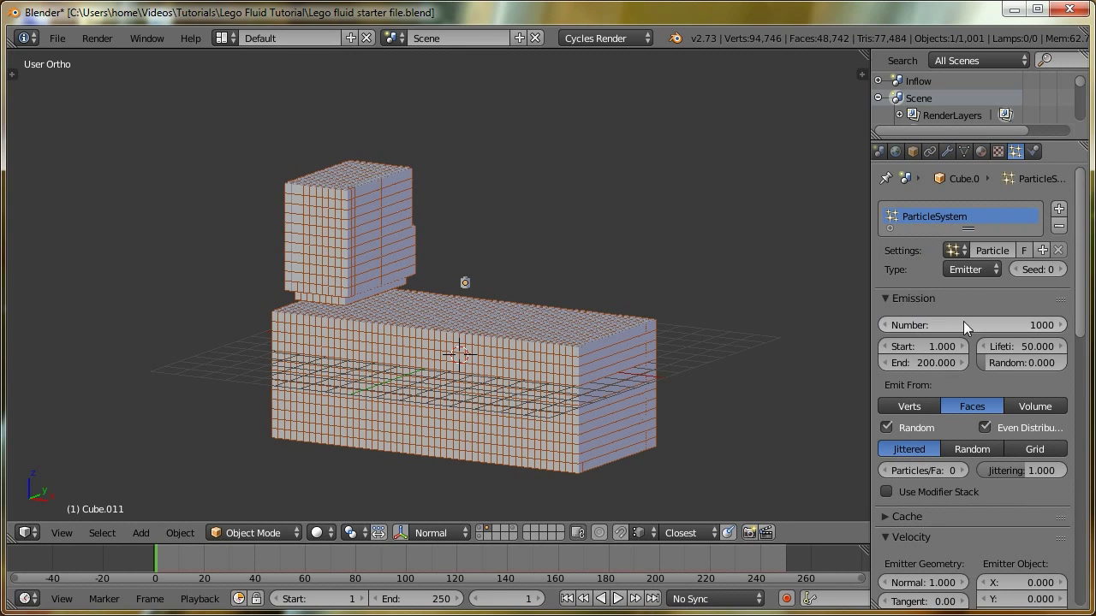
Check the domain mesh's vertex count in Edit Mode and set the particle number to match it, 4746
key("Tab")
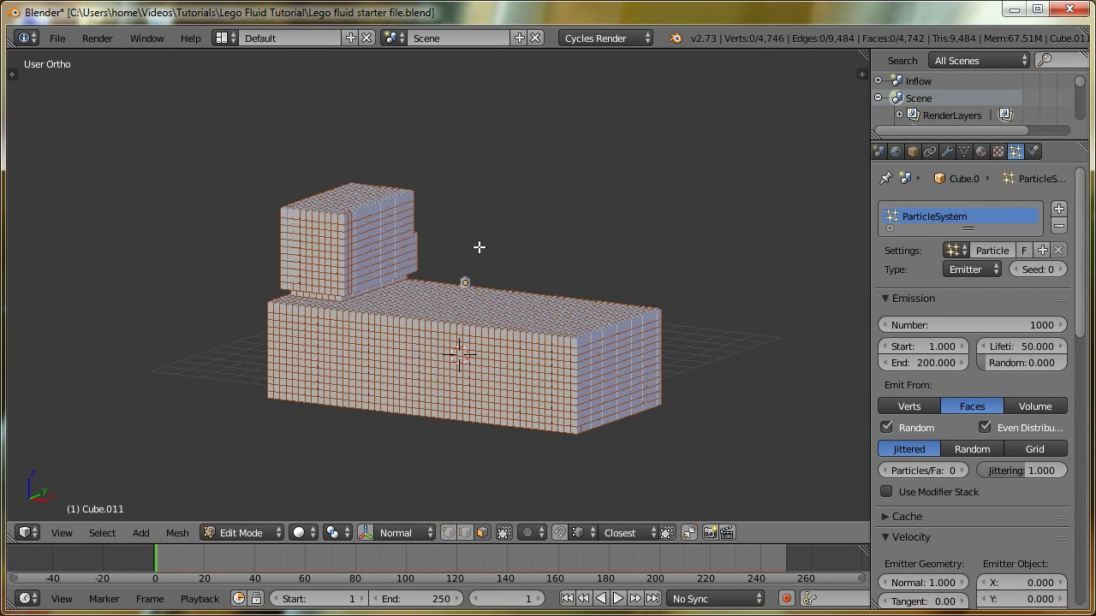
key("a")
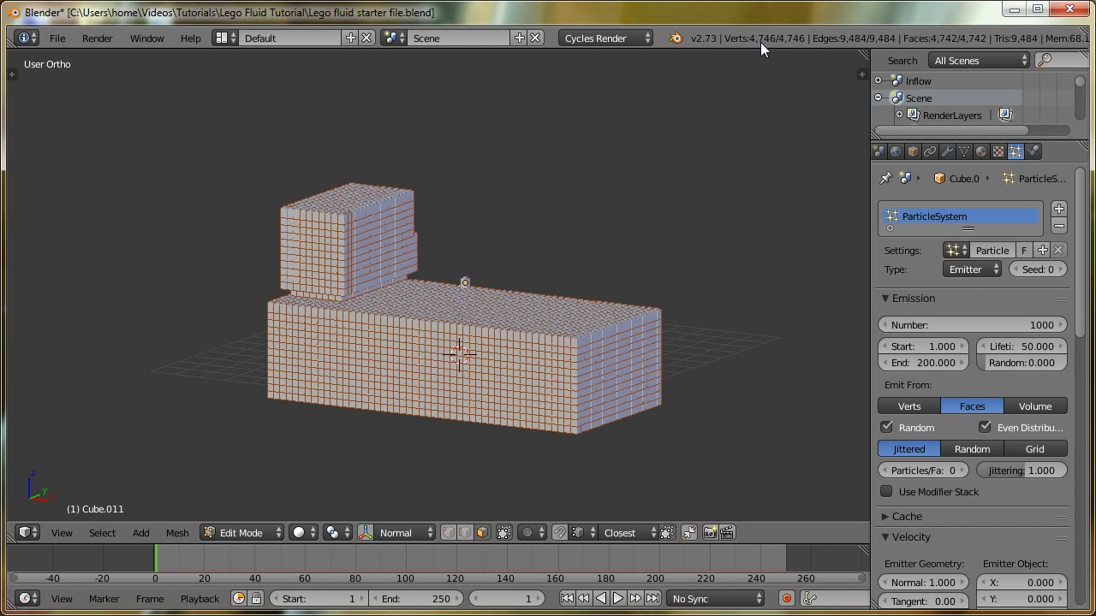
left_click(968, 315)
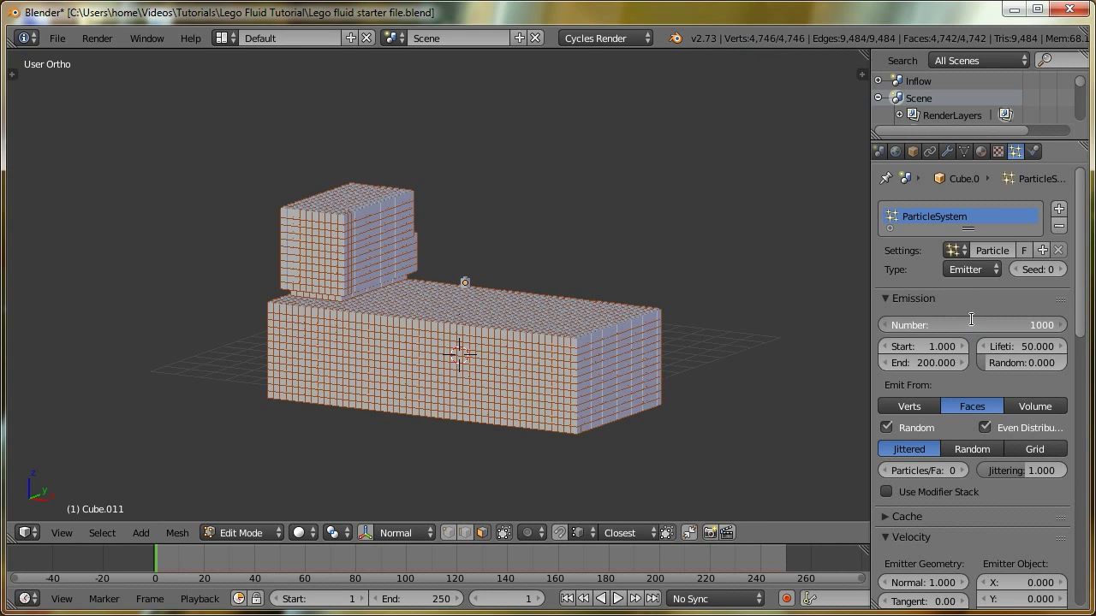
type("4746")
key("Return")
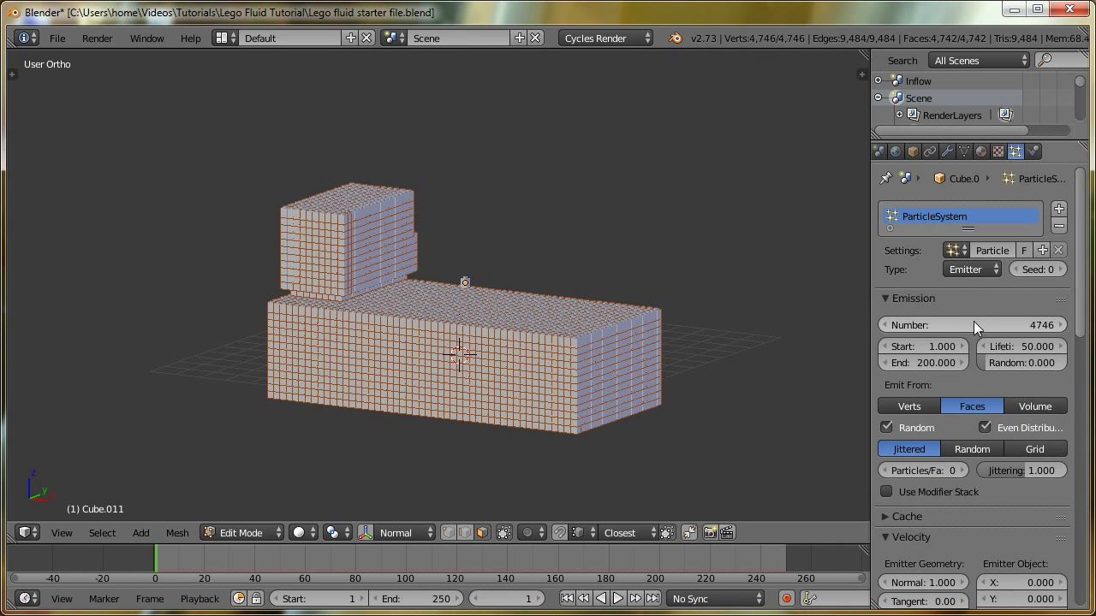
key("Tab")
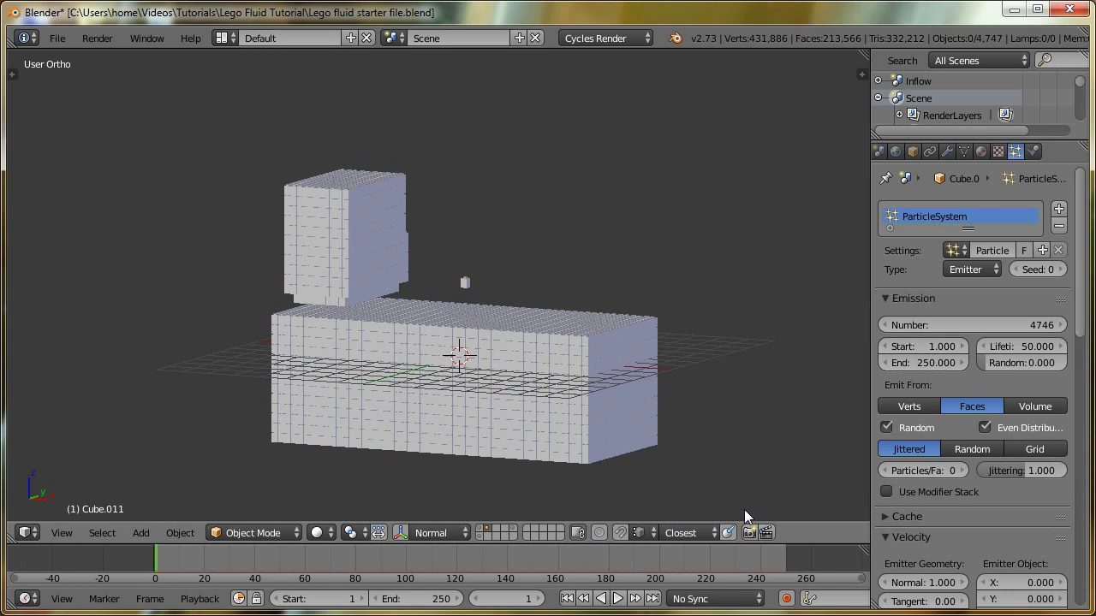
Set the particle system's emission end and particle lifetime both to 250 frames
left_click(1028, 347)
type("250")
key("Return")
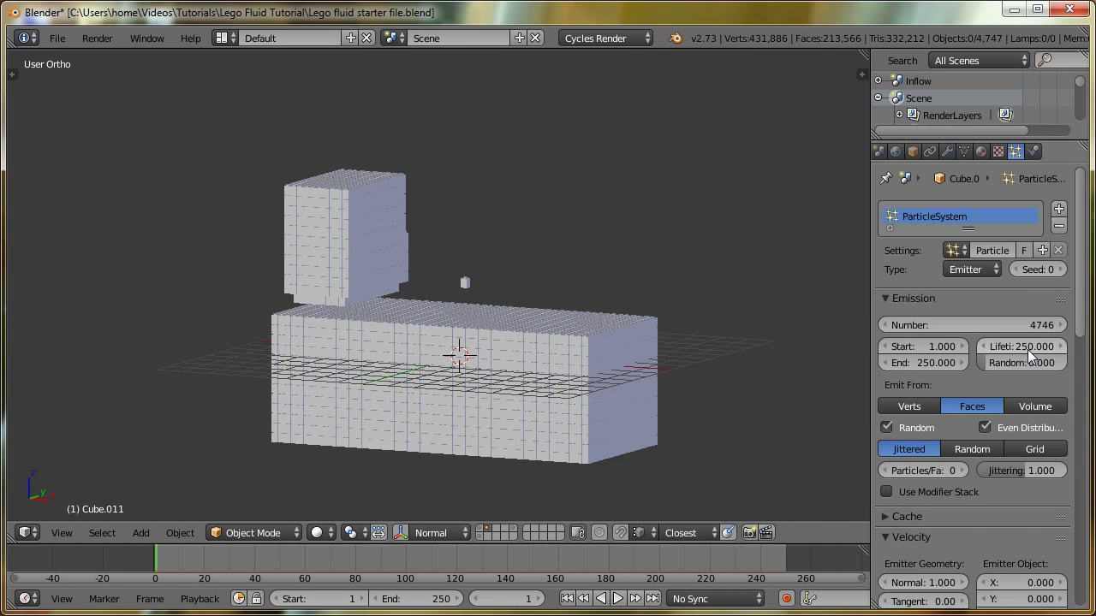
Set the particle system to emit from Verts with Random turned off, and set its physics type to No
left_click(911, 406)
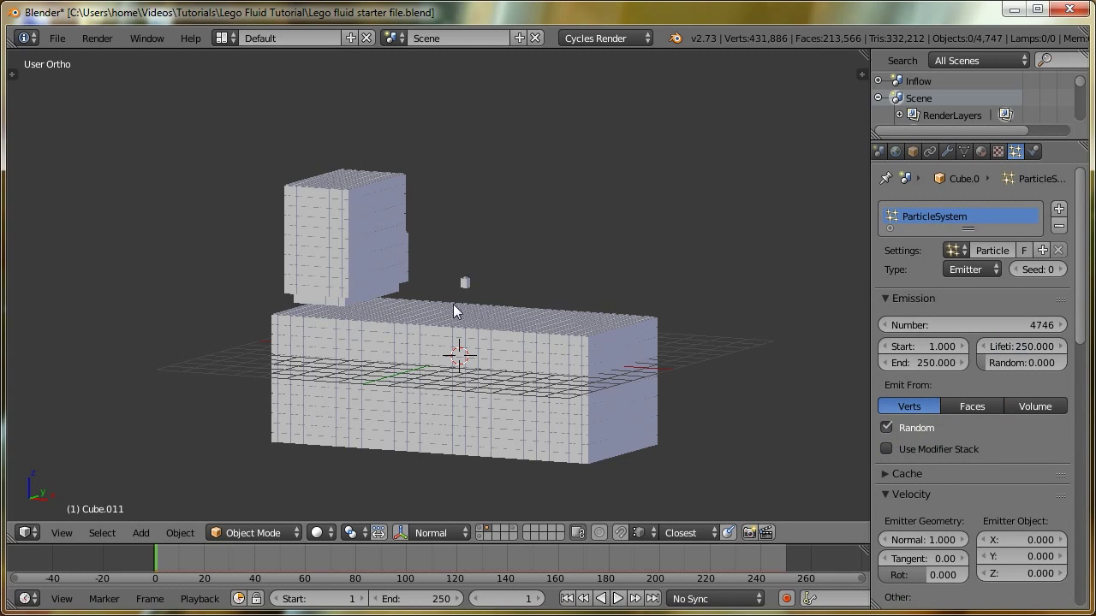
left_click(888, 426)
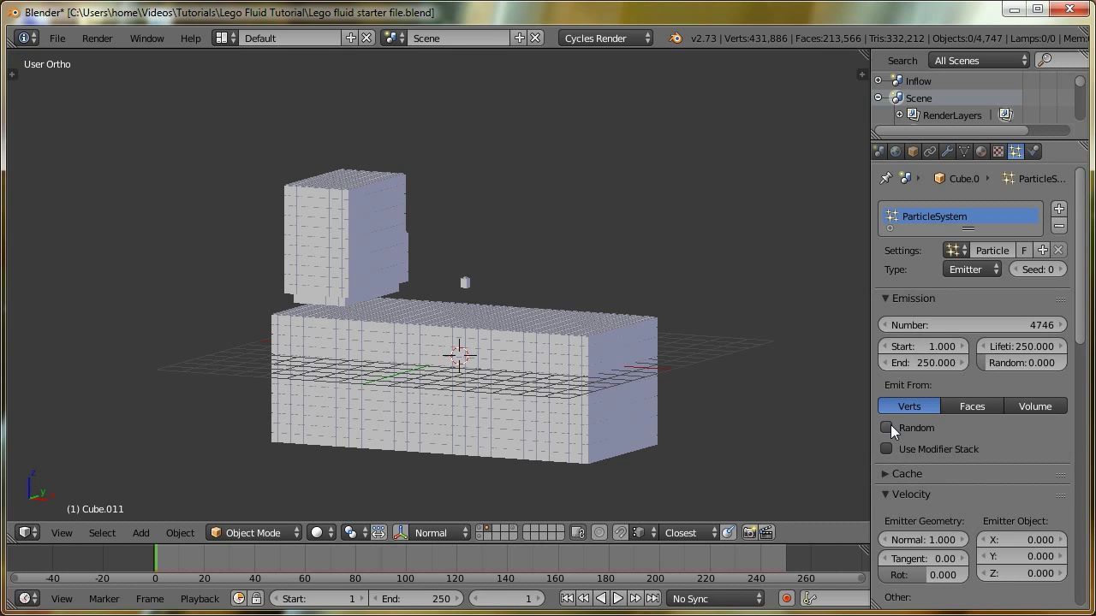
scroll(917, 349, "down", 4)
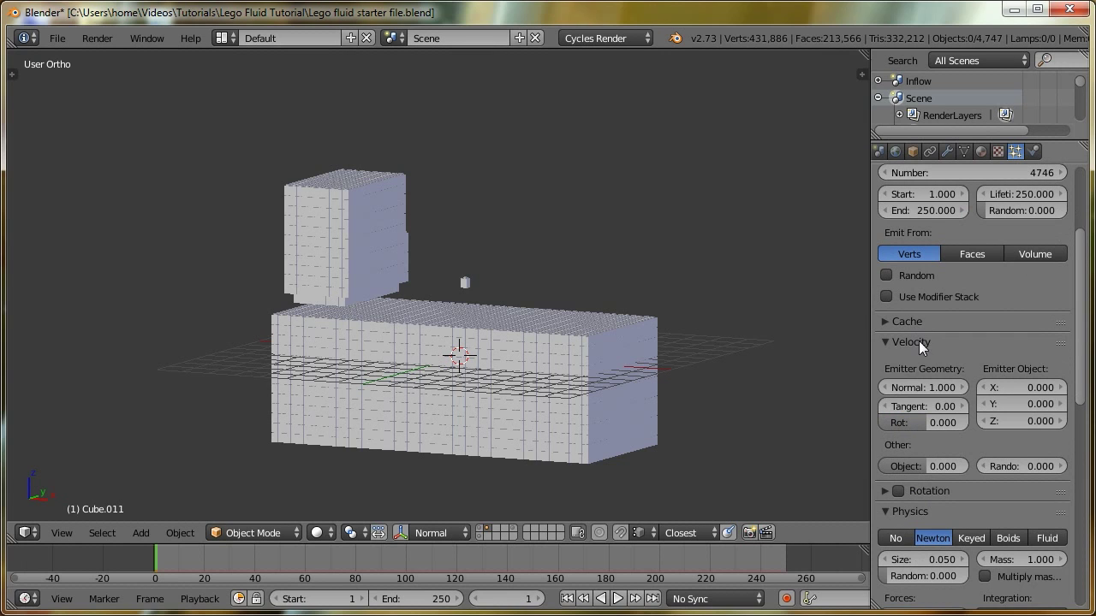
scroll(917, 374, "down", 2)
left_click(899, 459)
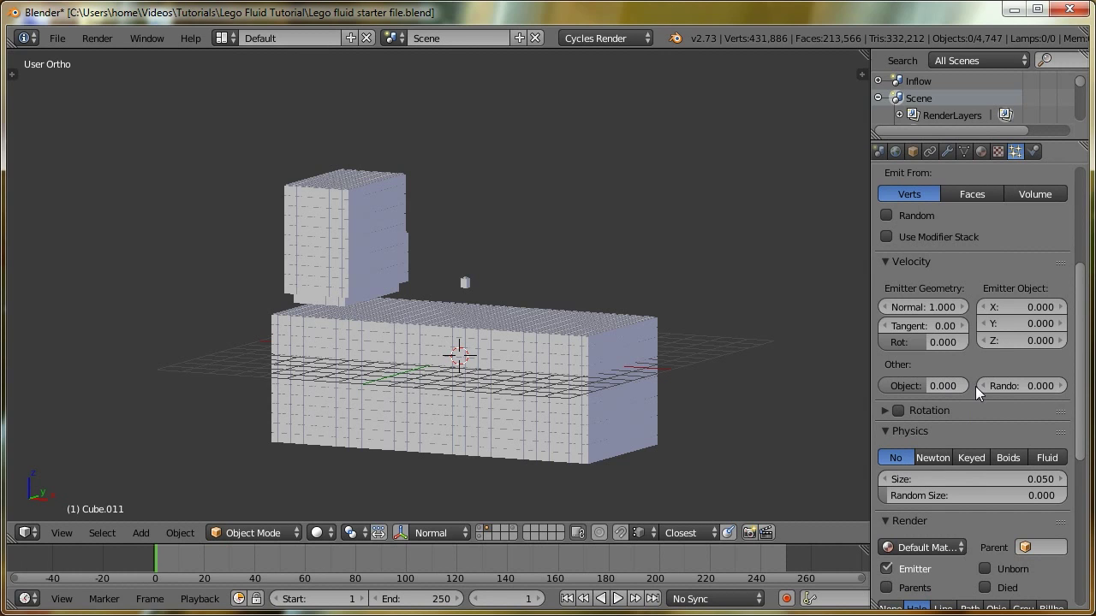
Set the particle render type to None and preview the animation in wireframe shading
scroll(922, 475, "down", 3)
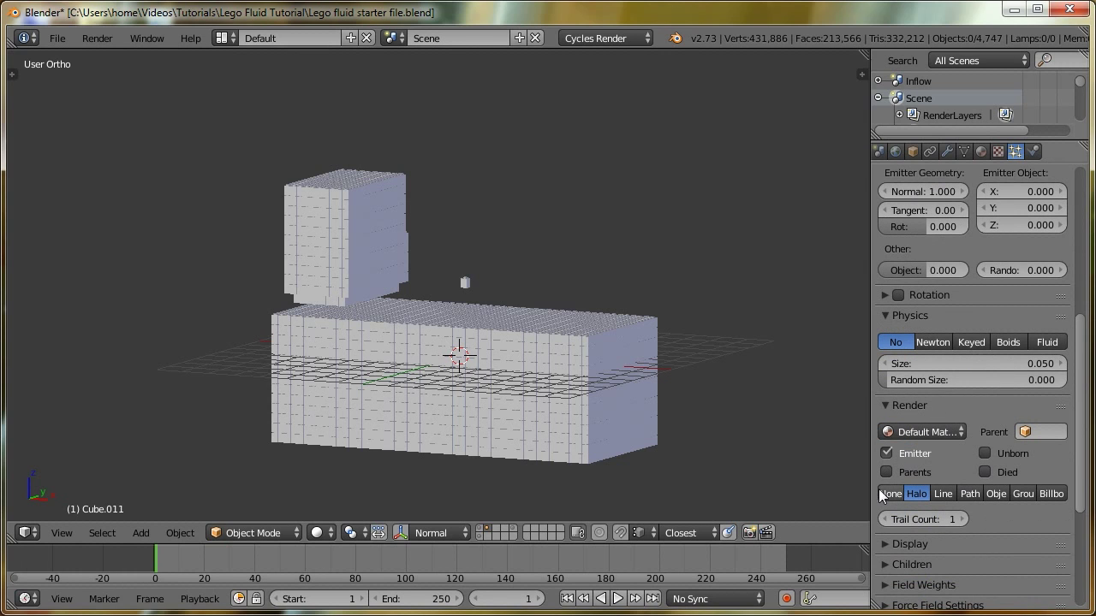
left_click(890, 494)
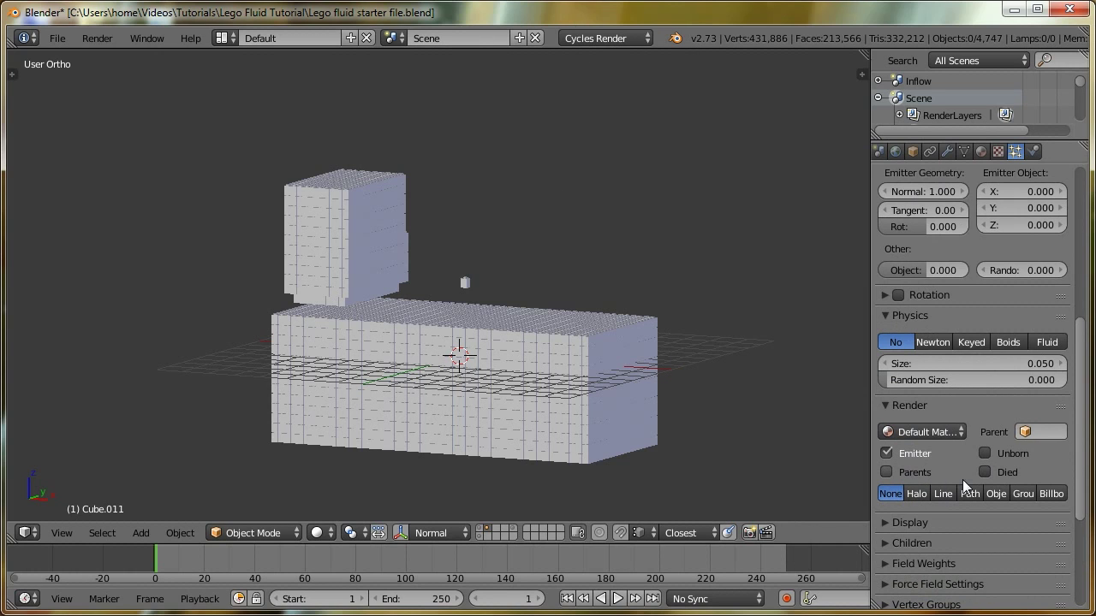
scroll(987, 434, "up", 6)
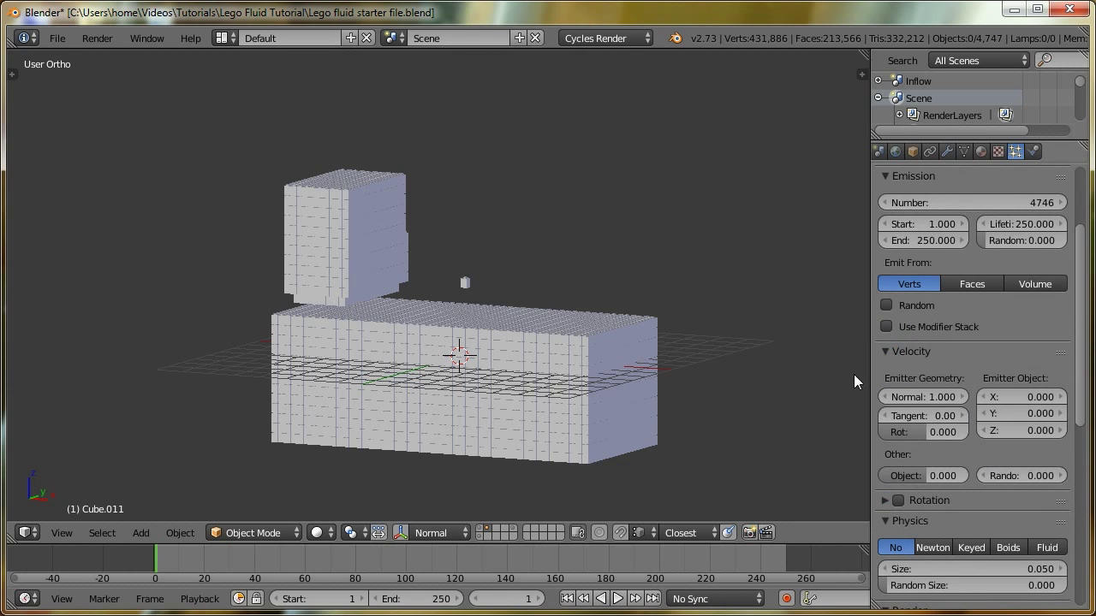
key("alt+a")
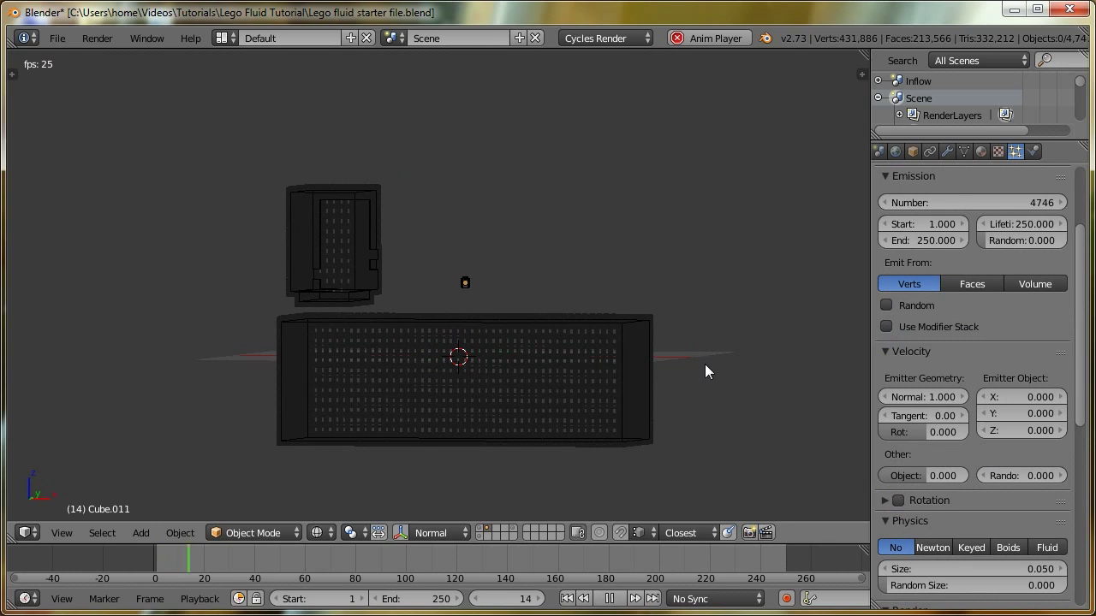
key("Escape")
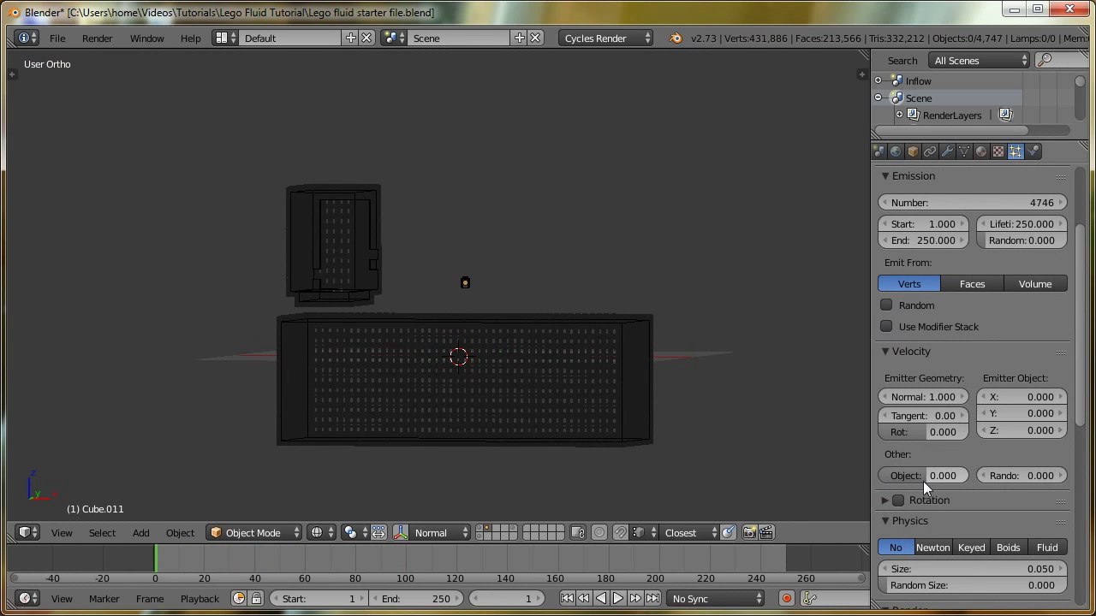
Set the particle display to Point, then select the domain mesh and play the animation to check the emission
scroll(921, 334, "down", 6)
left_click(905, 522)
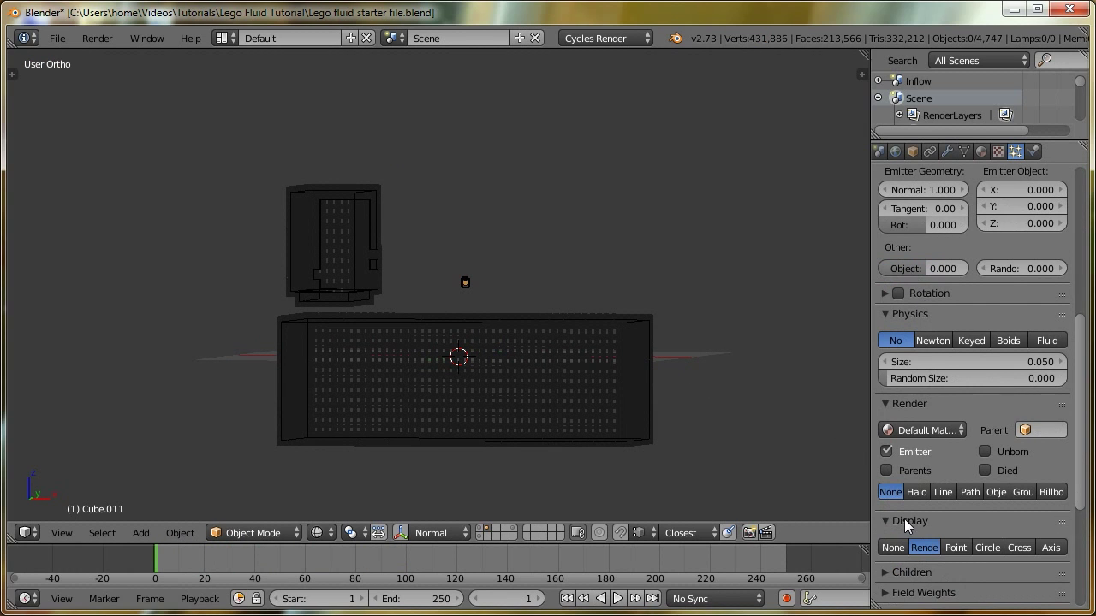
left_click(952, 549)
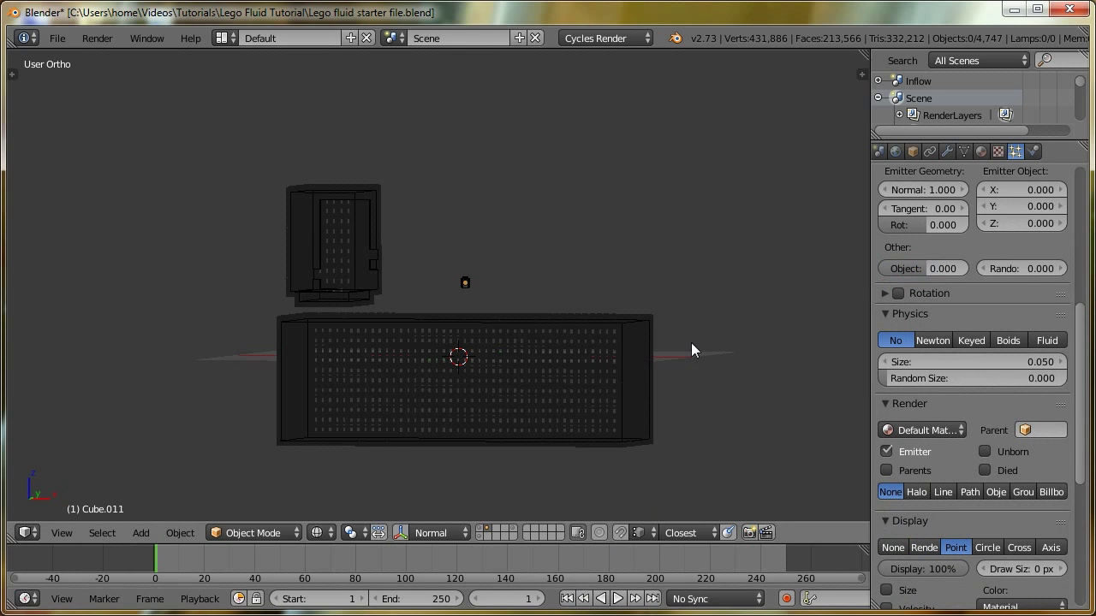
right_click(630, 365)
scroll(601, 382, "up", 1)
key("alt+a")
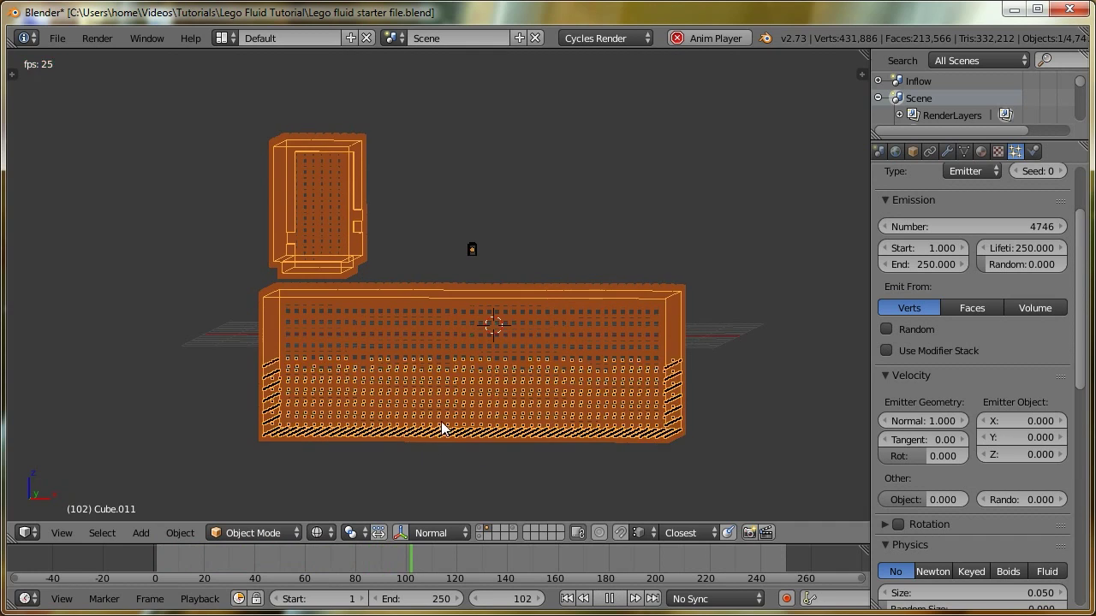
key("Escape")
middle_click_drag(443, 428, 552, 399)
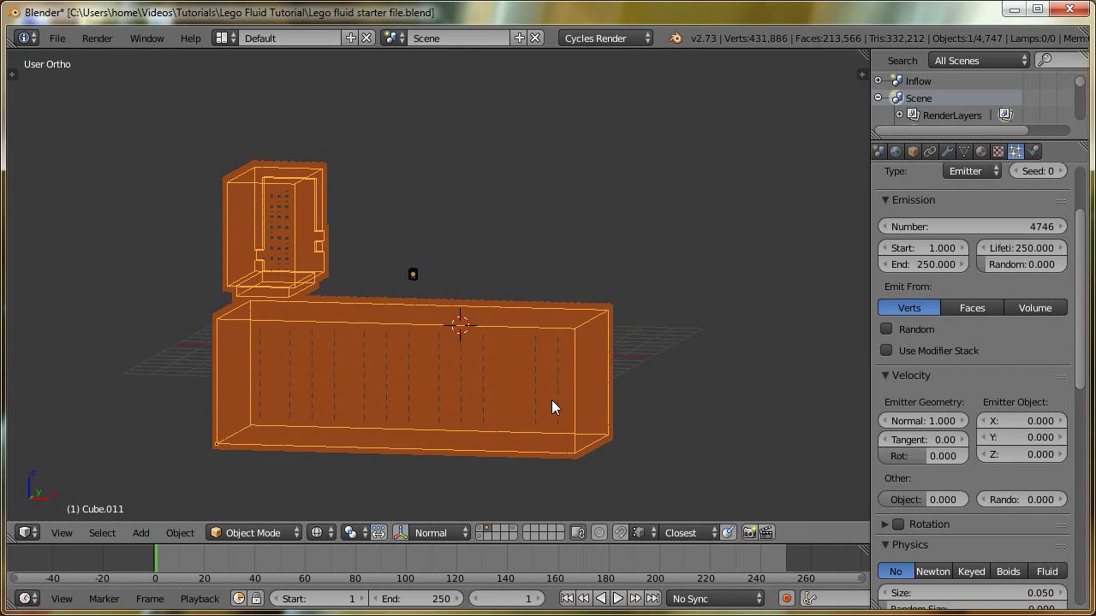
middle_click_drag(551, 400, 537, 482)
middle_click_drag(493, 396, 420, 379)
middle_click_drag(300, 438, 243, 435)
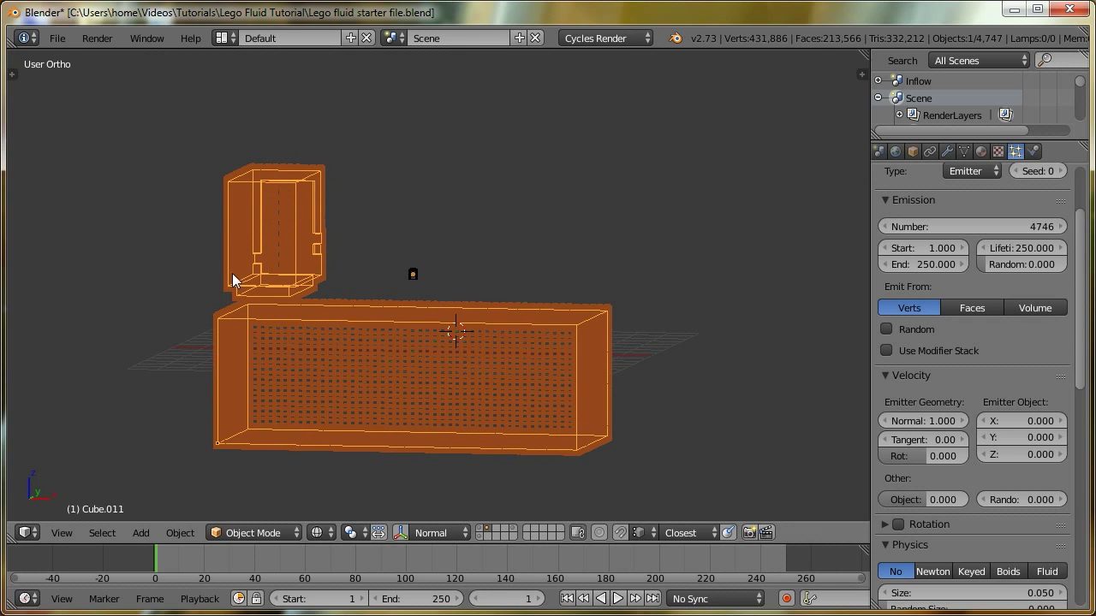
middle_click_drag(236, 268, 241, 256)
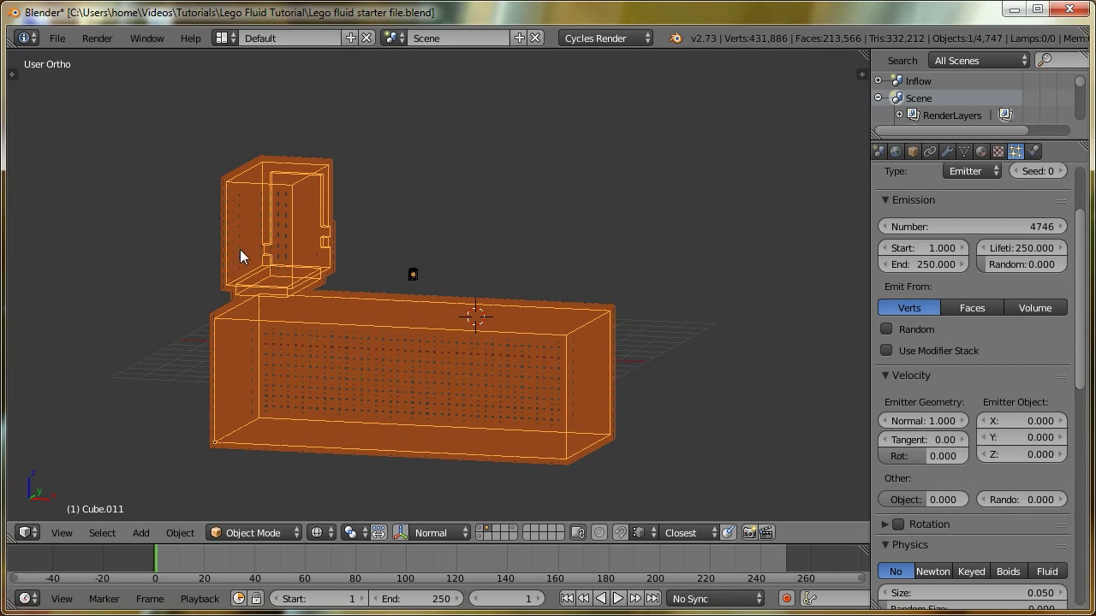
middle_click_drag(542, 416, 552, 402)
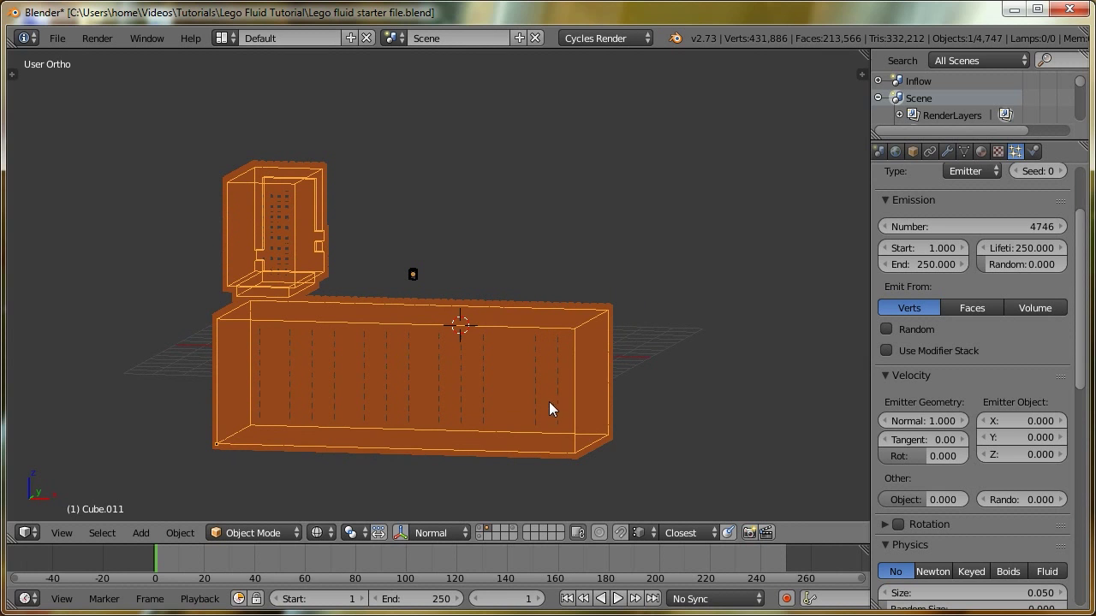
In Edit Mode, place the 3D cursor behind and past the positive X end of the domain mesh, and above its tower
key("KP_7")
scroll(431, 300, "down", 2)
middle_click_drag(431, 300, 429, 430, "shift")
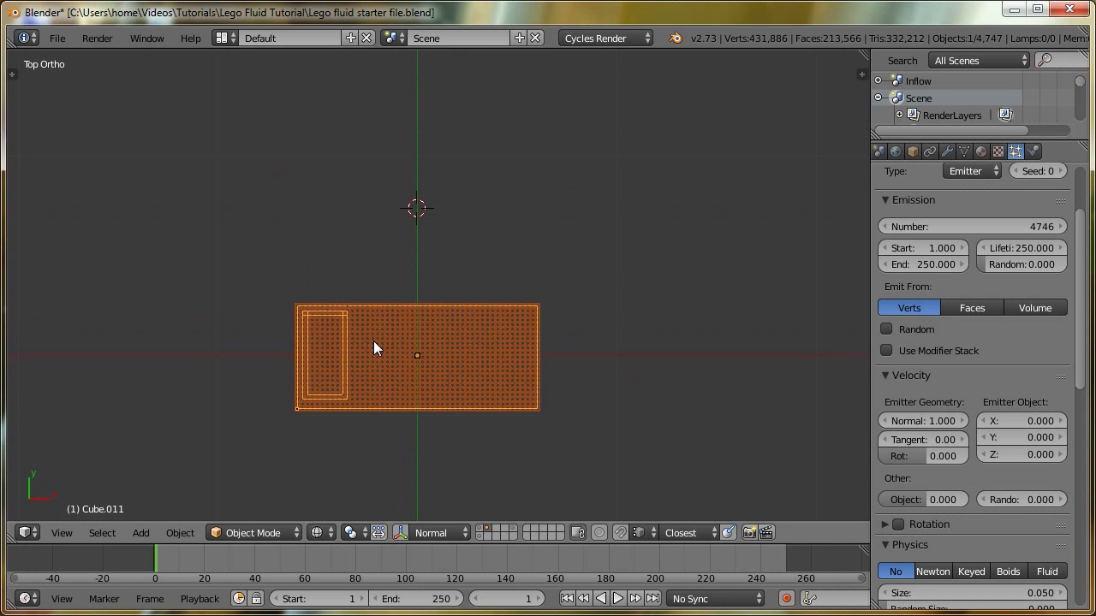
key("Tab")
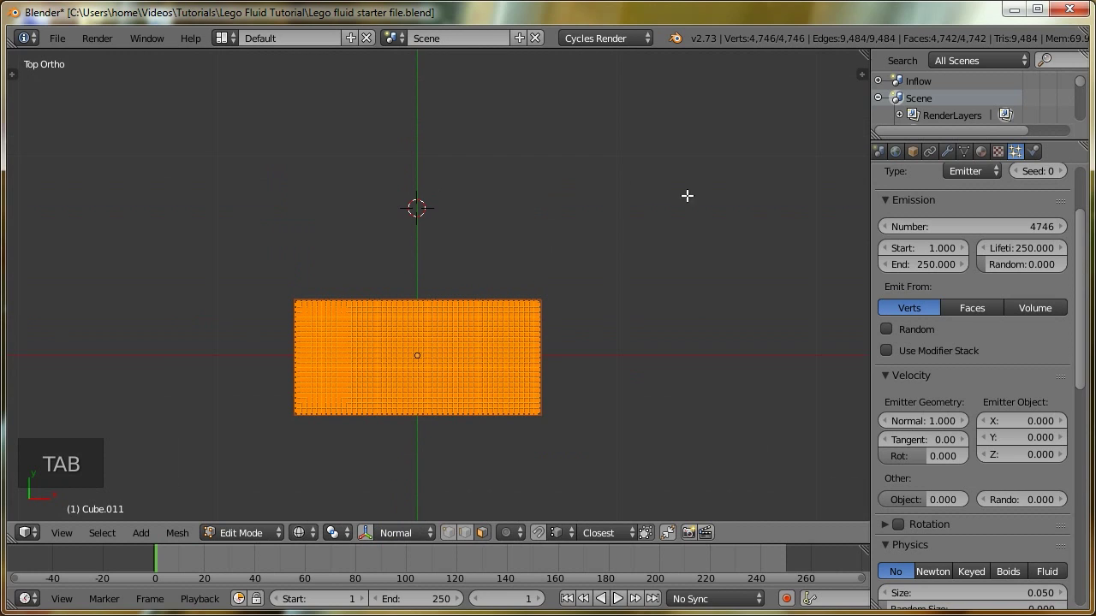
left_click(648, 182)
middle_click_drag(488, 355, 472, 237)
key("KP_1")
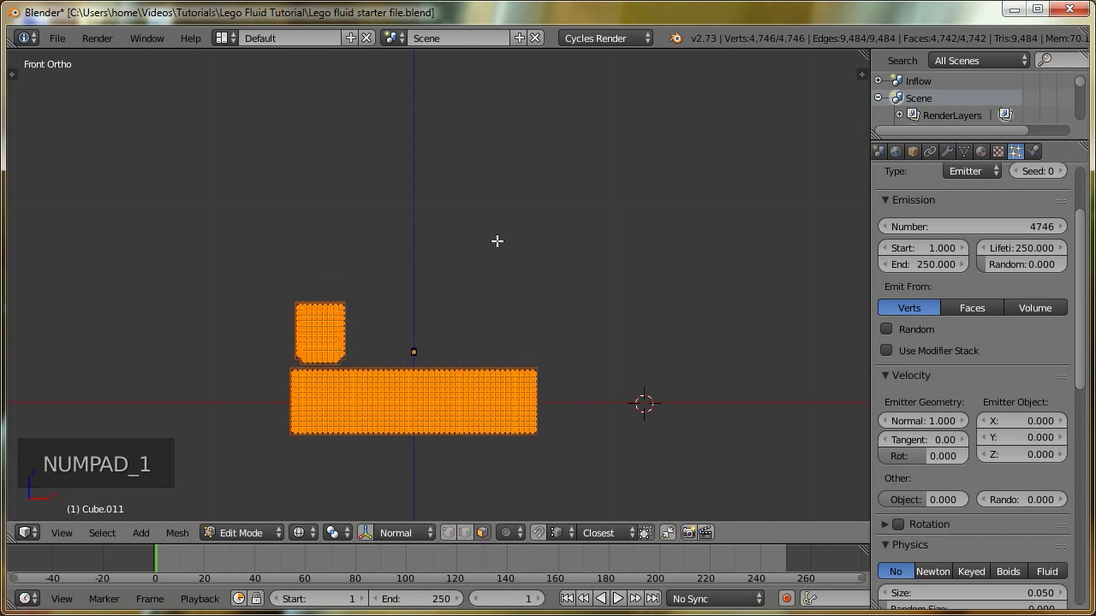
left_click(640, 206)
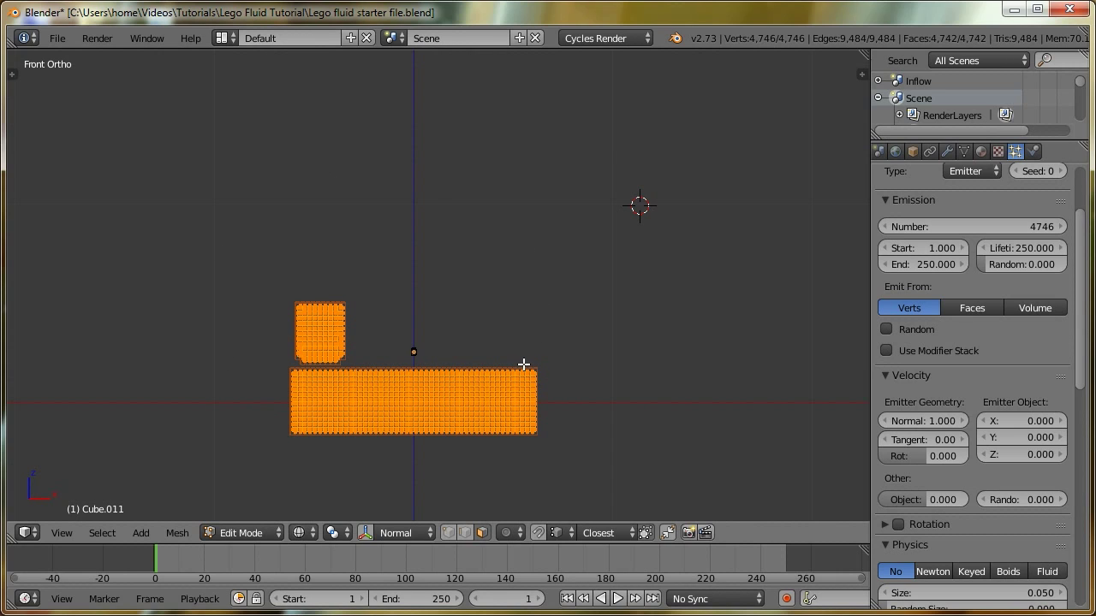
Sort all the domain mesh's vertices by Cursor Distance with Reverse enabled, and return to Object Mode
key("Tab")
middle_click_drag(613, 350, 468, 357)
key("Tab")
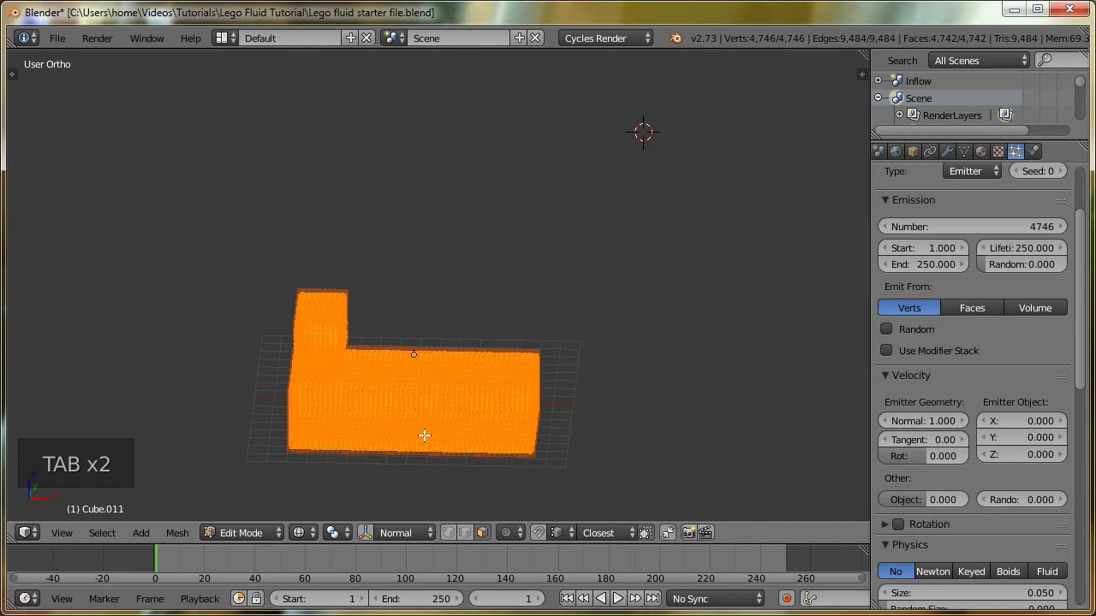
left_click(175, 530)
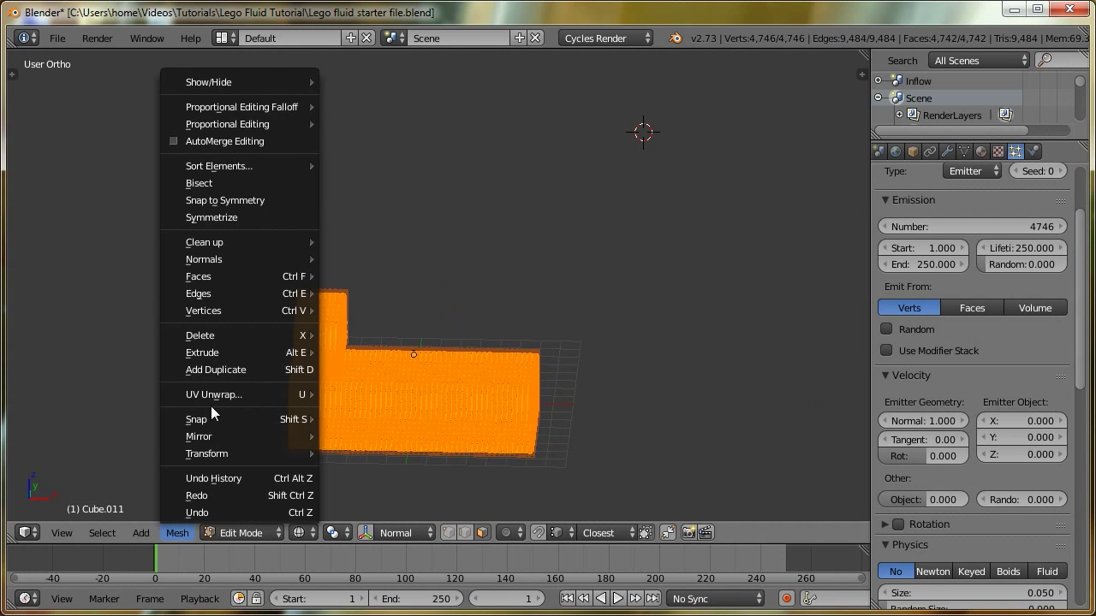
mouse_move(237, 163)
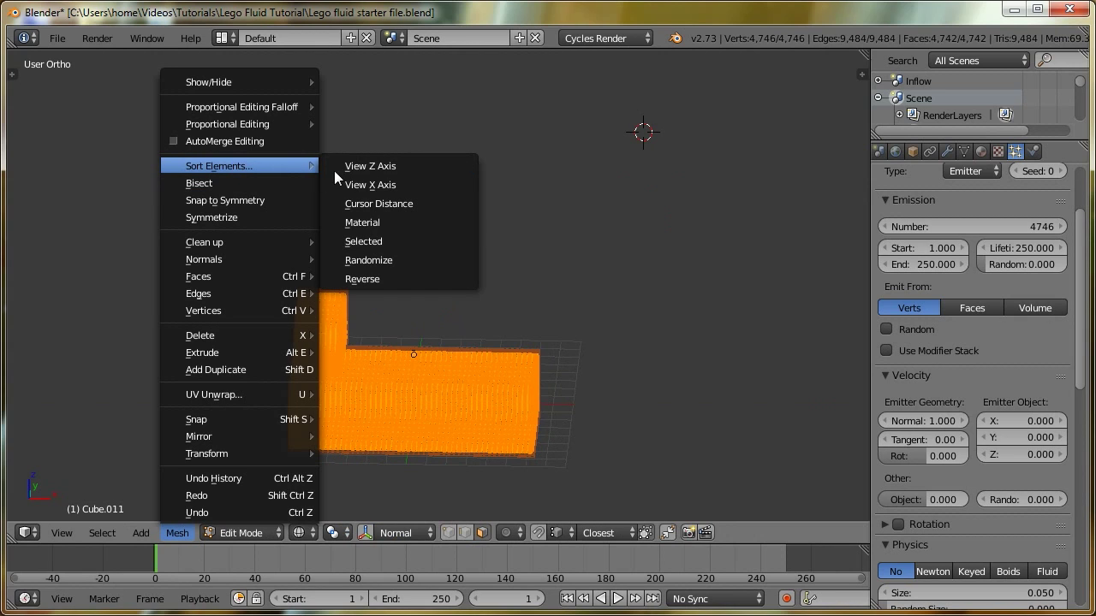
left_click(365, 204)
key("t")
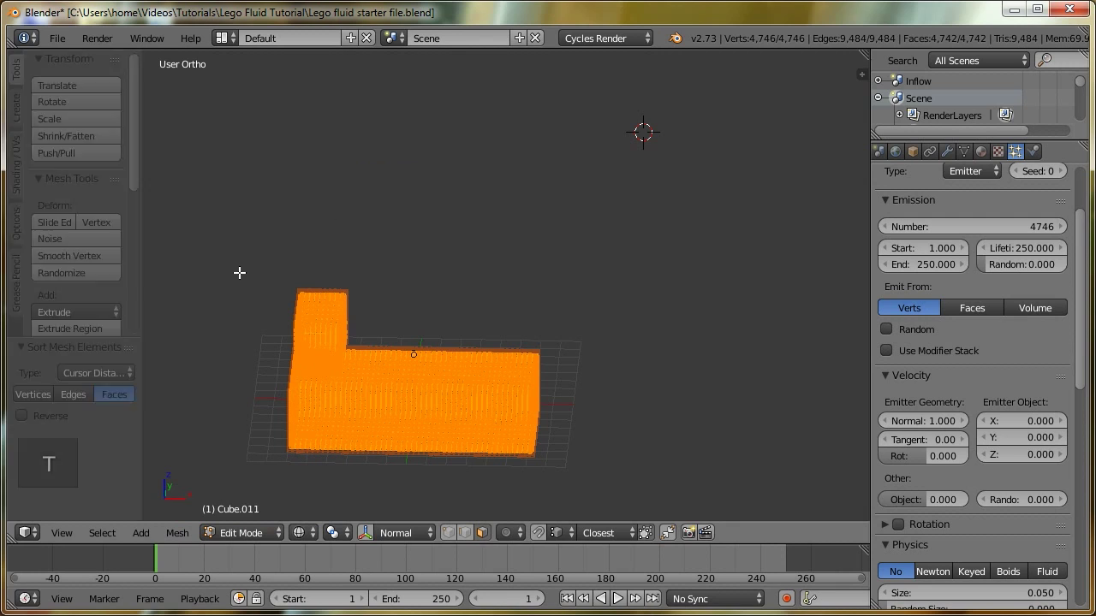
left_click(32, 395)
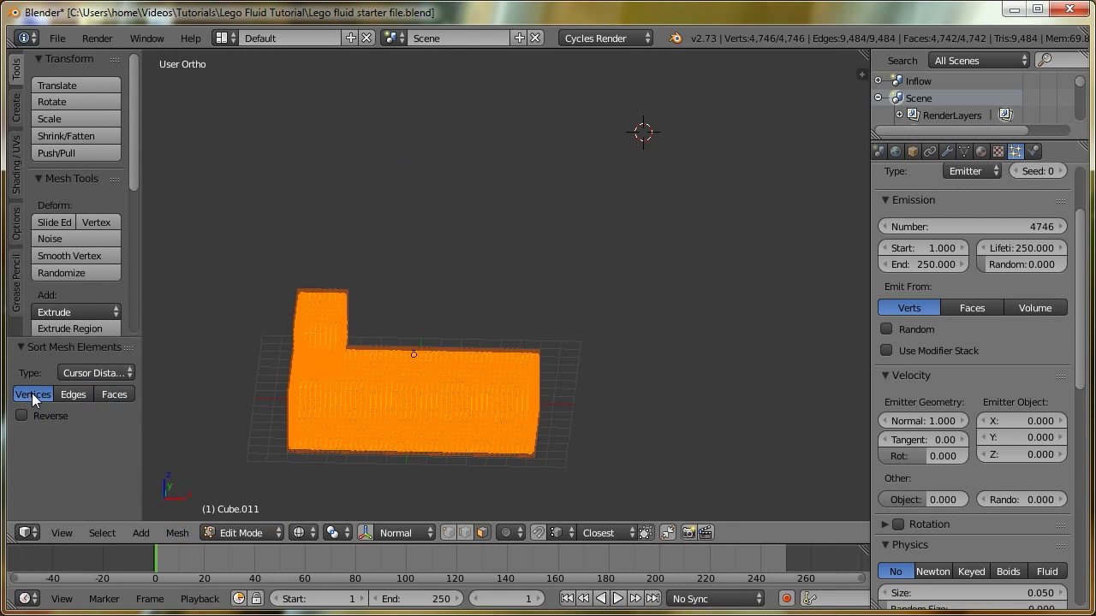
left_click(22, 415)
key("t")
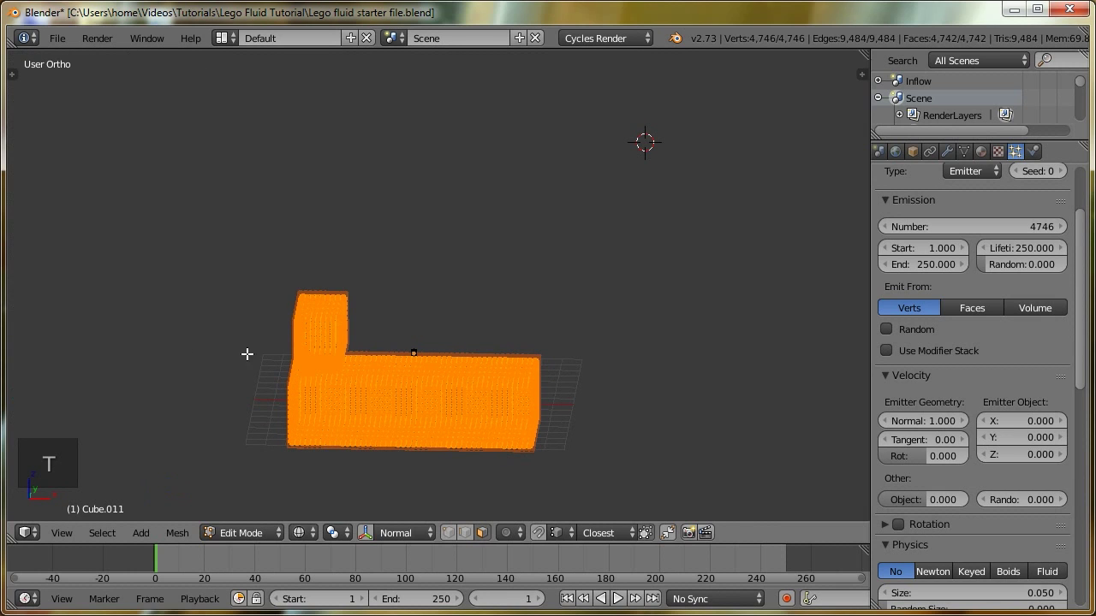
key("Tab")
Play the animation from an angled view to check the order in which the sorted vertices emit particles
key("KP_1")
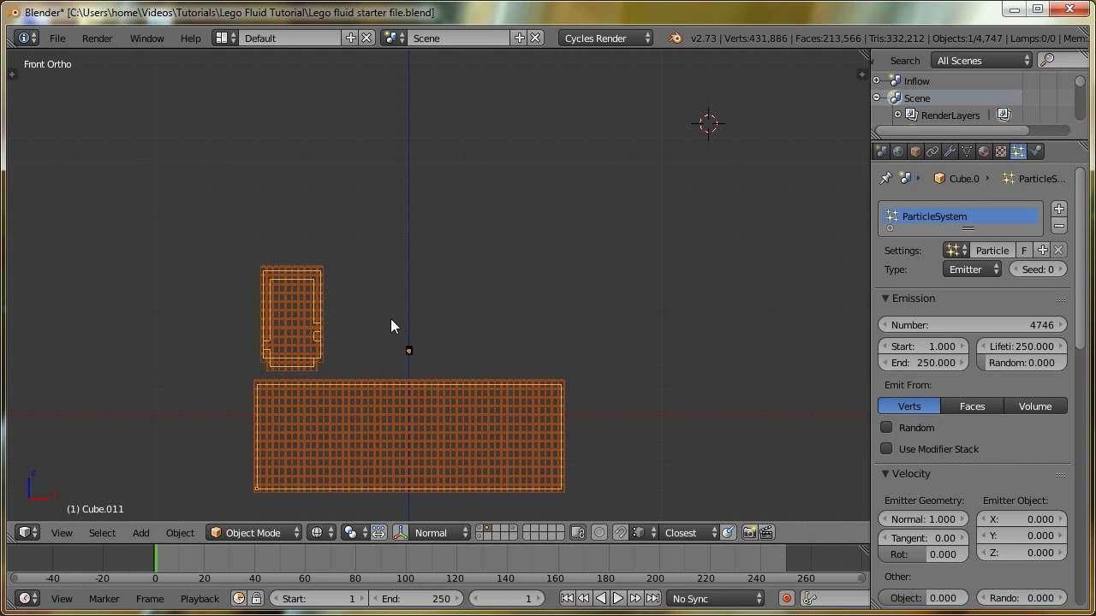
middle_click_drag(339, 347, 330, 285, "shift")
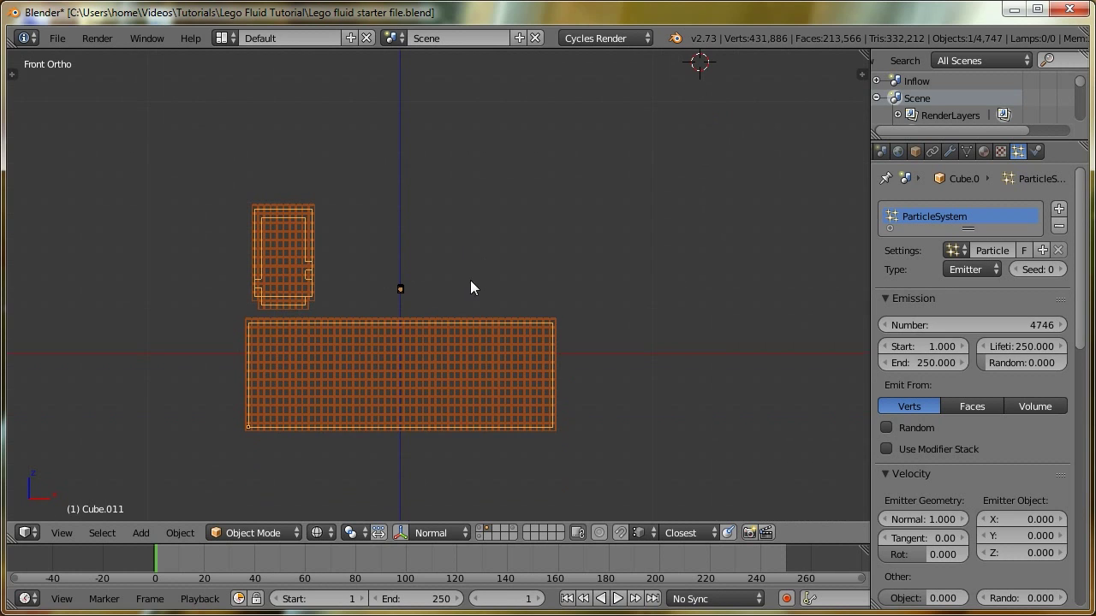
middle_click_drag(541, 279, 465, 296)
key("alt+a")
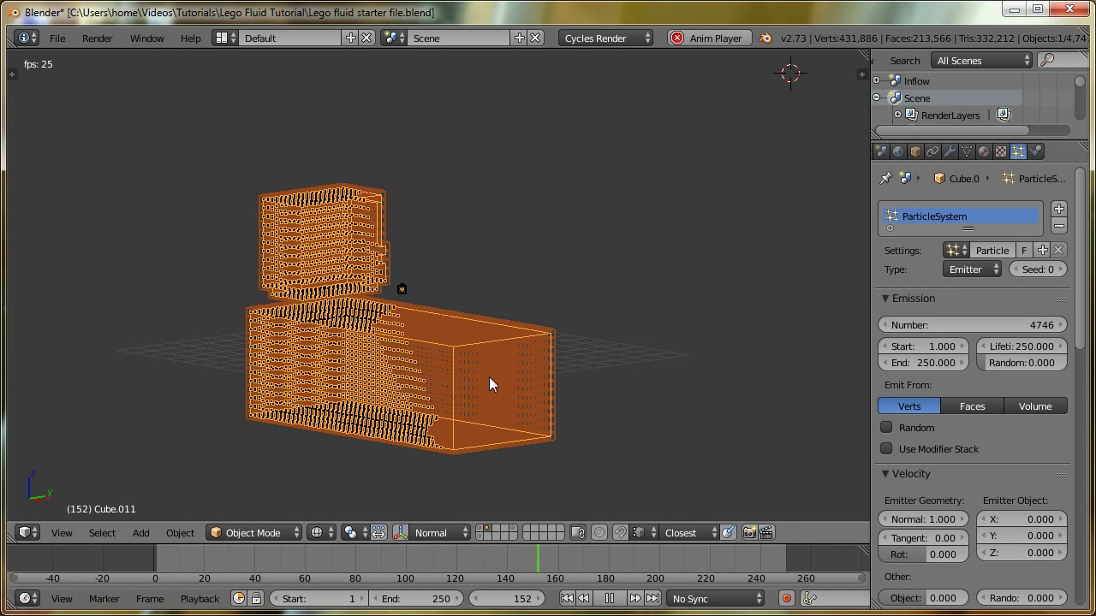
key("Escape")
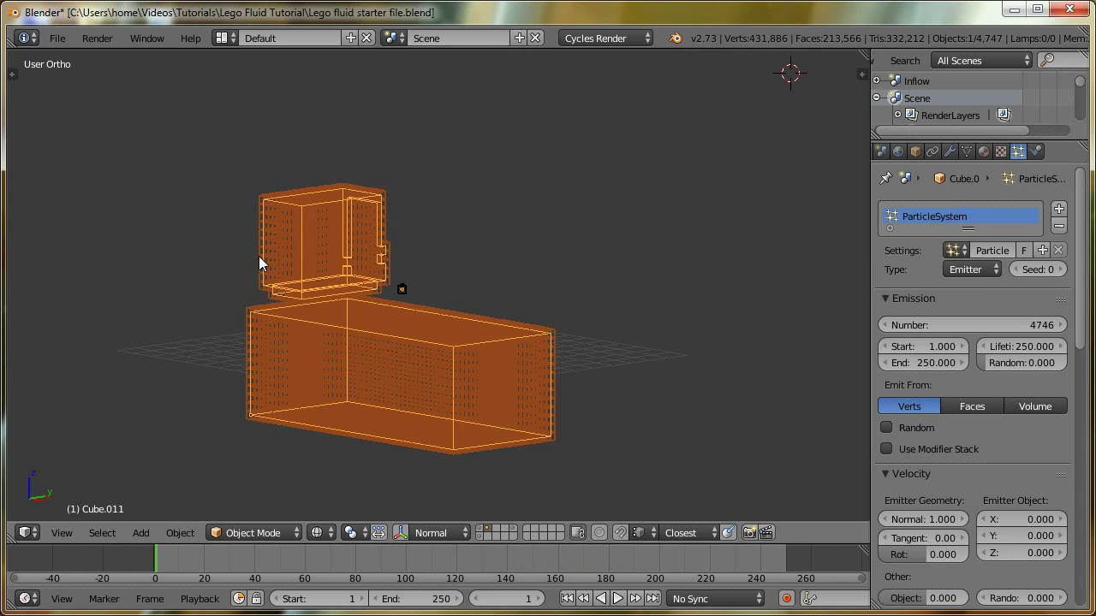
In Edit Mode, select only the linked geometry of the upper block, snap the 3D cursor to it, and return to Object Mode
middle_click_drag(304, 255, 368, 267)
key("KP_1")
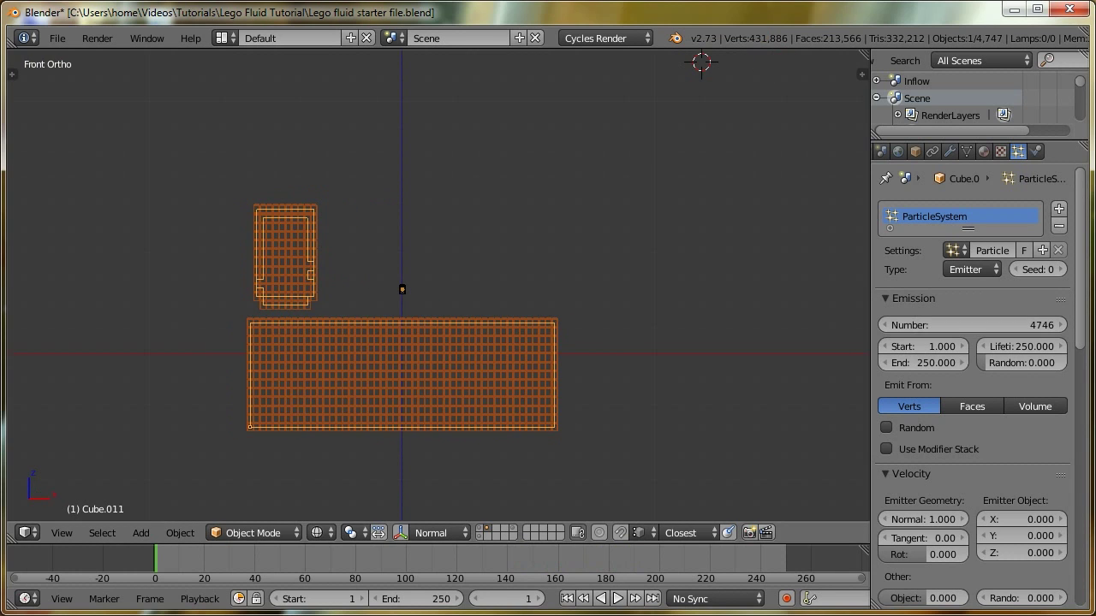
scroll(339, 264, "up", 1)
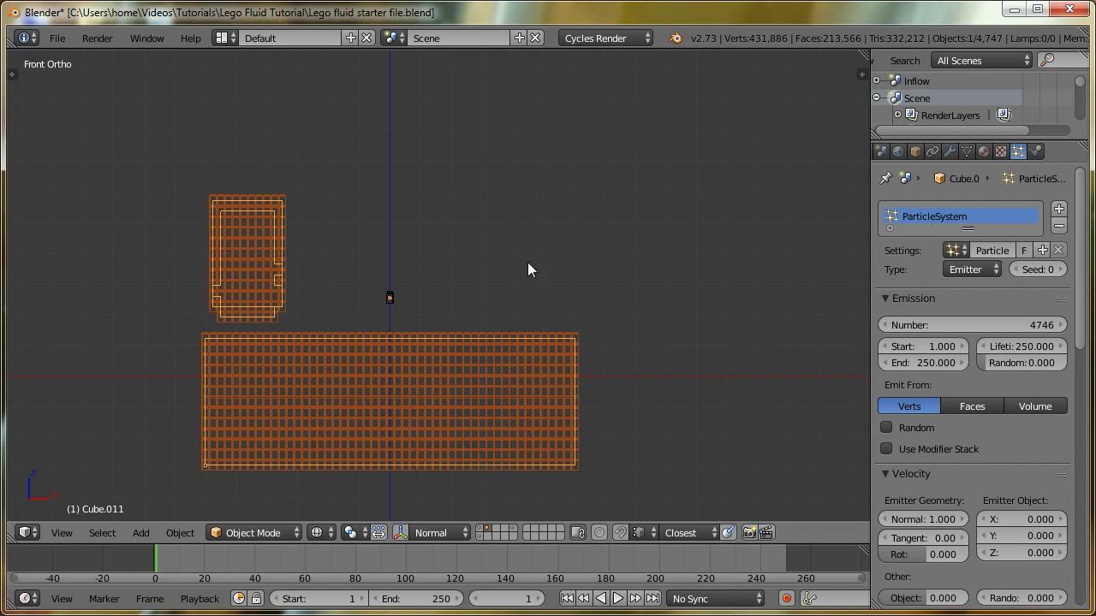
key("Tab")
key("a")
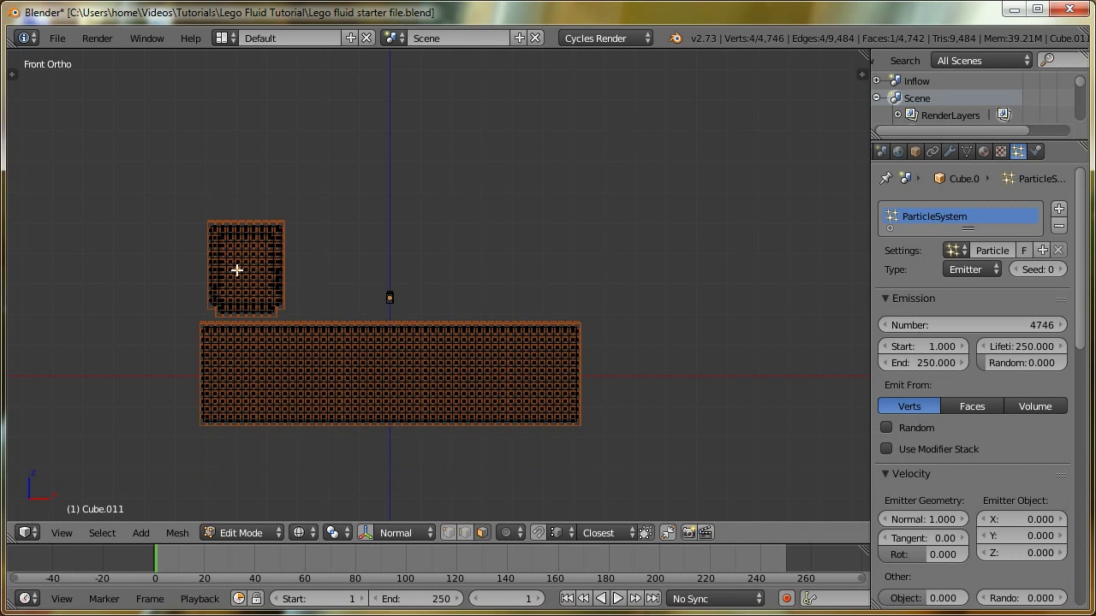
right_click(241, 265)
key("ctrl+l")
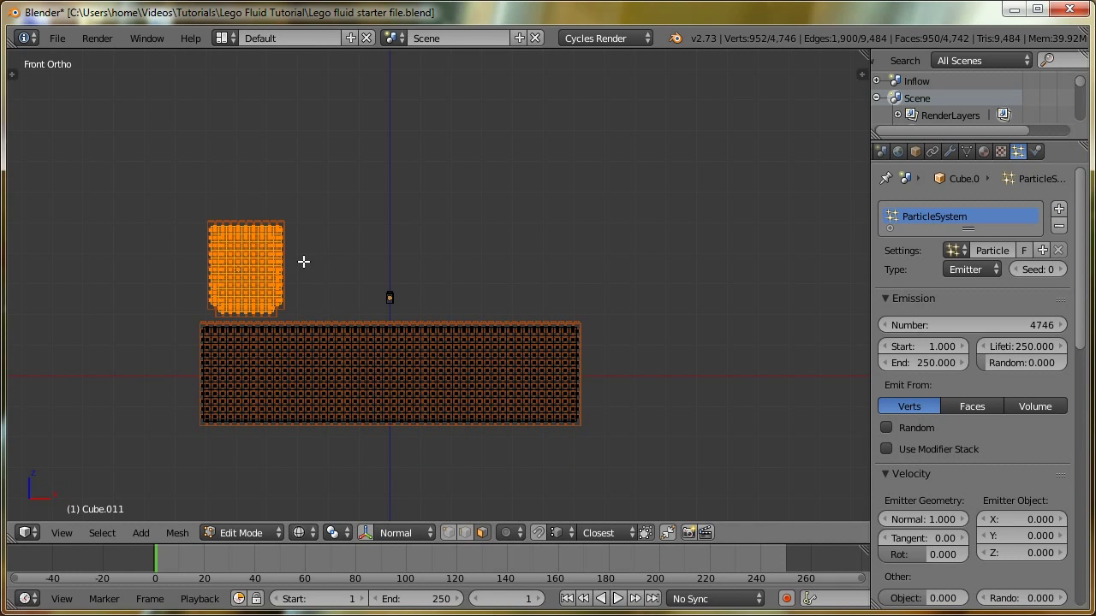
key("shift+s")
left_click(281, 318)
key("Tab")
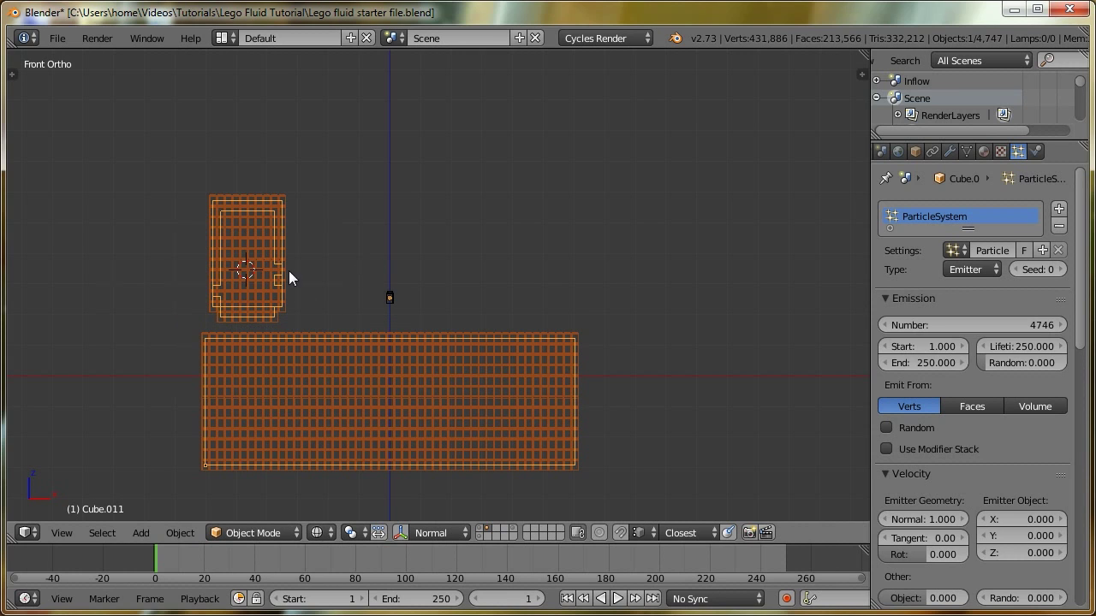
Add a Plain Axes empty at the 3D cursor to mark the upper block's original position
key("shift+a")
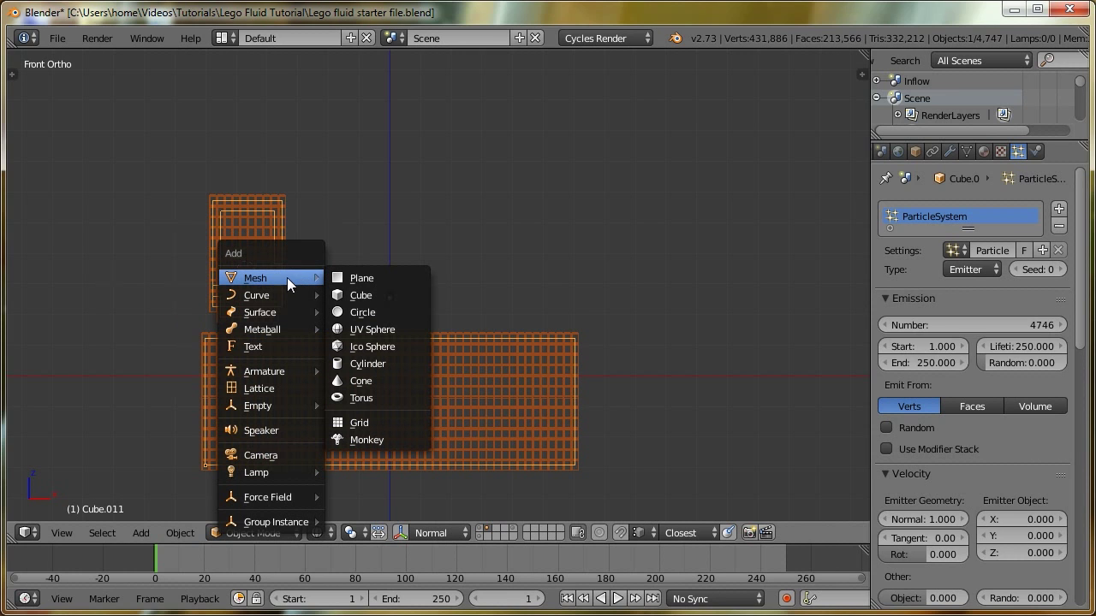
mouse_move(264, 406)
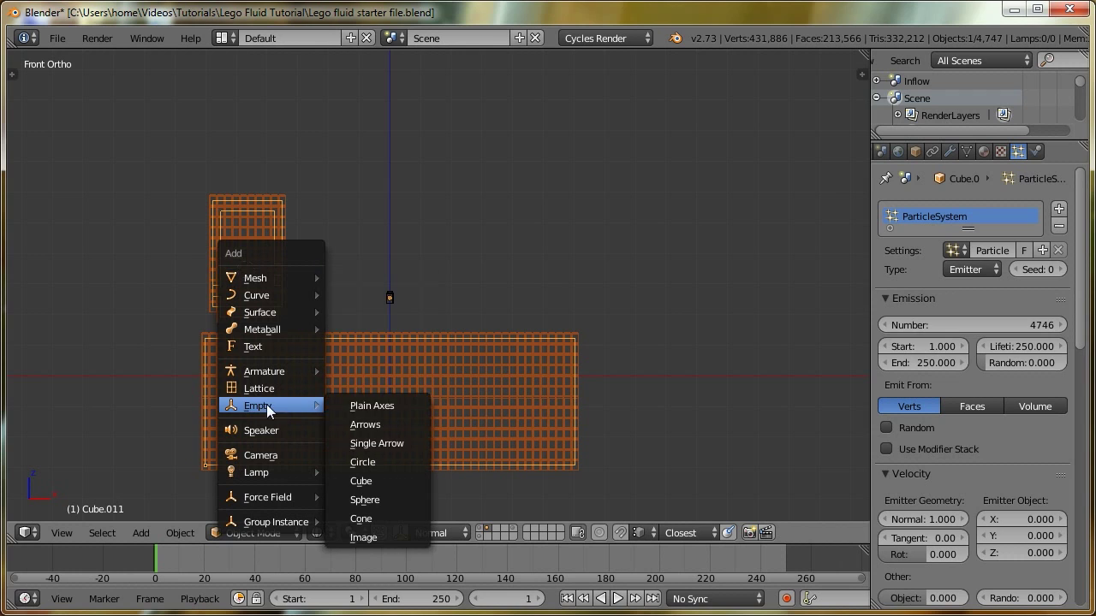
left_click(362, 404)
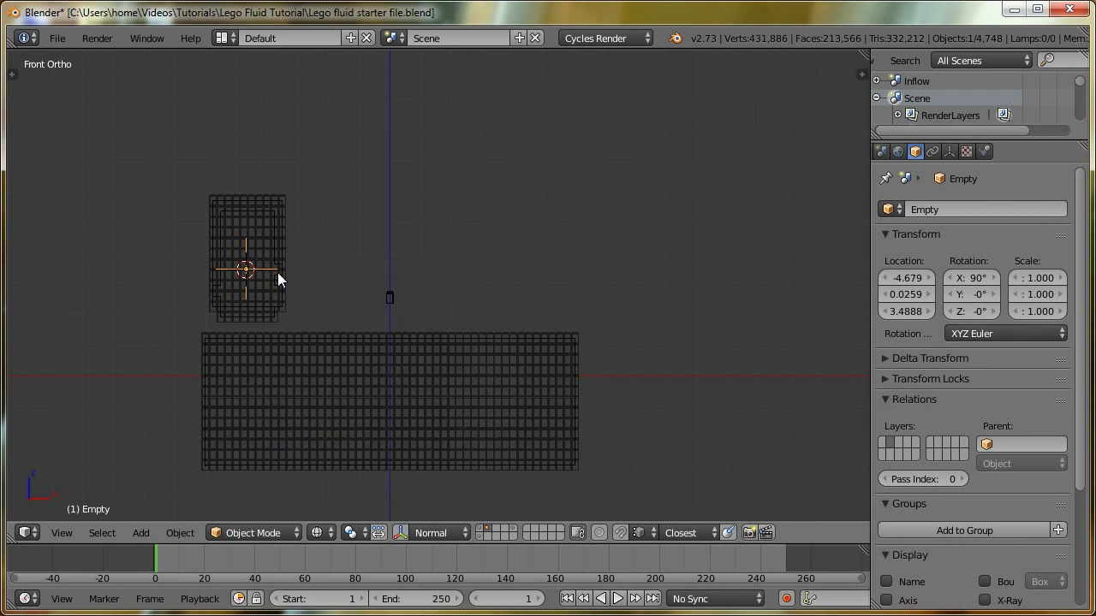
Place the 3D cursor well past the domain mesh's positive X end and above its upper block, and check it from above
scroll(540, 365, "down", 3)
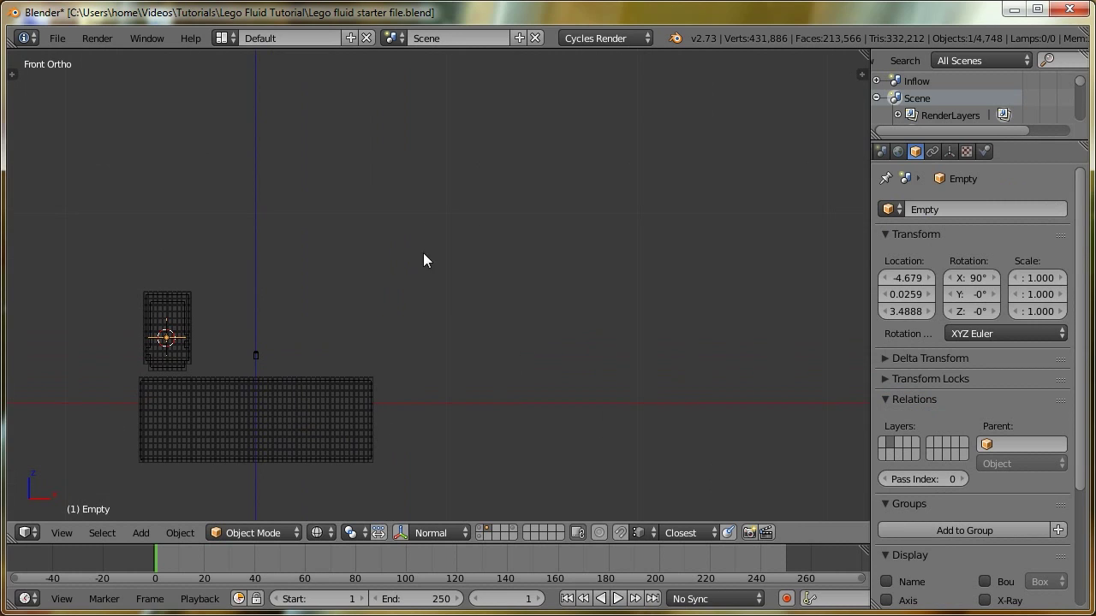
left_click(502, 174)
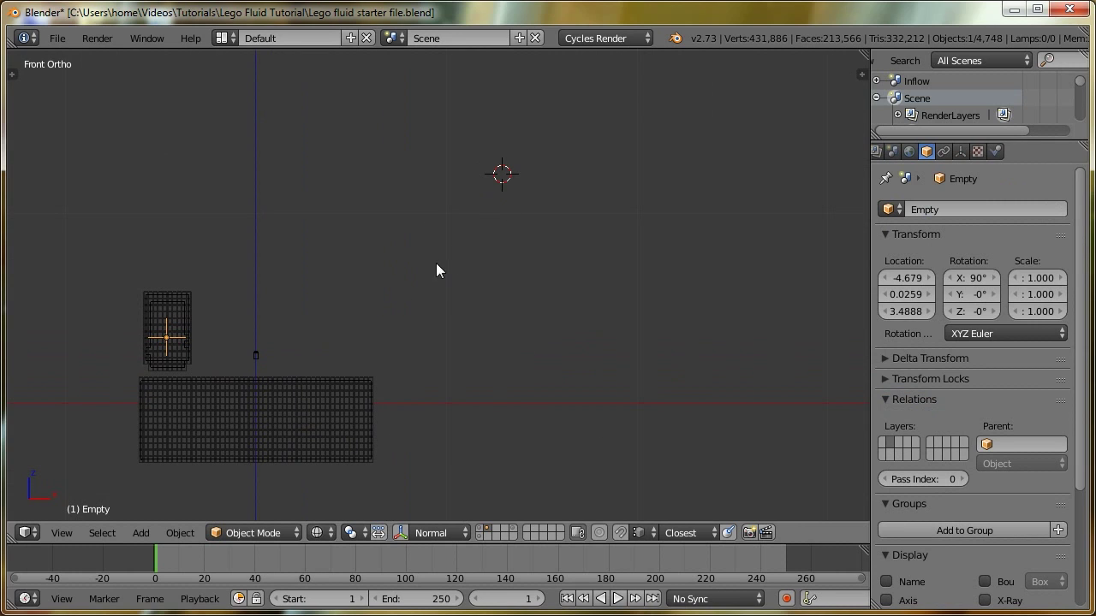
key("KP_7")
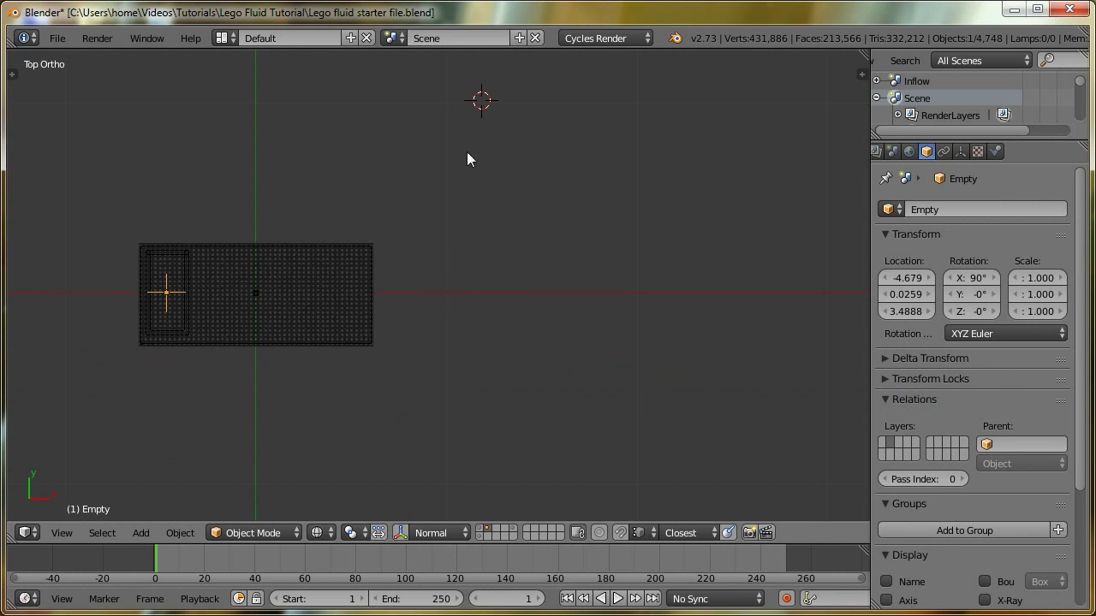
In the domain mesh's Edit Mode, move the selected upper block across to sit above the lower block's positive X end
key("KP_1")
middle_click_drag(365, 334, 520, 270, "shift")
scroll(462, 283, "up", 2)
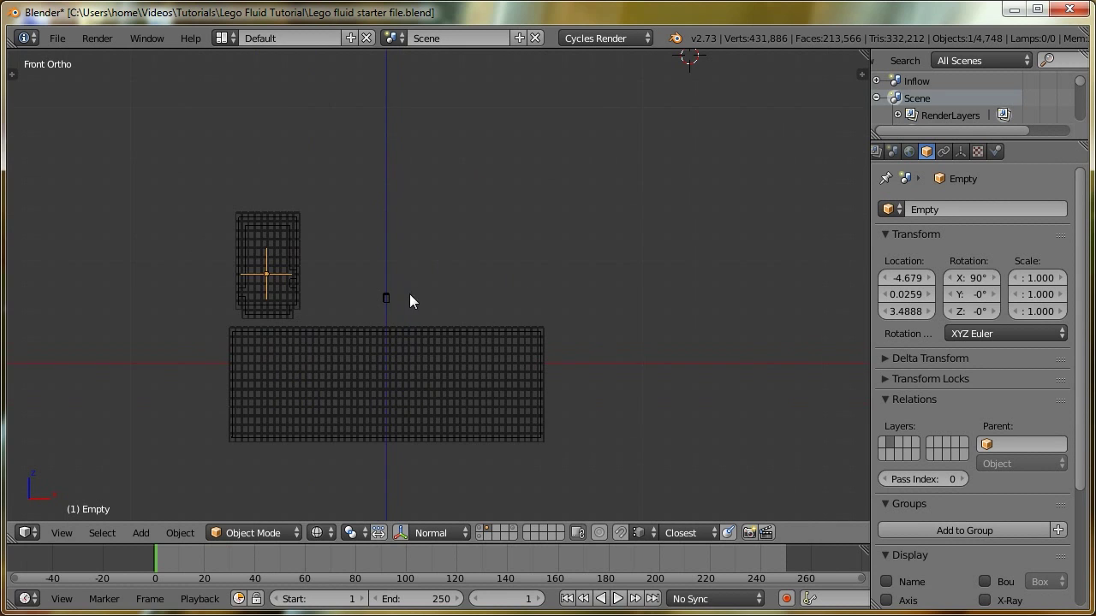
right_click(338, 339)
key("Tab")
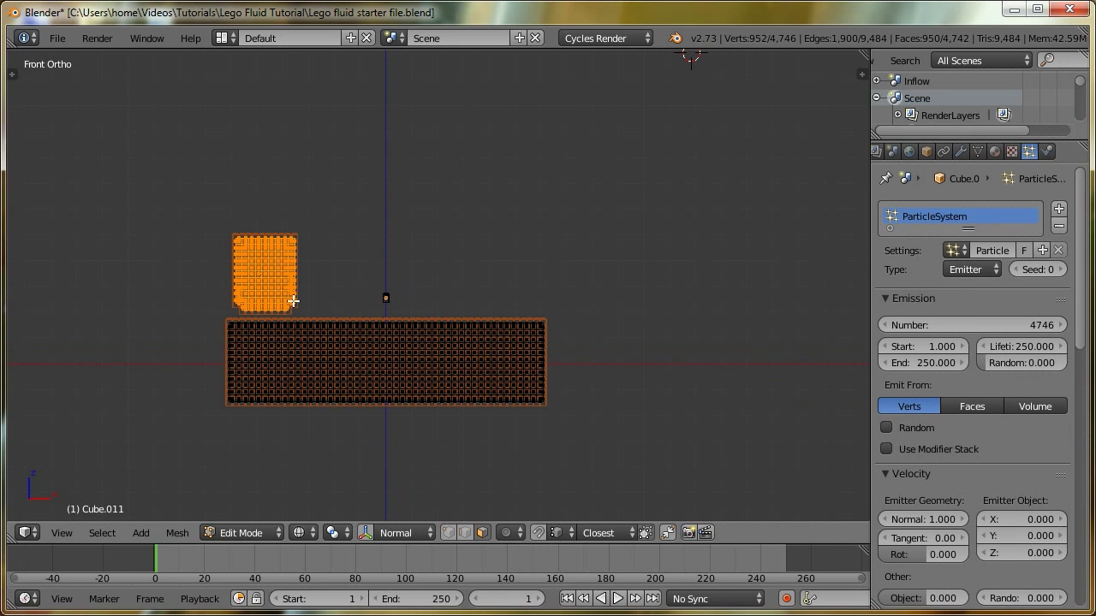
key("g")
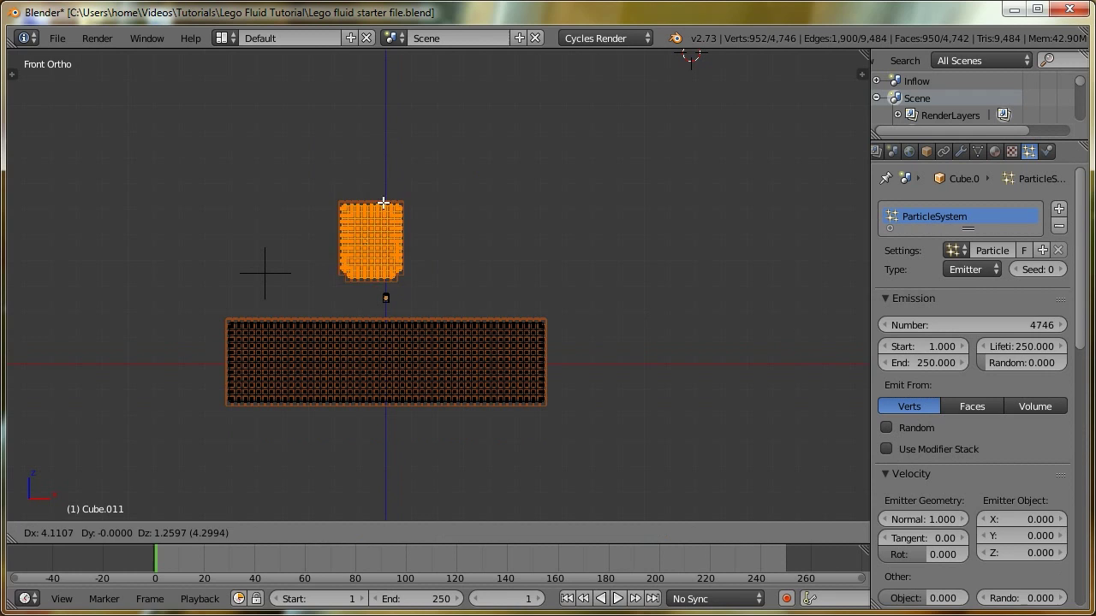
left_click(535, 222)
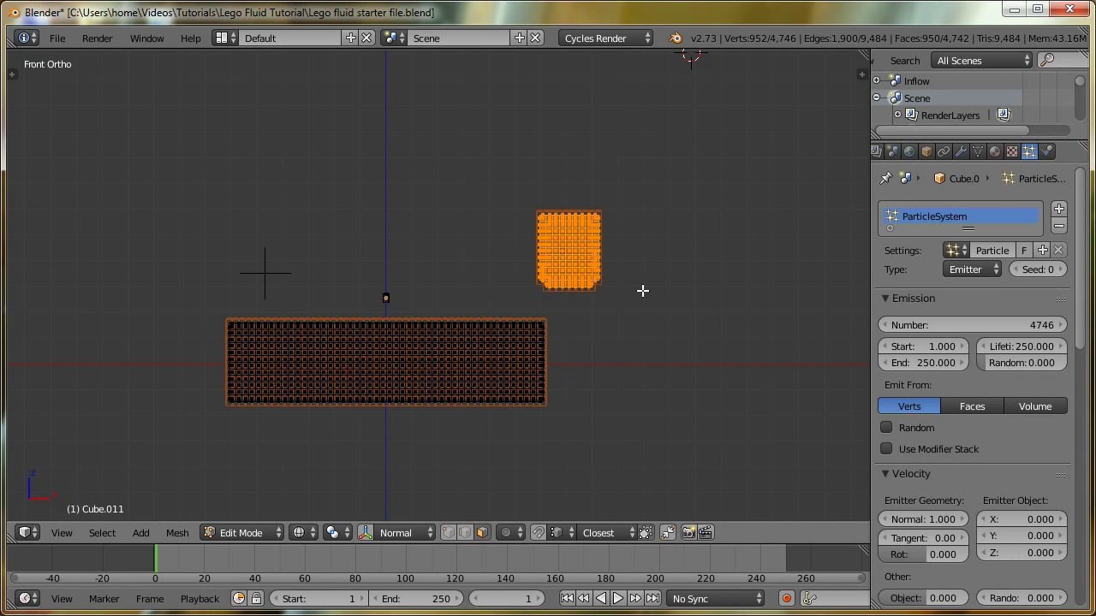
Select the whole domain mesh, sort its vertices by Cursor Distance with Reverse enabled, and return to Object Mode
key("a")
key("a")
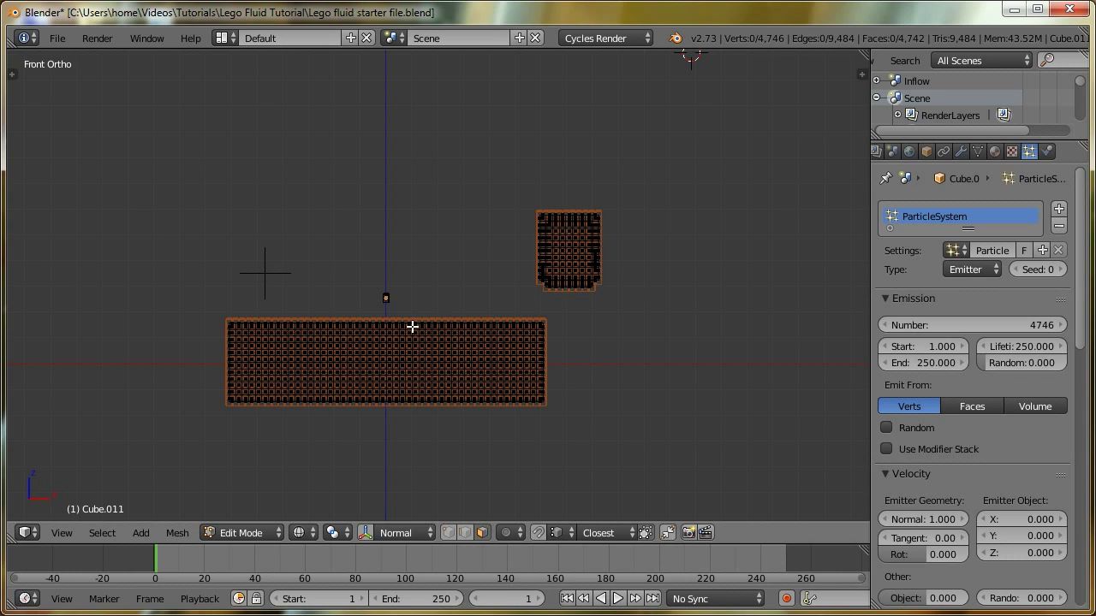
left_click(178, 533)
mouse_move(218, 165)
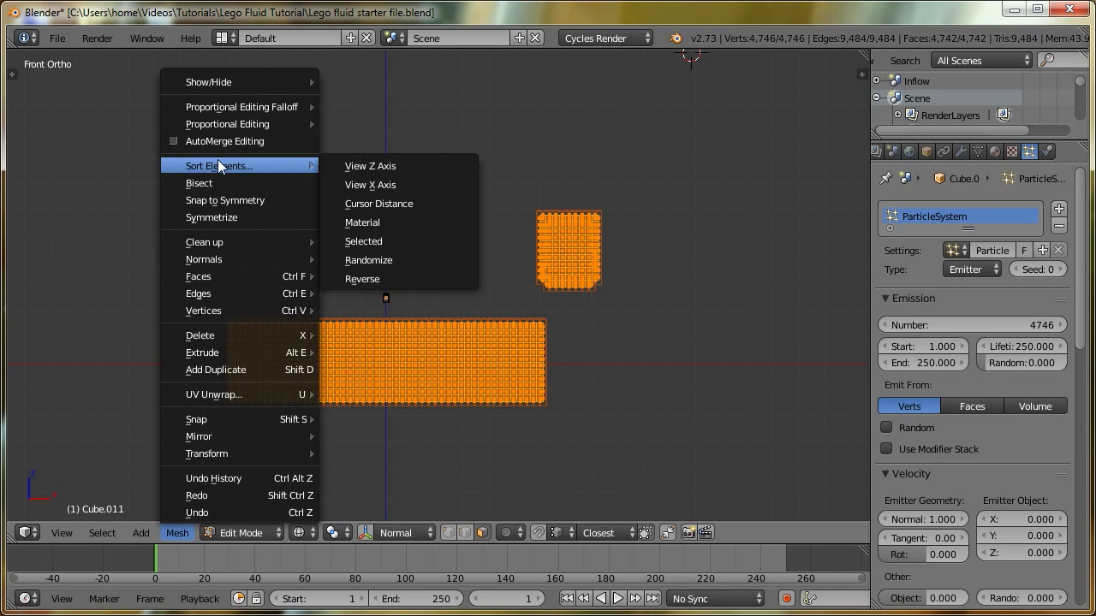
left_click(356, 205)
key("t")
left_click(32, 392)
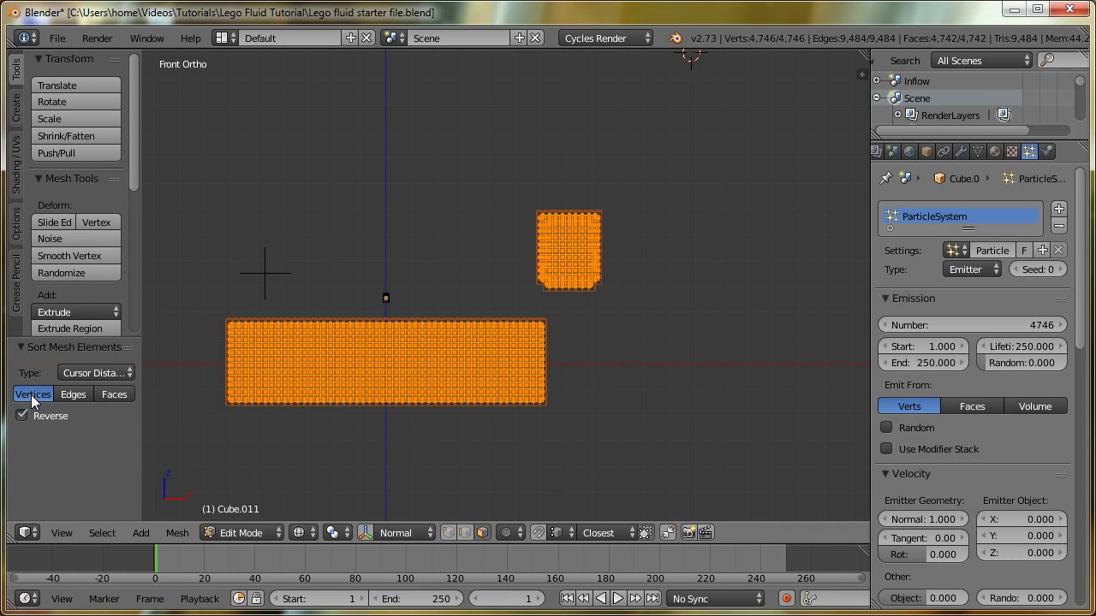
key("t")
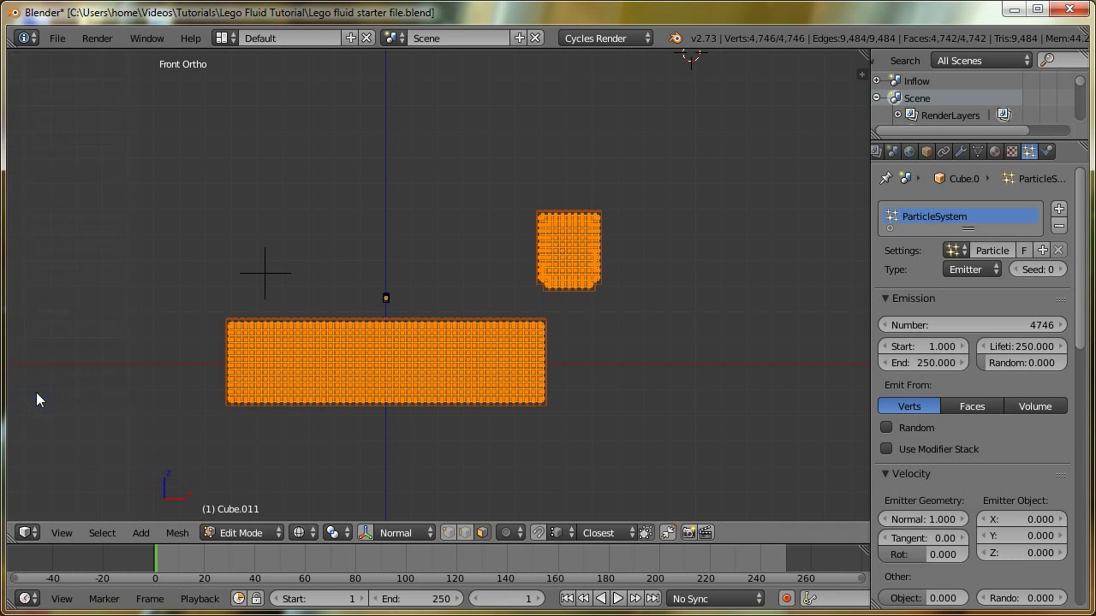
key("Tab")
key("Tab")
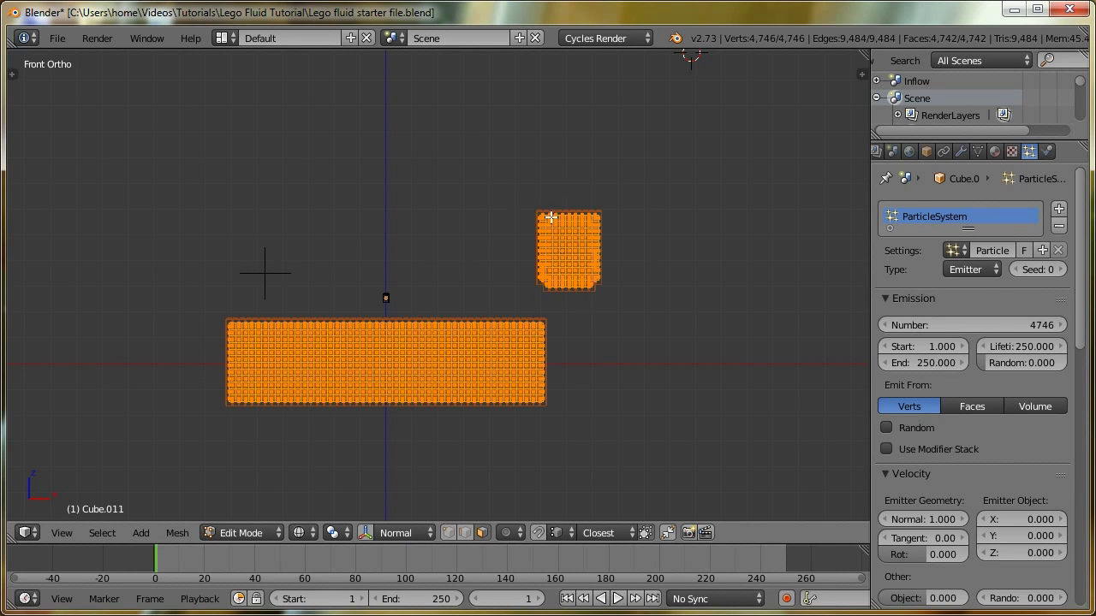
key("Tab")
Snap the 3D cursor to the marker empty and delete the empty
right_click(275, 271)
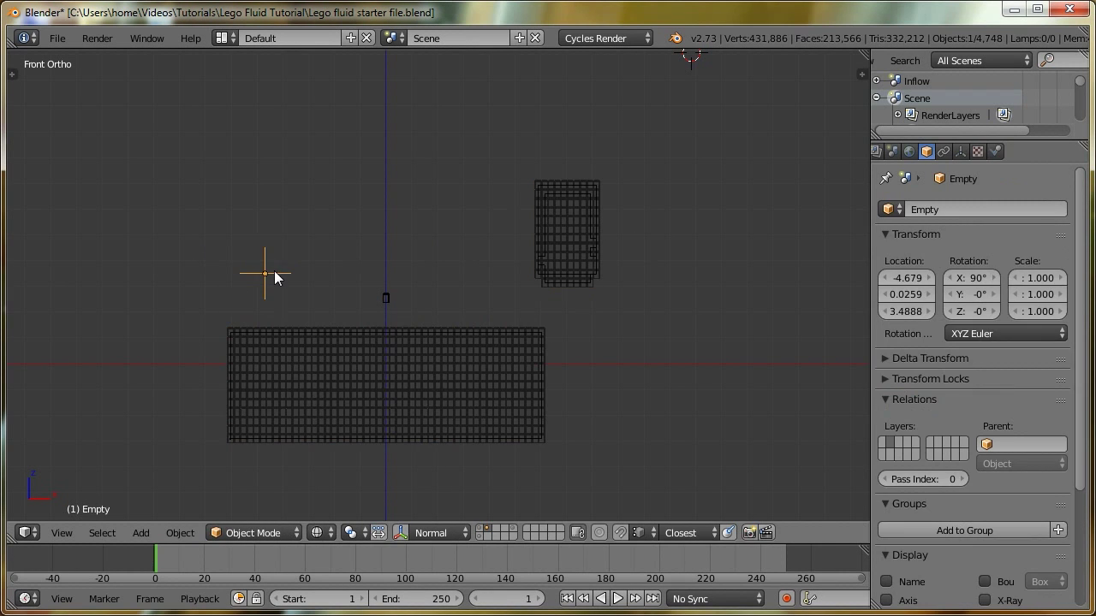
key("shift+s")
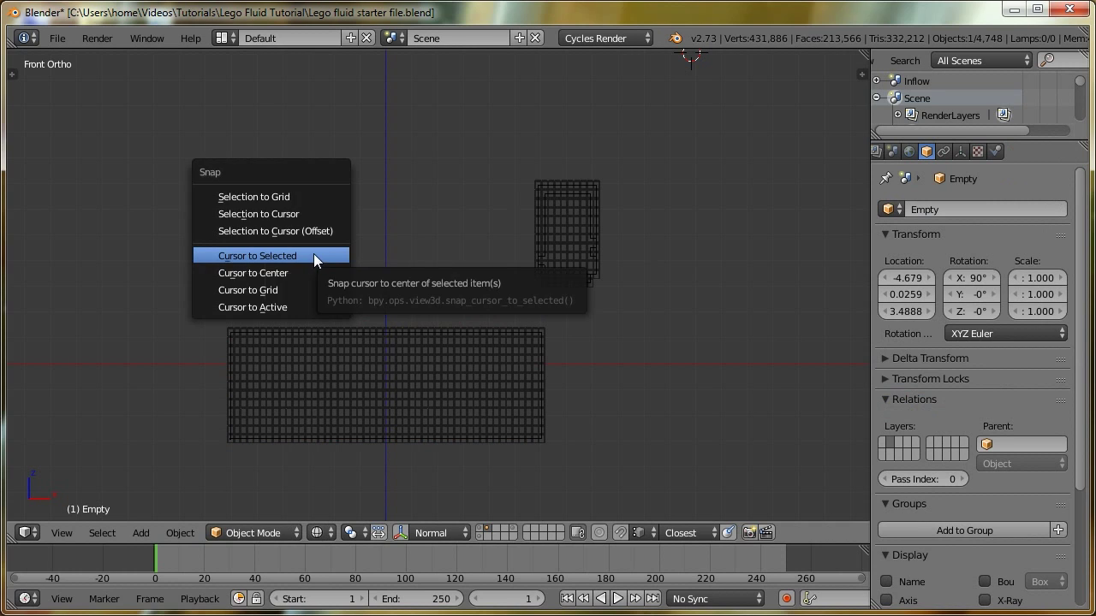
left_click(313, 253)
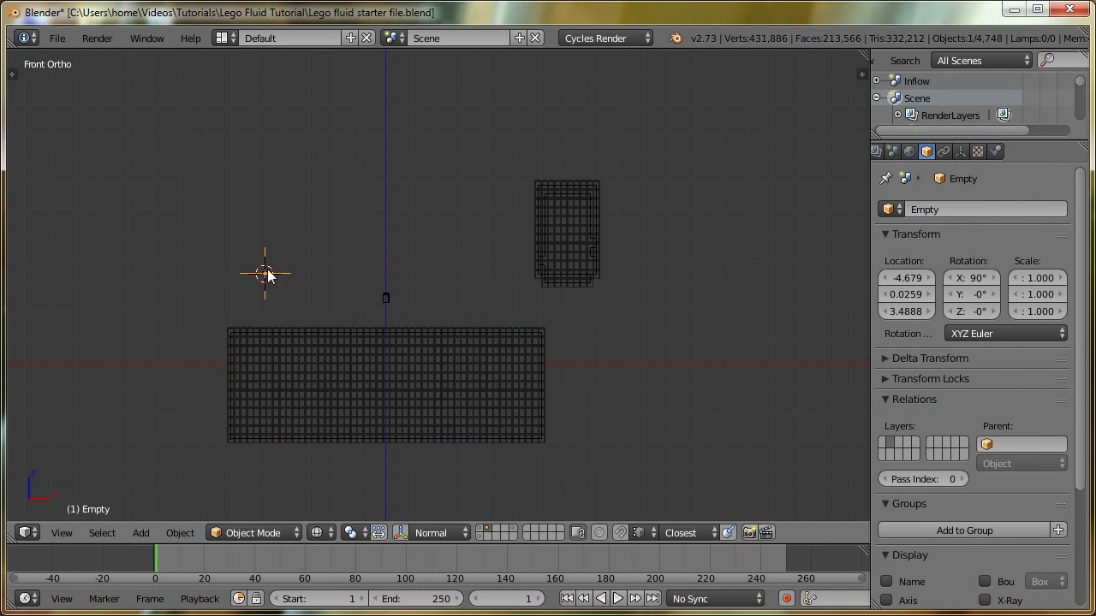
key("Delete")
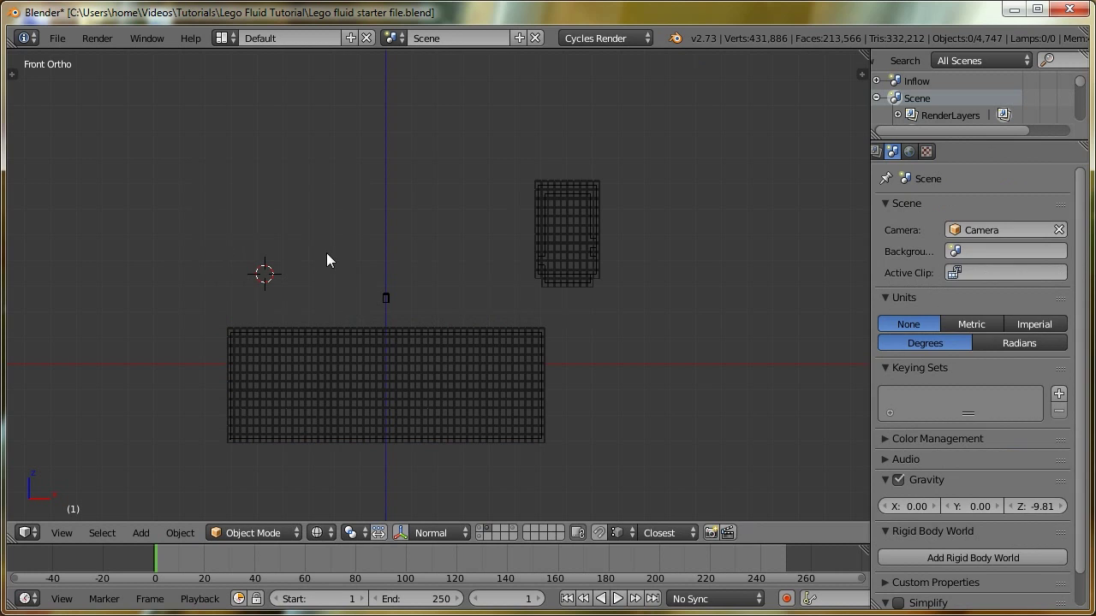
In Edit Mode, snap only the linked upper block back to the 3D cursor with Selection to Cursor (Offset), and return to Object Mode
right_click(574, 242)
key("Tab")
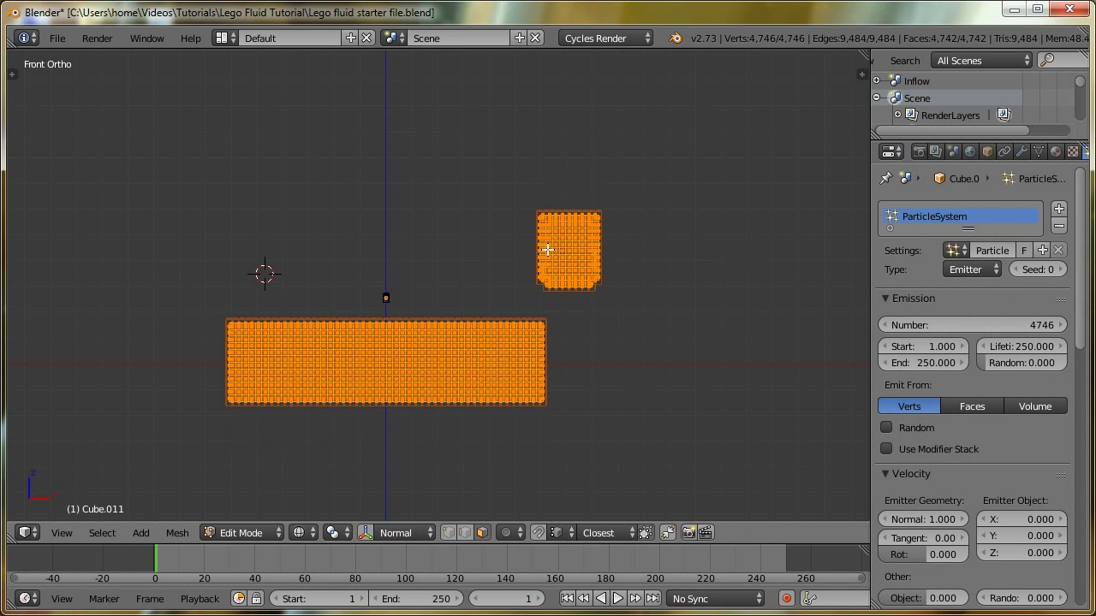
key("a")
key("l")
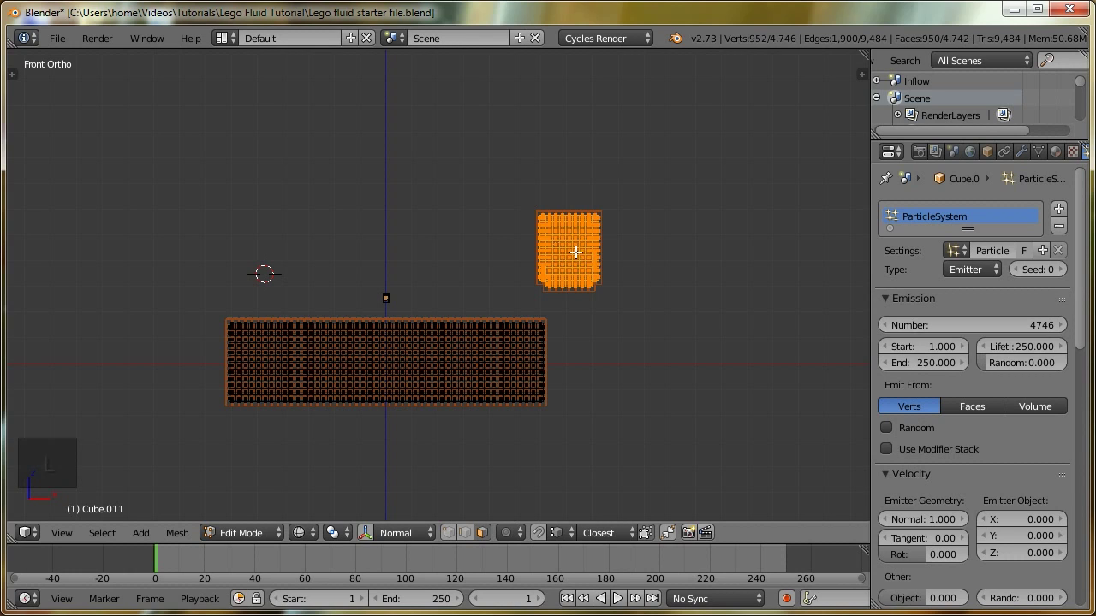
key("shift+s")
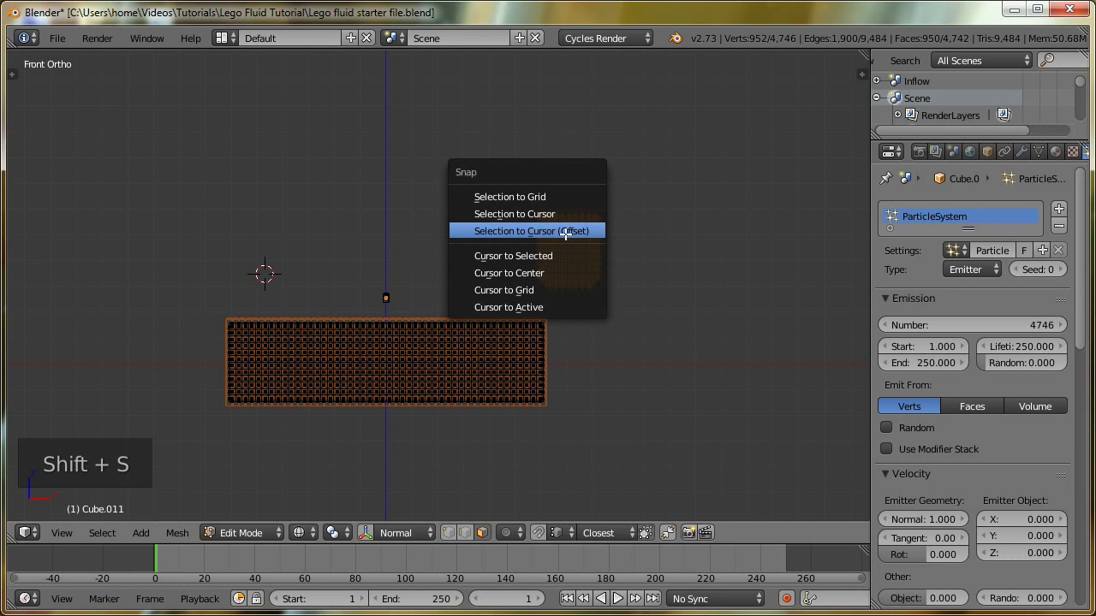
left_click(515, 231)
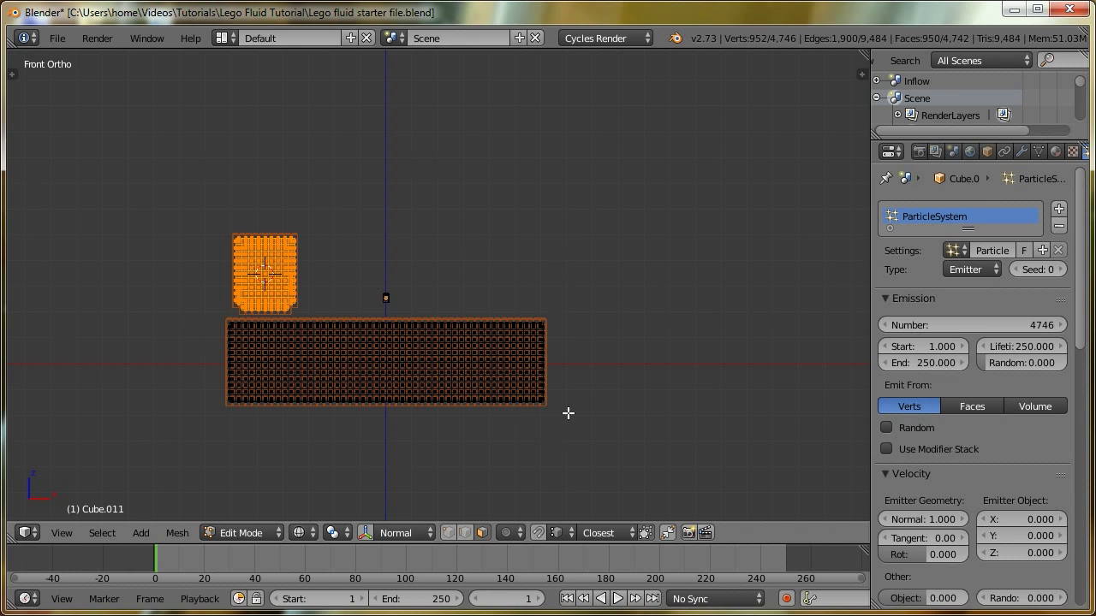
key("Tab")
Save the file and play the animation from an angled view to check the new particle emission order
middle_click_drag(217, 381, 428, 357)
key("ctrl+w")
key("alt+a")
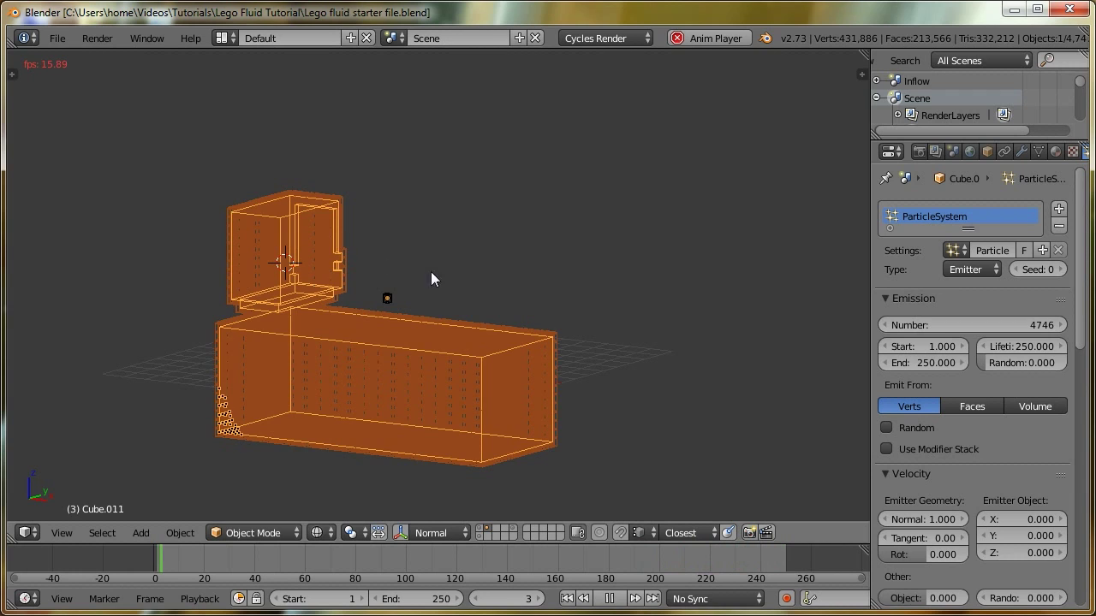
key("Escape")
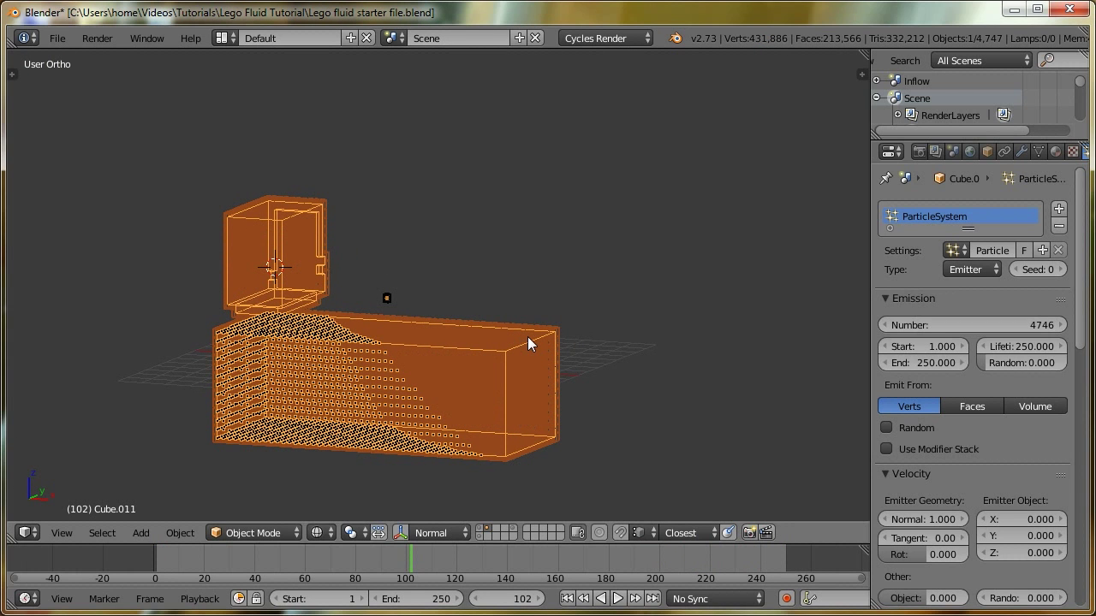
Switch the viewport to solid shading and add an Explode modifier to the domain mesh
key("z")
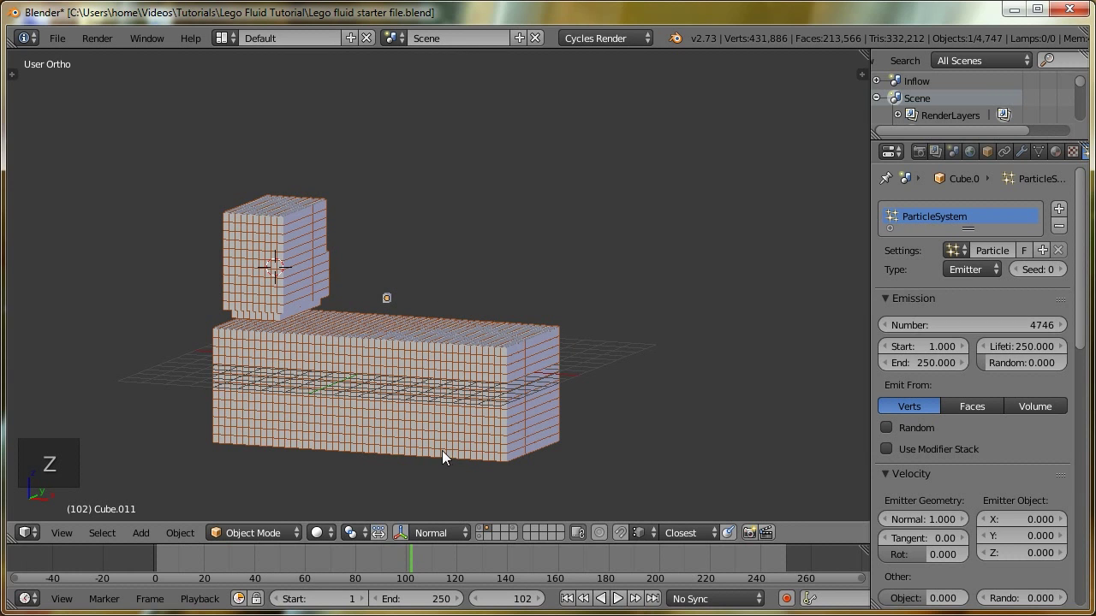
middle_click_drag(511, 410, 516, 371)
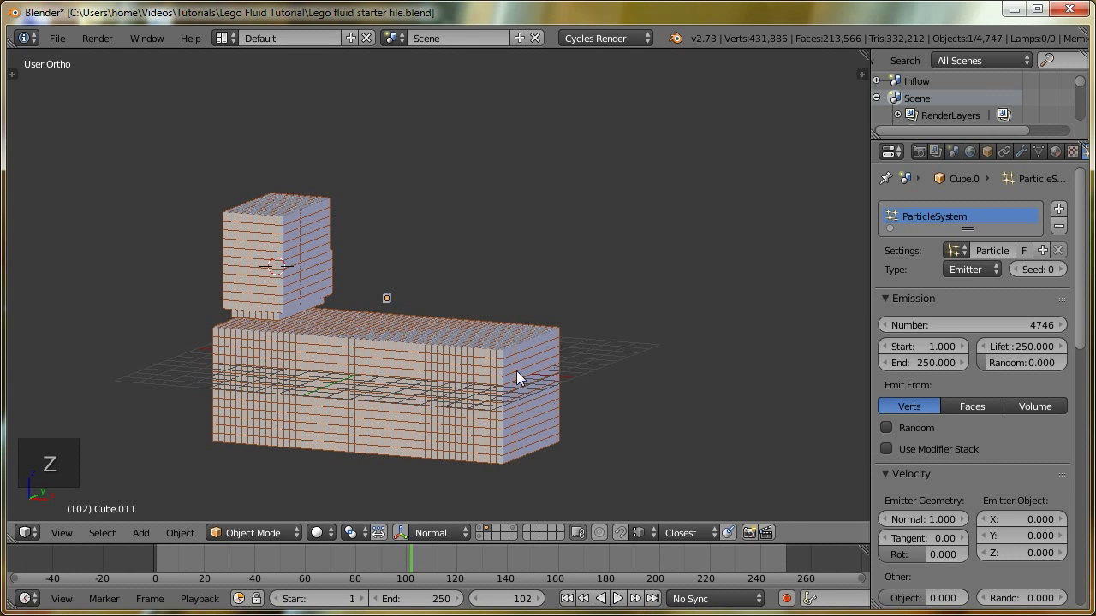
left_click(1022, 151)
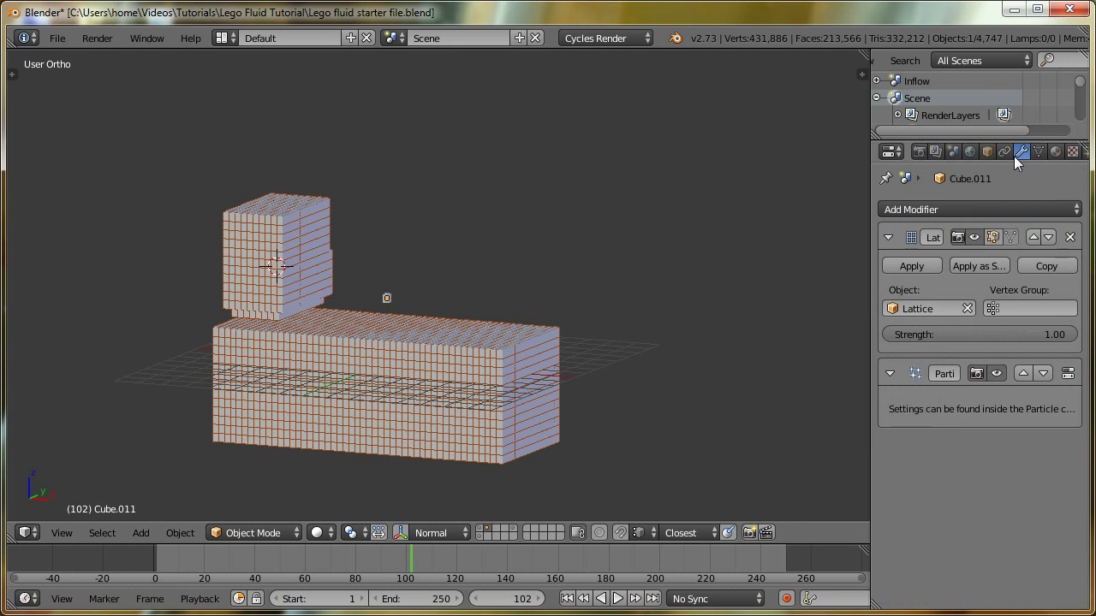
left_click(921, 208)
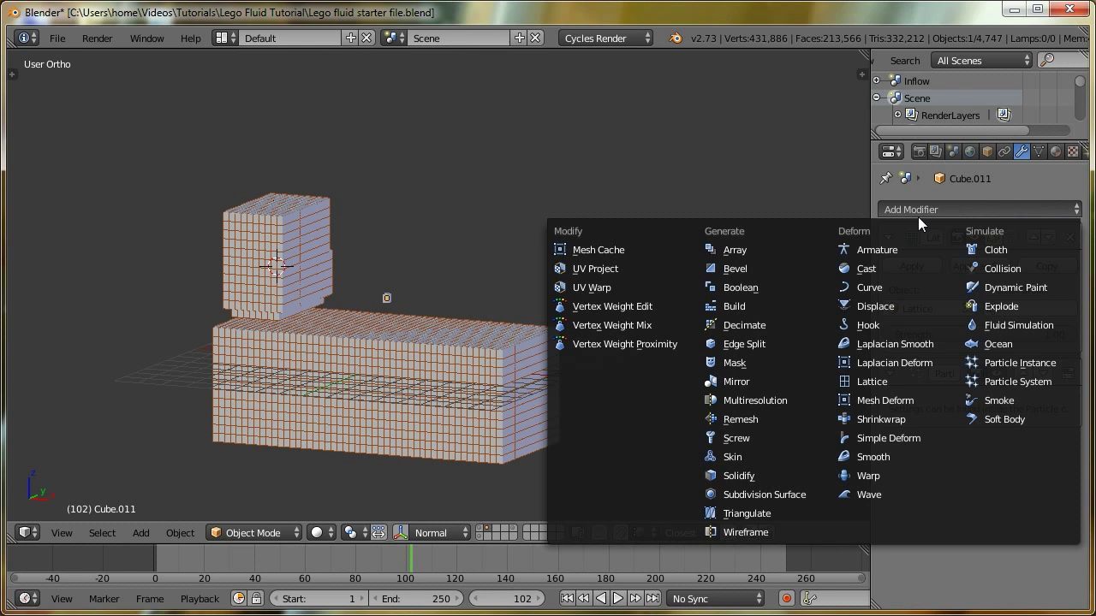
left_click(995, 306)
Disable Unborn in the Explode modifier, with Alive and Dead enabled, to hide bricks whose particles are not yet emitted
scroll(999, 358, "down", 1)
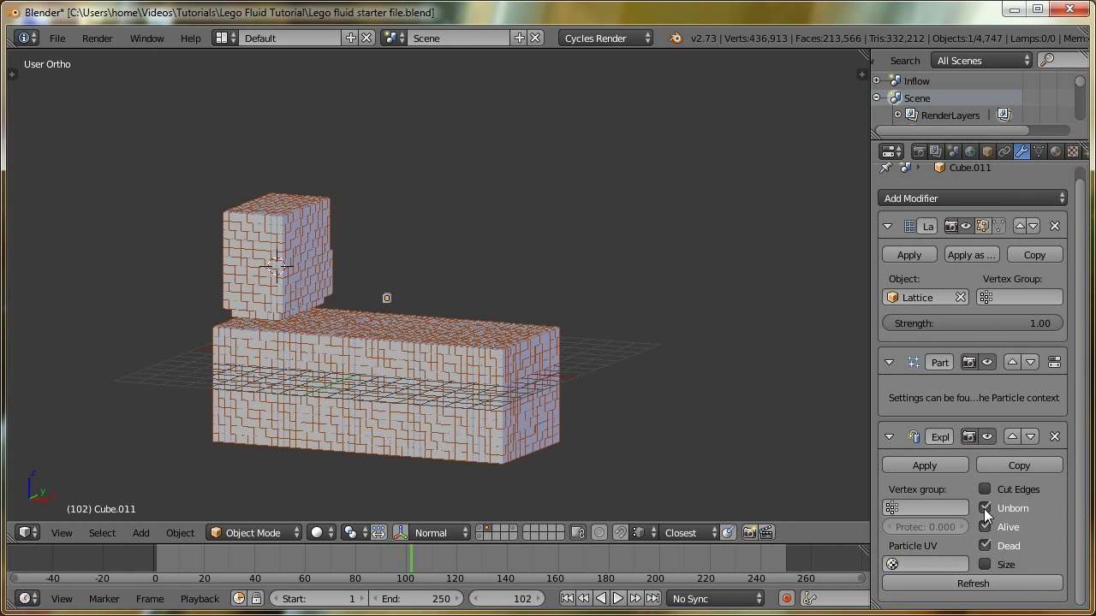
left_click(985, 508)
left_click(986, 527)
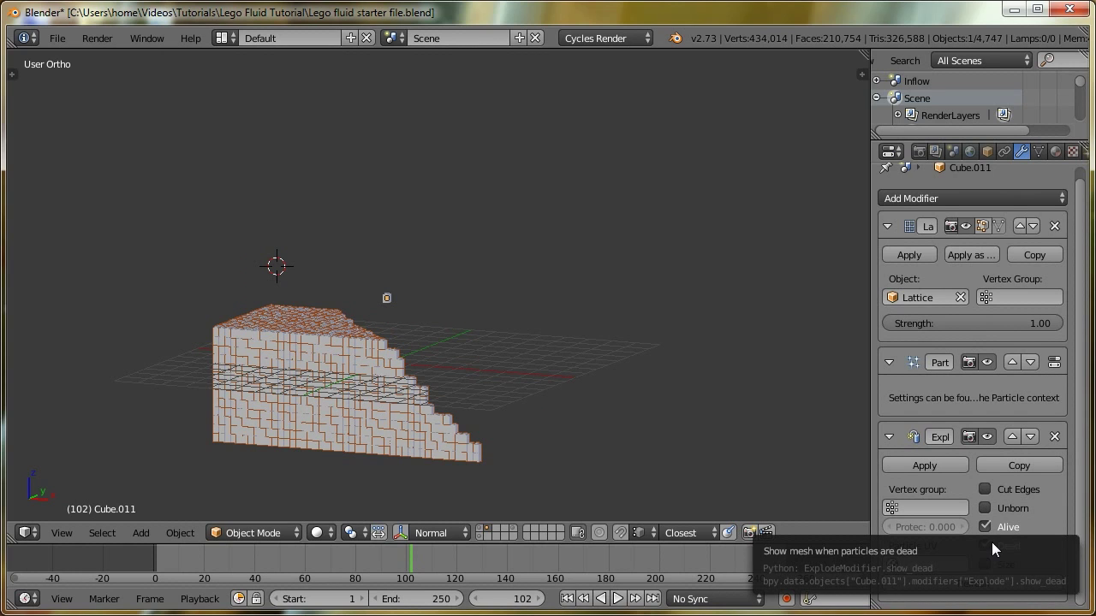
left_click(987, 545)
left_click(984, 543)
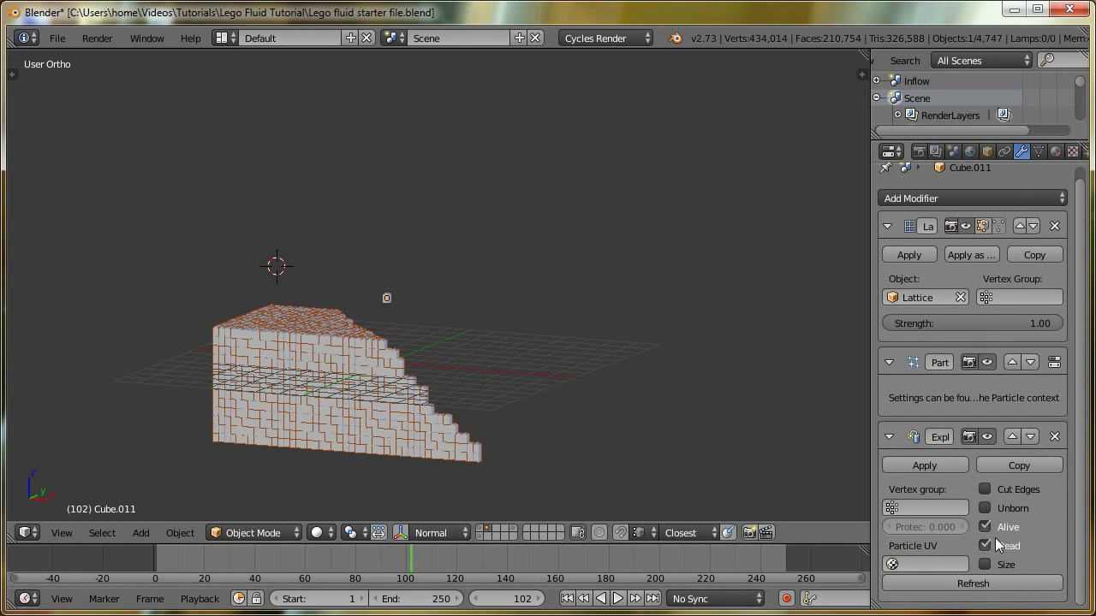
Rewind to the first frame and play the animation, orbiting the view to inspect how the exploded bricks build up
middle_click_drag(386, 340, 513, 549)
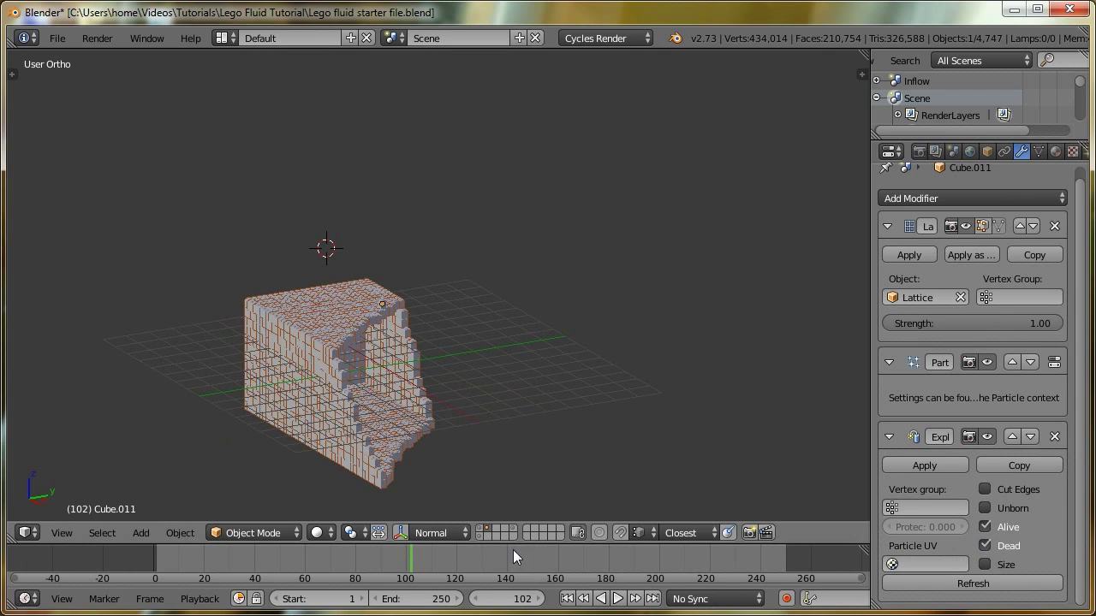
left_click(567, 599)
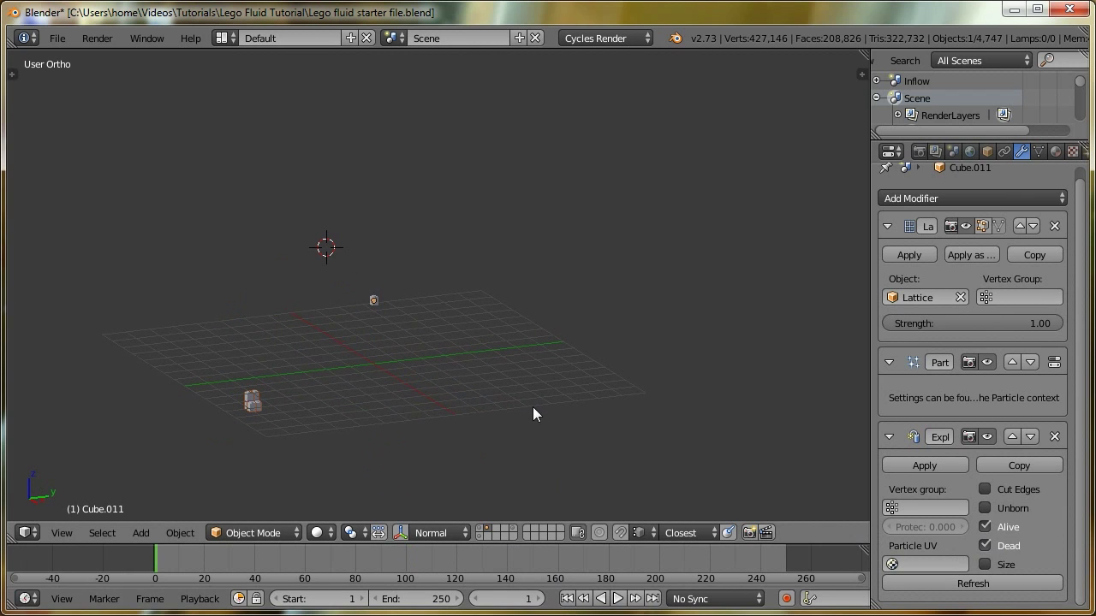
middle_click_drag(514, 417, 365, 445)
key("alt+a")
middle_click_drag(550, 436, 702, 335)
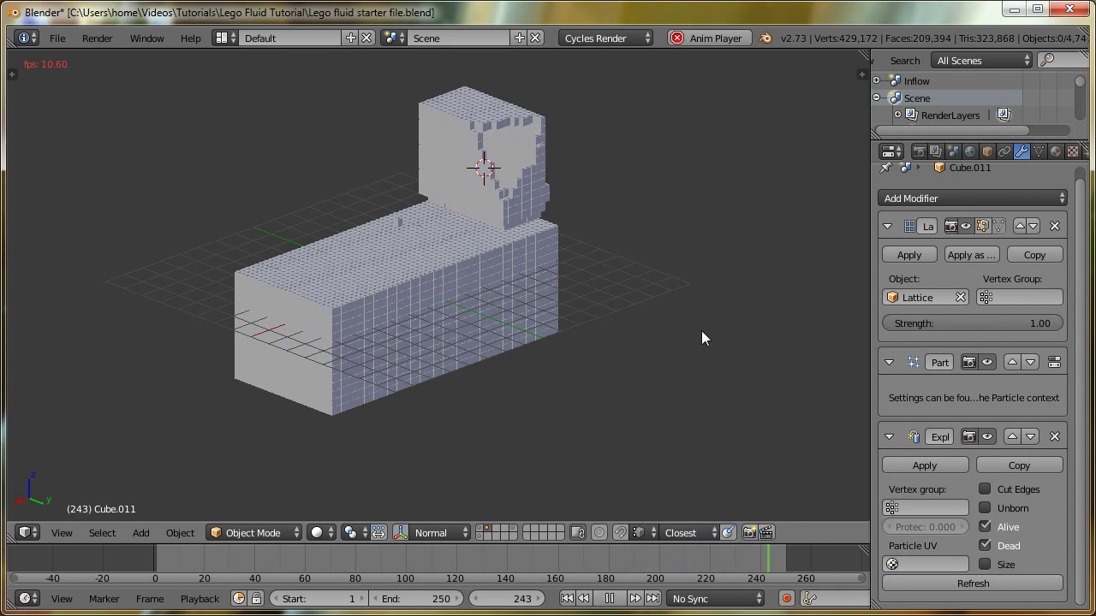
Stop the animation, inspect the exploded bricks from another angle, and open the particle emission settings of the brick mesh
key("Escape")
middle_click_drag(701, 331, 409, 520)
middle_click_drag(606, 344, 313, 404)
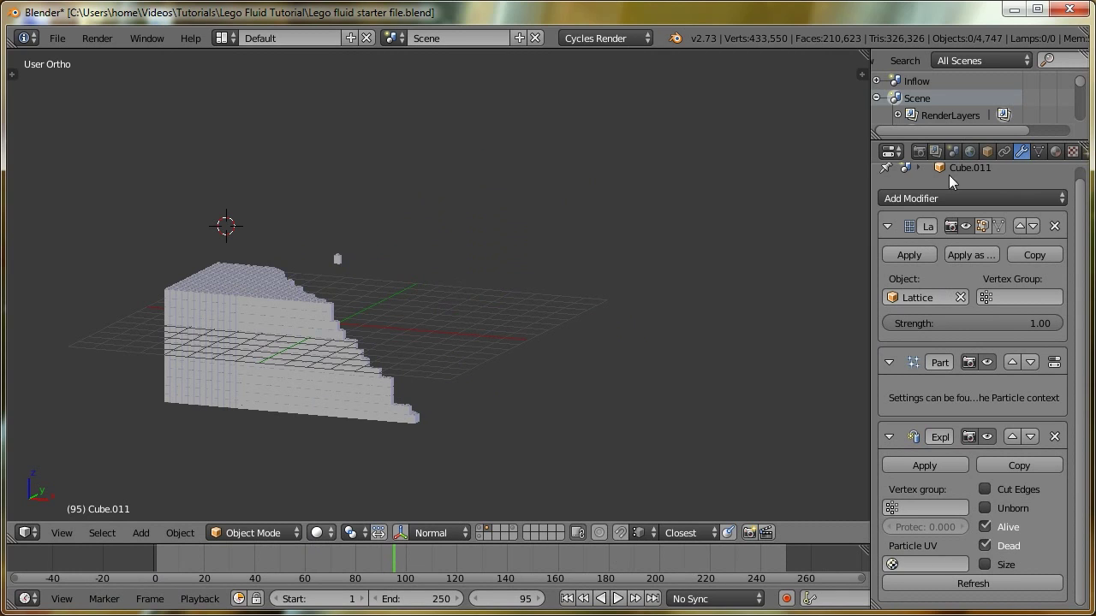
scroll(968, 155, "down", 3)
left_click(961, 152)
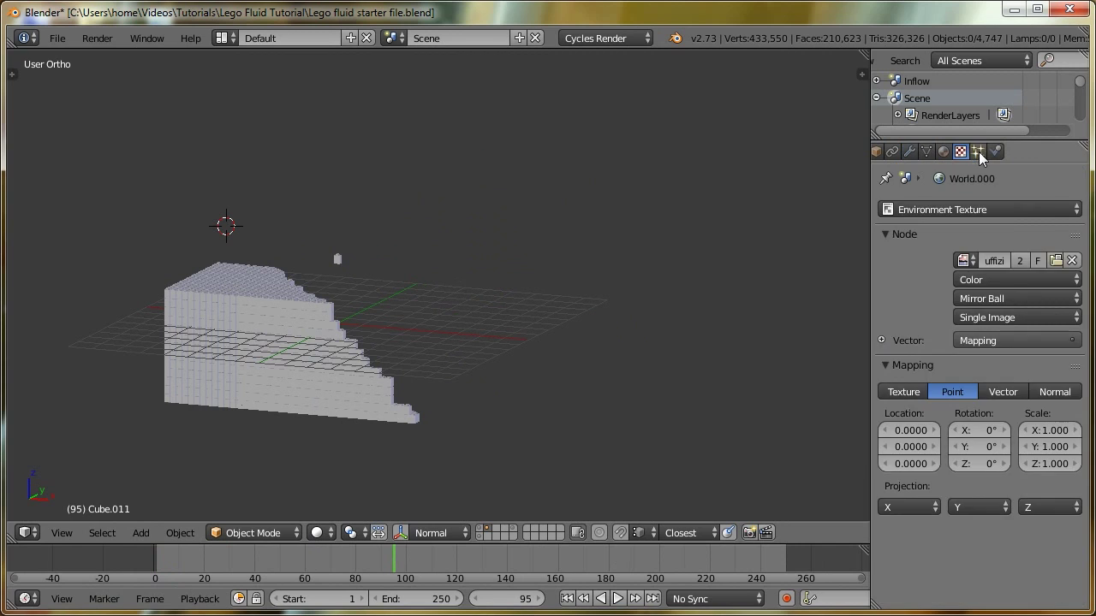
left_click(977, 151)
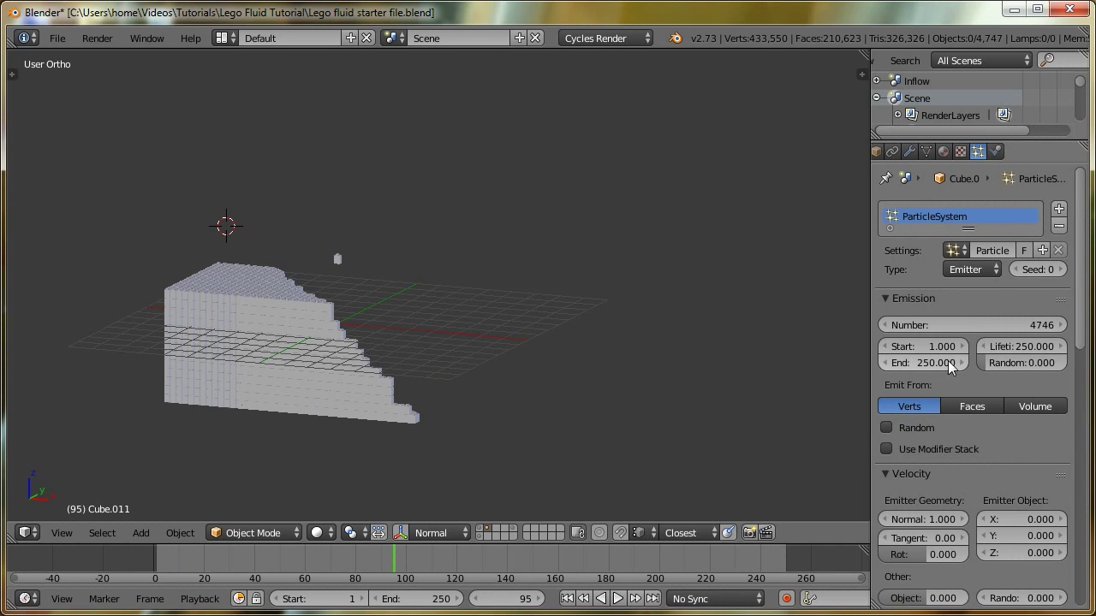
Show layer 1, select the fluid domain, and examine its fluid simulation settings
left_click(481, 530)
left_click(492, 530)
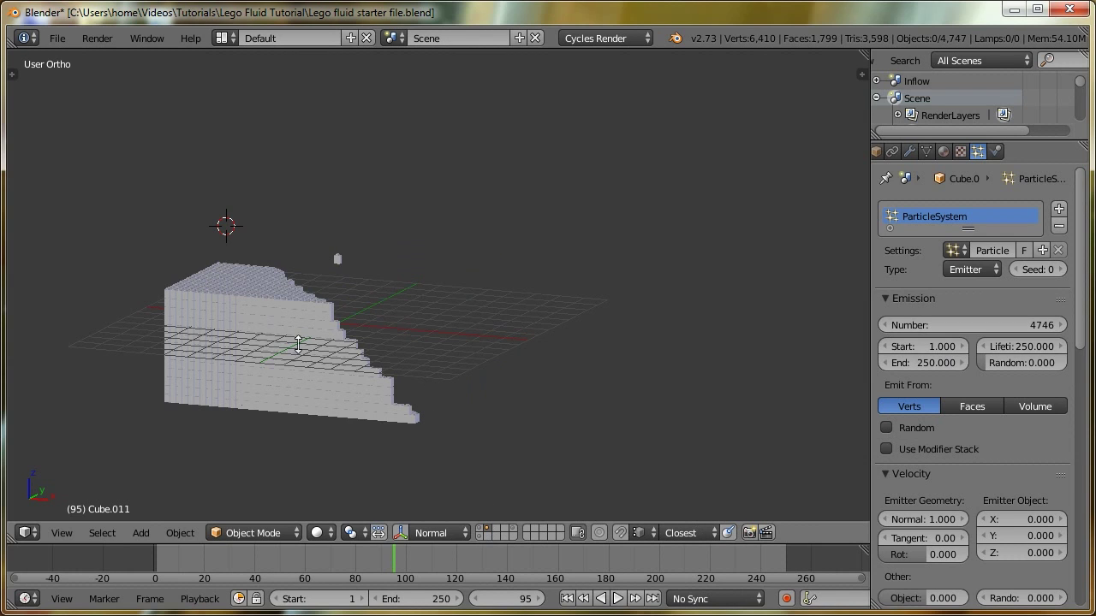
key("1")
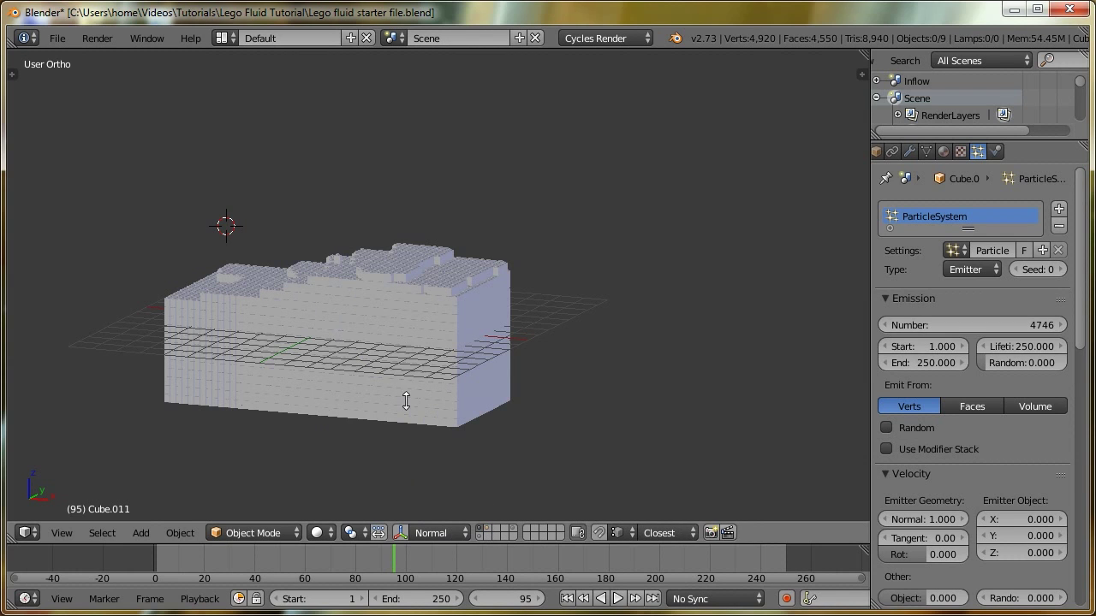
right_click(390, 384)
left_click(996, 152)
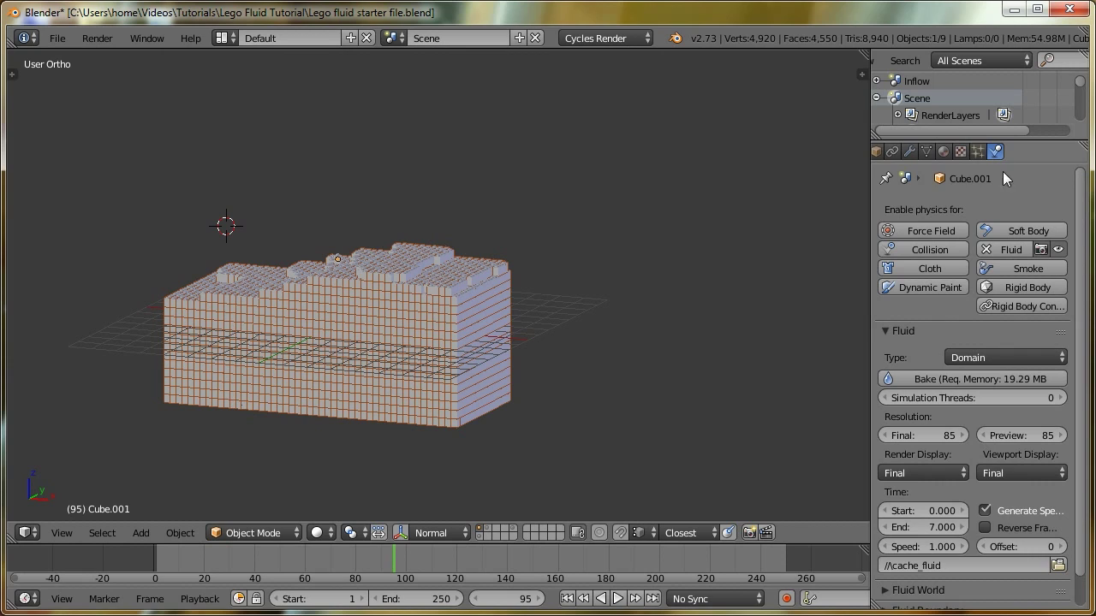
scroll(1028, 528, "down", 1)
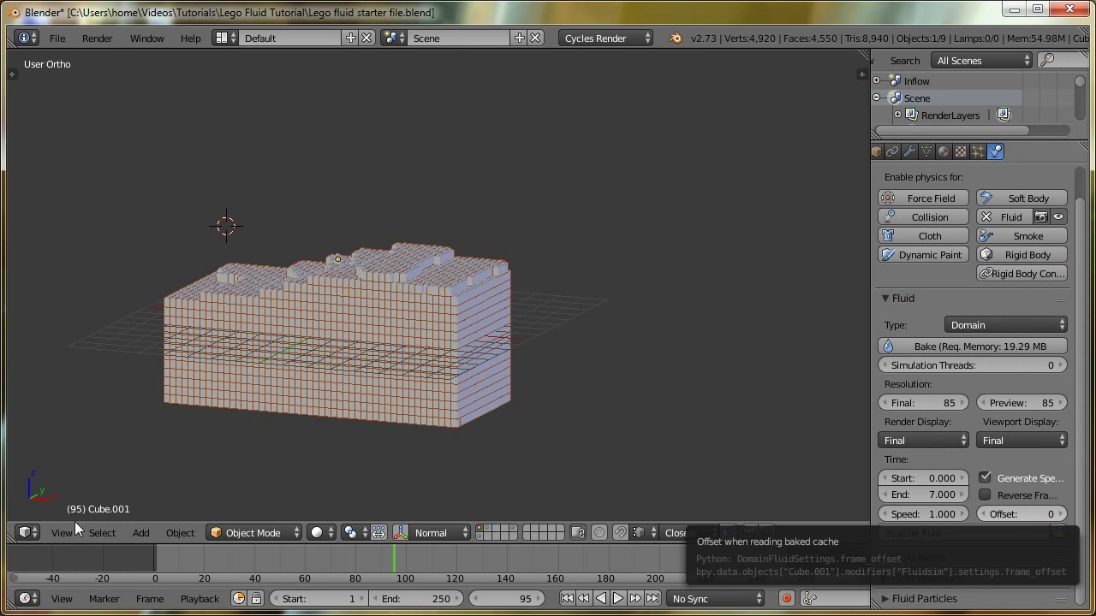
Return to layer 2, select the brick mesh, and set its particle emission End to 50
left_click(492, 531)
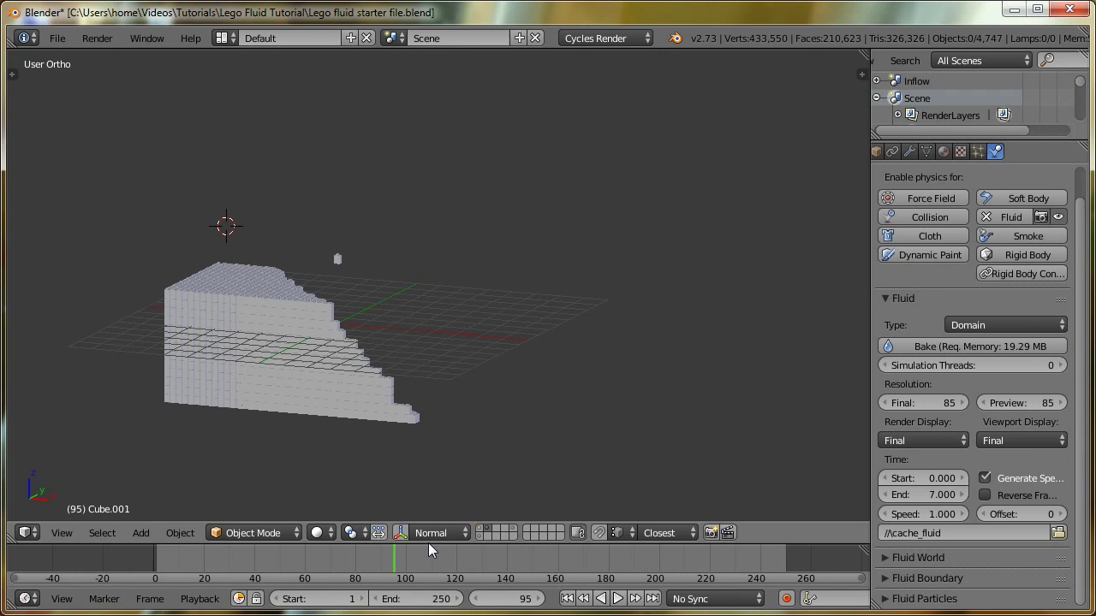
scroll(985, 400, "up", 2)
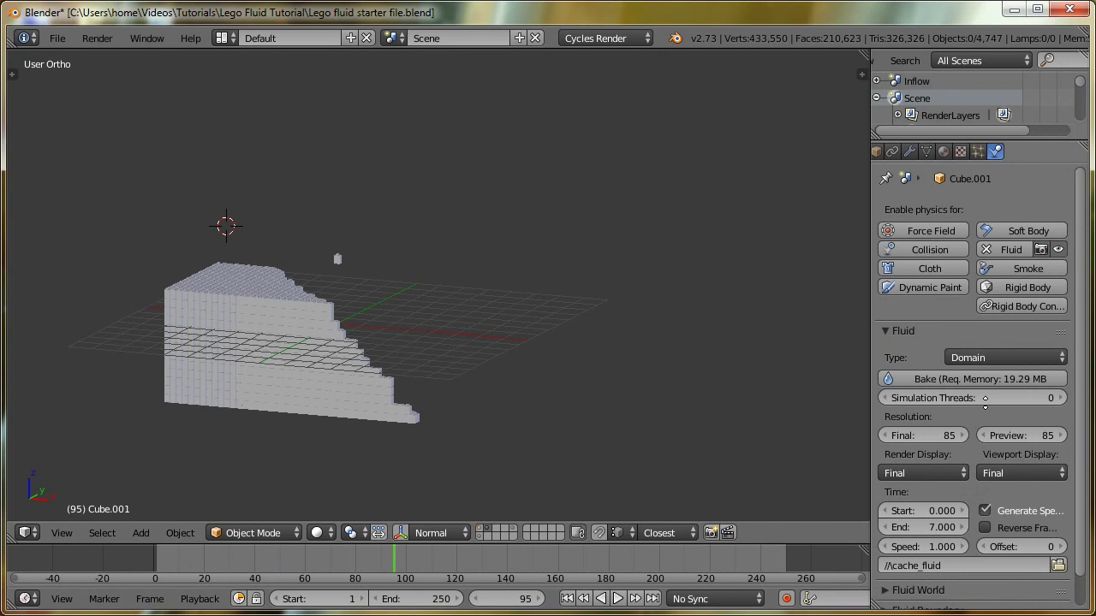
left_click(978, 151)
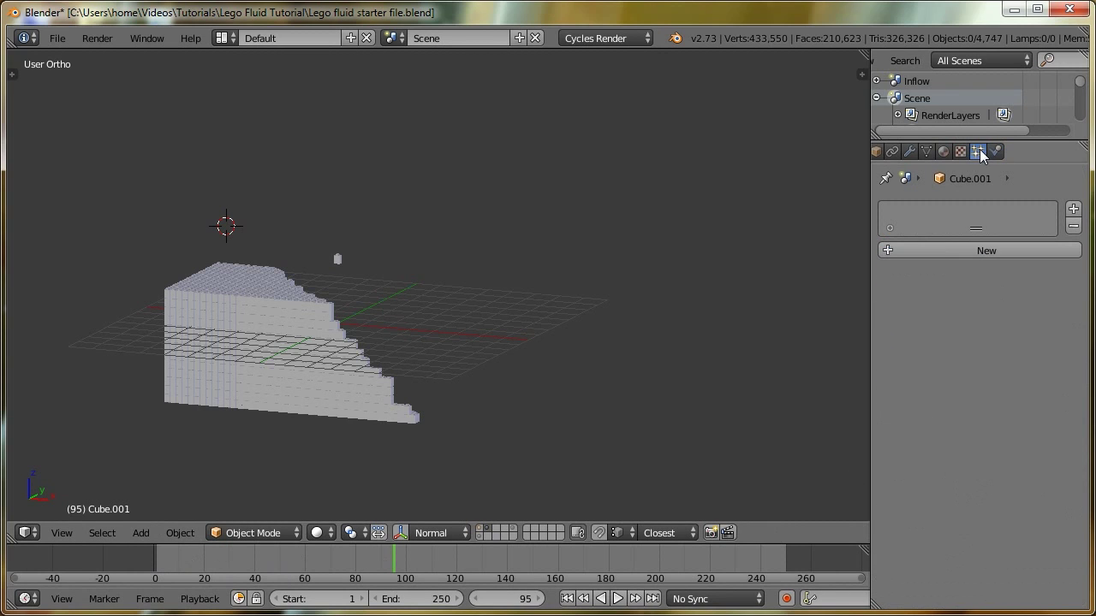
right_click(291, 328)
left_click(928, 365)
type("5")
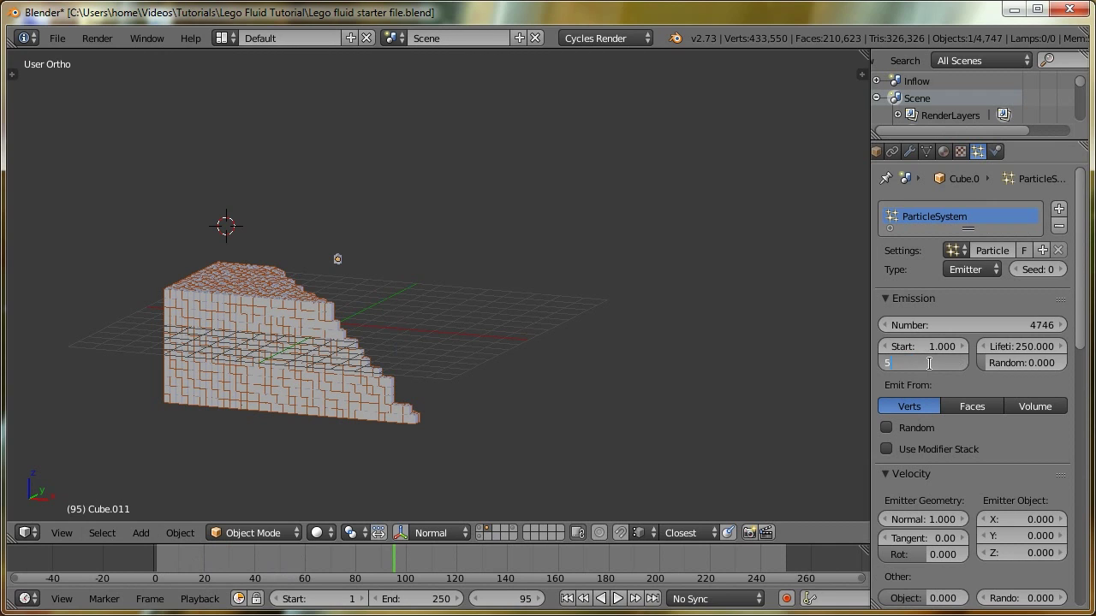
type("0")
key("Return")
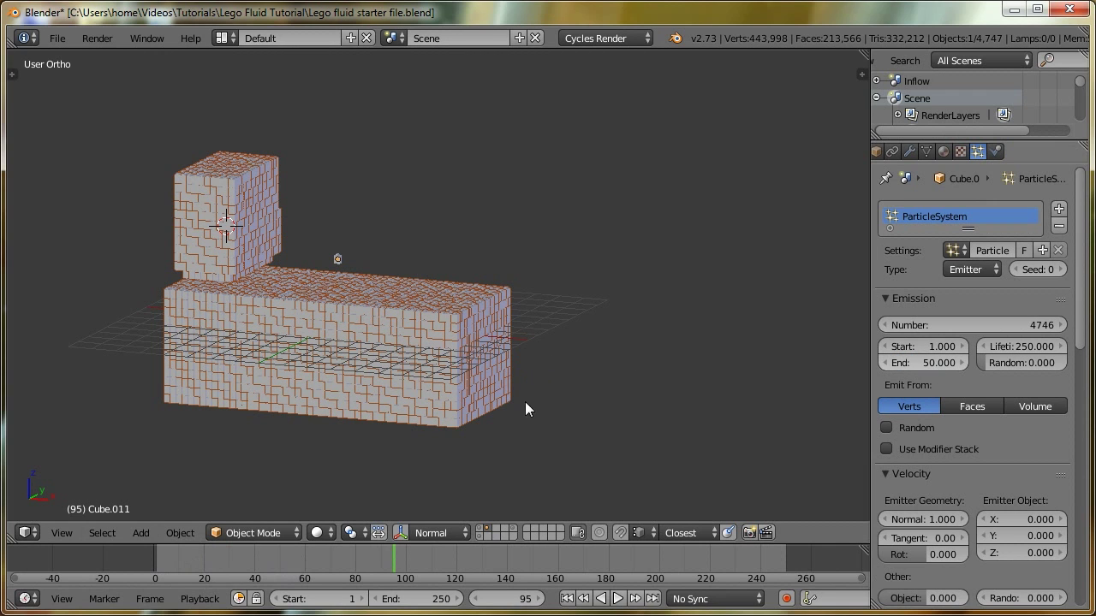
Play the animation from the first frame with nothing selected to check the shortened emission
left_click(569, 600)
key("alt+a")
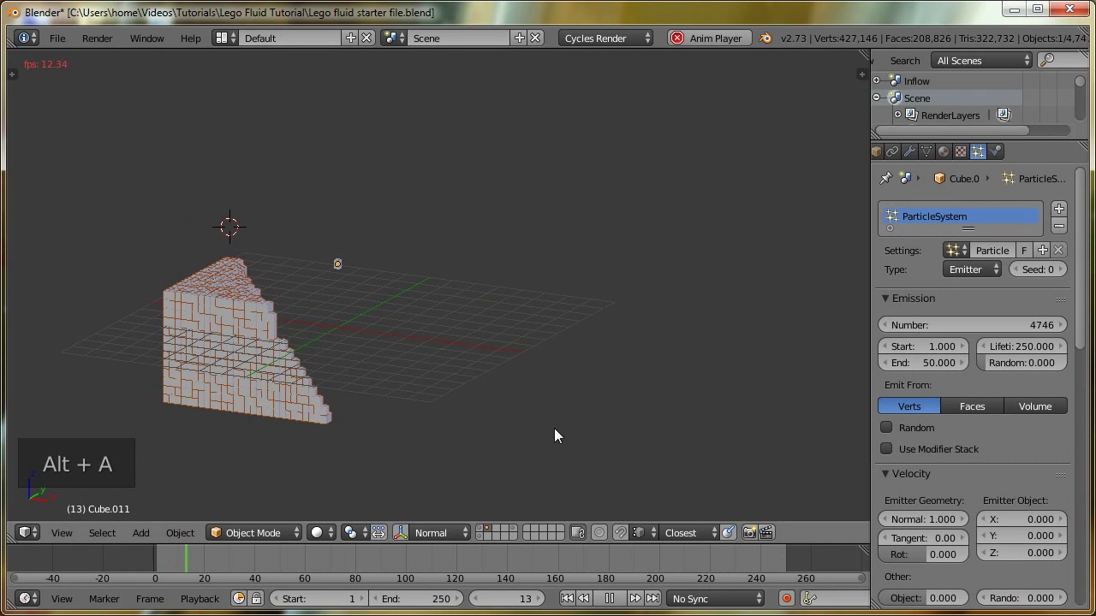
key("a")
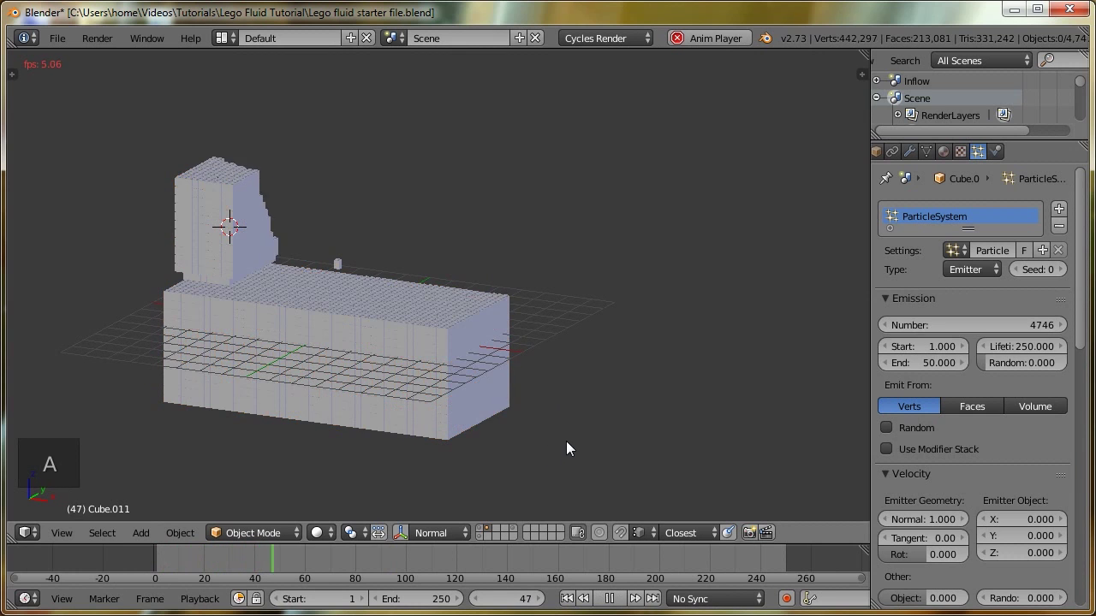
key("Escape")
Step frame by frame through the first five frames to examine how many bricks appear in each
key("Right")
middle_click_drag(306, 408, 286, 360)
scroll(286, 366, "up", 1)
middle_click_drag(274, 420, 276, 463, "shift")
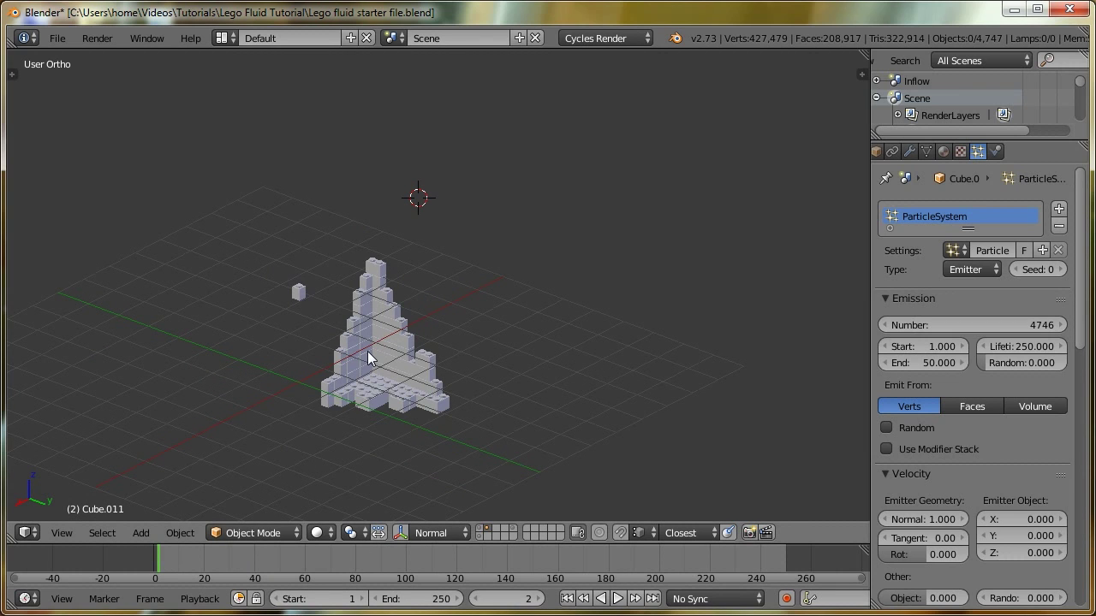
key("Left")
key("Right")
key("Right")
key("Right")
key("Right")
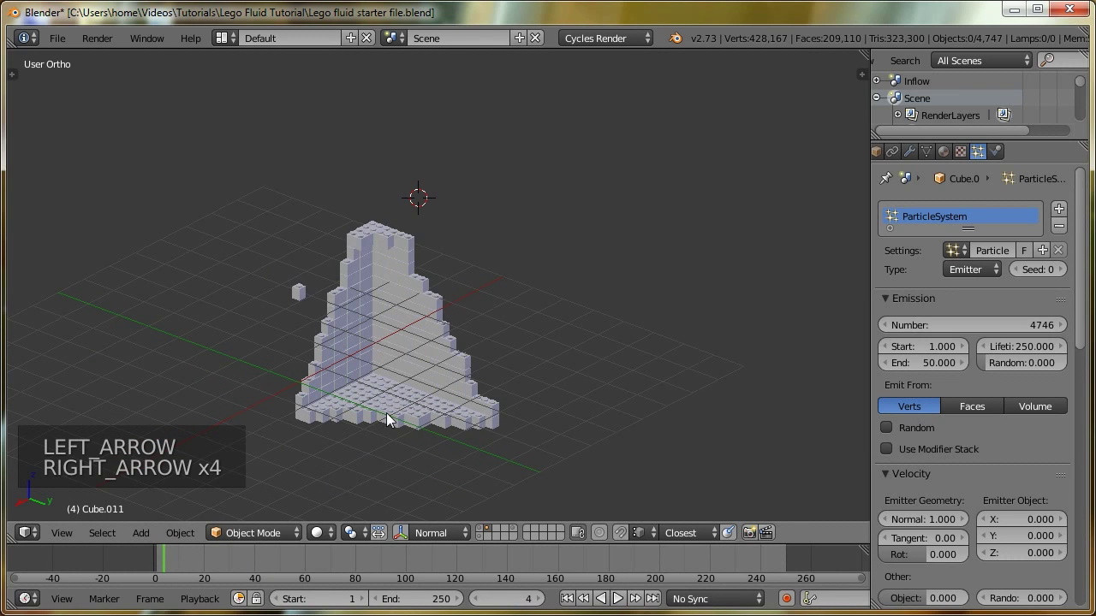
key("Right")
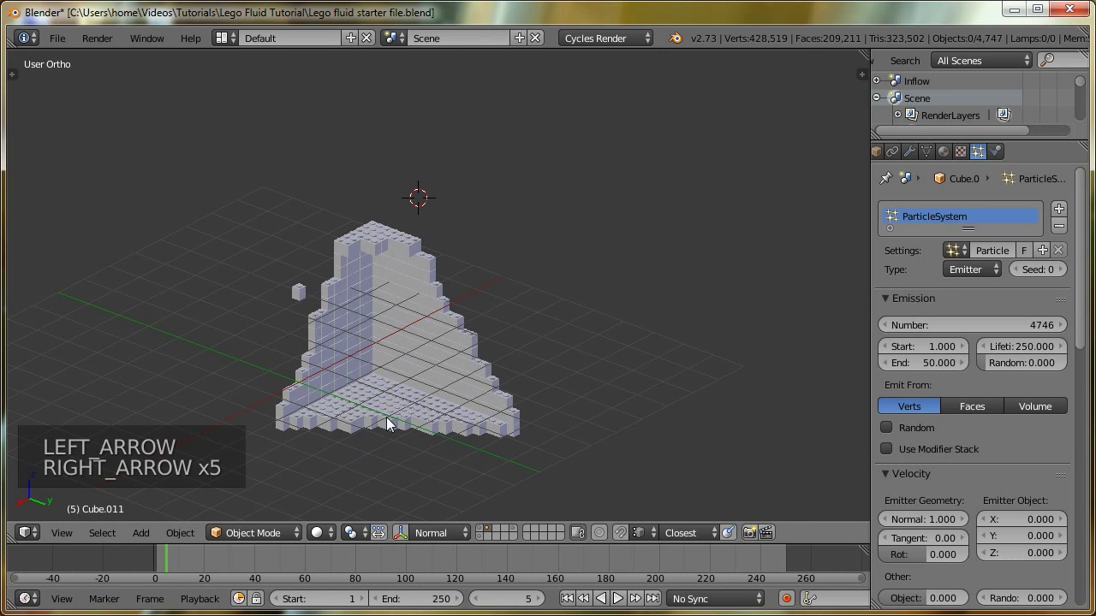
Restore the particle emission End to 250
left_click(931, 361)
type("250")
key("Return")
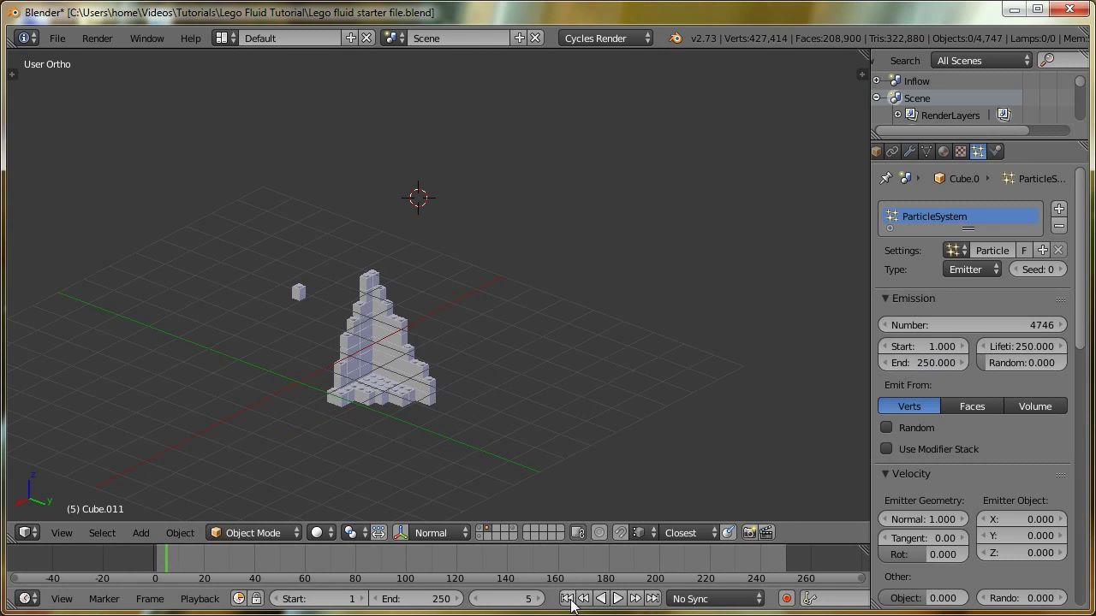
Replay the animation, stop it, and step forward to frame 10 to examine the slower brick build-up
key("alt+a")
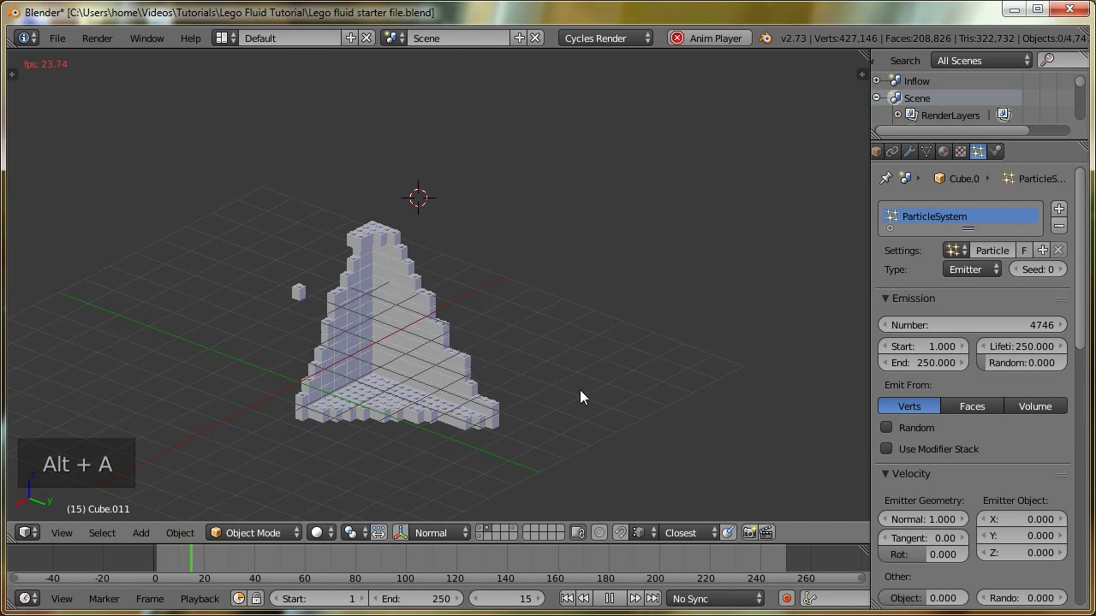
key("Escape")
key("Right")
key("Right")
middle_click_drag(595, 405, 460, 428)
key("Right")
key("Right")
key("Right")
key("Right")
key("Right")
key("Right")
key("Right")
key("Right")
key("Right")
scroll(459, 428, "up", 2)
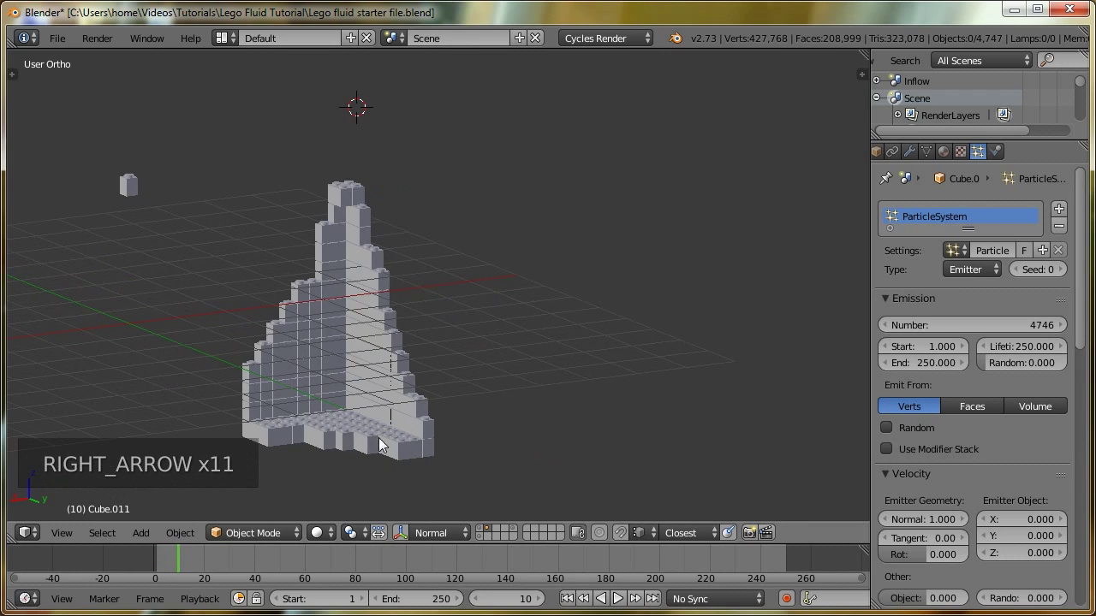
Step backward and forward through the opening frames up to frame 15, viewing the brick pile from several angles
middle_click_drag(380, 444, 408, 435)
key("Left")
key("Left")
key("Left")
key("Left")
key("Left")
key("Left")
key("Left")
key("Left")
key("Left")
key("Left")
key("Left")
key("Left")
key("Left")
key("Left")
key("Left")
key("Left")
key("Right")
key("Right")
key("Right")
key("Right")
key("Right")
key("Right")
key("Right")
key("Right")
key("Right")
key("Right")
key("Right")
key("Right")
key("Right")
key("Right")
key("Right")
key("Right")
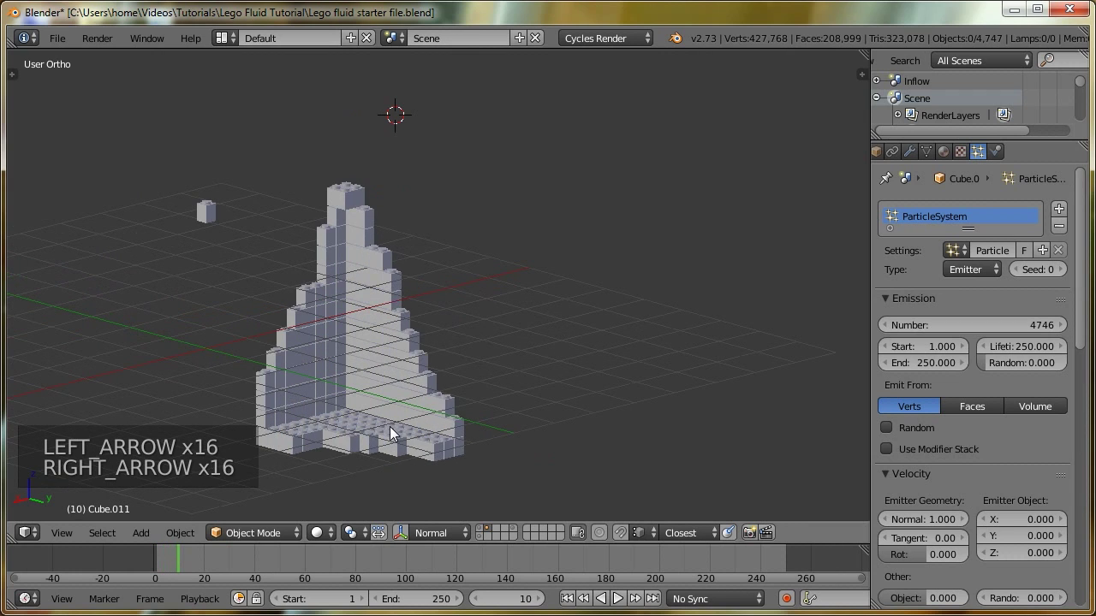
key("Right")
key("Right")
key("Right")
key("Right")
key("Right")
key("Right")
key("Right")
middle_click_drag(369, 426, 509, 427)
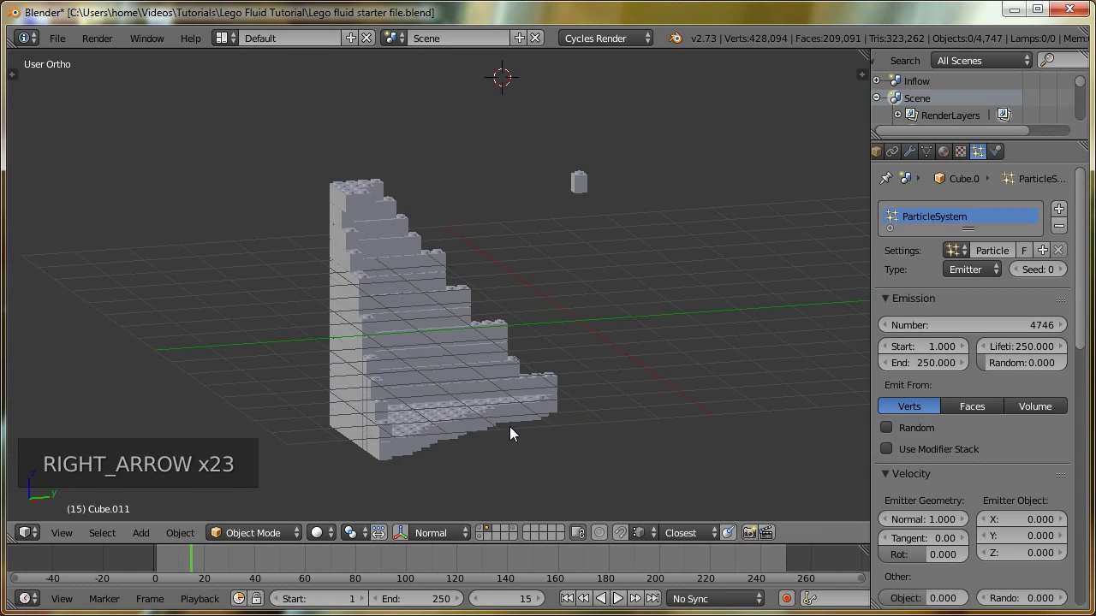
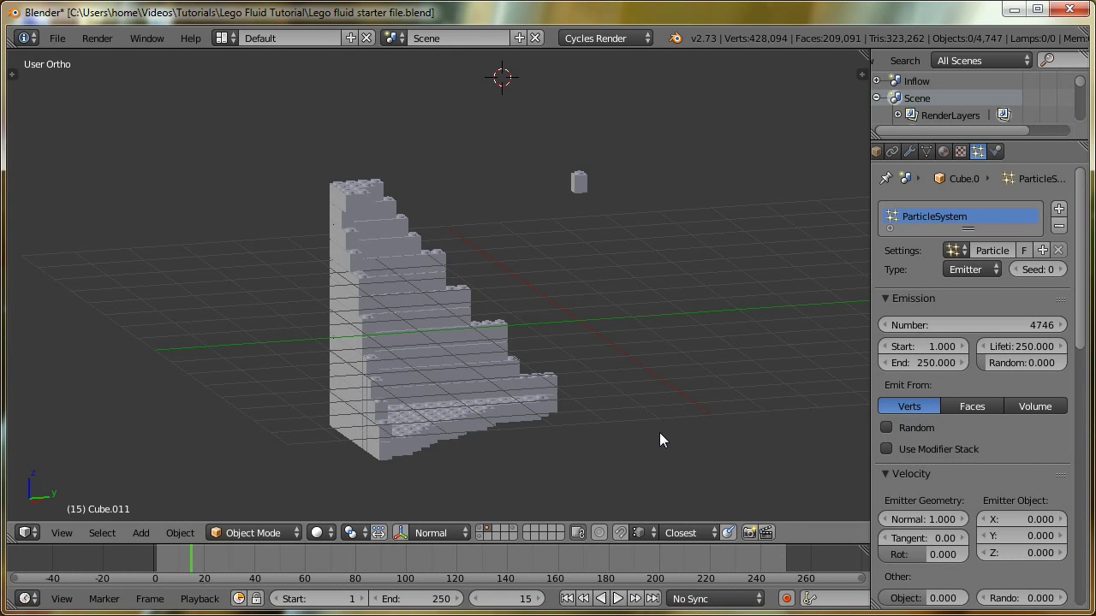
Scrub the timeline to frames 90 and 249 and back to 96, inspecting the brick structure at each stage
middle_click_drag(659, 432, 413, 408)
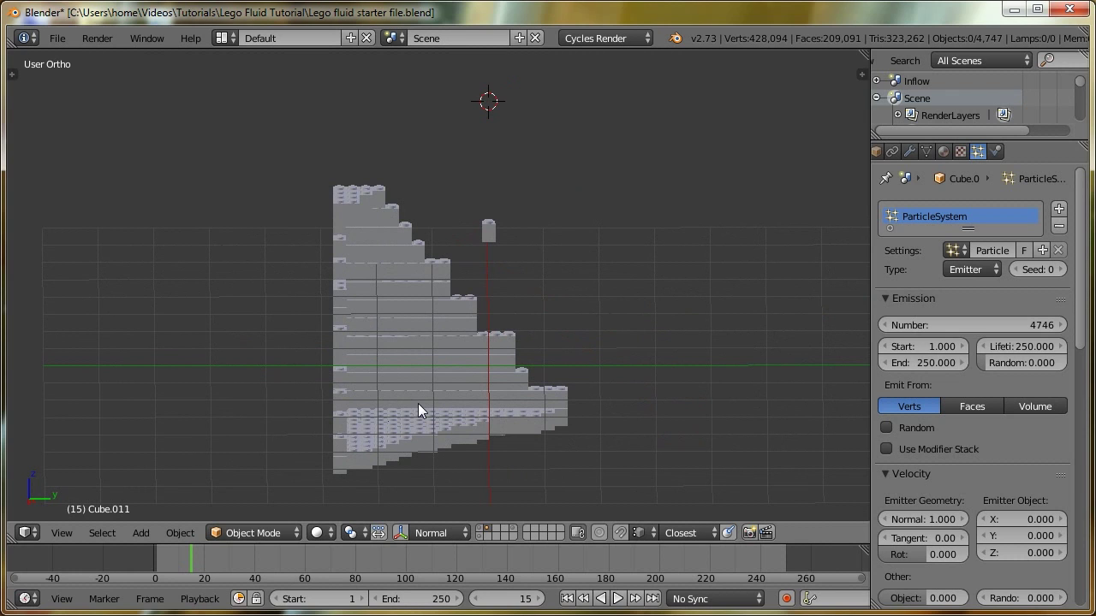
left_click_drag(340, 570, 389, 560)
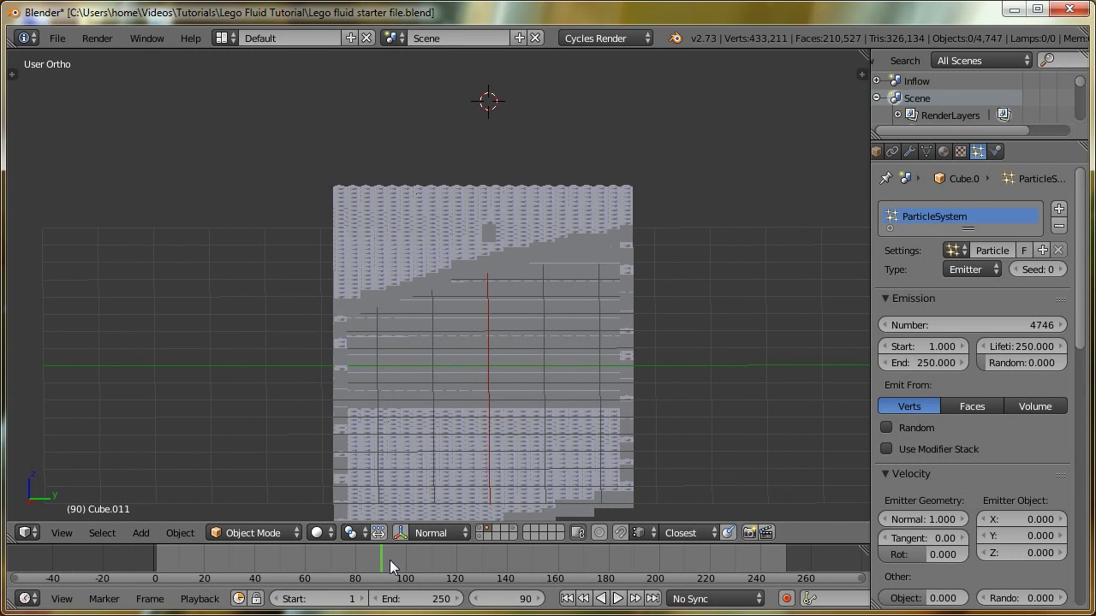
left_click_drag(509, 567, 715, 560)
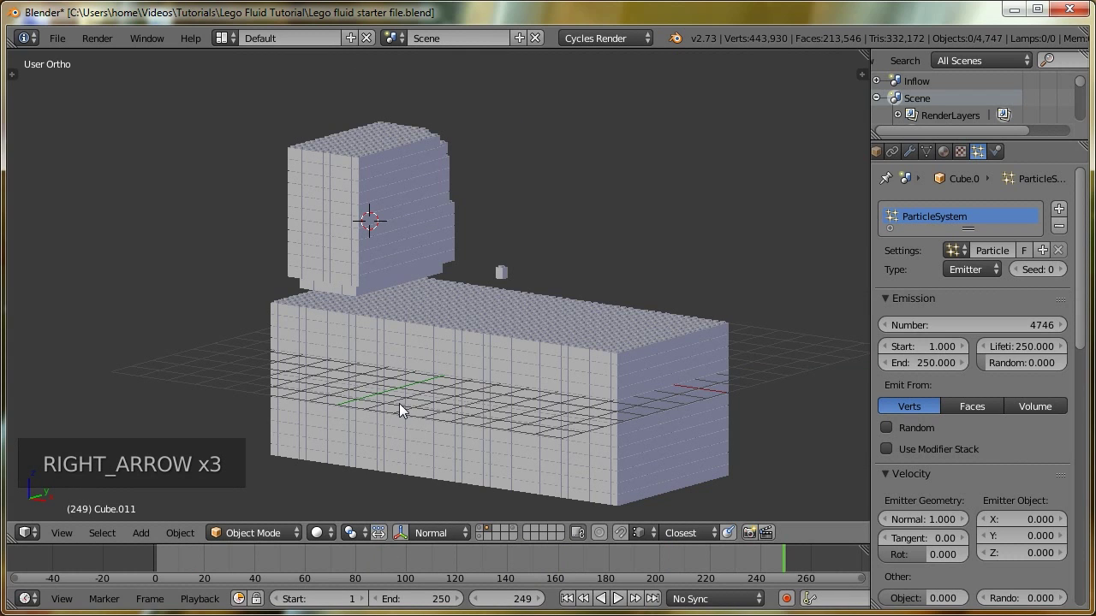
middle_click_drag(450, 406, 436, 400)
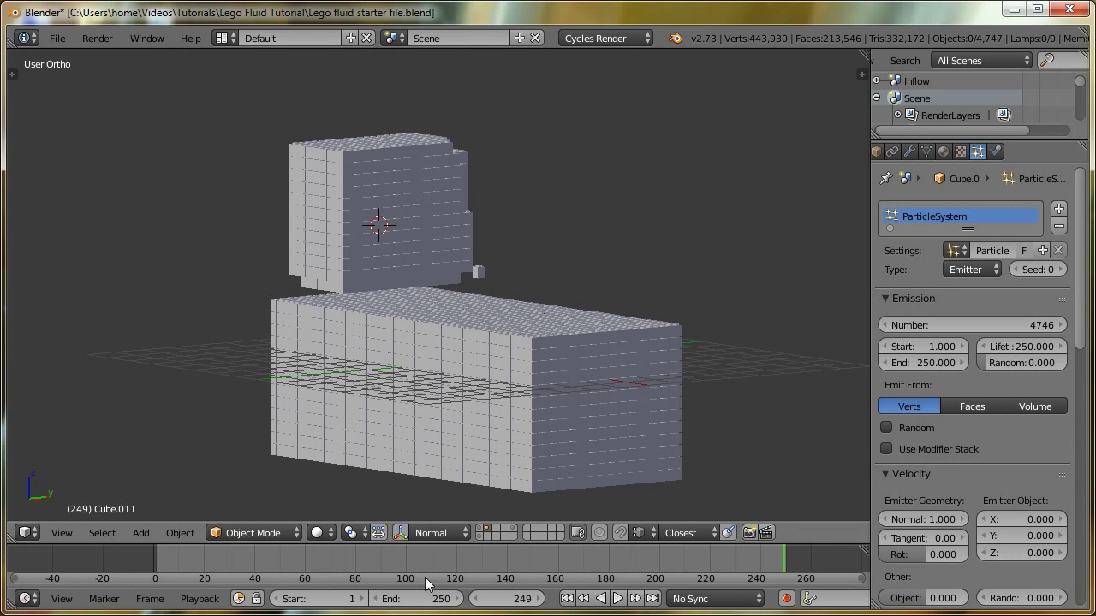
left_click_drag(518, 566, 396, 561)
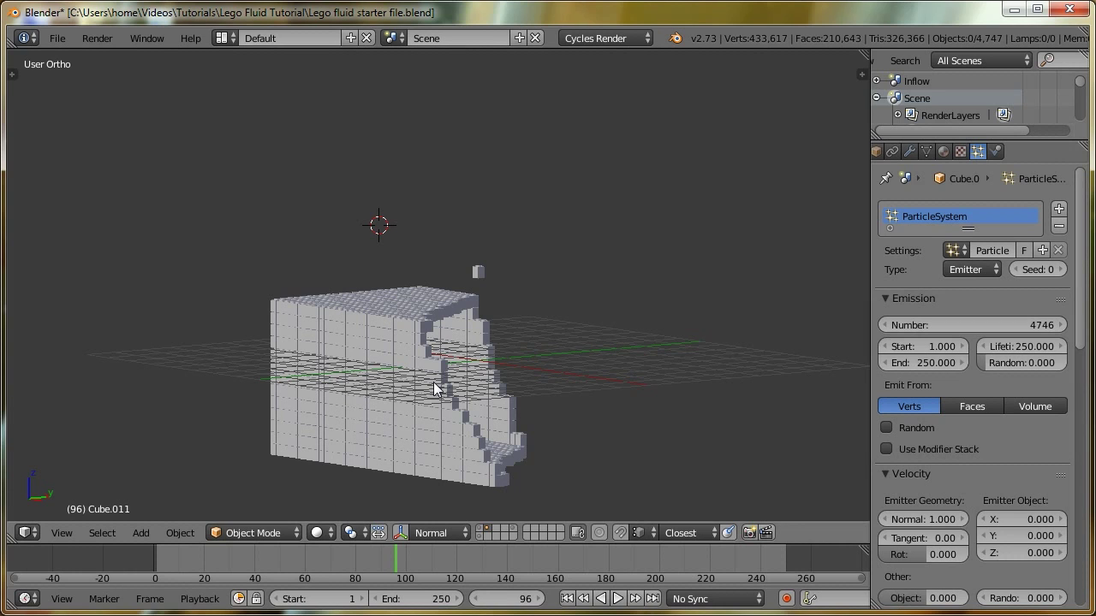
scroll(440, 374, "down", 1)
scroll(454, 325, "up", 2)
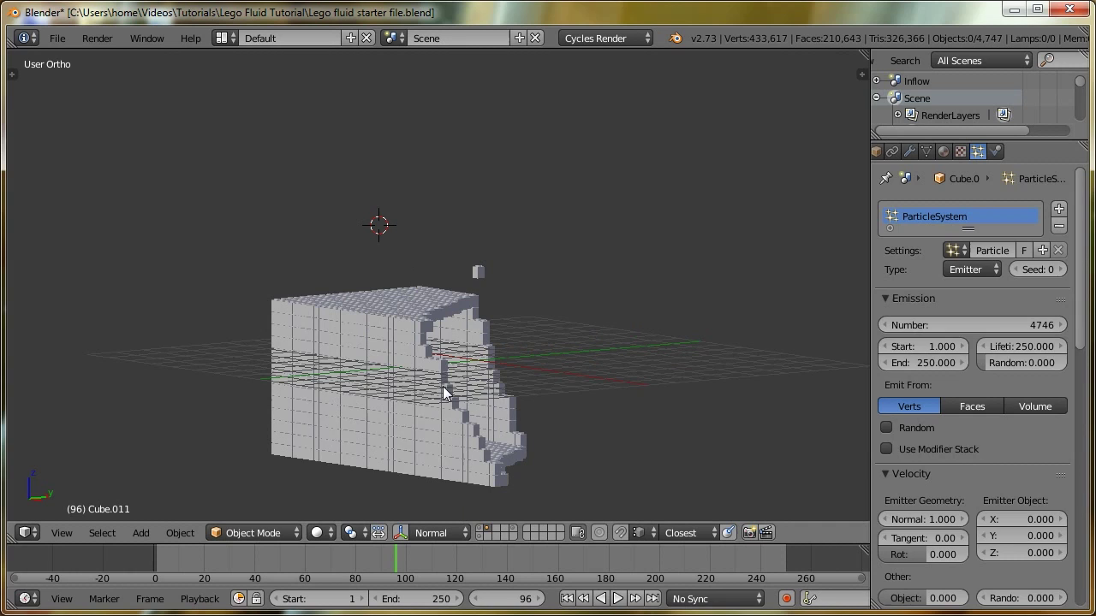
Select the single Lego brick floating beside the structure and duplicate it in place
right_click(478, 272)
key("n")
key("n")
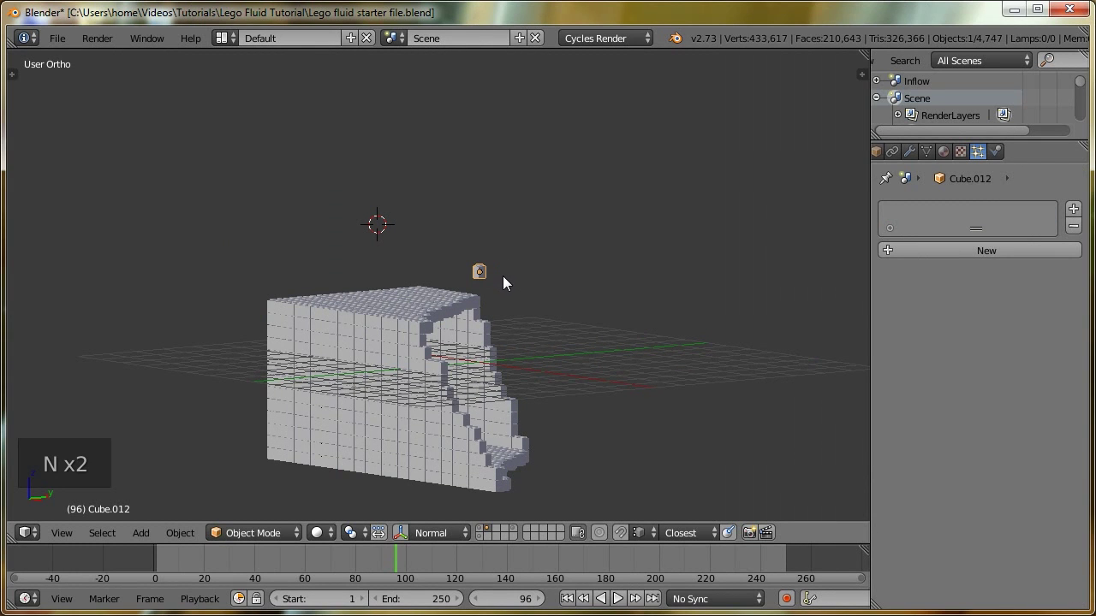
key("g")
right_click(477, 272)
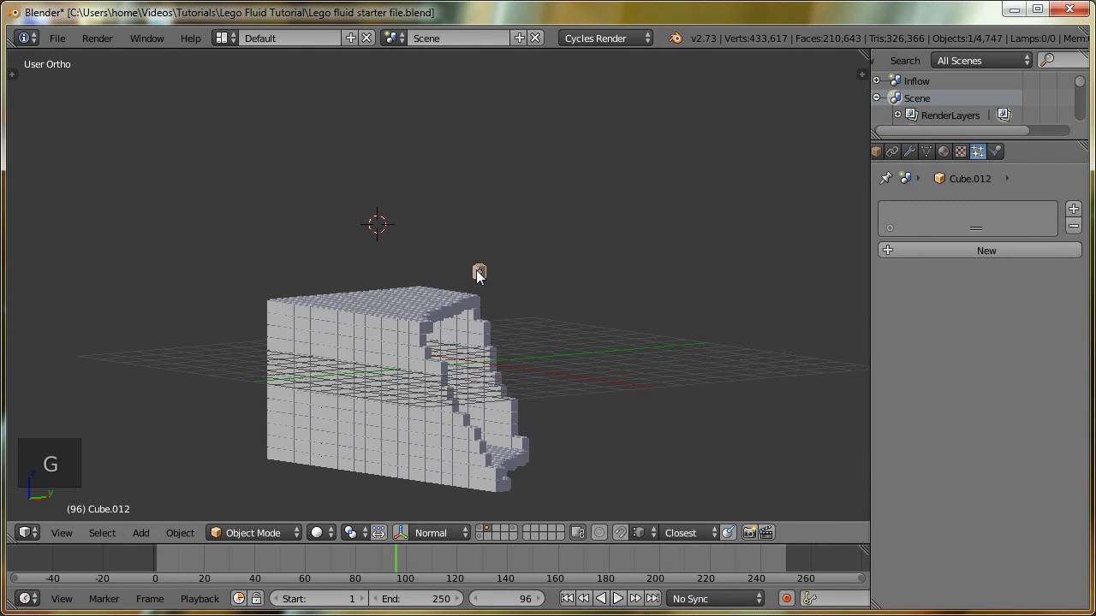
key("shift+d")
right_click(518, 286)
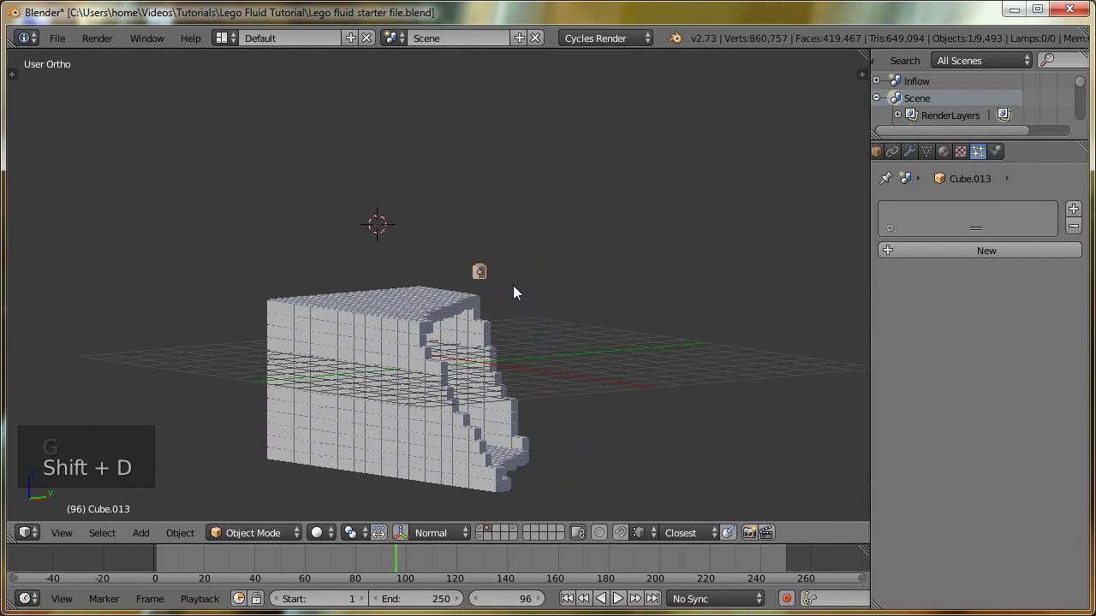
Move the duplicated brick to layer 3, display that layer, and clear the brick's parent
key("m")
key("2")
key("3")
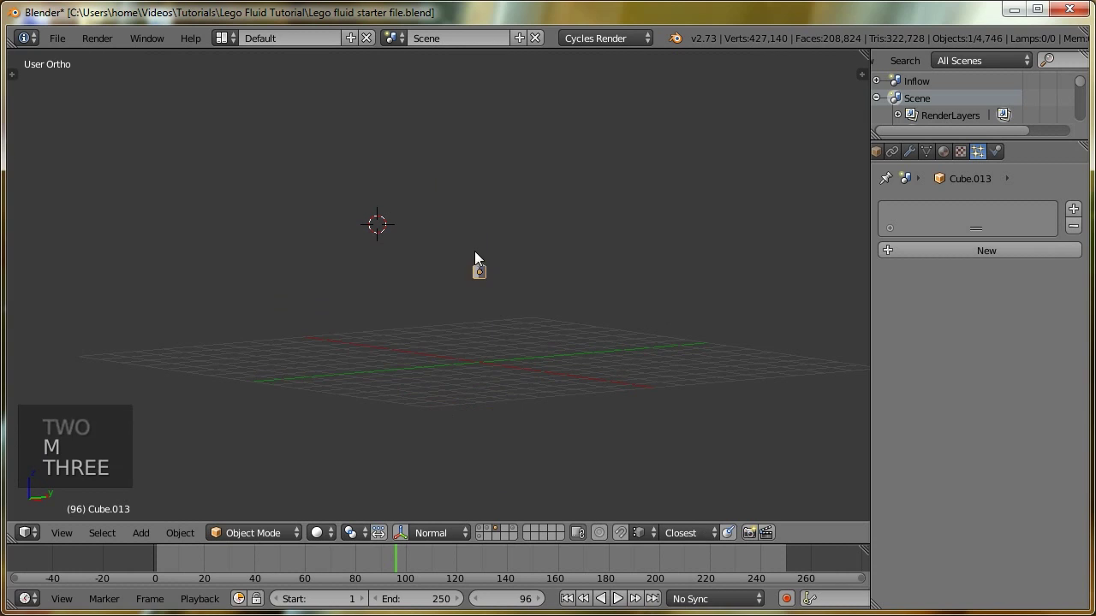
key("alt+p")
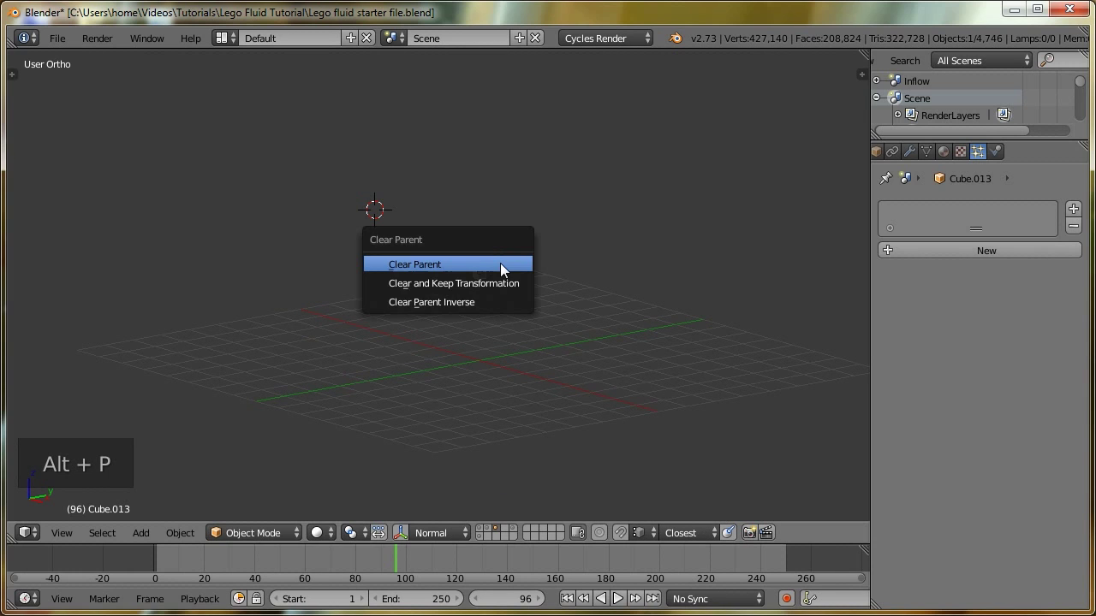
left_click(493, 264)
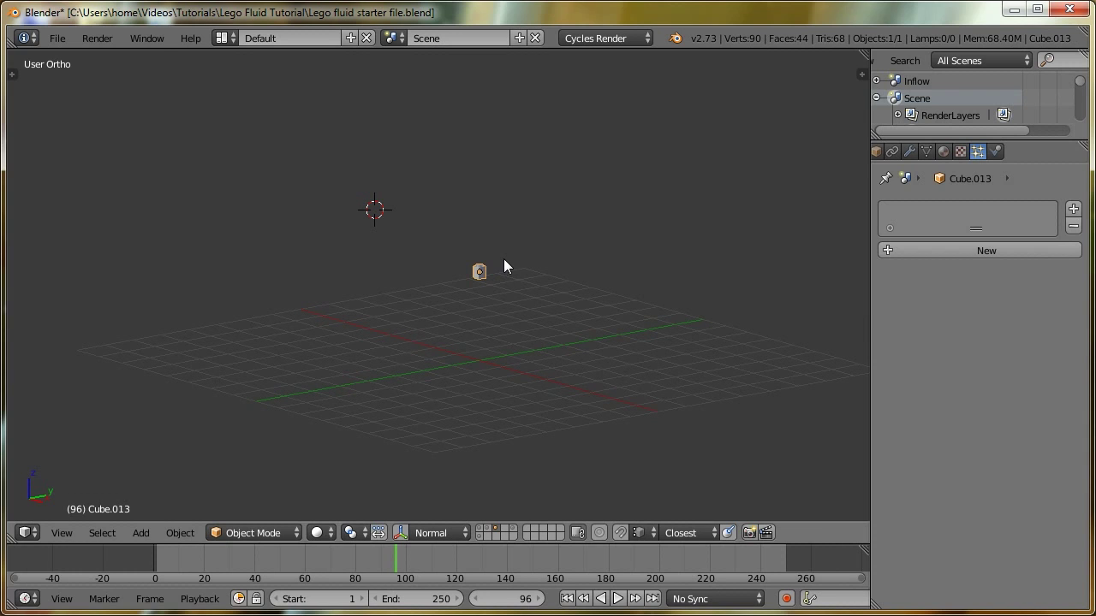
Enable rigid body physics on the duplicated brick and set its collision shape to Box
left_click(994, 151)
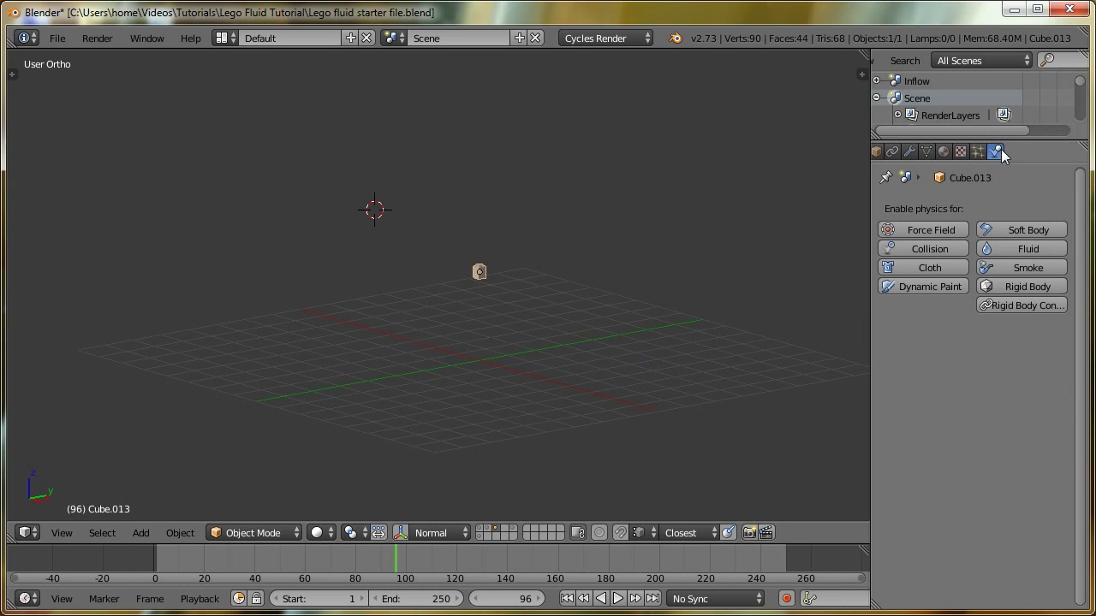
left_click(1020, 286)
middle_click_drag(782, 323, 477, 297)
scroll(454, 328, "up", 7)
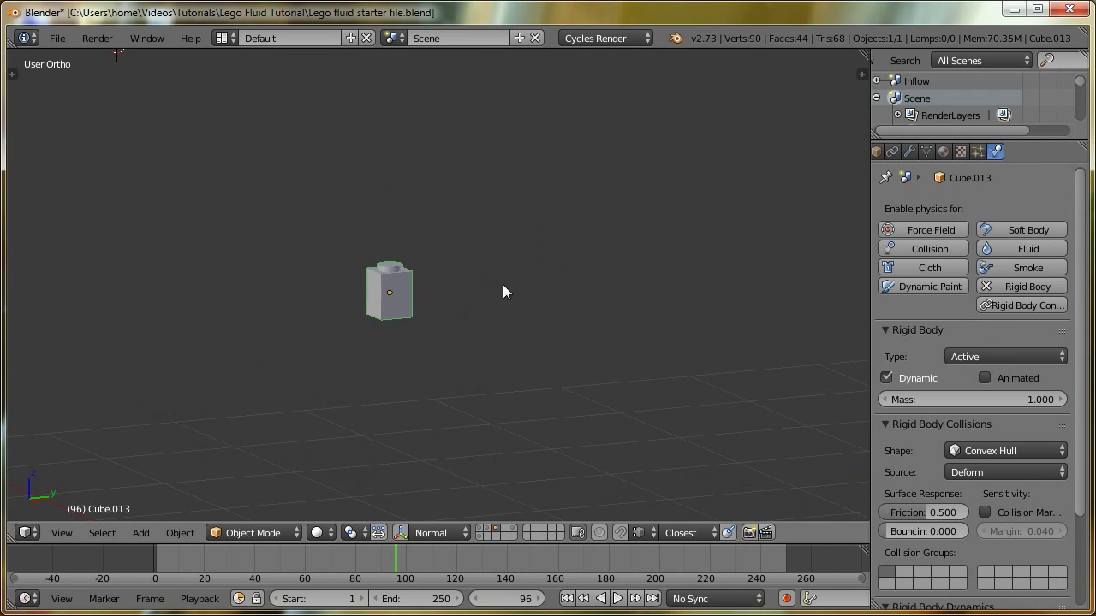
left_click(991, 452)
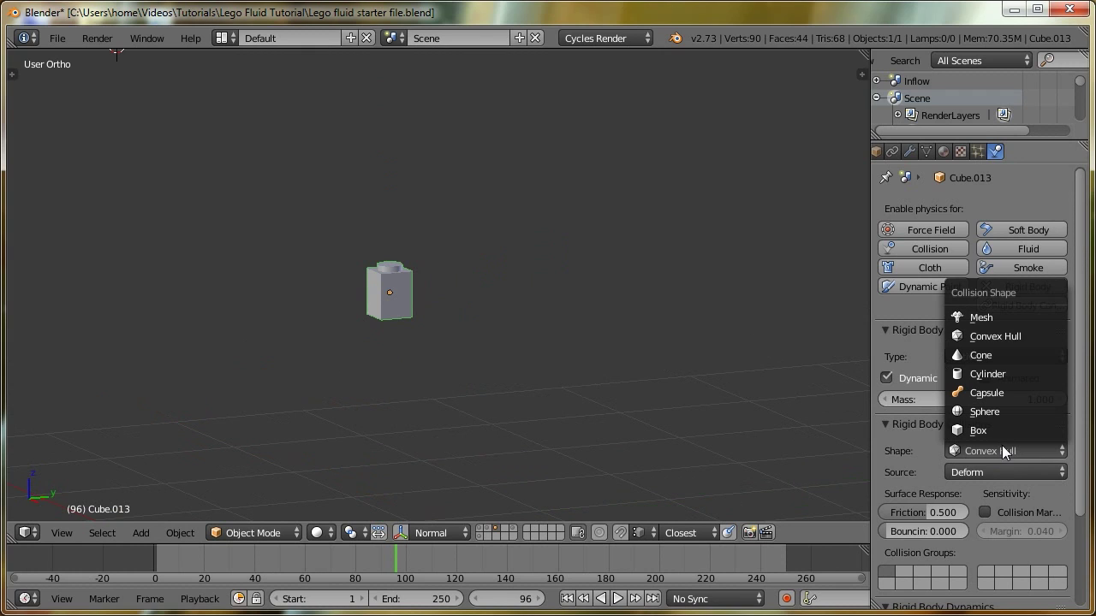
left_click(993, 429)
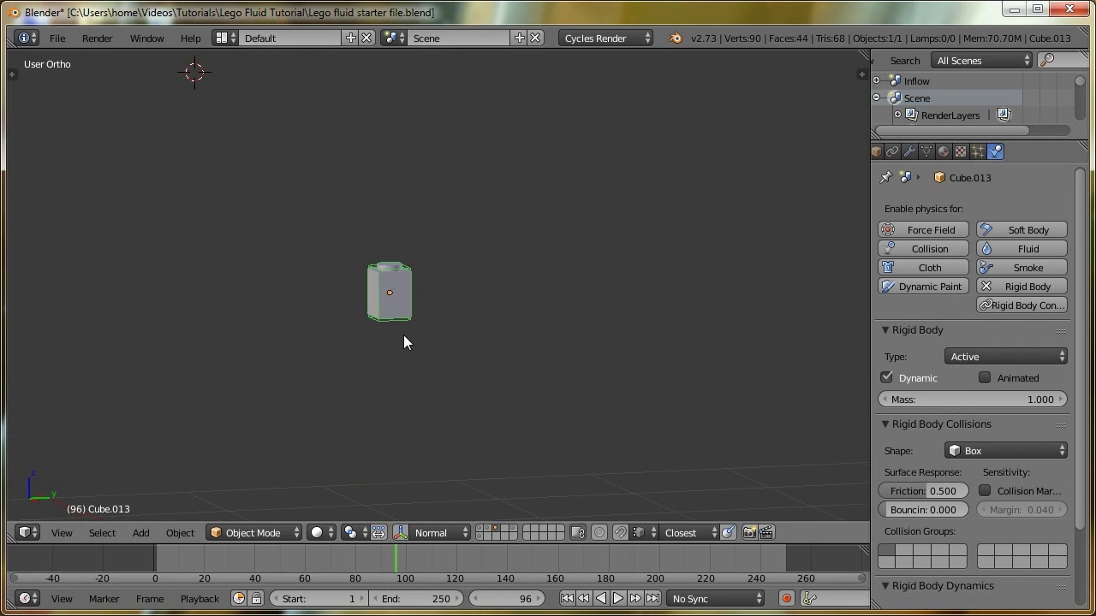
Move all of the brick's mesh geometry down about 0.02 units along Z so the brick fits inside its box collision bounds
scroll(399, 293, "up", 6)
scroll(505, 385, "up", 1)
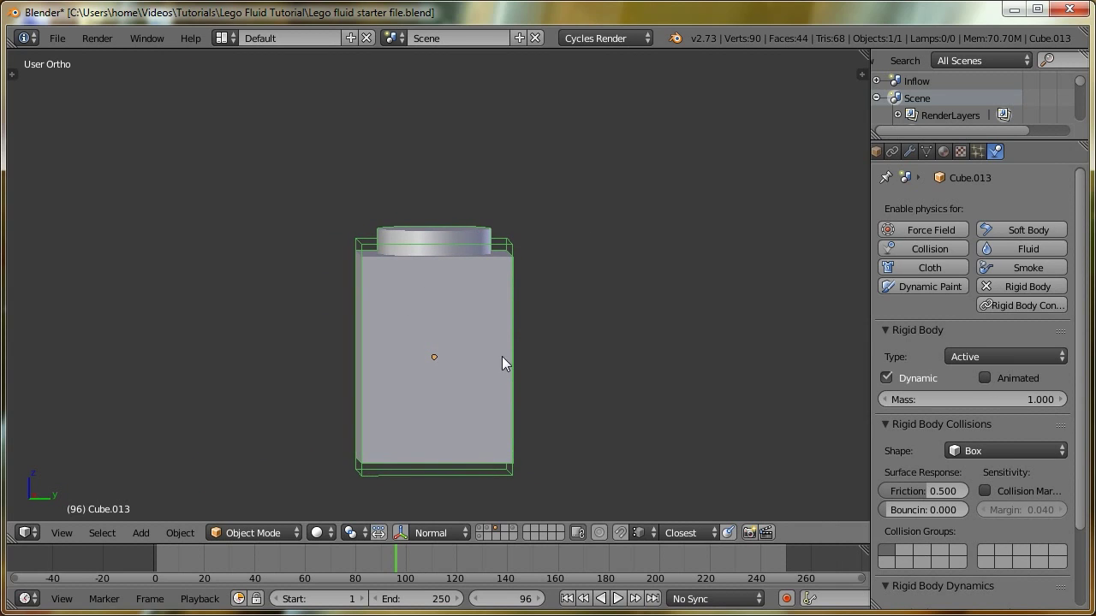
middle_click_drag(575, 392, 561, 390)
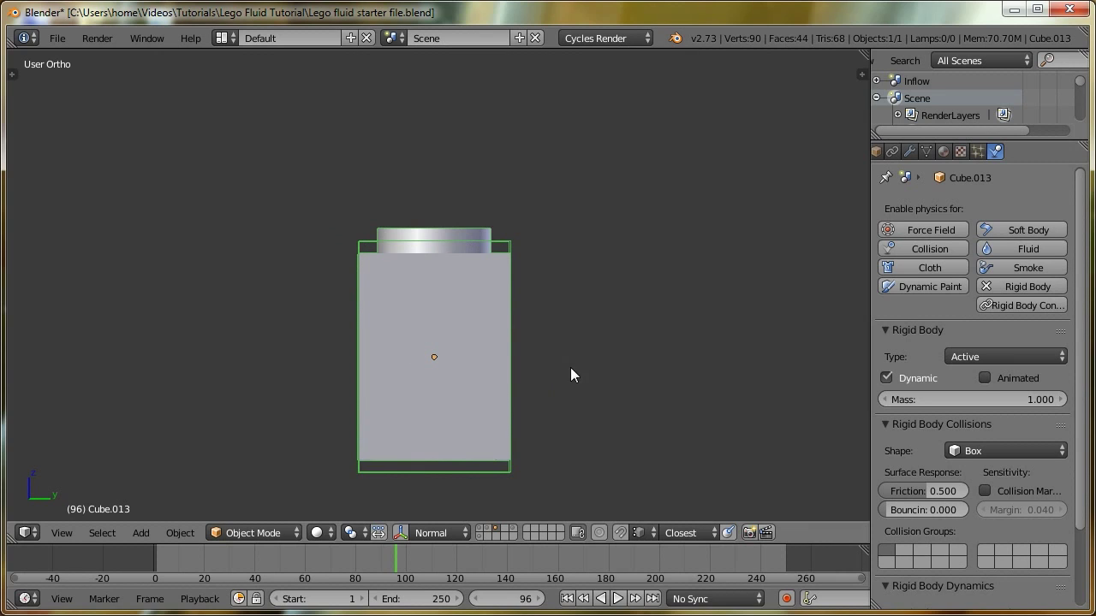
left_click(925, 151)
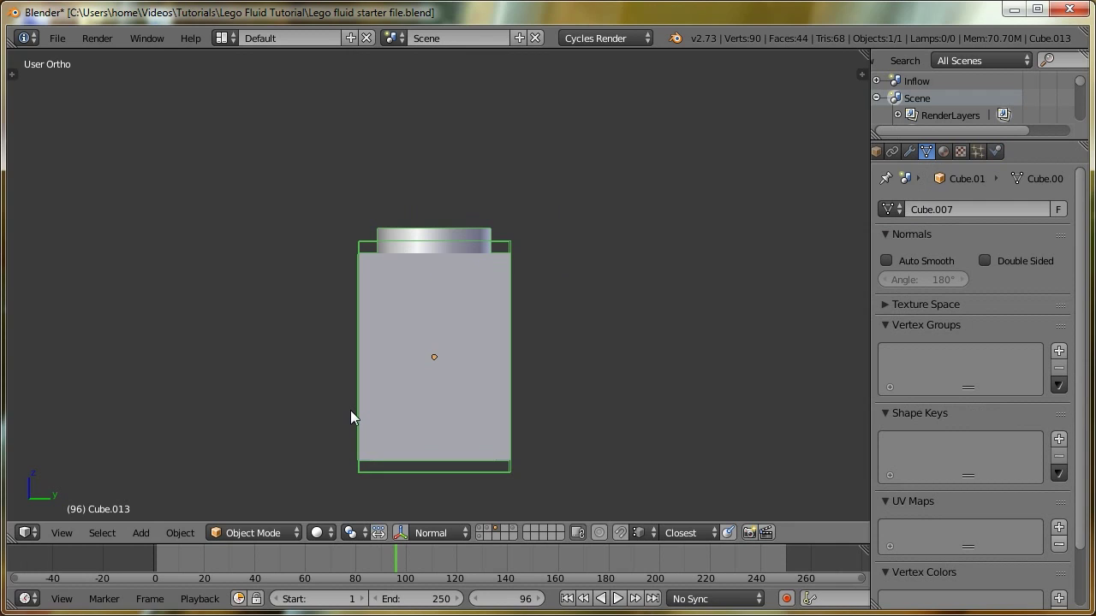
key("Tab")
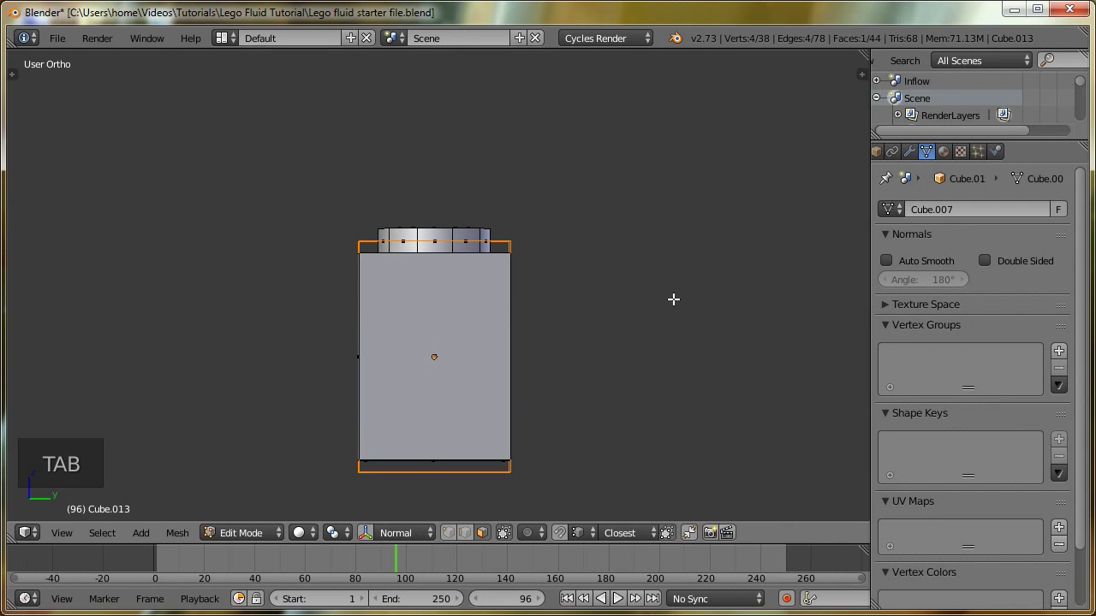
key("a")
key("a")
key("a")
key("a")
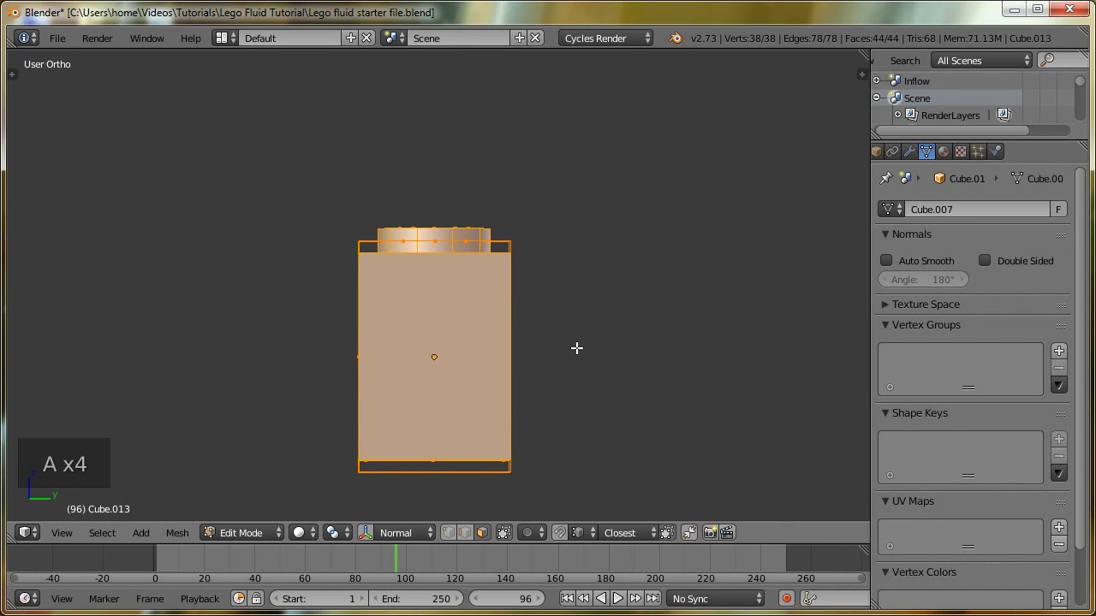
key("g")
key("z")
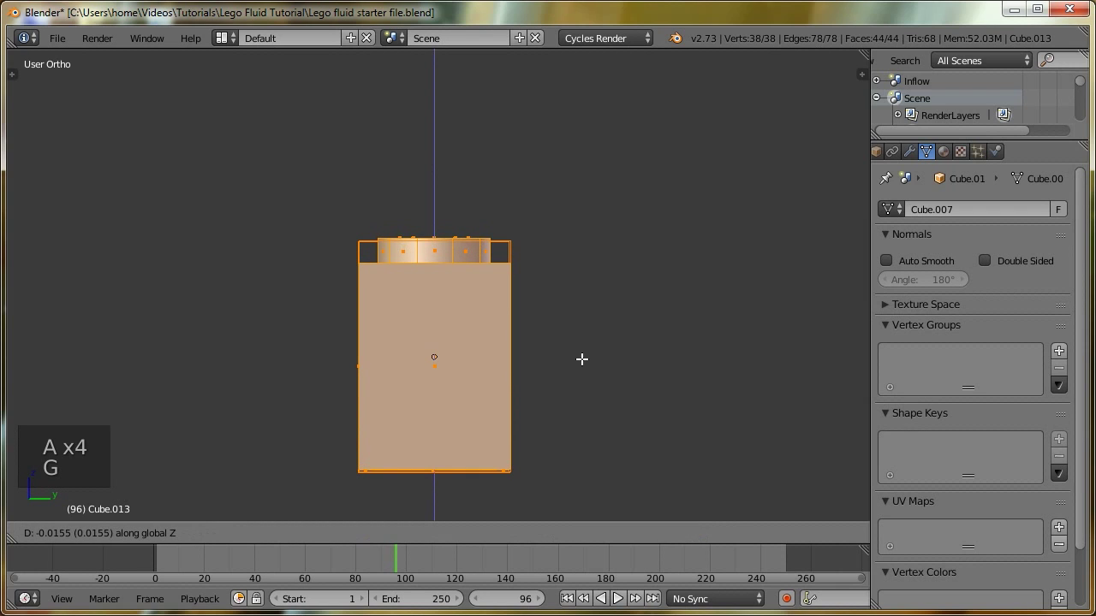
left_click(594, 382)
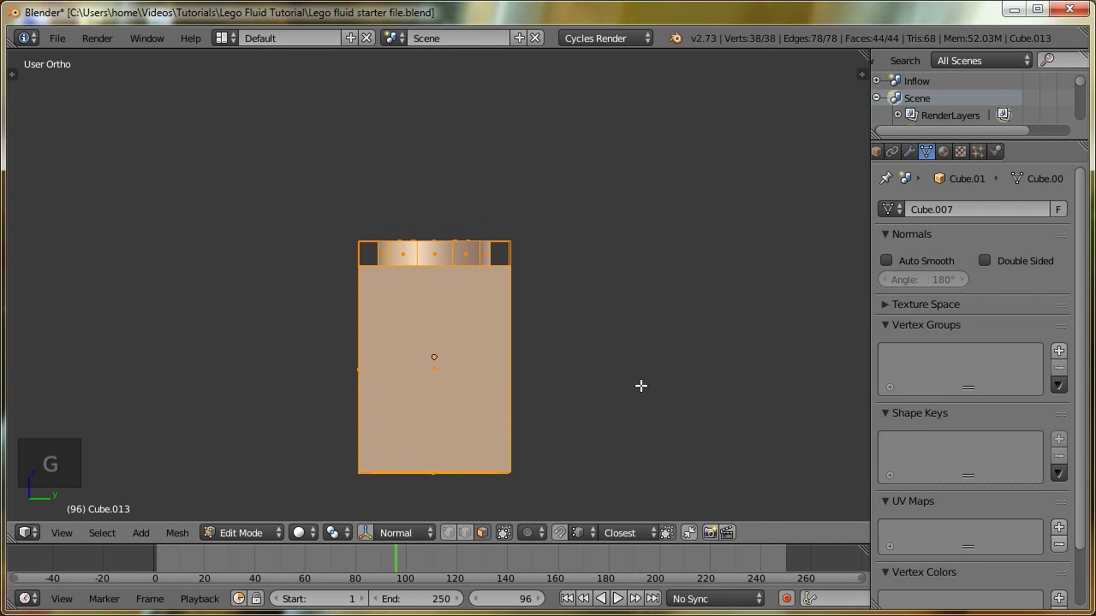
key("Tab")
Apply the brick's object transform
middle_click_drag(349, 353, 474, 375)
scroll(619, 374, "down", 12)
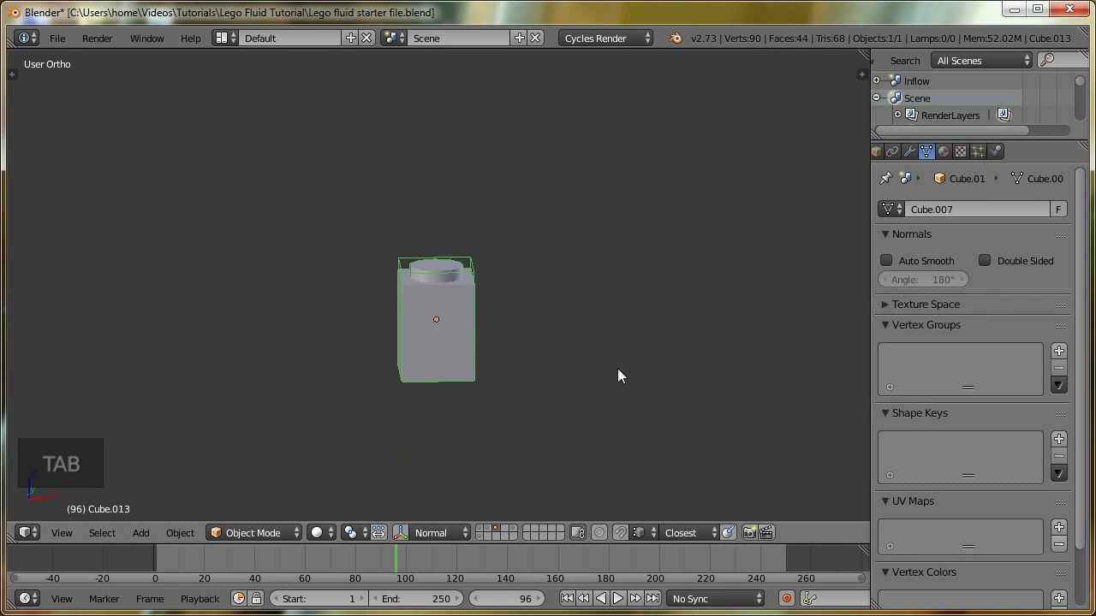
middle_click_drag(531, 282, 494, 350)
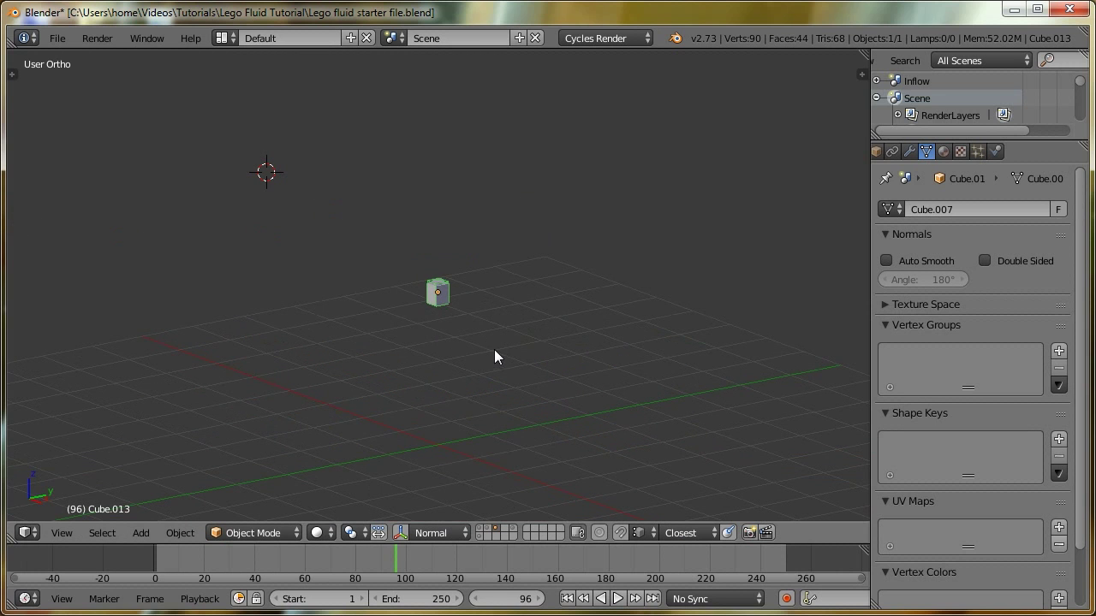
key("ctrl+a")
left_click(483, 382)
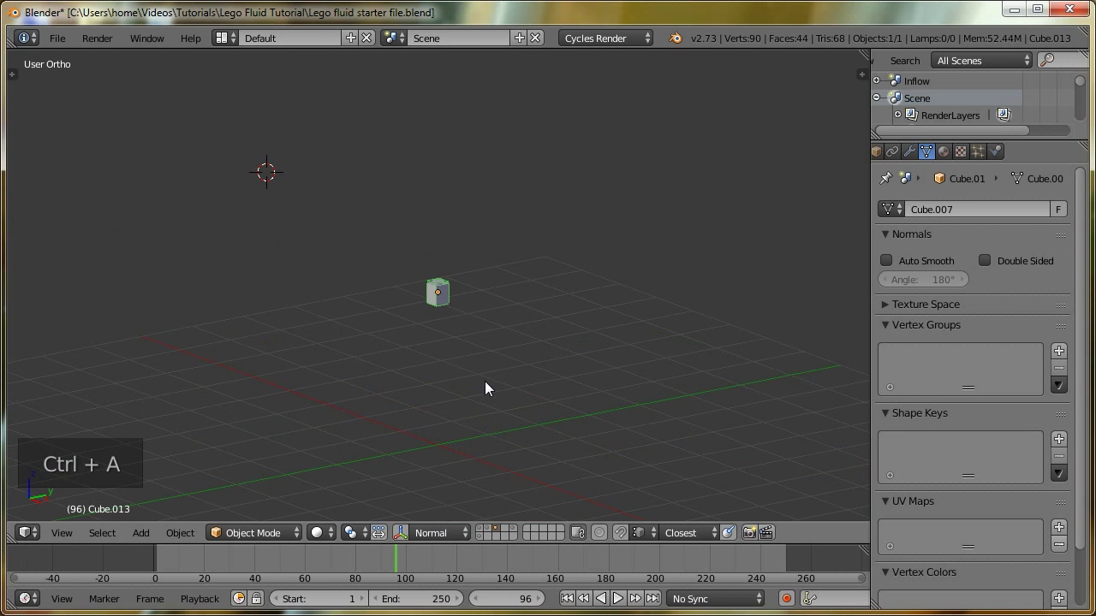
Make a linked duplicate of the brick offset about 0.5 units in the negative Y direction
middle_click_drag(395, 305, 323, 304)
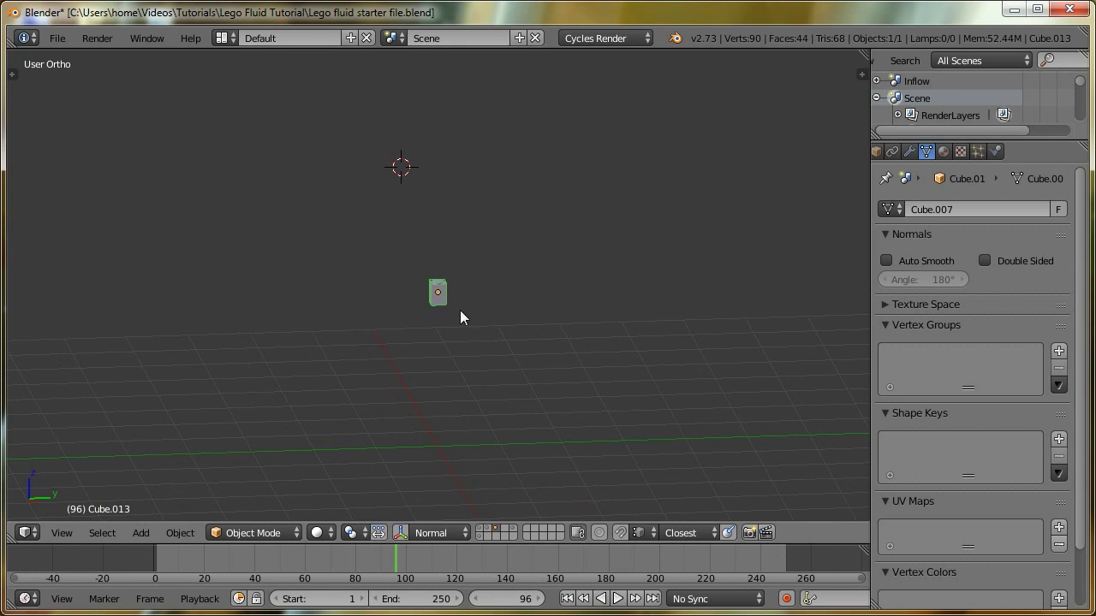
key("alt+d")
key("y")
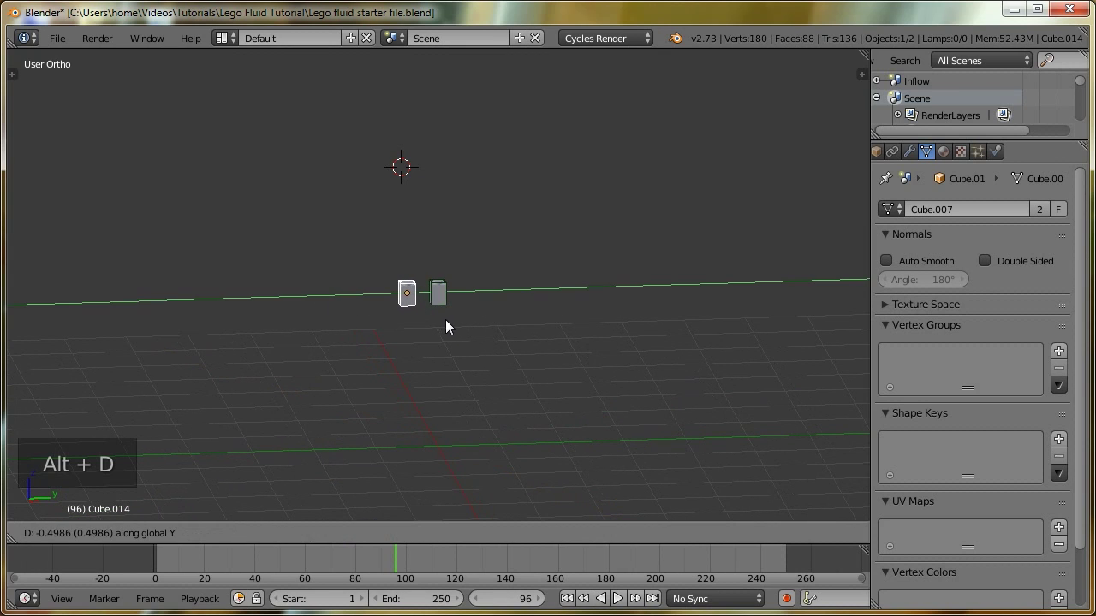
left_click(449, 322)
Add further evenly spaced linked duplicates along negative Y to complete a row of six bricks
middle_click_drag(393, 339, 494, 358)
key("KP_1")
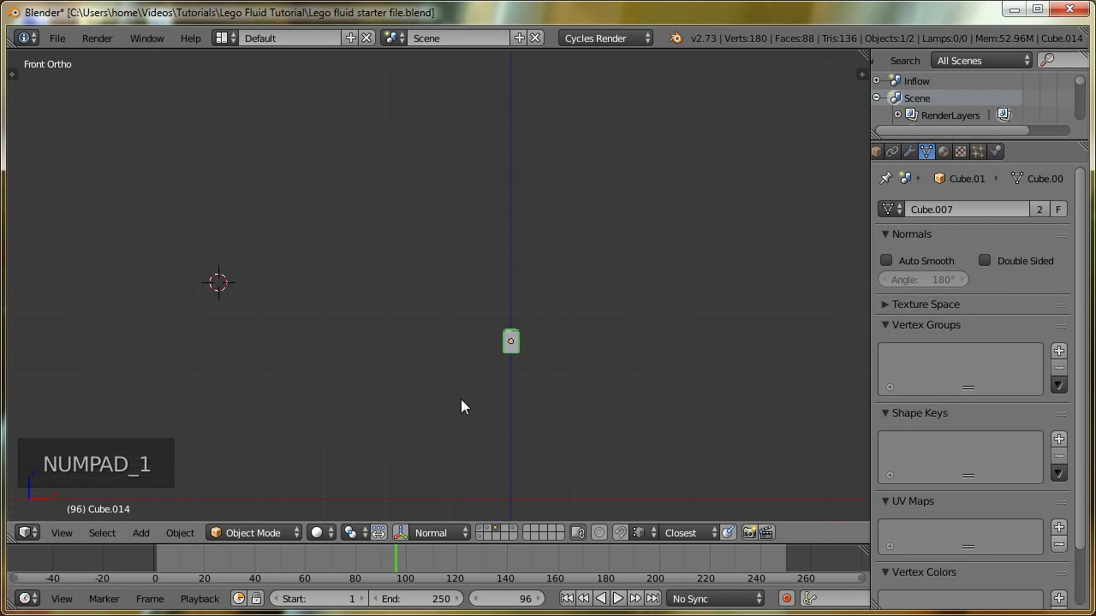
key("KP_3")
key("alt+d")
key("y")
left_click(527, 374)
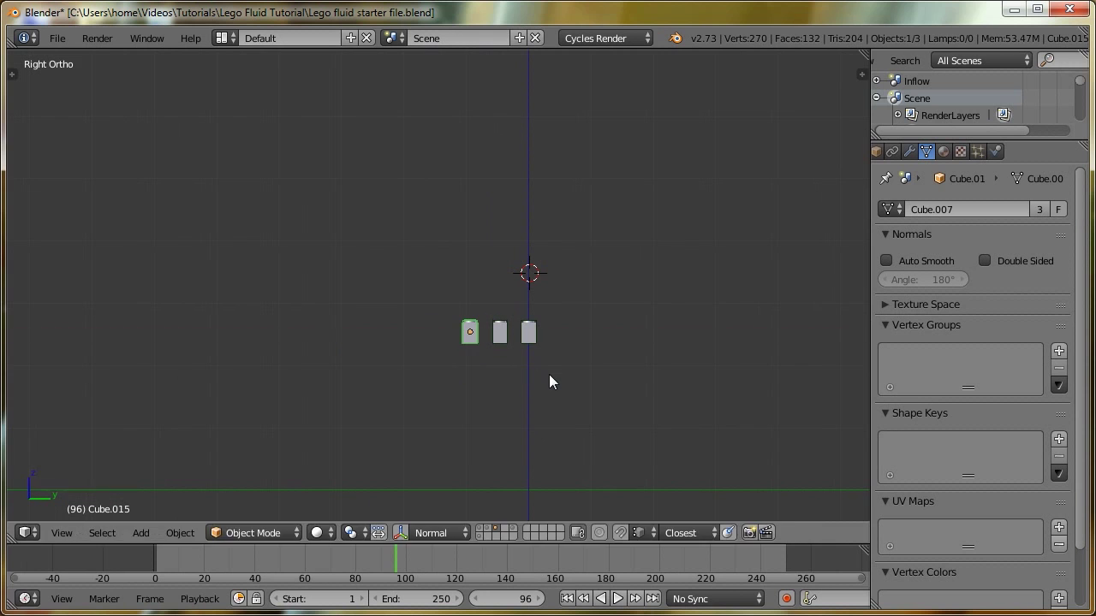
key("alt+d")
key("alt+y")
left_click(508, 374)
key("alt+d")
left_click(492, 380)
key("alt+d")
Select the whole row of bricks and make linked duplicates of it along X to form a six-by-six layer
key("b")
left_click_drag(556, 384, 345, 296)
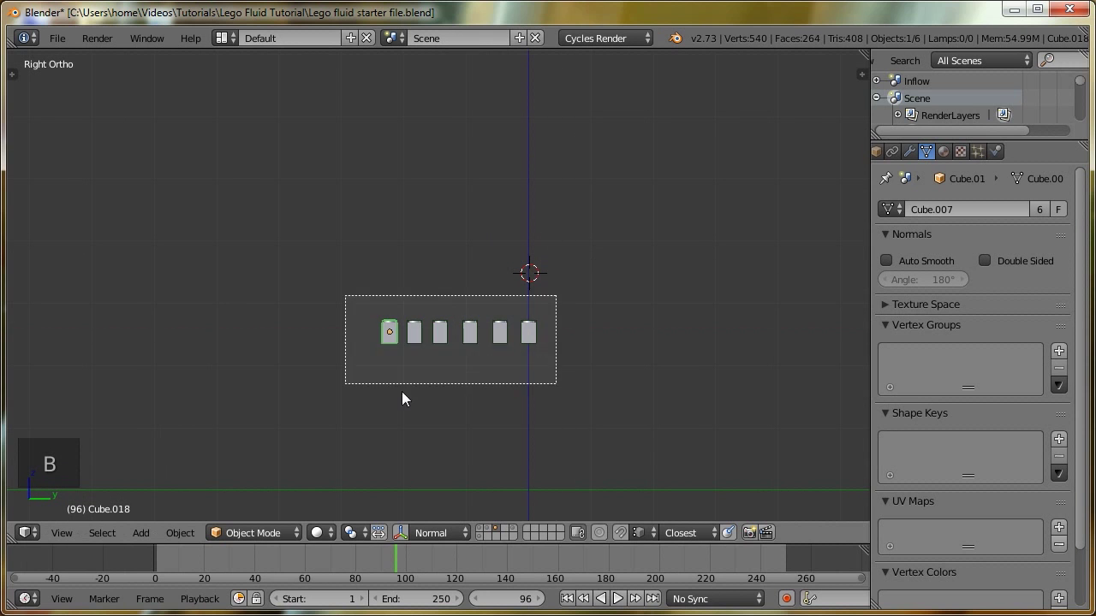
key("KP_1")
key("alt+d")
left_click(483, 407)
key("alt+d")
left_click(454, 411)
key("alt+d")
left_click(420, 415)
key("alt+d")
left_click(389, 417)
Select the complete six-by-six brick layer and duplicate it upward to stack three spaced layers
key("b")
left_click_drag(563, 250, 322, 387)
key("KP_1")
key("shift+d")
left_click(391, 379)
key("alt+d")
left_click(445, 362)
Select and link-duplicate the stacked layers upward twice to build a twelve-layer tower, then deselect all bricks
key("b")
left_click_drag(489, 433, 398, 351)
key("alt+d")
left_click(476, 360)
key("b")
left_click_drag(411, 408, 512, 287)
key("alt+d")
left_click(422, 261)
key("z")
middle_click_drag(537, 402, 423, 419)
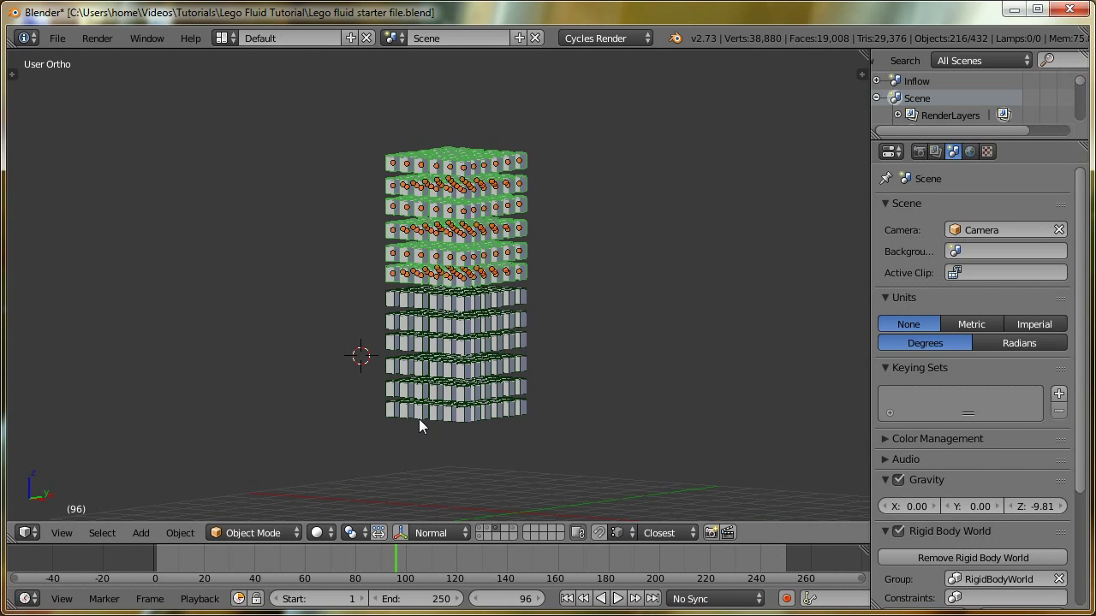
key("a")
Add a plane centred on the brick grid, scale it up about 6 times, and apply its scale
middle_click_drag(411, 351, 371, 323)
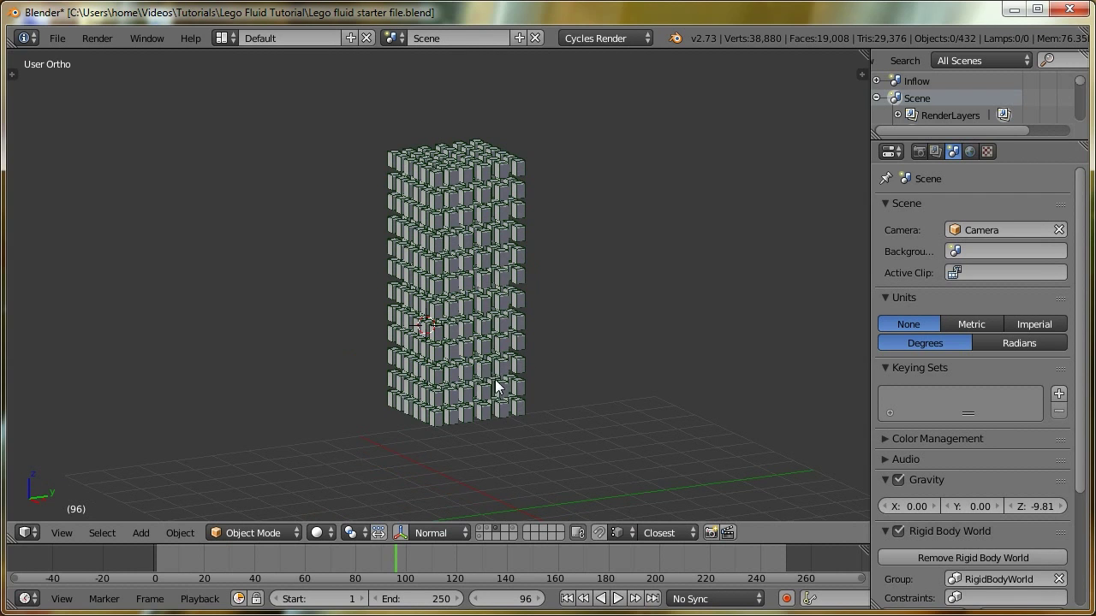
middle_click_drag(472, 375, 436, 348)
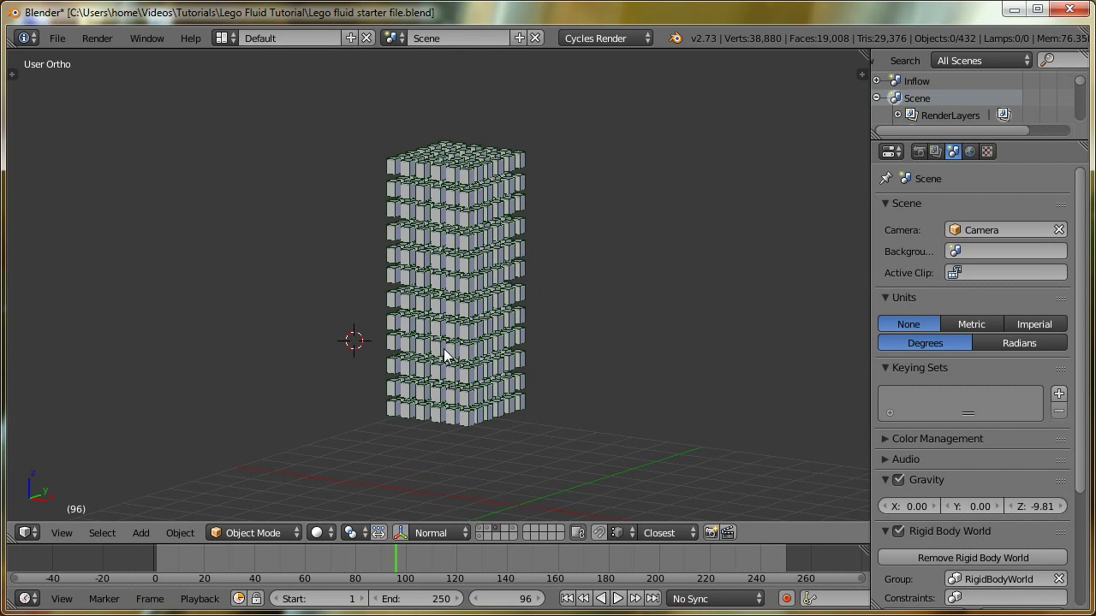
key("KP_7")
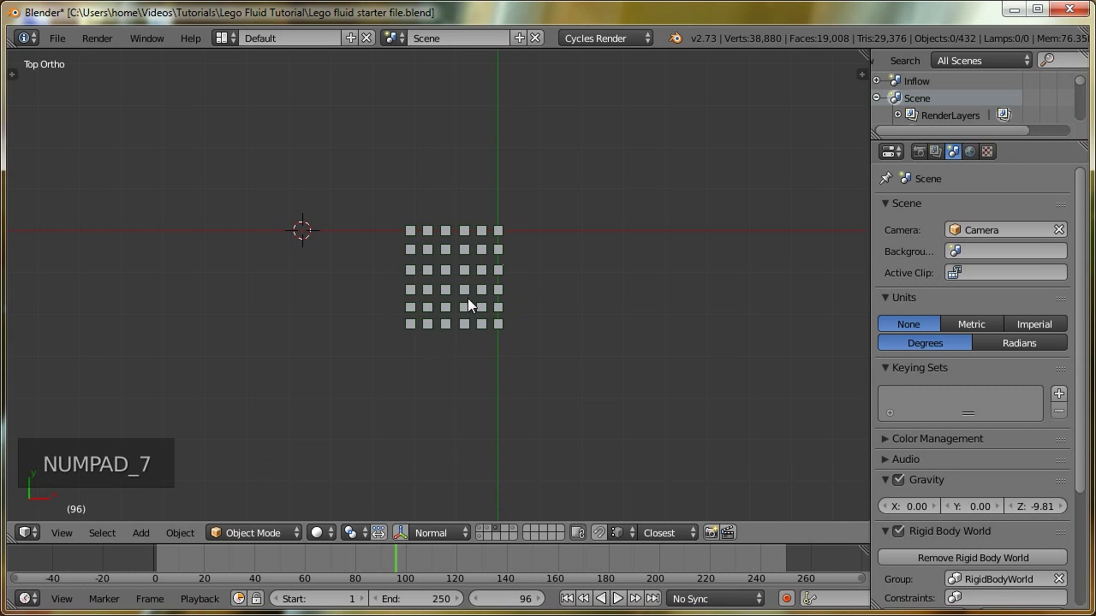
key("shift+a")
mouse_move(417, 150)
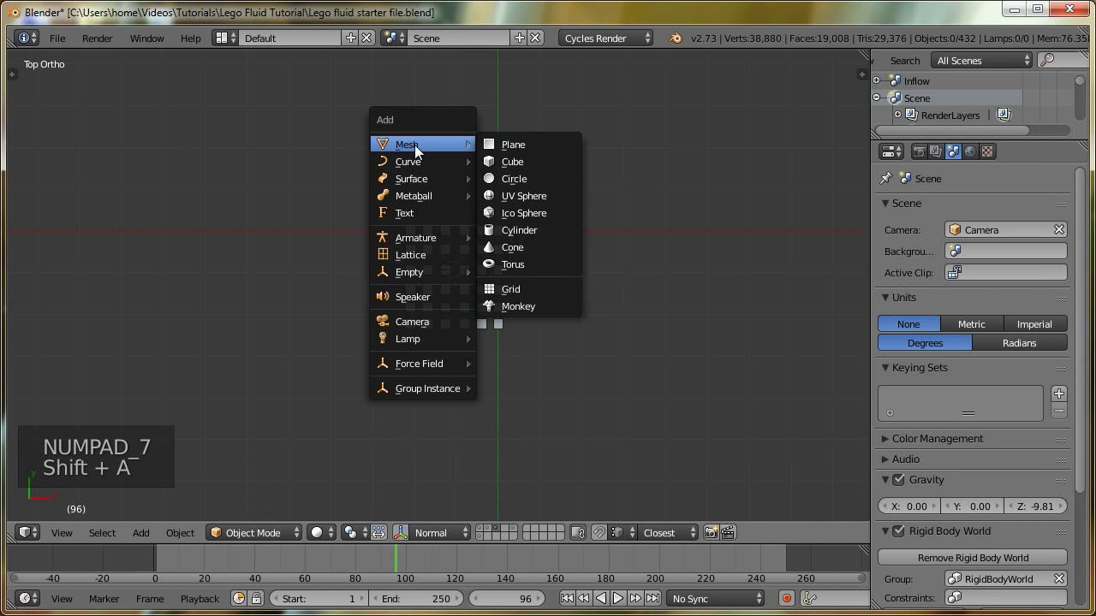
left_click(516, 145)
key("s")
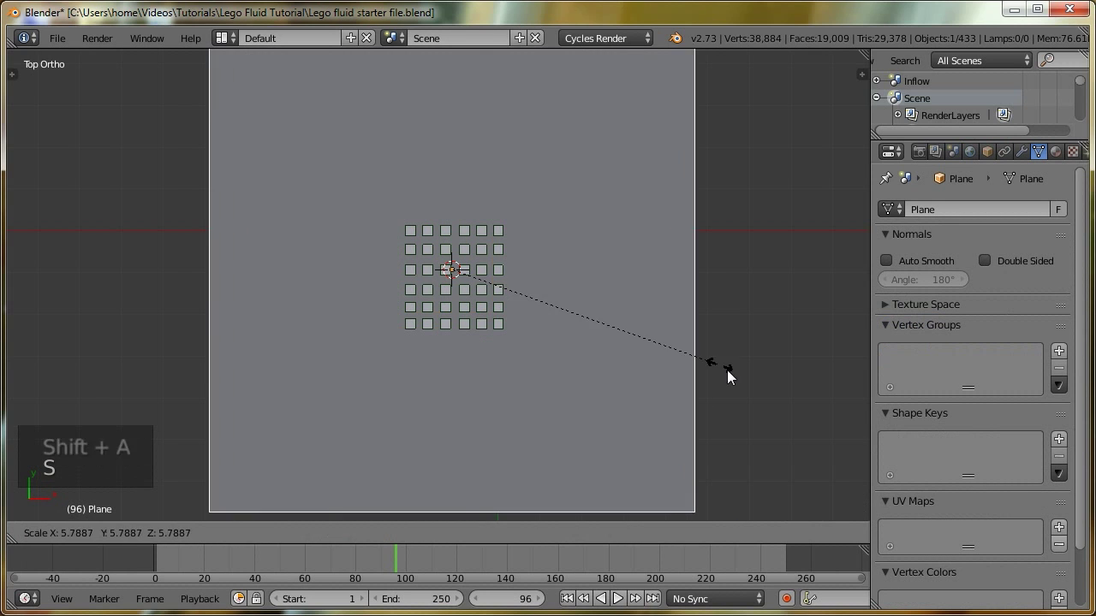
left_click(733, 374)
key("ctrl+a")
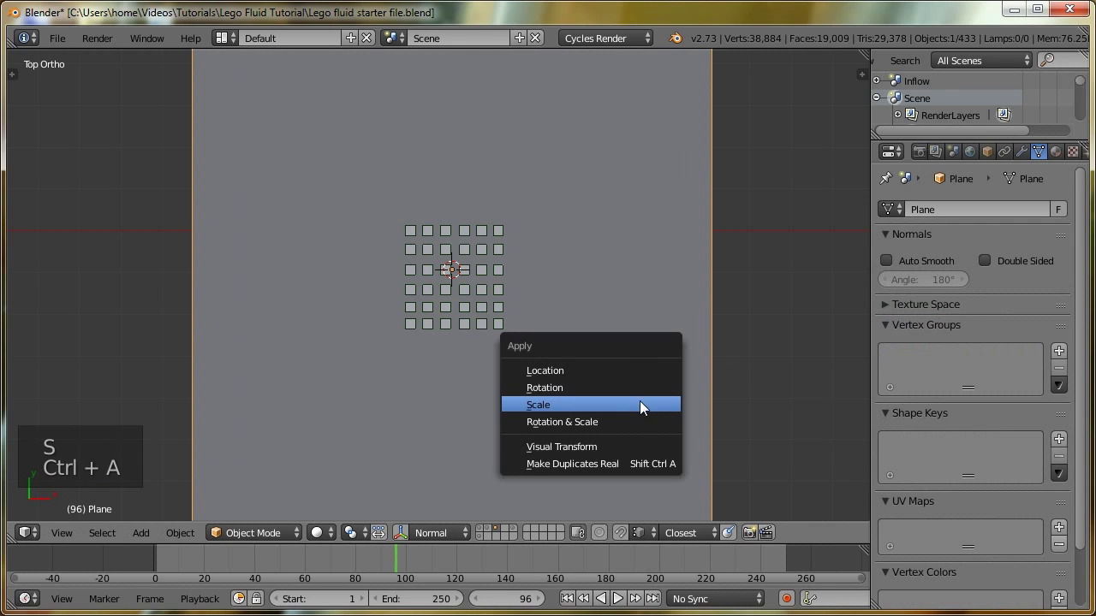
left_click(641, 406)
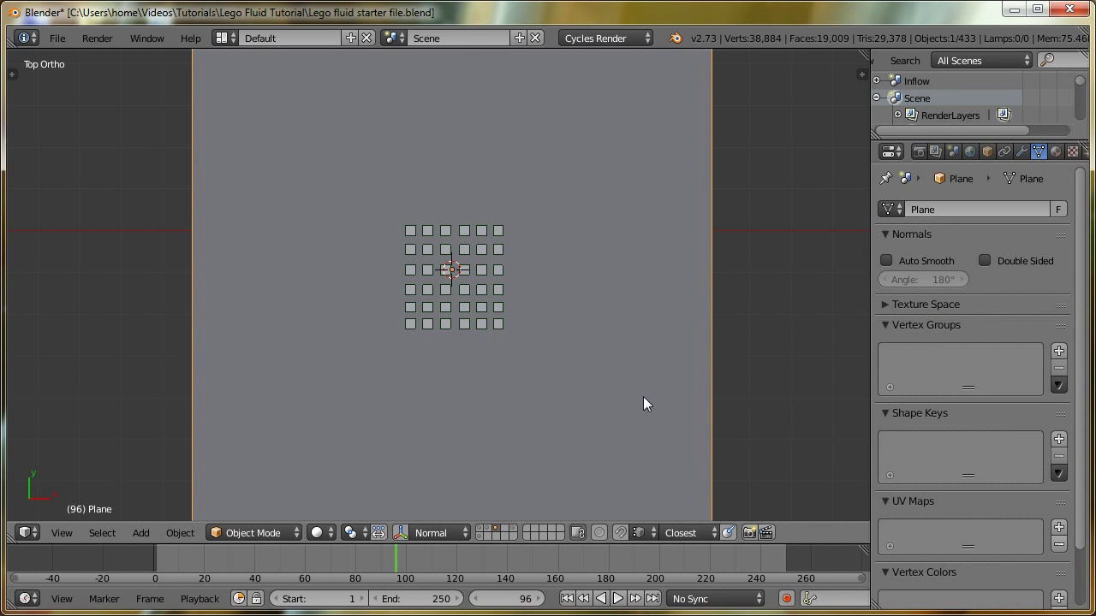
Make the plane a Passive rigid body and raise its friction to 0.974
scroll(1014, 151, "down", 3)
left_click(1018, 152)
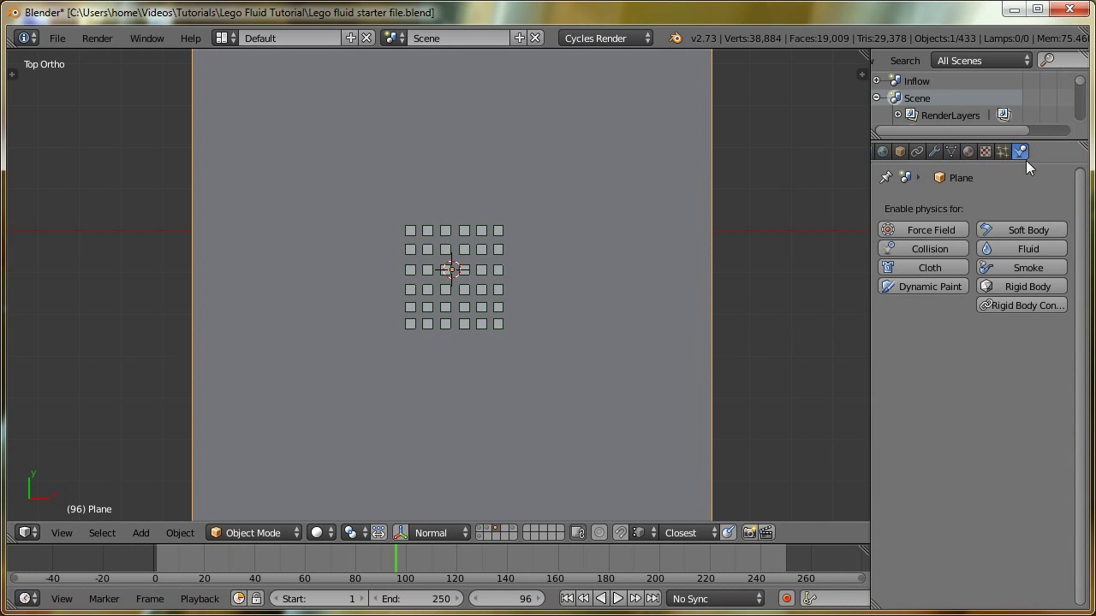
left_click(1007, 285)
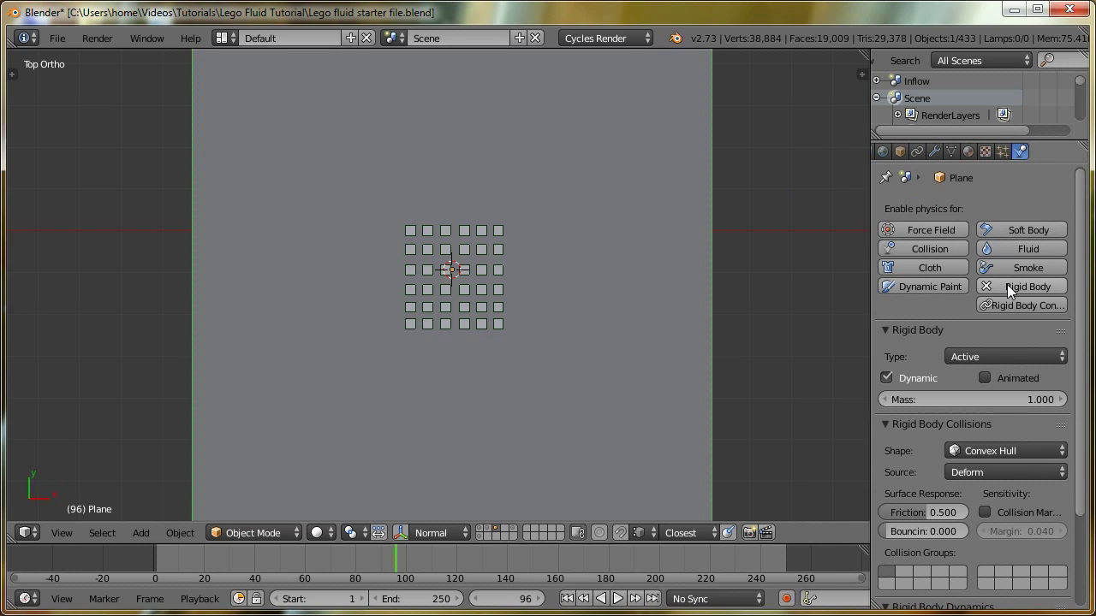
left_click(983, 357)
left_click(966, 318)
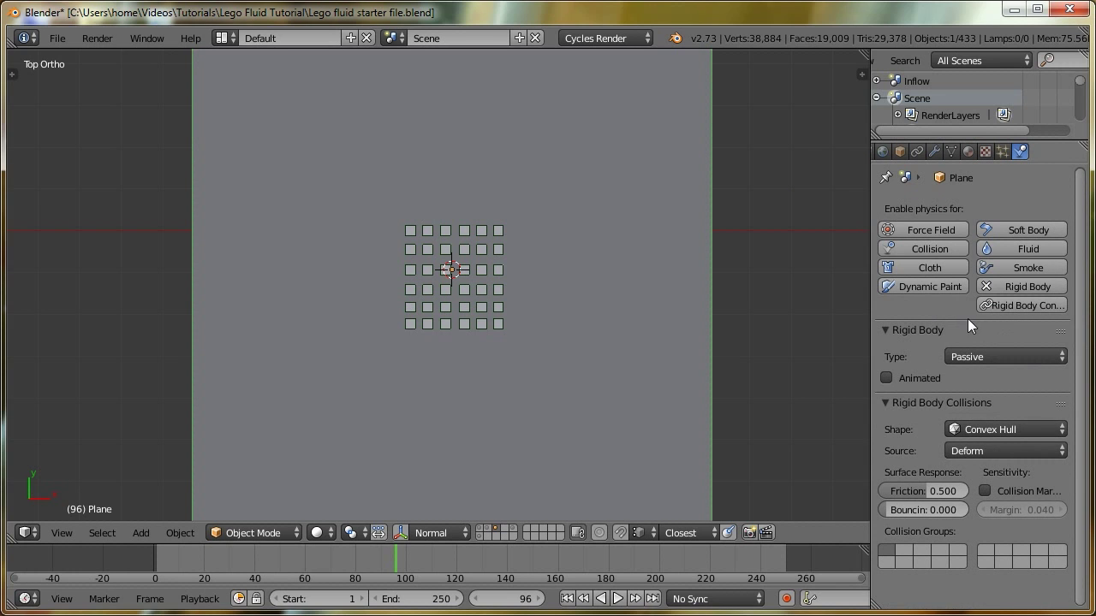
left_click_drag(922, 483, 950, 479)
Lower the plane along Z until it lies just beneath the brick tower
middle_click_drag(463, 298, 445, 210)
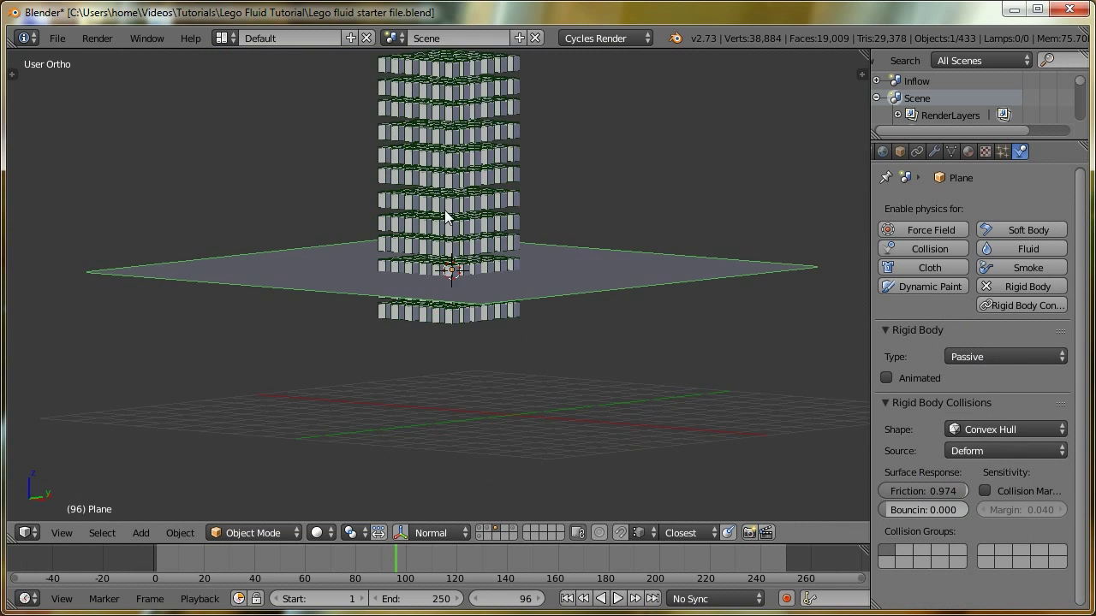
key("g")
key("z")
left_click(612, 329)
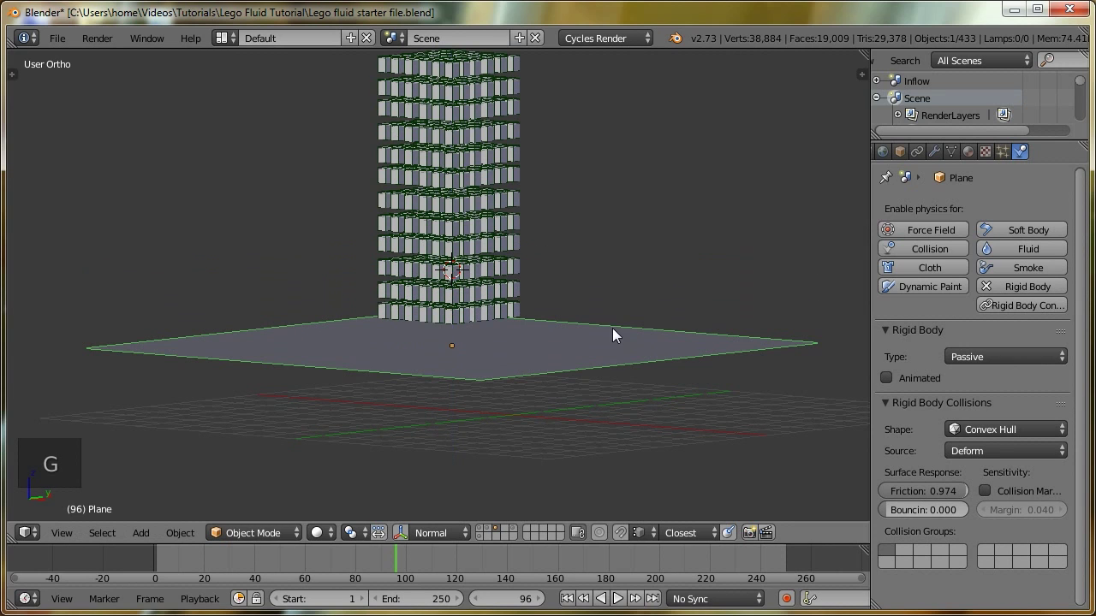
Enlarge the ground plane well beyond the brick tower and apply its scale
key("s")
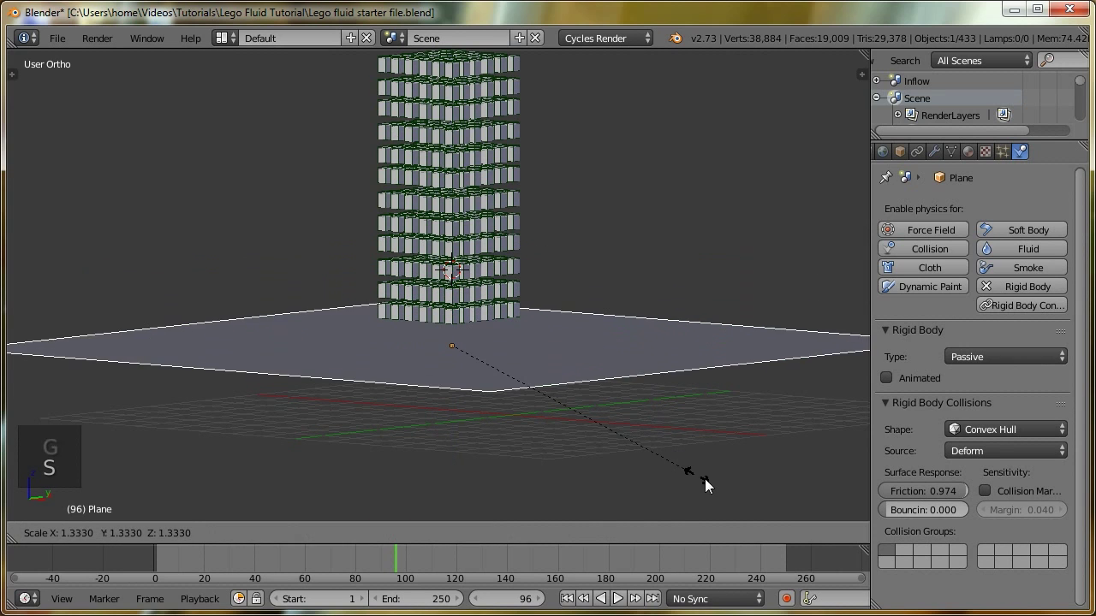
left_click(783, 527)
mouse_move(589, 391)
middle_mouse_down()
mouse_move(609, 400)
mouse_move(600, 384)
middle_mouse_up()
key("ctrl+a")
left_click(589, 385)
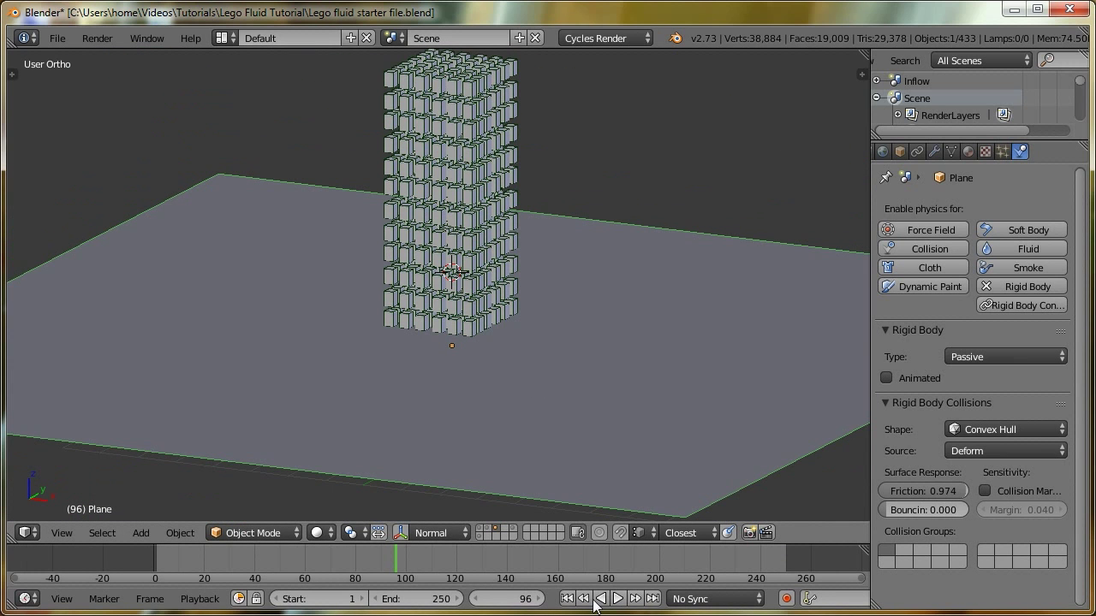
Return the timeline to frame 1 and save the file
left_click(567, 598)
key("ctrl+s")
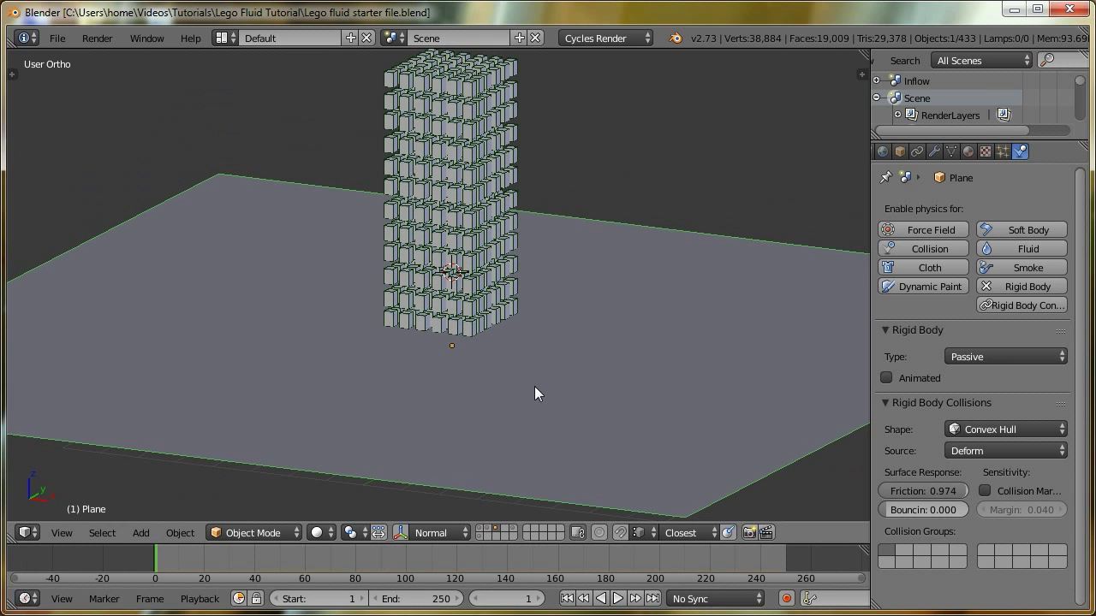
Play the rigid body simulation until the tower has collapsed, stop playback and set the timeline to frame 103
key("alt+a")
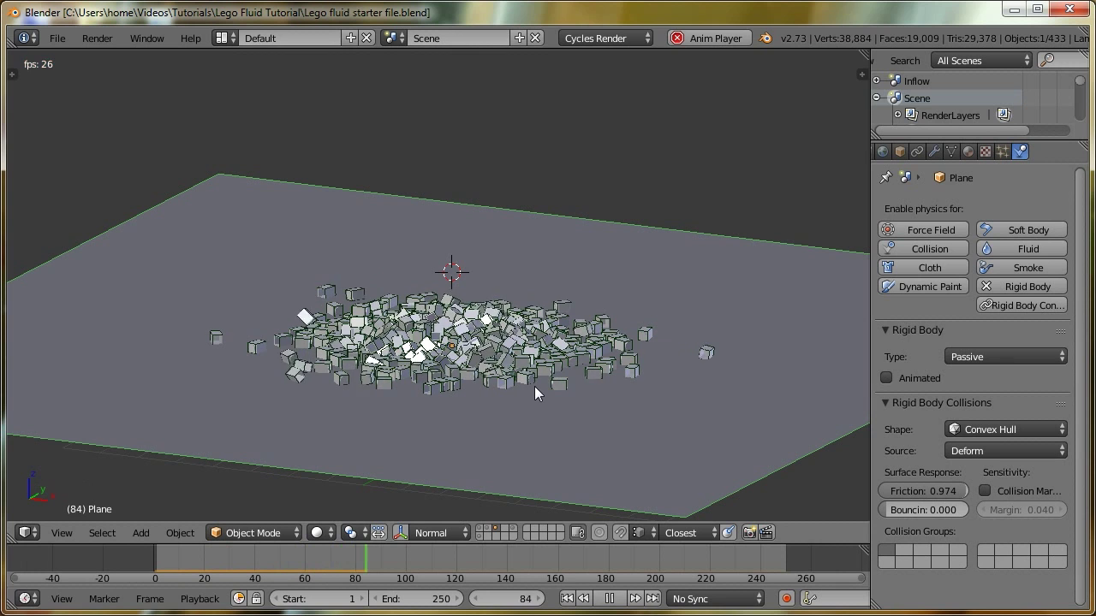
key("Escape")
left_click_drag(335, 565, 414, 563)
Select all the fallen bricks without the ground plane and apply their Visual Transform
middle_click_drag(405, 451, 466, 383)
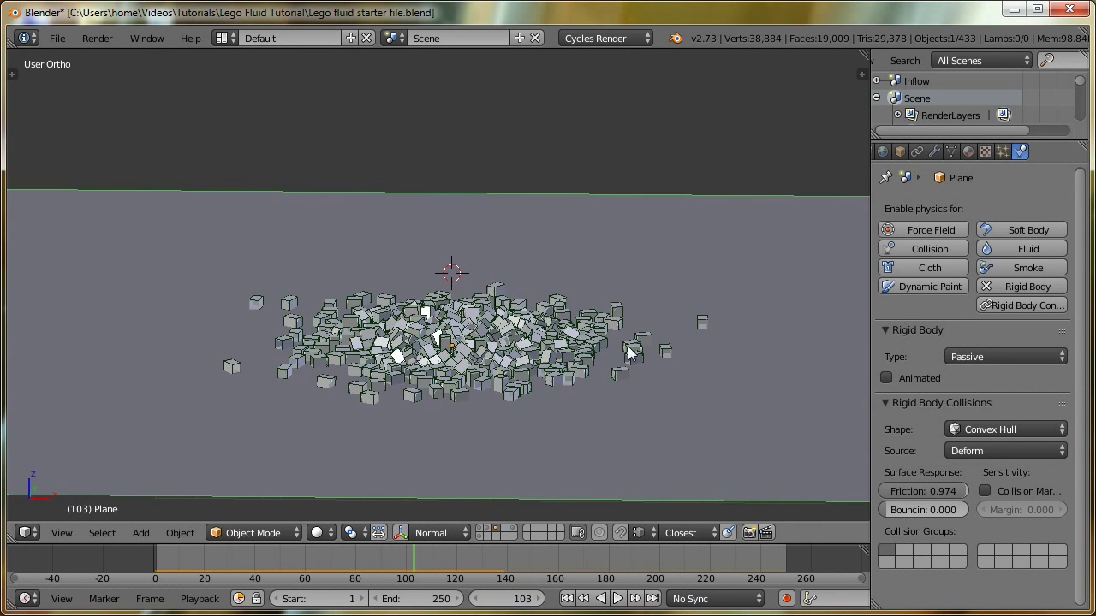
key("z")
key("b")
left_click_drag(763, 233, 96, 433)
key("b")
middle_click_drag(257, 140, 356, 208)
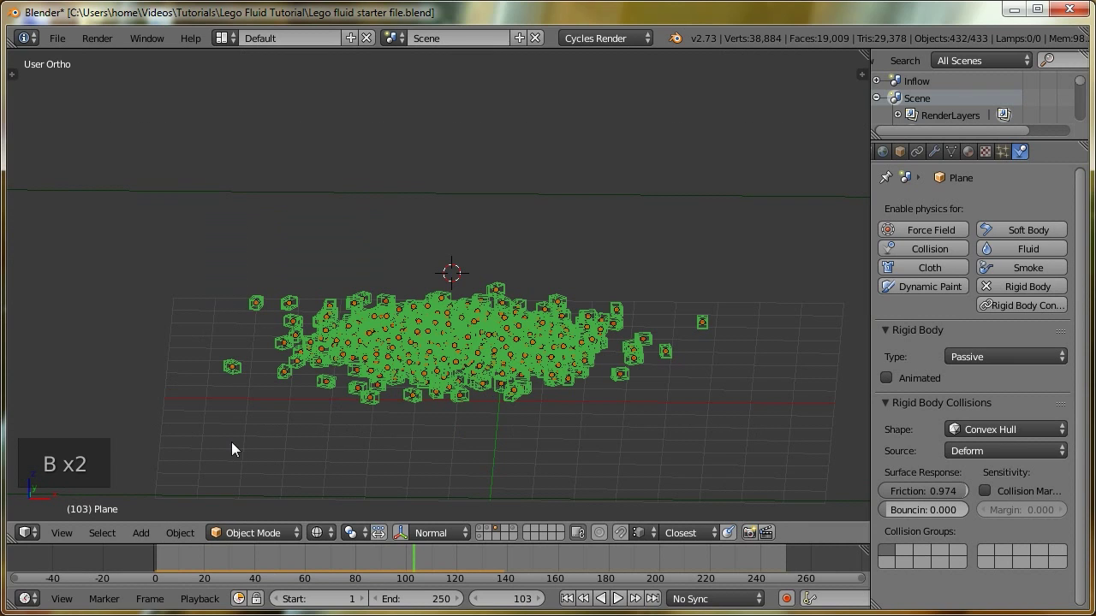
key("ctrl+a")
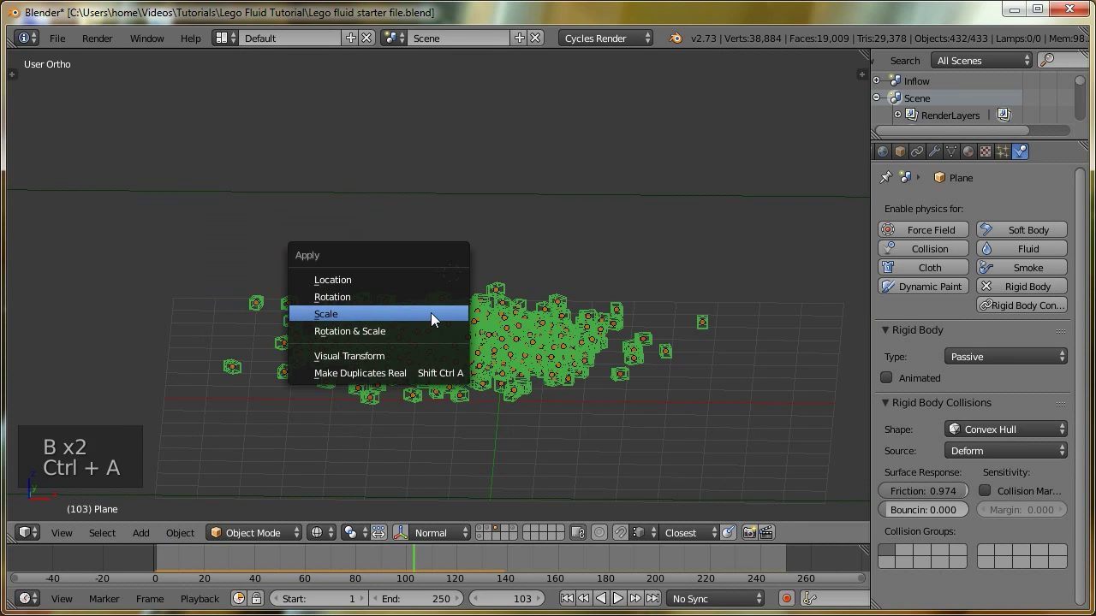
left_click(388, 355)
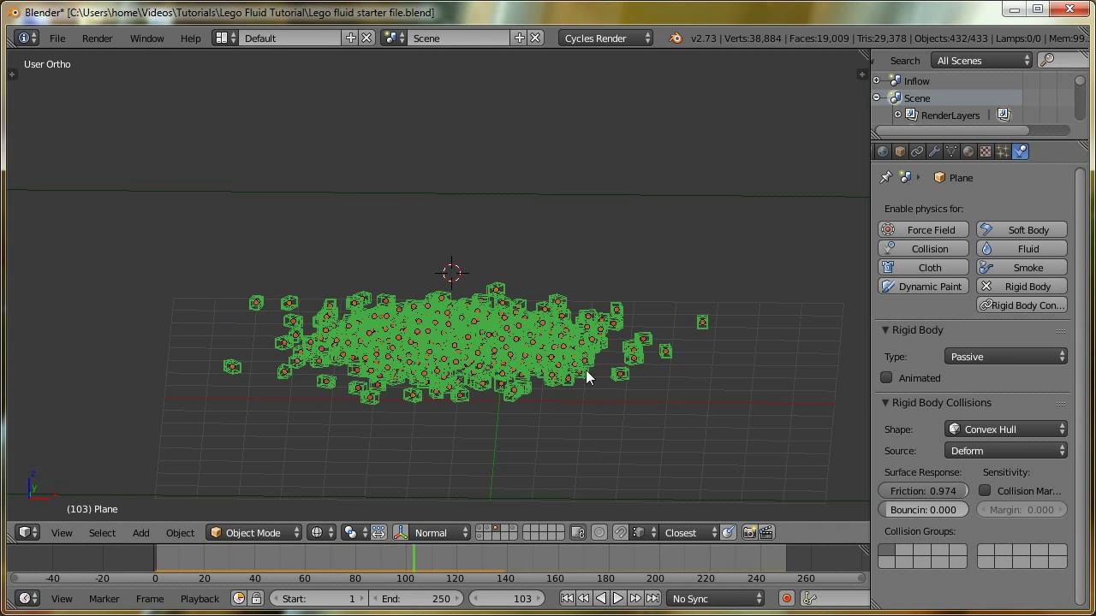
Remove the rigid body physics from all the bricks and from the ground plane
key("t")
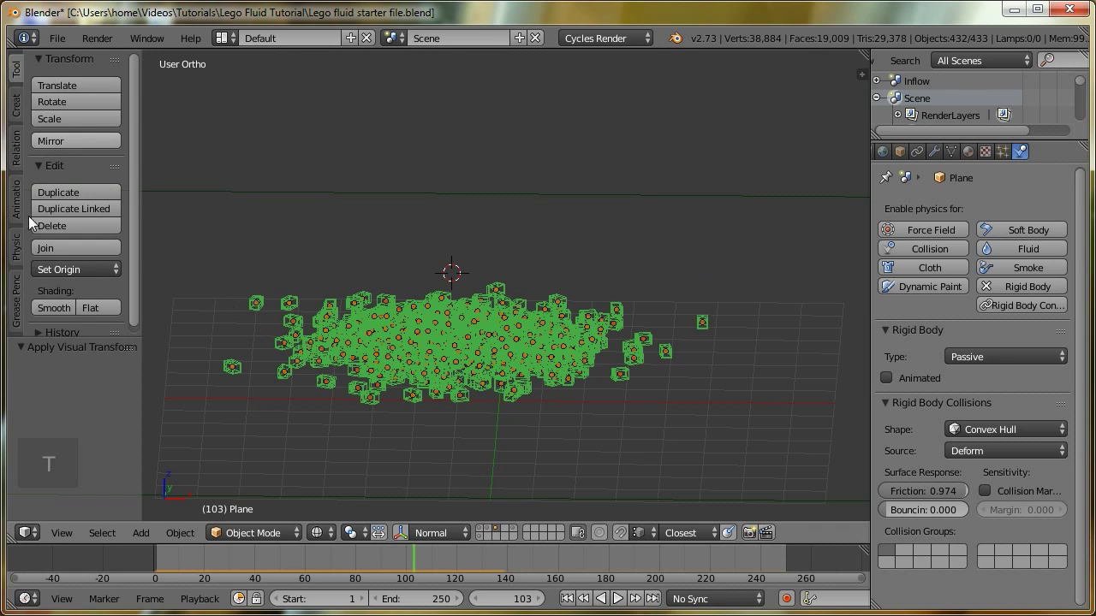
left_click(15, 252)
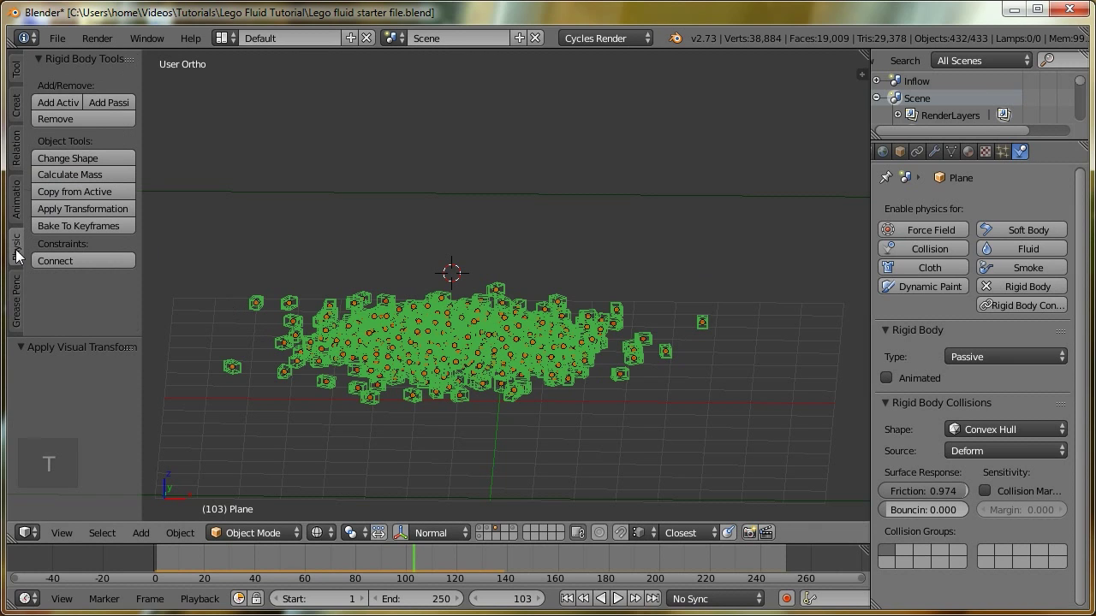
left_click(83, 119)
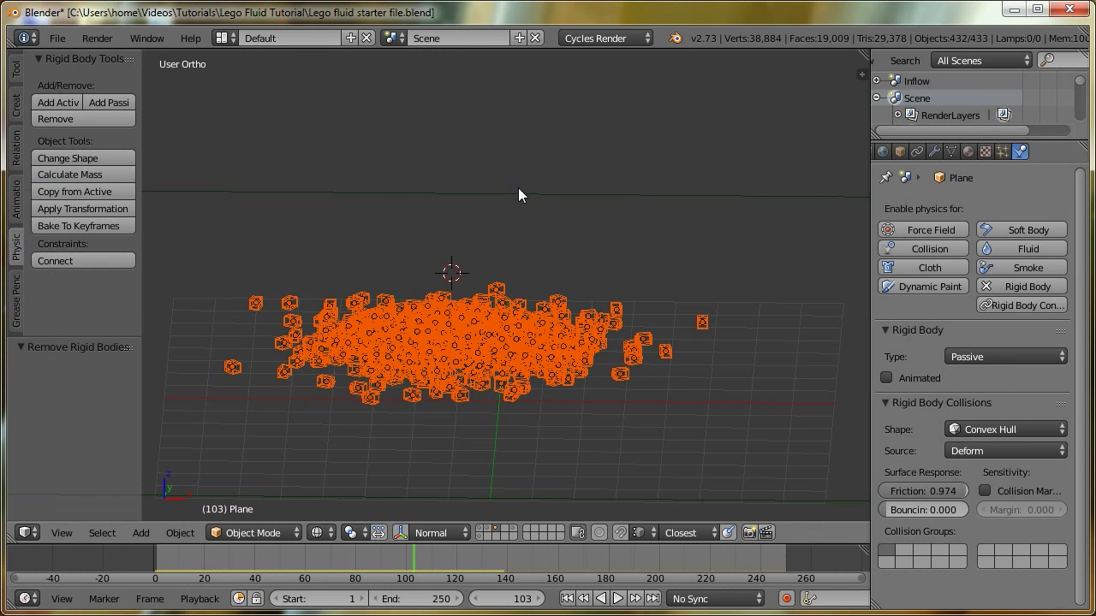
right_click(518, 191)
left_click(53, 119)
key("t")
key("z")
Duplicate one of the outlying bricks and place the copy above the ground, clear of the pile
mouse_move(569, 298)
middle_mouse_down()
mouse_move(298, 342)
mouse_move(323, 327)
middle_mouse_up()
scroll(324, 327, "up", 4)
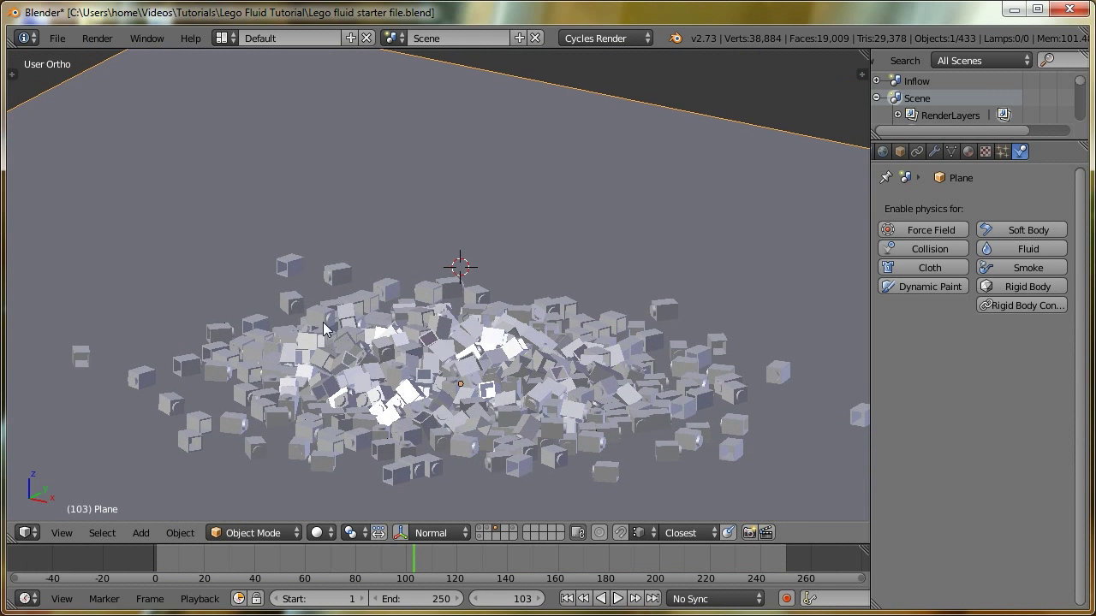
right_click(289, 265)
middle_click_drag(289, 264, 317, 274)
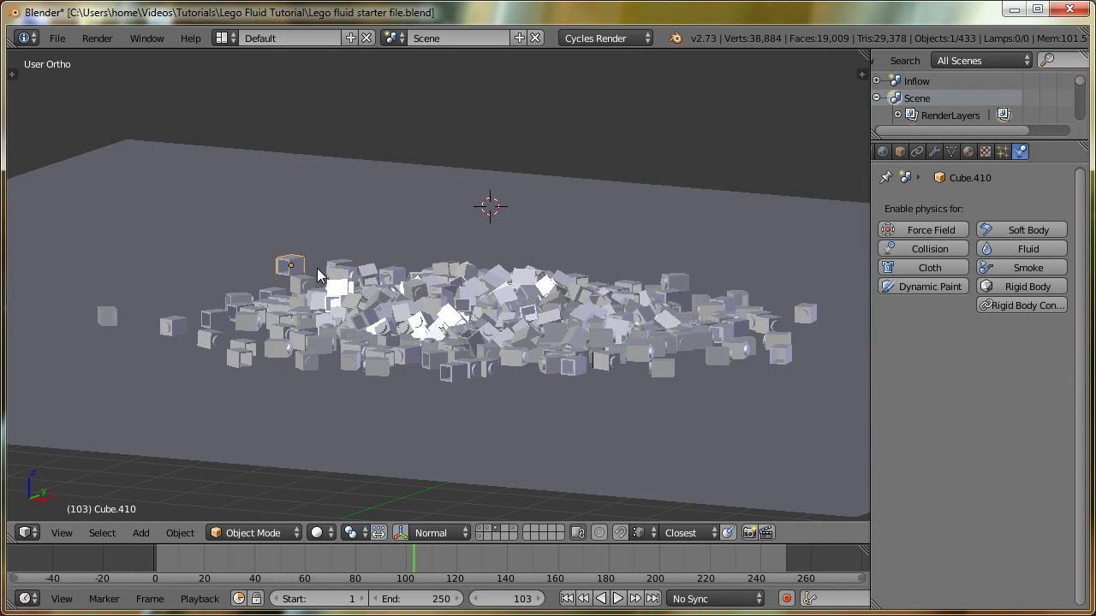
key("shift+d")
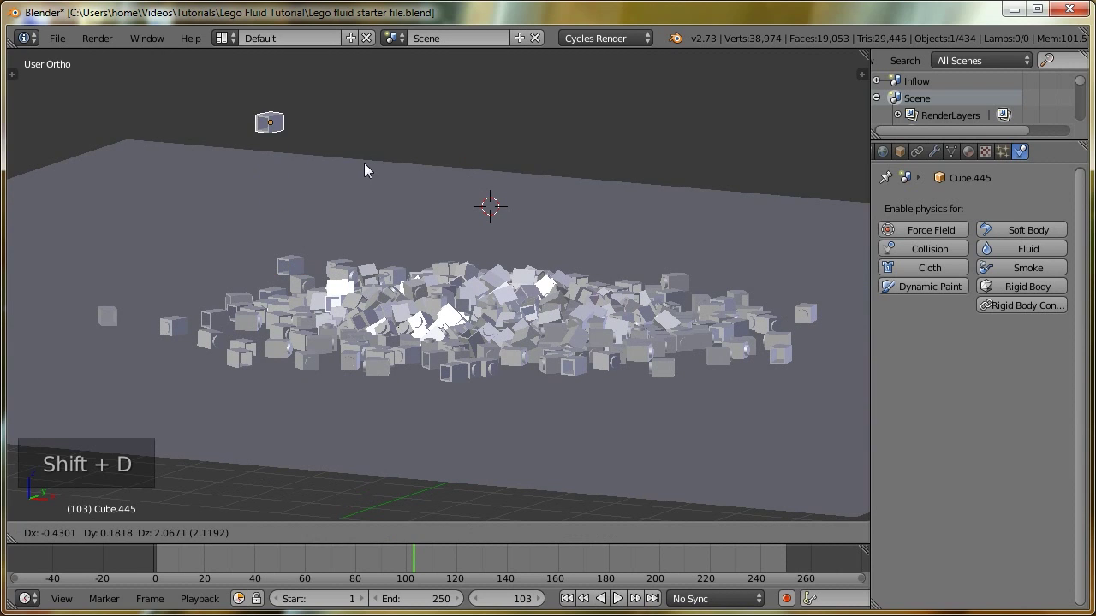
left_click(361, 158)
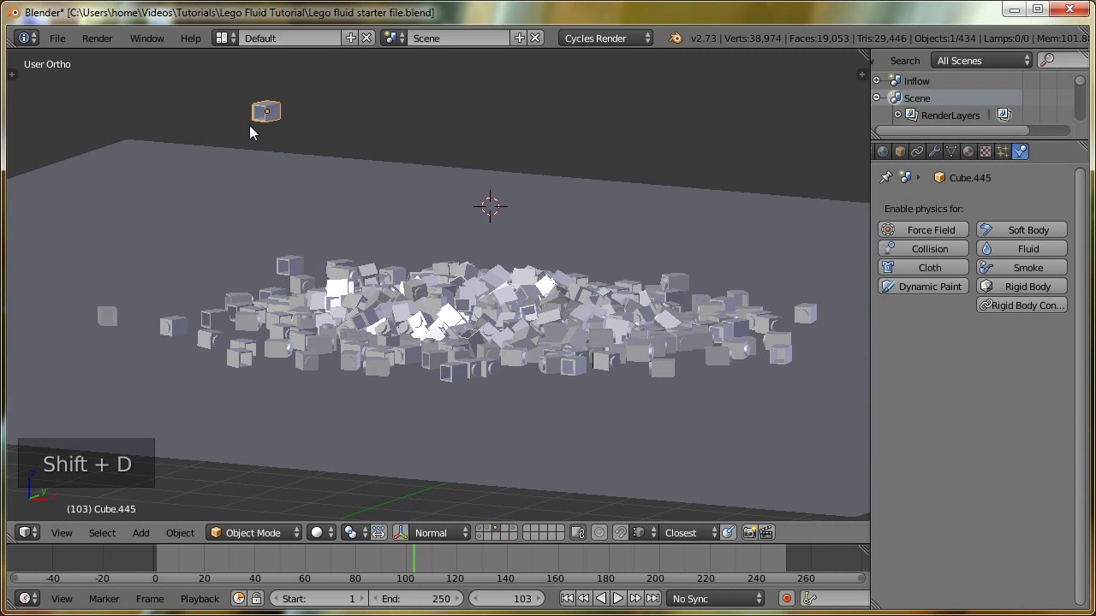
Edit the mesh of a brick at the near edge of the pile and add a loop cut around its body at the origin point
middle_click_drag(249, 125, 386, 340)
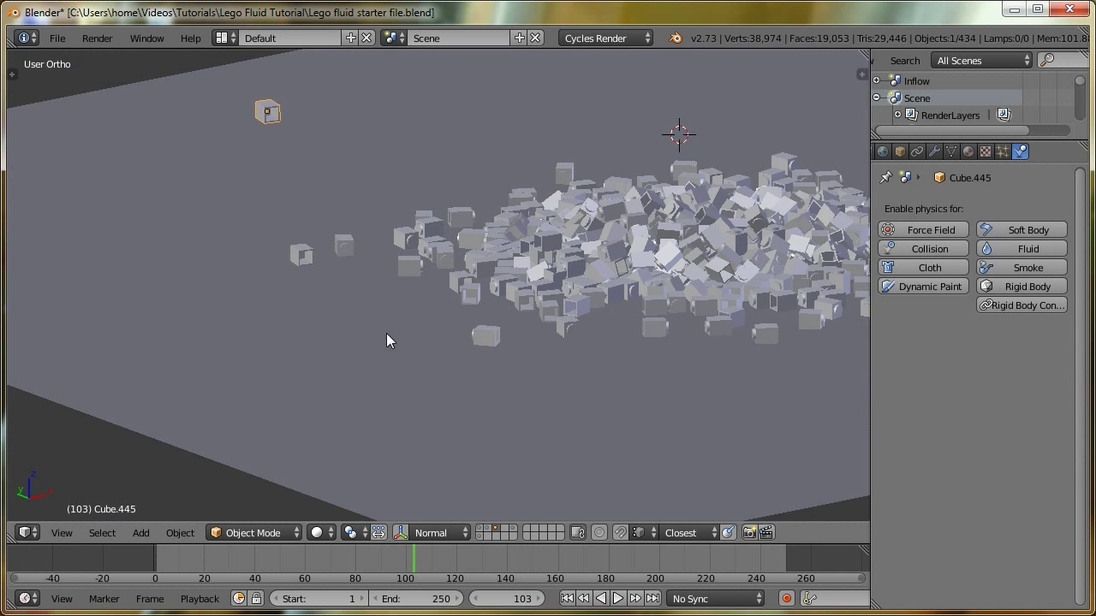
scroll(386, 341, "up", 5)
right_click(392, 356)
key("shift+l")
left_click(441, 374)
right_click(437, 371)
right_click(420, 362)
key("Tab")
middle_click_drag(607, 341, 479, 320)
scroll(409, 448, "up", 2)
middle_click_drag(409, 447, 487, 345)
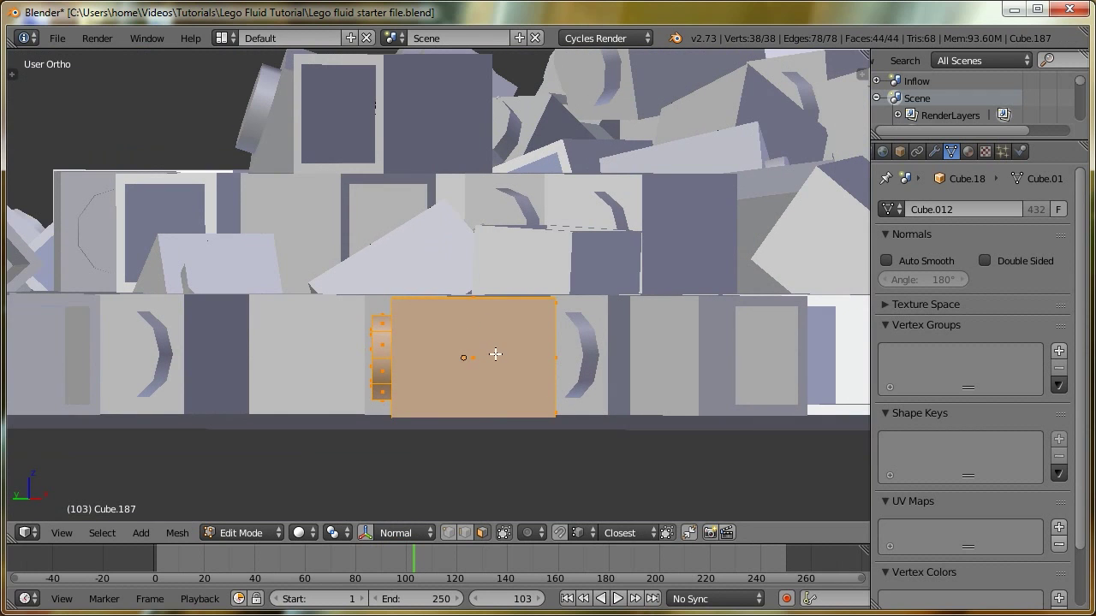
key("ctrl+r")
left_click(481, 306)
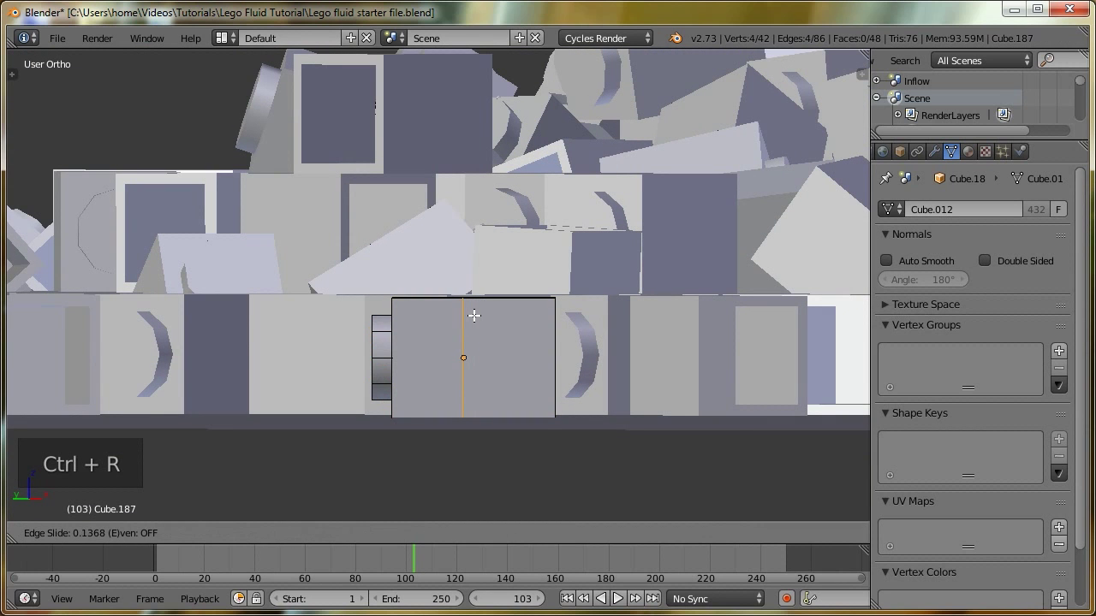
left_click(465, 312)
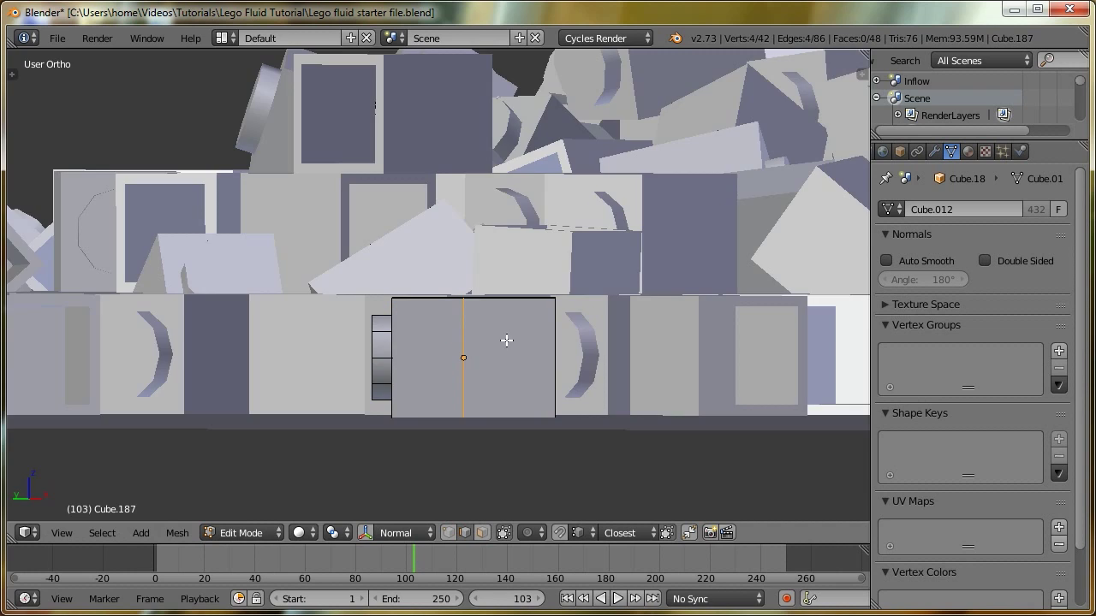
Fill the brick's new edge loop with a face and split that face from the surrounding mesh
key("KP_Divide")
key("KP_Divide")
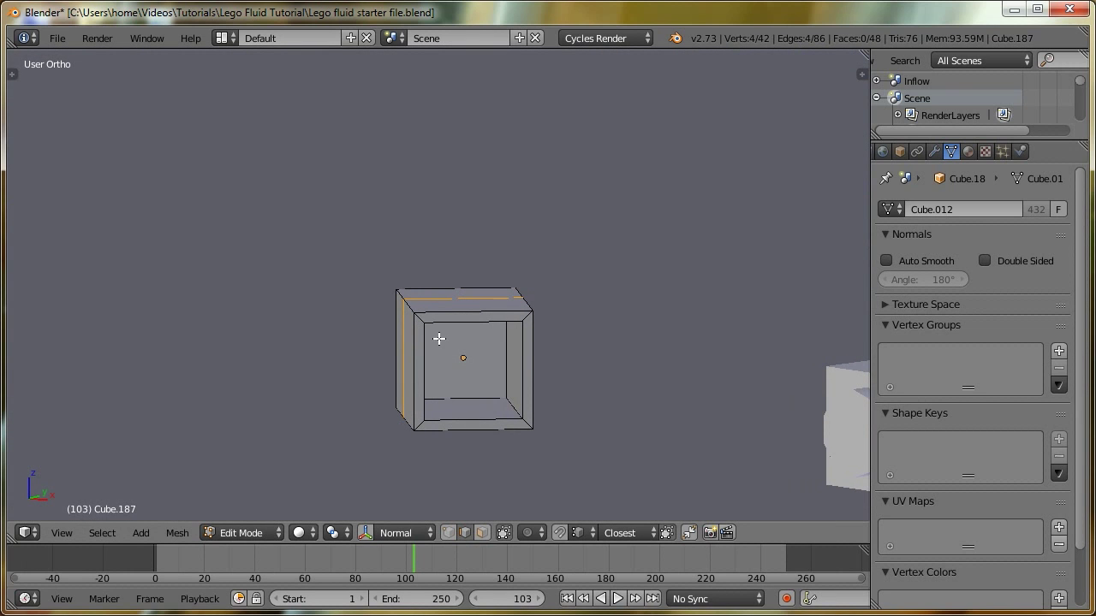
key("f")
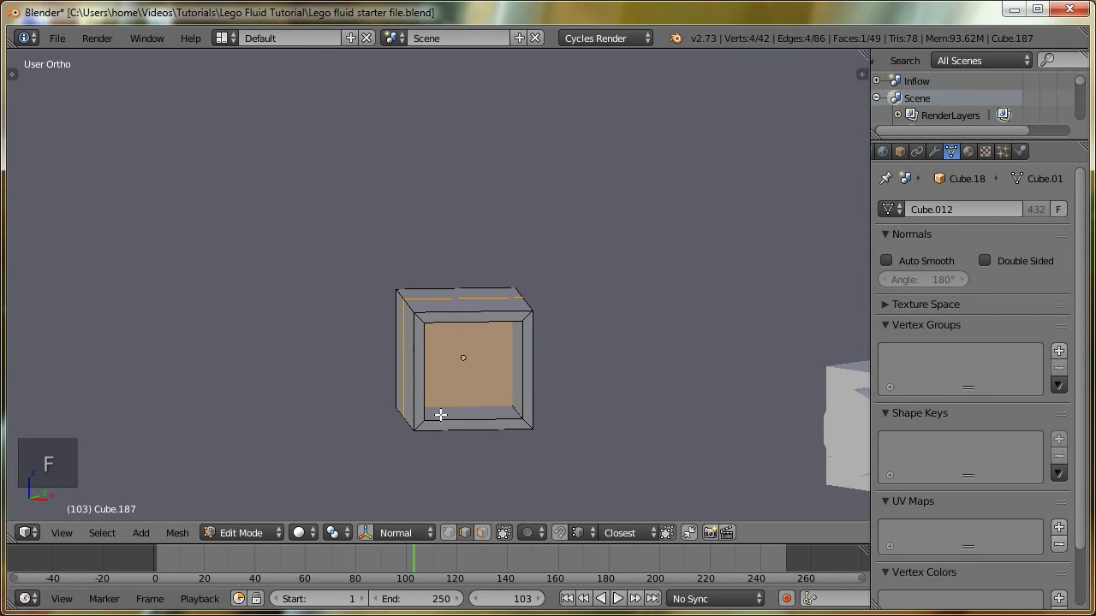
key("y")
key("g")
left_click(526, 335)
middle_click_drag(525, 334, 553, 333)
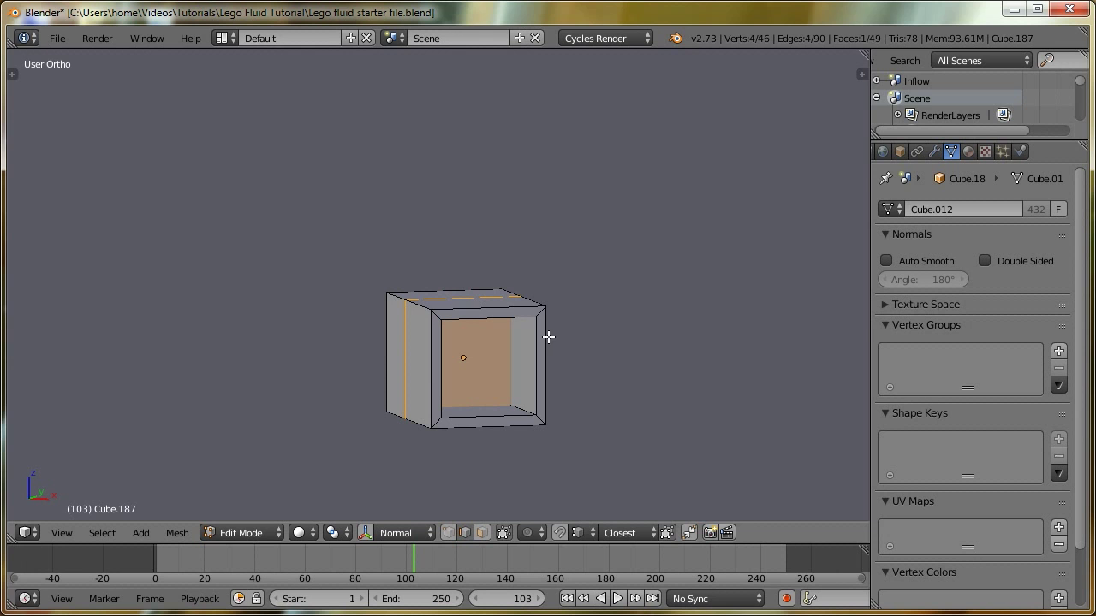
Delete all of the brick's geometry except the split face, return to Object Mode and enable Double Sided normals
middle_click_drag(506, 371, 467, 359)
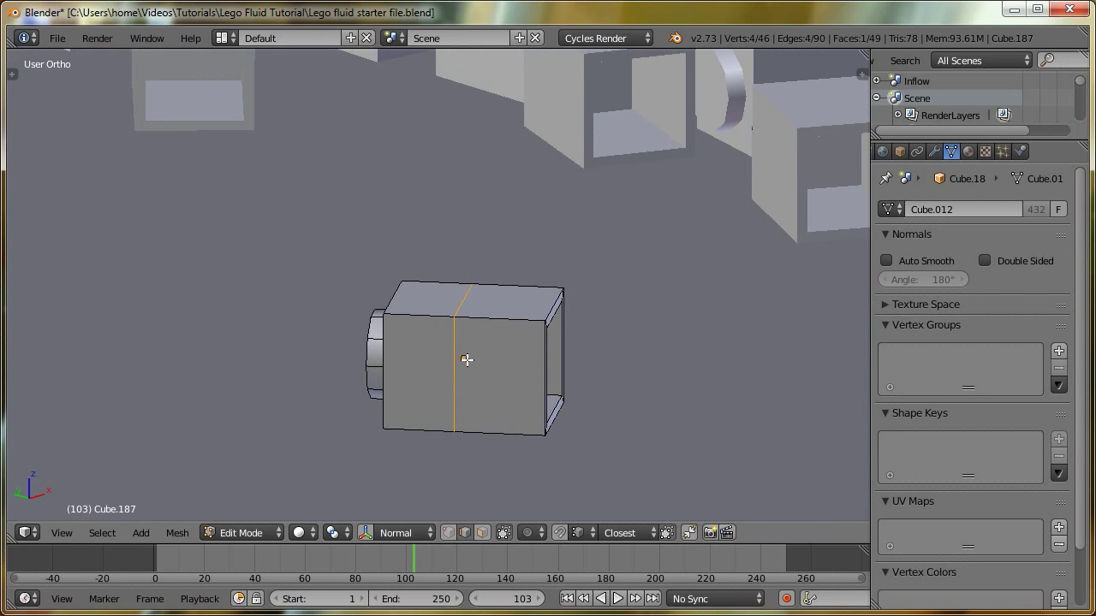
key("ctrl+i")
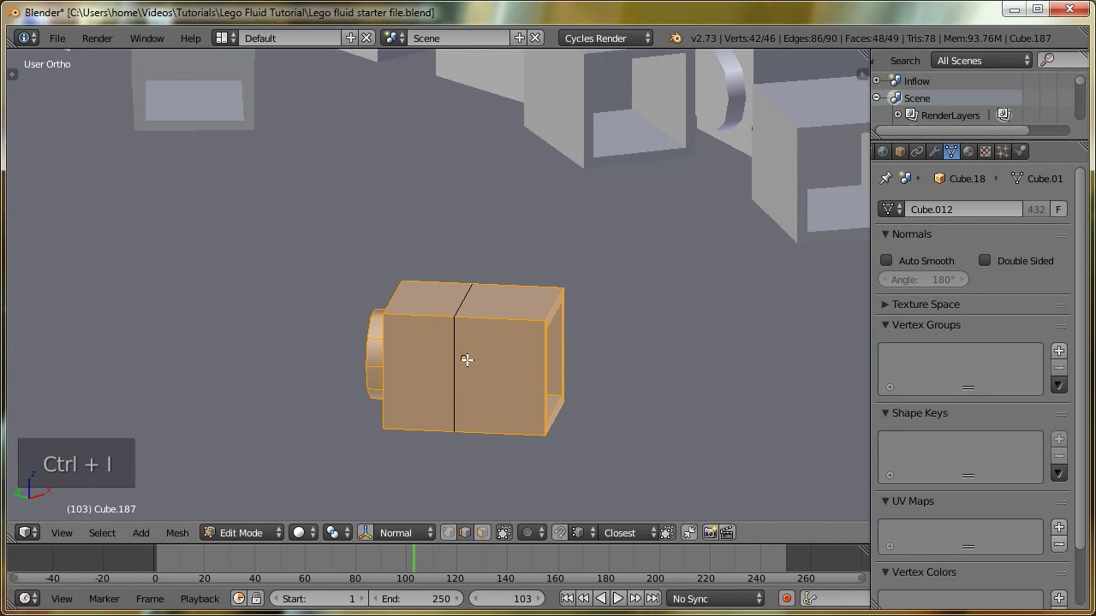
key("Delete")
left_click(466, 360)
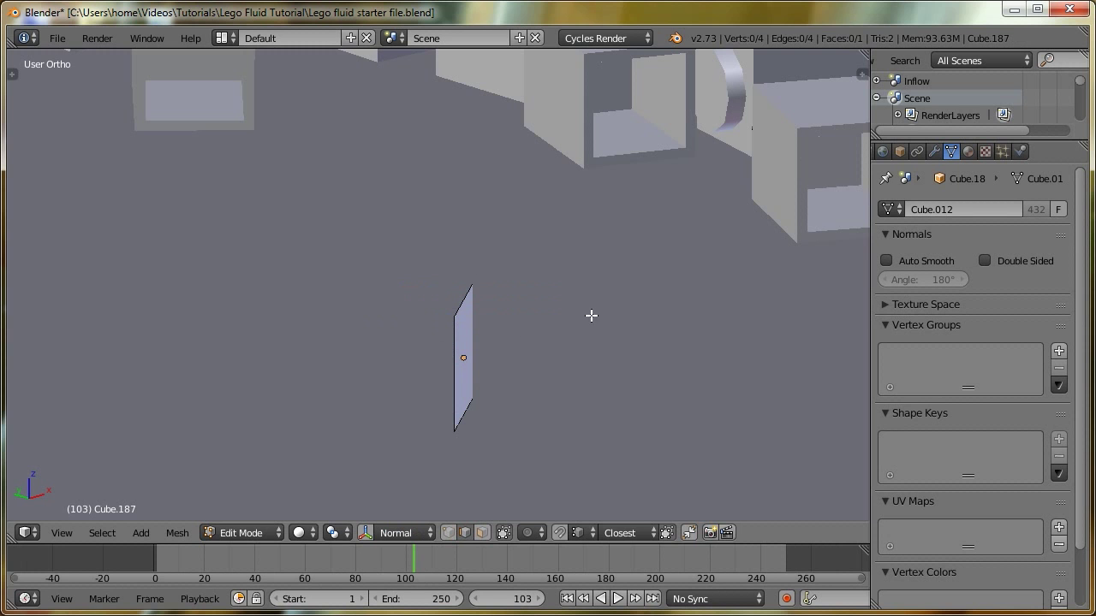
key("Tab")
scroll(492, 190, "down", 5)
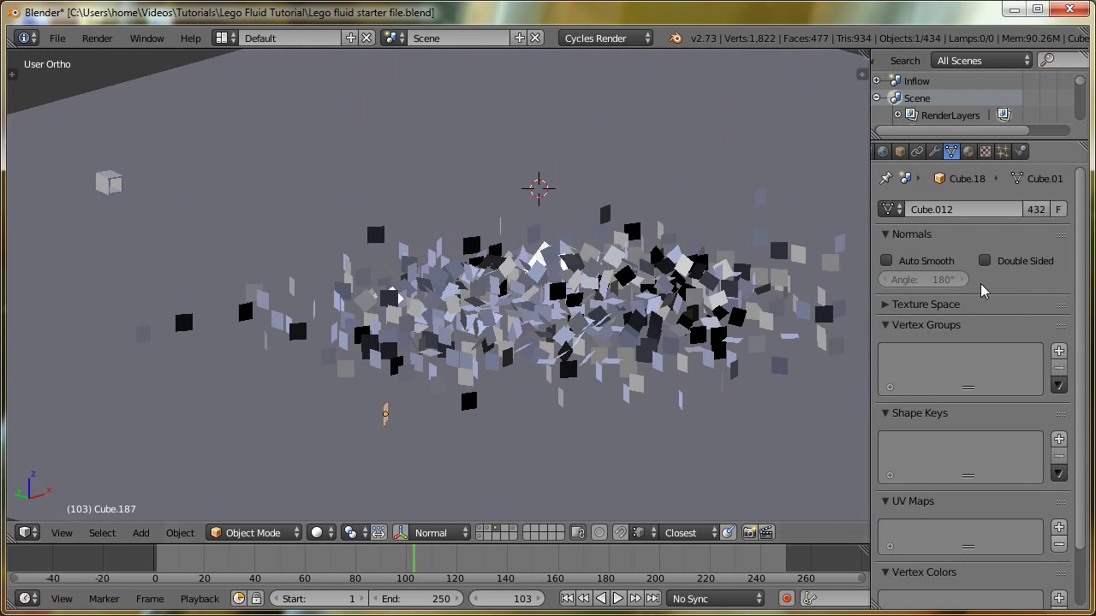
left_click(985, 261)
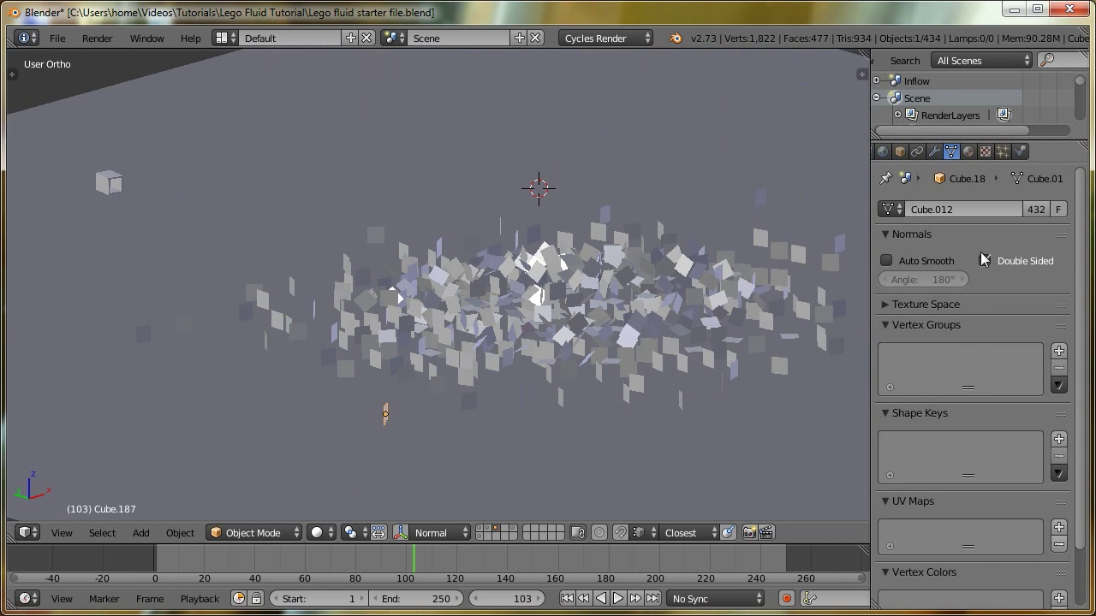
Select all the small planes in the pile and make them single user for Object & Data
middle_click_drag(540, 308, 484, 335)
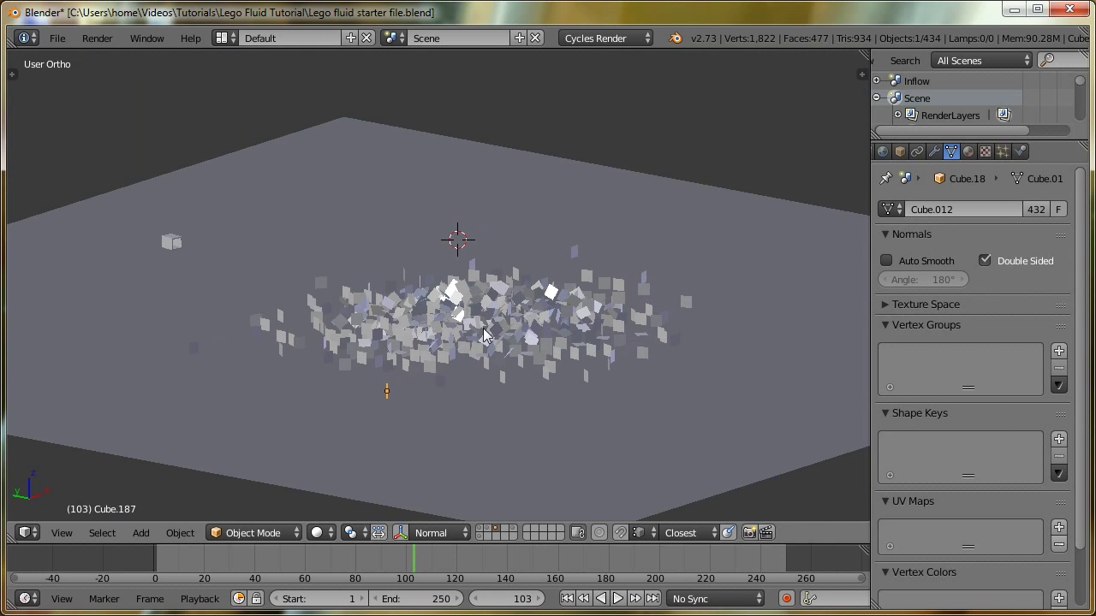
key("z")
key("b")
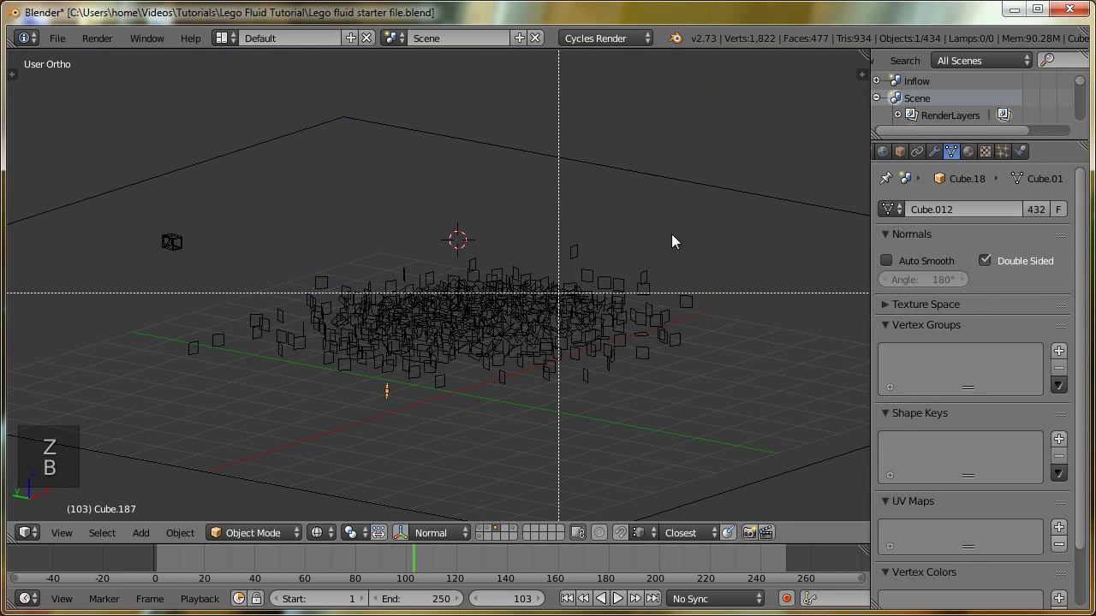
left_click_drag(732, 228, 276, 420)
key("b")
left_click_drag(130, 306, 336, 409)
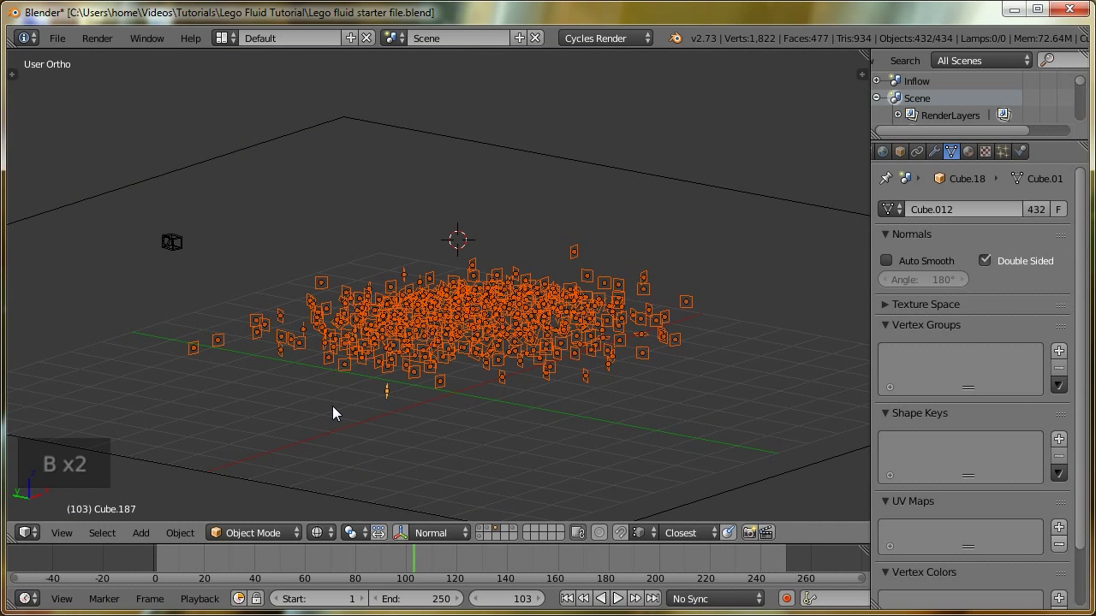
key("z")
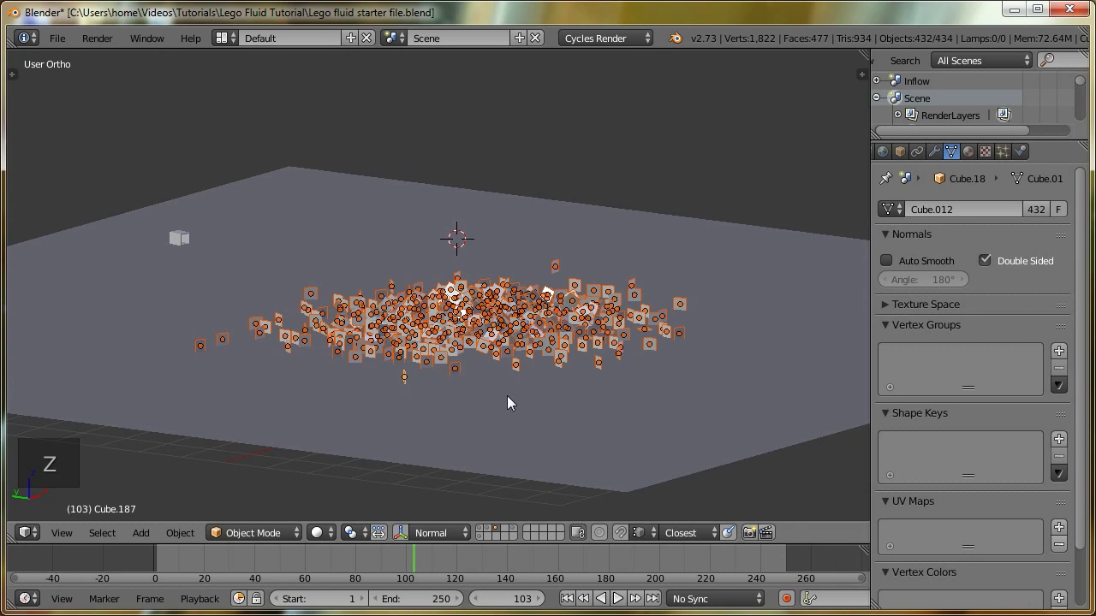
key("u")
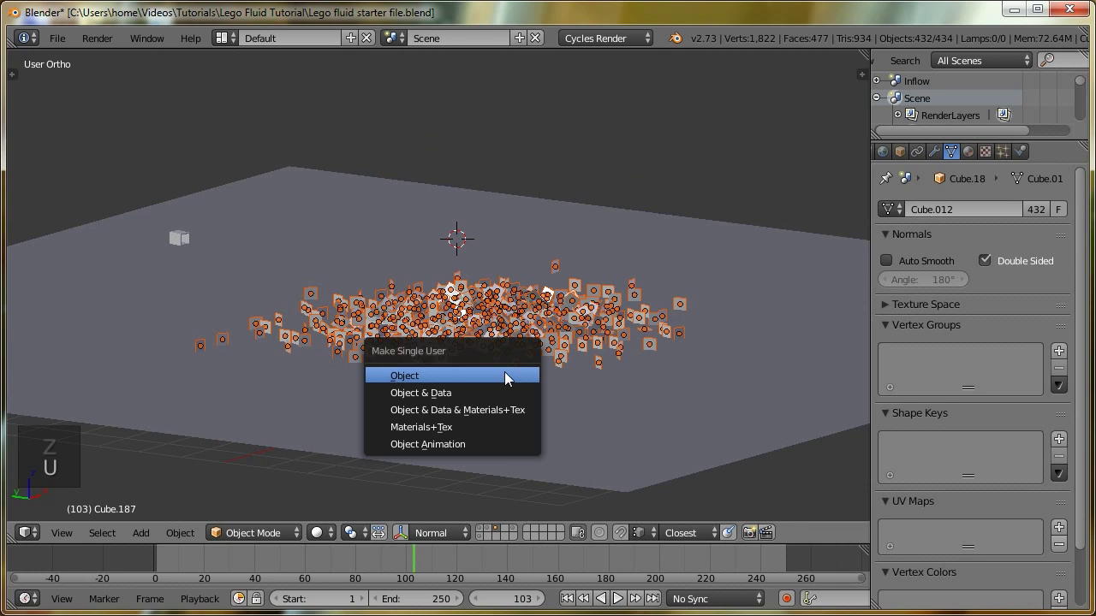
left_click(462, 394)
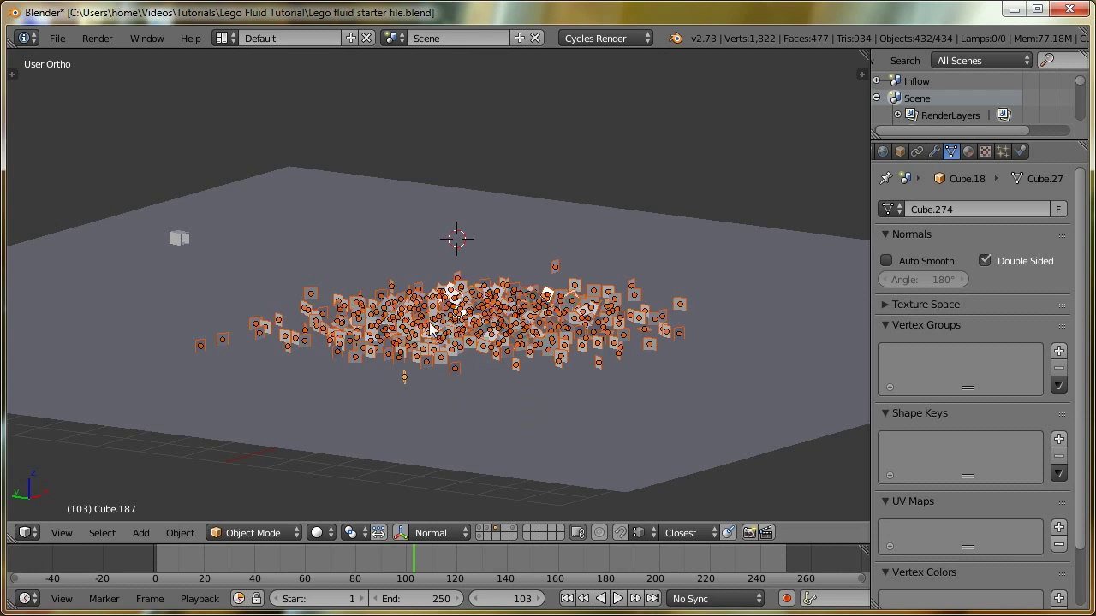
Apply Rotation & Scale to the selected planes and join them into one object
key("ctrl+a")
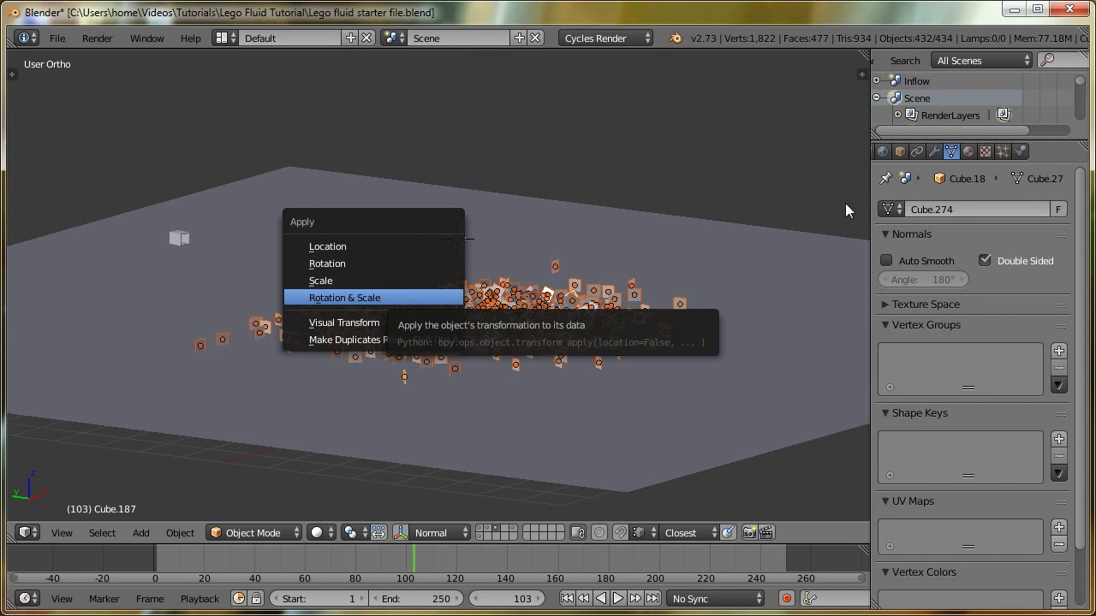
left_click(899, 151)
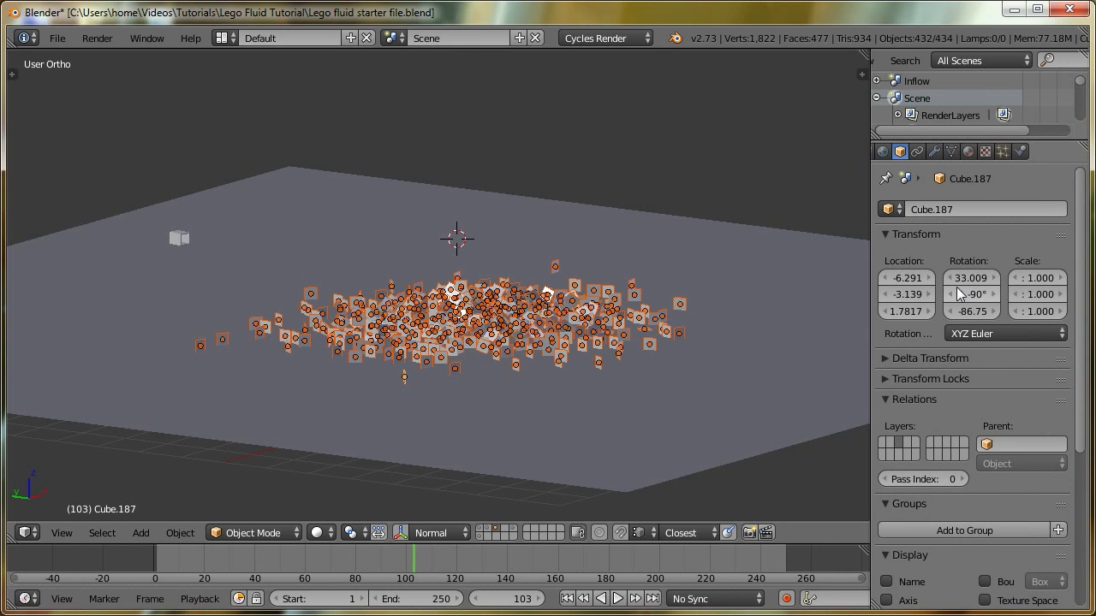
key("ctrl+a")
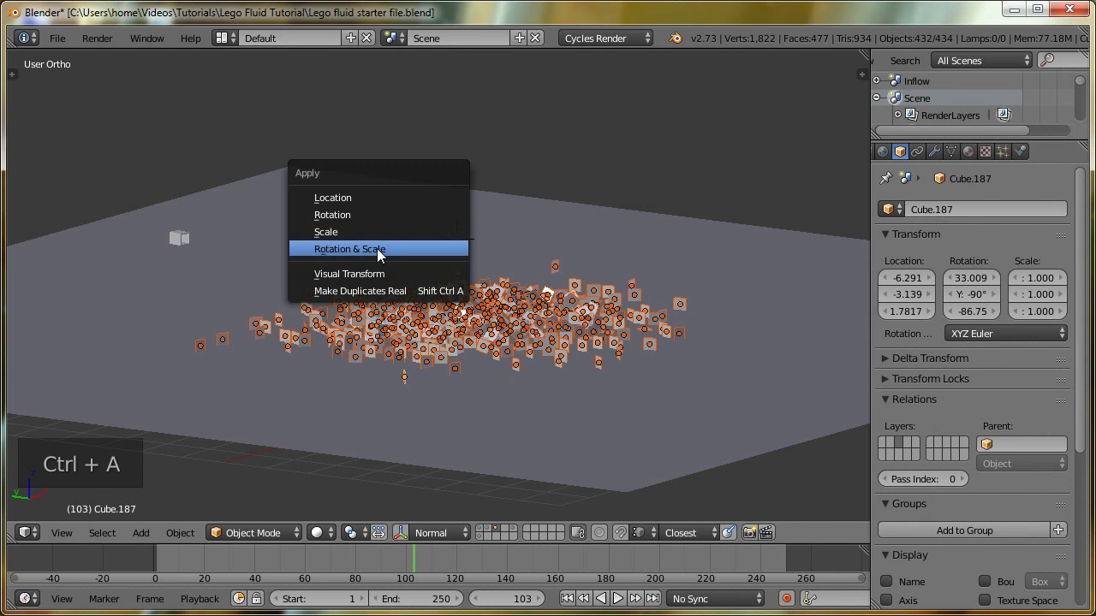
left_click(377, 246)
middle_click_drag(377, 246, 430, 289)
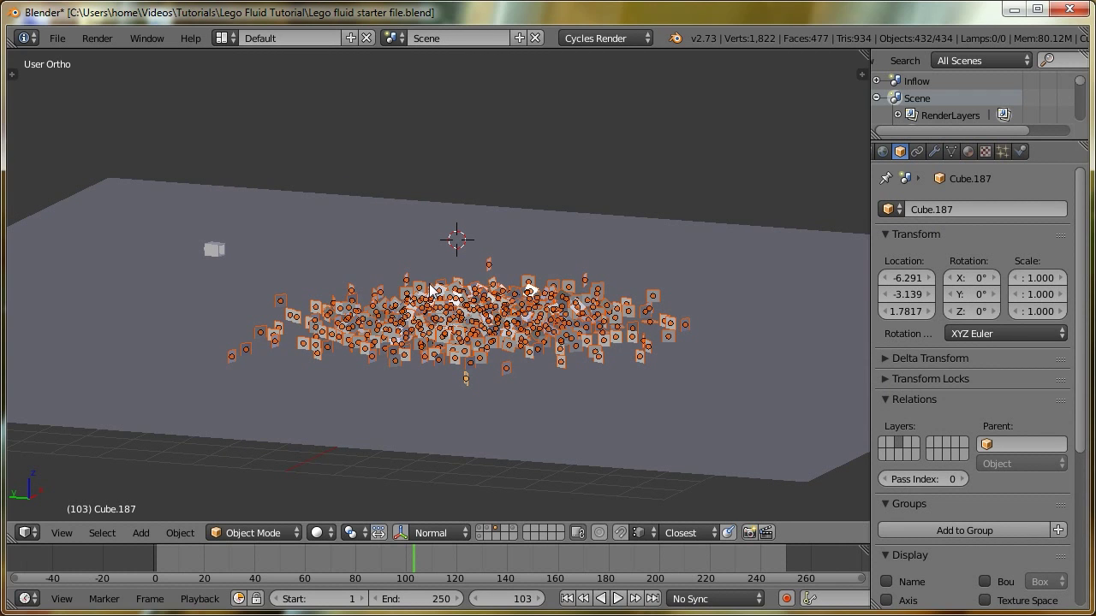
key("ctrl+j")
Select the separate Lego brick beside the pile and clear its rotation
middle_click_drag(430, 291, 122, 336)
right_click(155, 231)
middle_click_drag(176, 239, 308, 296)
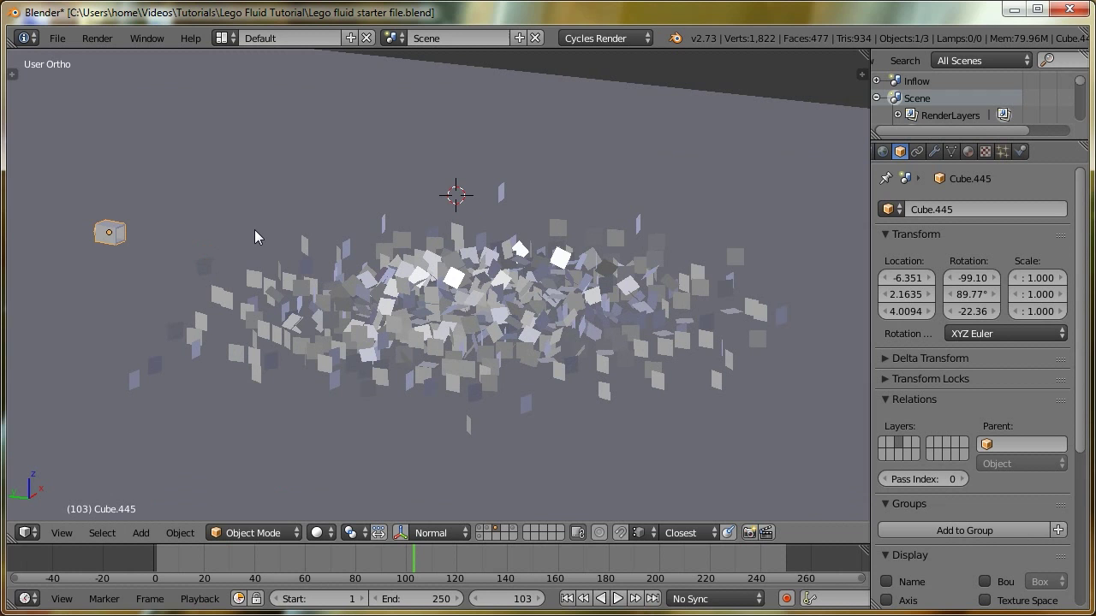
key("alt+r")
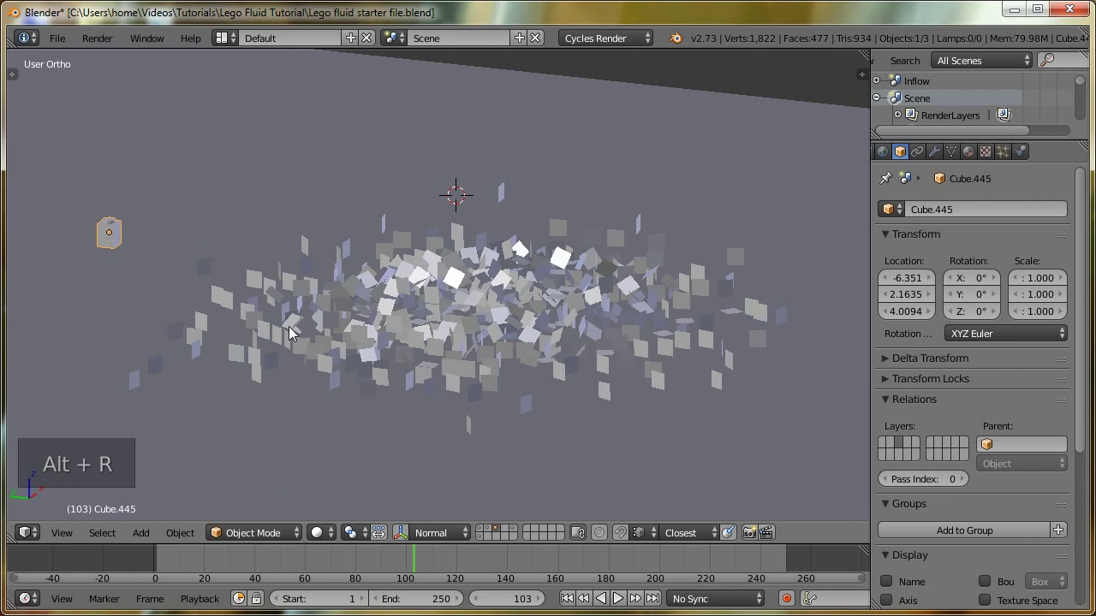
Snap the 3D cursor to the joined planes' origin and move the separate brick onto the cursor
right_click(477, 284)
middle_click_drag(439, 287, 350, 319)
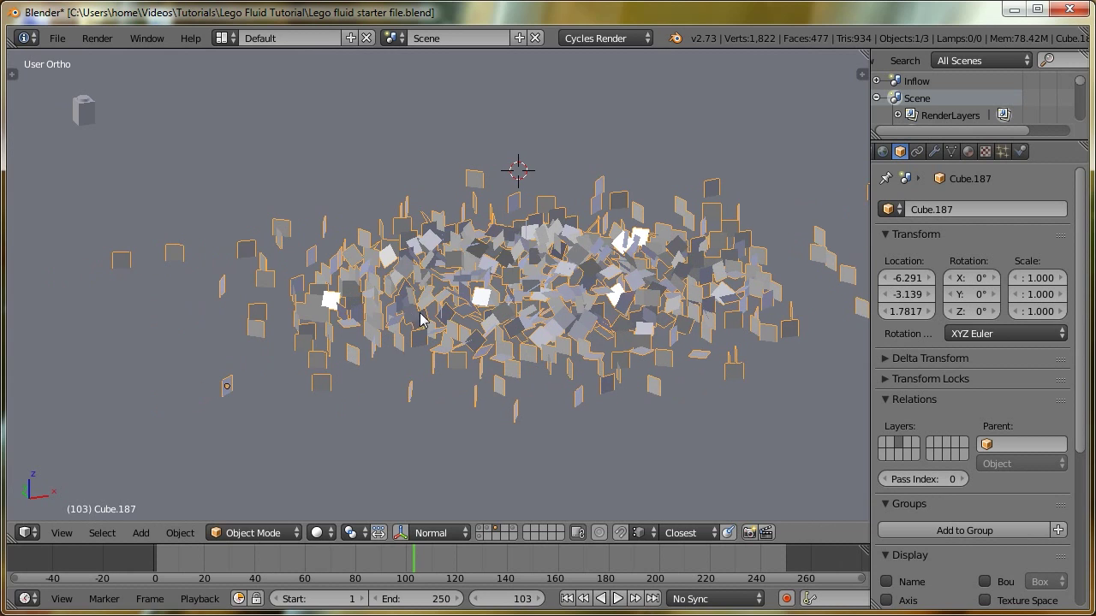
key("shift+s")
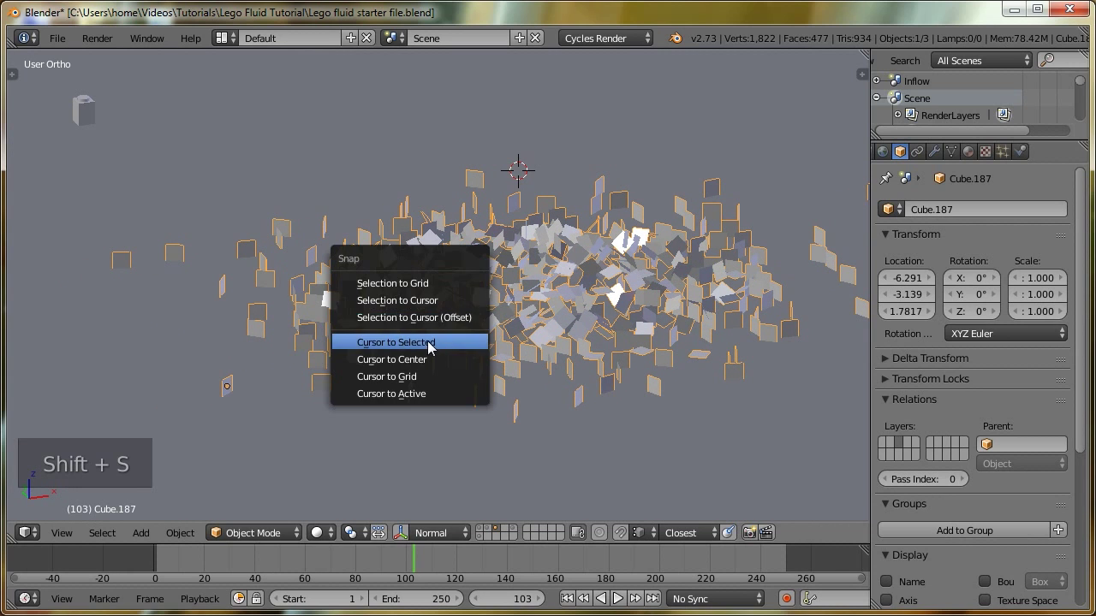
left_click(430, 345)
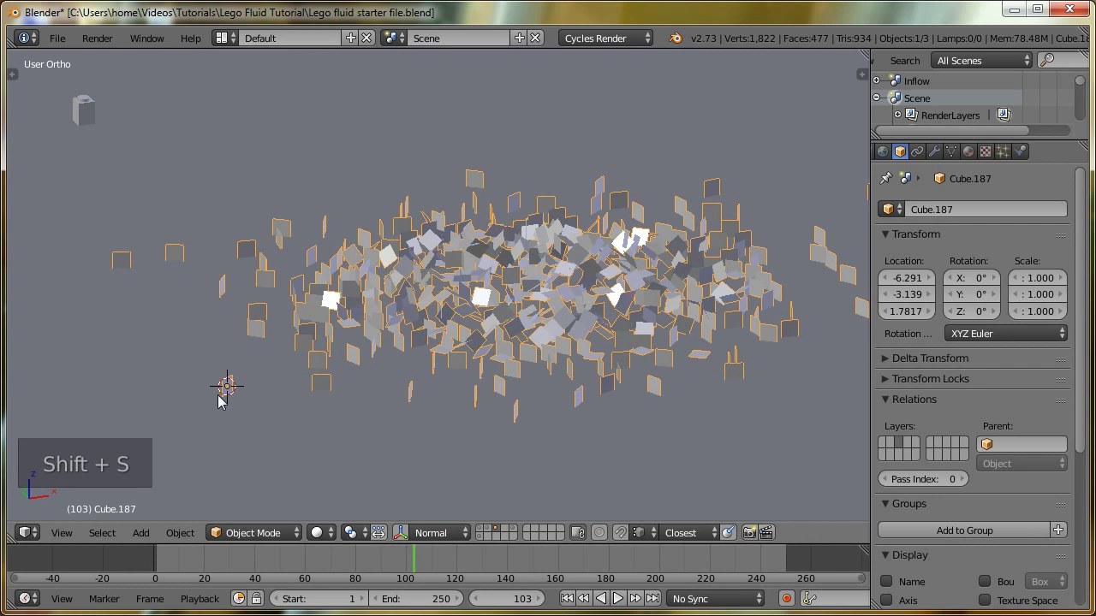
right_click(86, 117)
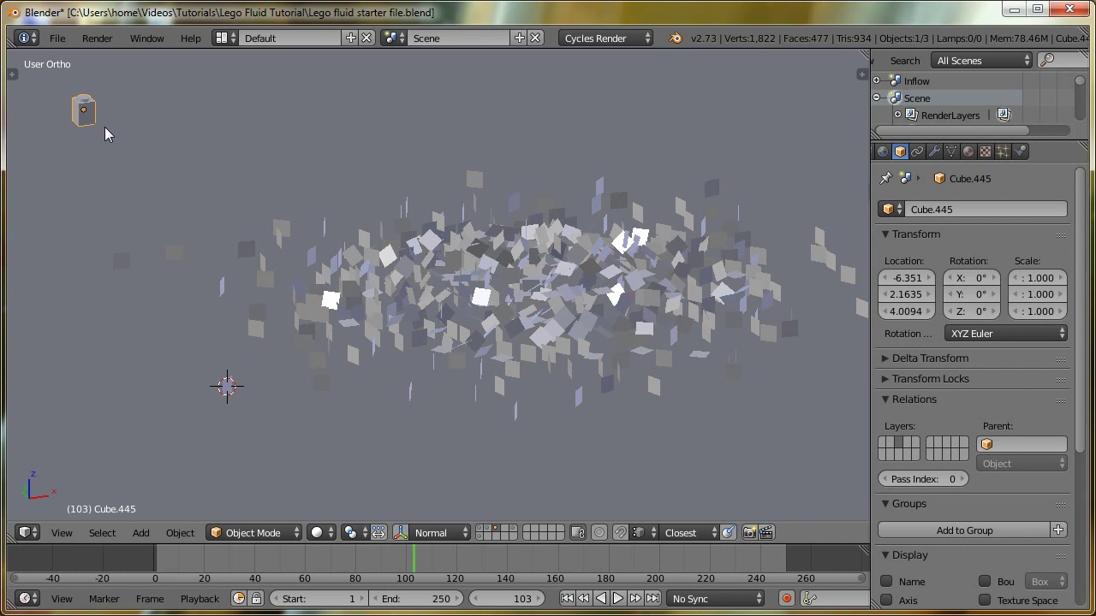
key("shift+s")
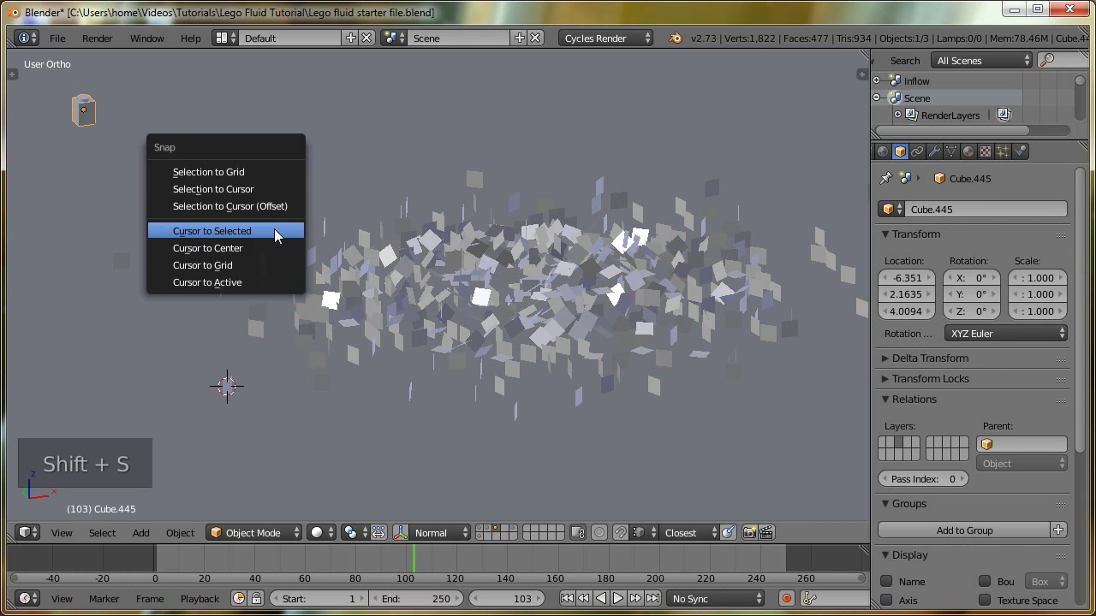
left_click(248, 190)
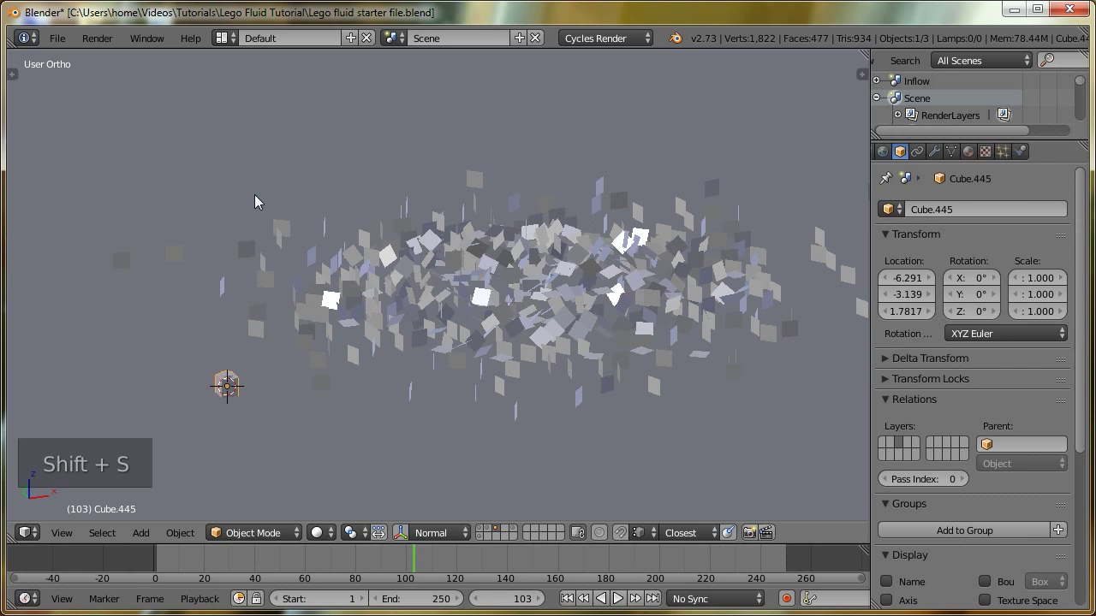
Parent the separate brick to the joined planes with the Object option
left_click(321, 380, "shift")
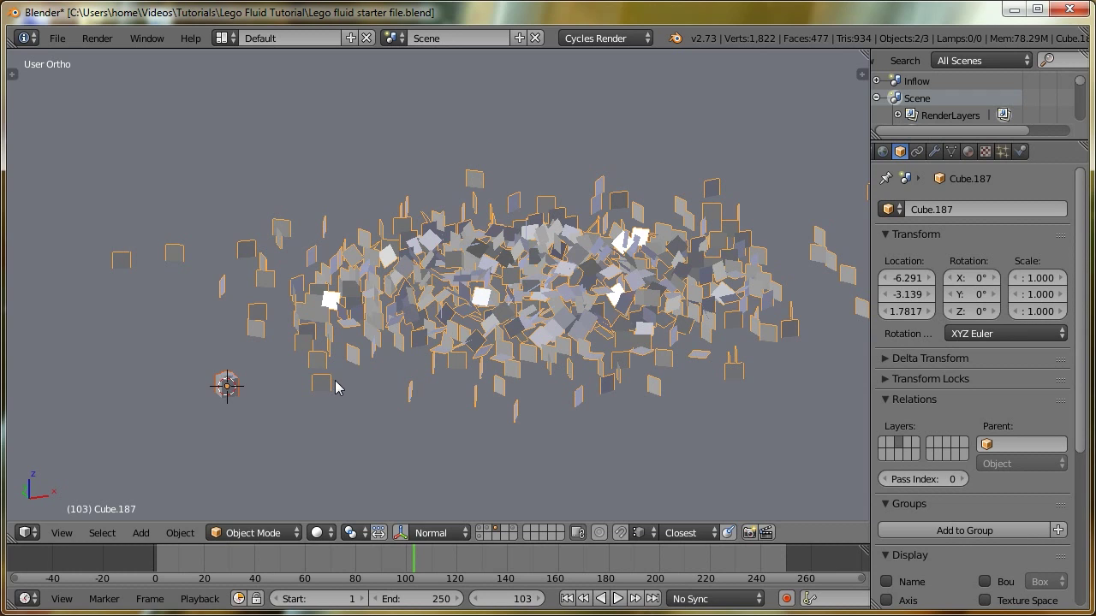
key("ctrl+p")
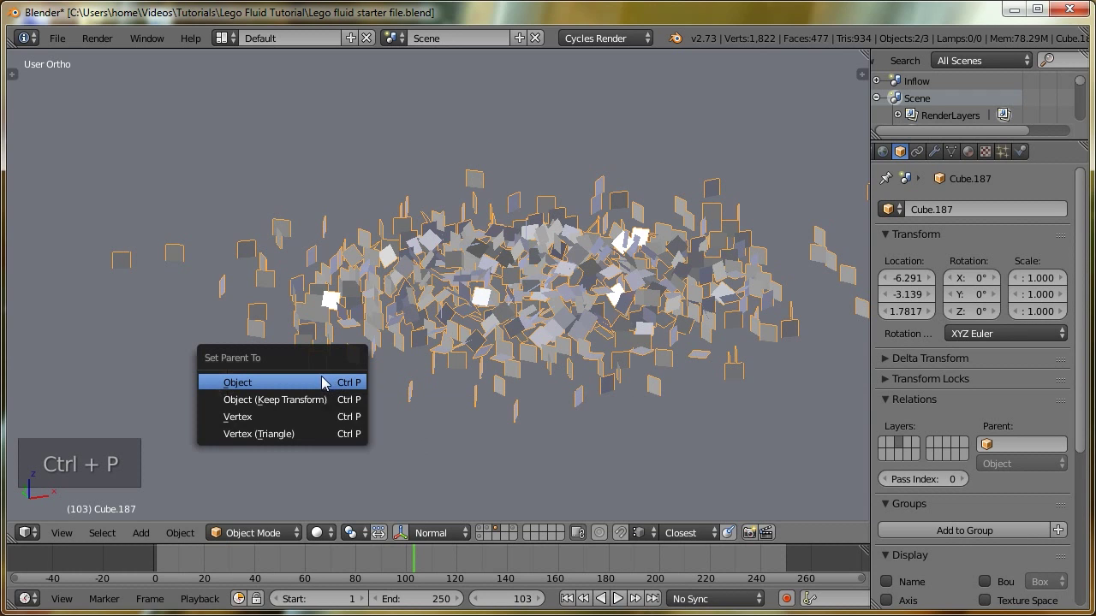
left_click(328, 384)
Select only the joined planes and set their duplication type to Faces
right_click(324, 378)
right_click(325, 378)
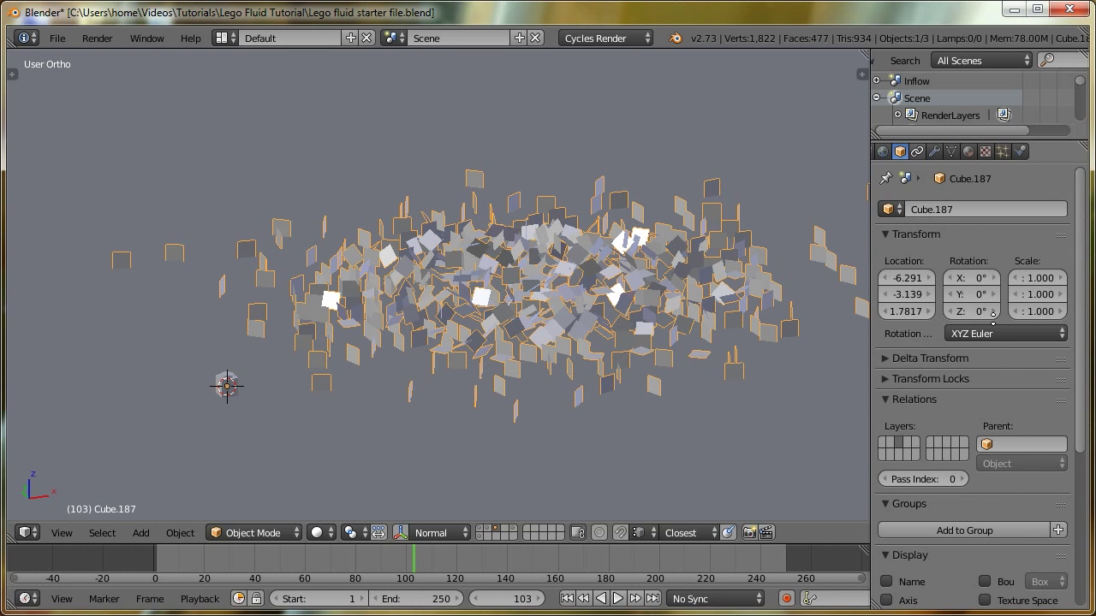
scroll(944, 499, "down", 6)
left_click(1009, 493)
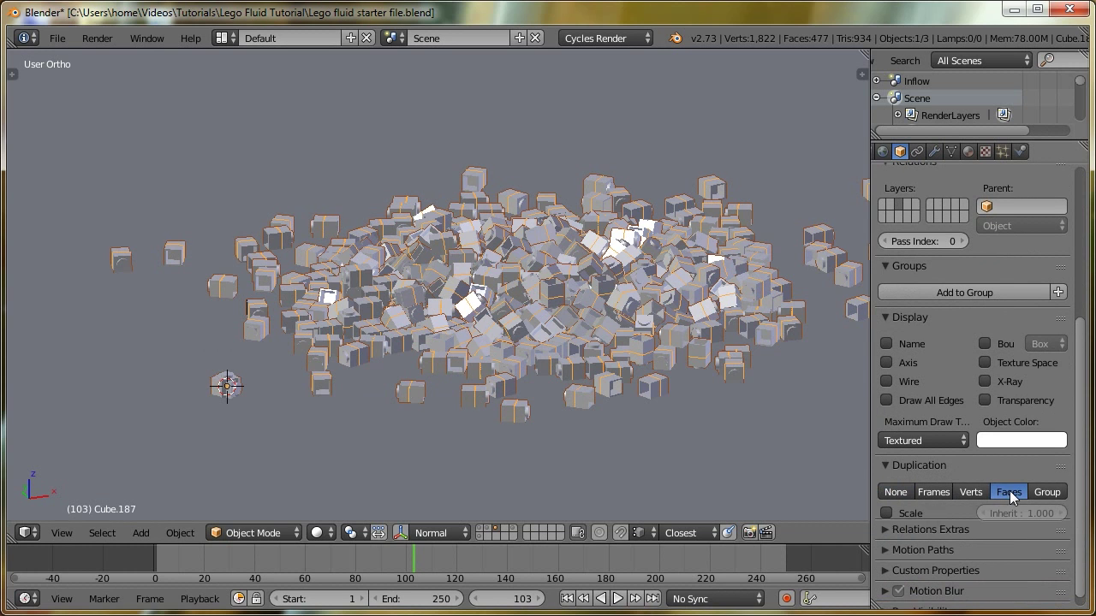
Deselect everything and examine the duplicated bricks up close and from several angles
middle_click_drag(480, 342, 488, 310)
key("n")
key("n")
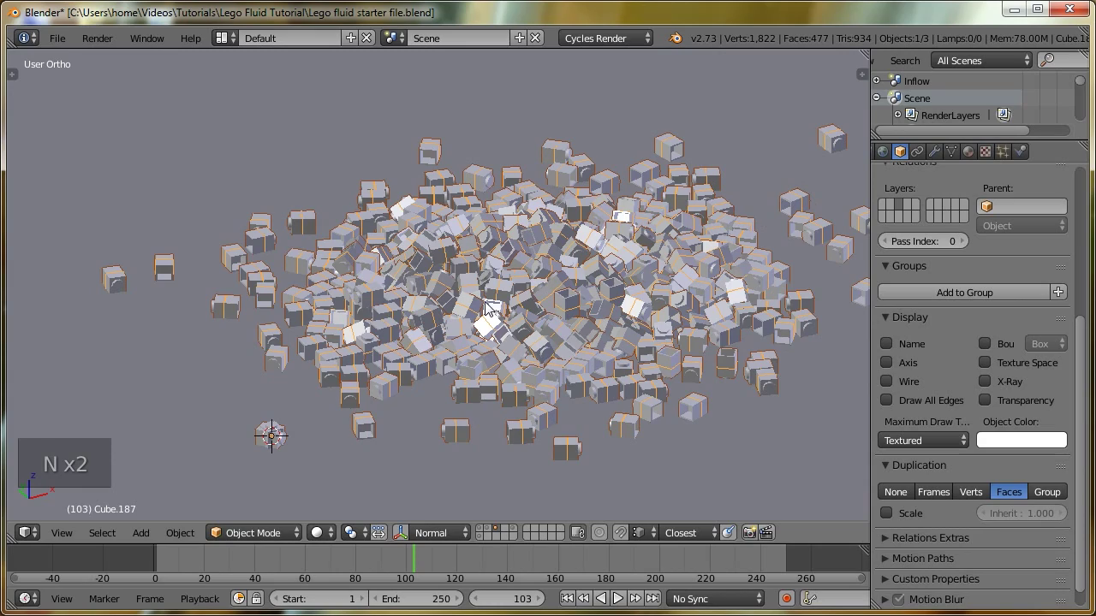
scroll(477, 415, "up", 5)
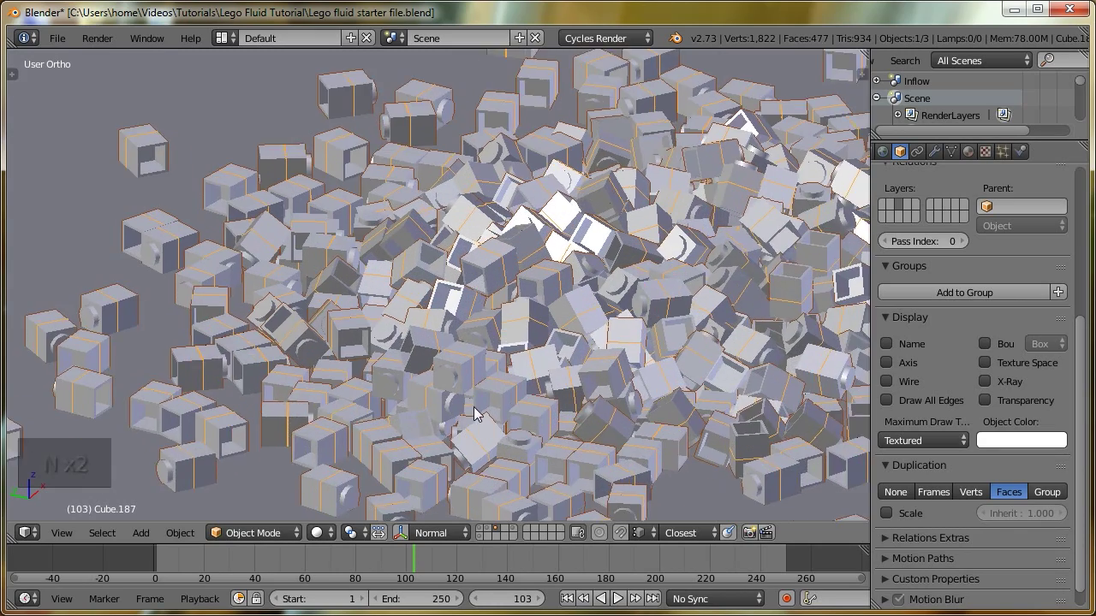
middle_click_drag(477, 416, 349, 281, "shift")
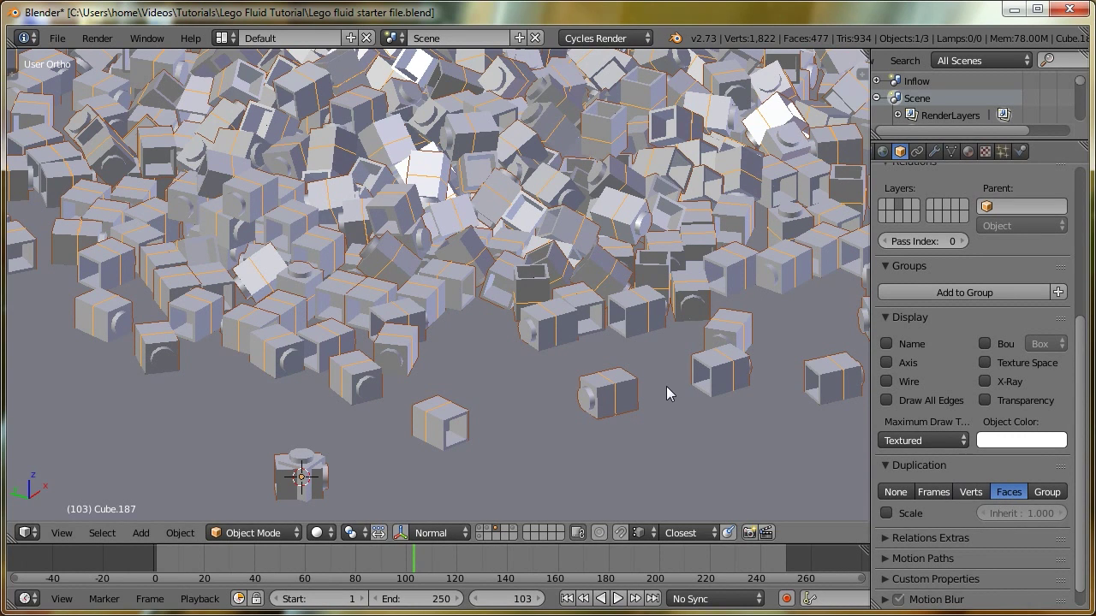
scroll(458, 286, "down", 5)
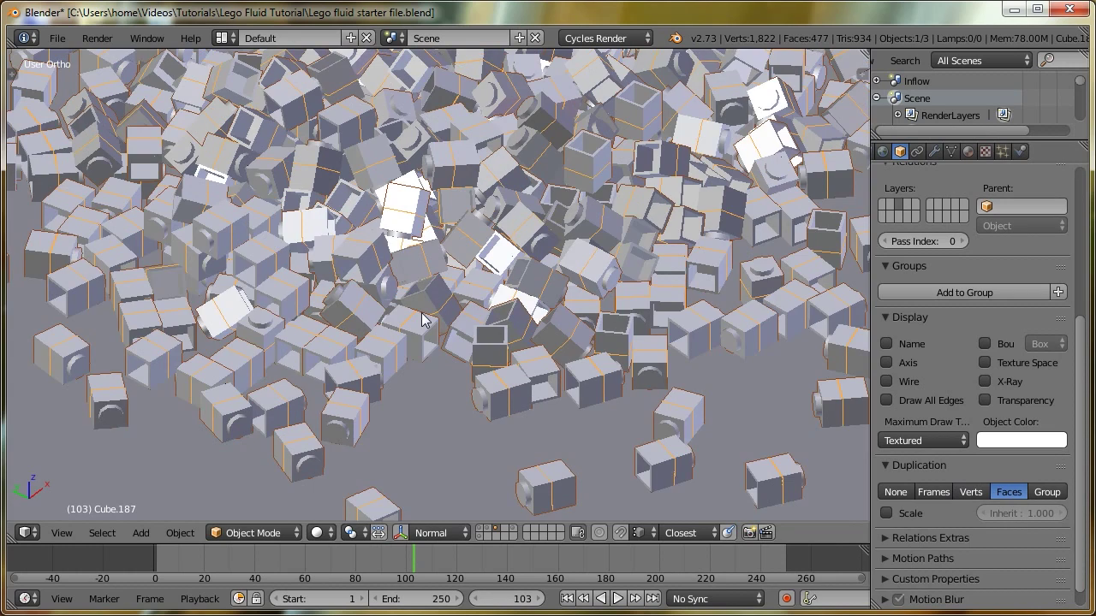
key("a")
middle_click_drag(555, 341, 464, 356)
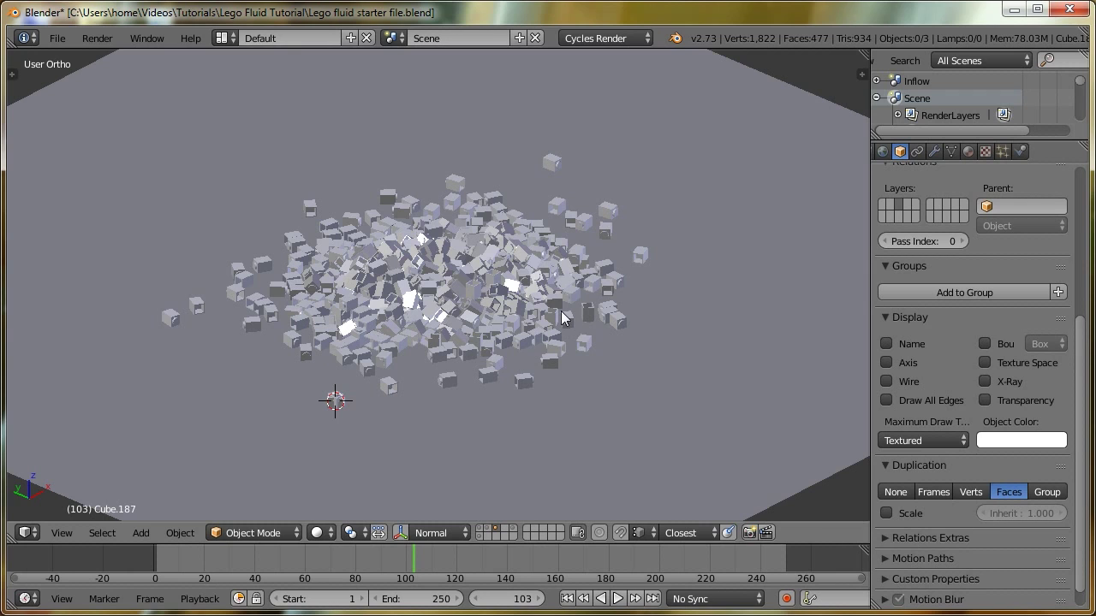
Set the joined planes' duplication to None to compare the bare planes, and restore it to Faces
left_click(895, 493)
middle_click_drag(479, 343, 519, 359)
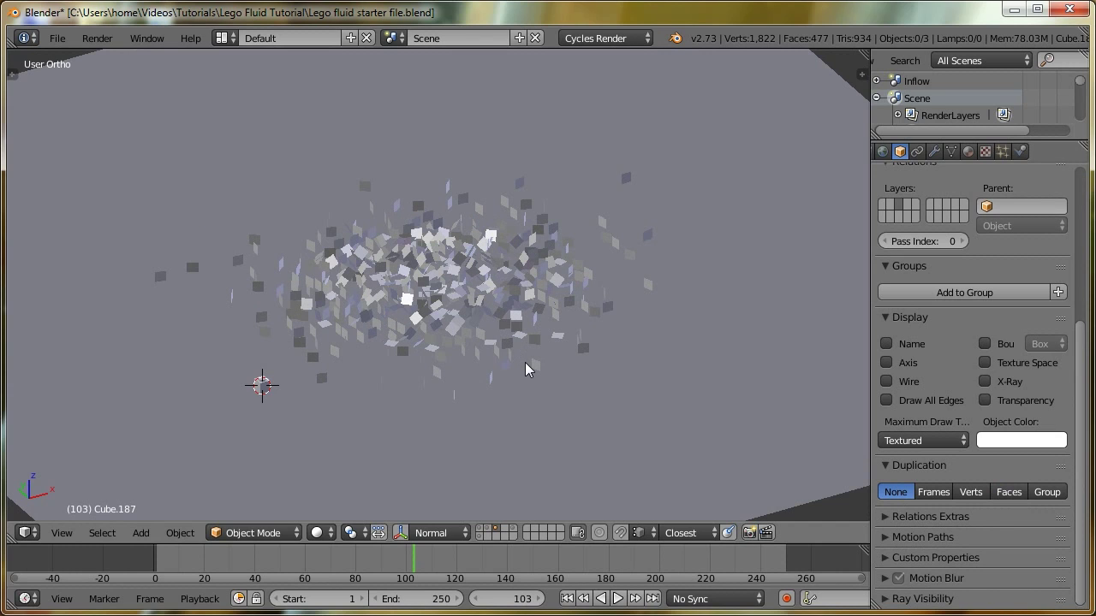
middle_click_drag(409, 379, 446, 391)
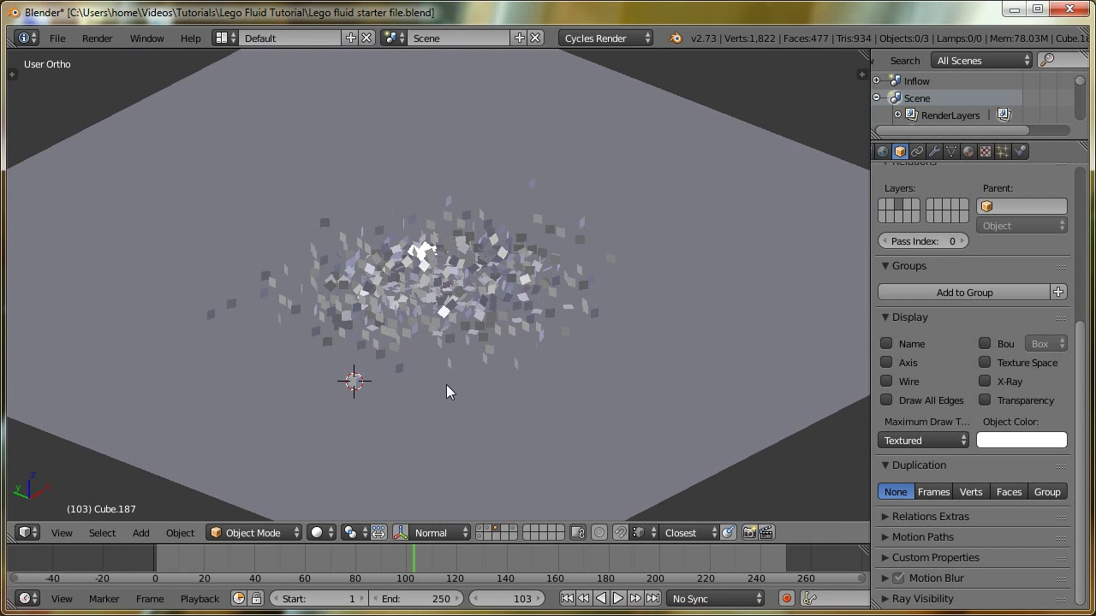
left_click(1007, 493)
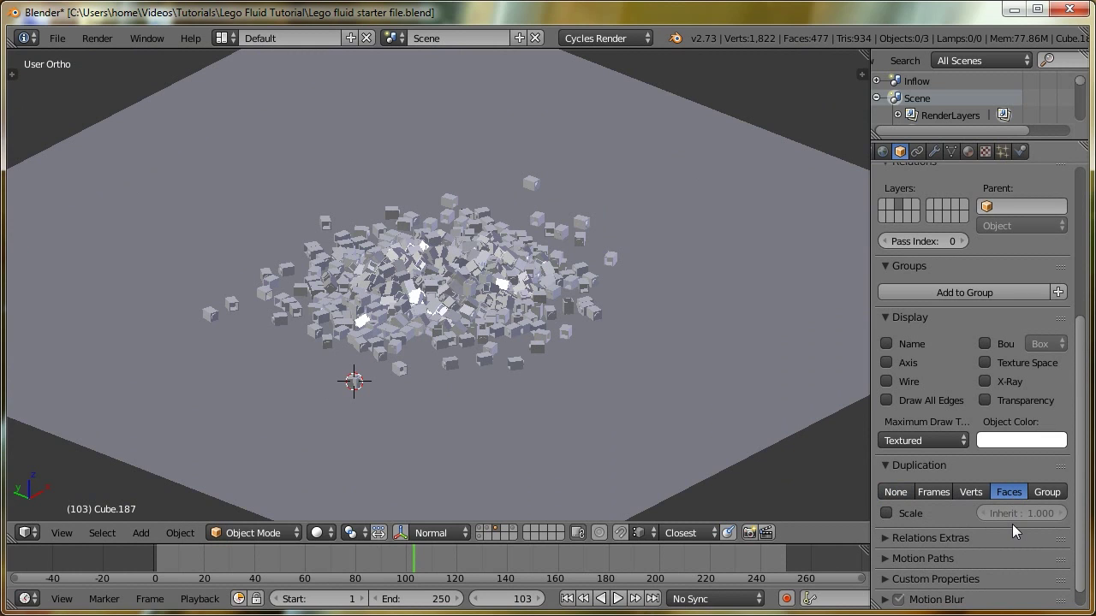
In front view, select the joined planes and add a new particle system to them
key("KP_1")
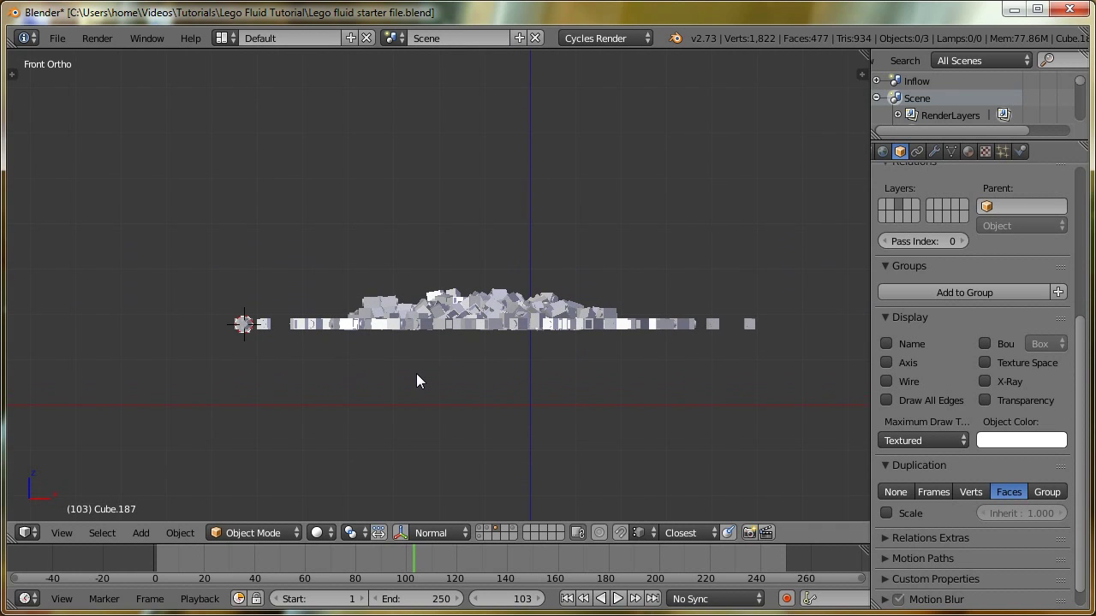
right_click(488, 305)
left_click(1003, 152)
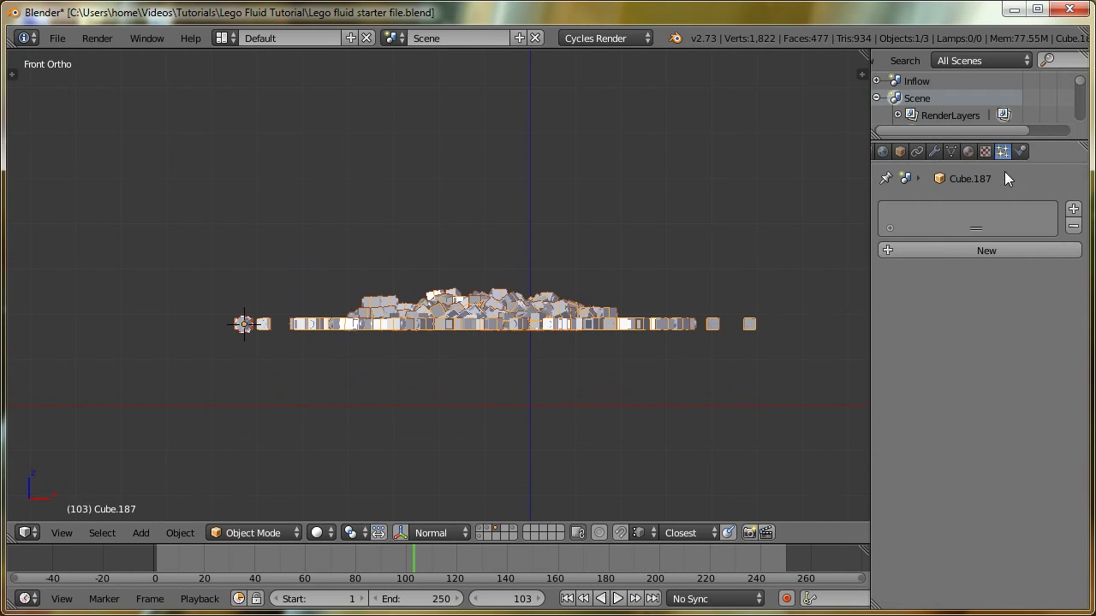
left_click(932, 250)
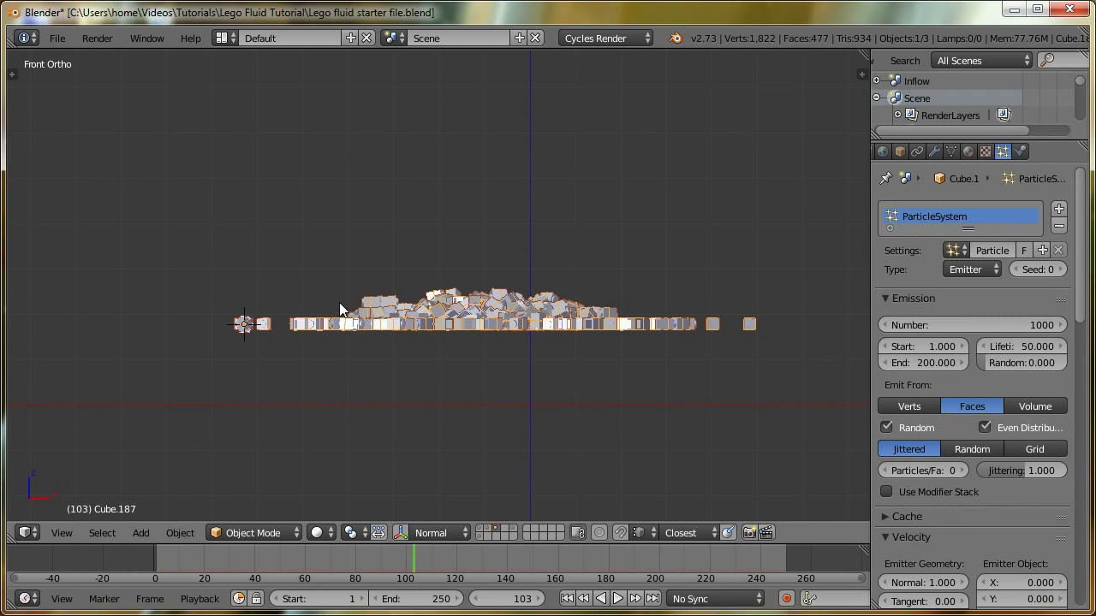
Check the mesh's face count in Edit Mode and set the particle emission number to 432
key("Tab")
key("a")
key("a")
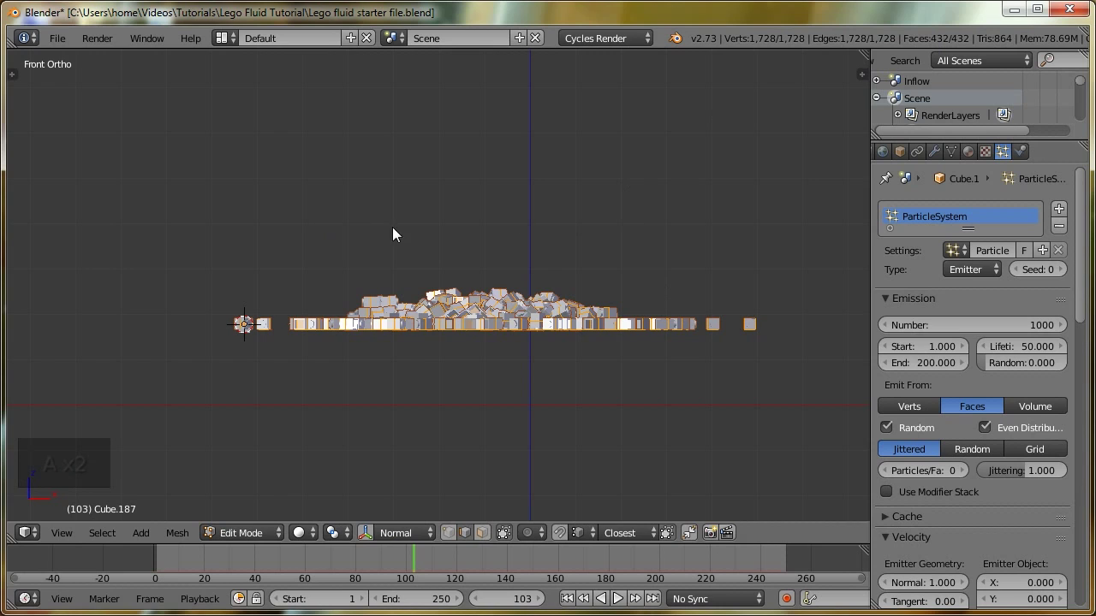
key("Tab")
left_click(966, 324)
type("432")
key("Return")
Set the particle emission End to 250 and the Lifetime to 250
left_click(928, 361)
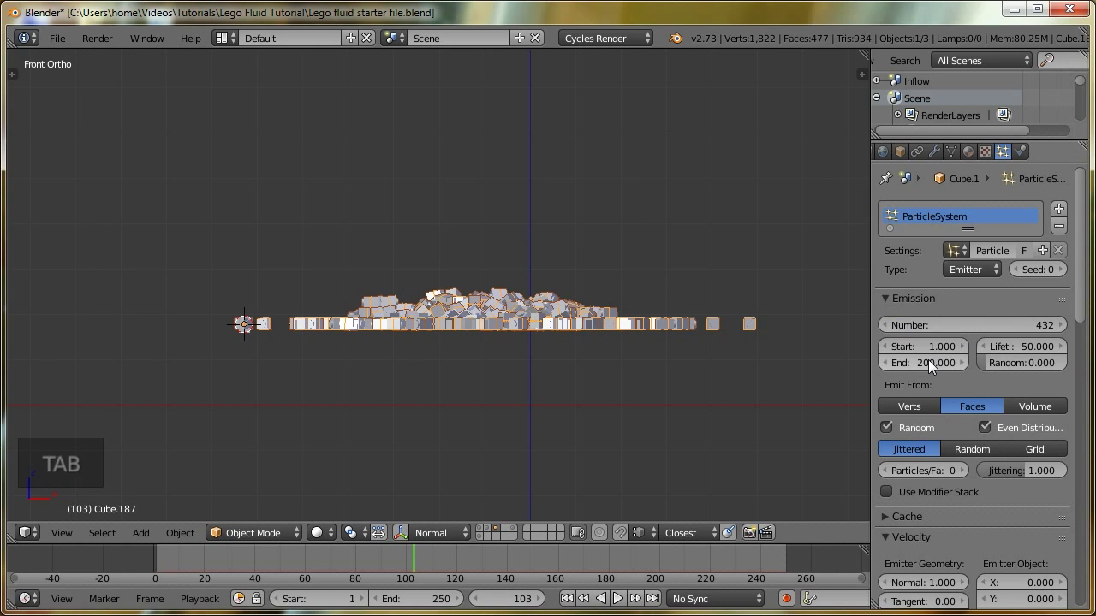
type("250")
left_click(1002, 349)
type("250")
key("Return")
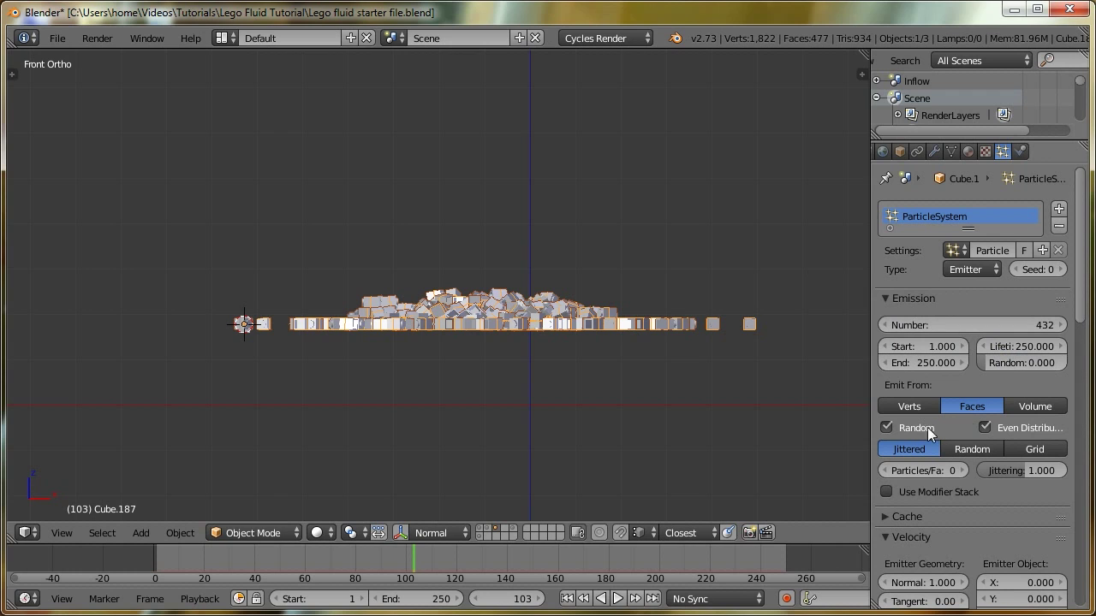
Disable Random emission order and set the particle physics type to No
left_click(888, 430)
scroll(946, 445, "down", 6)
left_click(894, 476)
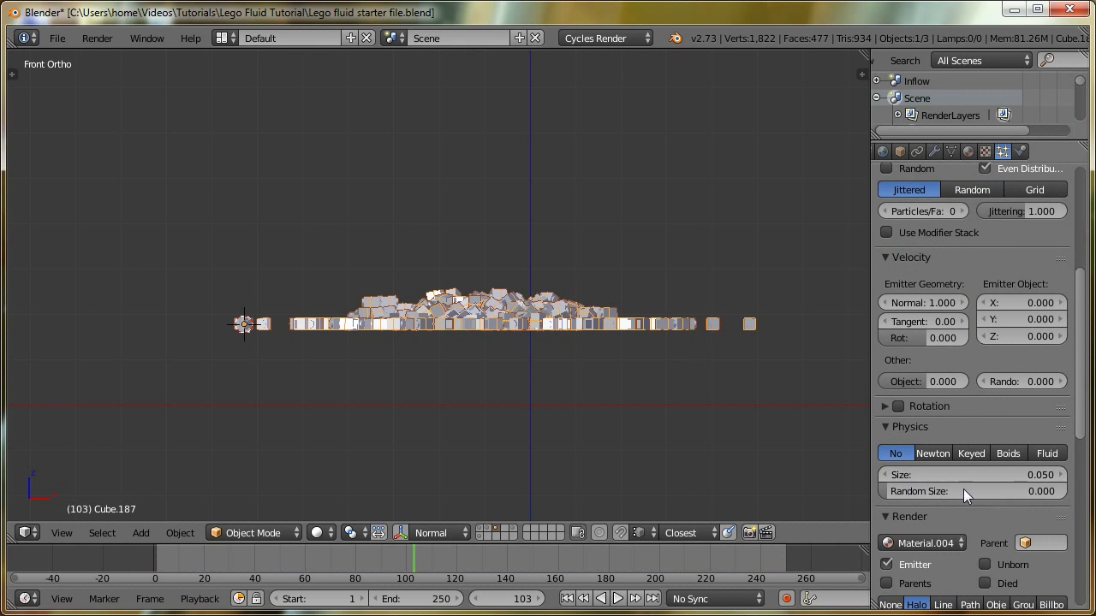
Set the particle render type to None and the viewport display to Point
scroll(963, 489, "down", 4)
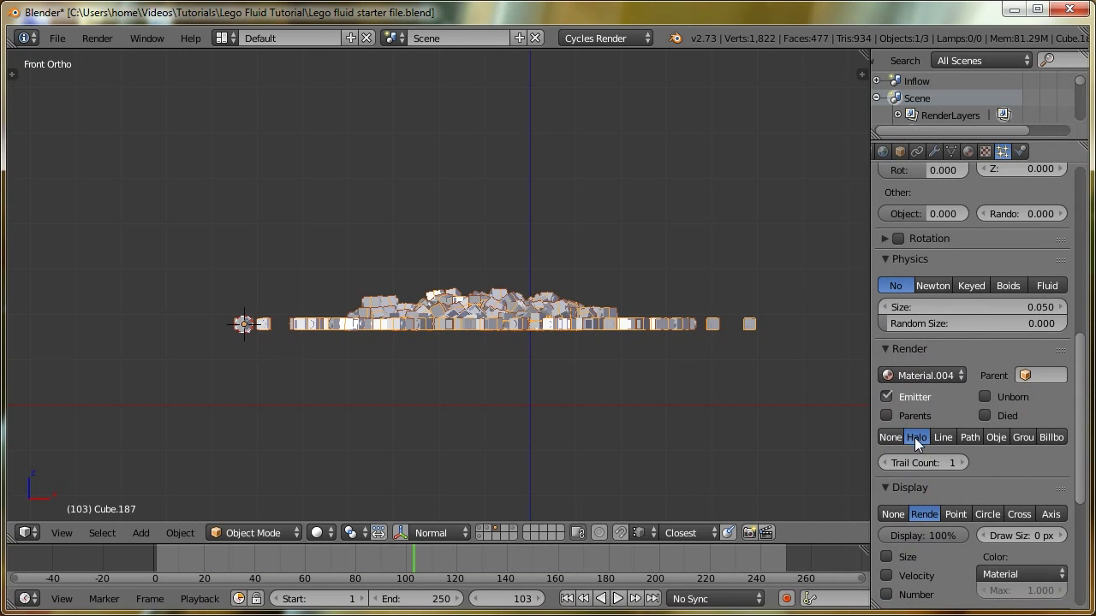
left_click(889, 437)
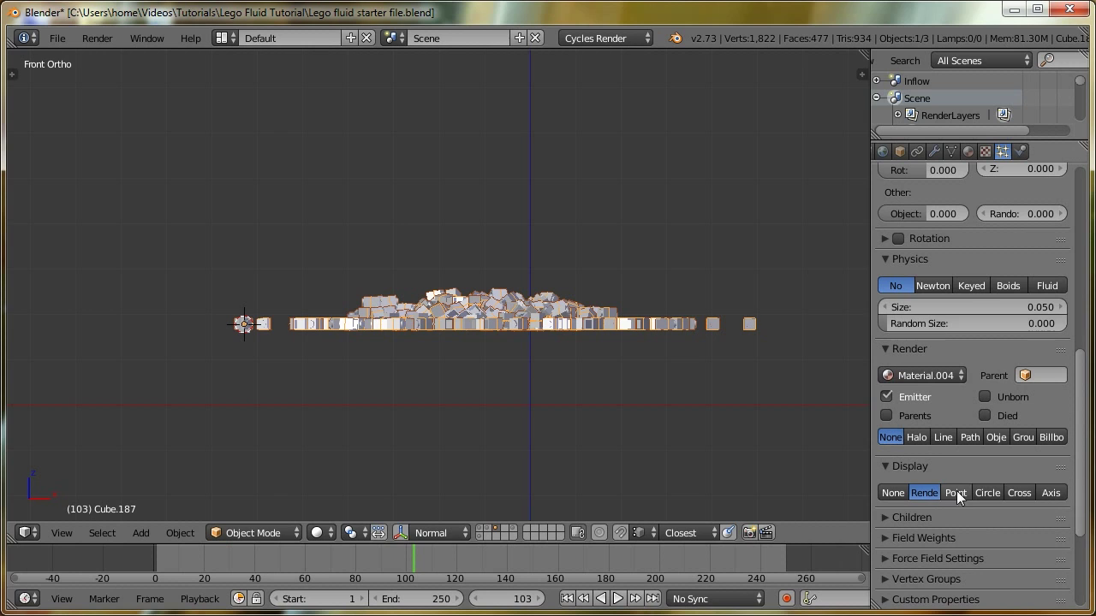
left_click(956, 493)
middle_click_drag(528, 358, 516, 386)
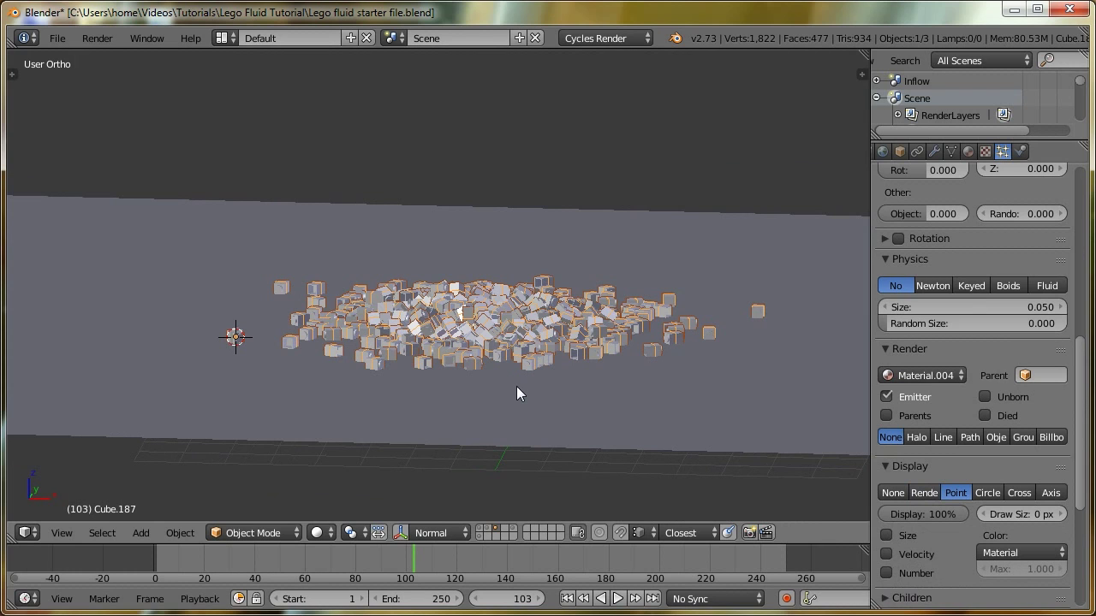
Add an Explode modifier to the joined planes with Alive and Dead disabled, and return the timeline to frame 1
key("KP_1")
left_click(934, 152)
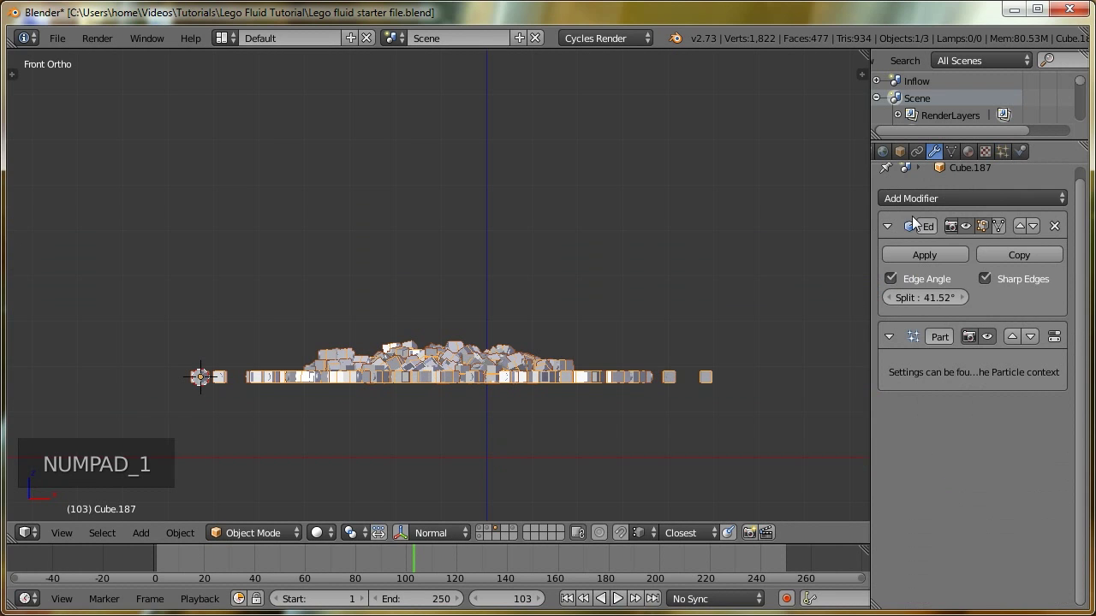
left_click(906, 198)
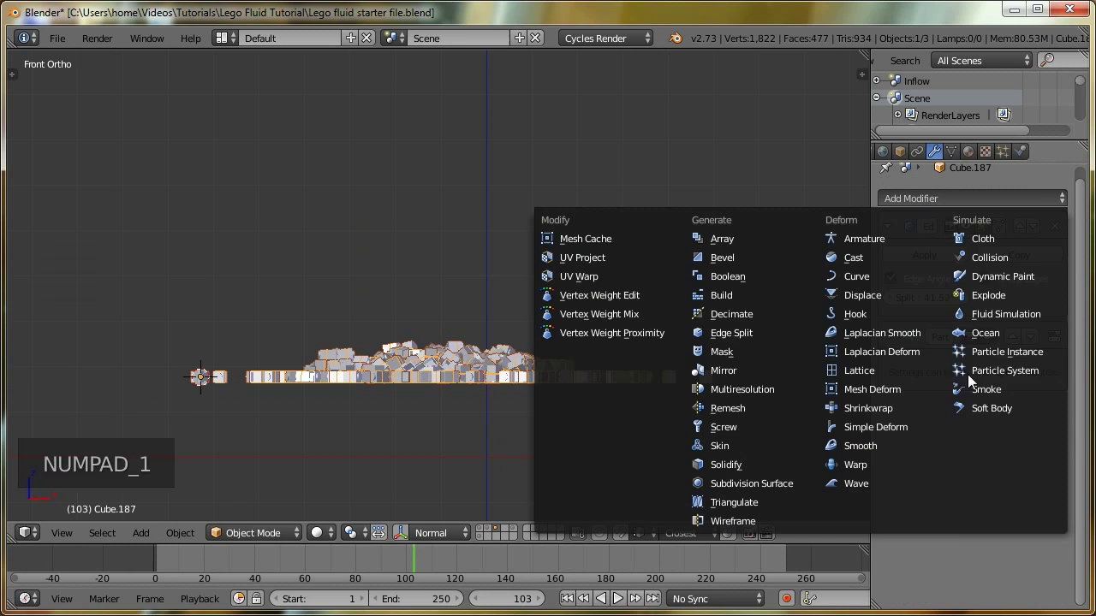
left_click(988, 295)
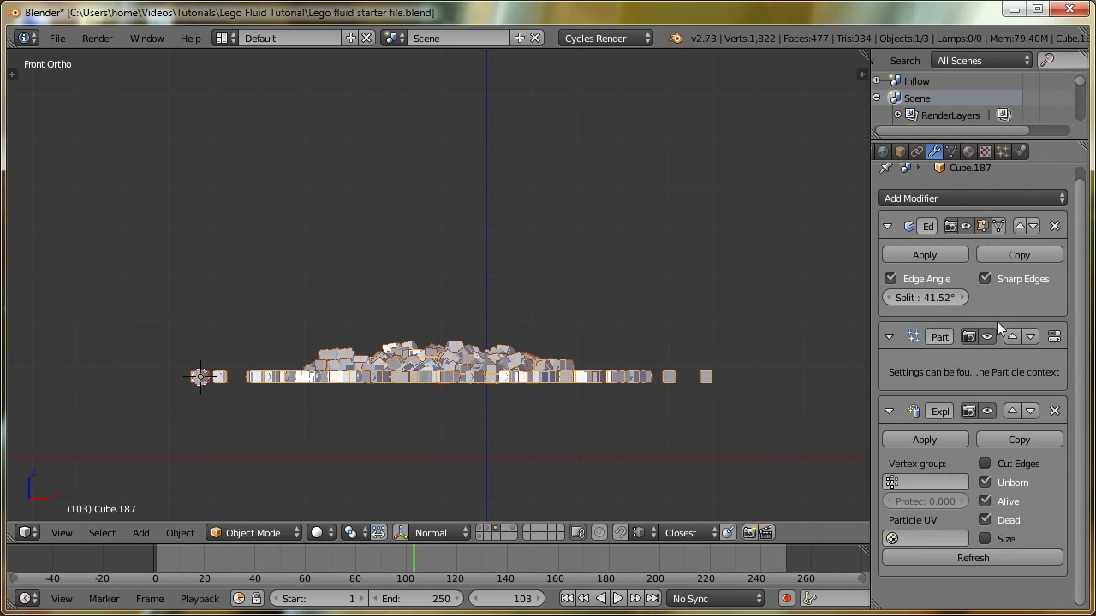
left_click(985, 502)
left_click(985, 519)
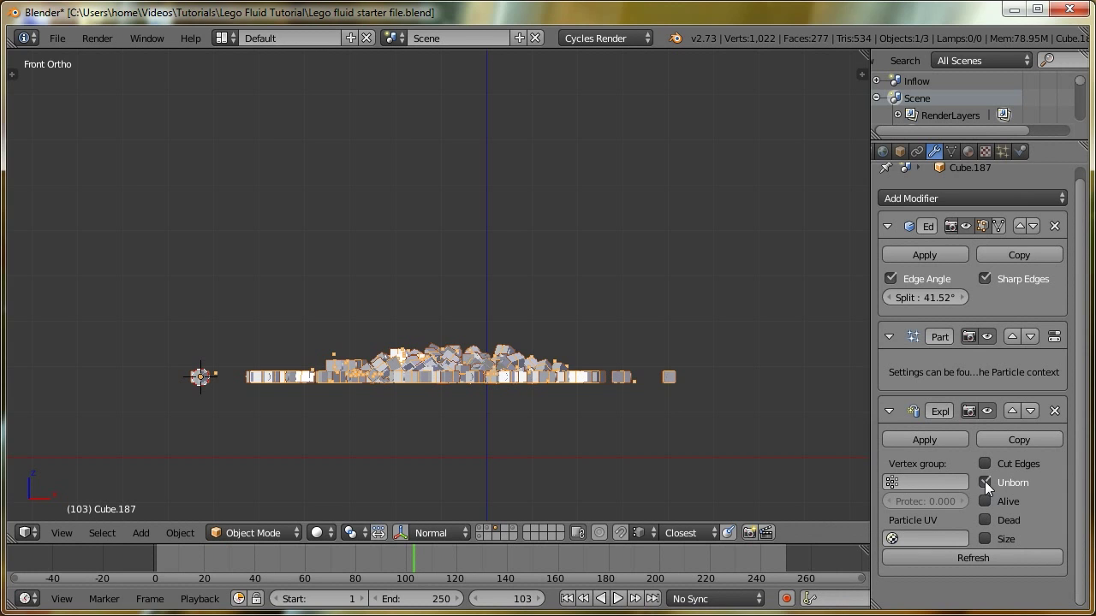
left_click(566, 598)
middle_click_drag(584, 399, 564, 394)
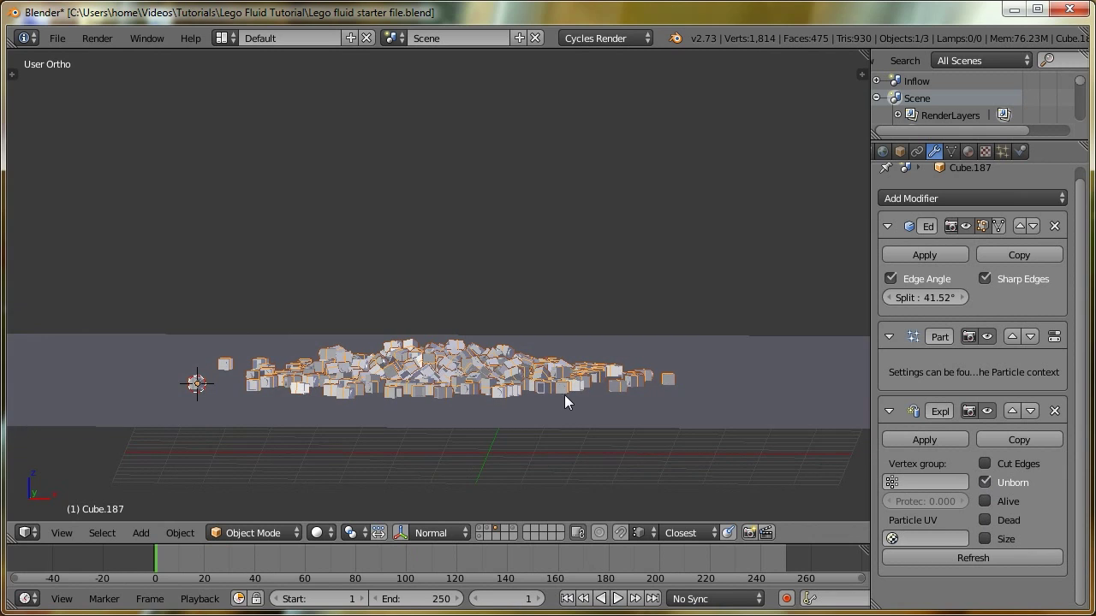
Play back the animation to check the order in which the bricks disappear
key("alt+a")
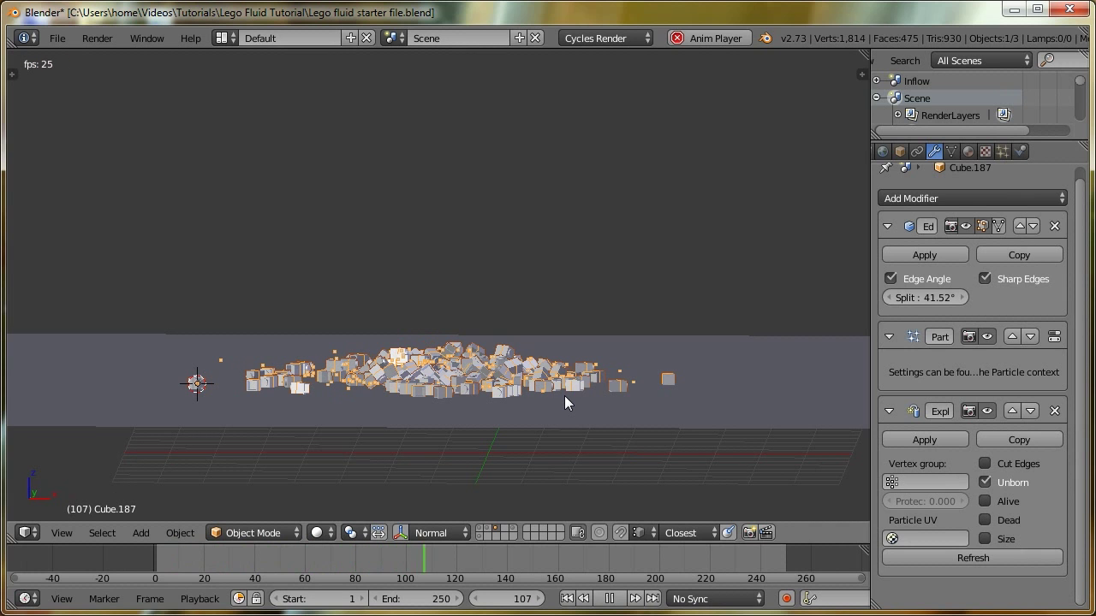
key("Escape")
mouse_move(400, 368)
middle_mouse_down()
mouse_move(394, 387)
mouse_move(428, 382)
mouse_move(406, 352)
middle_mouse_up()
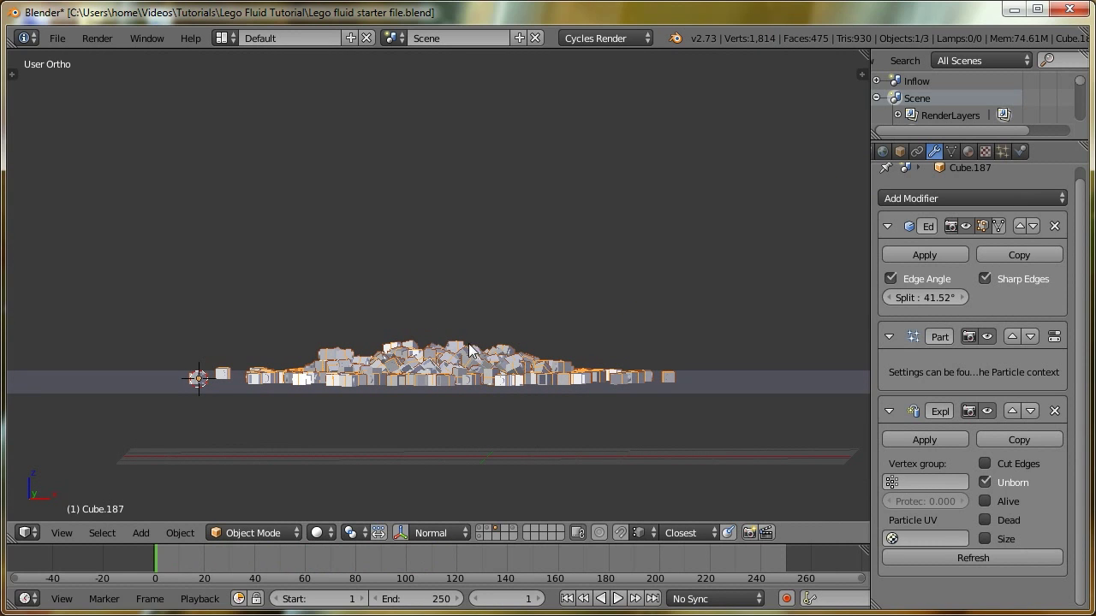
From top view, sort all faces of the joined bricks by View Z Axis in reverse order
key("KP_7")
middle_click_drag(383, 257, 403, 506, "shift")
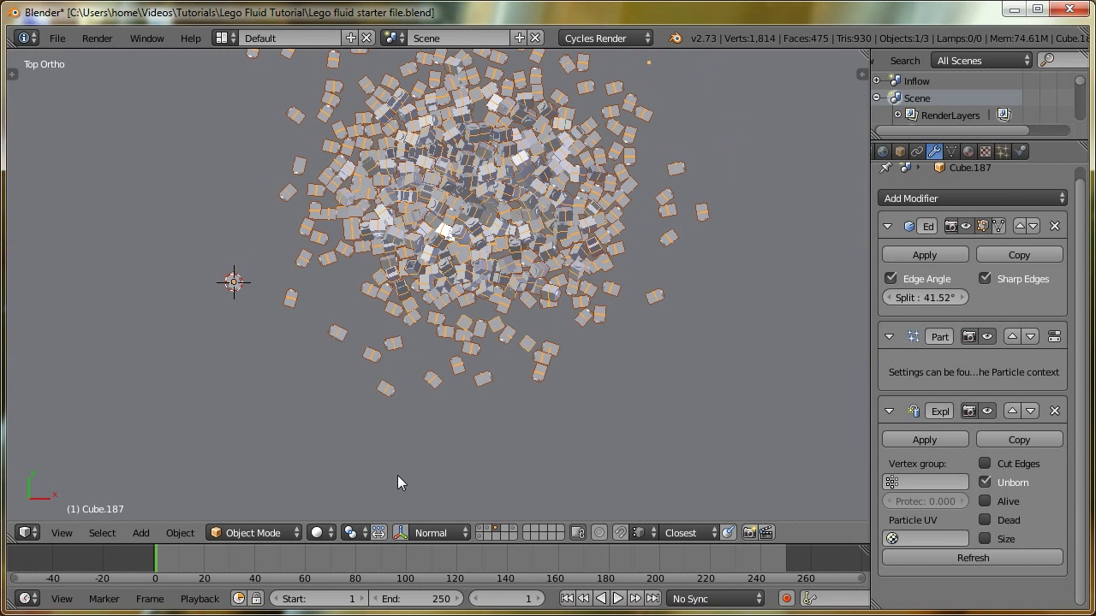
middle_click_drag(333, 330, 315, 446, "shift")
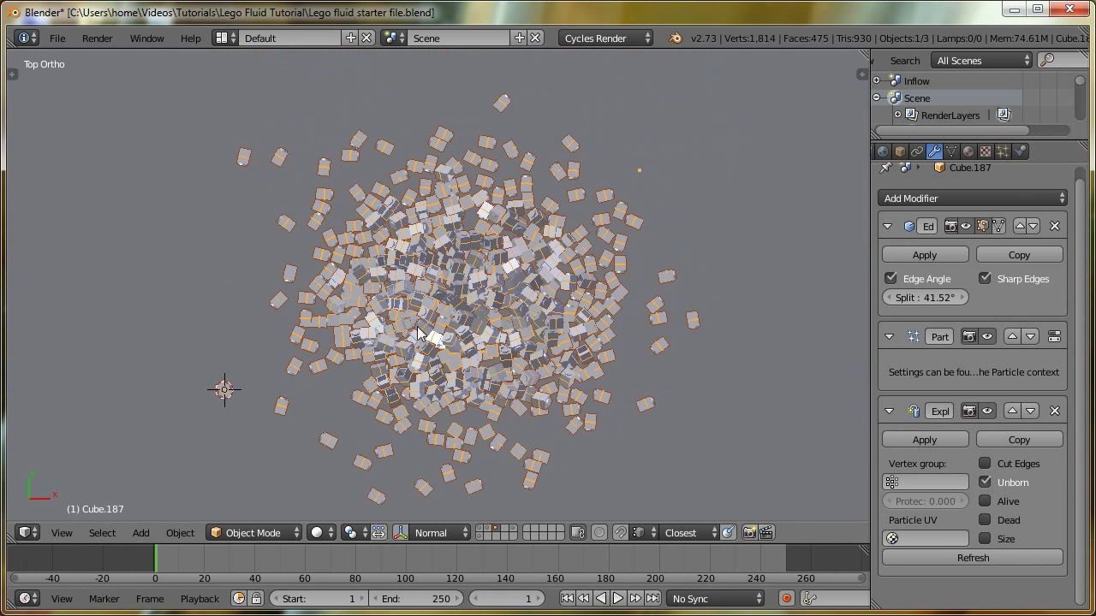
key("Tab")
key("a")
key("a")
key("a")
key("a")
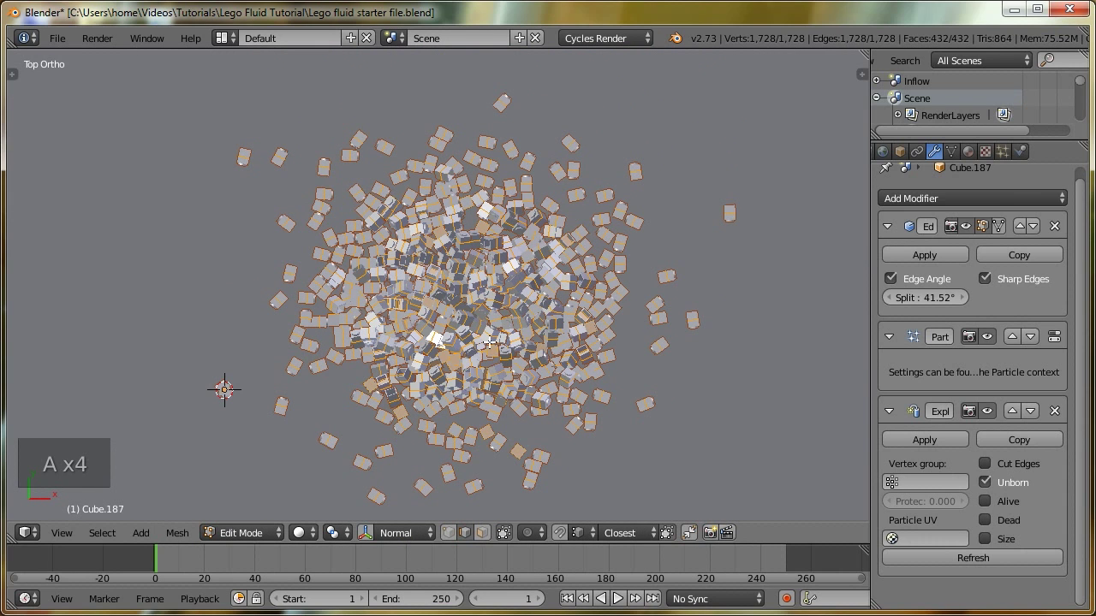
left_click(178, 536)
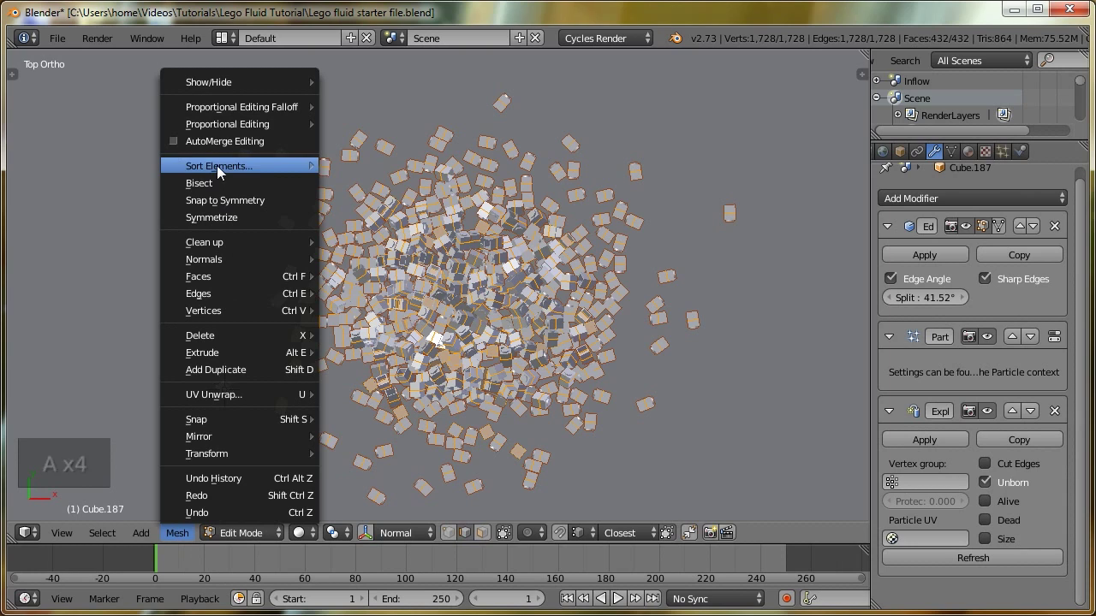
mouse_move(238, 167)
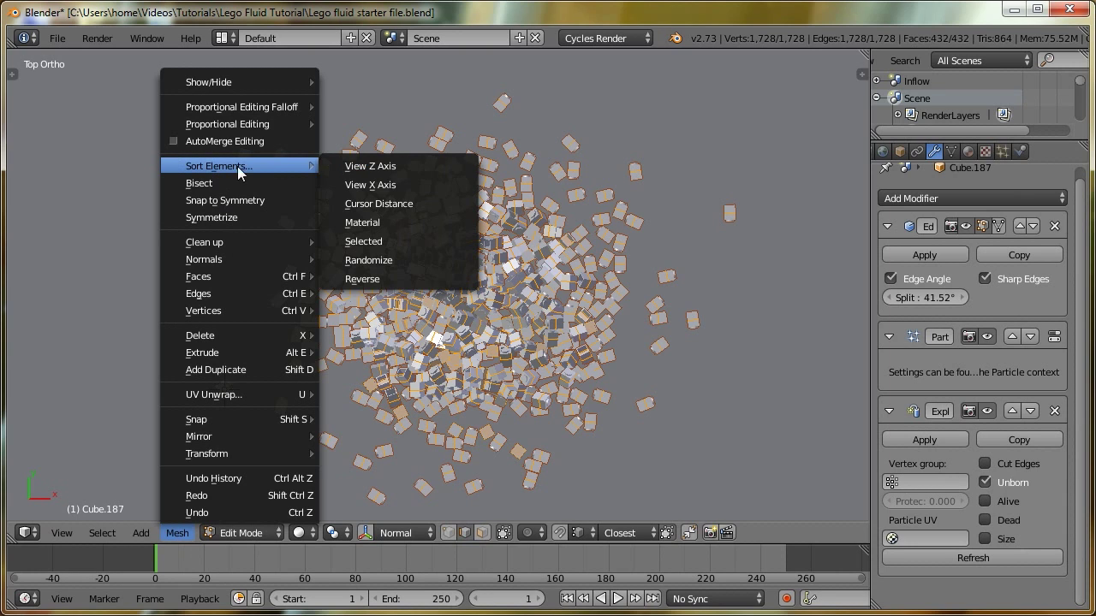
left_click(376, 167)
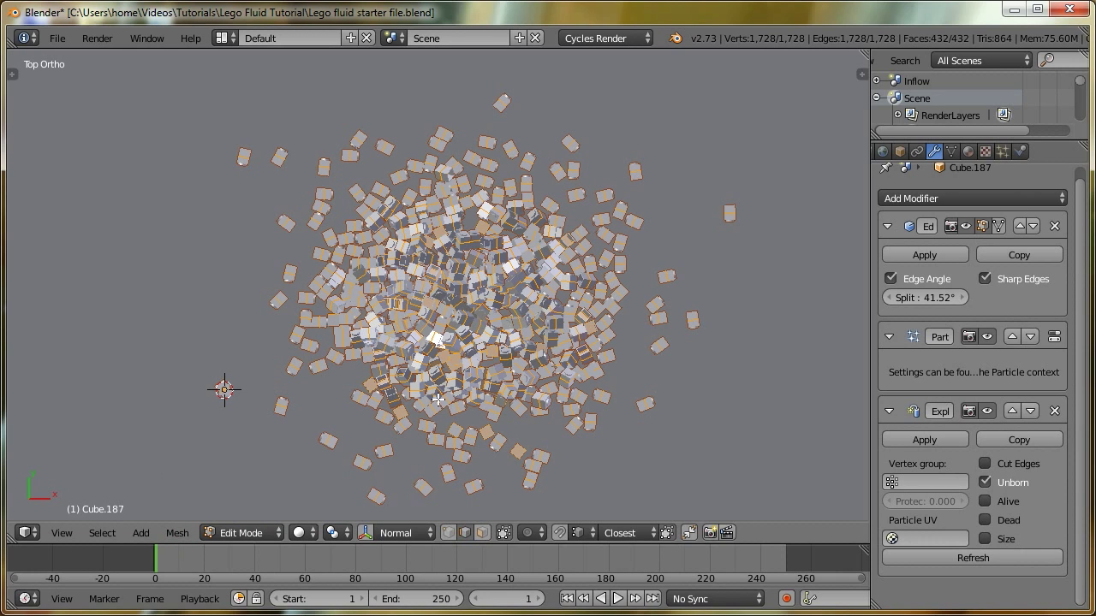
key("t")
left_click(116, 396)
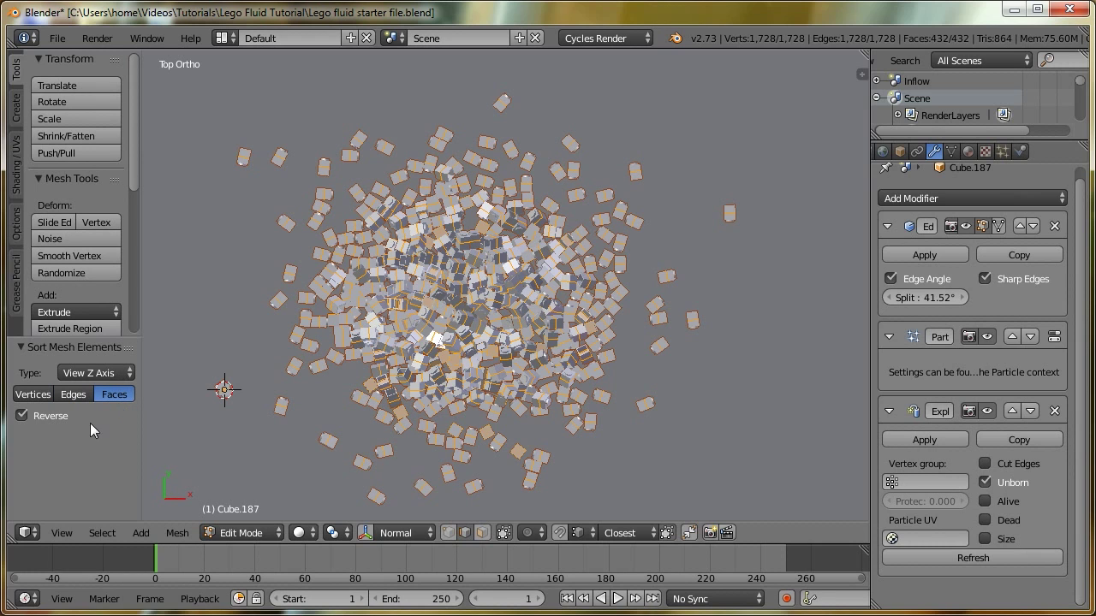
key("t")
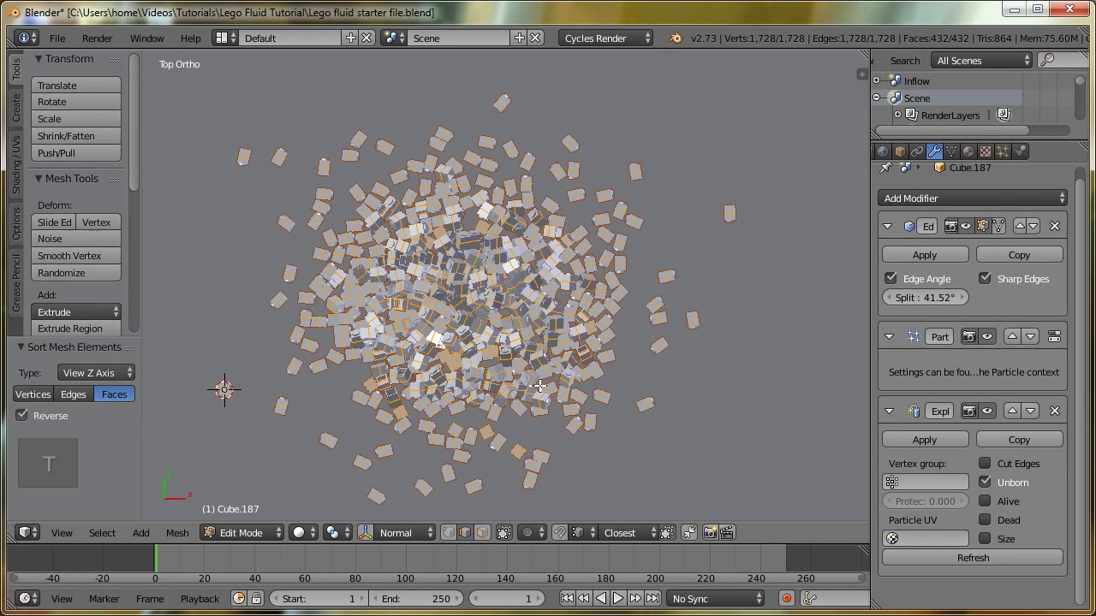
Return to Object Mode and save over Lego fluid starter file.blend
middle_click_drag(535, 399, 543, 321)
key("Tab")
middle_click_drag(512, 420, 499, 341)
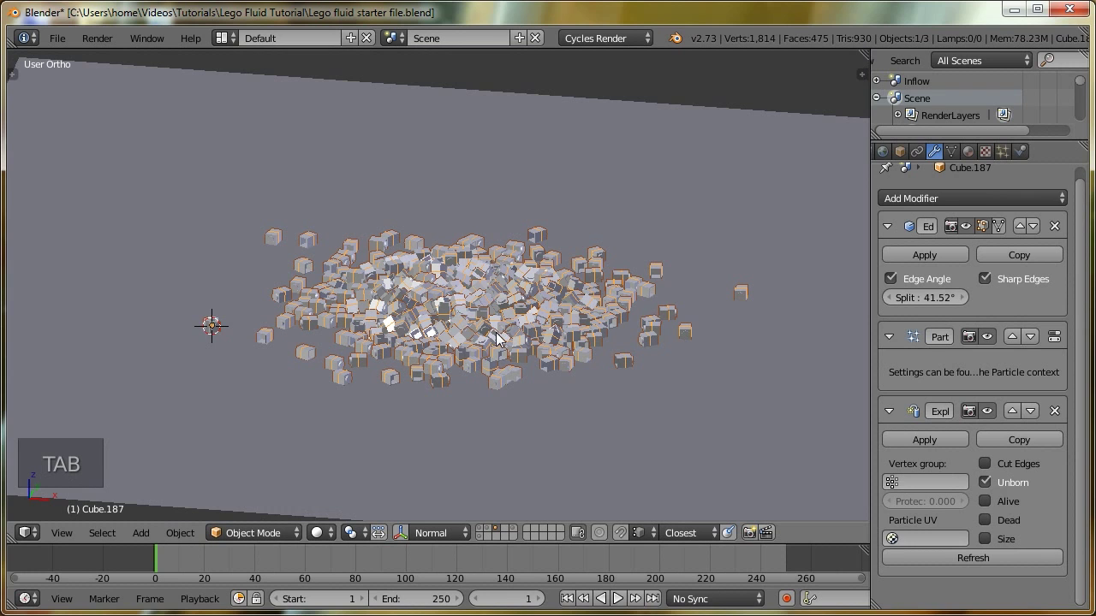
key("ctrl+w")
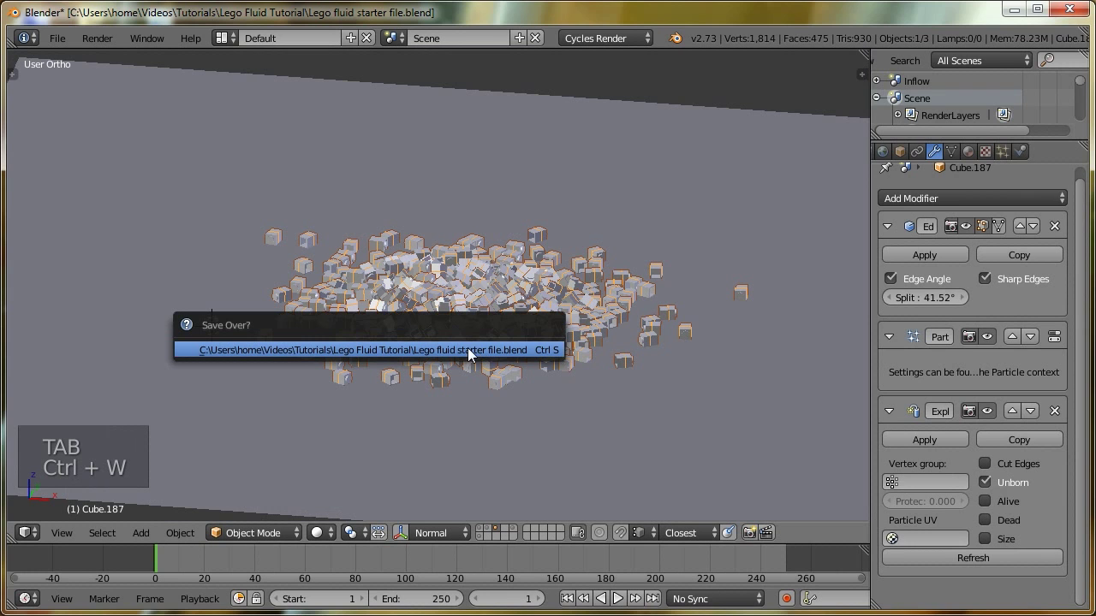
left_click(470, 351)
Play back the animation from a low side view with everything deselected to check the pile's disappearing order
key("alt+a")
middle_click_drag(545, 403, 575, 387)
key("a")
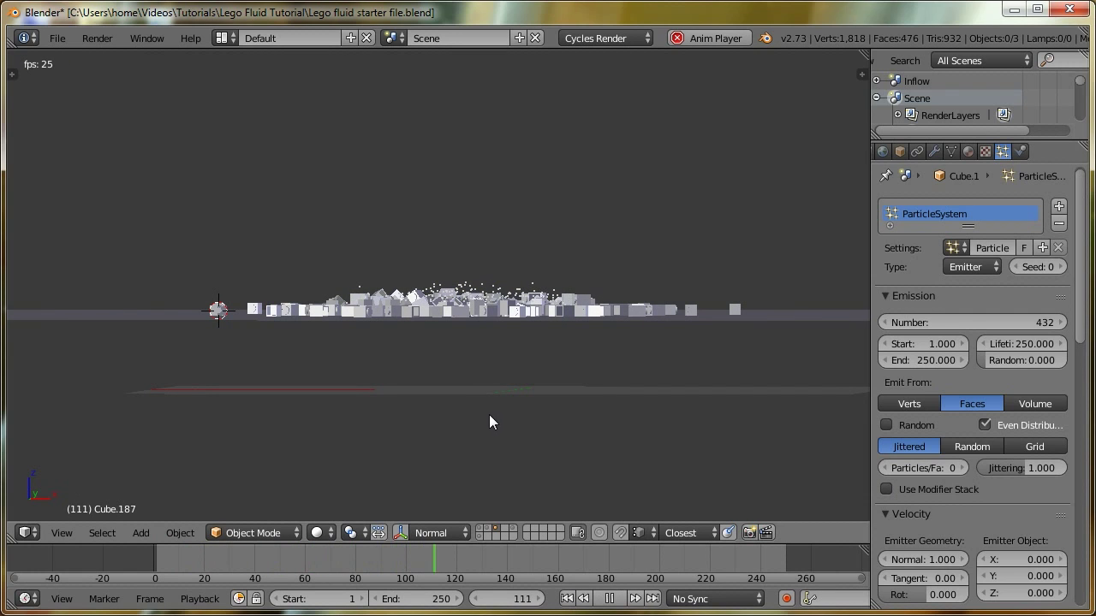
key("Escape")
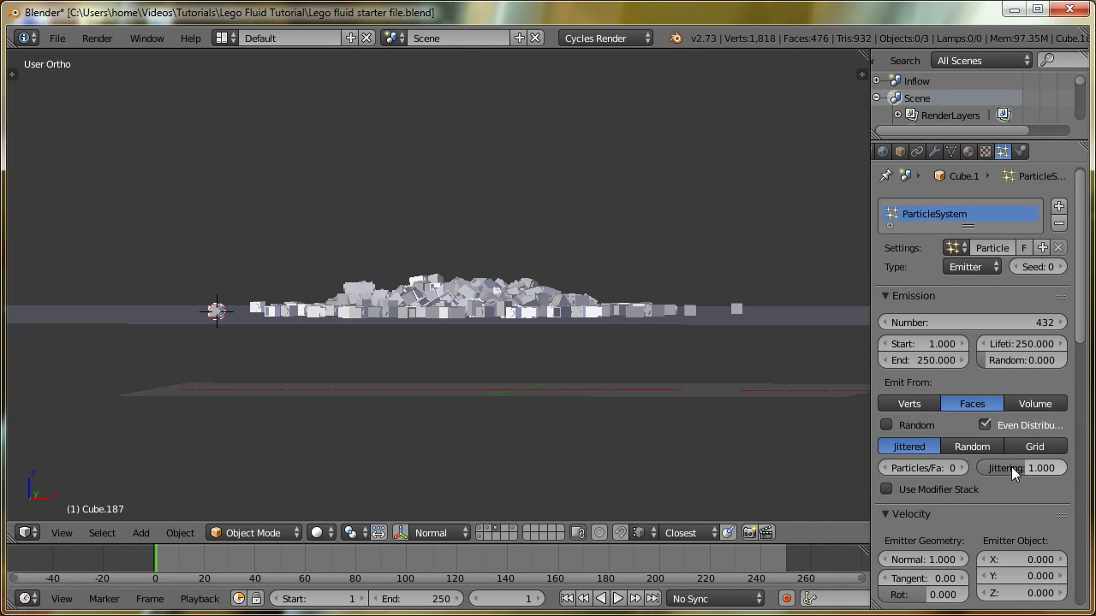
Set the particle emission Jittering to 0 and replay the animation to check it
left_click_drag(1021, 467, 1004, 465)
middle_click_drag(445, 326, 444, 288)
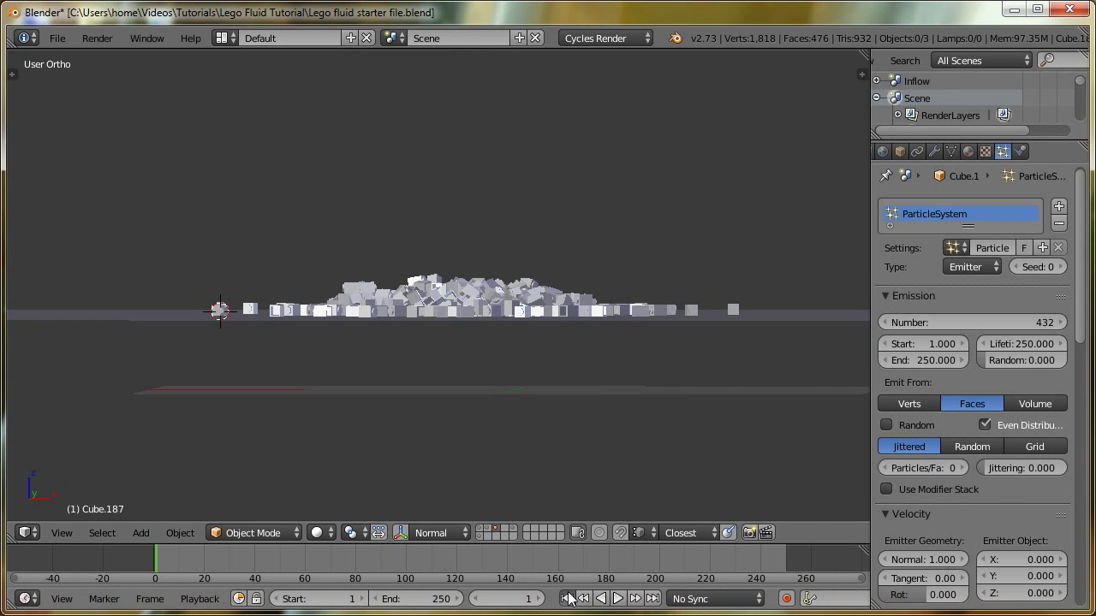
key("alt+a")
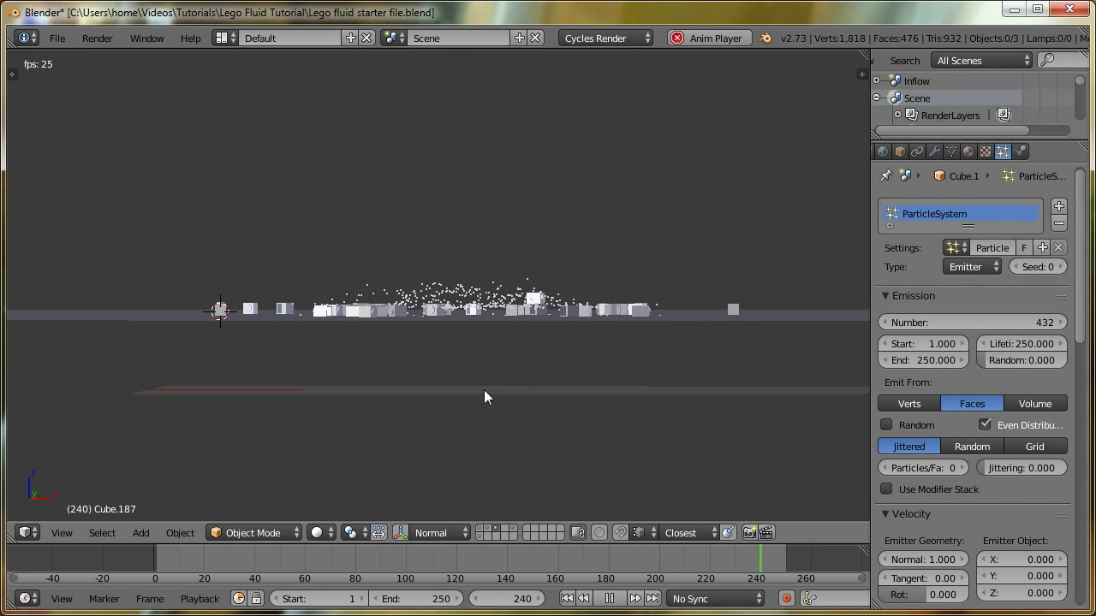
key("Escape")
Show layer 2 as well, select the ground plane together with the brick pile, and reposition them in front view
middle_click_drag(411, 362, 247, 320)
key("shift+2")
right_click(336, 291)
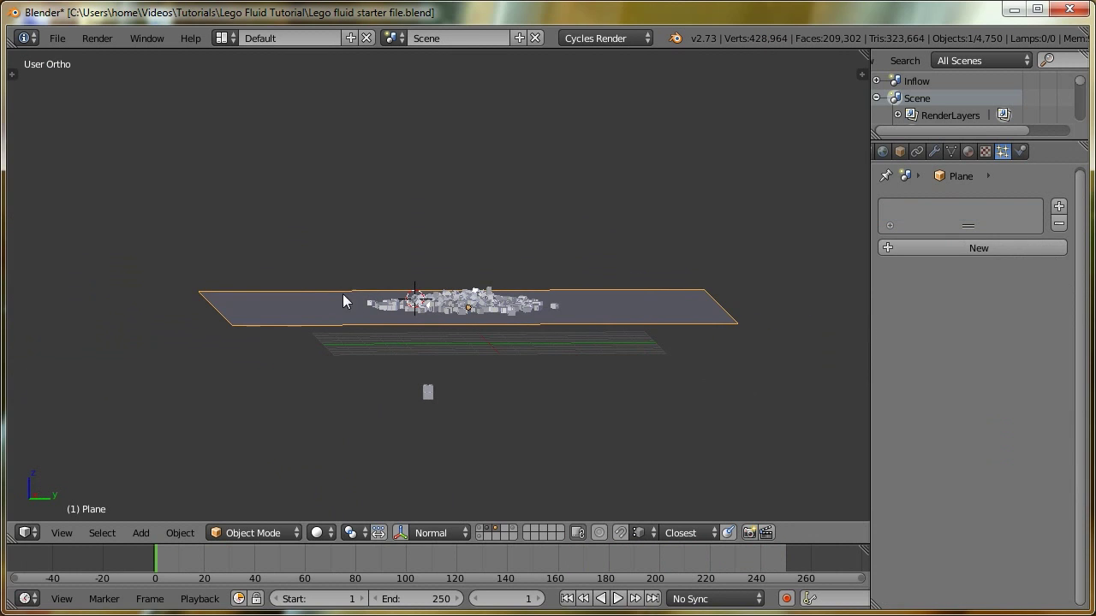
right_click(462, 301, "shift")
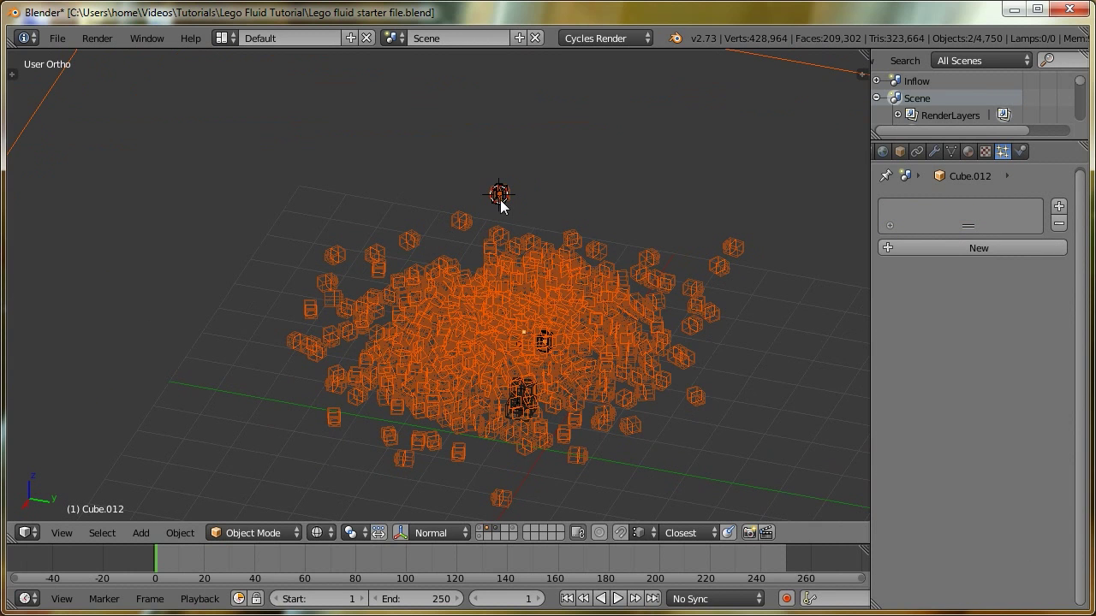
scroll(460, 322, "down", 3)
middle_click_drag(459, 322, 484, 346)
key("KP_1")
key("g")
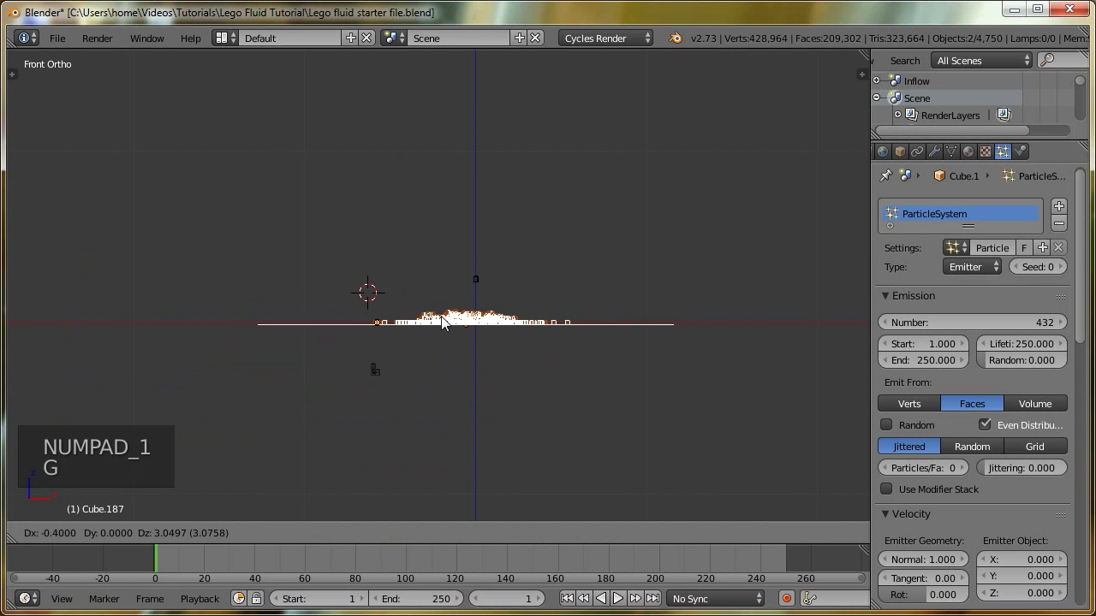
left_click(371, 368)
Move the ground plane and brick pile along the global Y axis in top view, clear of the fluid bricks
middle_click_drag(371, 368, 299, 352)
key("KP_7")
key("g")
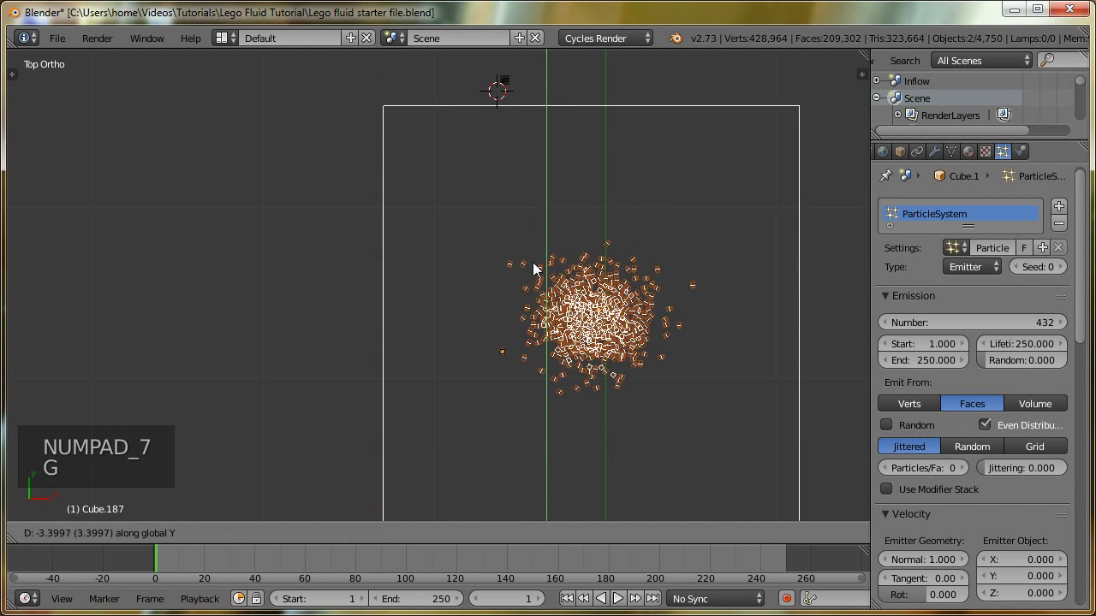
left_click(551, 387)
middle_click_drag(550, 390, 386, 382)
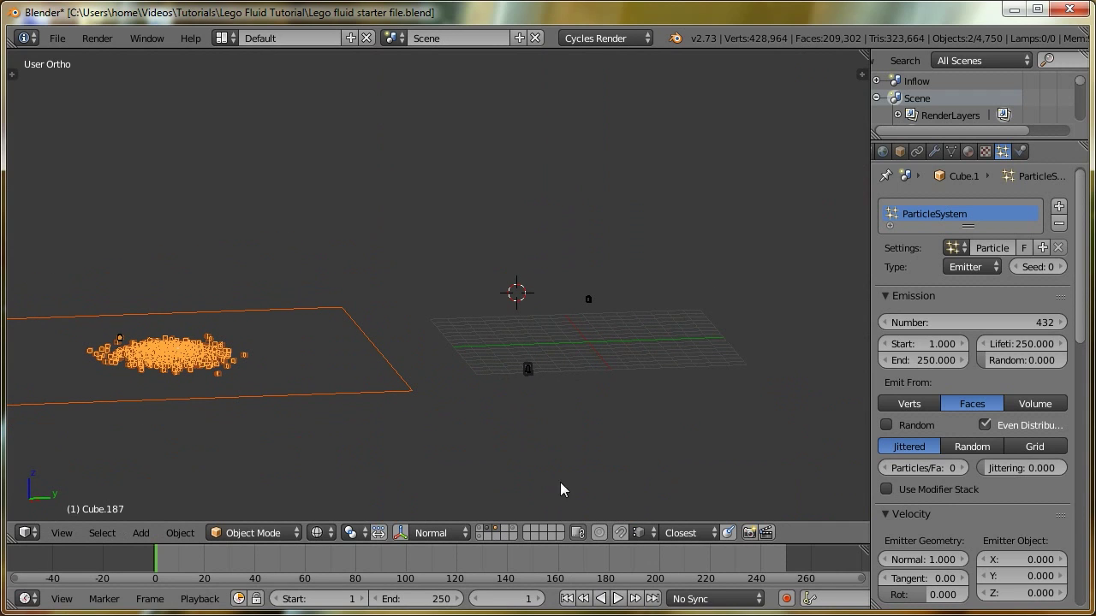
Play back both brick effects together in solid shading with nothing selected
key("alt+a")
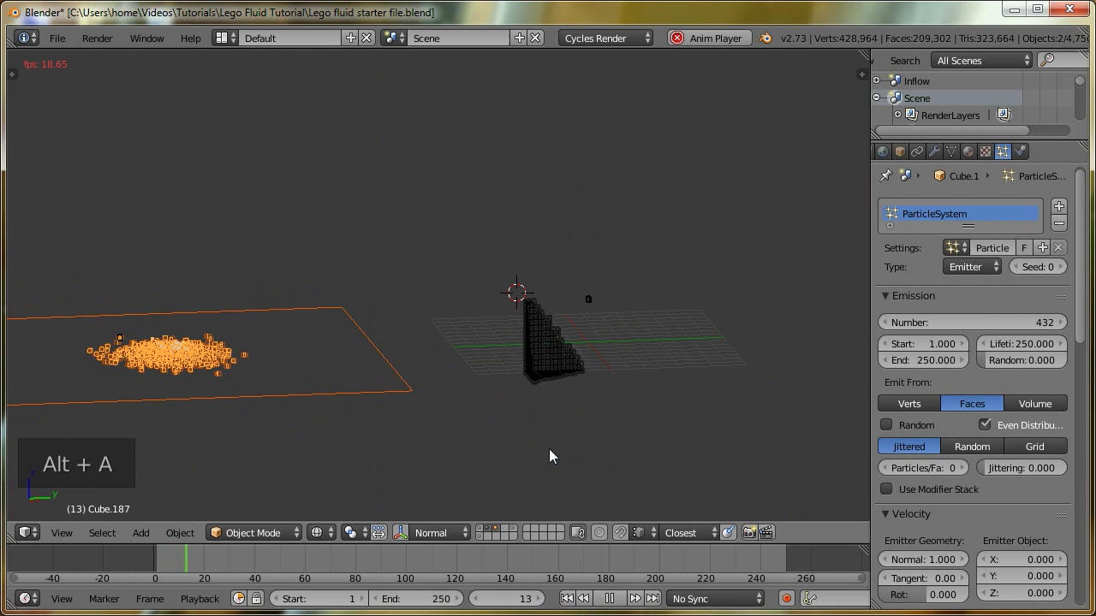
key("a")
key("z")
middle_click_drag(492, 449, 466, 376)
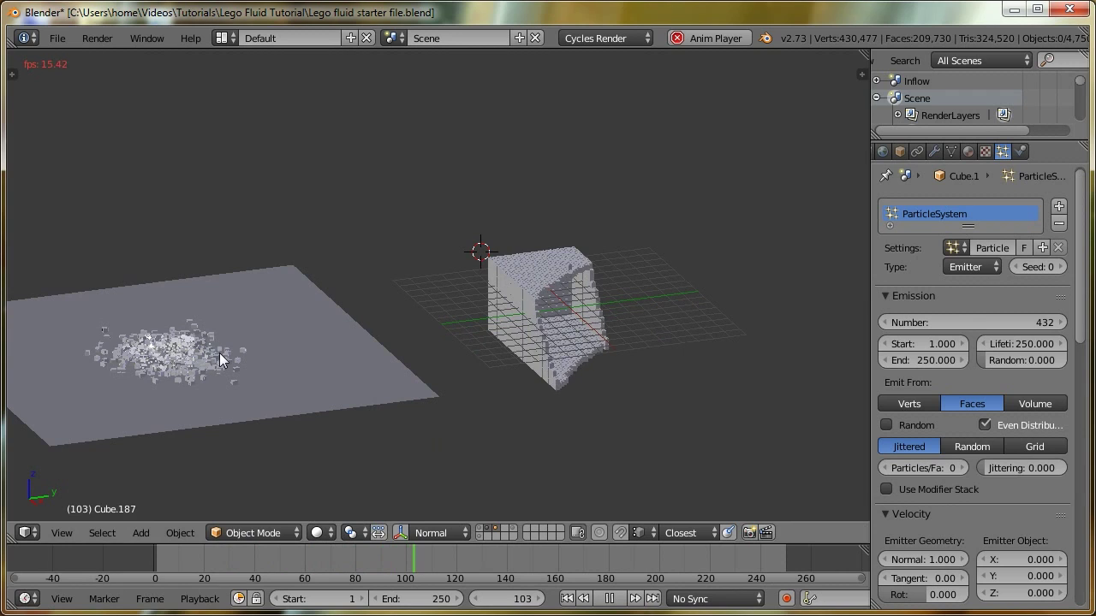
key("Escape")
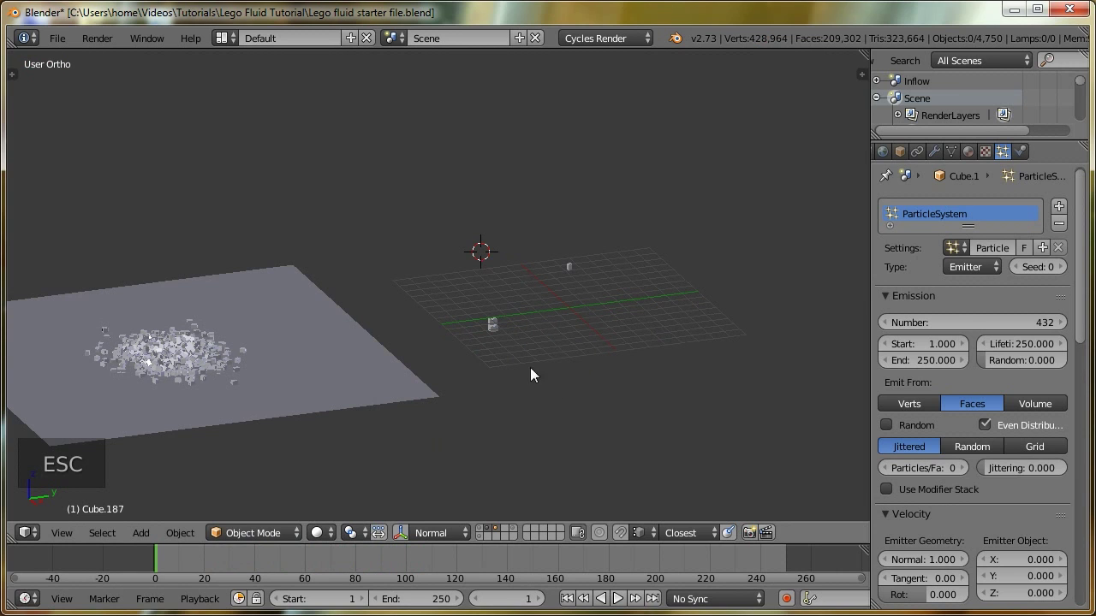
At frame 117, compare the fluid bricks' mesh and particle settings with those of the brick pile
left_click(448, 563)
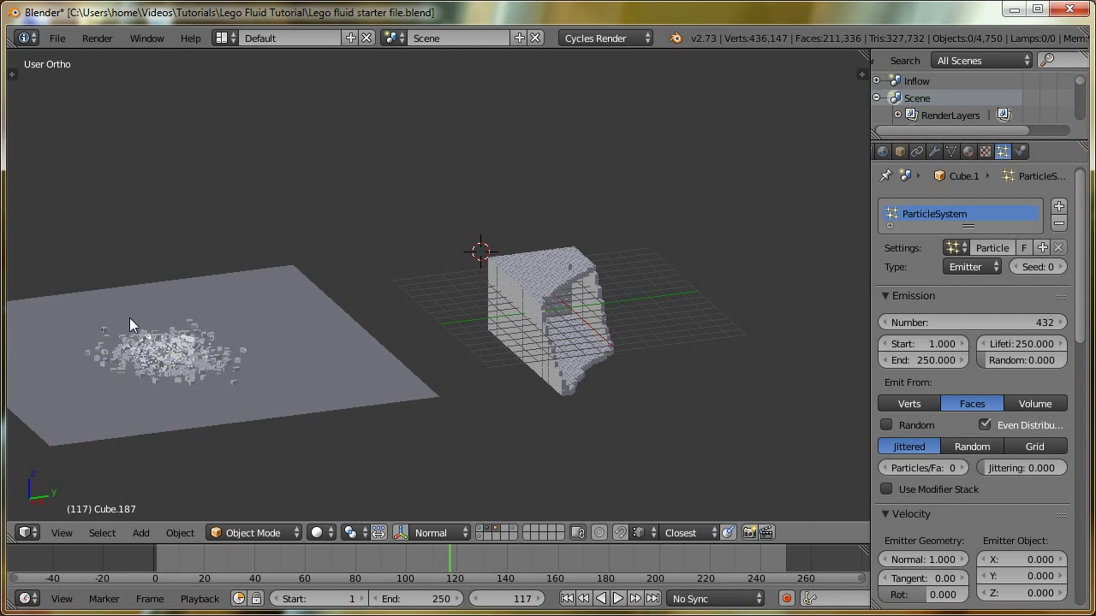
right_click(512, 329)
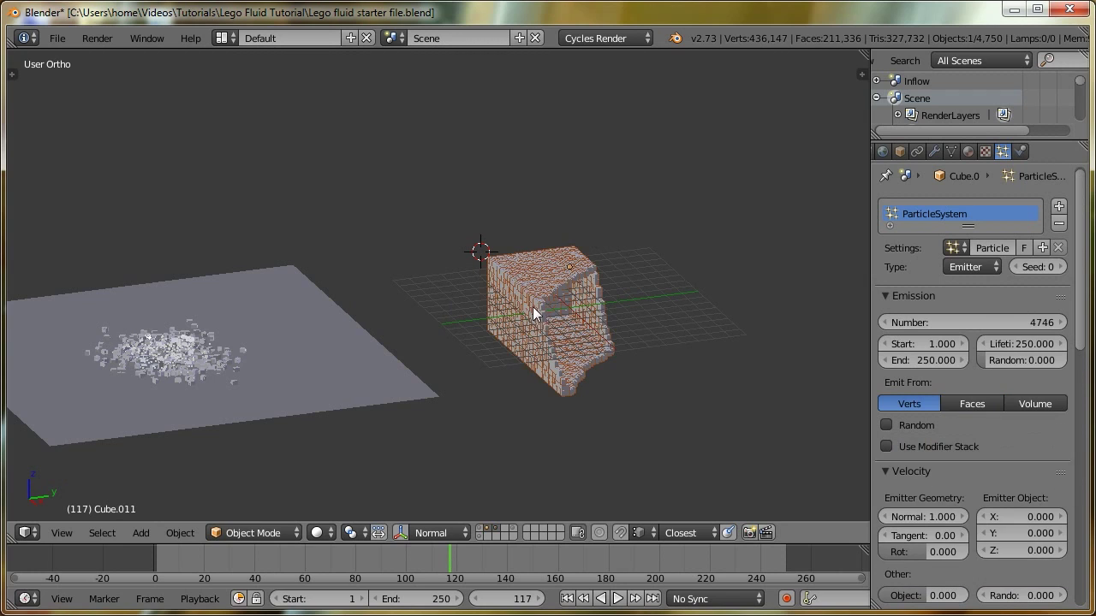
key("Tab")
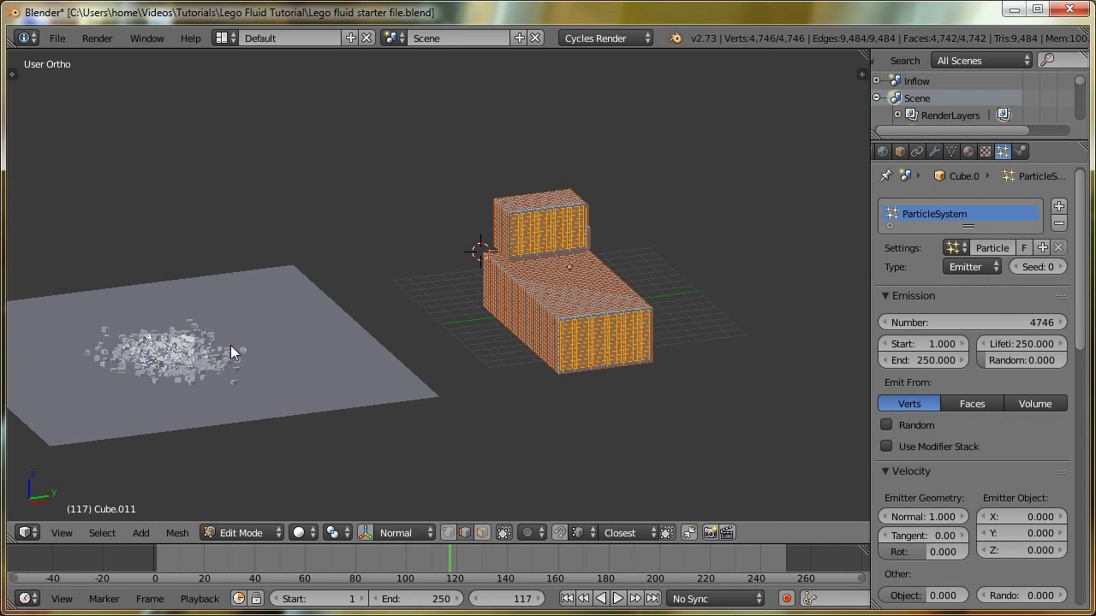
key("Tab")
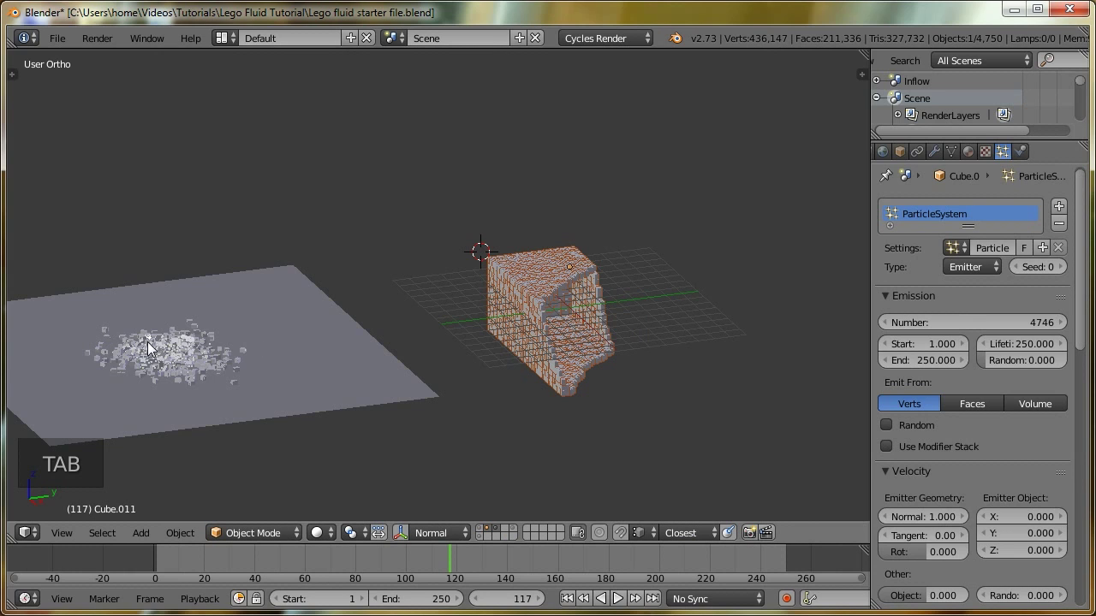
right_click(178, 352)
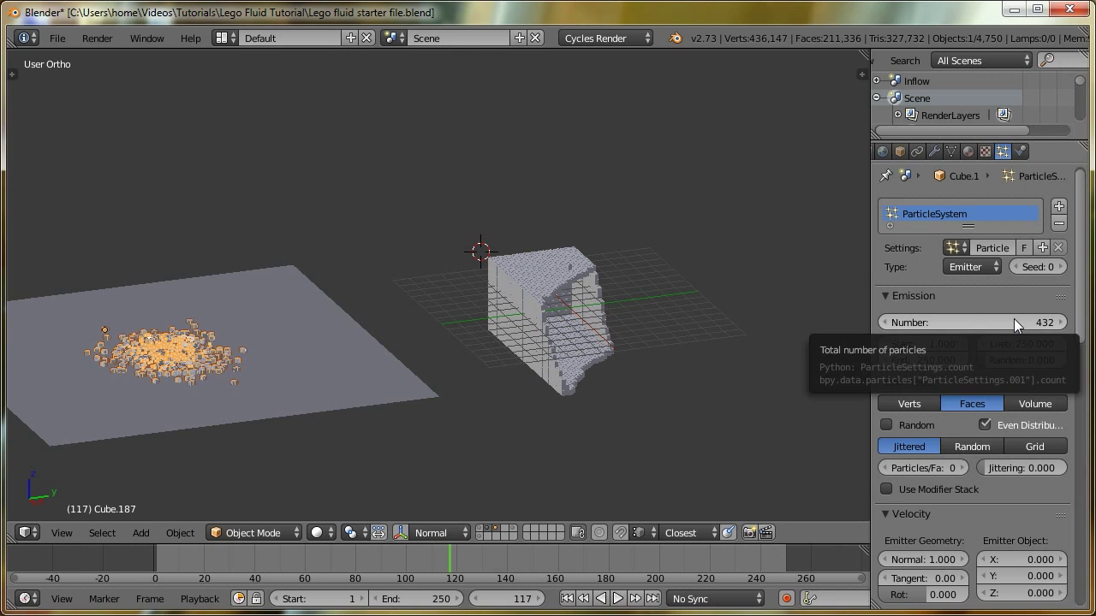
Scrub to frame 243 and step forward frame by frame to examine how the last bricks in the pile vanish
left_click_drag(492, 561, 694, 544)
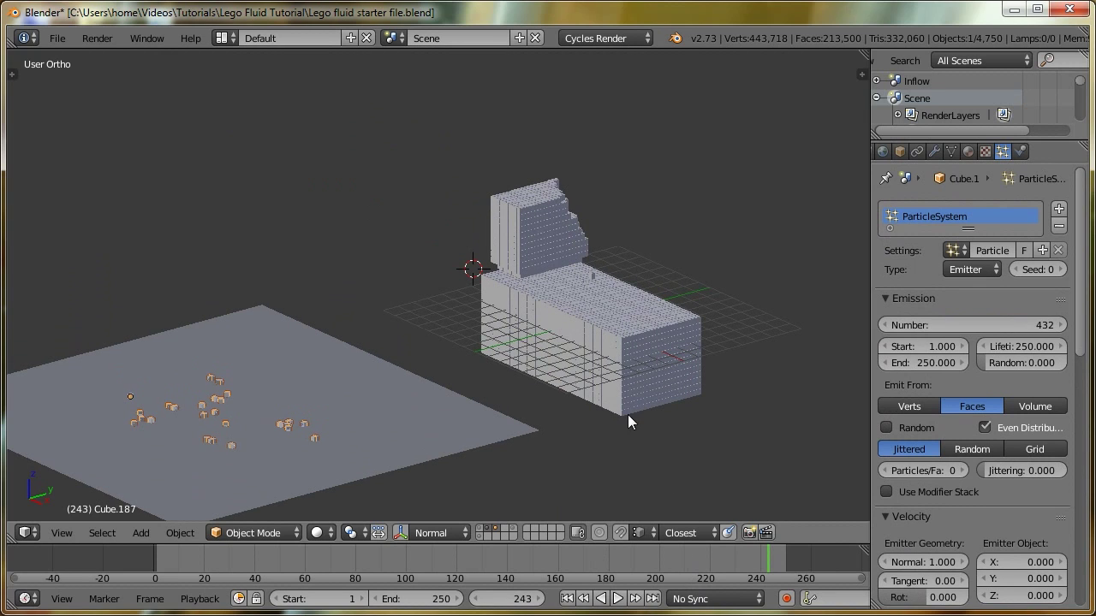
key("Right")
key("Right")
key("Right")
key("Right")
key("Right")
key("Right")
key("Right")
key("Right")
key("Right")
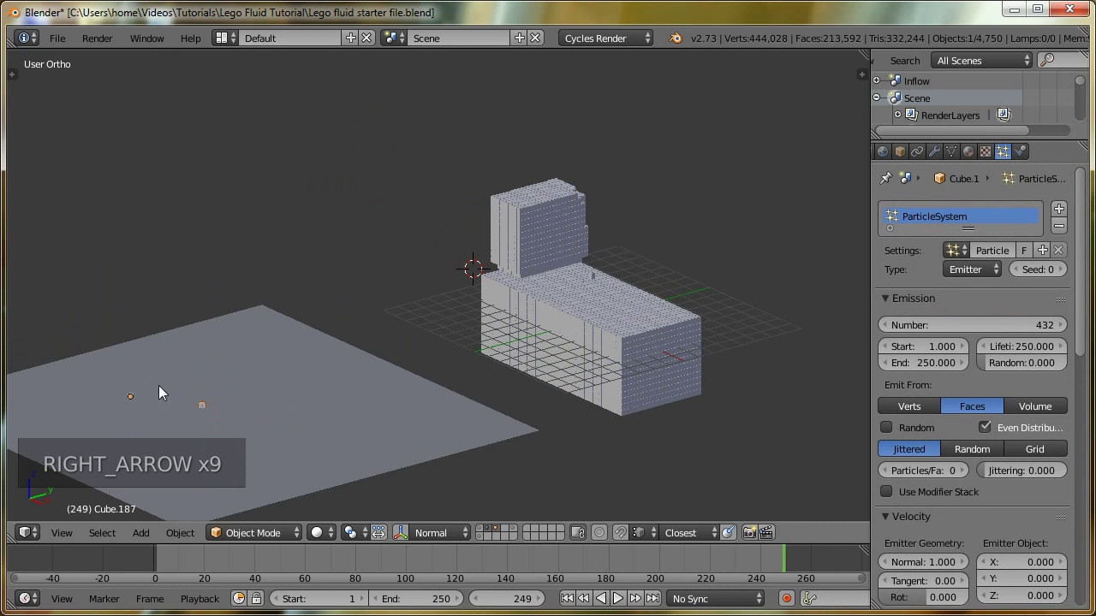
key("Right")
key("Right")
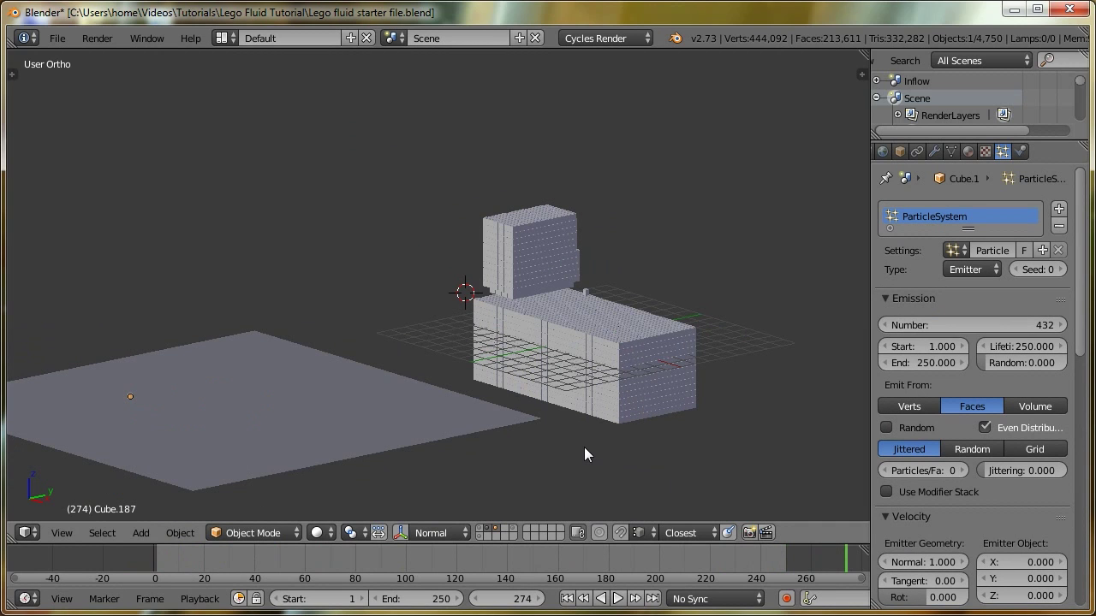
View the first layer's fluid simulation at frame 19, and switch to layer 2 to compare its bricks
left_click(481, 528)
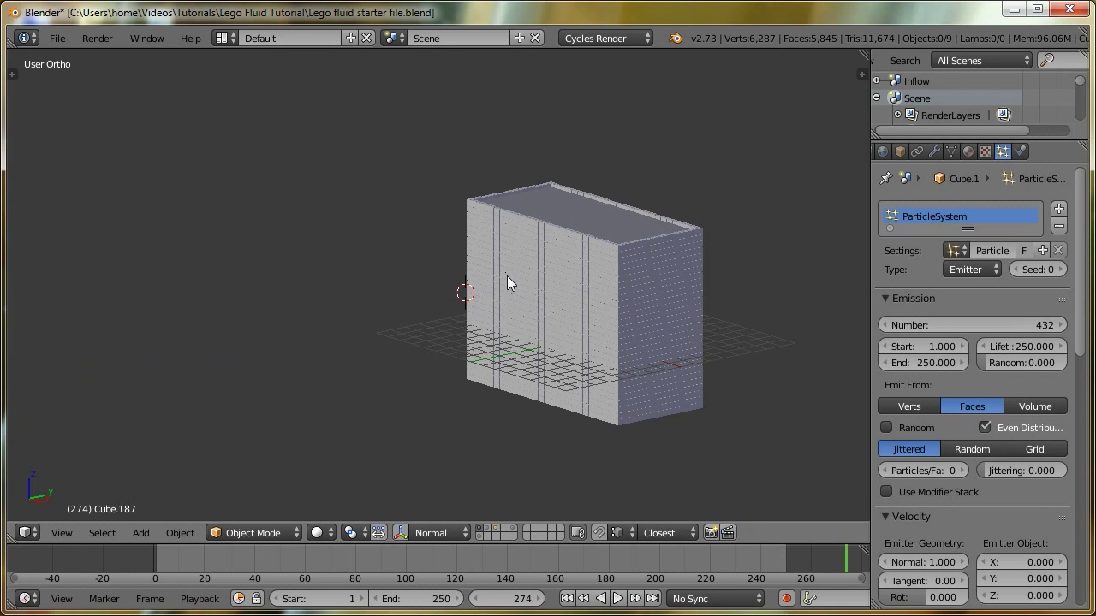
middle_click_drag(494, 351, 527, 337)
left_click(203, 559)
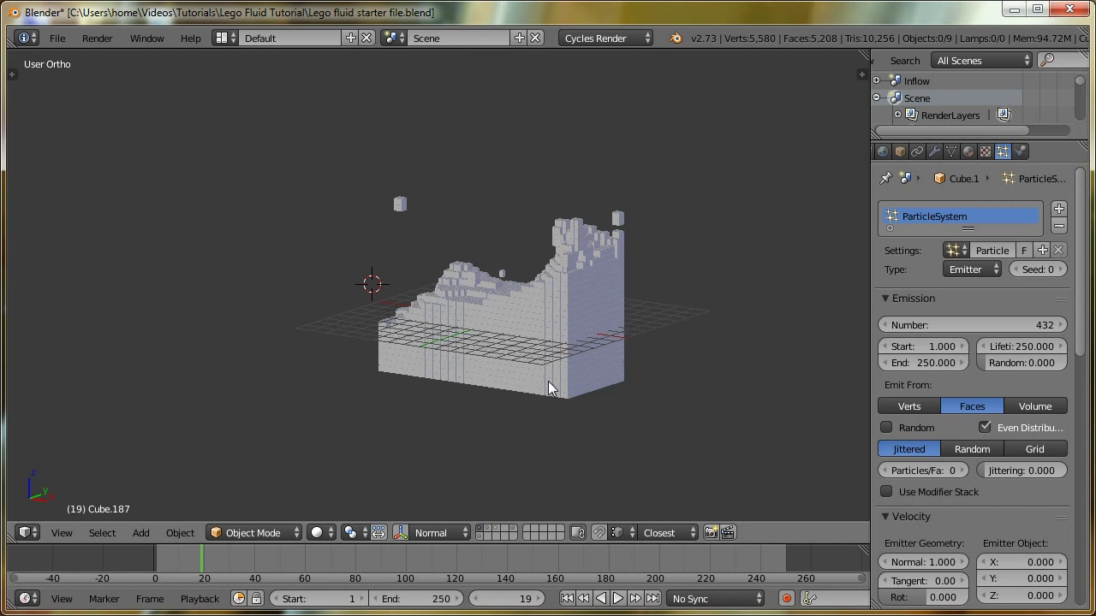
left_click(489, 531)
left_click(487, 528)
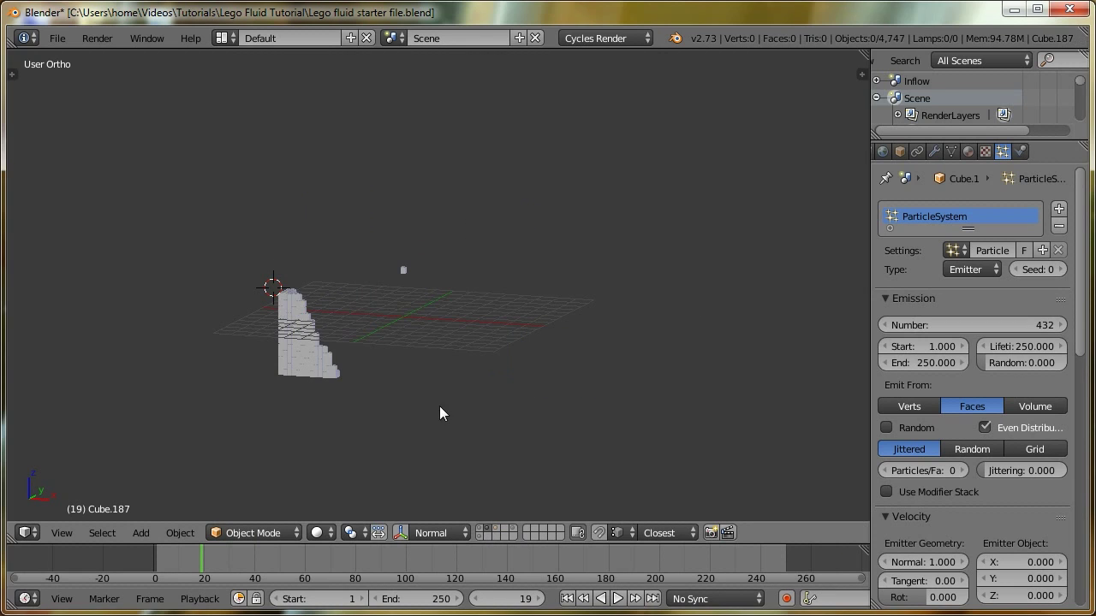
Select the brick object on layer 2 at frame 19 and examine its Lattice, particle and Explode modifier settings
key("Home")
right_click(534, 343)
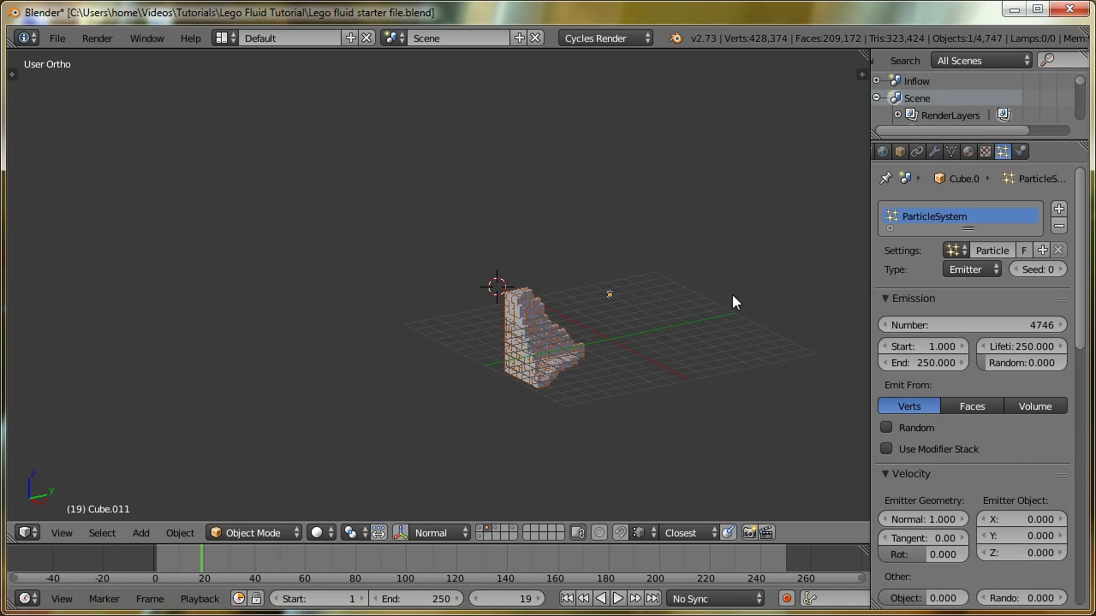
left_click(935, 150)
middle_click_drag(555, 374, 586, 383)
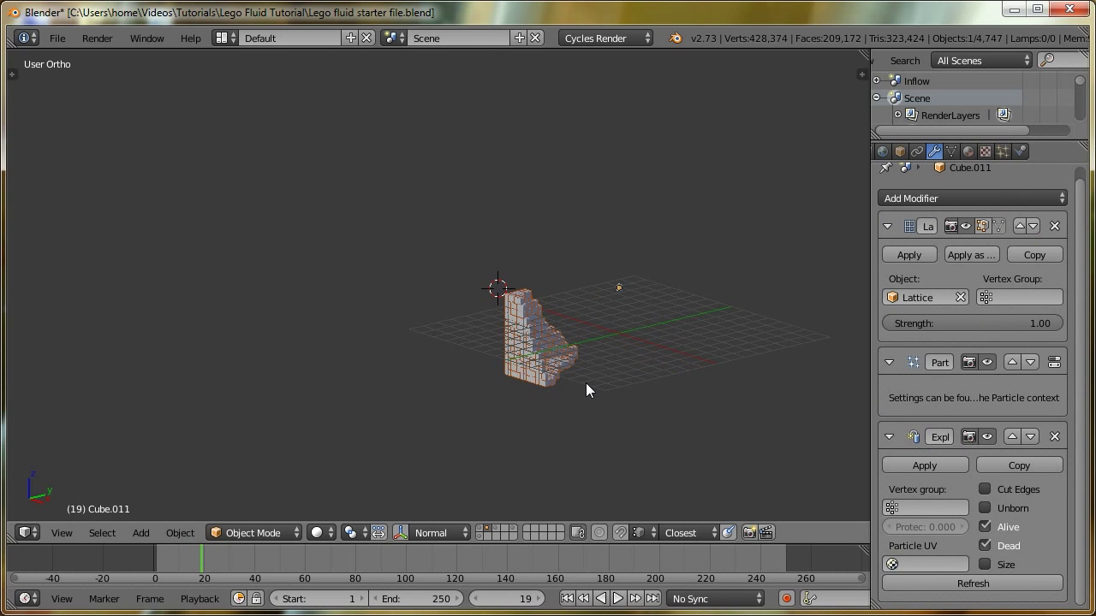
Show the brick pile on layer 3 together with the layer 2 bricks at frame 197, deselect everything and save the file
left_click(495, 531)
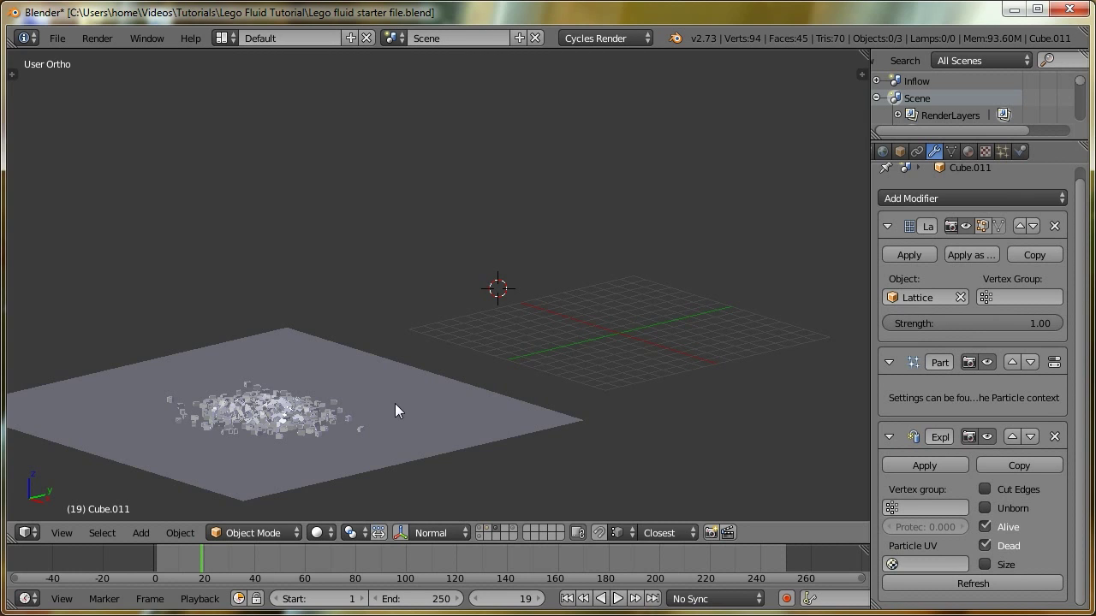
left_click(486, 529, "shift")
left_click_drag(219, 559, 649, 584)
key("a")
key("ctrl+w")
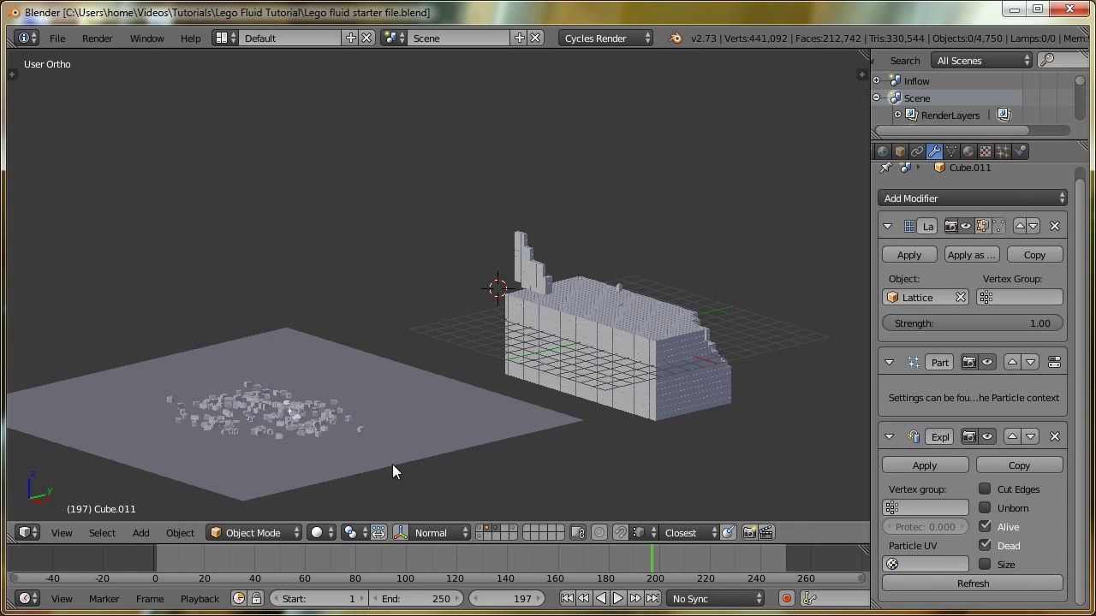
Show only layer 1 and open the editor type choices for the 3D view area
left_click(482, 531)
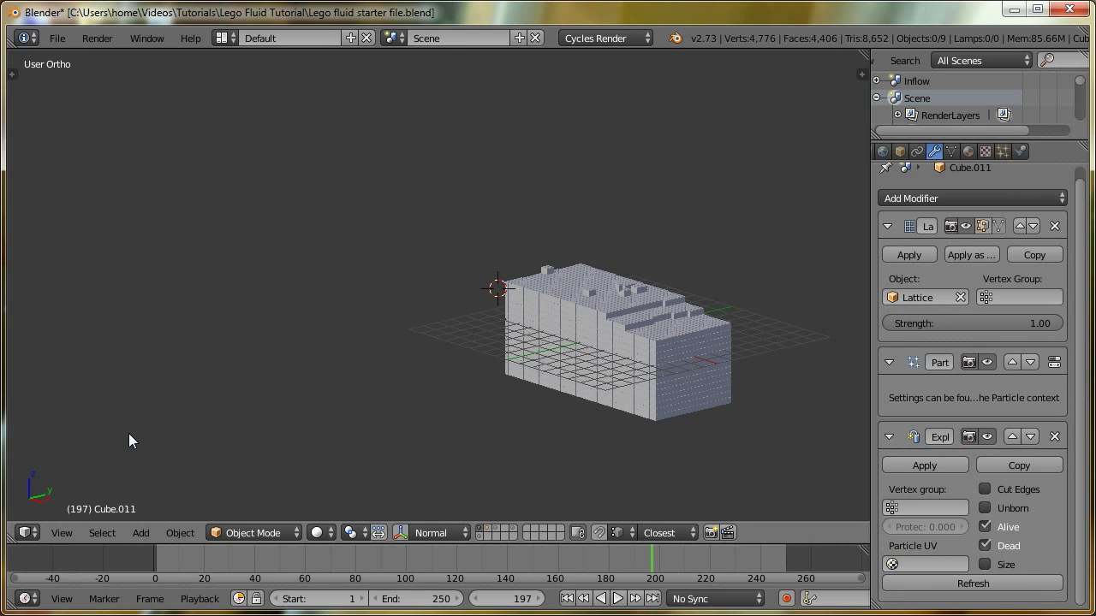
left_click(27, 532)
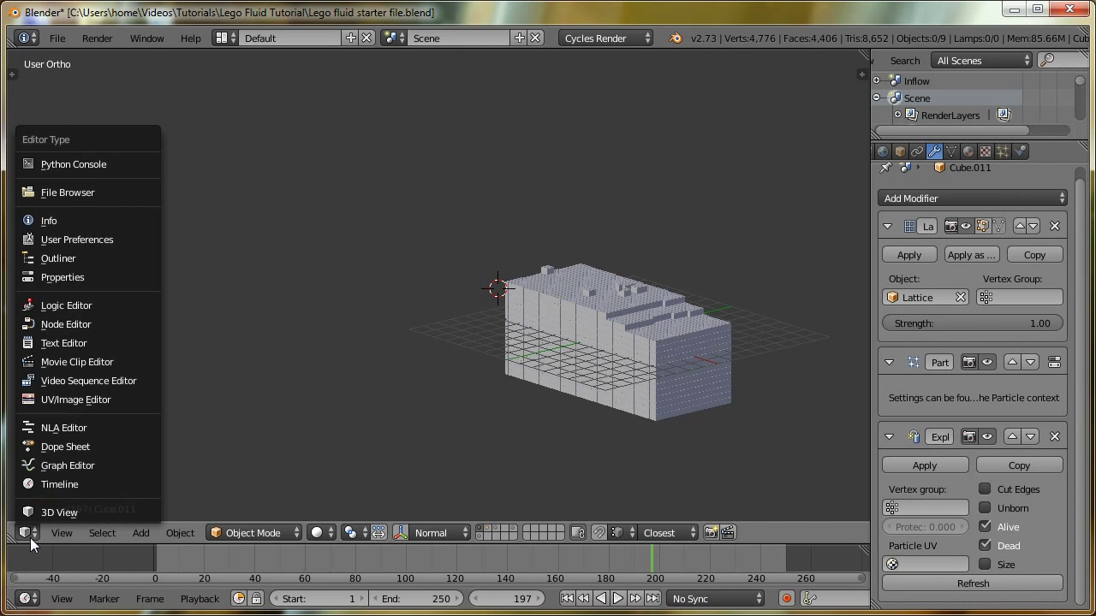